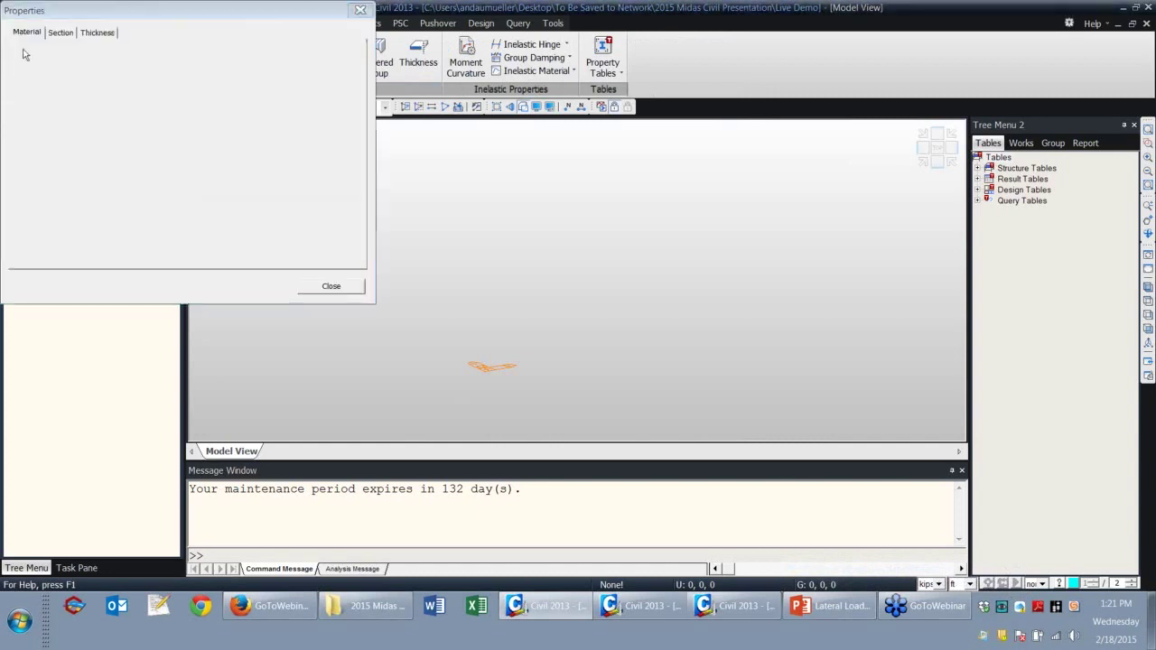
# Add a concrete material to the ASTM(RC) standard with the database grade Grade C5000.
pyautogui.click(333, 58)
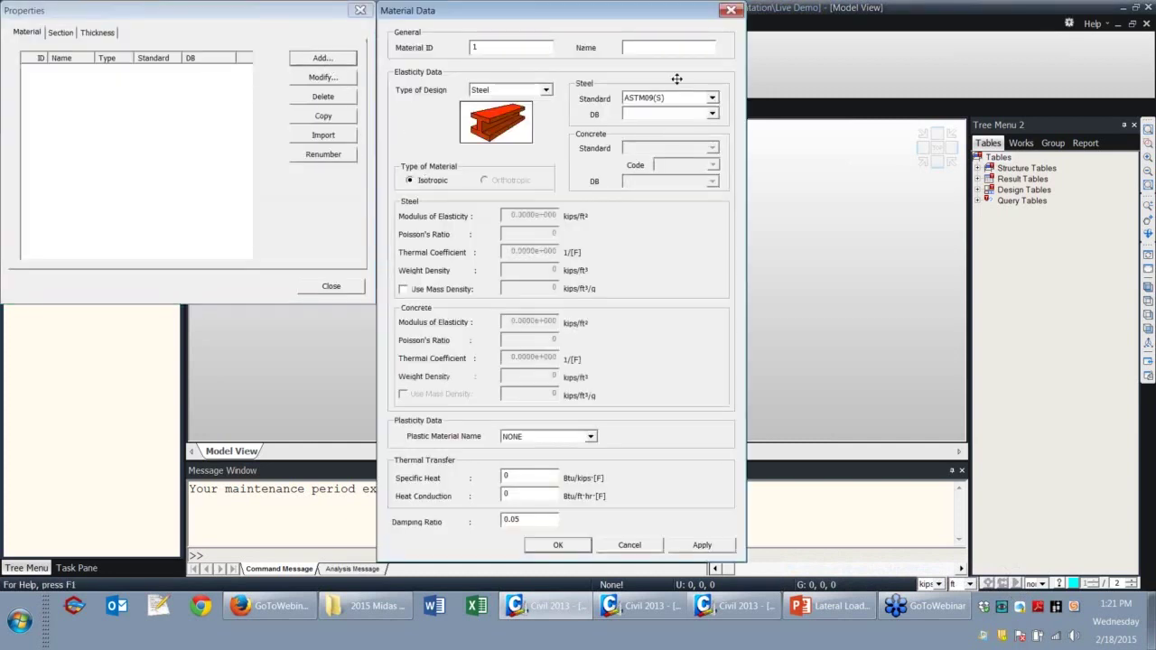
pyautogui.click(545, 91)
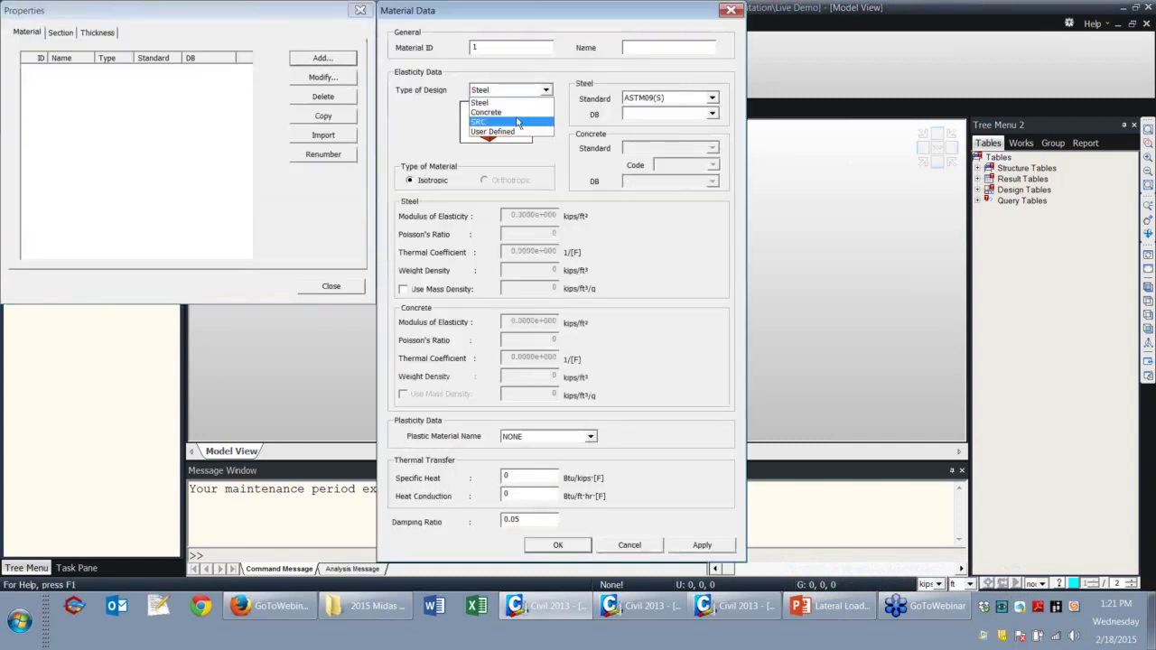
pyautogui.click(519, 112)
pyautogui.click(712, 182)
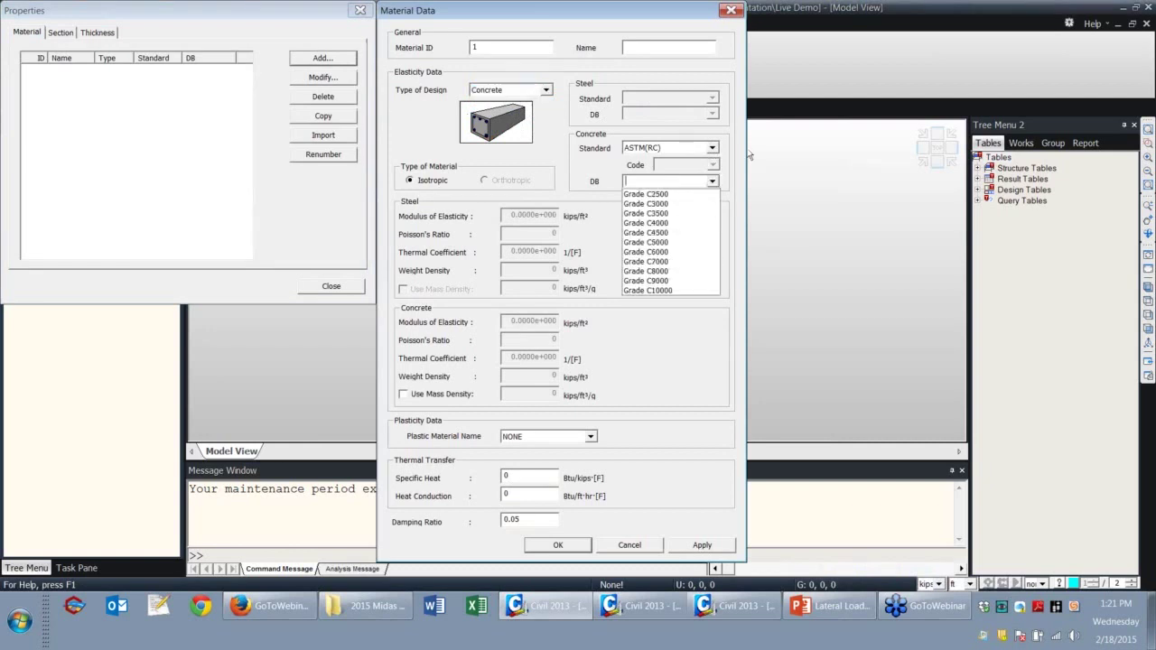
pyautogui.click(668, 242)
pyautogui.click(573, 543)
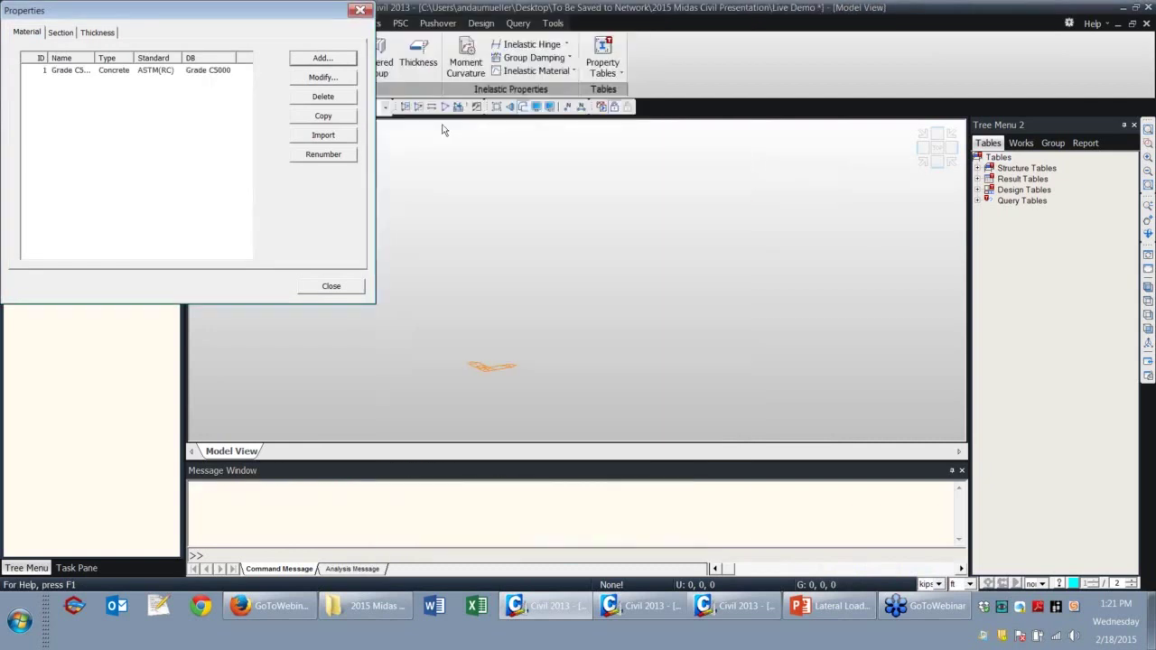
# Add a second ASTM(RC) concrete material using the database grade Grade C4000.
pyautogui.click(346, 60)
pyautogui.click(547, 91)
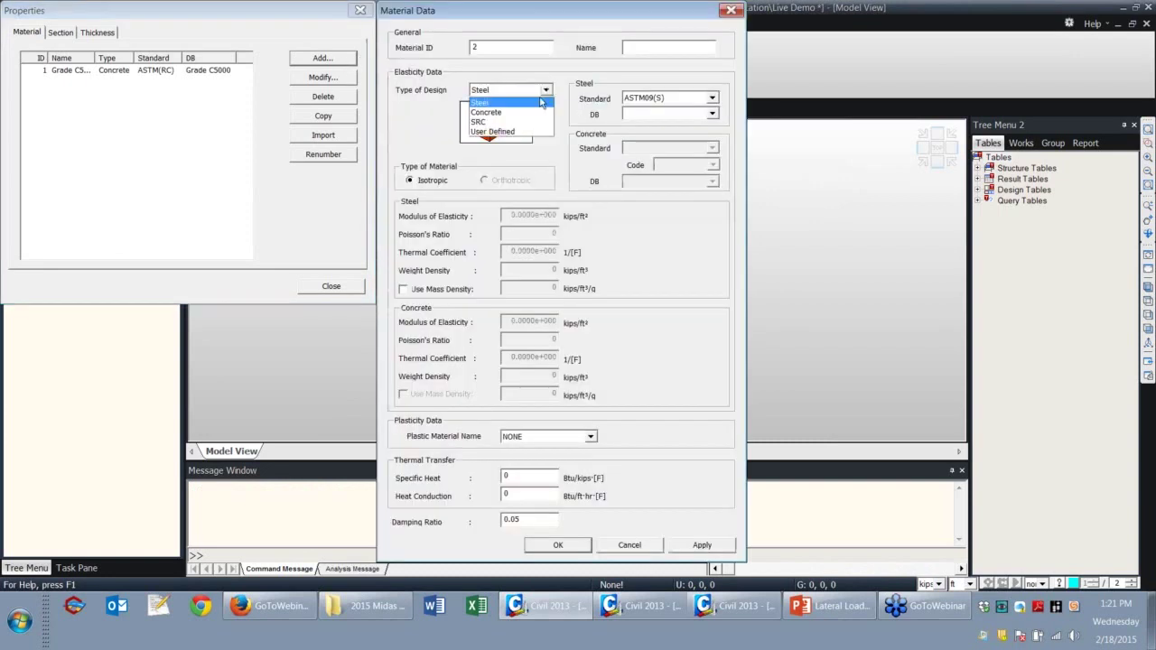
pyautogui.click(528, 112)
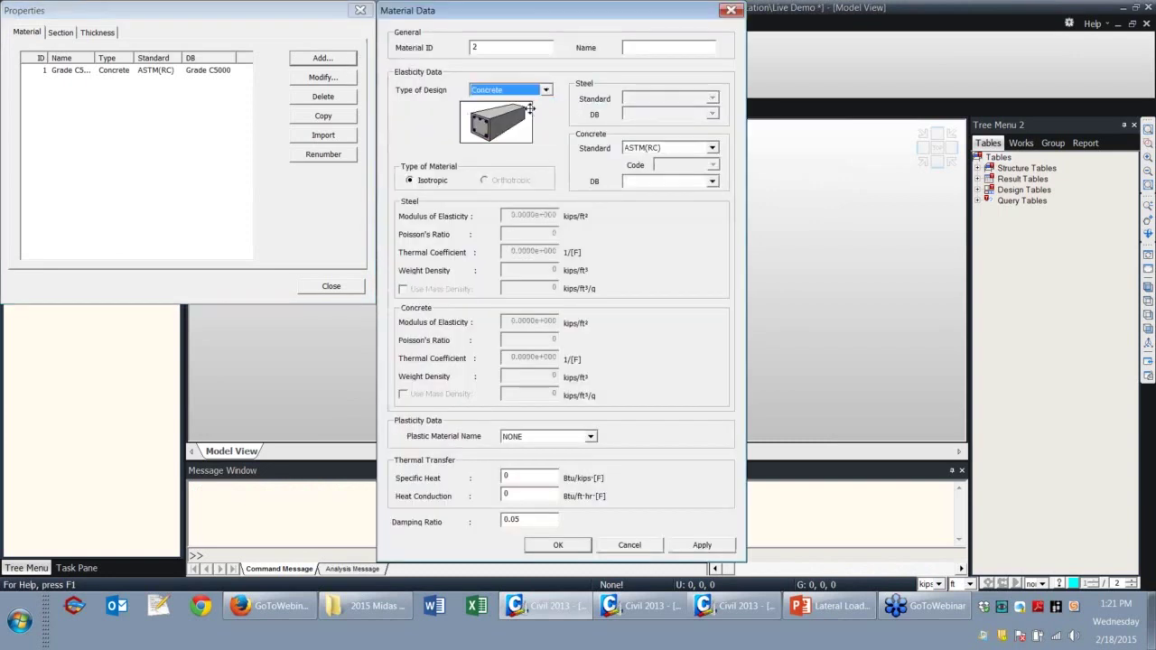
pyautogui.click(712, 182)
pyautogui.click(662, 219)
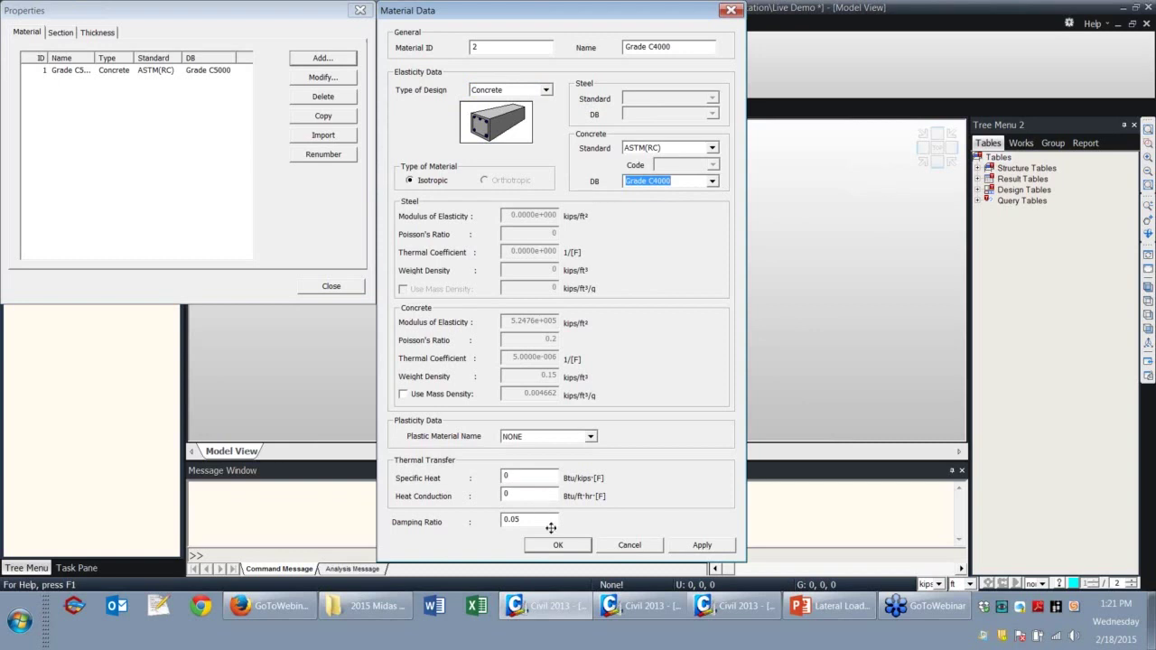
pyautogui.click(558, 546)
# Add a user-defined Solid Round section named Column with a diameter of 3.5 ft.
pyautogui.click(61, 33)
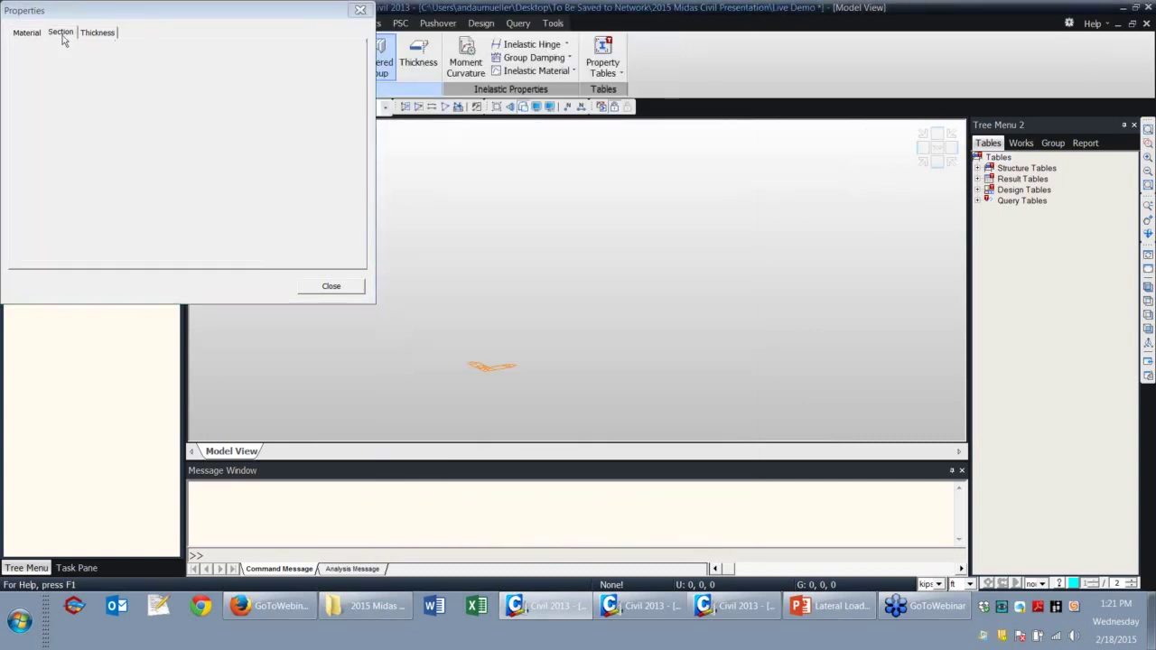
pyautogui.click(328, 58)
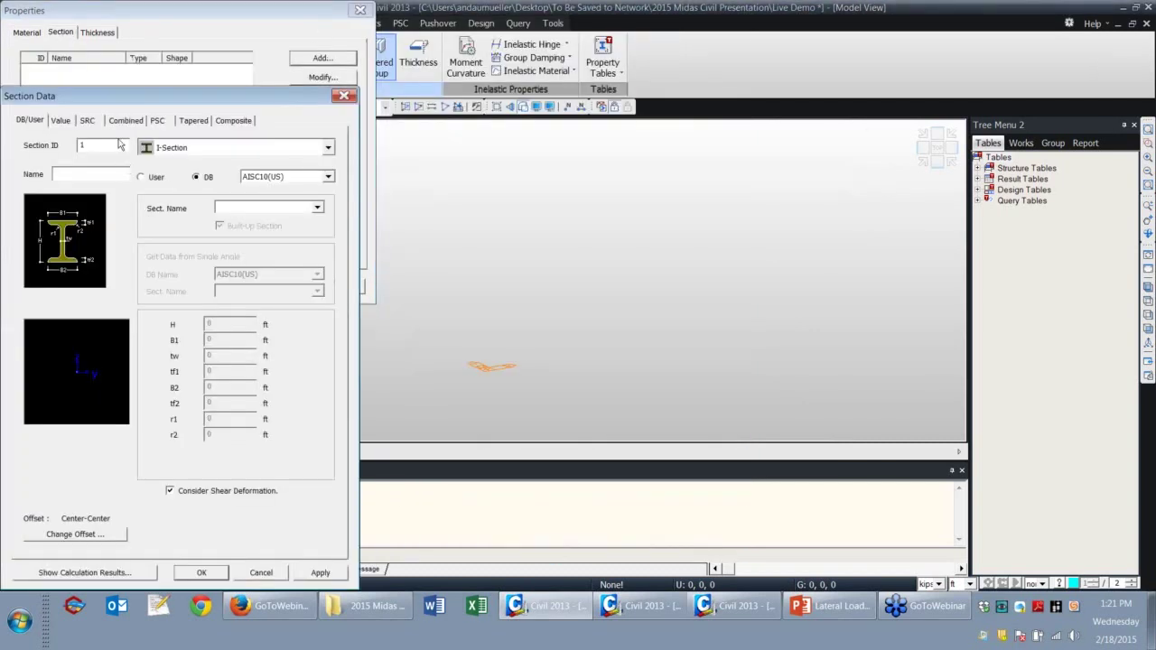
pyautogui.click(141, 178)
pyautogui.click(228, 148)
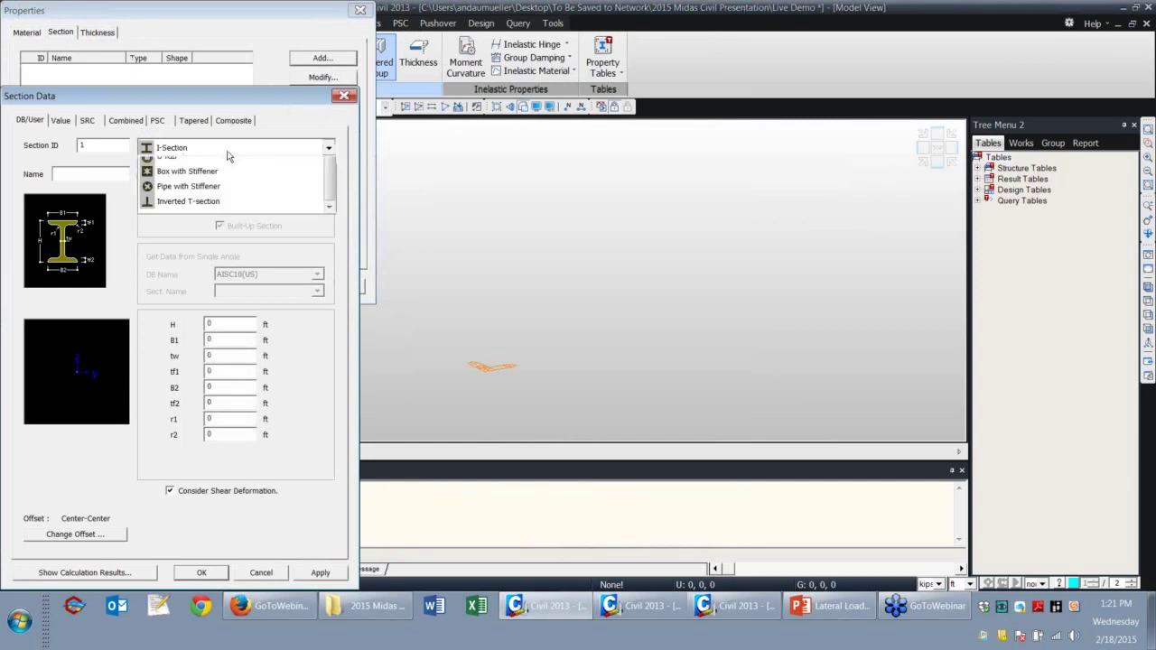
pyautogui.click(208, 270)
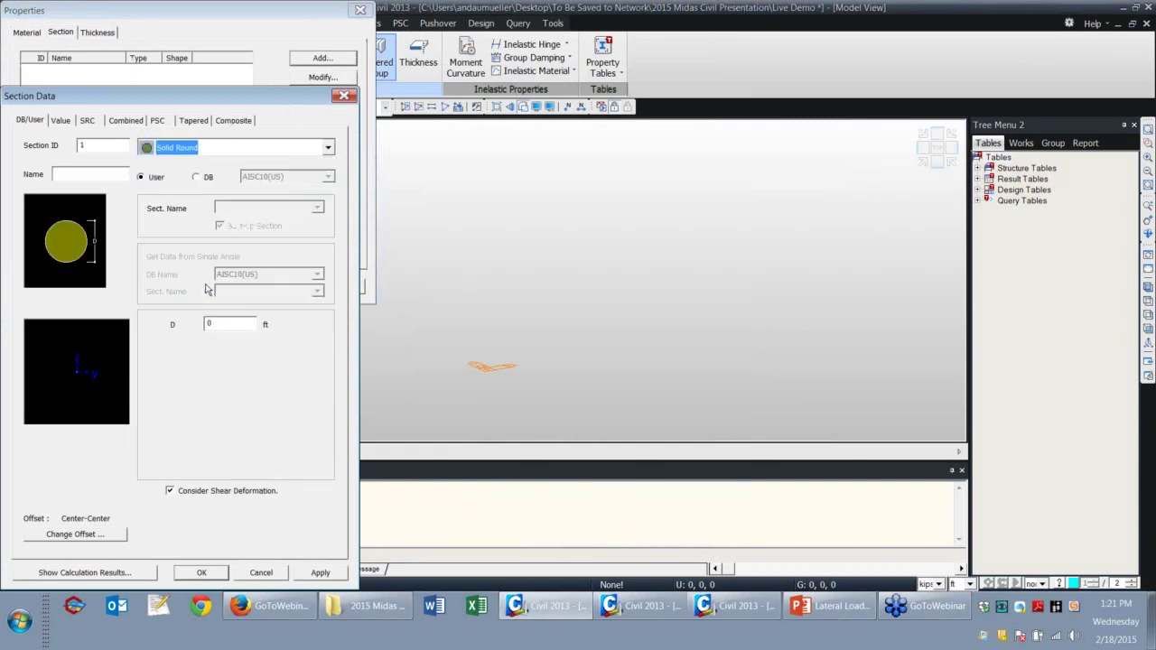
pyautogui.click(117, 173)
pyautogui.write('Column')
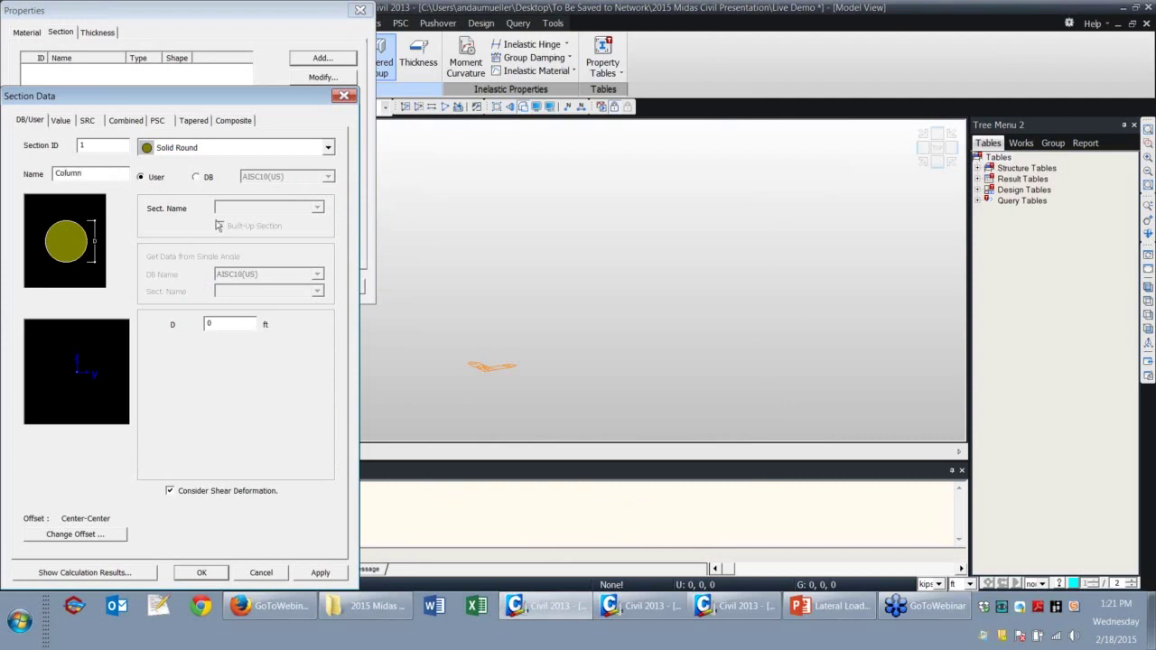
pyautogui.write('3.5')
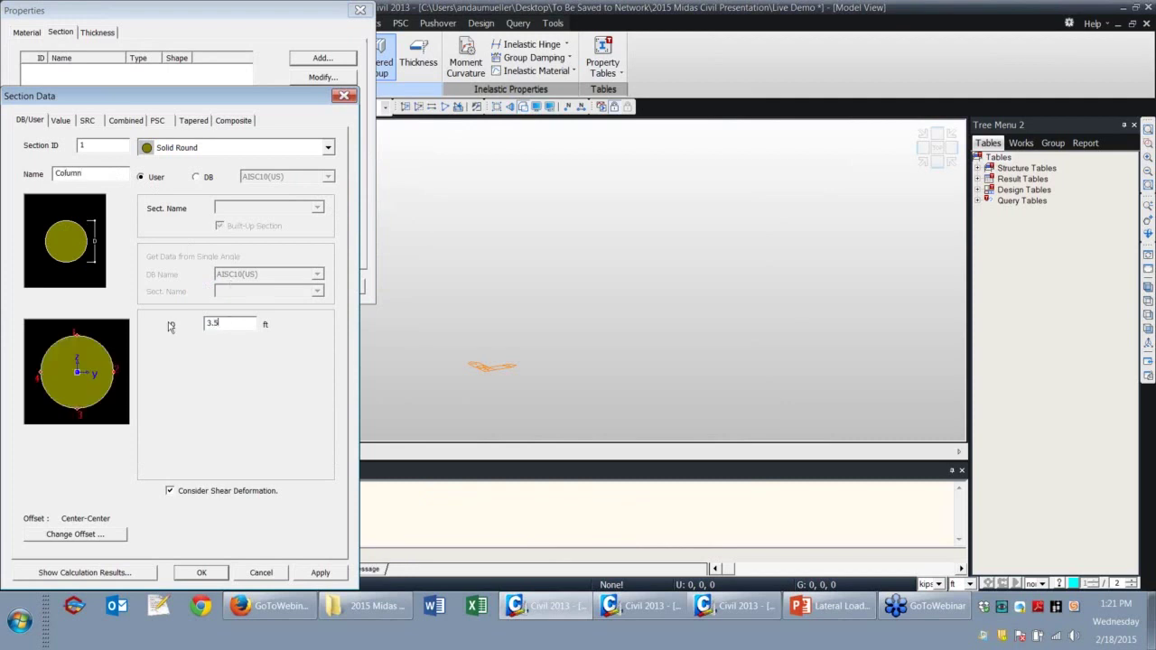
pyautogui.click(201, 572)
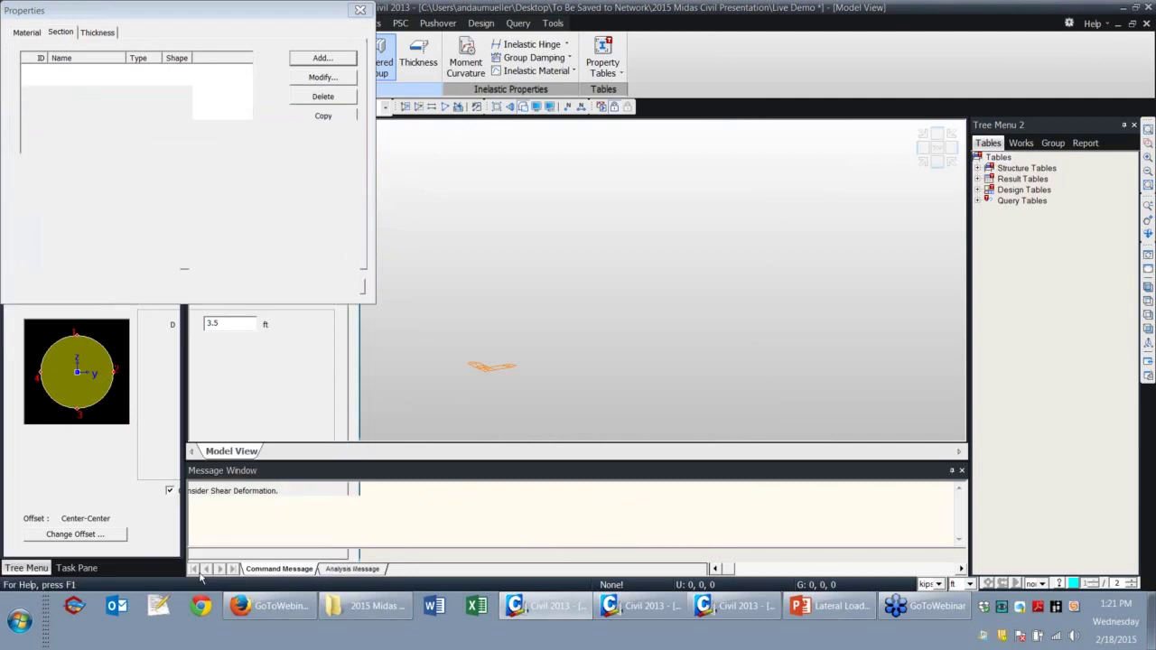
# Add a user-defined Solid Round section named Caisson with a diameter of 4 ft.
pyautogui.click(323, 58)
pyautogui.click(102, 176)
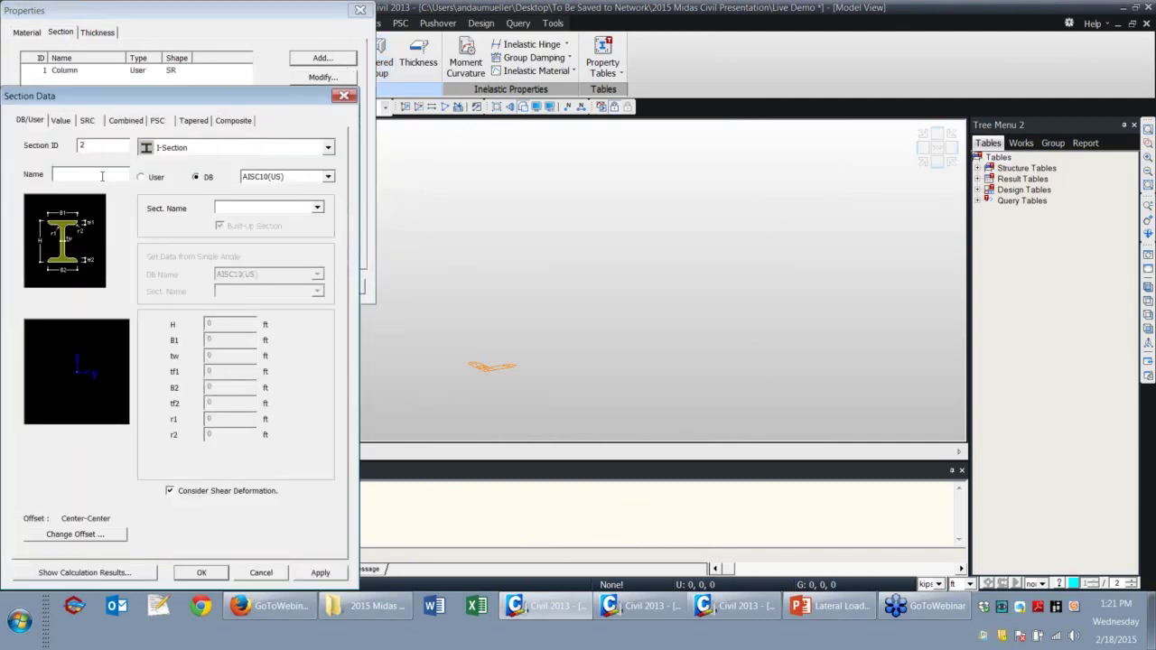
pyautogui.write('Cais')
pyautogui.press('Tab')
pyautogui.press('Left')
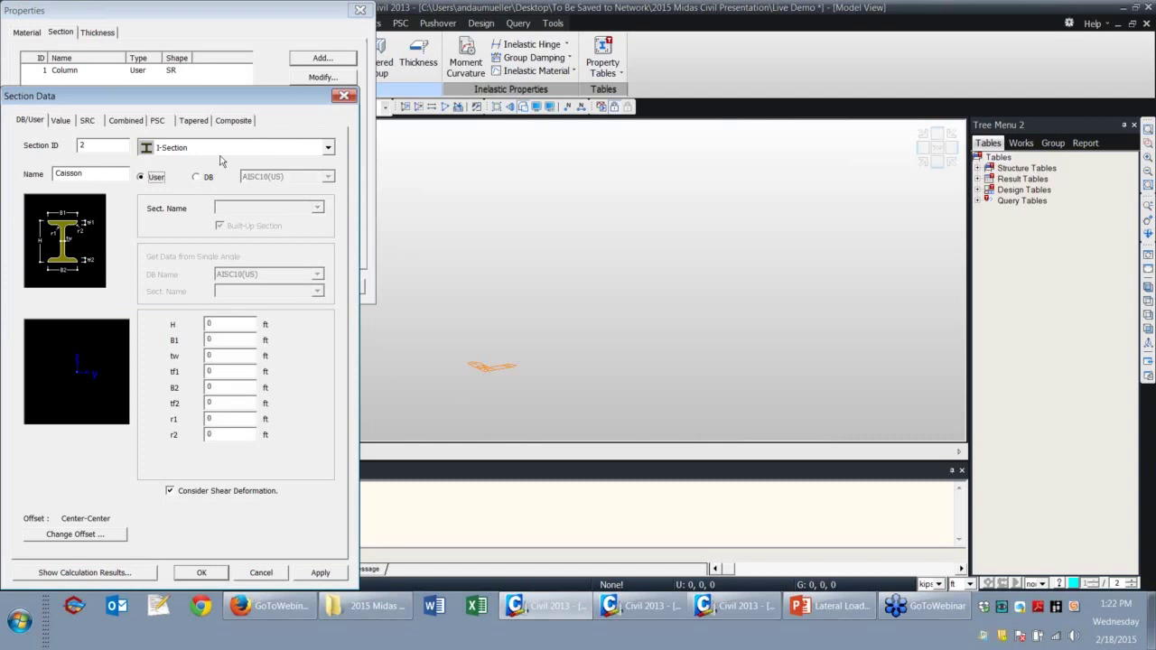
pyautogui.click(219, 149)
pyautogui.click(210, 286)
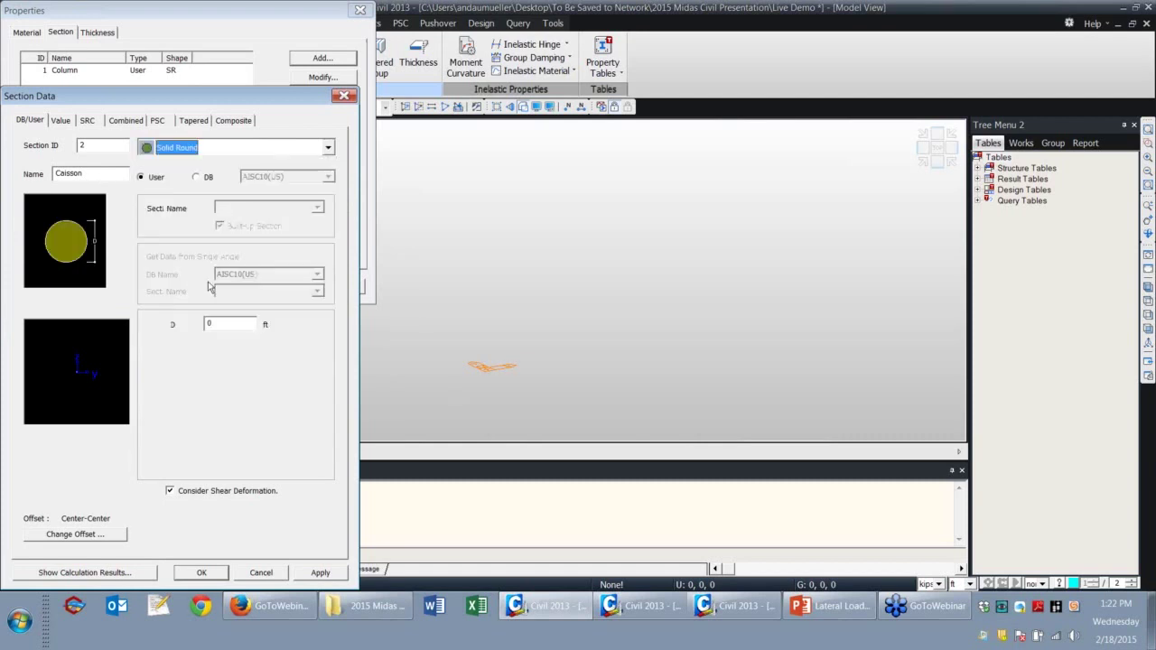
pyautogui.doubleClick(231, 323)
pyautogui.write('4')
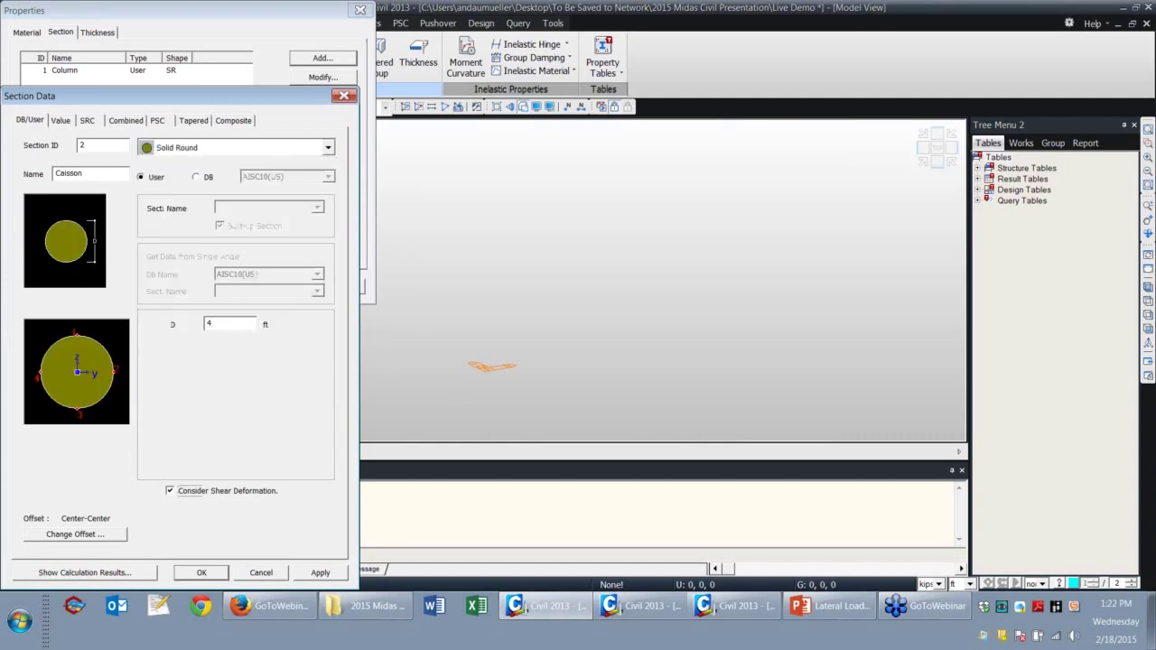
pyautogui.click(202, 572)
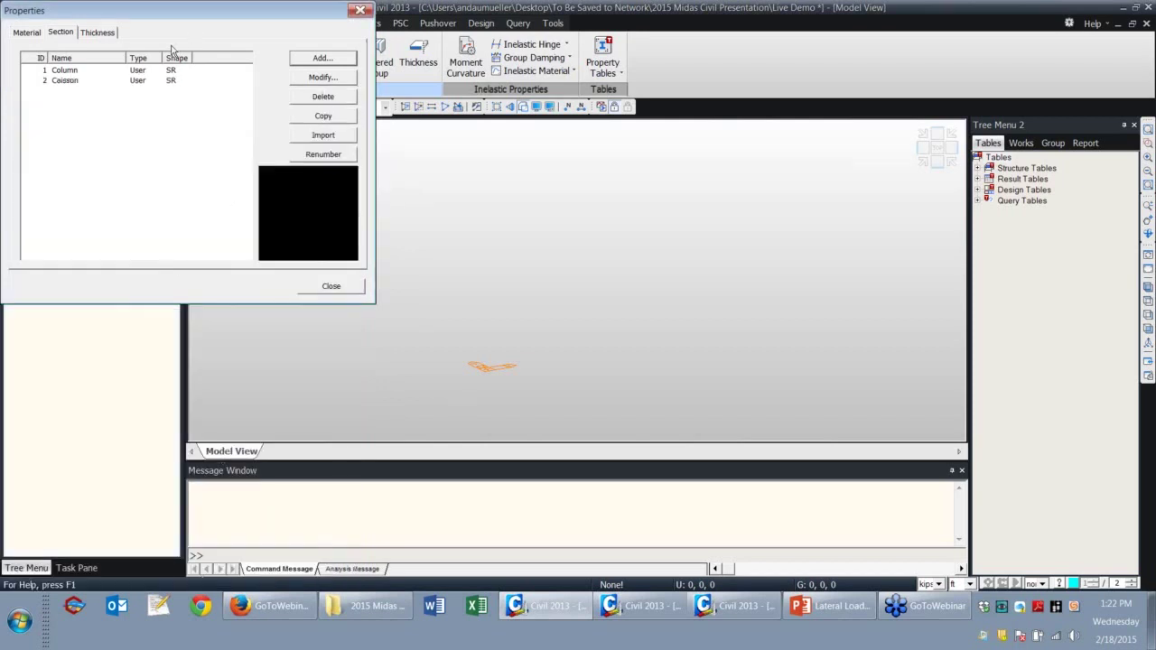
# Add a user-defined Solid Rectangle section named Pile Cap with H 2 ft and B 4 ft.
pyautogui.click(322, 58)
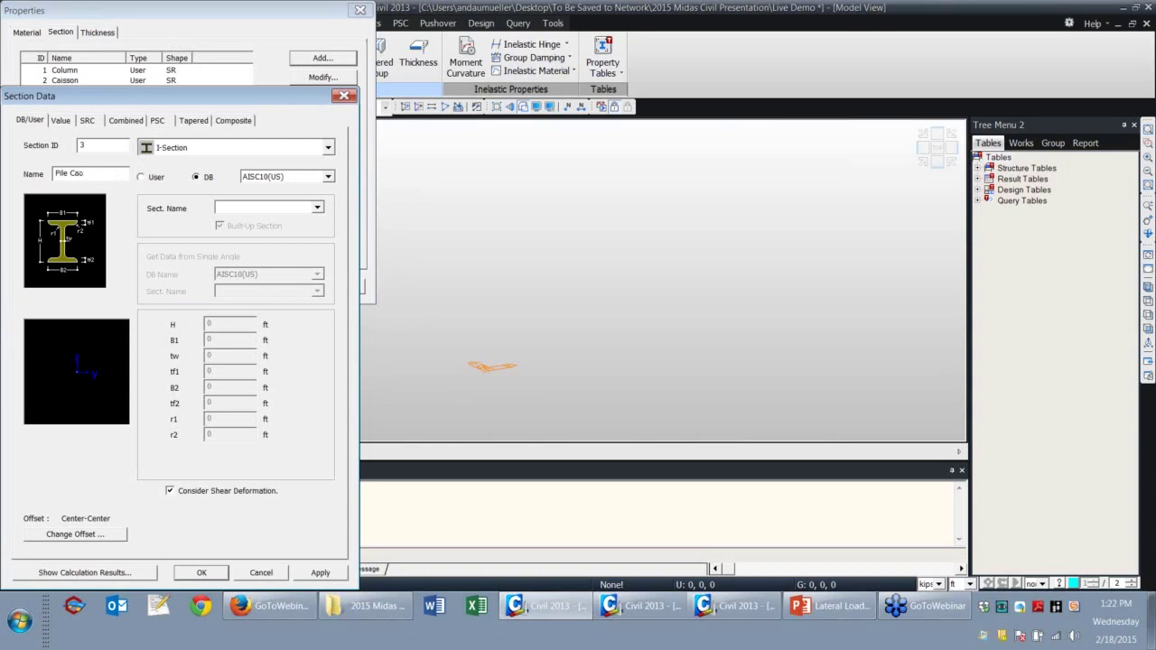
pyautogui.click(326, 149)
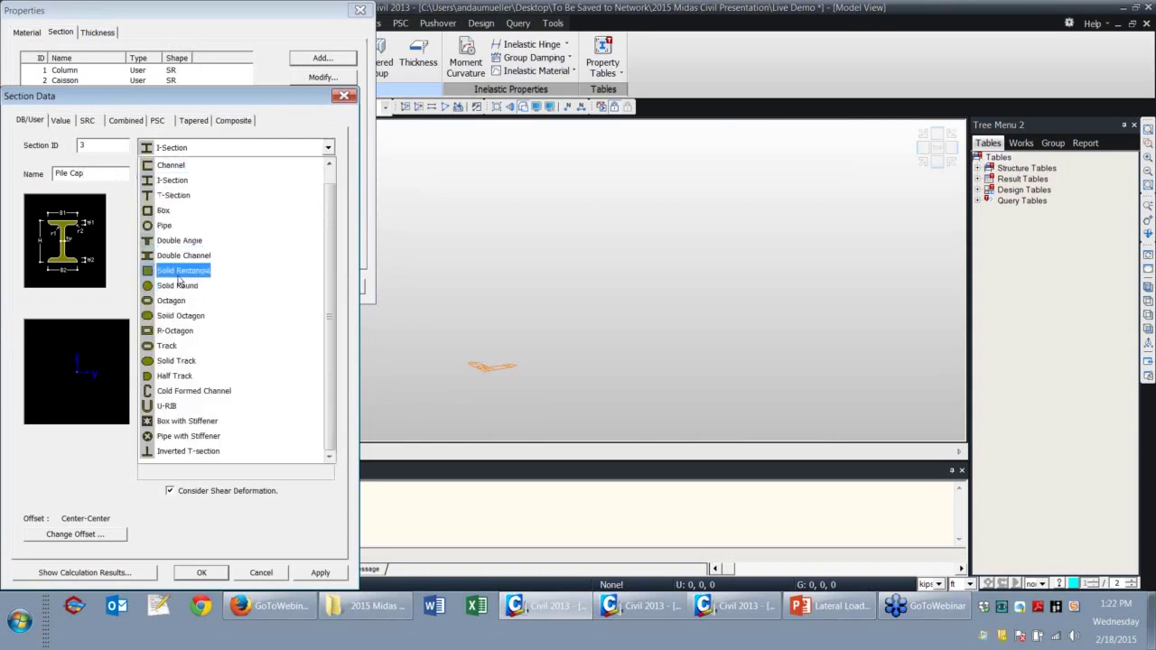
pyautogui.click(178, 276)
pyautogui.click(141, 177)
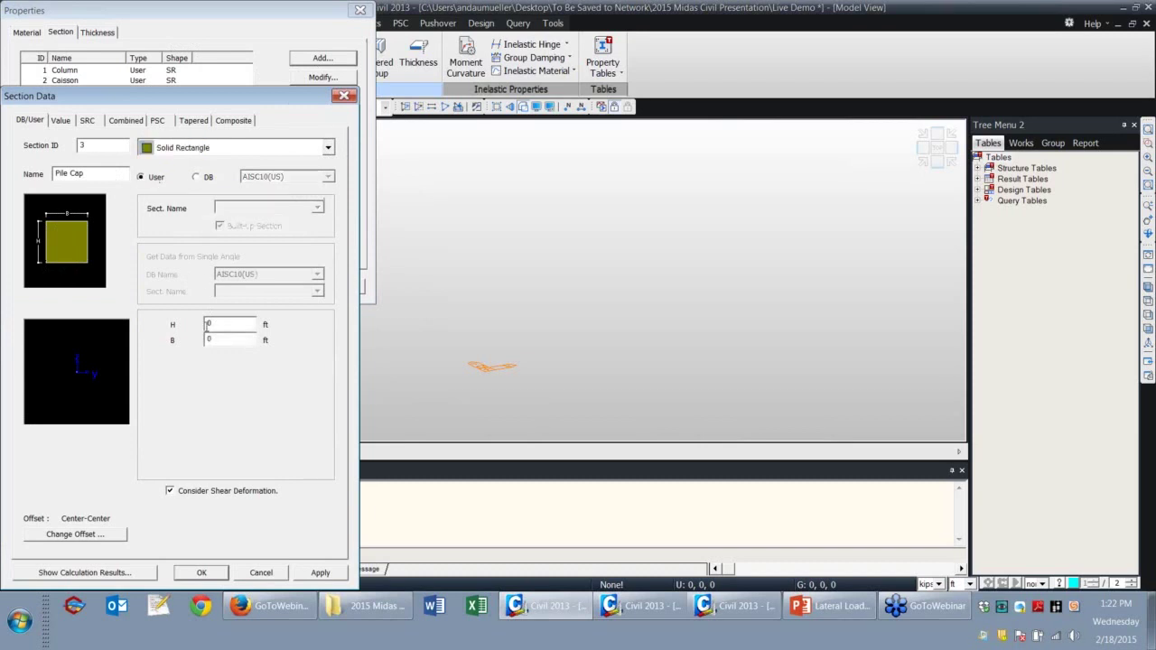
pyautogui.write('2')
pyautogui.press('Tab')
pyautogui.write('4')
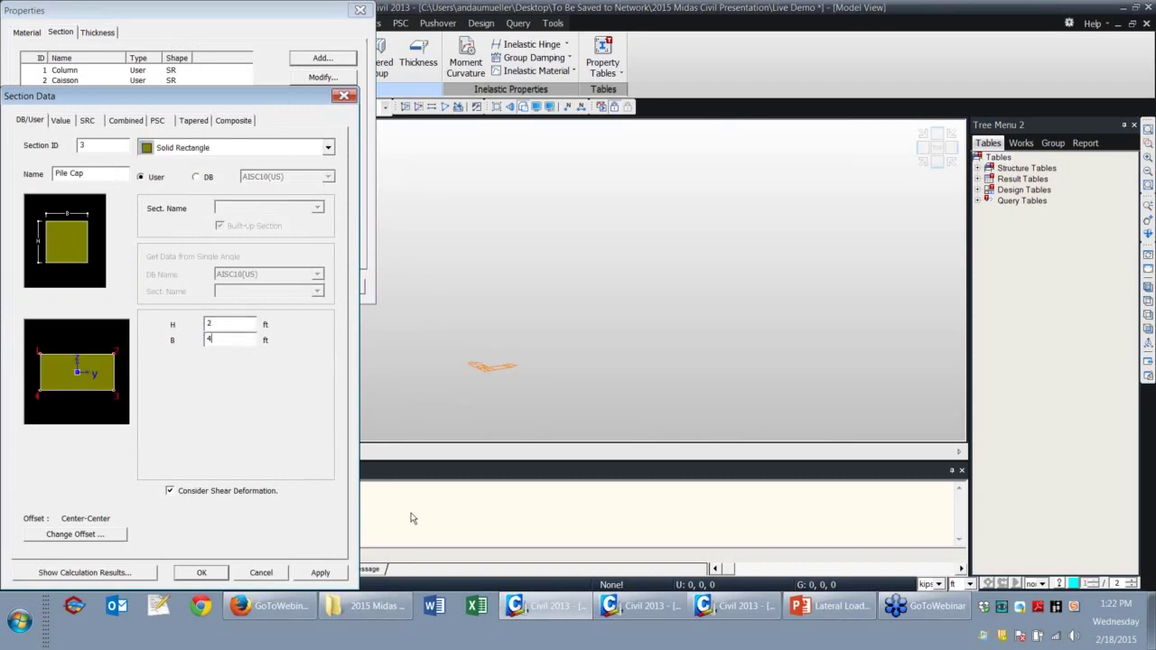
pyautogui.click(202, 574)
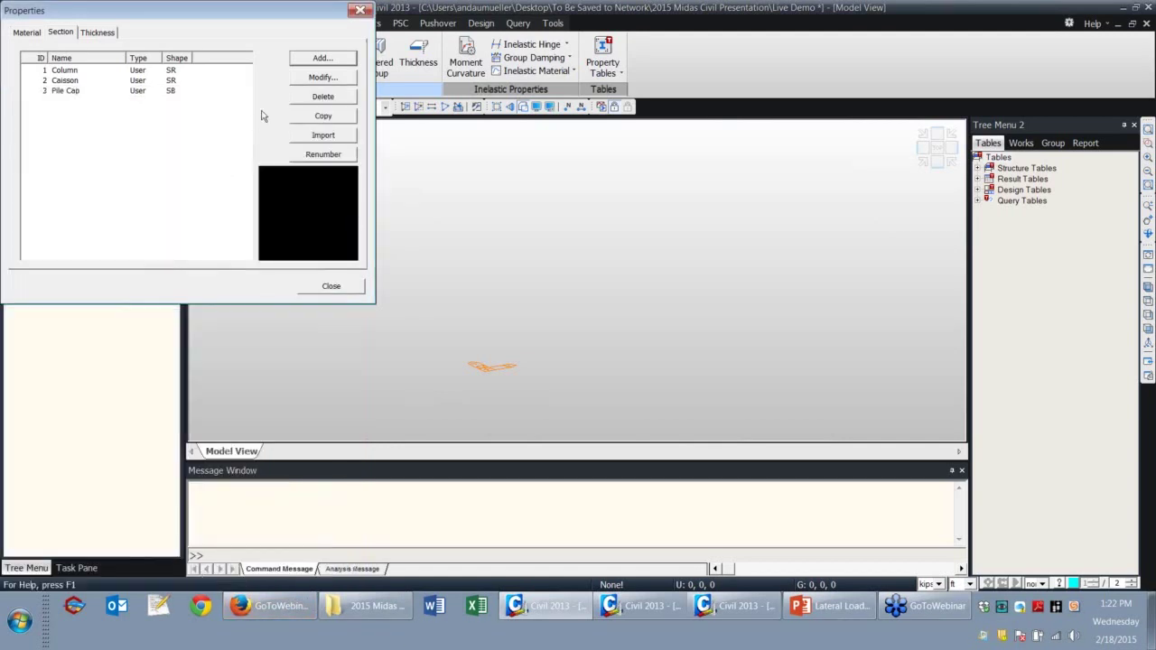
# Start a new PSC section of the PSC-Value type and name it Flume Superstructure.
pyautogui.click(339, 57)
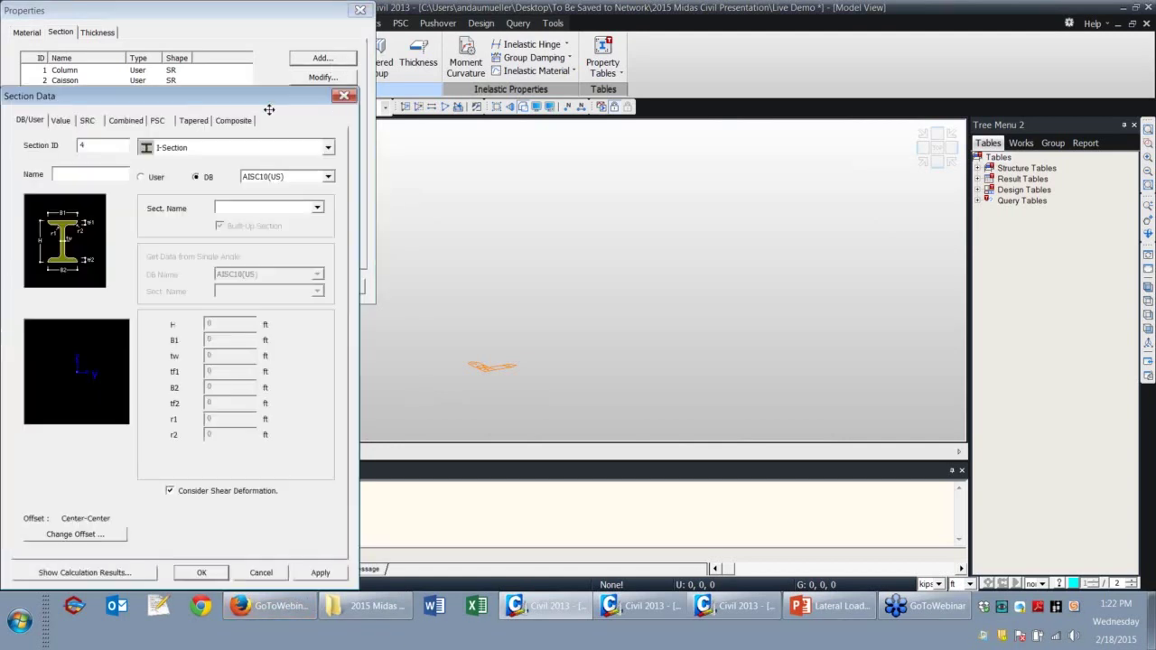
pyautogui.click(157, 120)
pyautogui.click(207, 147)
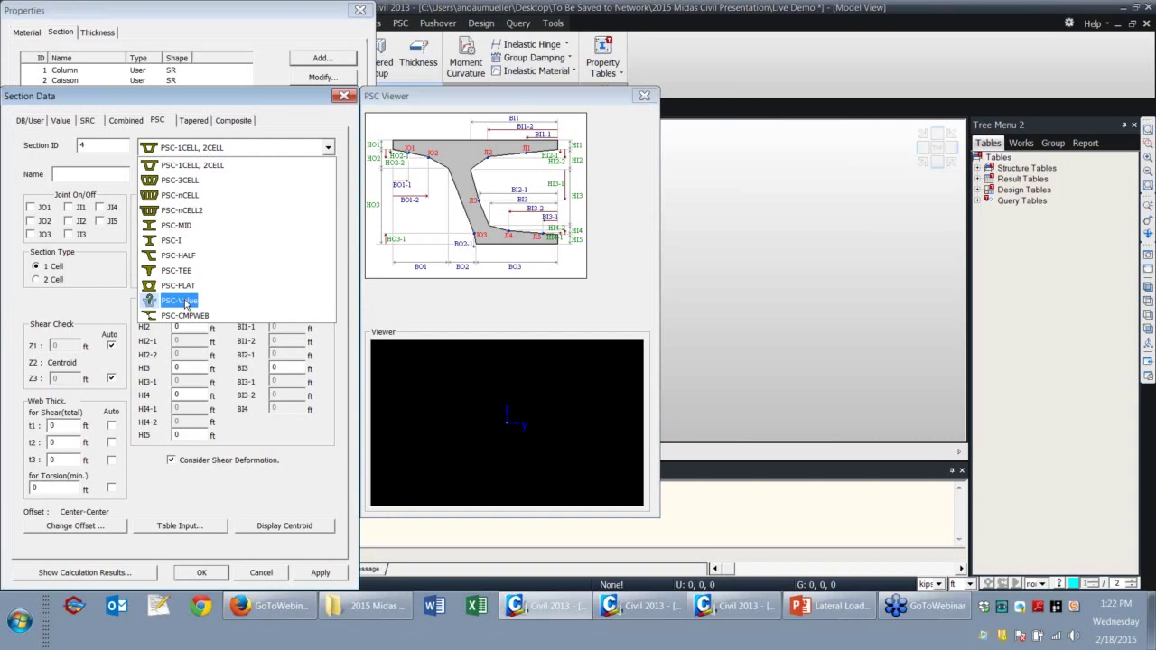
pyautogui.click(180, 300)
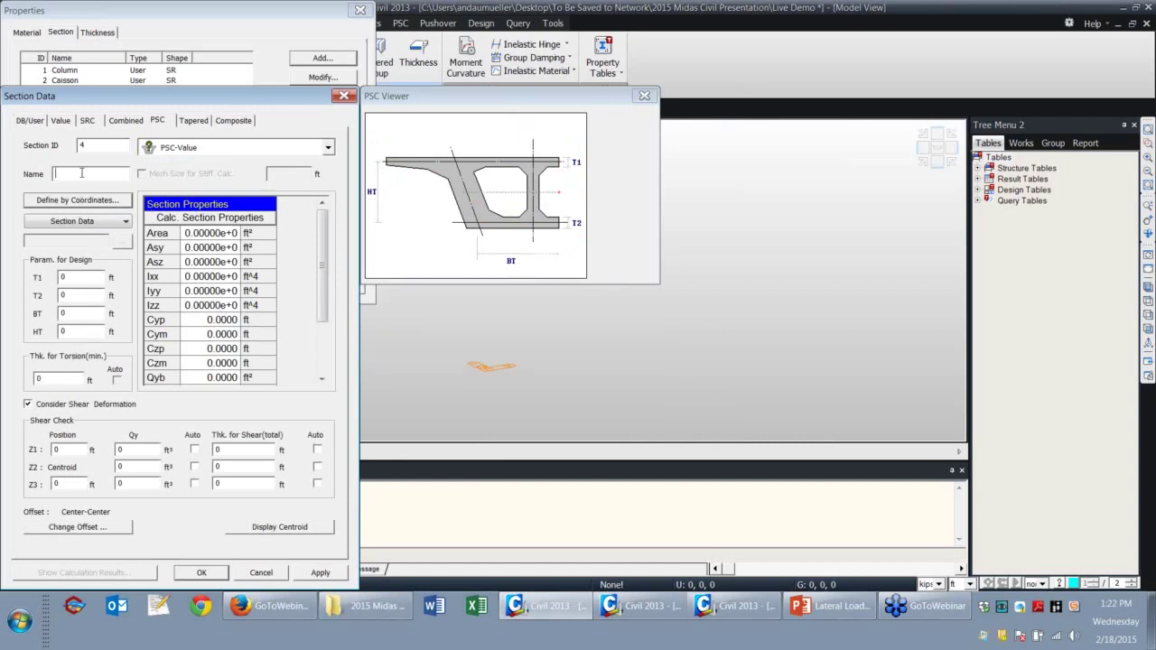
pyautogui.write('Flum')
pyautogui.write('e Superstructure')
# Define the Flume Superstructure section by coordinates, using the DX, DY input method and starting Polygon 1 at 0, 0.
pyautogui.click(56, 200)
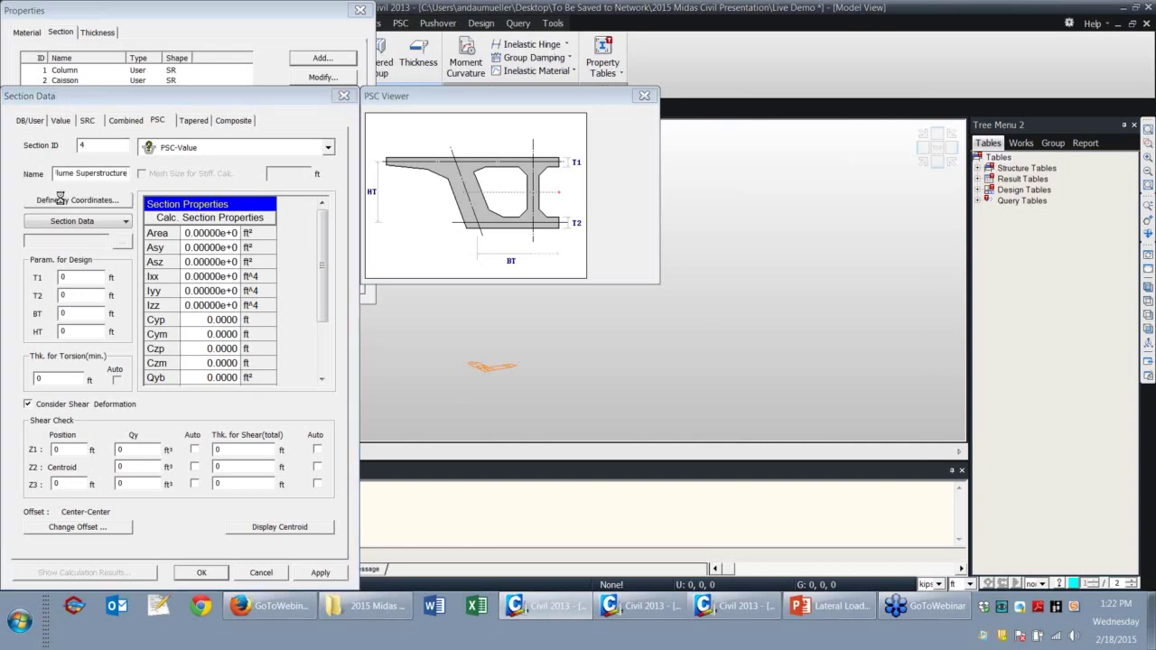
pyautogui.write('00')
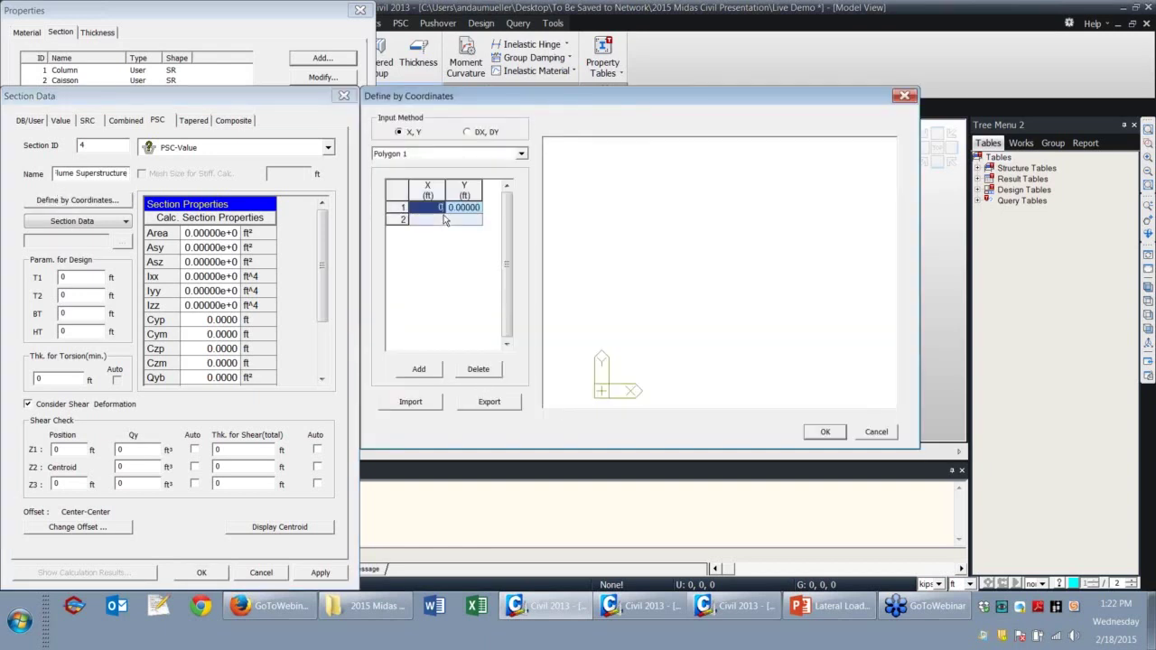
pyautogui.click(469, 133)
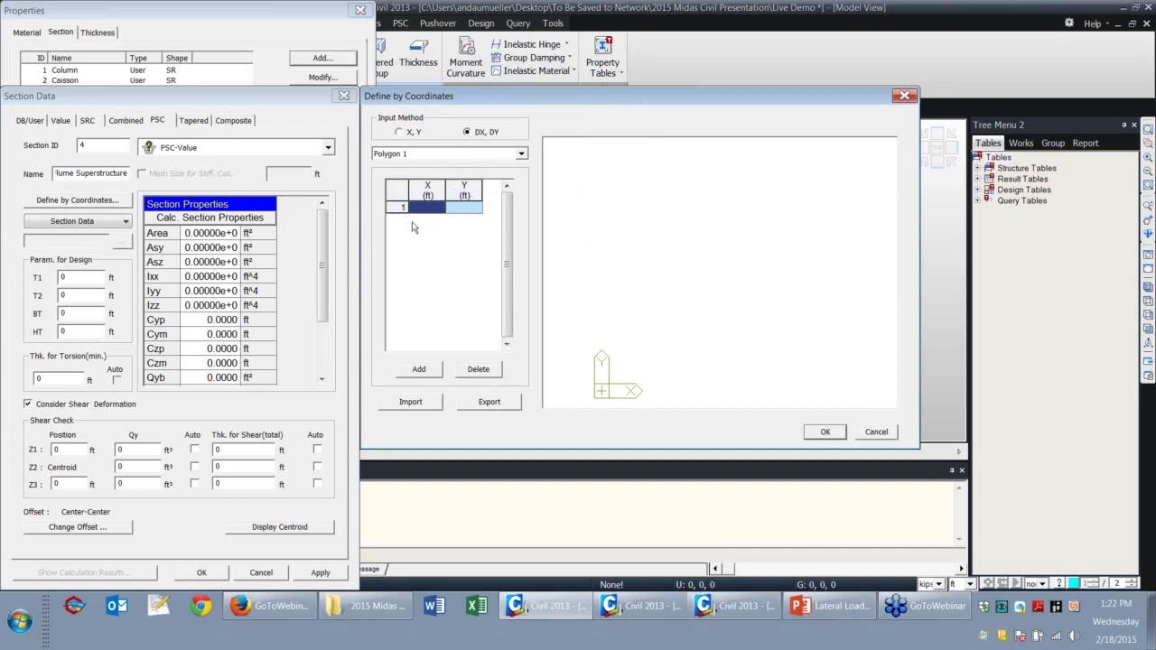
pyautogui.write('0')
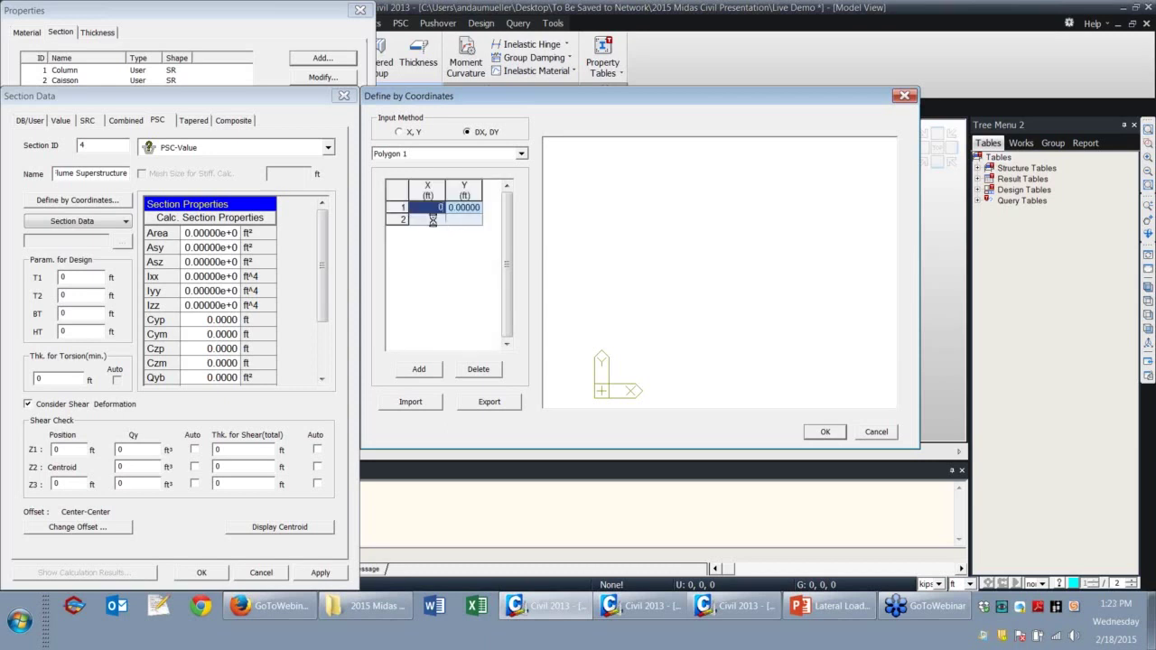
# Enter Polygon 1 points 2 to 4 of the flume section as relative offsets 3, 0; 0, -7; and 17, 0 ft.
pyautogui.click(433, 219)
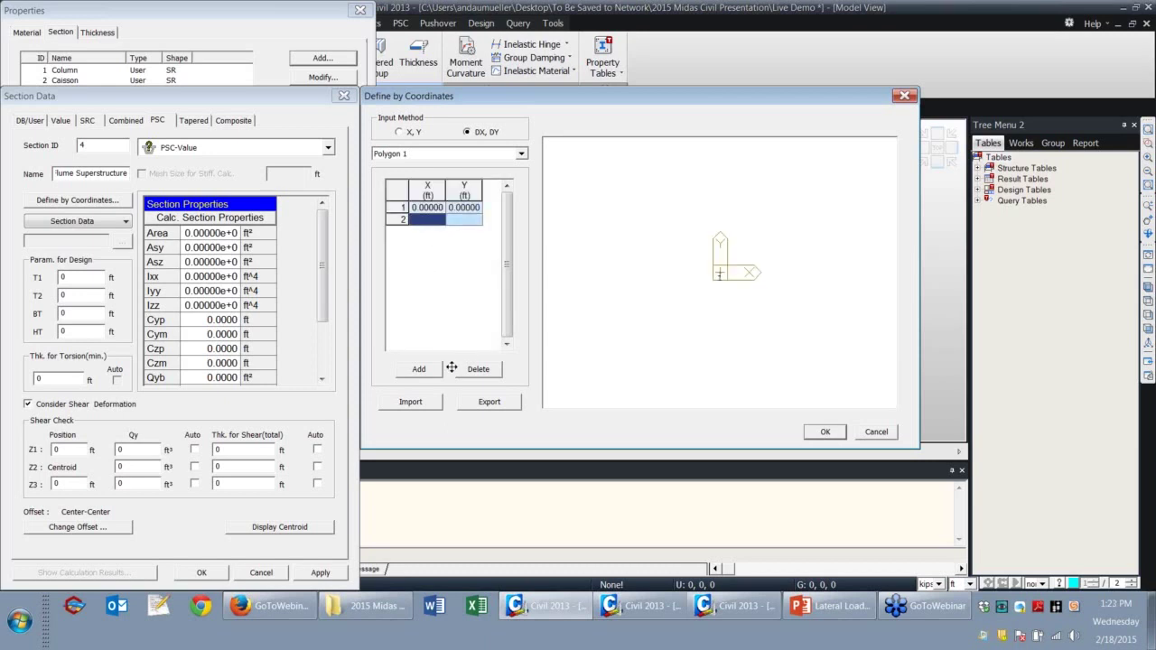
pyautogui.write('3')
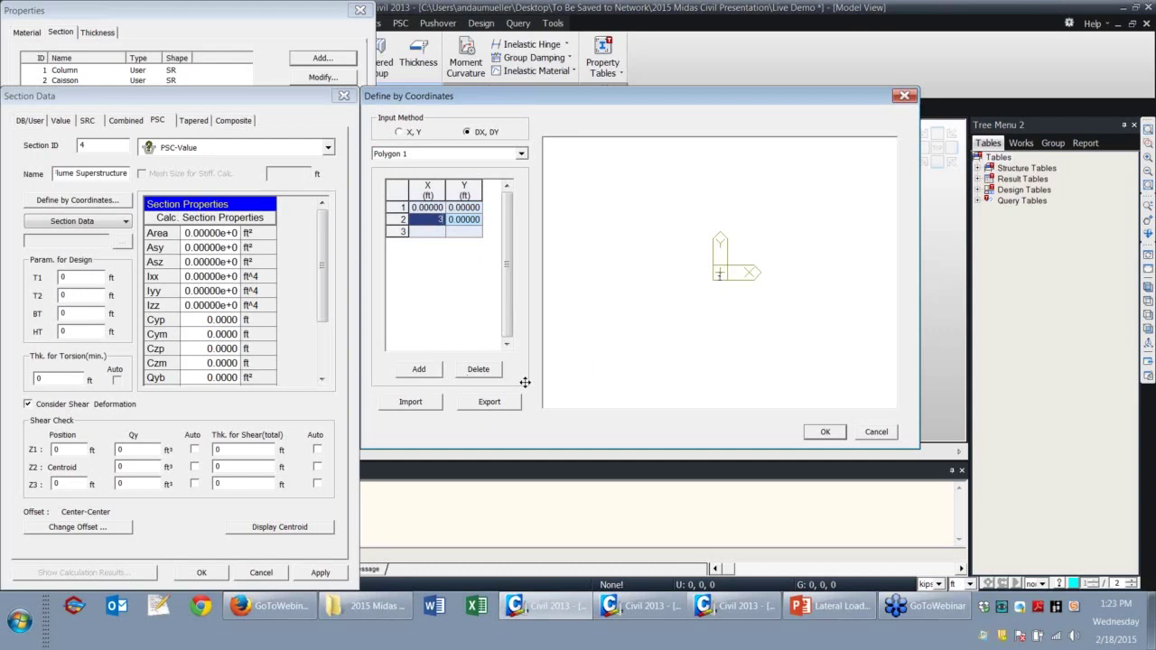
pyautogui.press('Return')
pyautogui.write('0')
pyautogui.press('Tab')
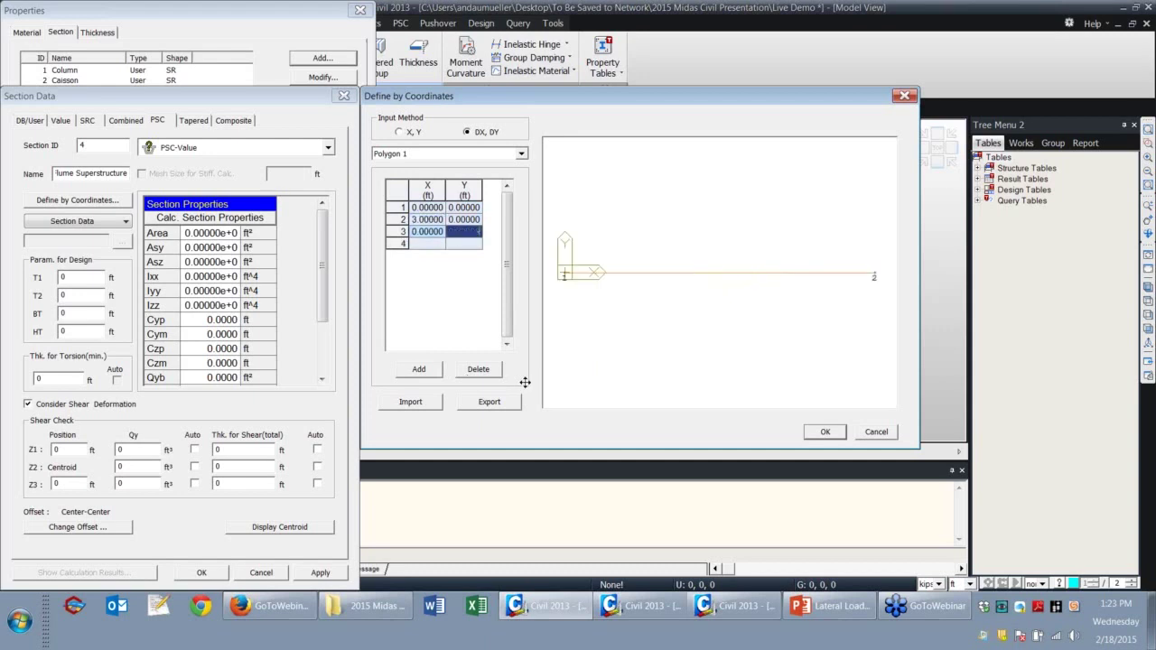
pyautogui.press('Return')
pyautogui.write('1')
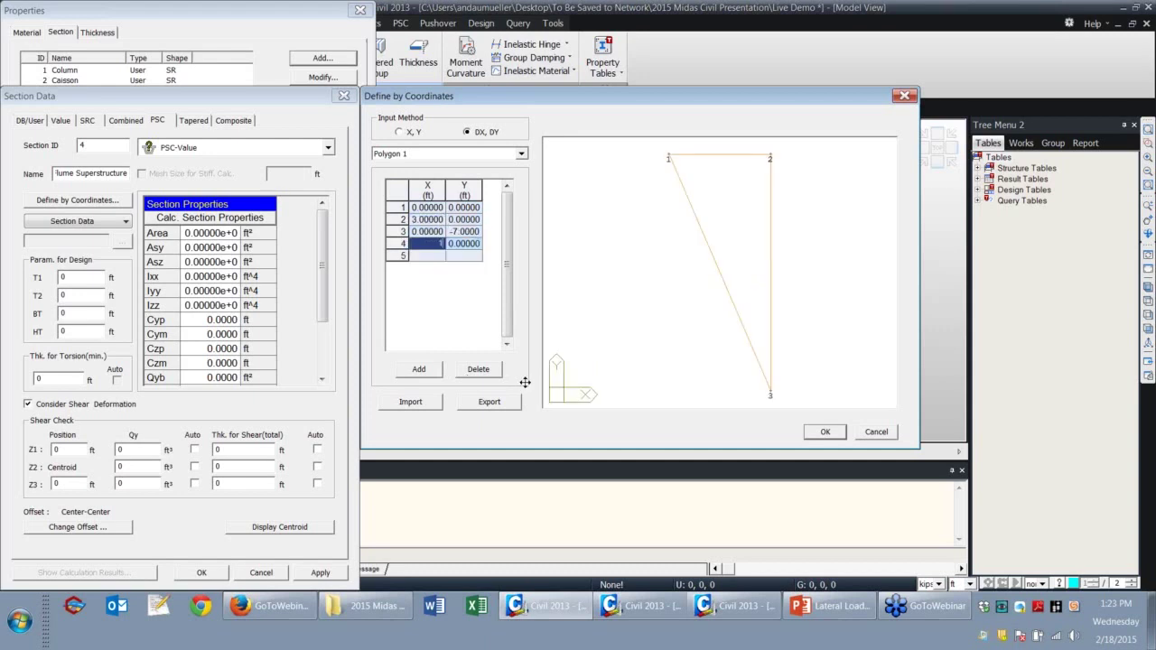
pyautogui.write('7')
pyautogui.press('Return')
# Add Polygon 1 points 5 and 6 with relative offsets 0, 7 and 3, 0 ft.
pyautogui.write('0')
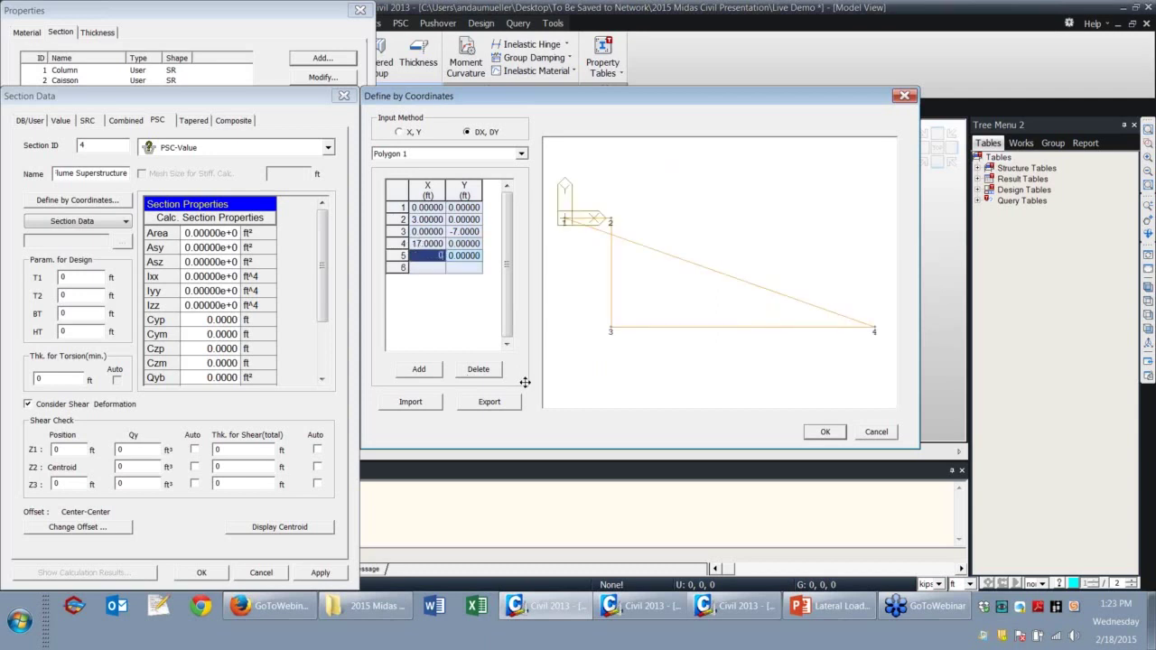
pyautogui.press('Tab')
pyautogui.write('7')
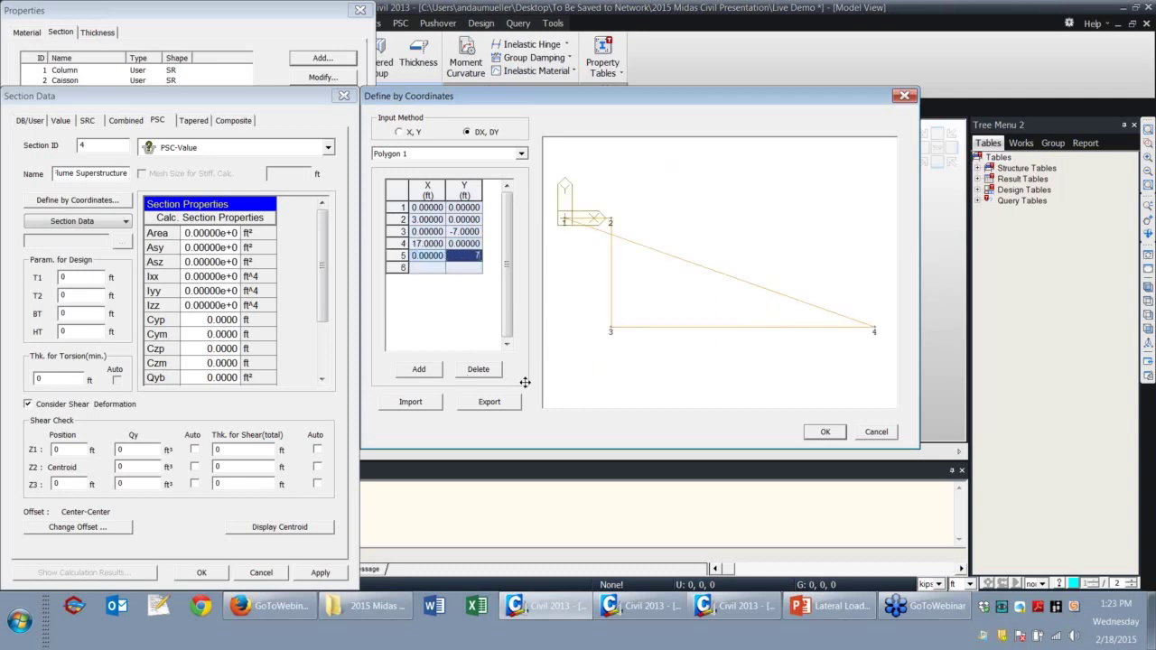
pyautogui.press('Return')
pyautogui.write('3')
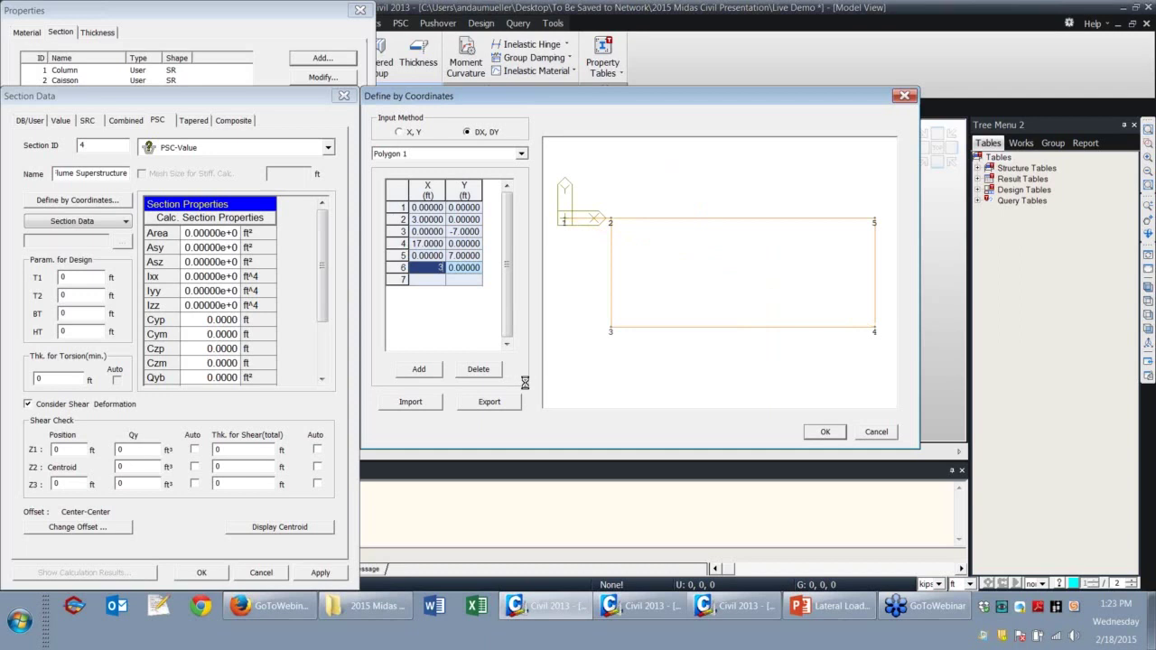
pyautogui.press('Return')
# Add Polygon 1 points 7 and 8 with relative offsets 0, -1 and -2, 0 ft.
pyautogui.write('0')
pyautogui.press('Tab')
pyautogui.write('-1')
pyautogui.press('Return')
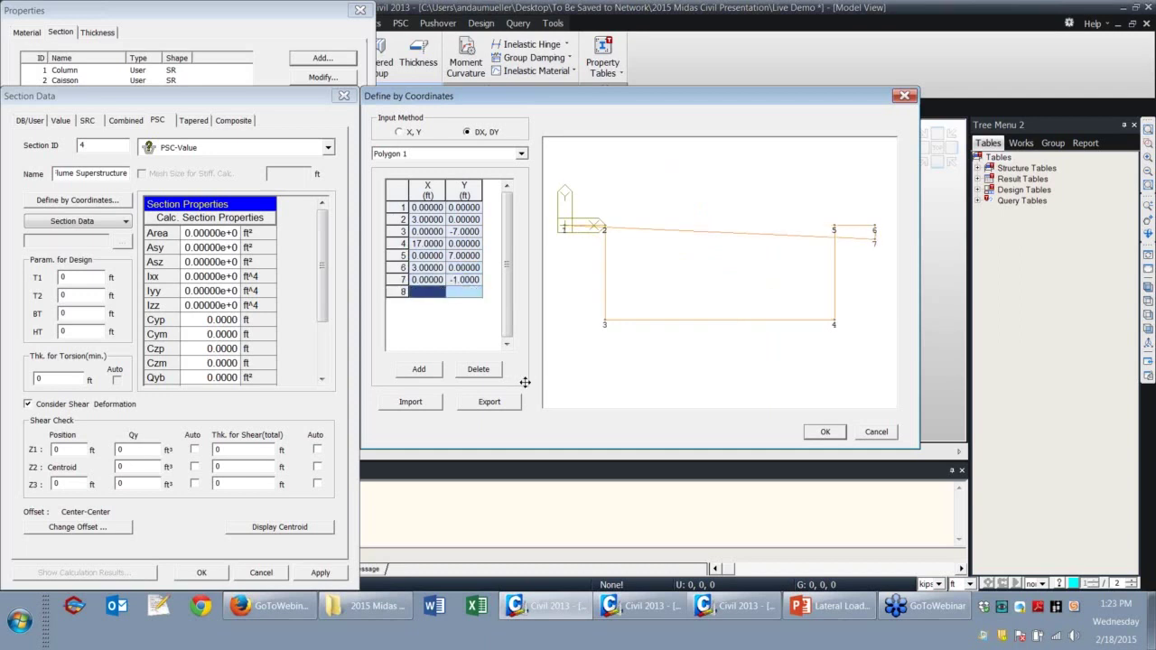
pyautogui.write('-2')
pyautogui.press('Tab')
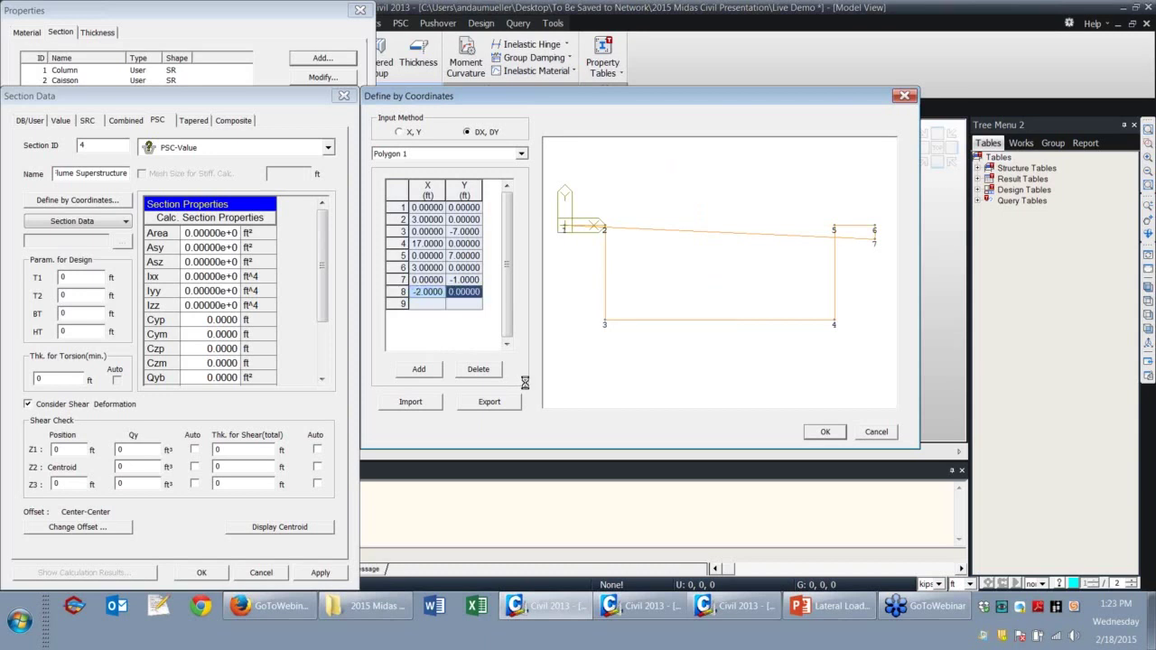
pyautogui.press('Return')
# Add Polygon 1 points 9 and 10 with relative offsets 0, -7 and -19, 0 ft.
pyautogui.write('7')
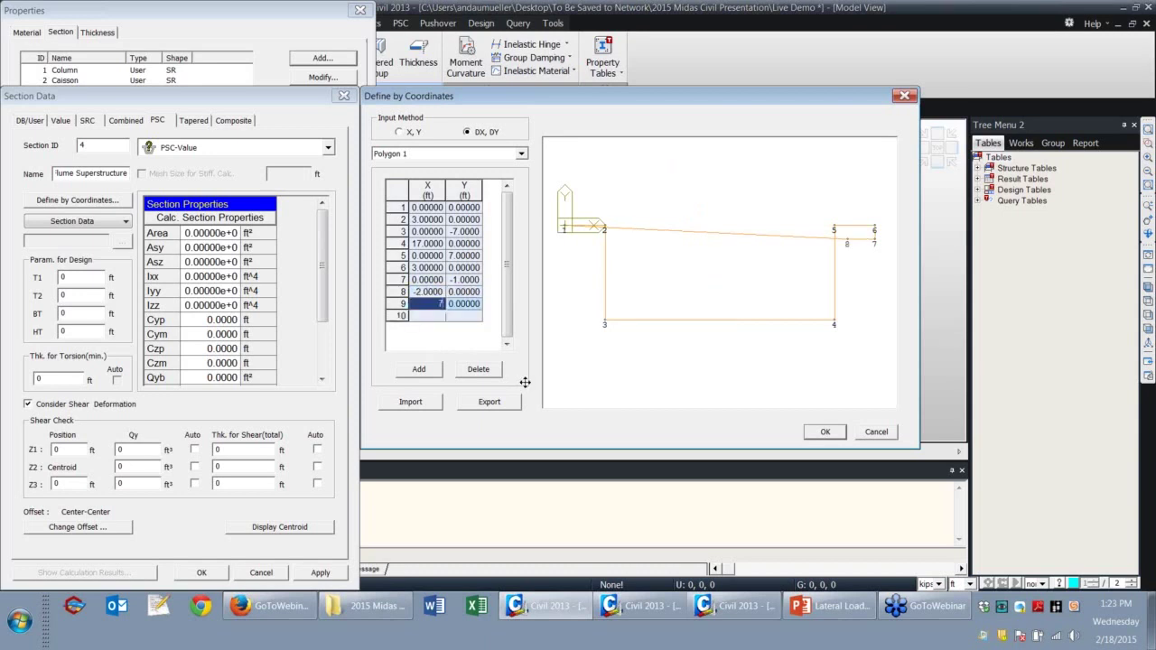
pyautogui.press('Tab')
pyautogui.write('-7')
pyautogui.press('Return')
pyautogui.write('-19')
pyautogui.press('Tab')
pyautogui.press('Return')
# Finish Polygon 1 with points 11 and 12 at relative offsets 0, 7 and -2, 0 ft, and accept the coordinate definition.
pyautogui.write('-')
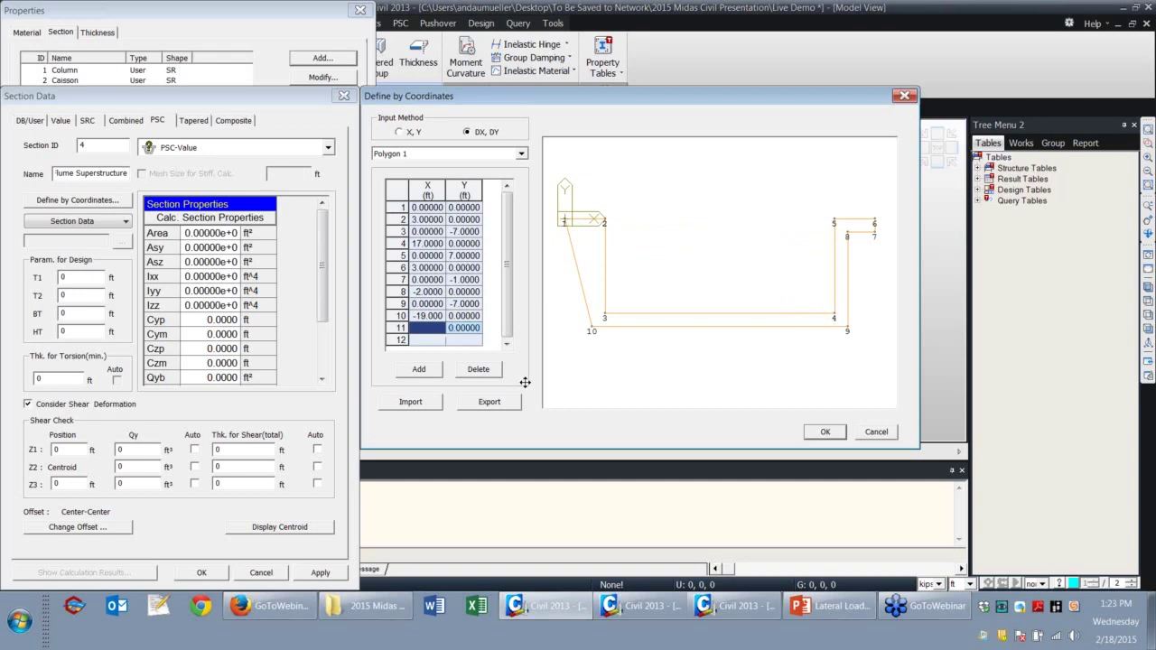
pyautogui.press('Tab')
pyautogui.write('7')
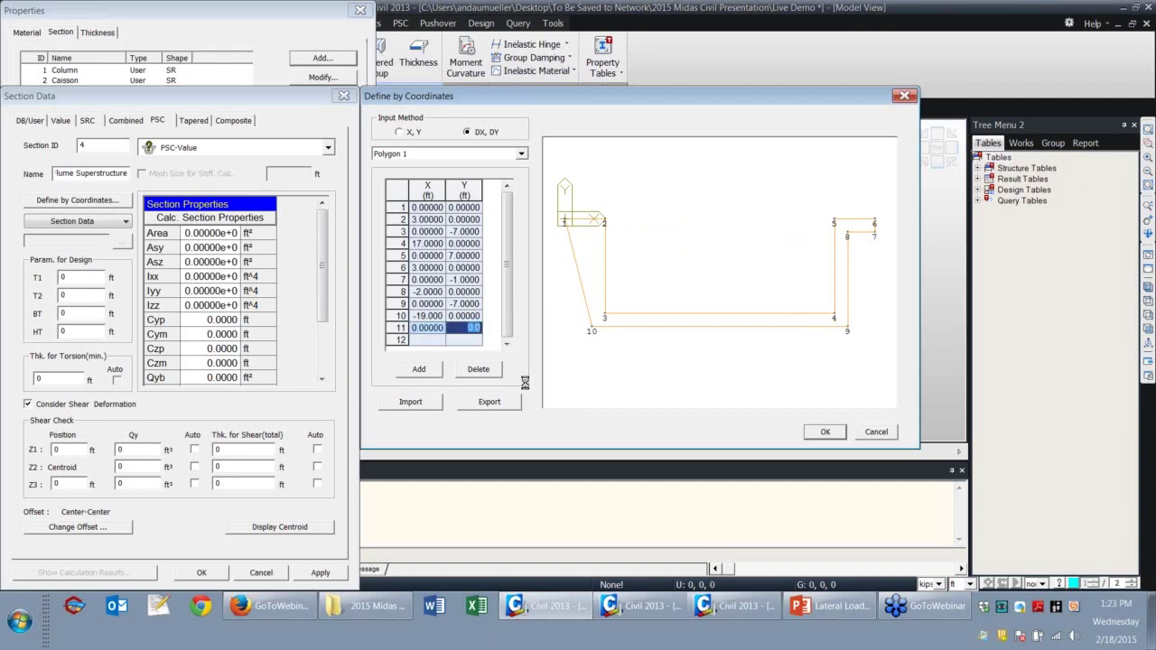
pyautogui.press('Return')
pyautogui.write('-')
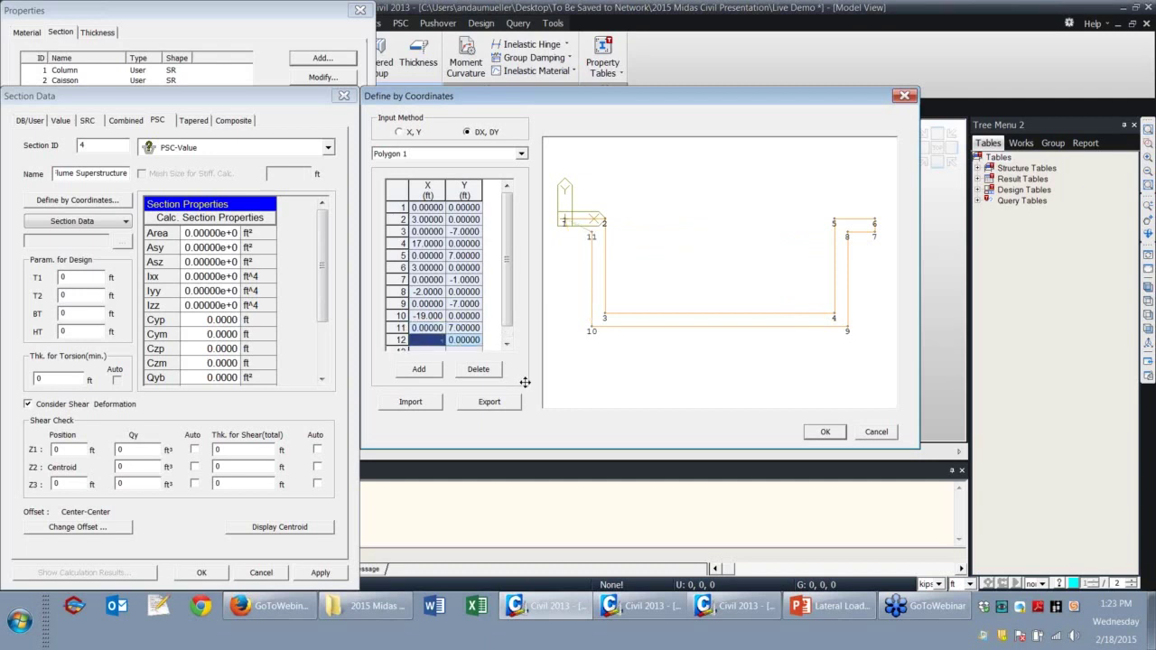
pyautogui.write('2')
pyautogui.press('Tab')
pyautogui.press('Up')
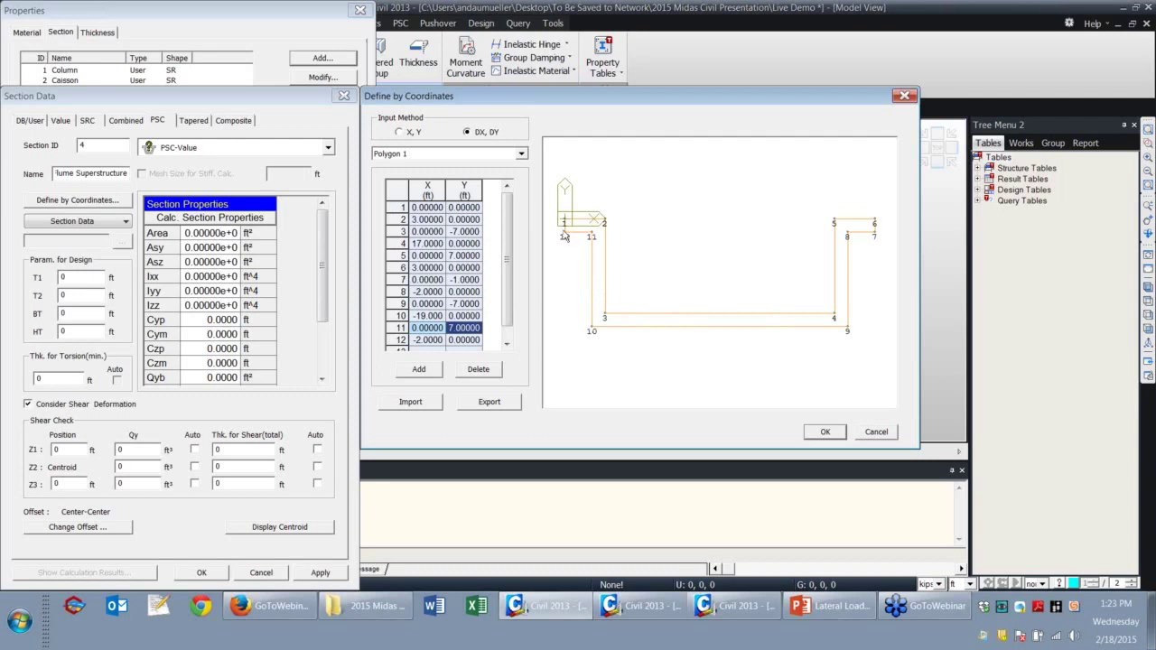
pyautogui.click(823, 431)
# Set the design parameters T1 to 1, T2 to 1, BT to 18 and HT to 7 ft, and the torsion thickness to 1 ft.
pyautogui.click(63, 278)
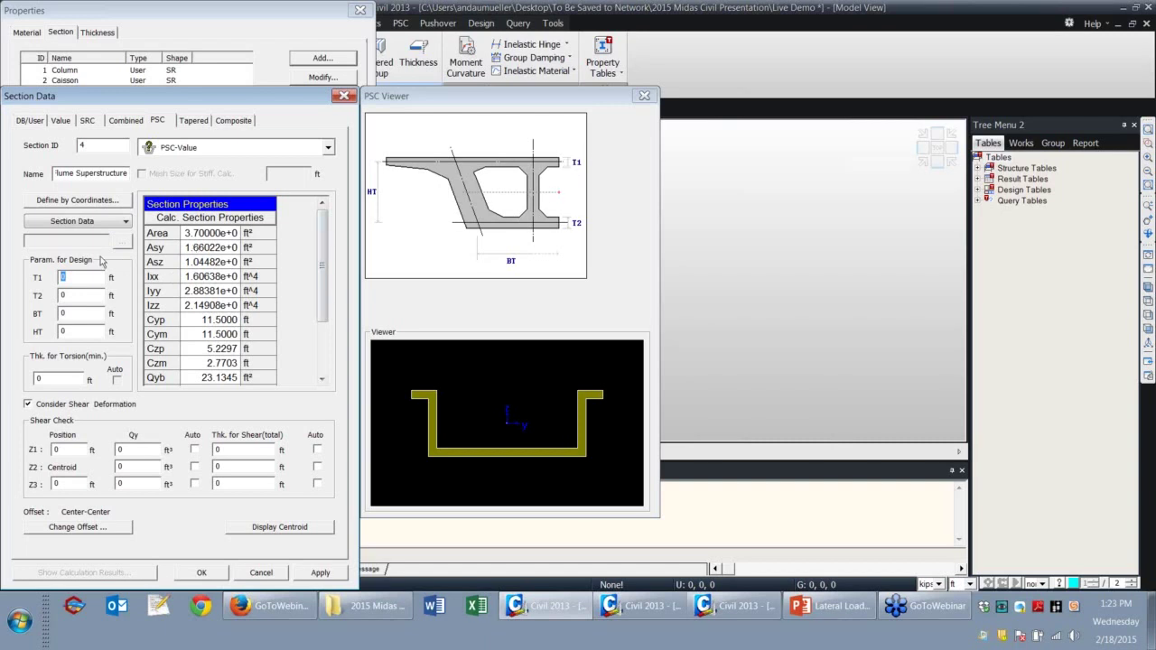
pyautogui.write('1')
pyautogui.press('Tab')
pyautogui.write('118')
pyautogui.press('Tab')
pyautogui.write('7')
pyautogui.press('Tab')
pyautogui.write('1')
pyautogui.press('Tab')
# Enable automatic Qy and automatic shear thickness for the Z1, Z2 and Z3 shear check positions.
pyautogui.click(194, 450)
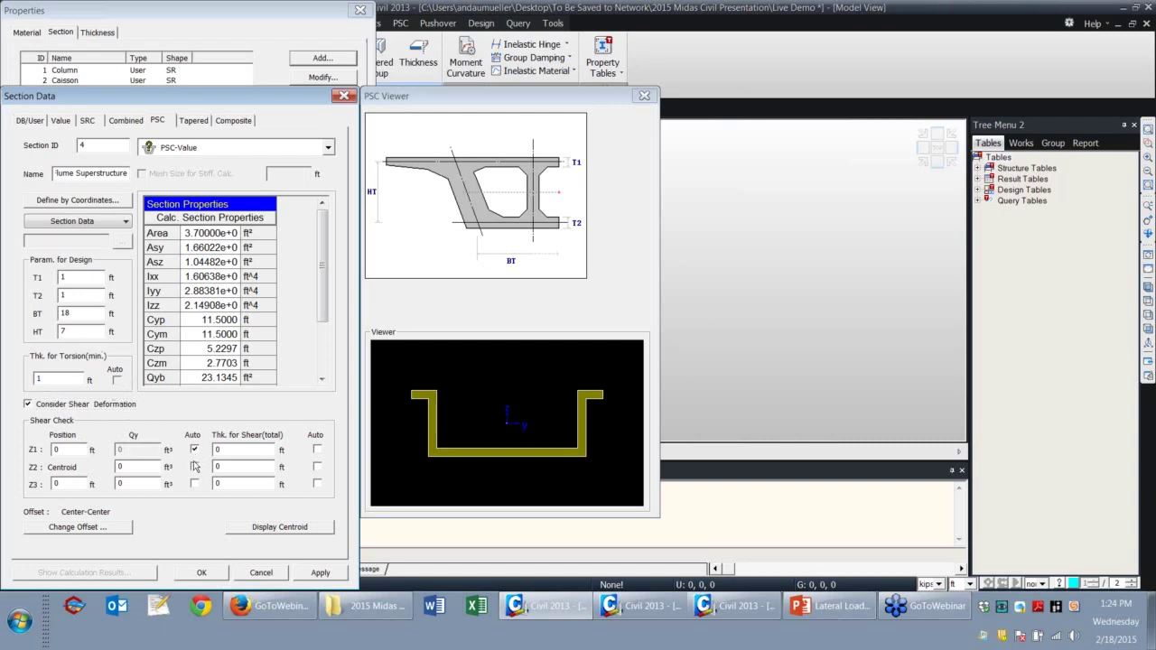
pyautogui.click(194, 467)
pyautogui.click(194, 484)
pyautogui.click(317, 450)
pyautogui.click(317, 467)
pyautogui.click(317, 484)
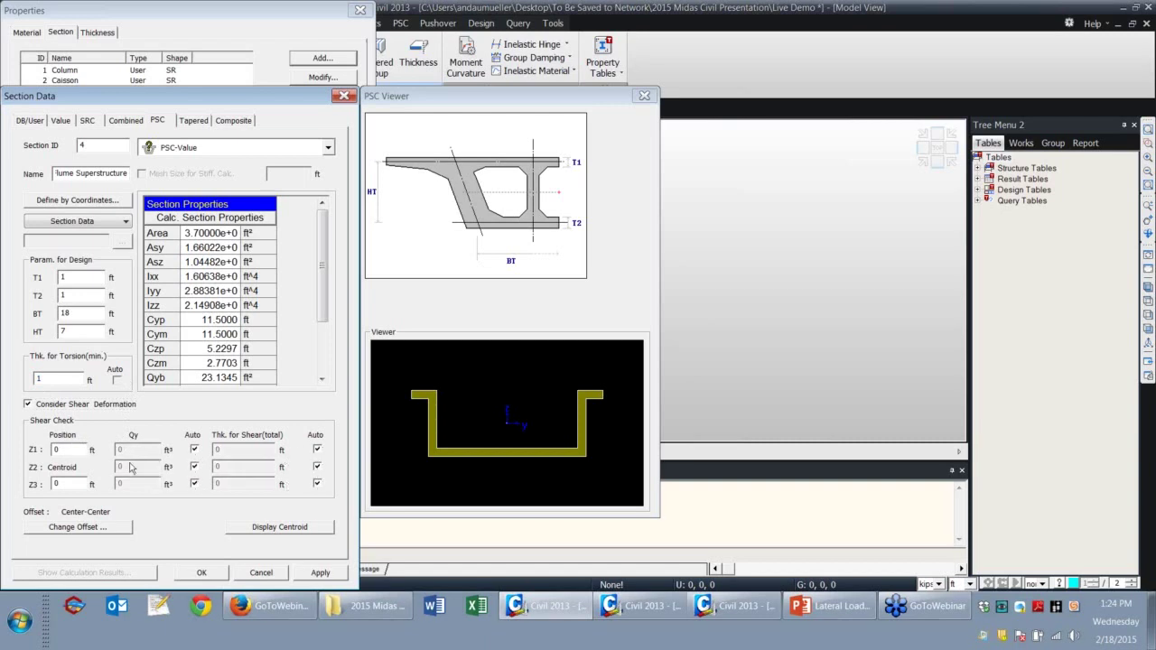
# Set the shear check positions to .001 ft for Z1 and 7.999 ft for Z3.
pyautogui.click(57, 454)
pyautogui.press('BackSpace')
pyautogui.write('.001')
pyautogui.doubleClick(56, 484)
pyautogui.write('7.999')
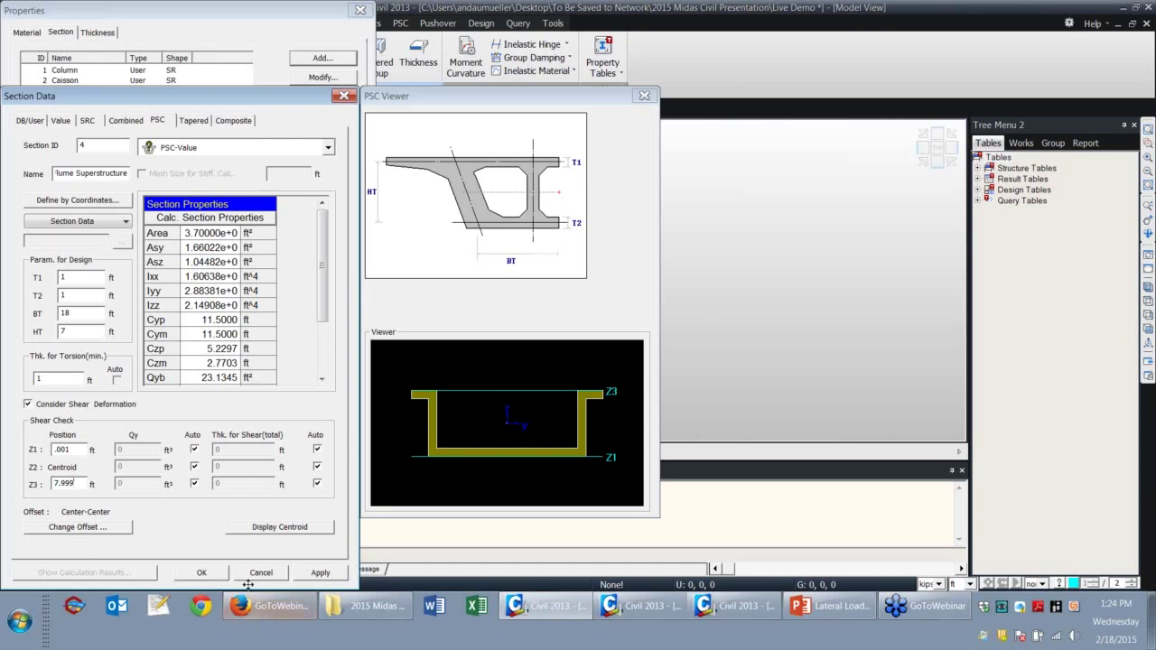
# Display the section centroid and examine the calculated section properties, including the y and z coordinates of the four corner points.
pyautogui.click(300, 531)
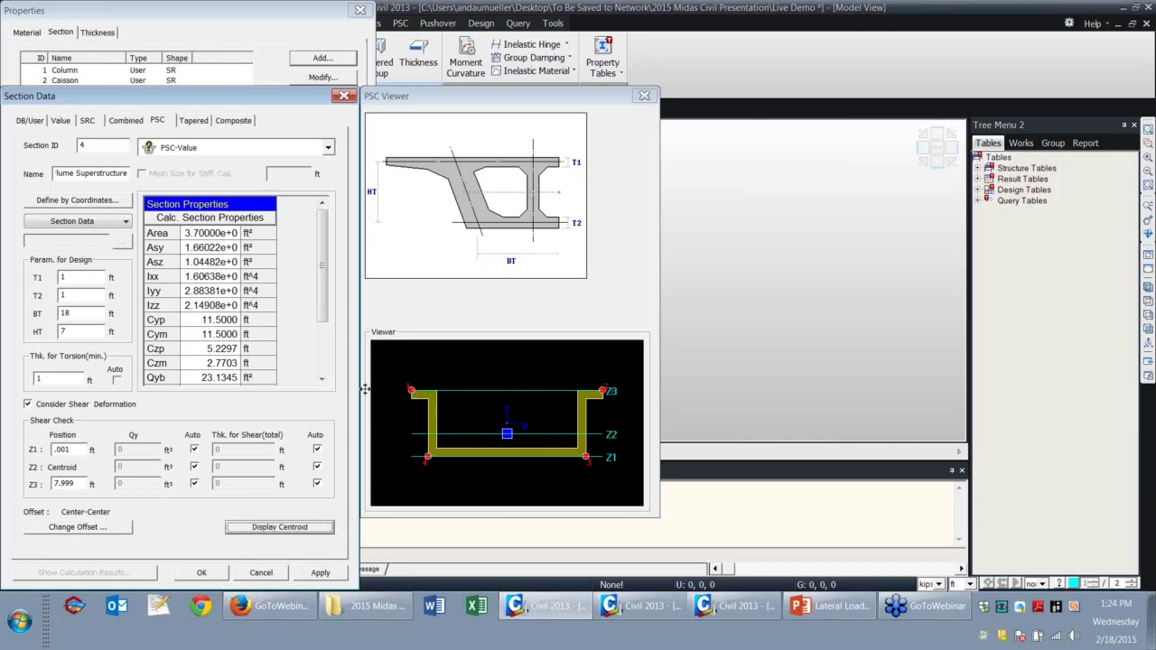
pyautogui.rightClick(326, 314)
pyautogui.press('Escape')
pyautogui.scroll(-5, 329, 377)
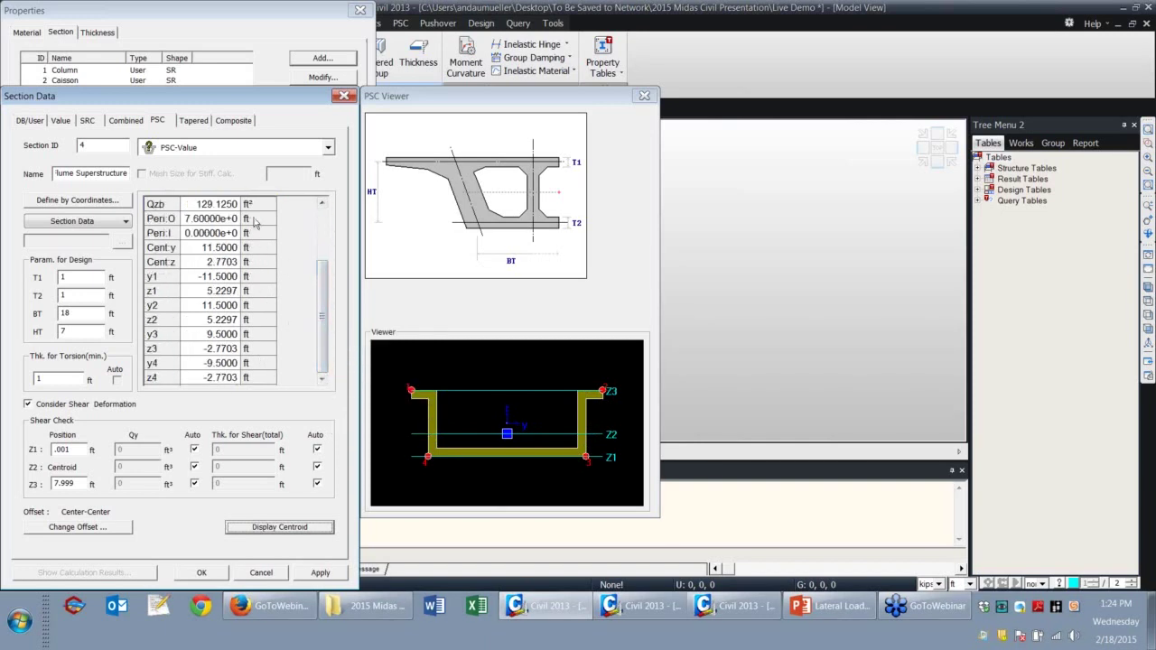
pyautogui.moveTo(322, 317); pyautogui.dragTo(330, 260)
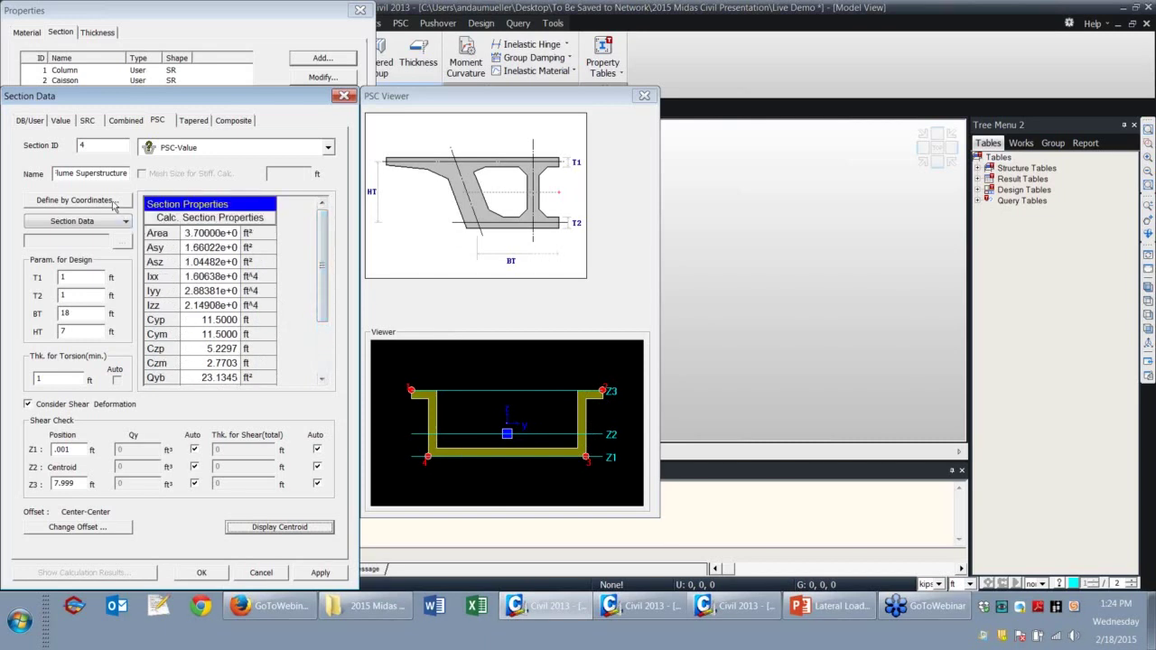
pyautogui.moveTo(323, 264); pyautogui.dragTo(325, 330)
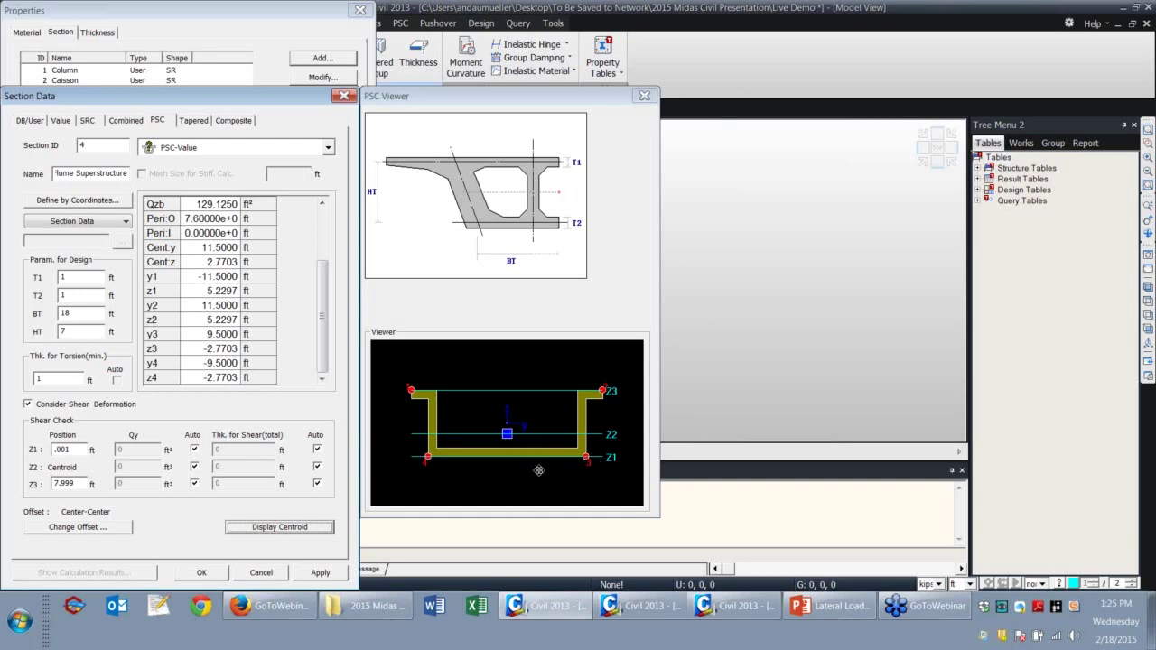
pyautogui.click(209, 378)
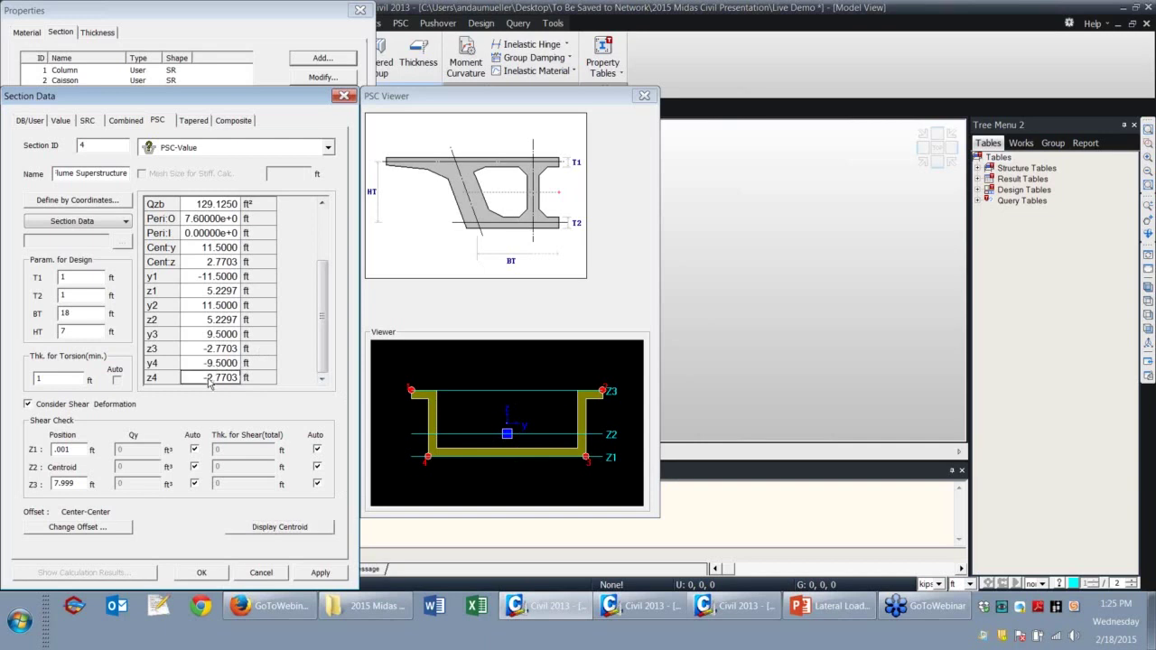
pyautogui.click(214, 349)
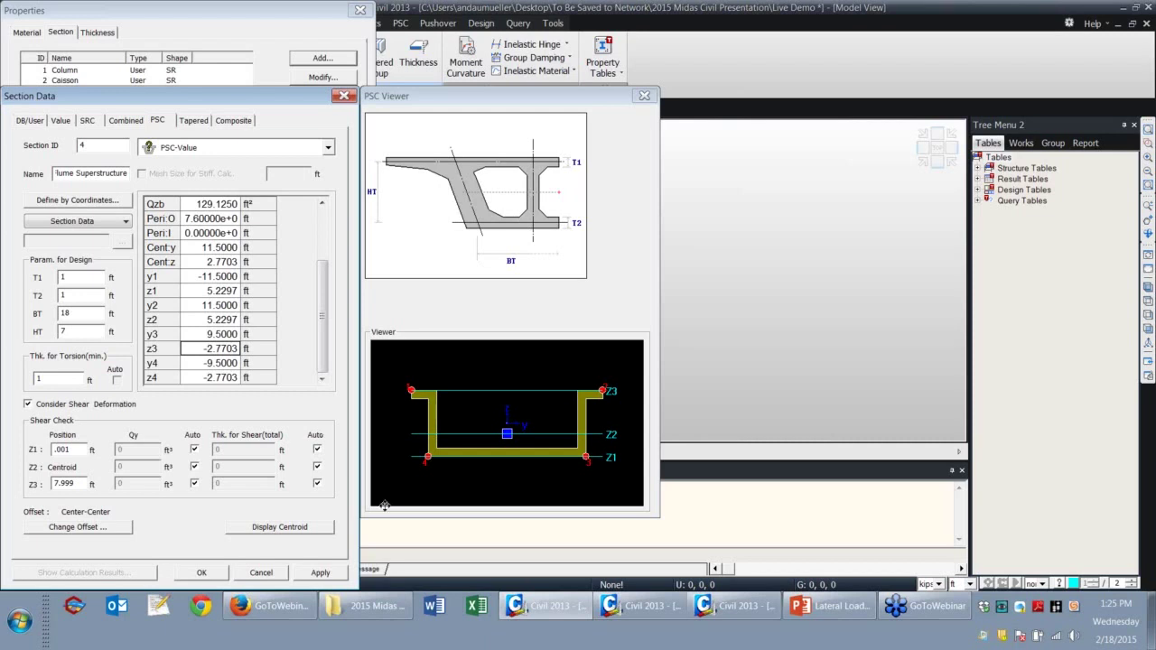
# Save the Flume Superstructure section and close the Properties dialog.
pyautogui.click(190, 576)
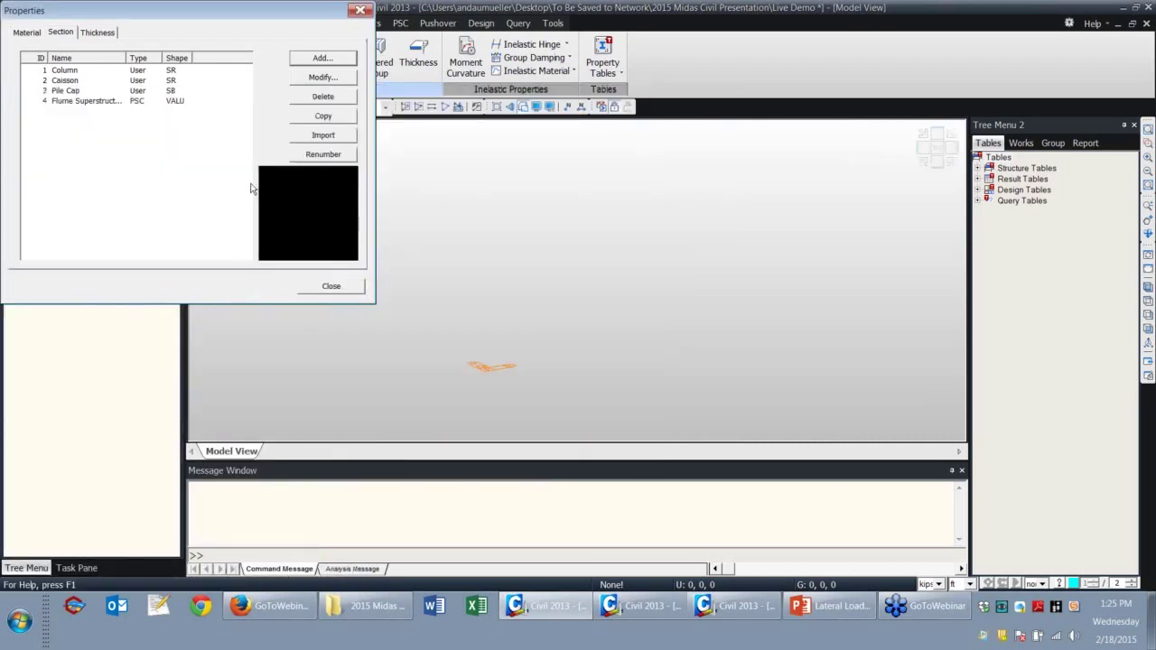
pyautogui.click(331, 287)
# Create the first node at coordinates 7,-9,0 ft.
pyautogui.click(140, 22)
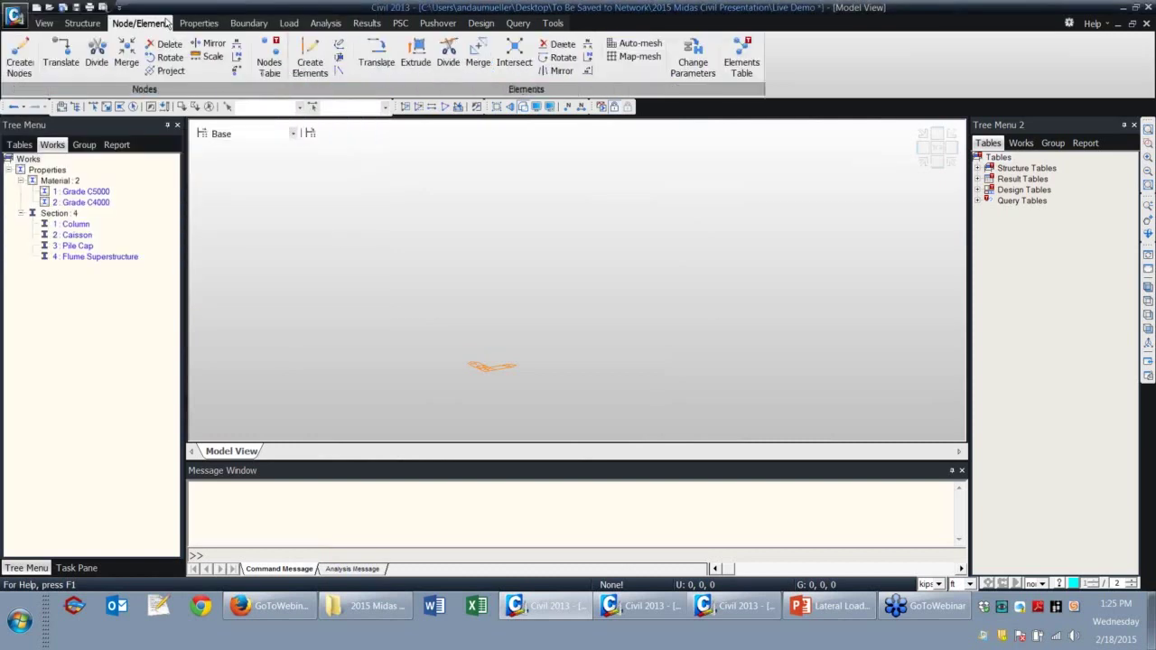
pyautogui.click(61, 63)
pyautogui.click(19, 61)
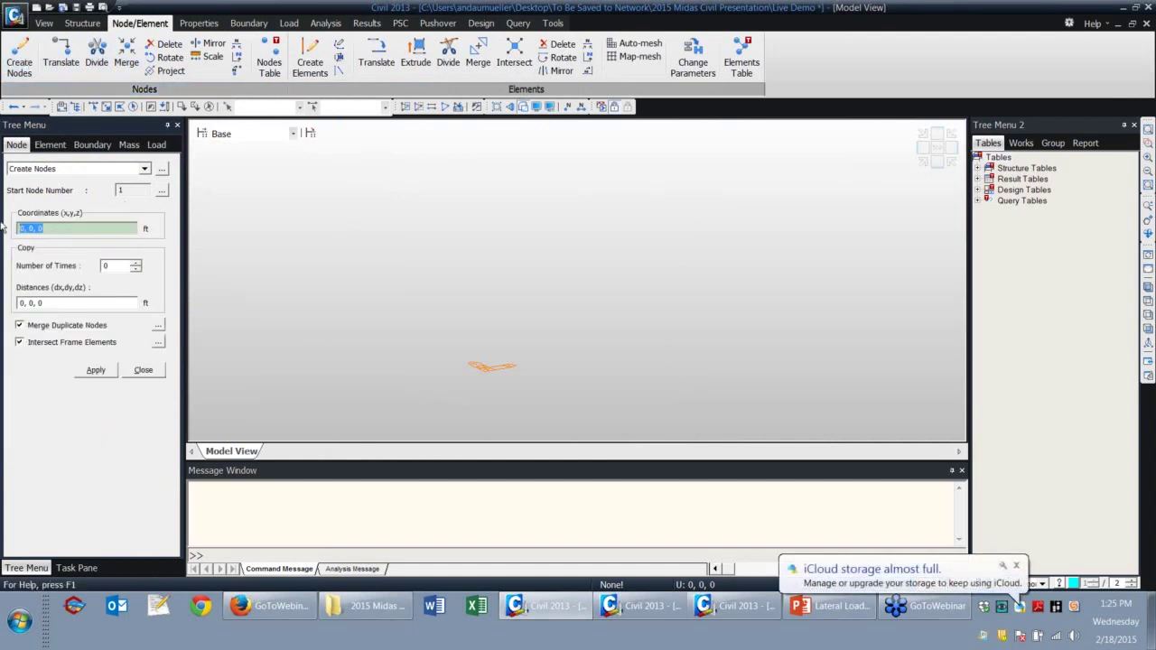
pyautogui.write('7,')
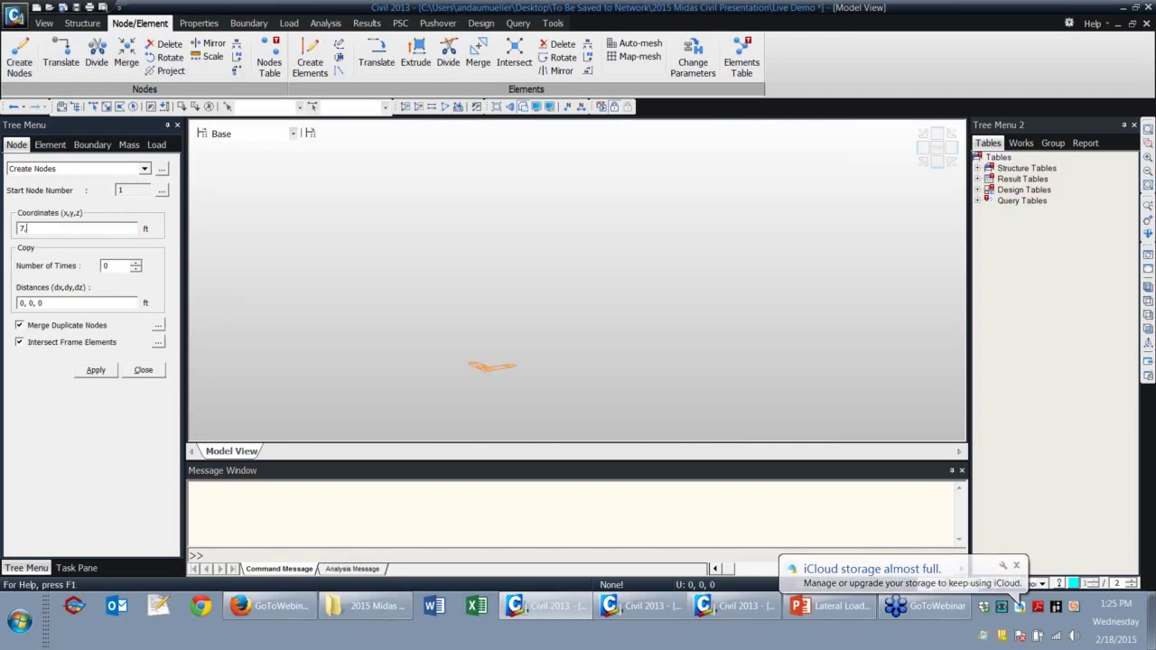
pyautogui.write('-9')
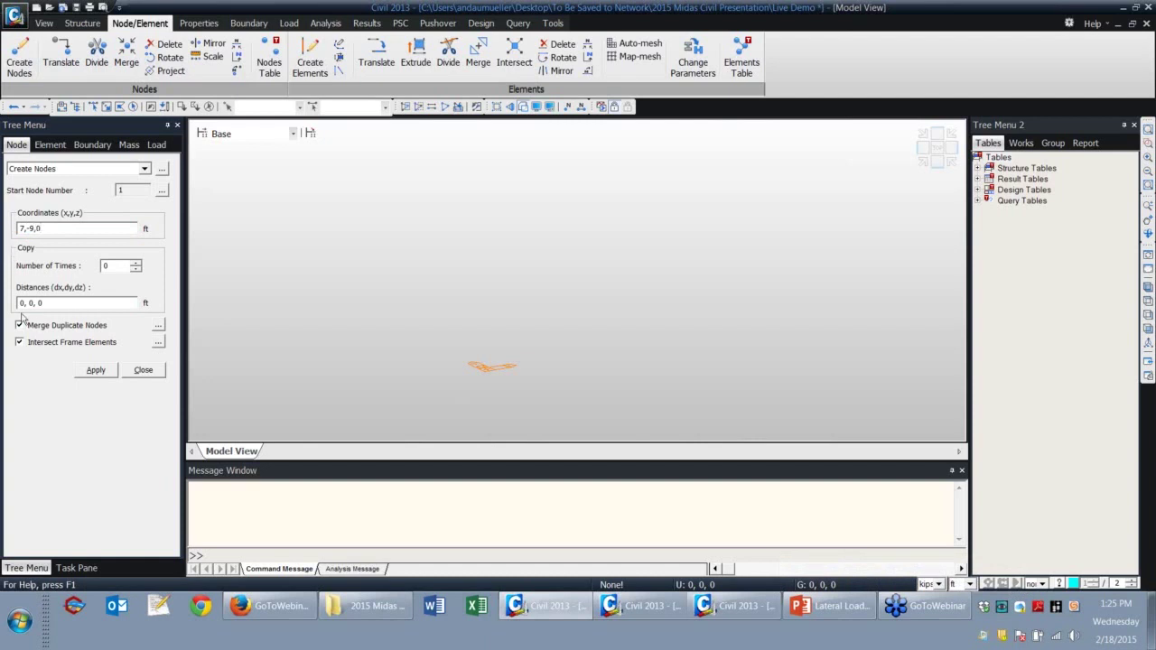
pyautogui.click(96, 372)
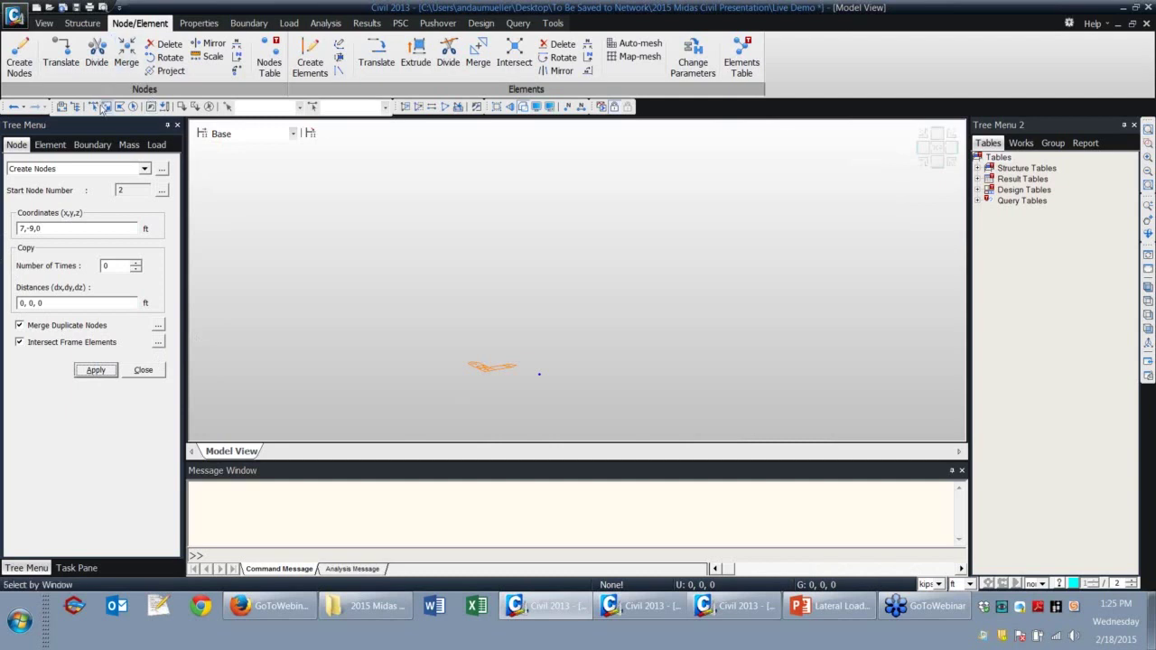
# Create a second node at coordinates 7,9,0 ft.
pyautogui.click(32, 229)
pyautogui.press('BackSpace')
pyautogui.click(96, 370)
# Select both nodes and copy them once by an equal distance of 0,0,16 ft with Translate Nodes.
pyautogui.click(106, 106)
pyautogui.moveTo(460, 329); pyautogui.dragTo(557, 413)
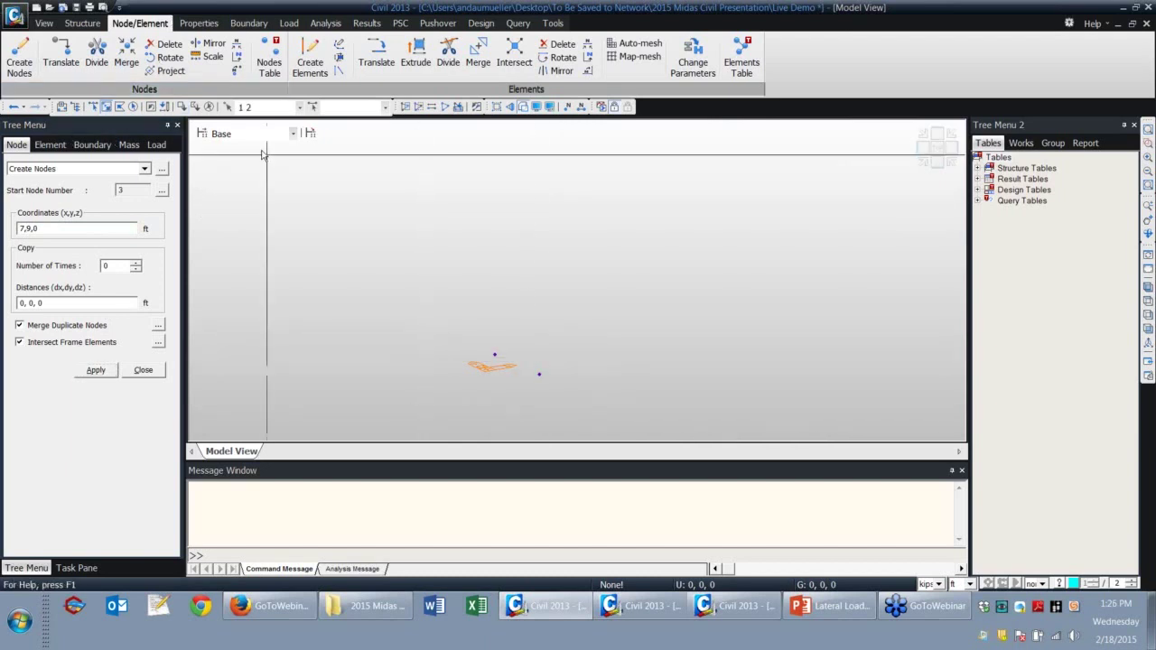
pyautogui.click(61, 56)
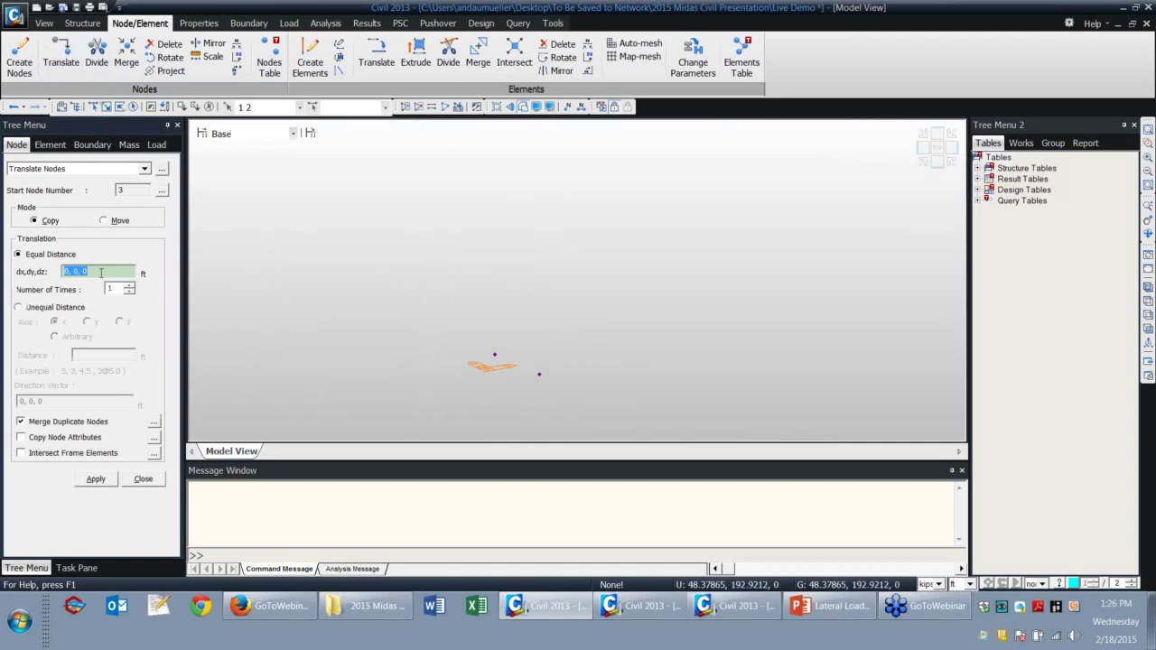
pyautogui.click(203, 297)
pyautogui.press('Delete')
pyautogui.press('Delete')
pyautogui.write('1648.37865, 192.92')
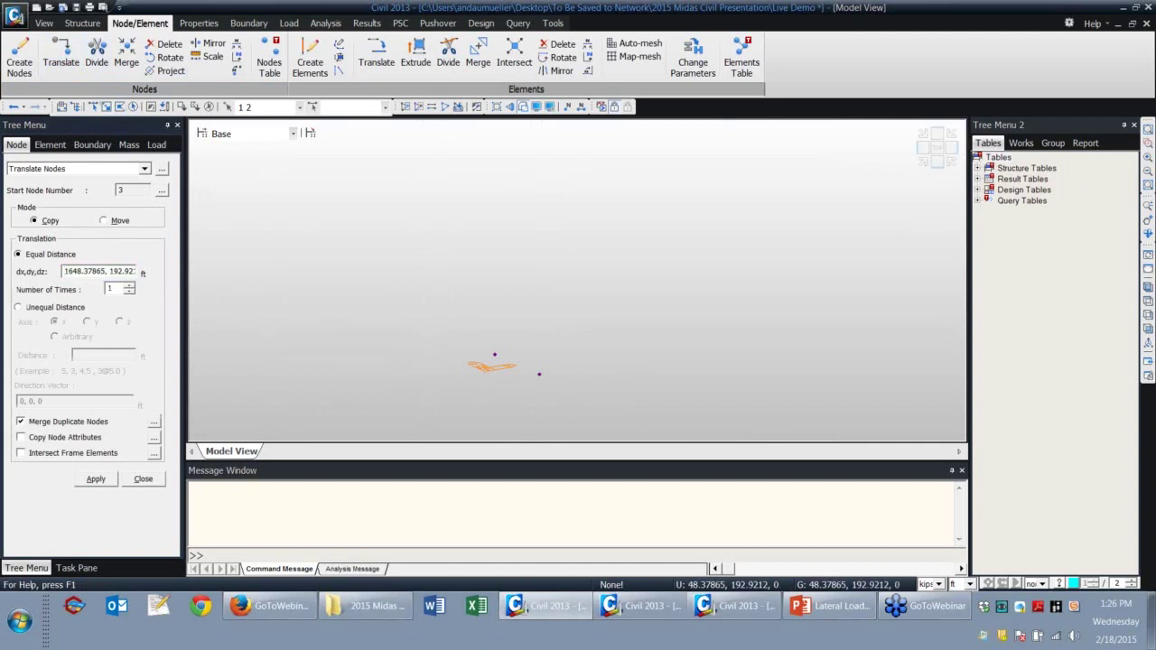
pyautogui.press('Delete')
pyautogui.press('Delete')
pyautogui.press('Delete')
pyautogui.press('Delete')
pyautogui.press('Delete')
pyautogui.press('Delete')
pyautogui.press('Delete')
pyautogui.press('Delete')
pyautogui.press('Delete')
pyautogui.press('Delete')
pyautogui.press('Delete')
pyautogui.press('Delete')
pyautogui.press('Delete')
pyautogui.press('Delete')
pyautogui.press('Delete')
pyautogui.press('Delete')
pyautogui.press('Delete')
pyautogui.press('Delete')
pyautogui.press('Delete')
pyautogui.press('Delete')
pyautogui.write('6')
pyautogui.click(96, 479)
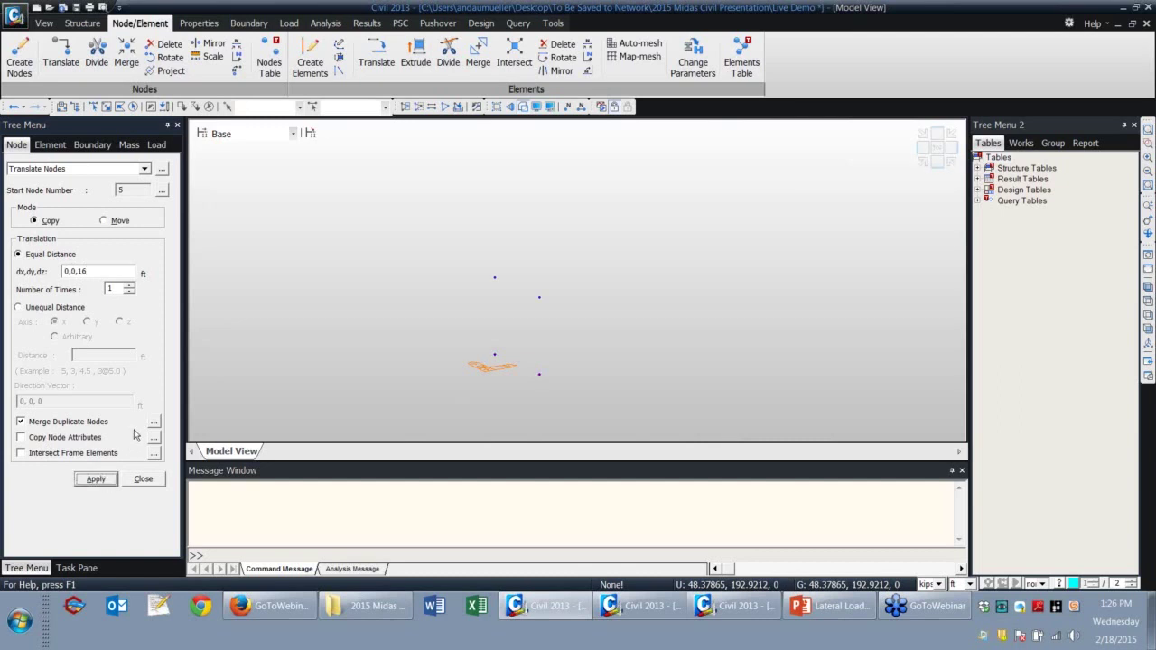
# Copy the upper node at y = 9 once by an equal distance of 0,2.5,0 ft.
pyautogui.click(93, 271)
pyautogui.moveTo(93, 270); pyautogui.dragTo(38, 271)
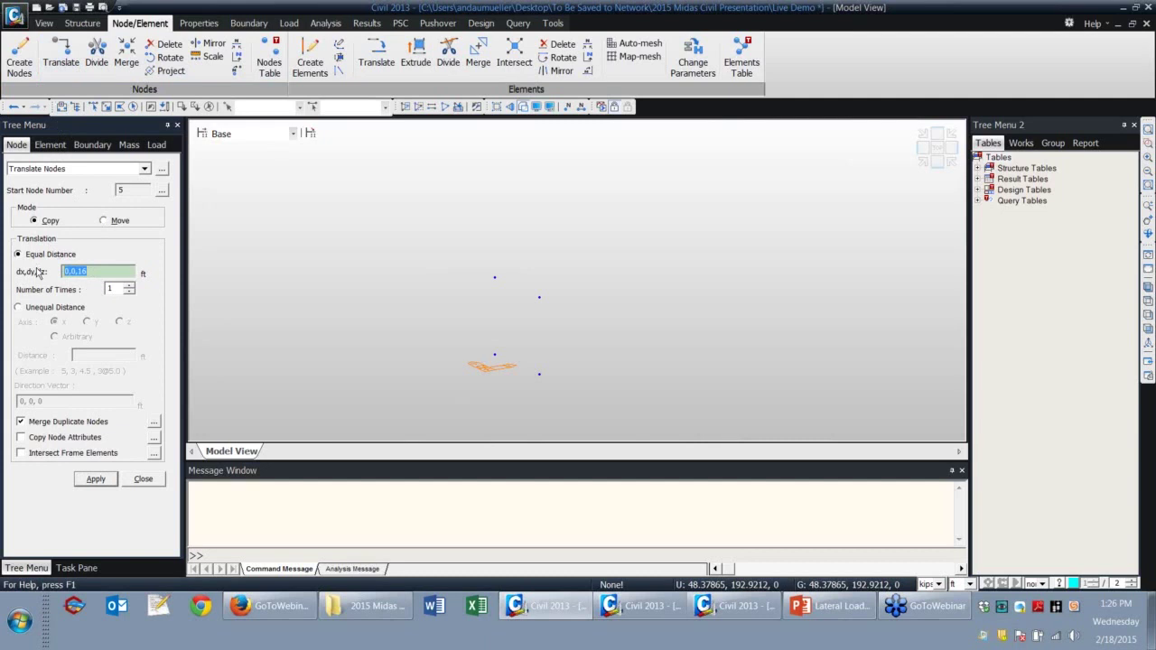
pyautogui.write('0,2.5,0')
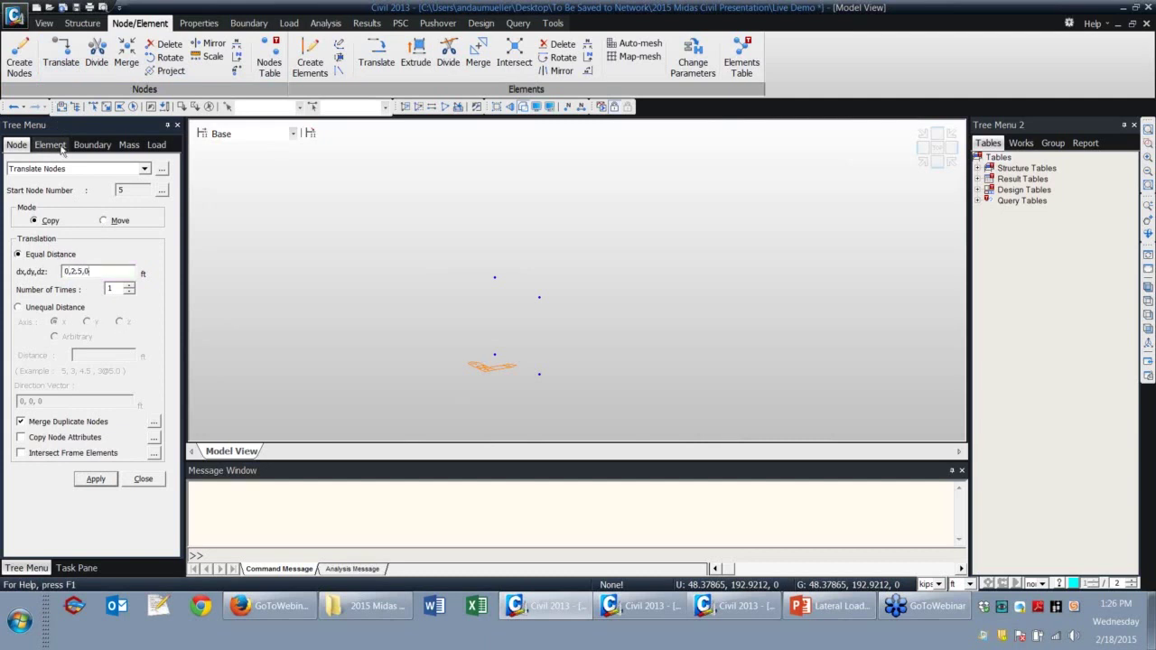
pyautogui.click(105, 107)
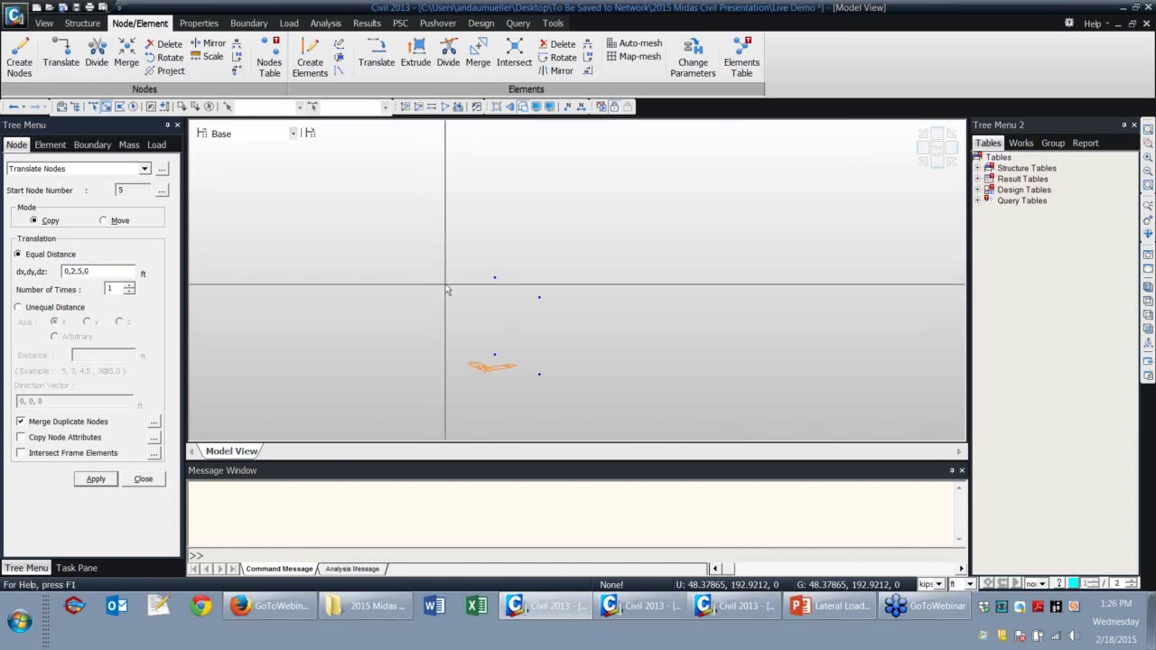
pyautogui.click(493, 277)
pyautogui.click(96, 478)
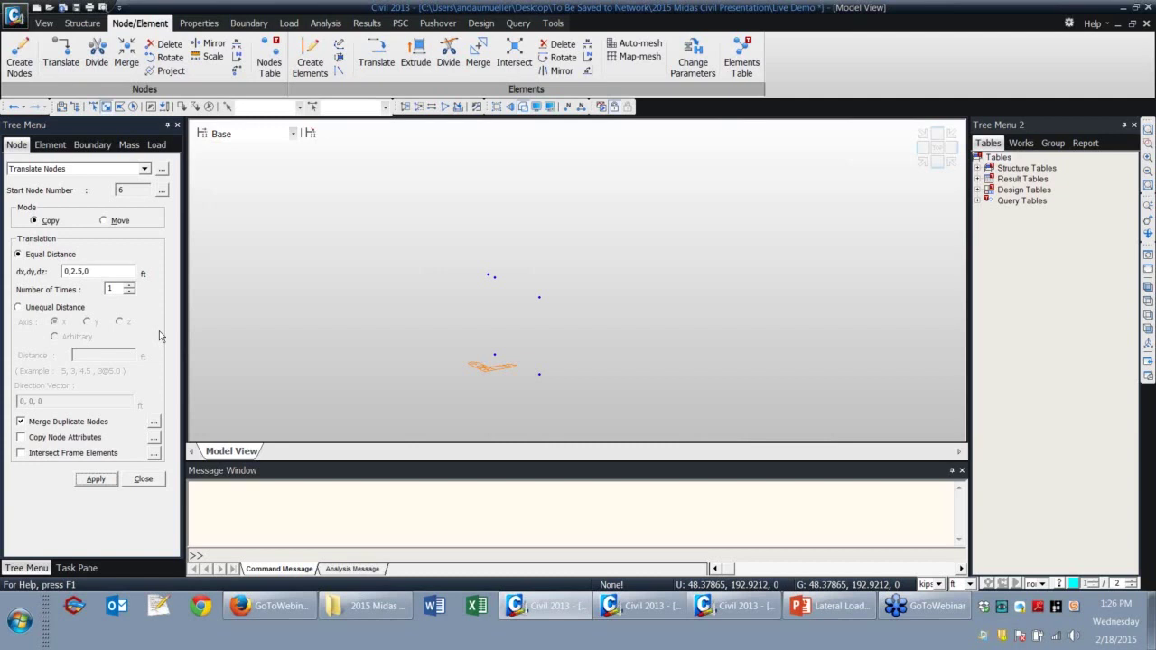
# Copy the upper node at y = -9 once by an equal distance of 0,-2.5,0 ft.
pyautogui.click(74, 275)
pyautogui.write('-')
pyautogui.click(106, 106)
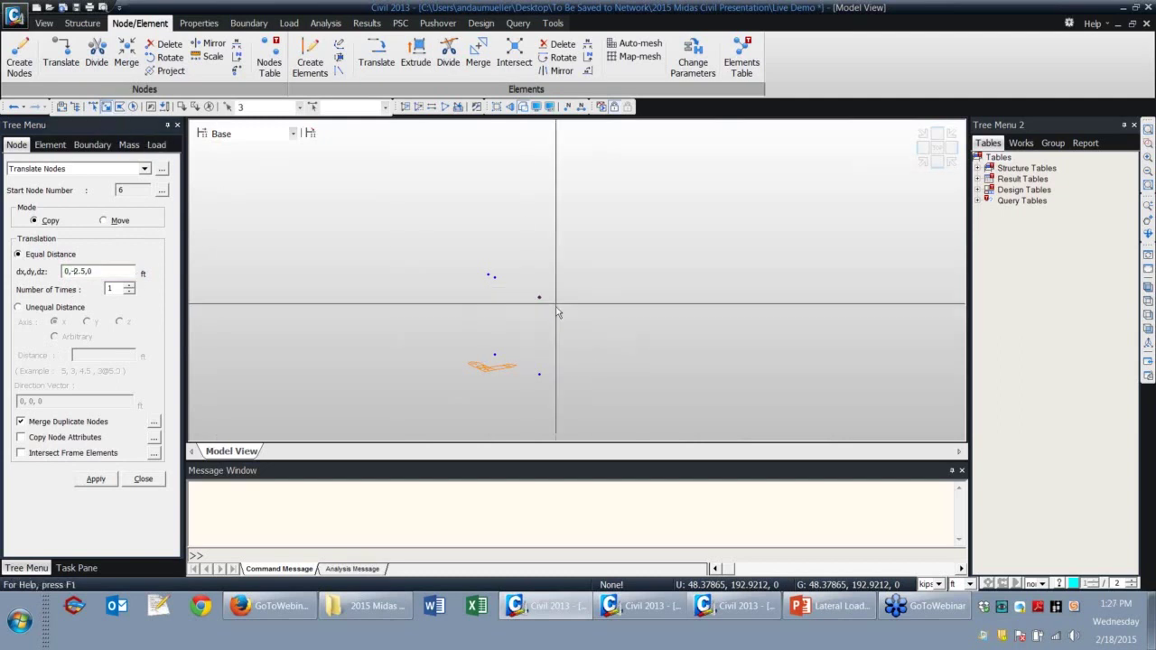
pyautogui.click(96, 479)
# Copy the upper node at y = 9 by 0,-9,0 ft to place a node midway between the column tops.
pyautogui.click(107, 107)
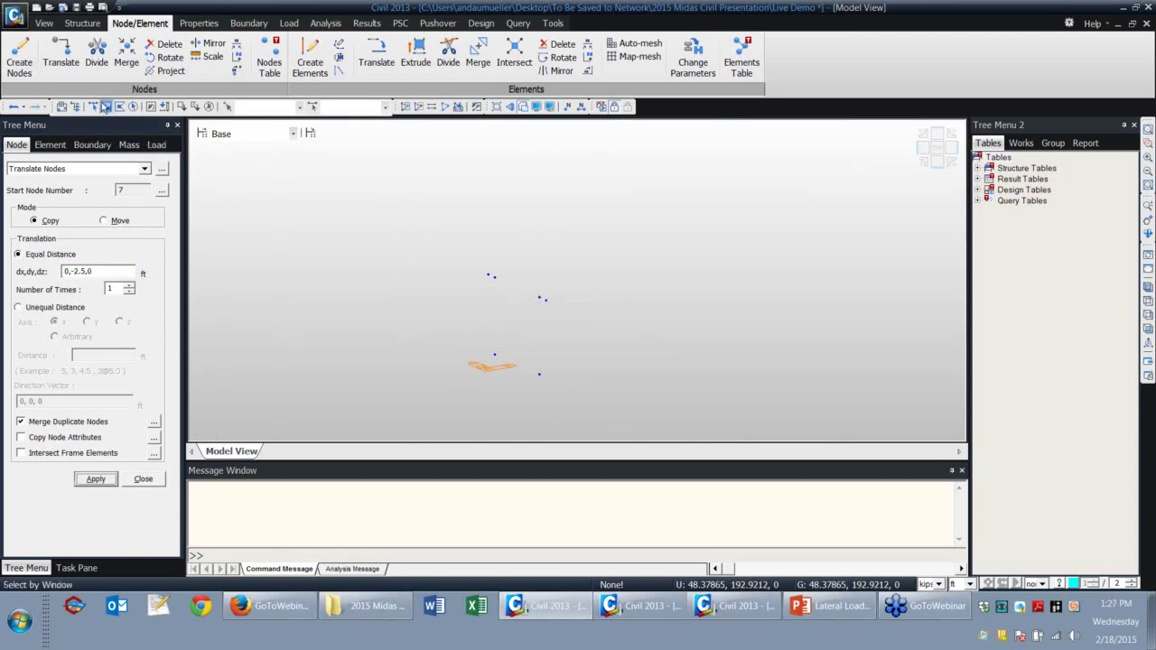
pyautogui.click(491, 274)
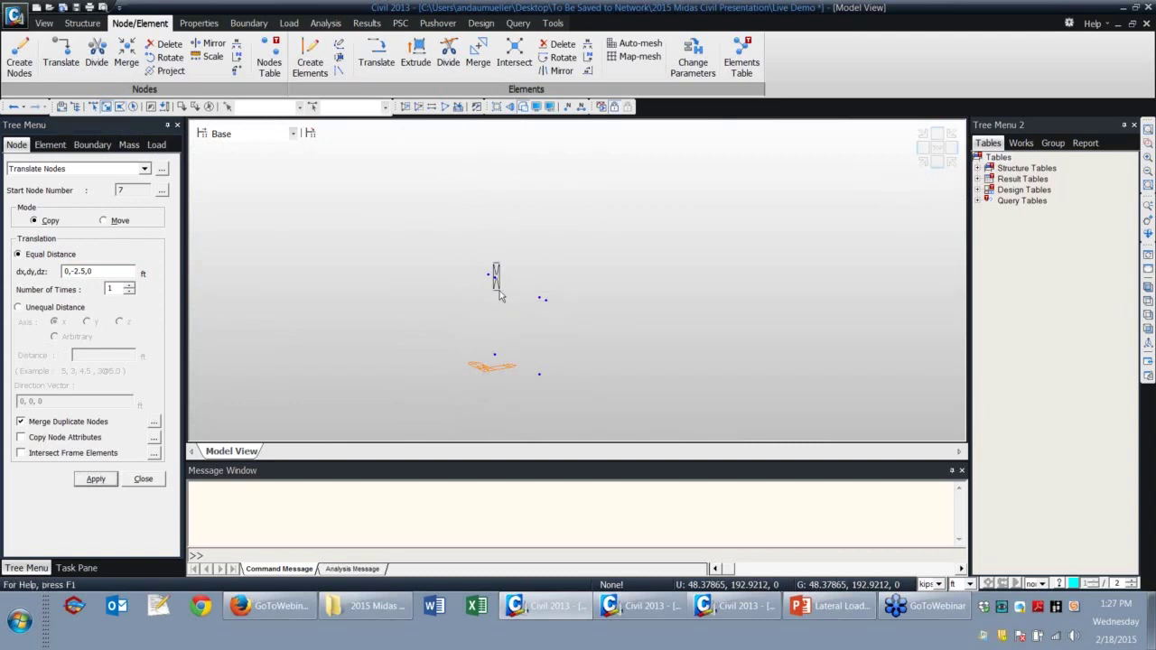
pyautogui.moveTo(70, 271); pyautogui.dragTo(83, 271)
pyautogui.write('-1')
pyautogui.click(96, 479)
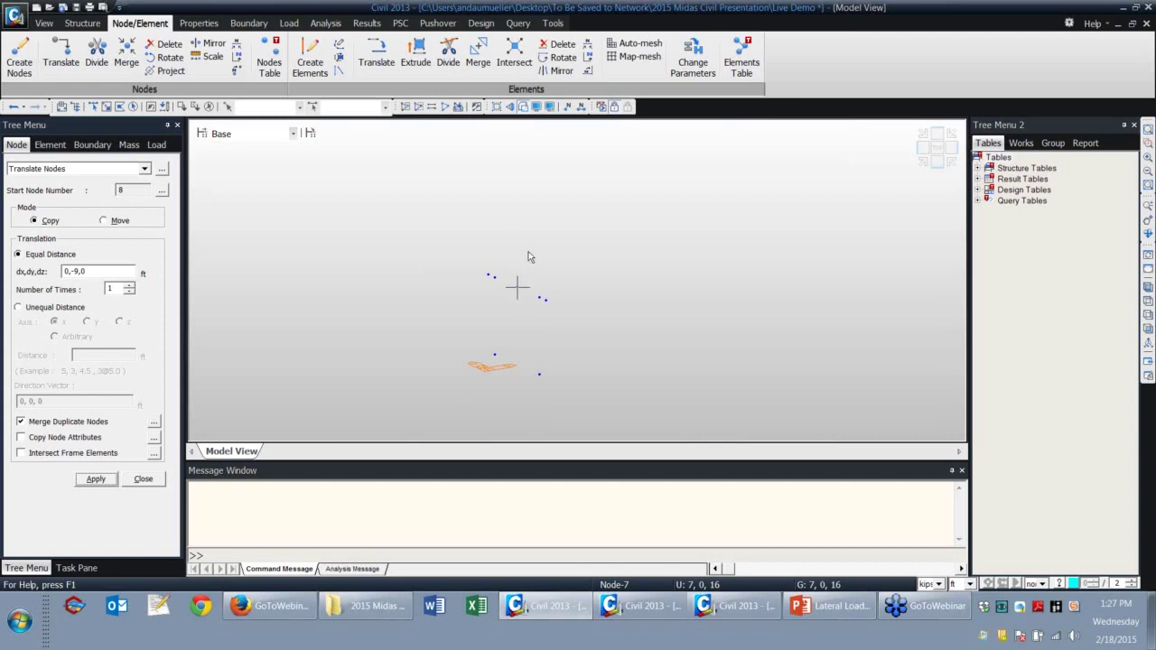
pyautogui.moveTo(517, 287)
# Create two vertical beam elements with material Grade C5000 and section Column between the lower and upper nodes at y = -9 and y = 9.
pyautogui.click(248, 23)
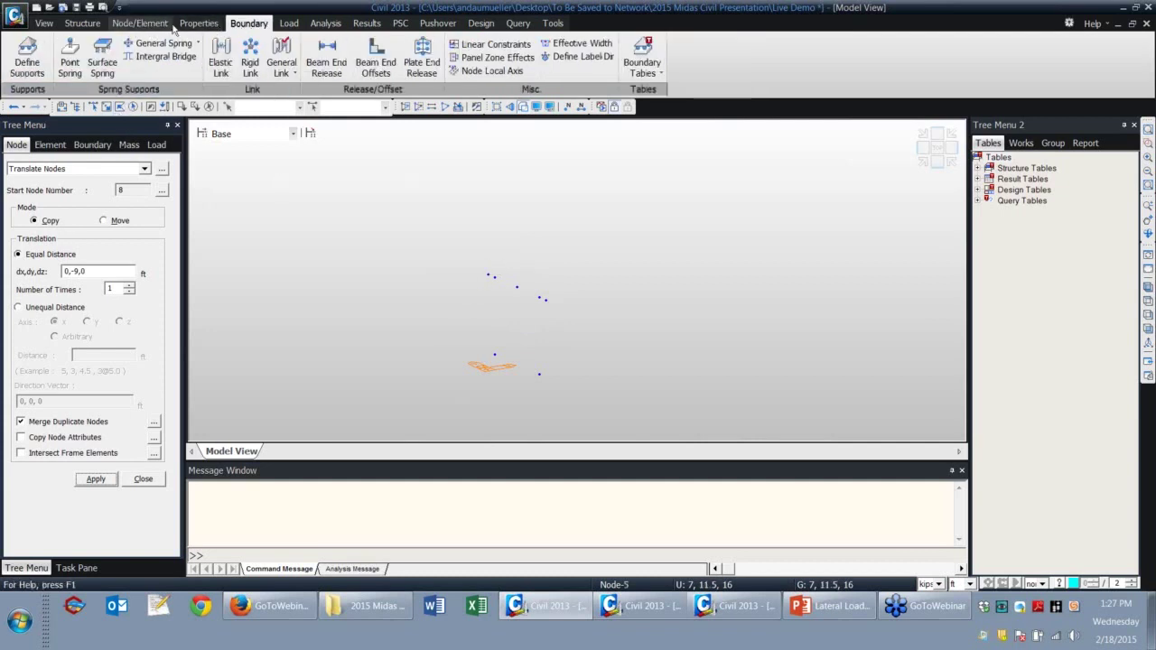
pyautogui.click(142, 24)
pyautogui.click(310, 58)
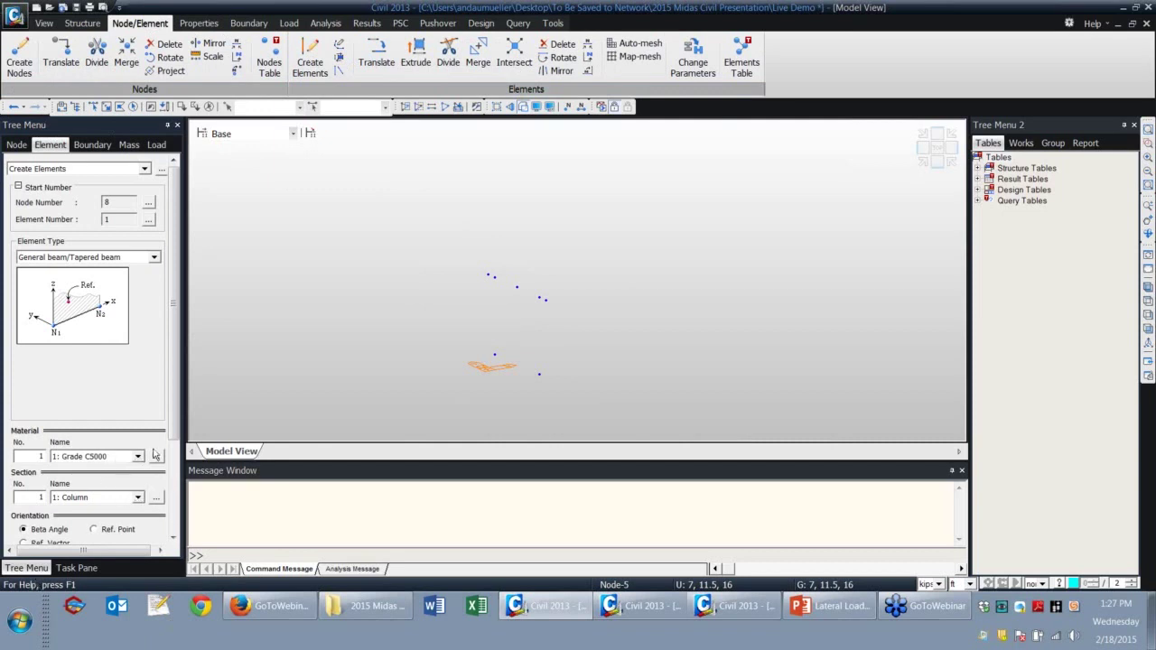
pyautogui.moveTo(172, 434); pyautogui.dragTo(170, 469)
pyautogui.scroll(-2, 170, 469)
pyautogui.click(72, 476)
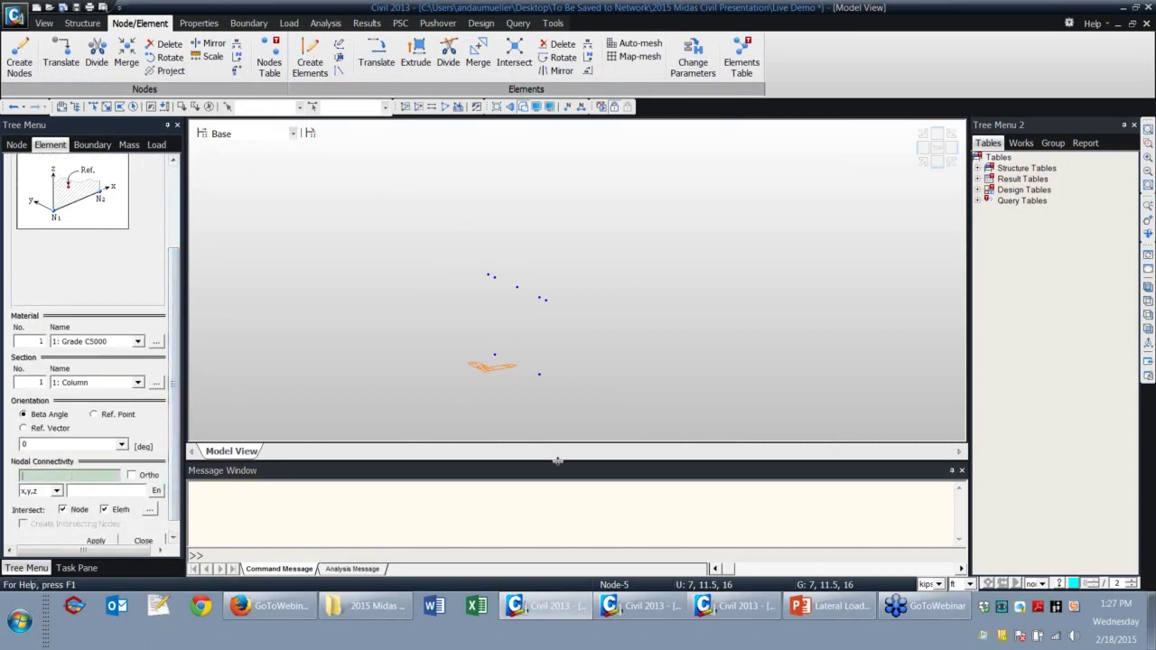
pyautogui.click(539, 374)
pyautogui.click(539, 298)
pyautogui.click(494, 355)
pyautogui.click(493, 276)
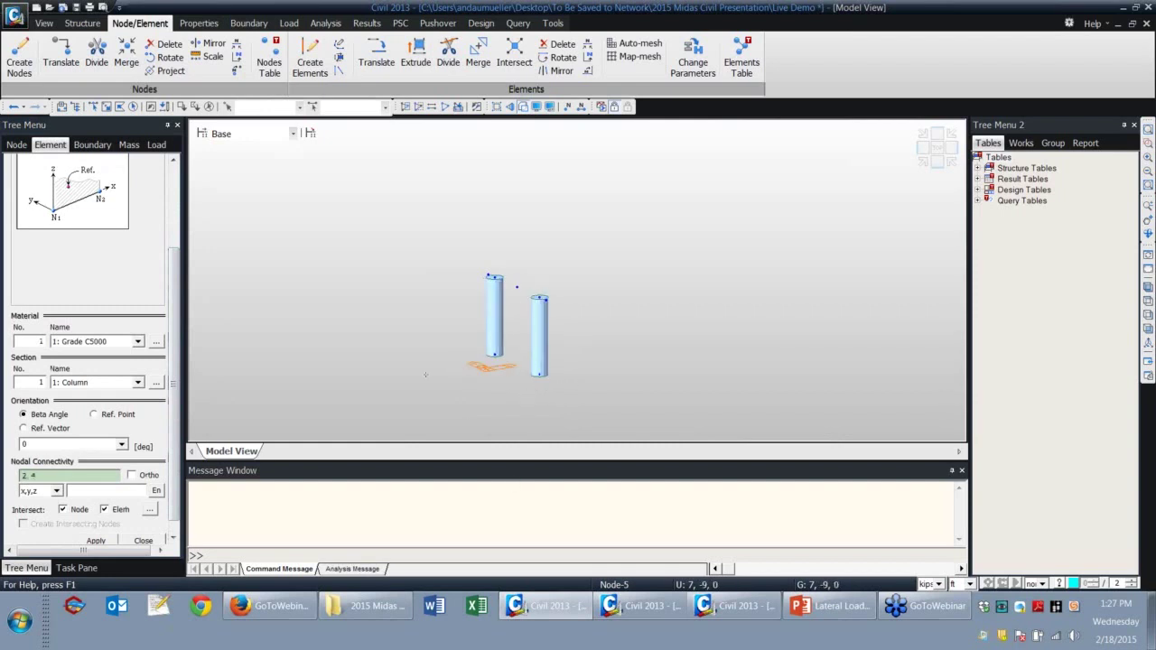
# Create the horizontal cap beam with section Pile Cap between the two outermost upper nodes.
pyautogui.click(99, 382)
pyautogui.click(102, 416)
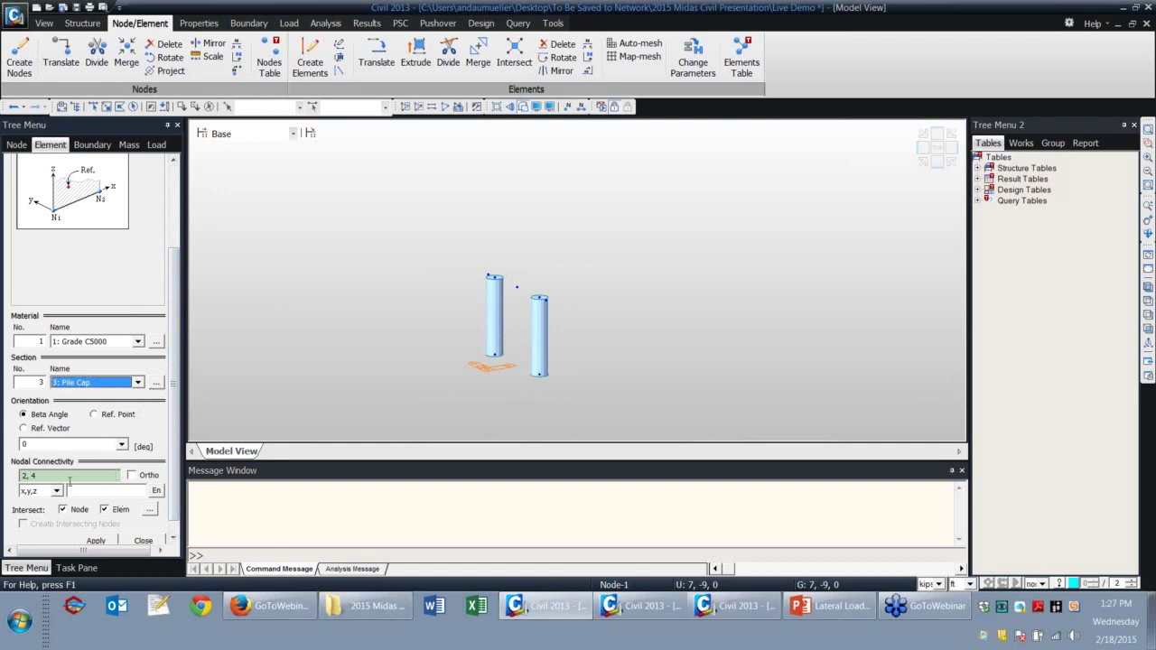
pyautogui.click(25, 476)
pyautogui.click(490, 274)
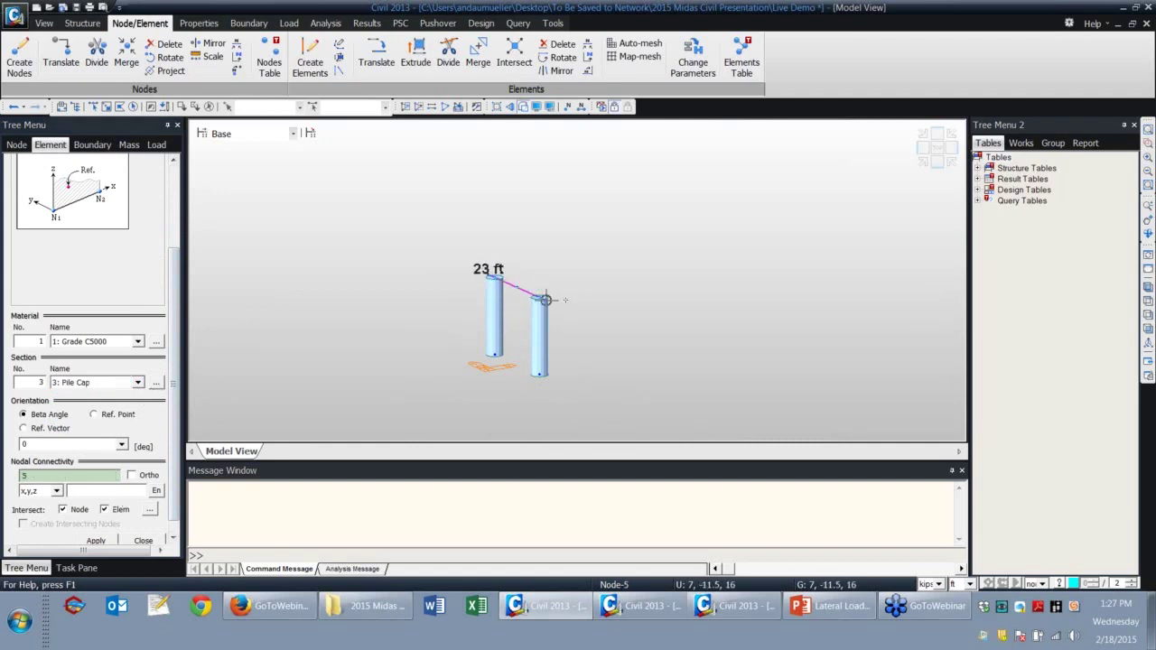
pyautogui.click(539, 298)
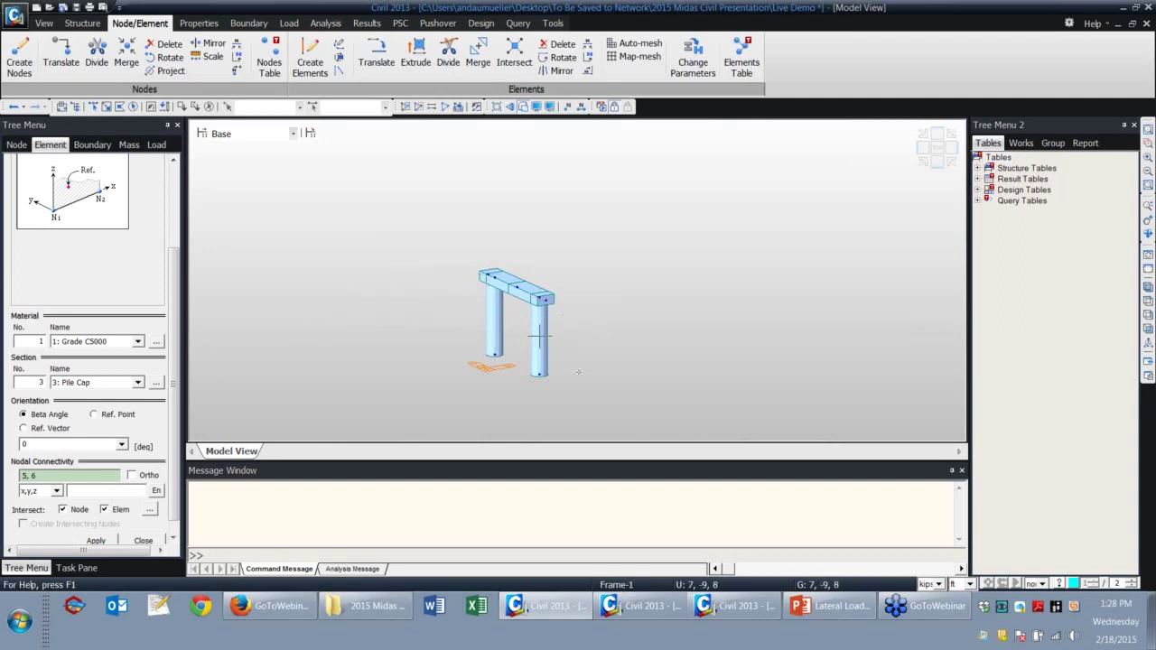
# Divide both columns into 4 equal parts and each of the two cap elements between the columns into 3 equal parts.
pyautogui.click(444, 63)
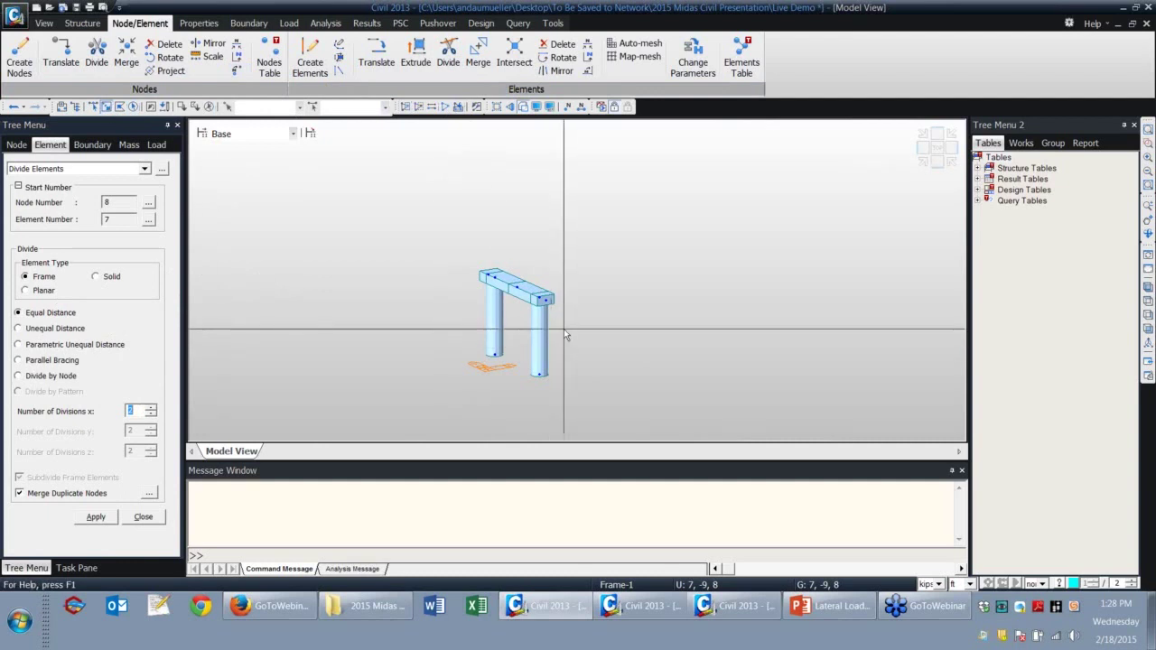
pyautogui.moveTo(560, 328); pyautogui.dragTo(455, 320)
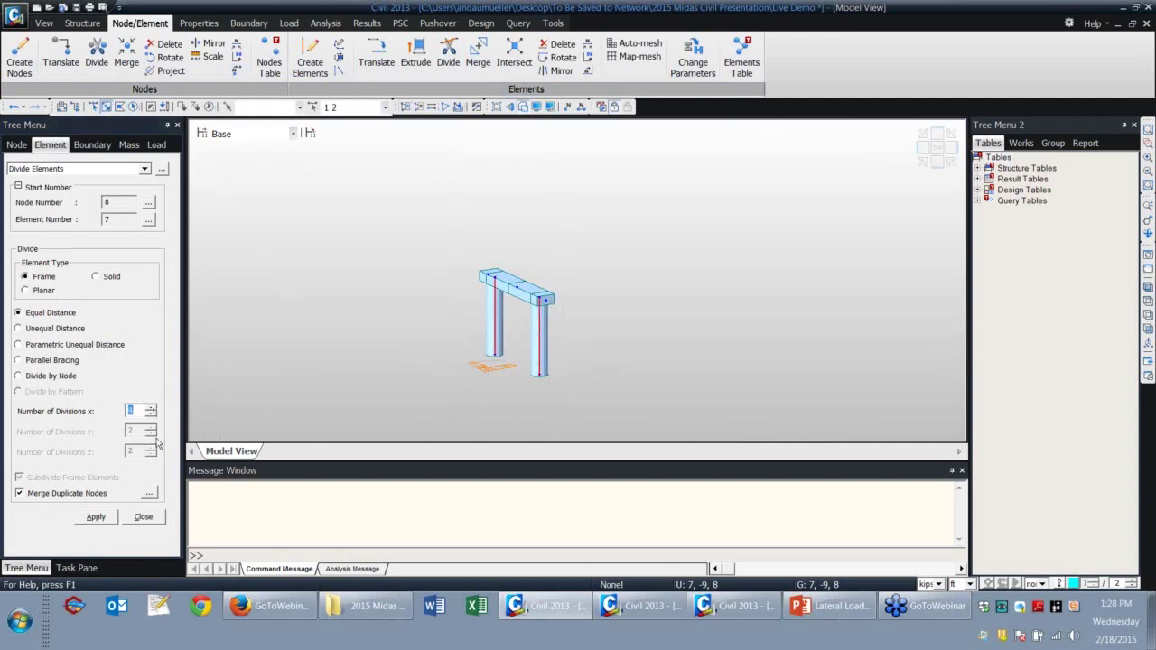
pyautogui.click(96, 518)
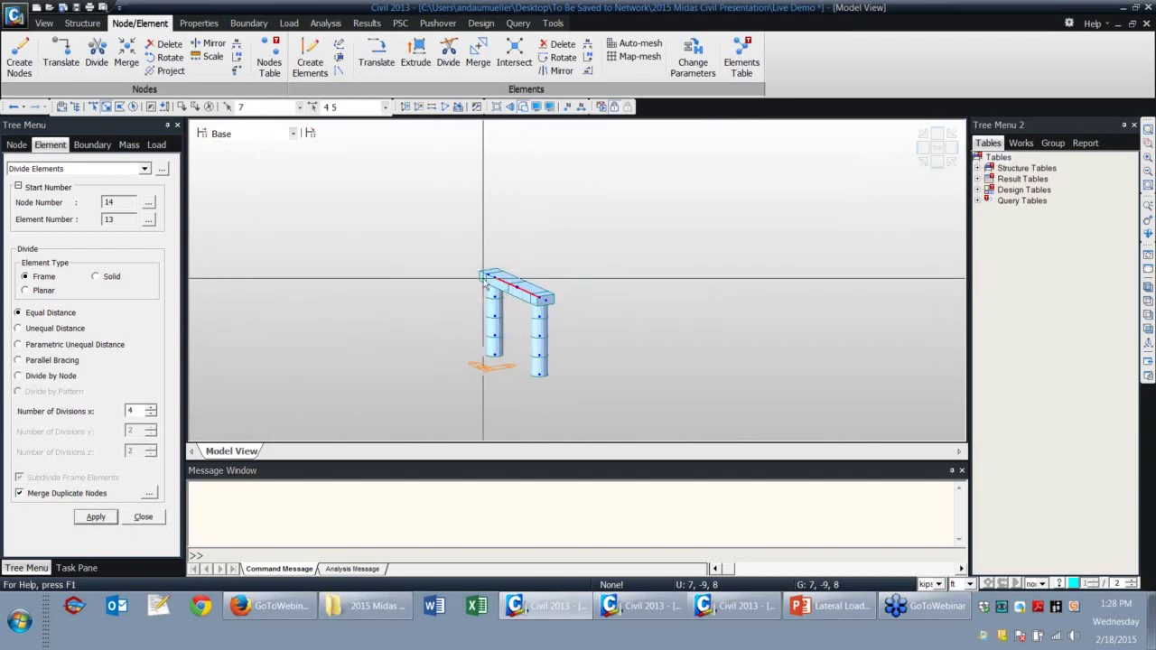
pyautogui.click(151, 414)
pyautogui.click(96, 516)
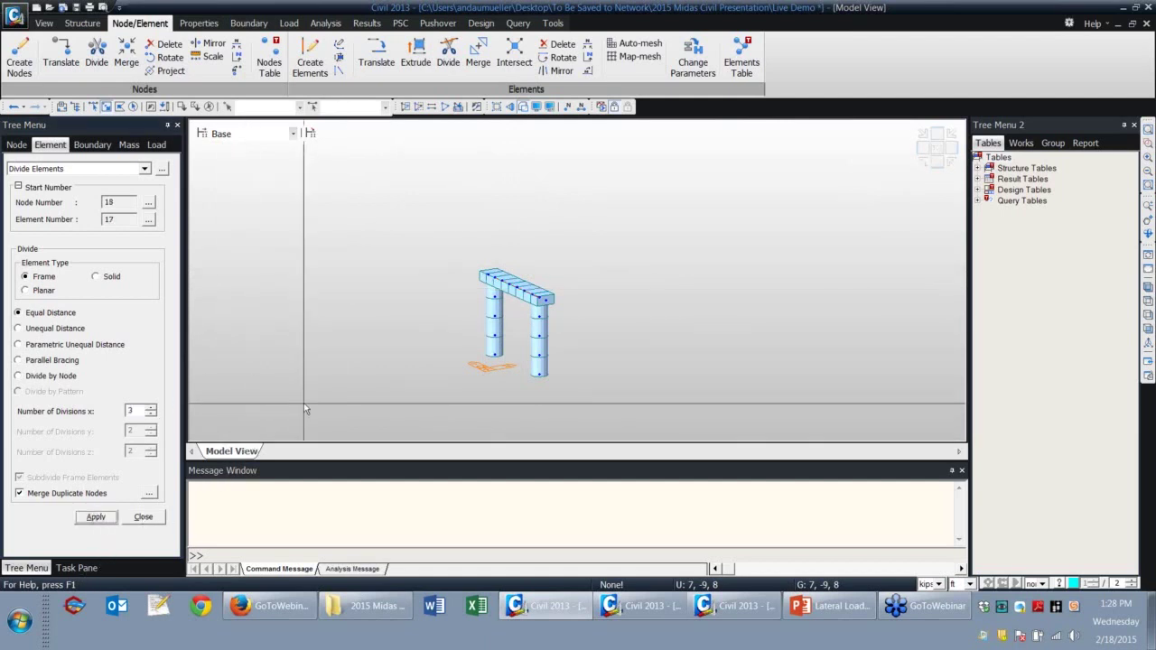
# Copy the whole bent once by 61,0,0 ft with Translate Elements, including its node and element attributes.
pyautogui.moveTo(308, 162); pyautogui.dragTo(599, 403)
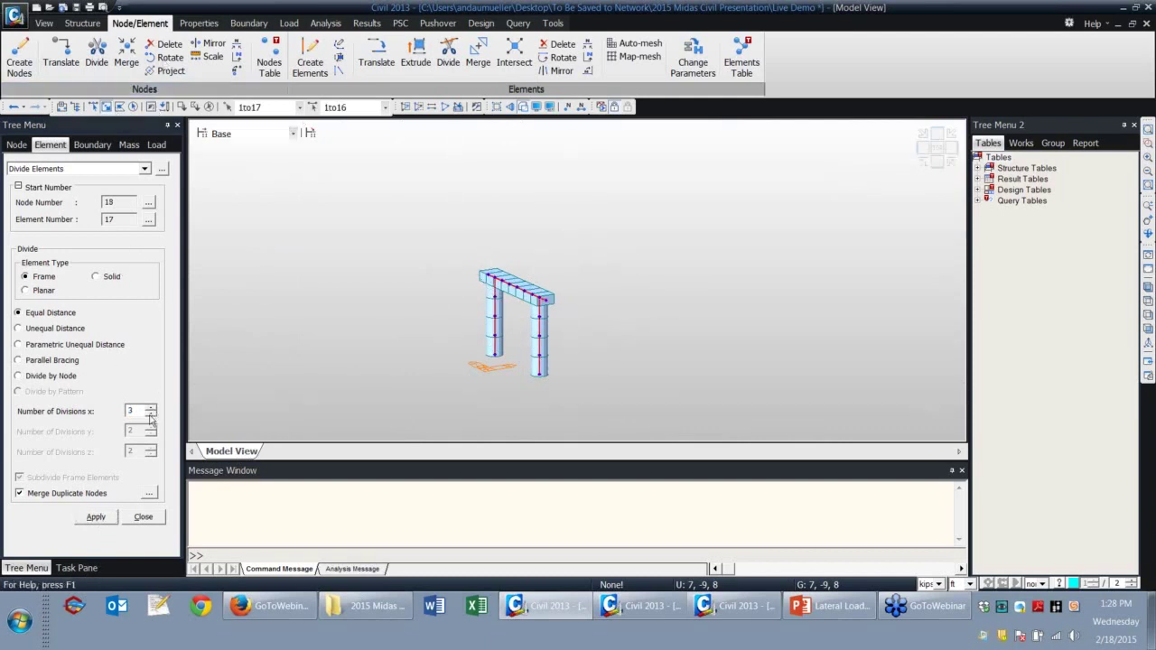
pyautogui.click(376, 63)
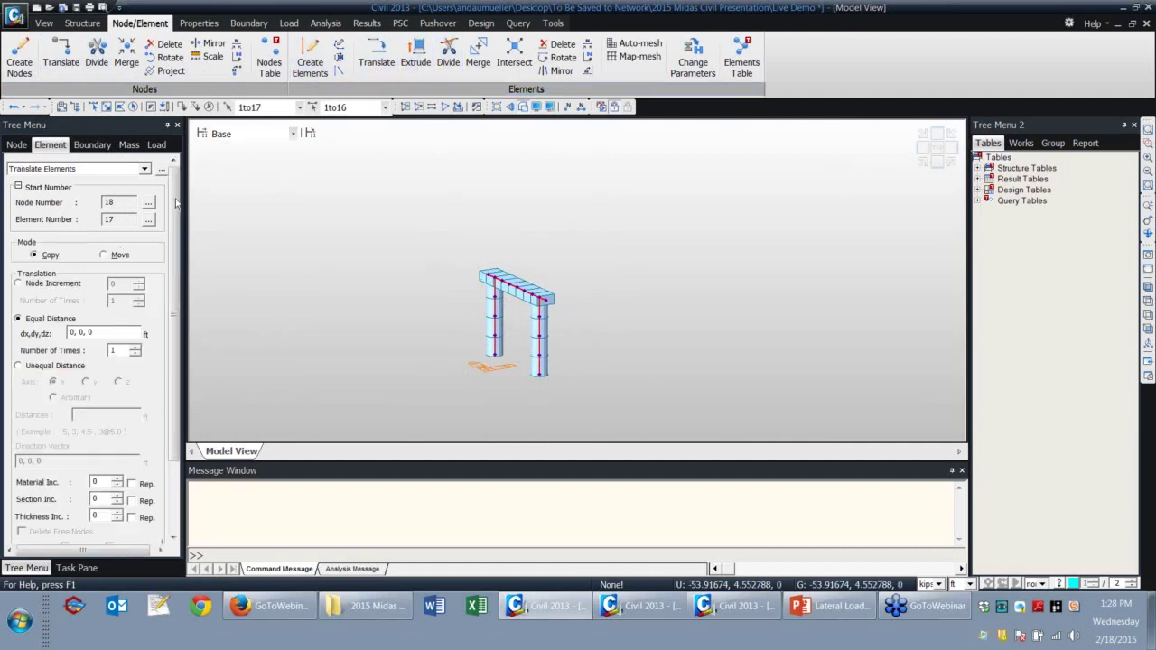
pyautogui.moveTo(171, 274); pyautogui.dragTo(113, 451)
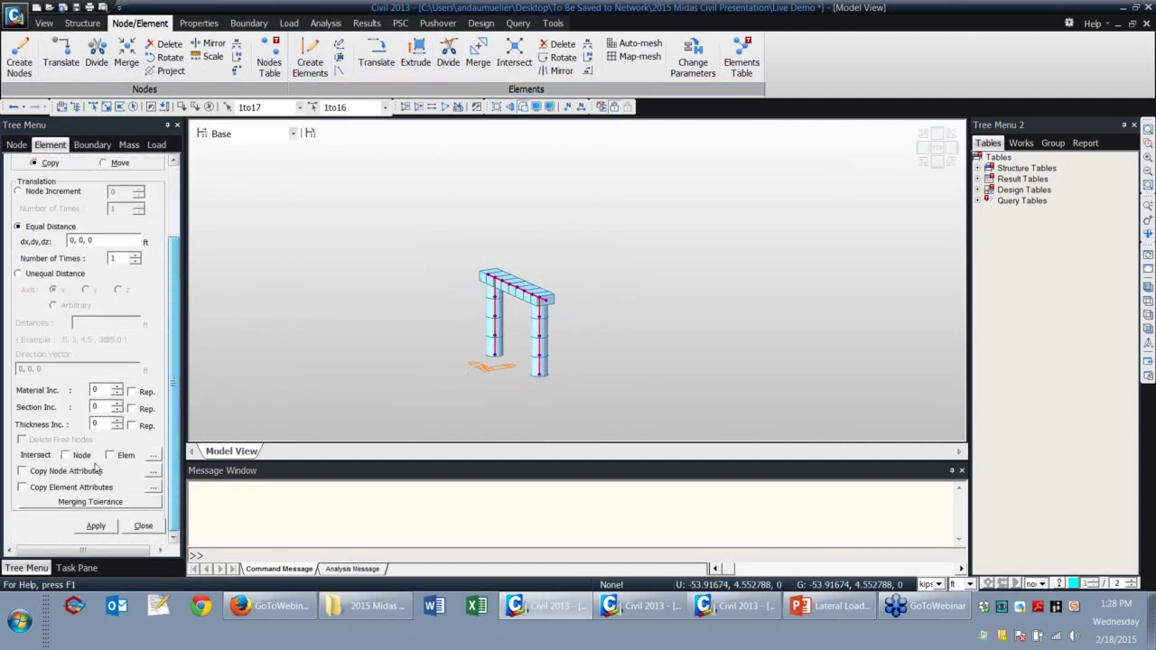
pyautogui.click(22, 487)
pyautogui.click(27, 473)
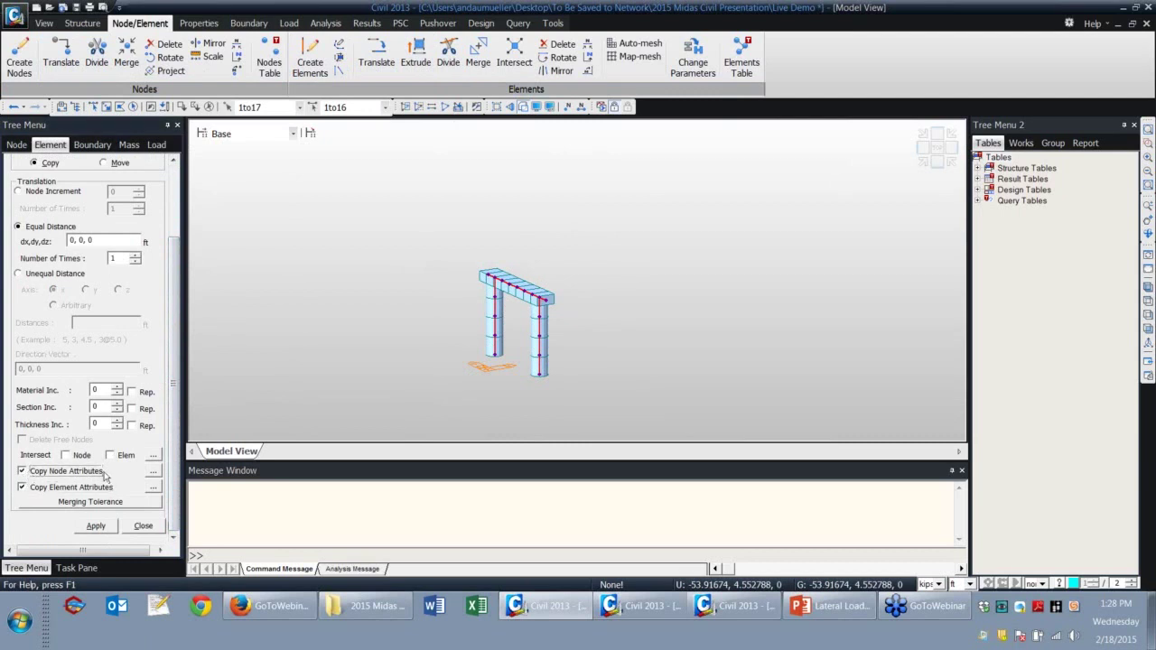
pyautogui.moveTo(173, 420); pyautogui.dragTo(173, 349)
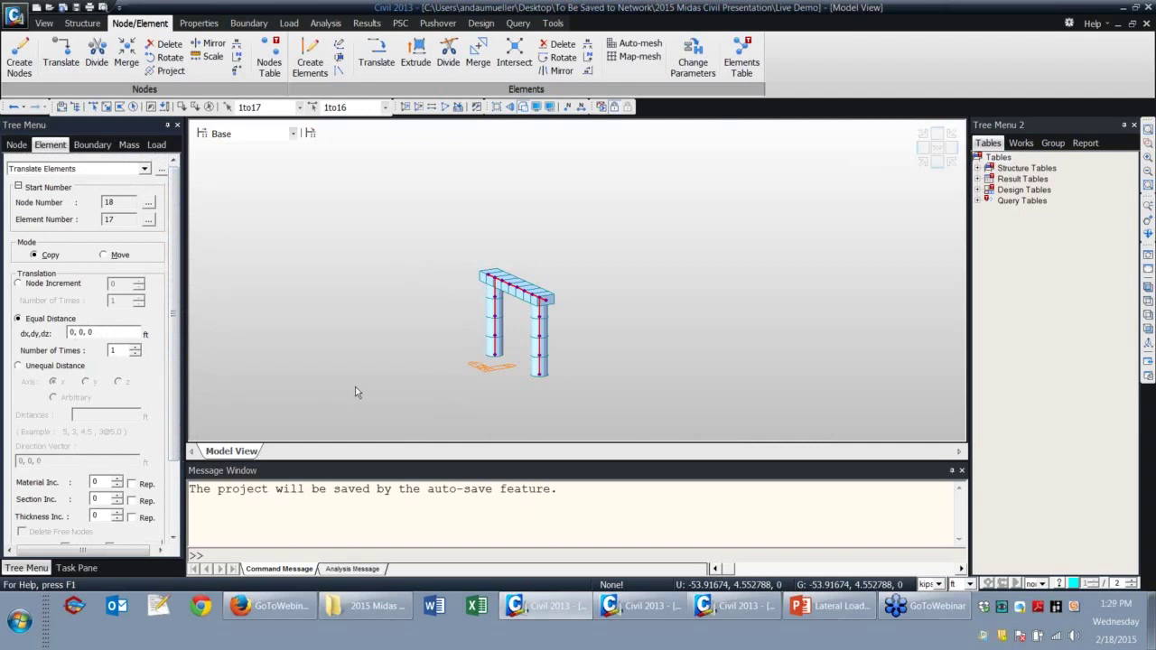
pyautogui.click(99, 332)
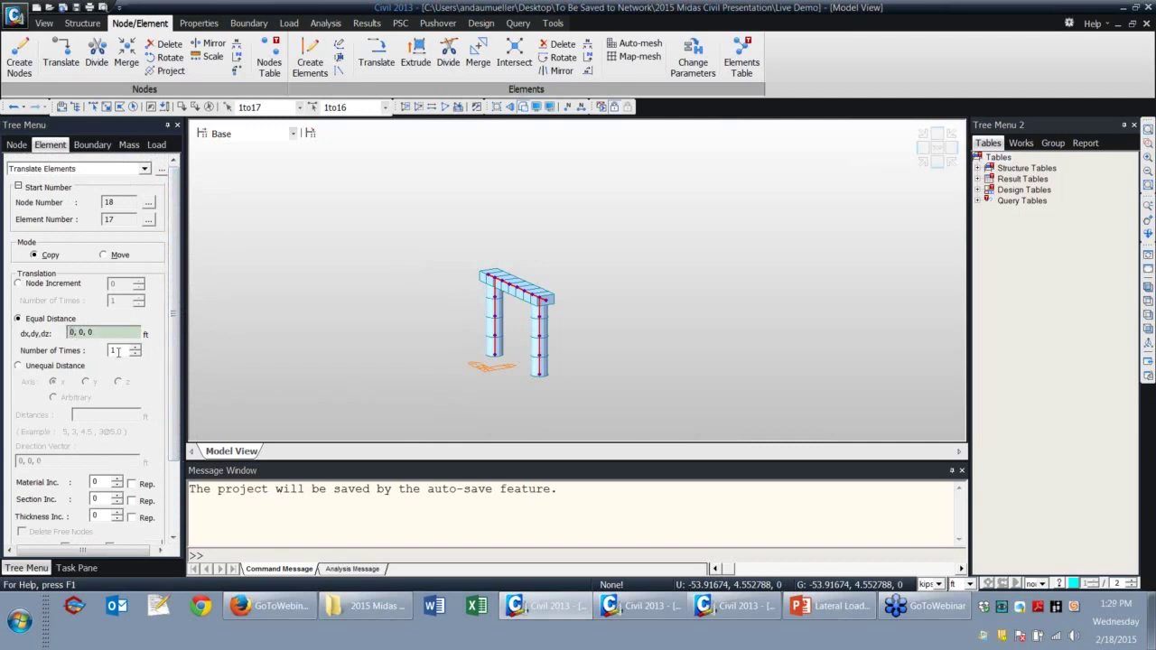
pyautogui.write('61, 0, 0')
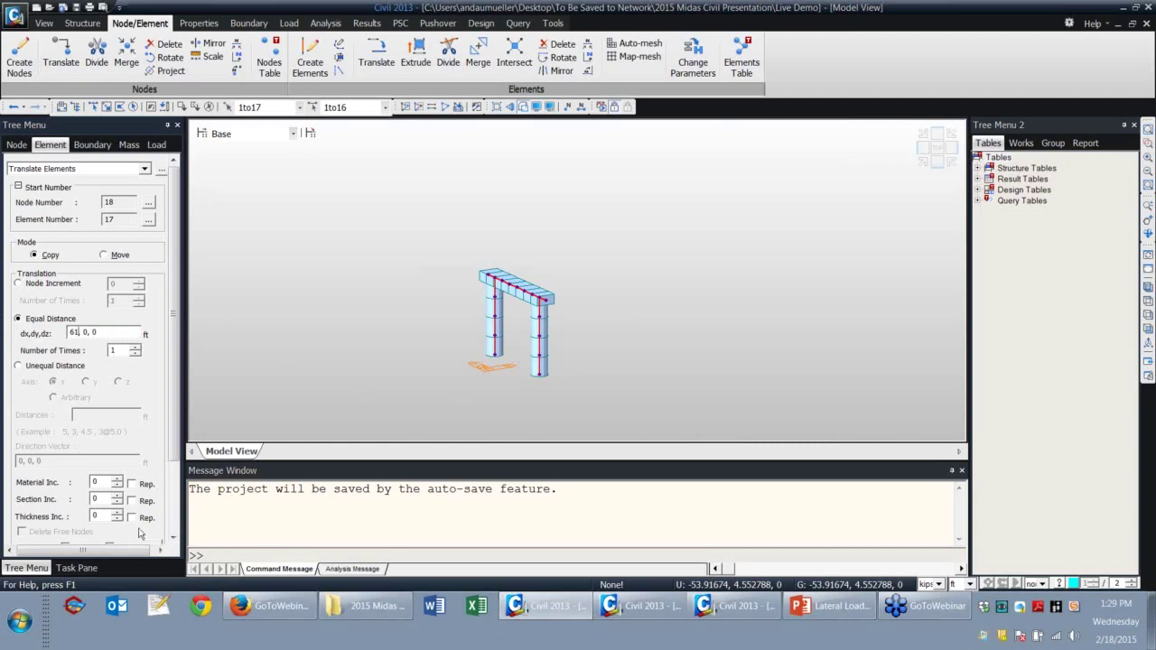
pyautogui.scroll(-3, 129, 542)
pyautogui.click(105, 526)
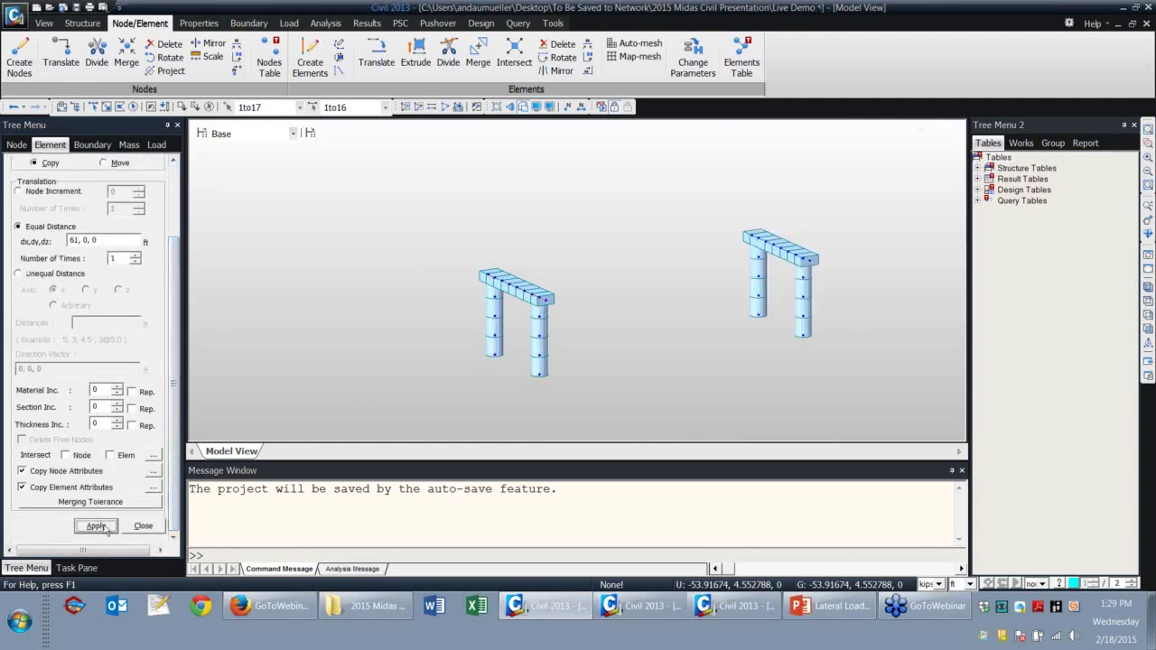
# Select the newly copied second bent and copy it once by 63.666666666666667,0,0 ft.
pyautogui.click(166, 107)
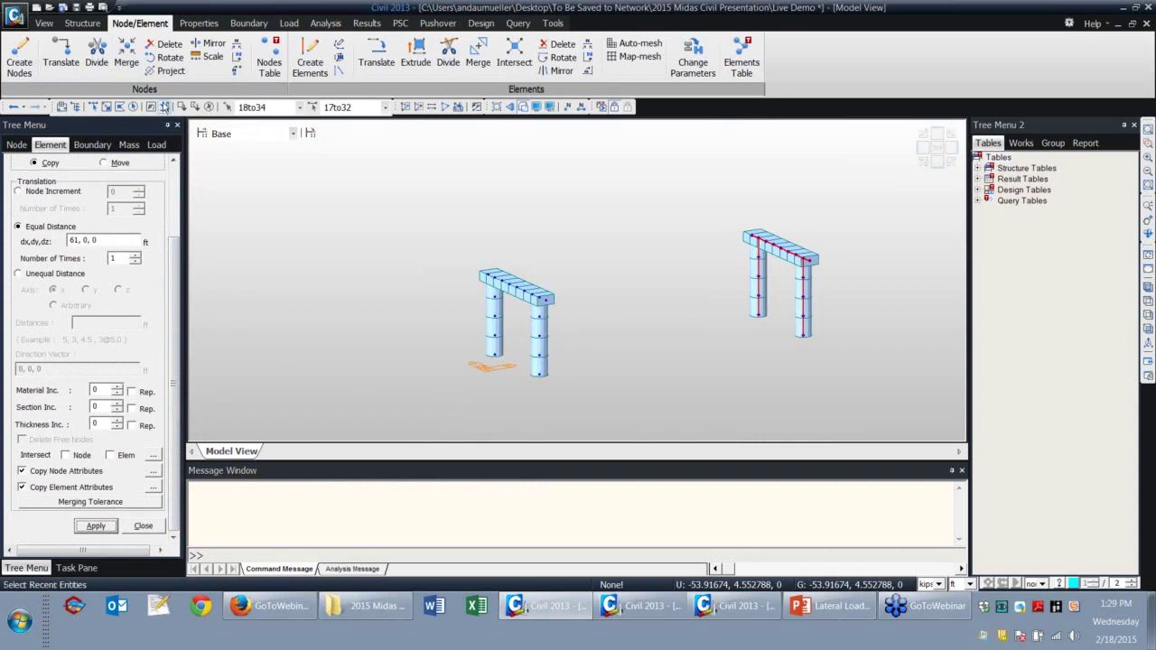
pyautogui.click(72, 240)
pyautogui.press('Delete')
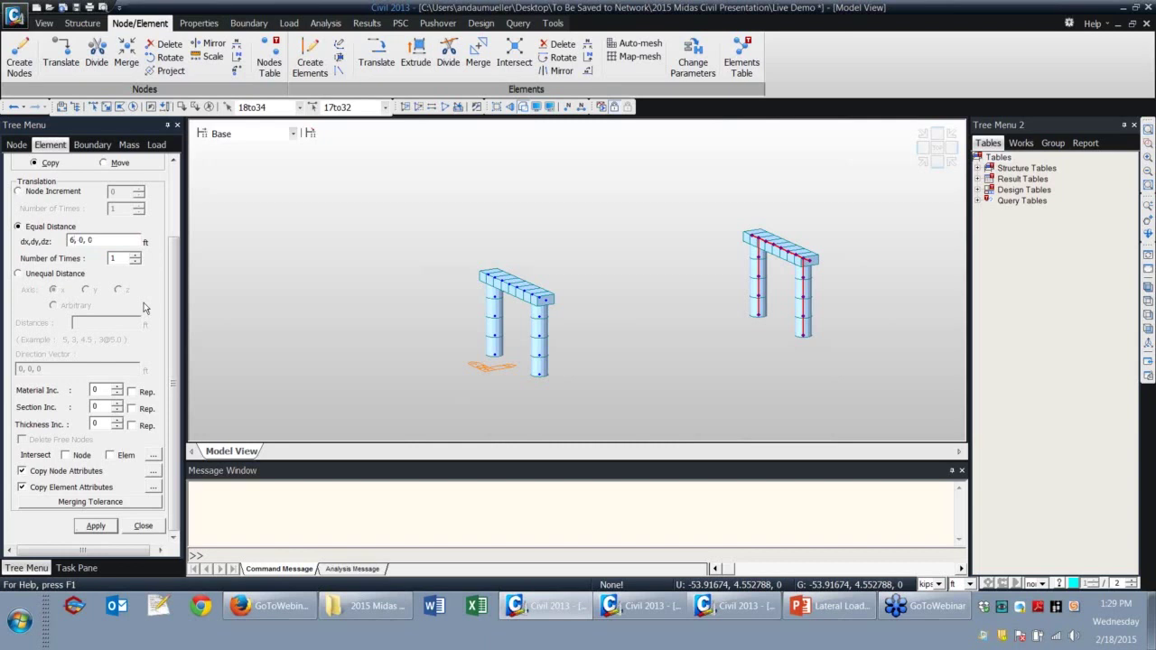
pyautogui.write('3')
pyautogui.write('666666666666667')
pyautogui.click(96, 525)
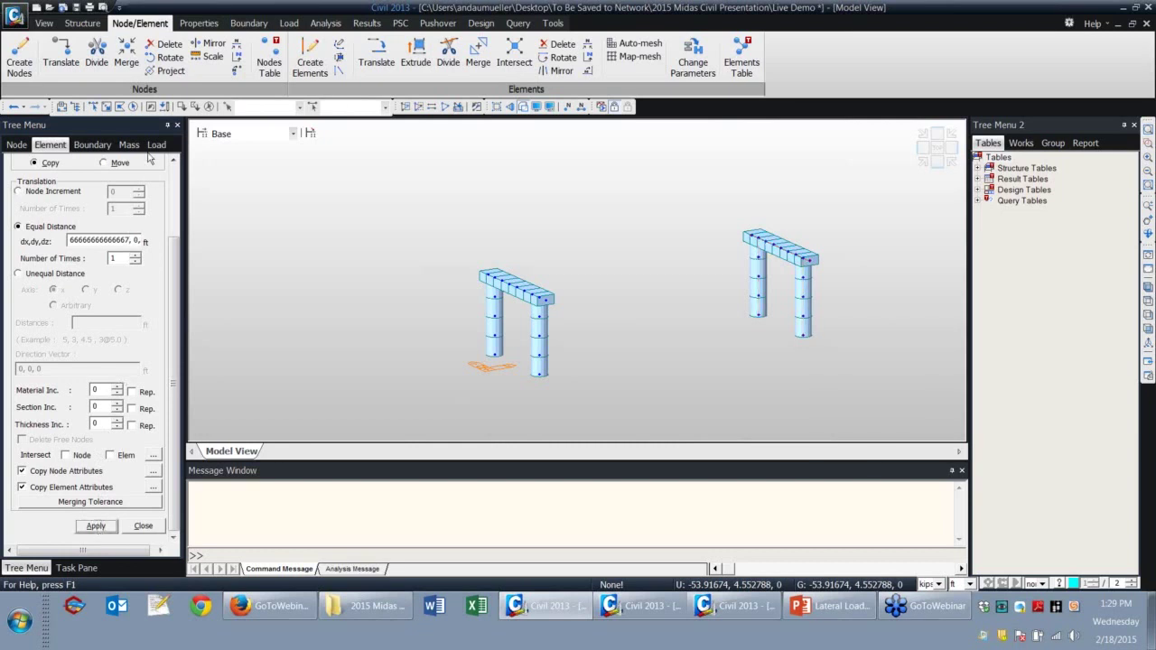
# Select the newly copied third bent and copy it once by 61,0,0 ft to form the fourth bent.
pyautogui.click(163, 107)
pyautogui.click(127, 239)
pyautogui.moveTo(128, 239); pyautogui.dragTo(22, 240)
pyautogui.write('61')
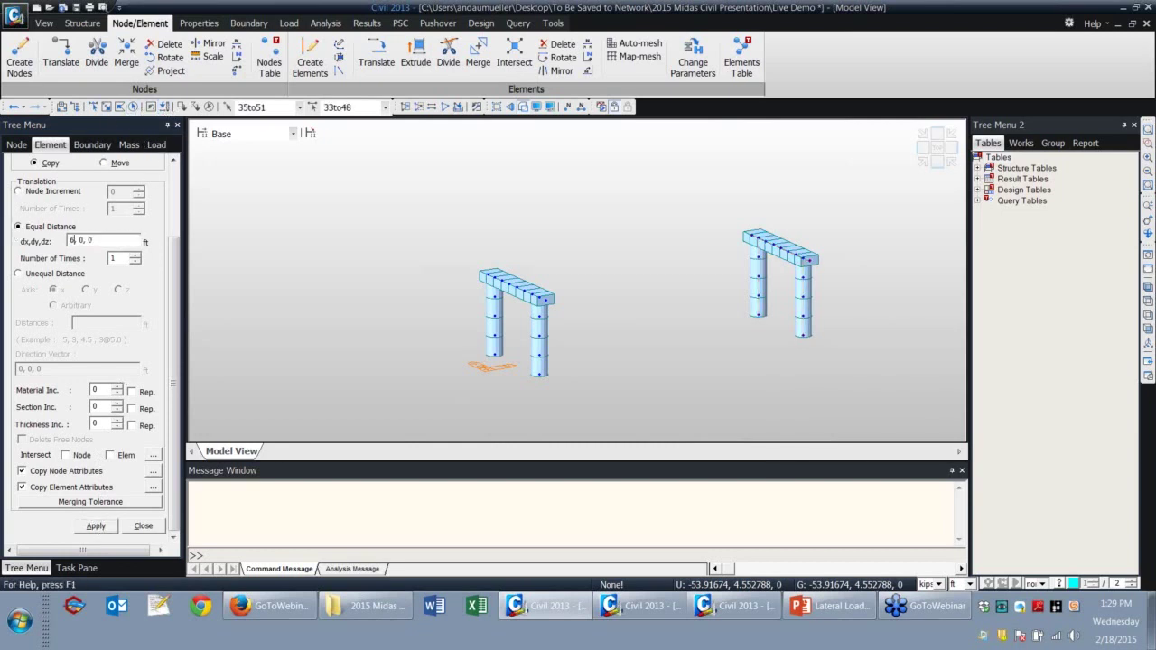
pyautogui.click(96, 527)
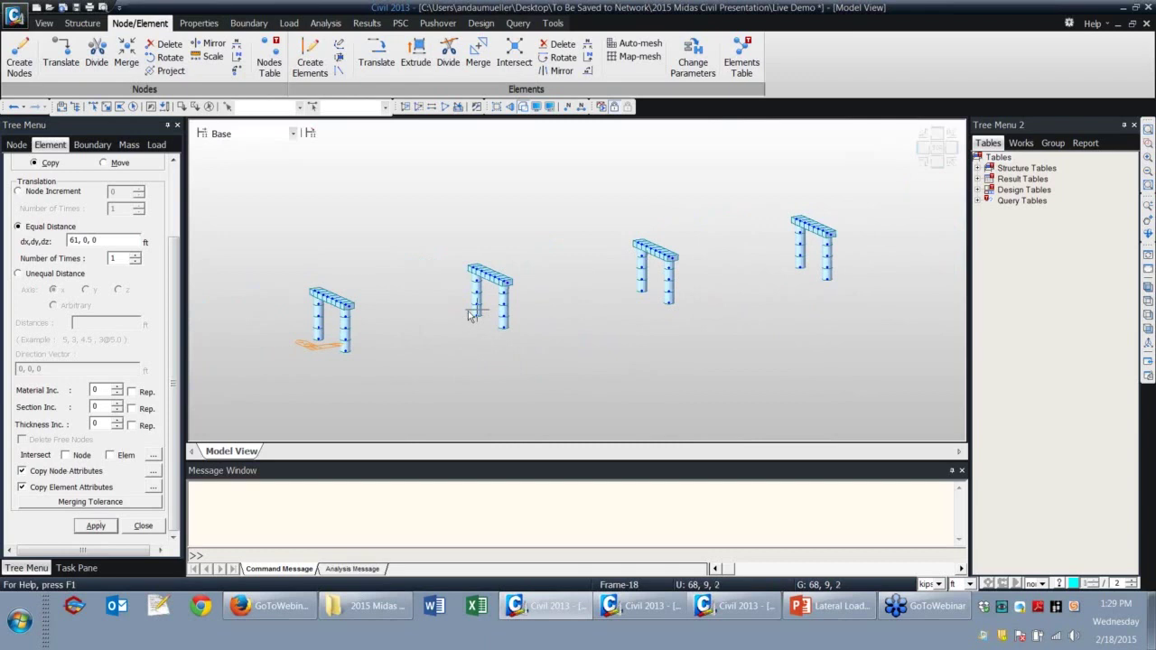
pyautogui.moveTo(473, 313)
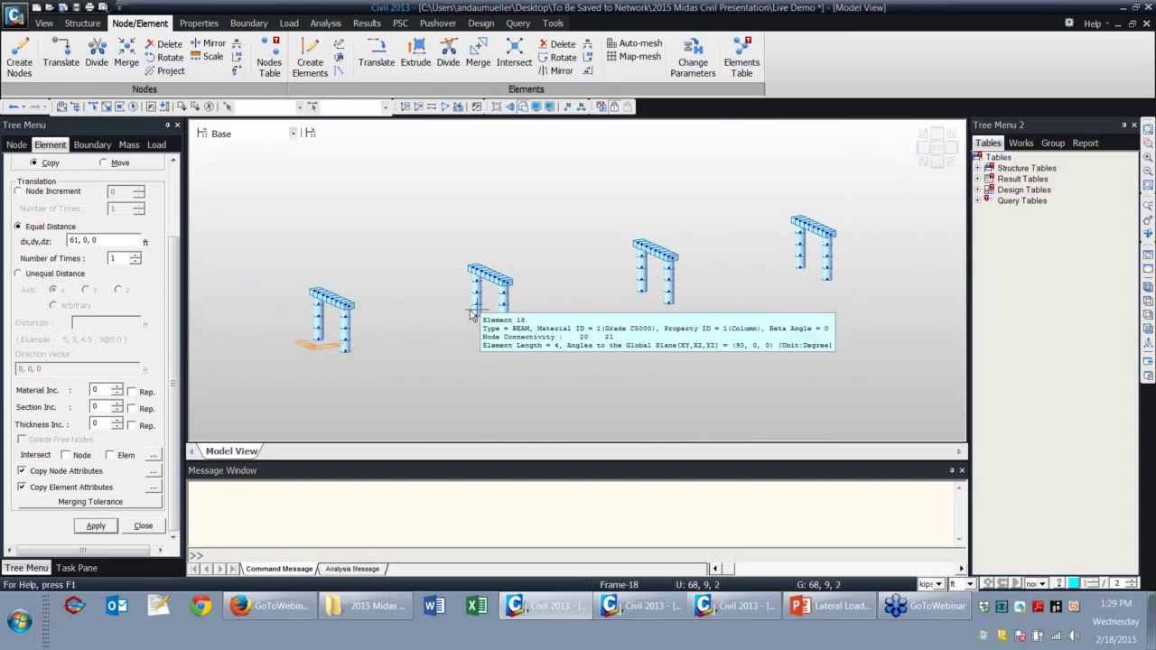
pyautogui.moveTo(493, 296)
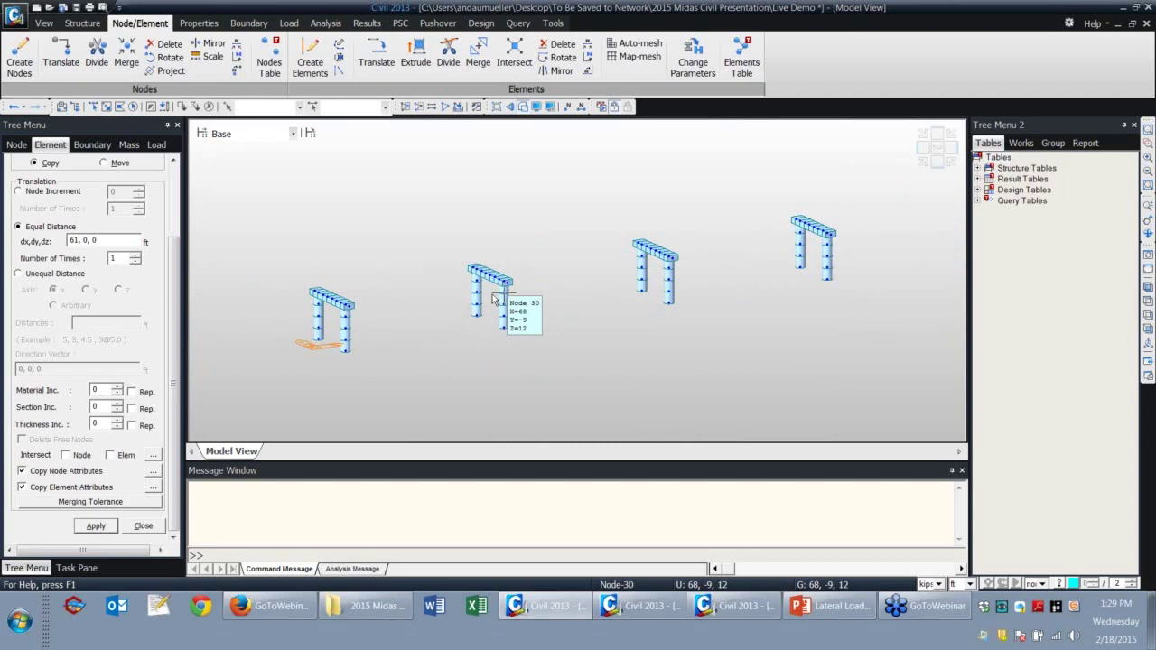
# Define four new structure groups named Pier 1, Pier 2, Pier 3 and Pier 4.
pyautogui.click(1052, 145)
pyautogui.rightClick(1014, 172)
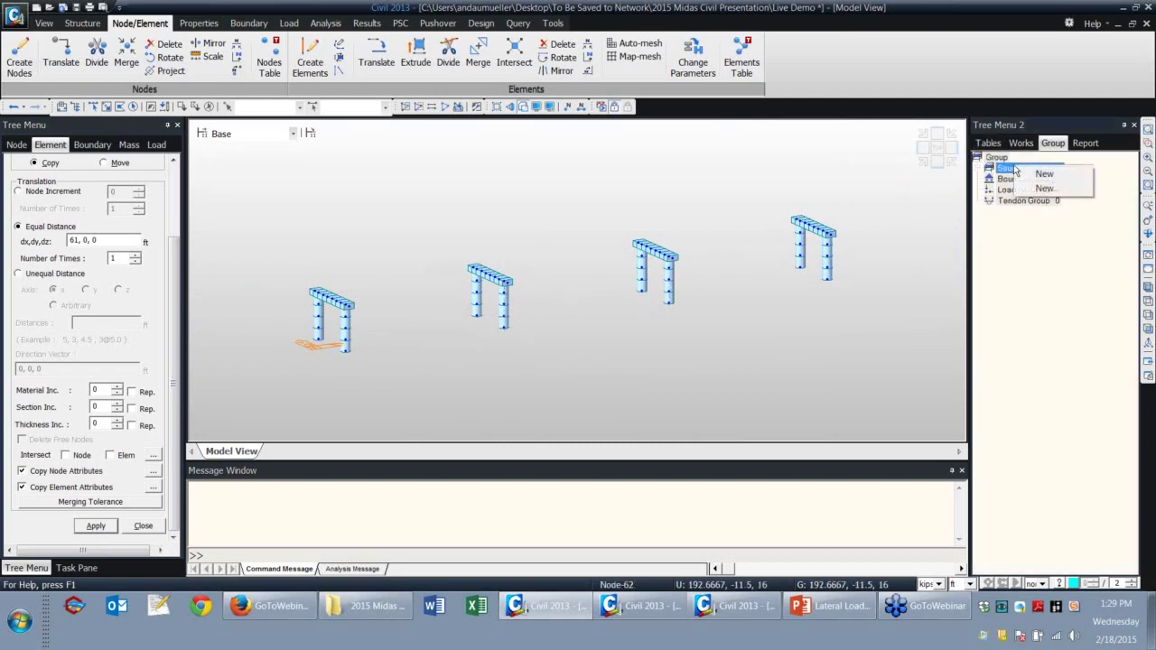
pyautogui.click(1039, 176)
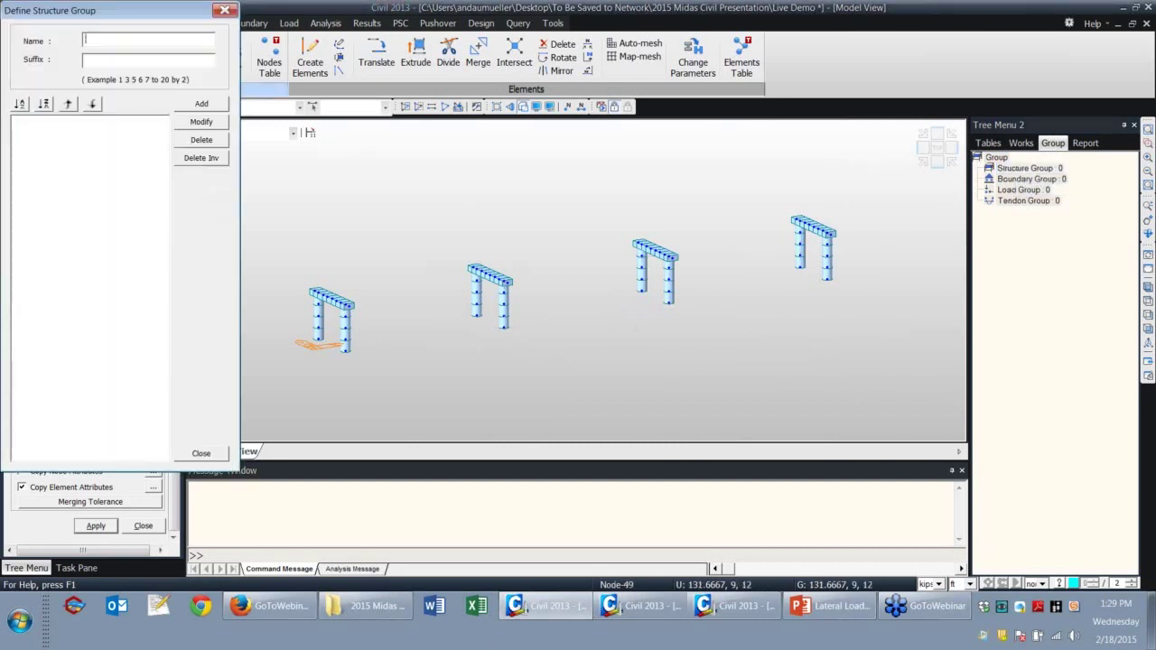
pyautogui.write('Pier 1')
pyautogui.click(201, 104)
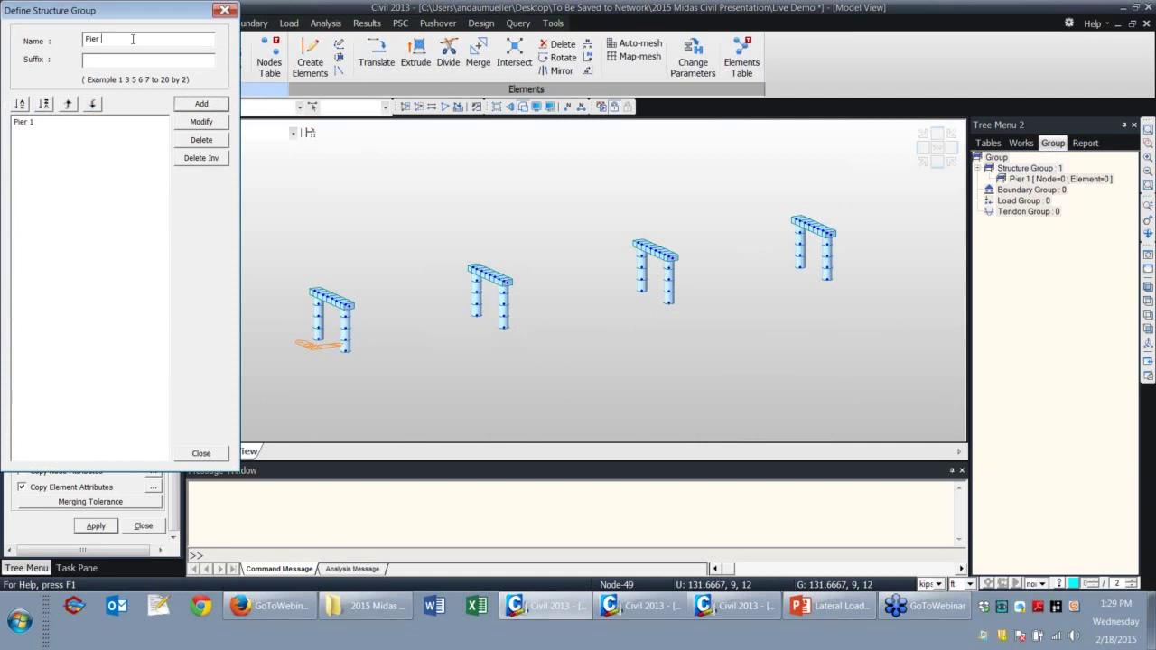
pyautogui.click(201, 103)
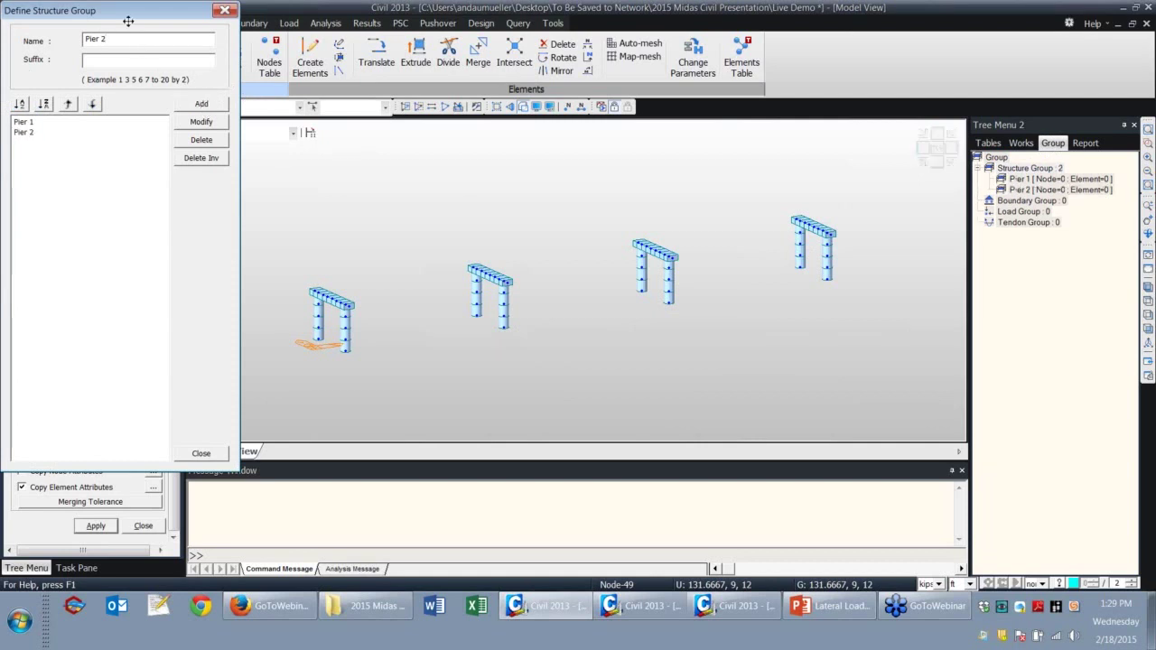
pyautogui.click(201, 104)
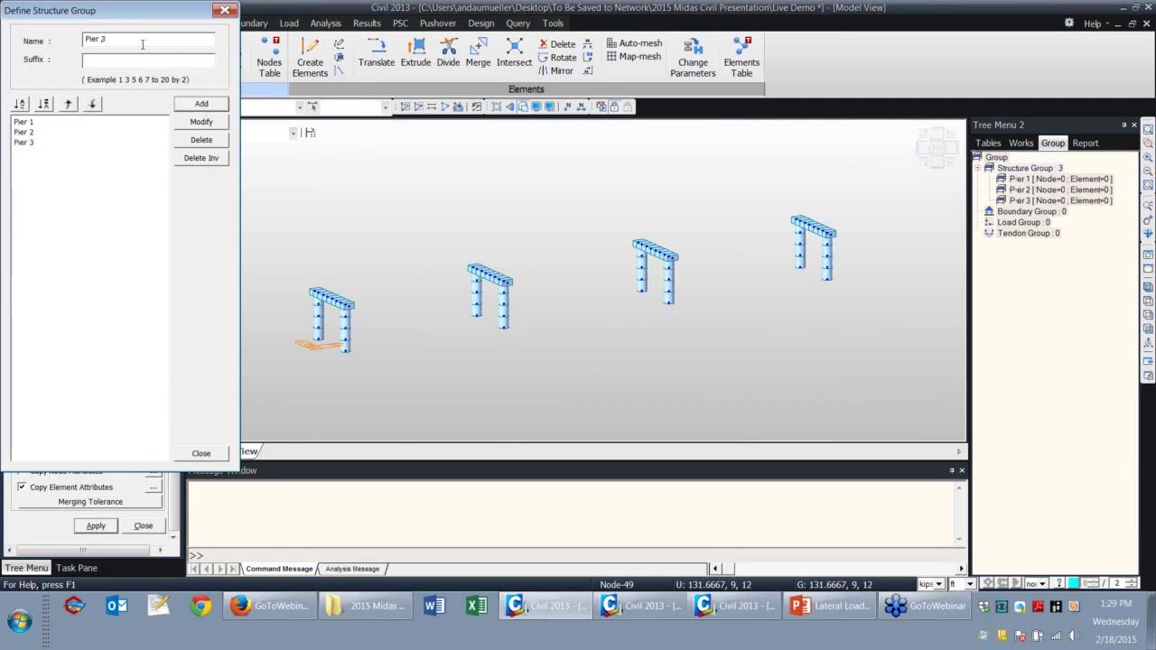
pyautogui.press('BackSpace')
pyautogui.write('4')
pyautogui.click(199, 103)
# Add a structure group named Superstructure and finish defining the groups.
pyautogui.moveTo(149, 40); pyautogui.dragTo(83, 40)
pyautogui.write('Supers')
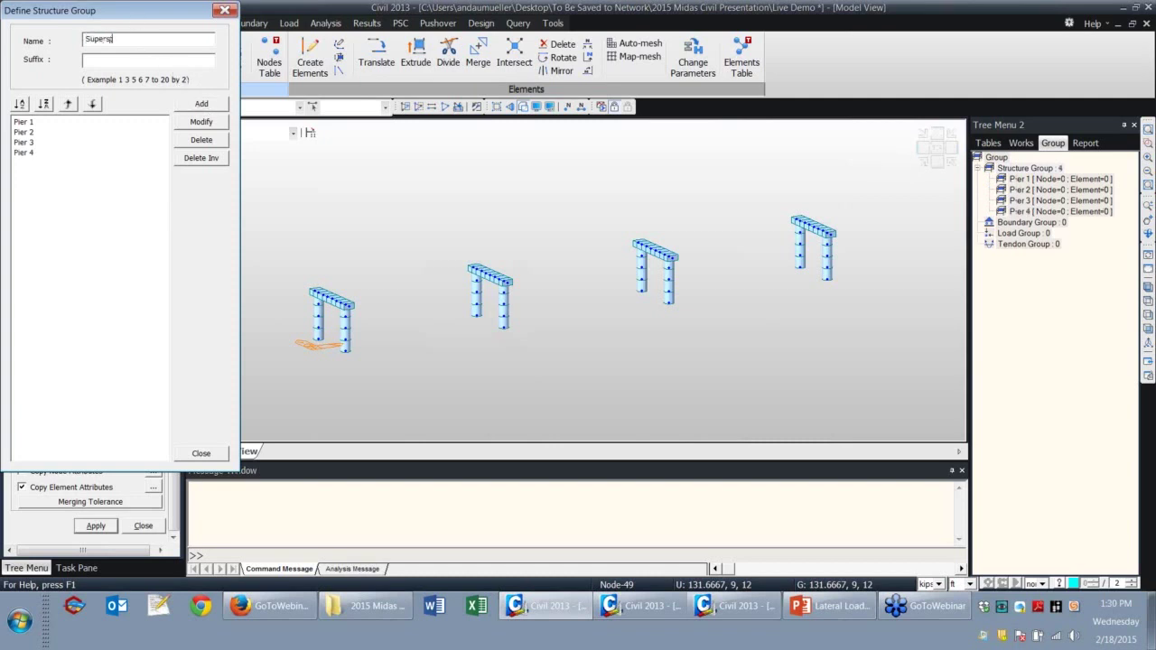
pyautogui.write('tructure')
pyautogui.click(200, 105)
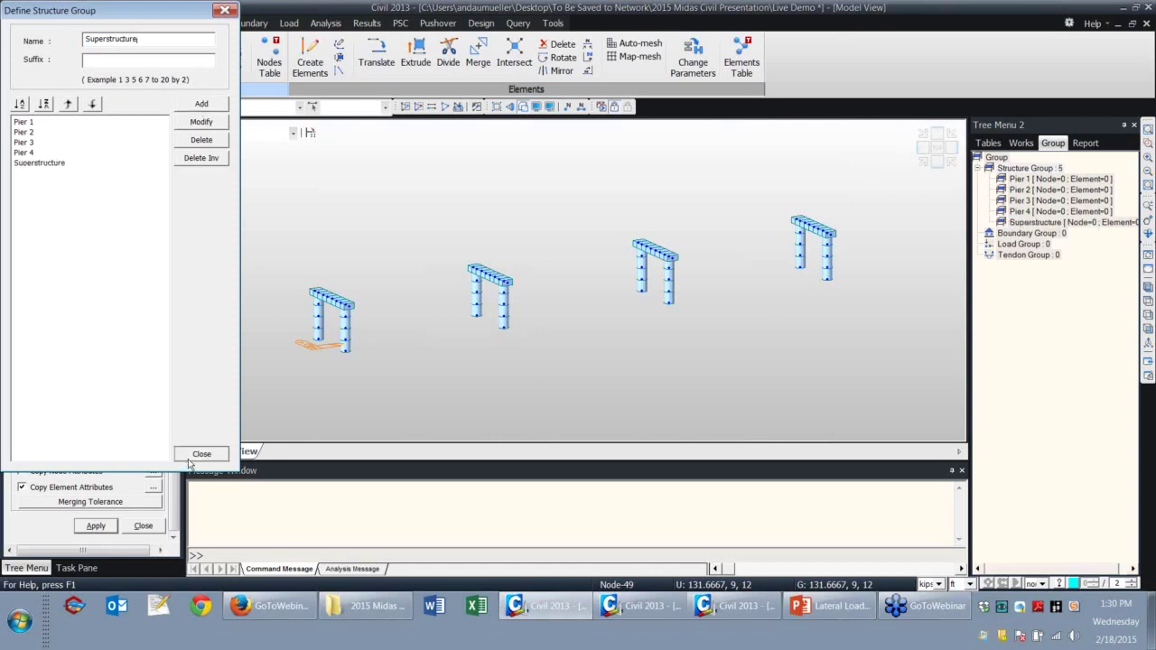
pyautogui.click(193, 455)
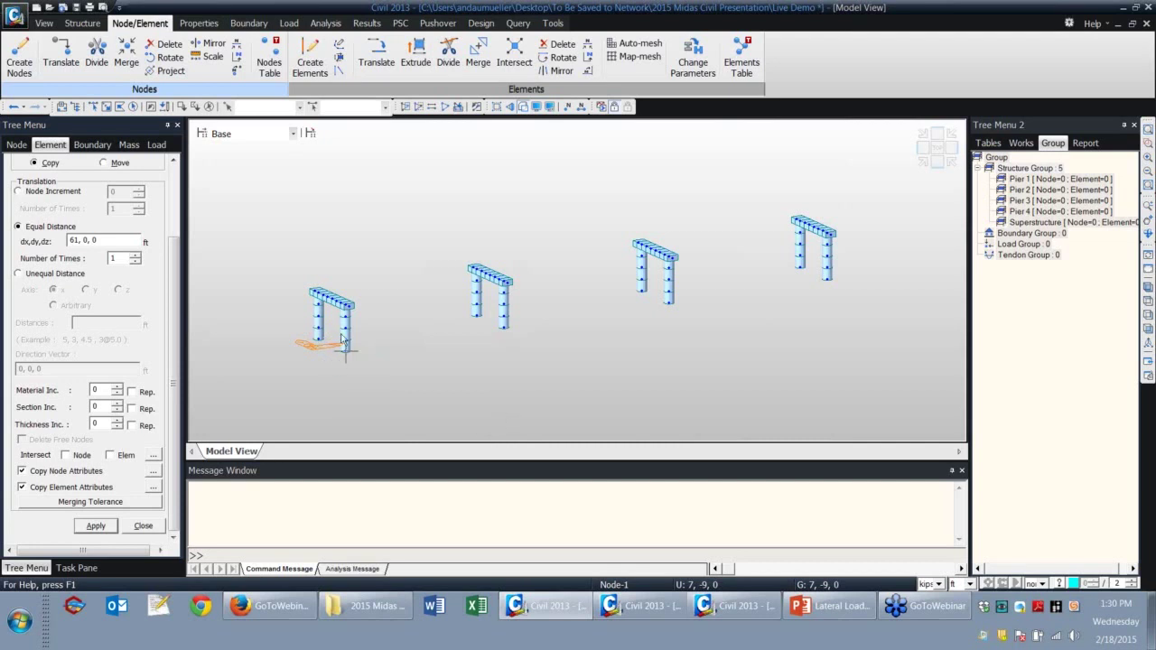
# Select the two column base nodes of the first bent and copy them once by 0,0,-10.2 ft with Translate Nodes.
pyautogui.moveTo(287, 382); pyautogui.dragTo(338, 338, button='middle')
pyautogui.scroll(3, 336, 338)
pyautogui.scroll(-1, 310, 291)
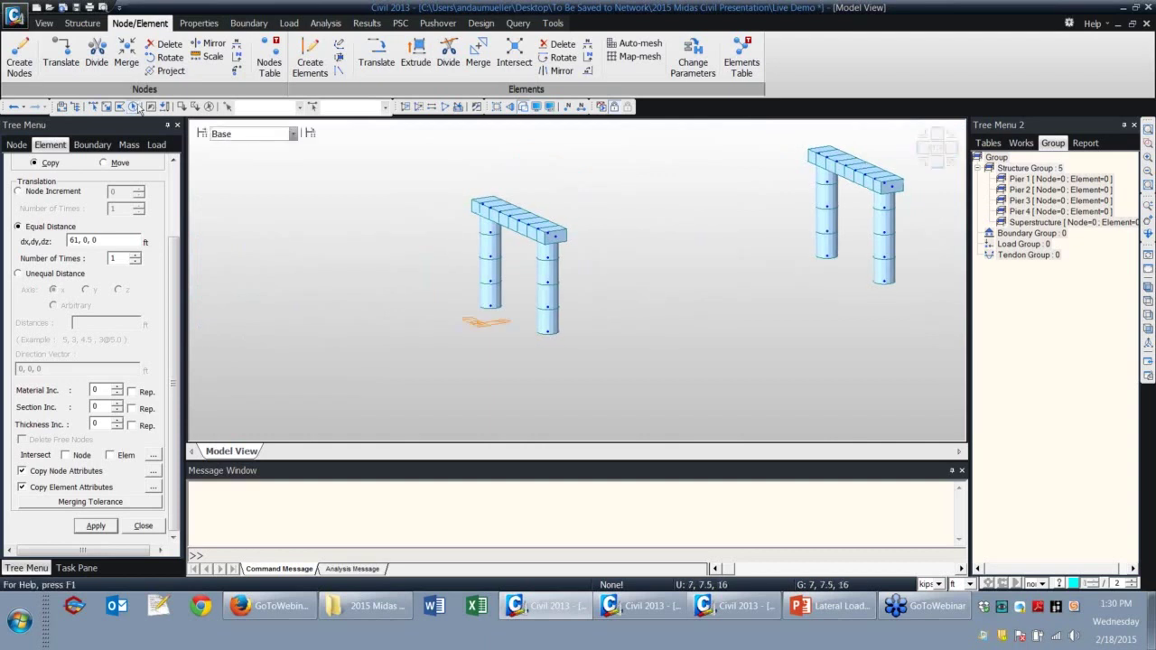
pyautogui.moveTo(98, 122); pyautogui.dragTo(215, 124)
pyautogui.moveTo(394, 223); pyautogui.dragTo(542, 338, button='middle')
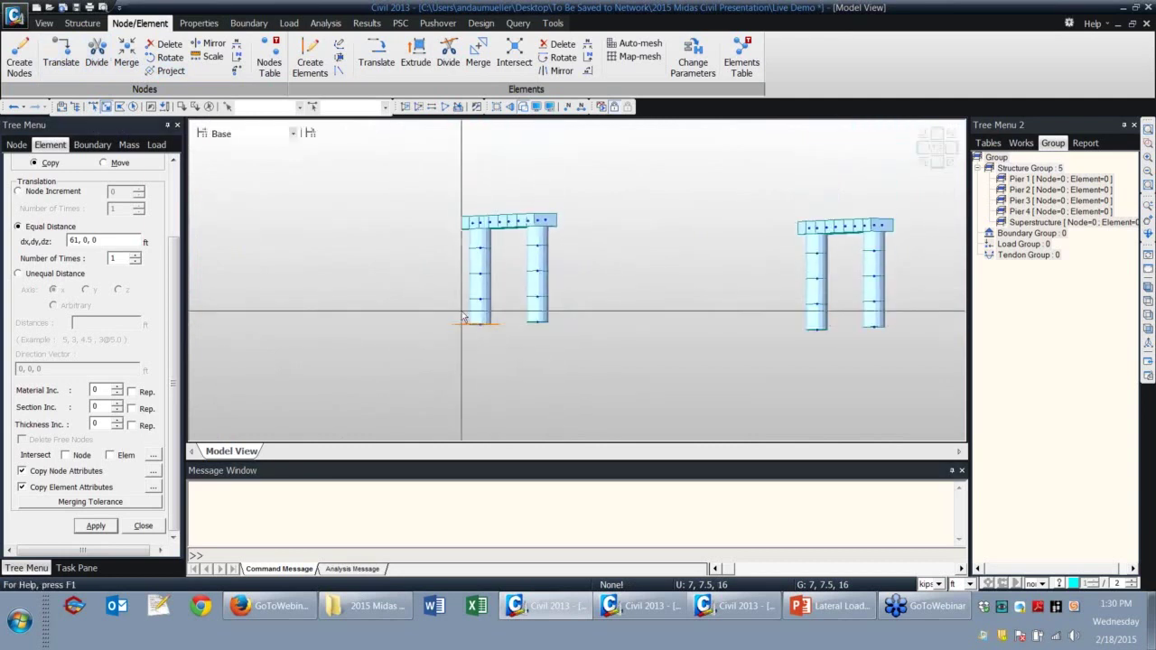
pyautogui.moveTo(460, 319); pyautogui.dragTo(597, 350)
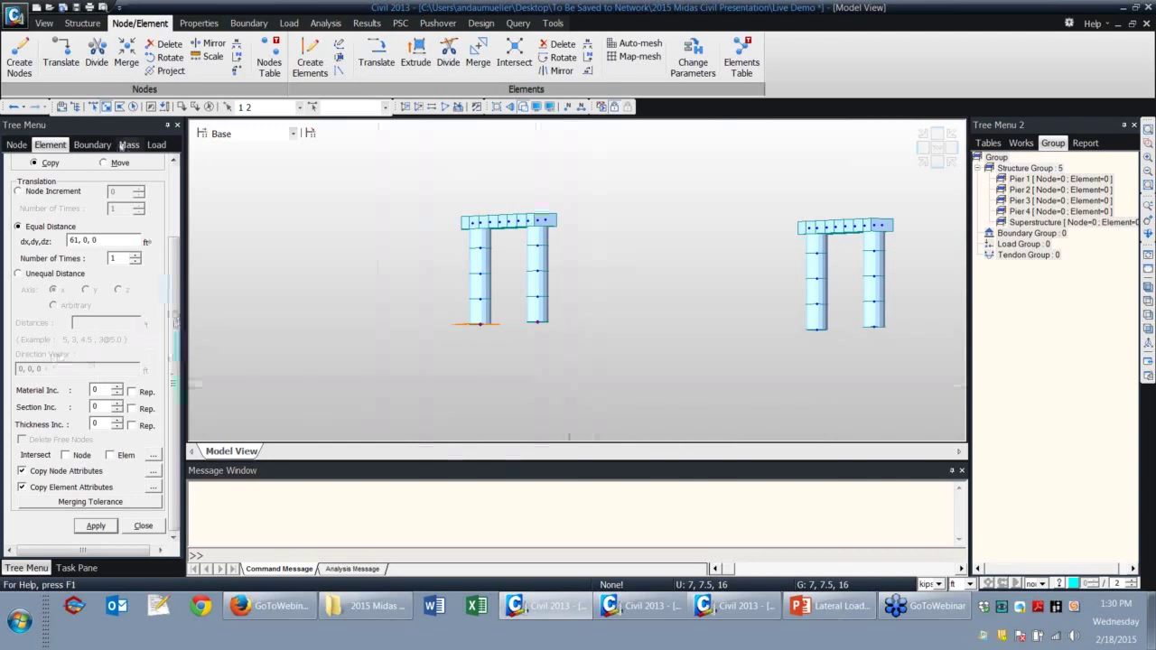
pyautogui.click(62, 50)
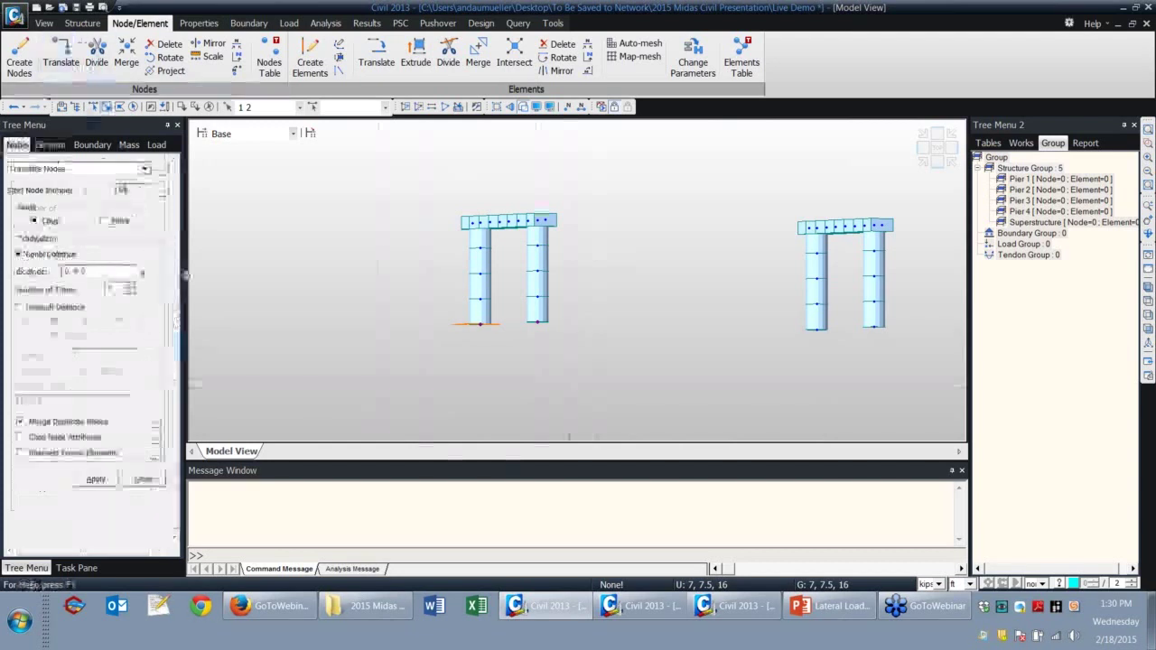
pyautogui.doubleClick(73, 271)
pyautogui.write('0.2')
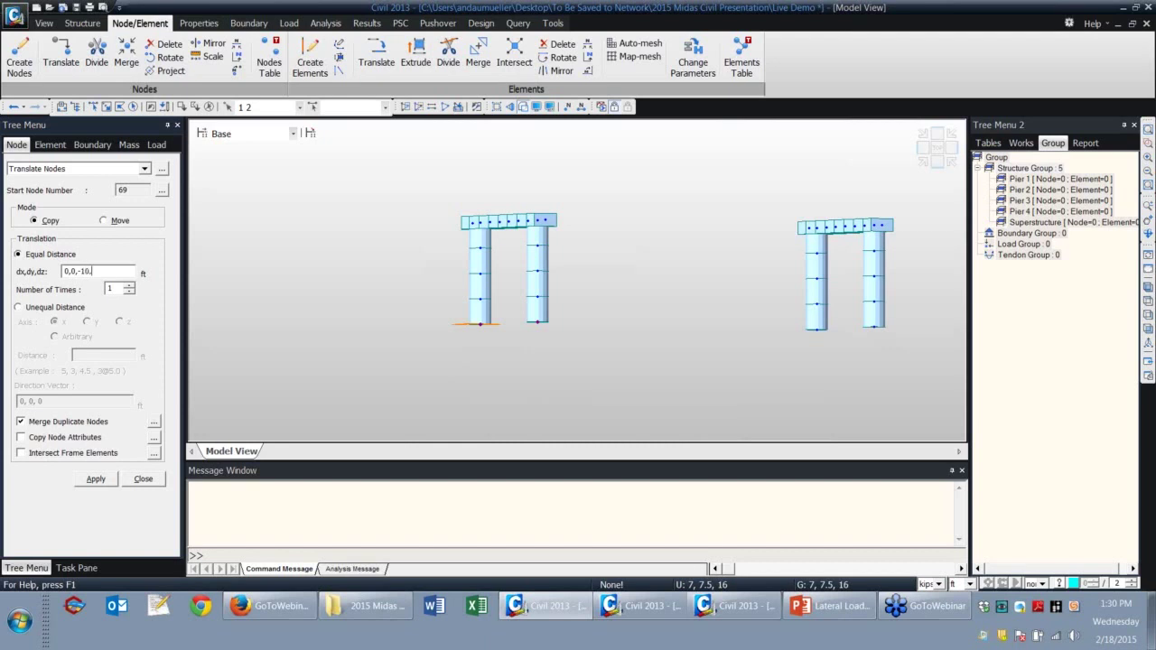
pyautogui.click(94, 479)
# Select the two new nodes below the first bent's columns and copy them once by 0,0,-14 ft.
pyautogui.click(106, 106)
pyautogui.moveTo(460, 377); pyautogui.dragTo(591, 408)
pyautogui.moveTo(598, 409); pyautogui.dragTo(556, 287, button='middle')
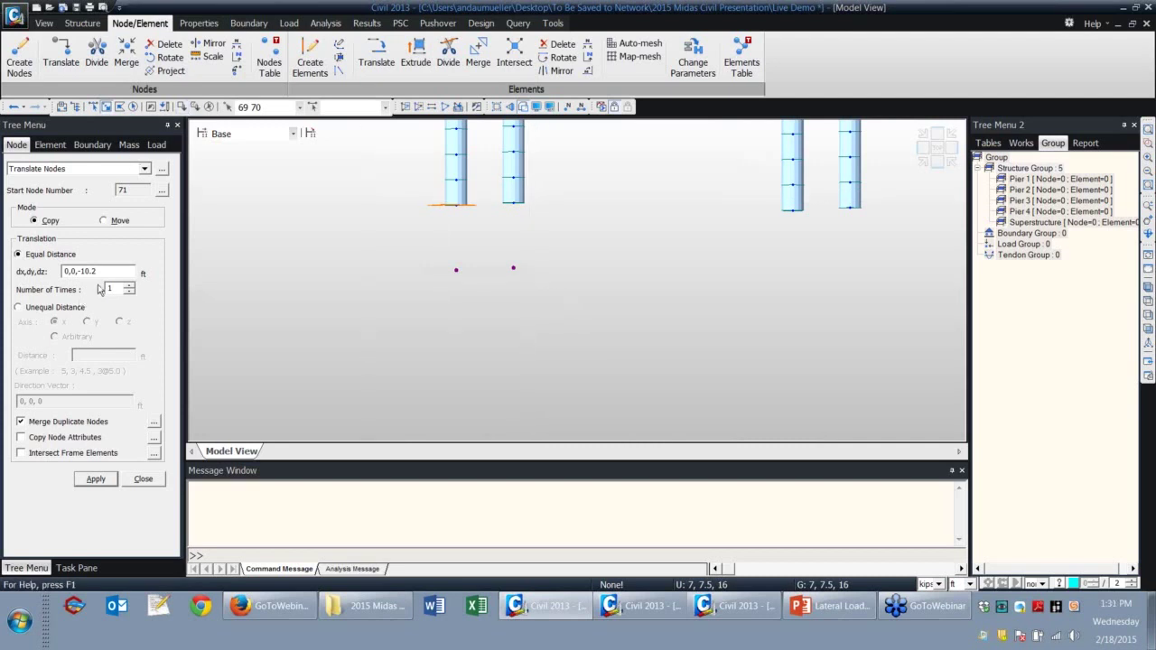
pyautogui.moveTo(113, 272); pyautogui.dragTo(90, 272)
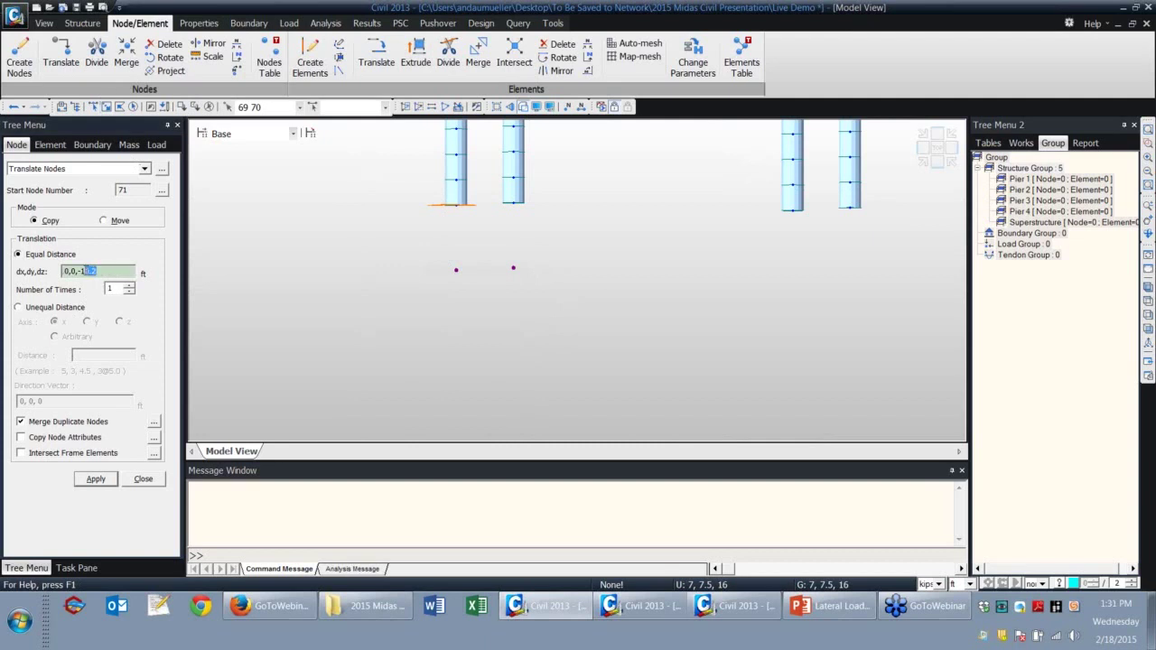
pyautogui.write('1')
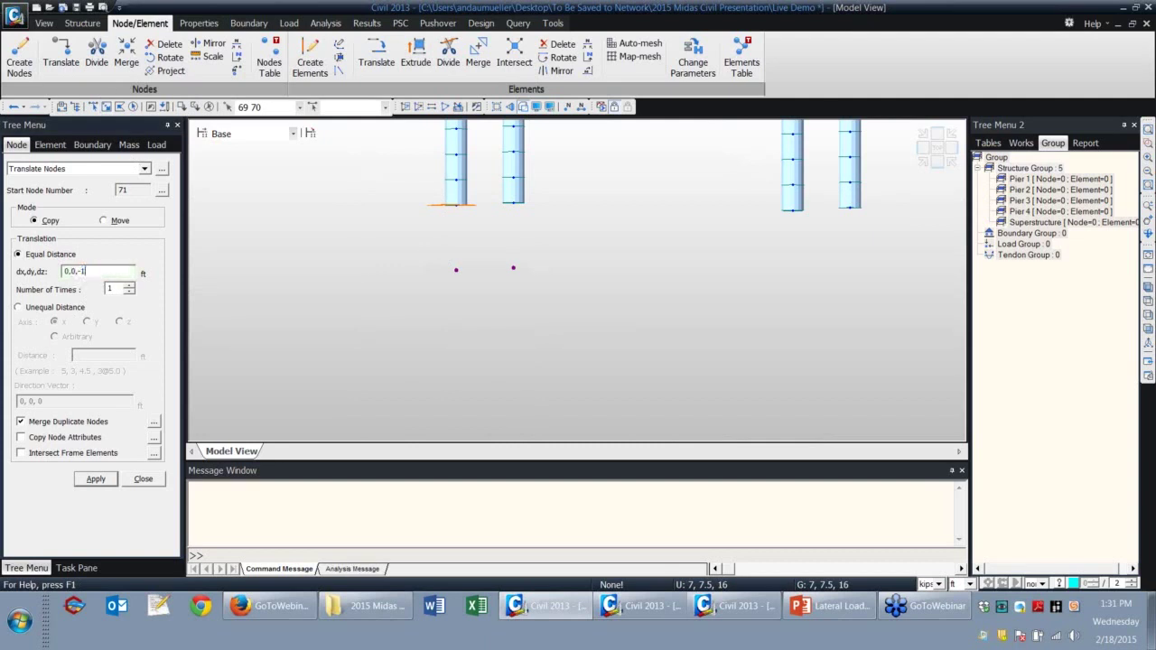
pyautogui.click(96, 479)
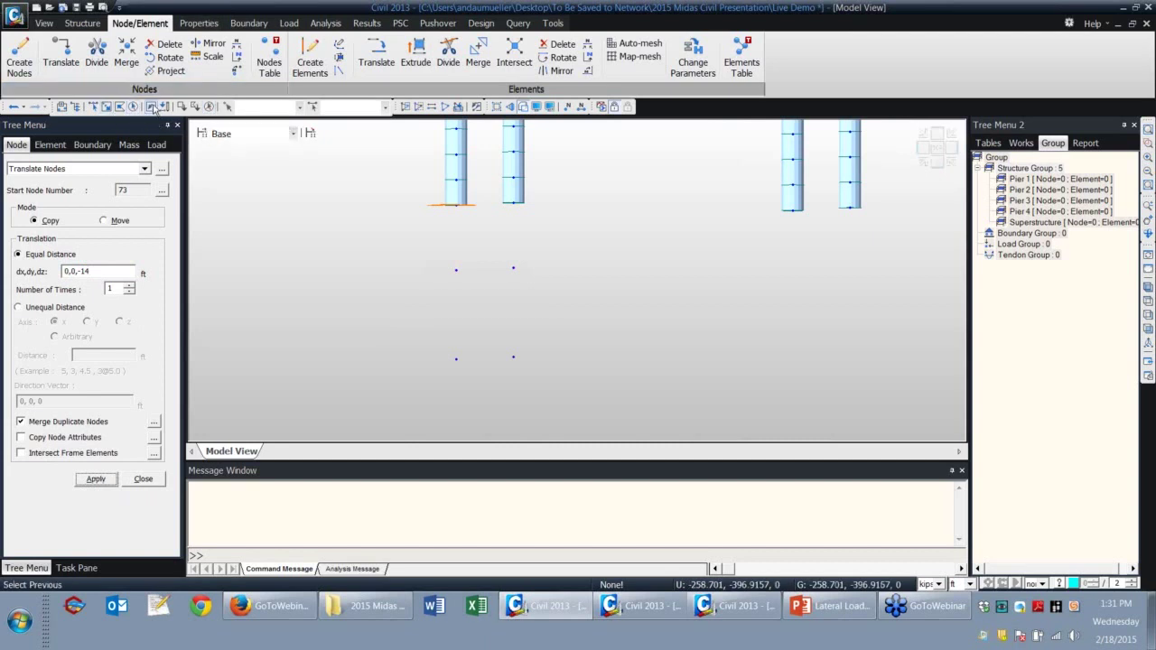
# Copy the most recently created pair of nodes below the first bent once by 0,0,-8 ft.
pyautogui.click(111, 273)
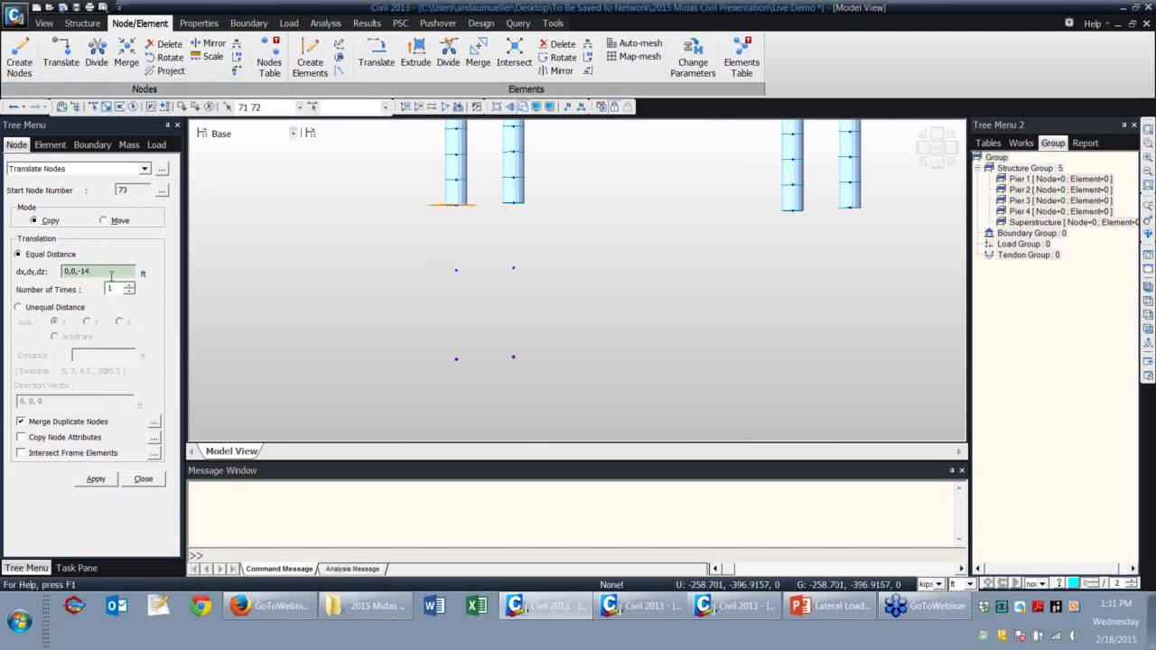
pyautogui.press('BackSpace')
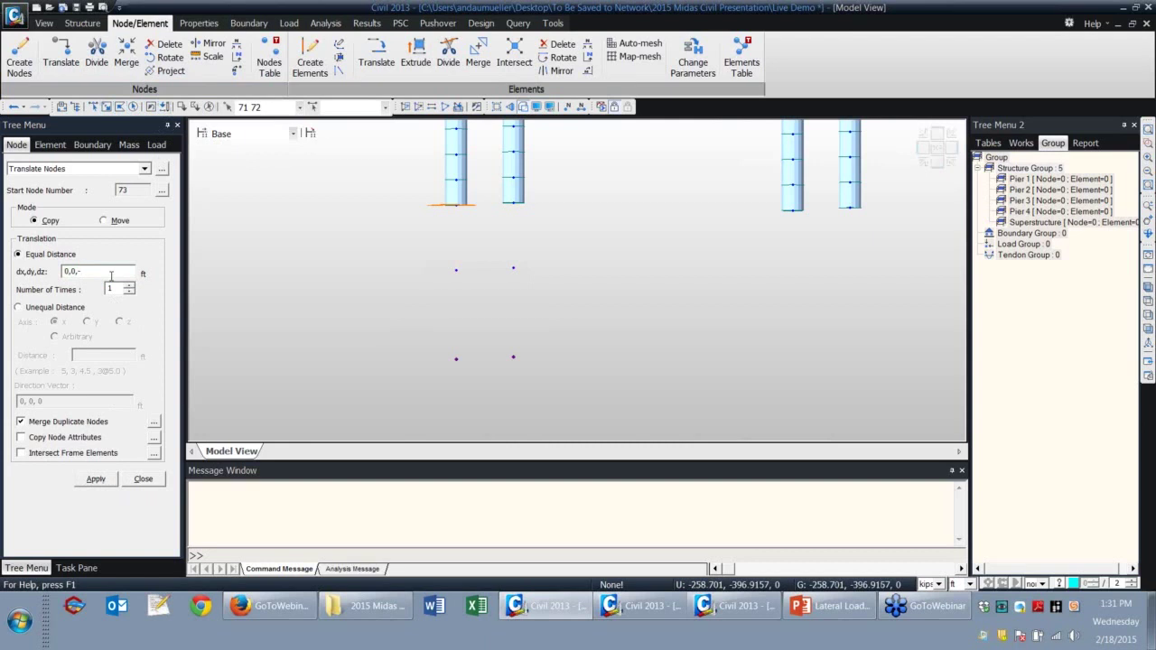
pyautogui.click(99, 480)
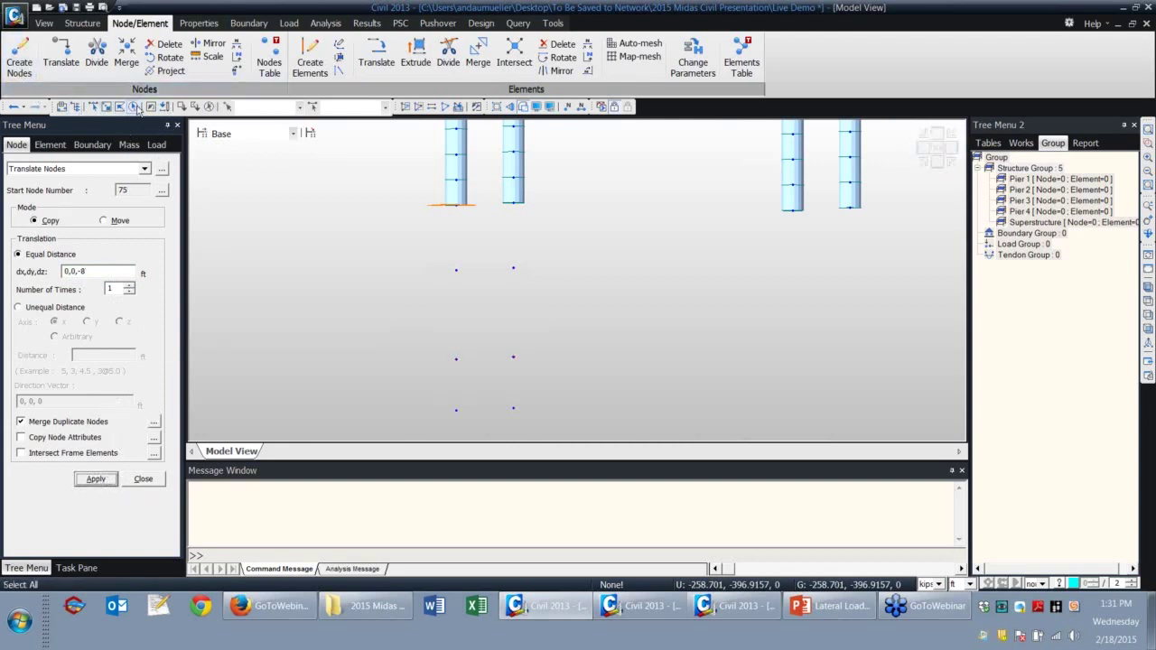
# Select the newest, lowest pair of nodes below the first bent and copy it once by 0,0,-11.8 ft.
pyautogui.click(163, 106)
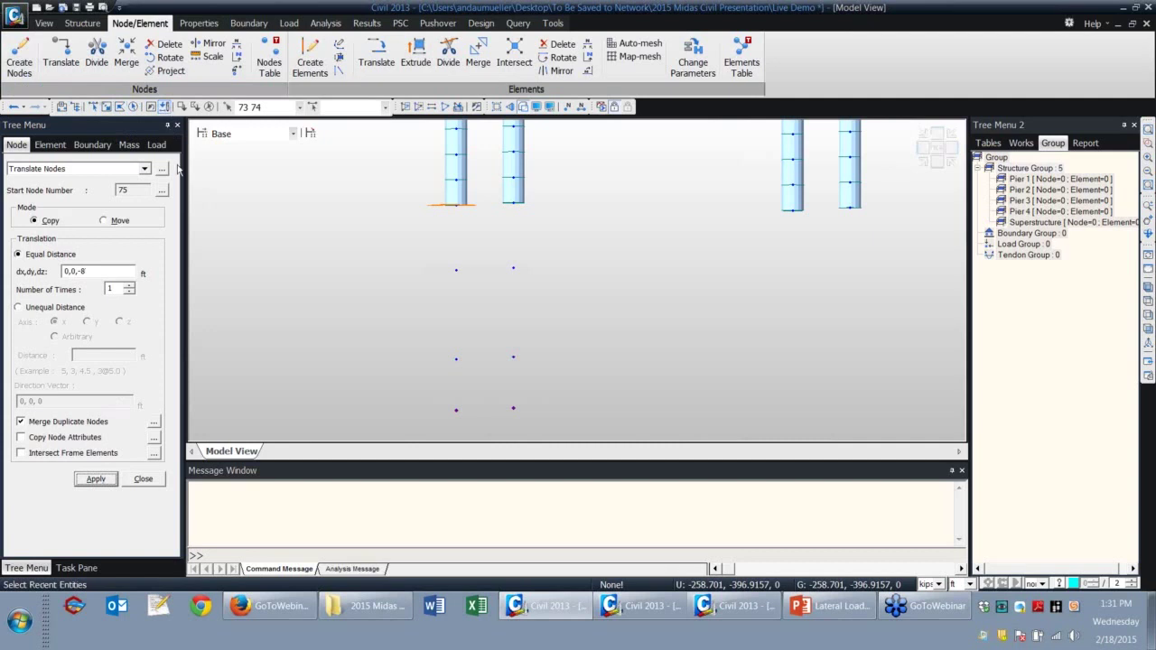
pyautogui.click(107, 271)
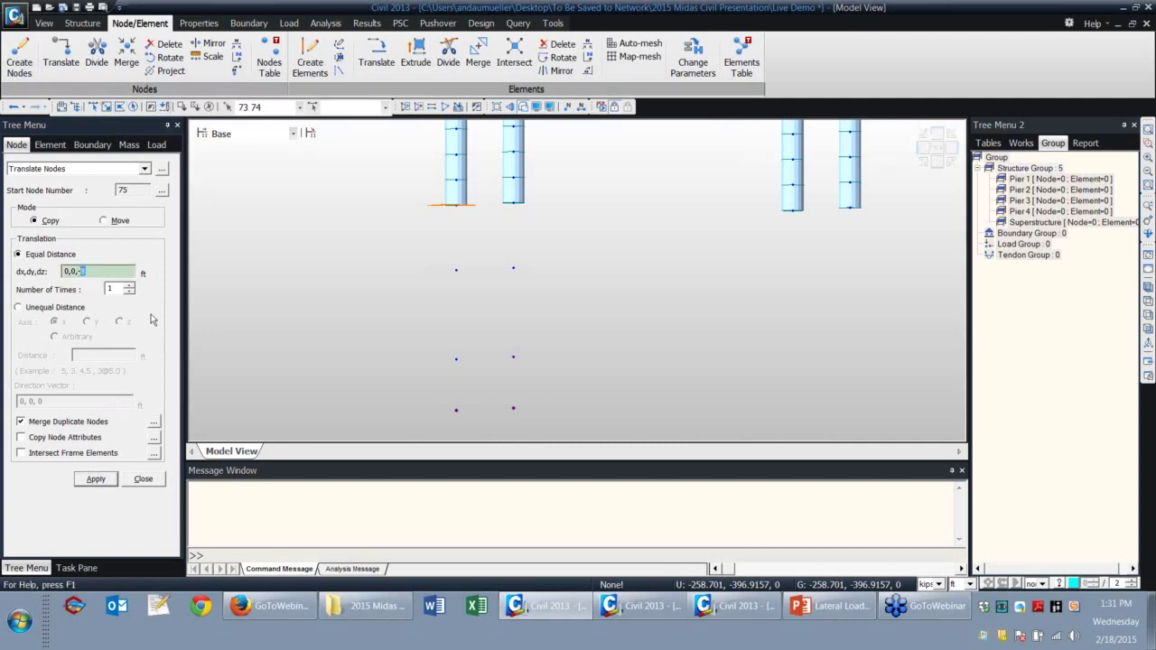
pyautogui.write('11.8')
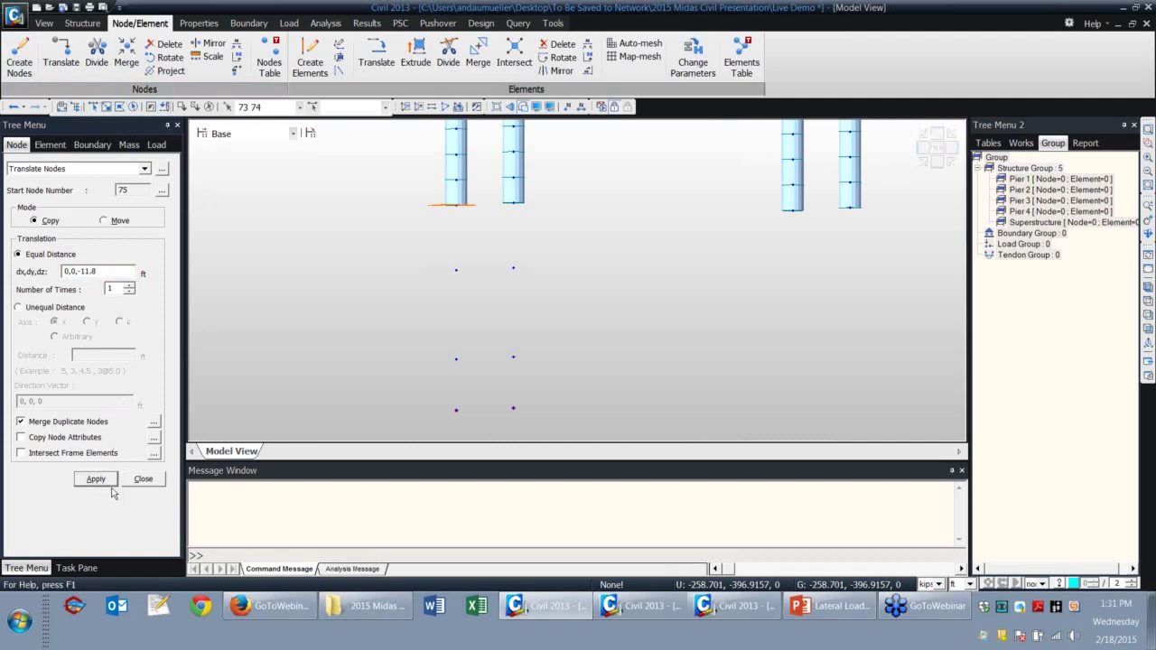
pyautogui.click(95, 479)
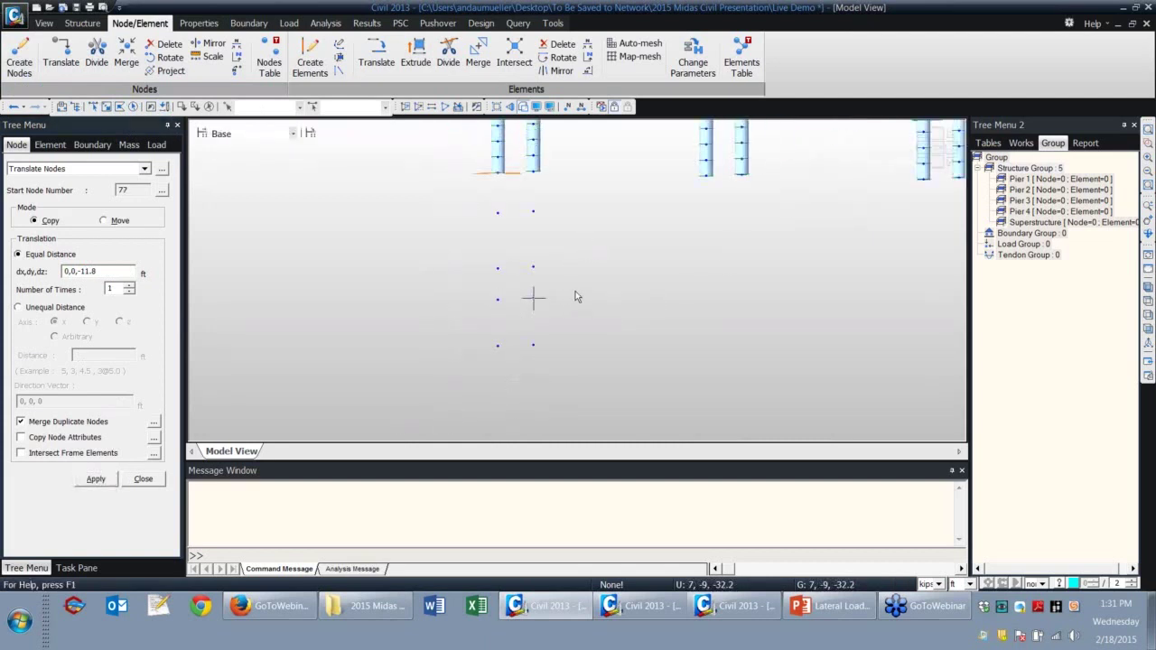
# Create Grade C4000 elements with the Caisson section from each lowest node up to the column base node above it on the first bent.
pyautogui.click(254, 23)
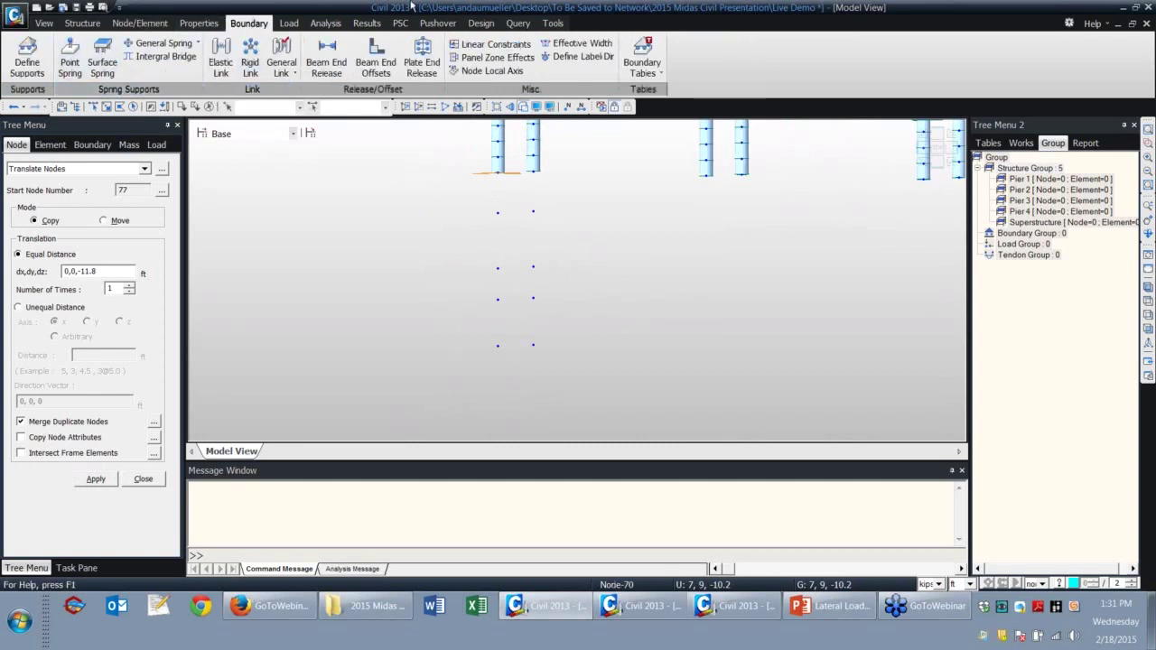
pyautogui.click(139, 23)
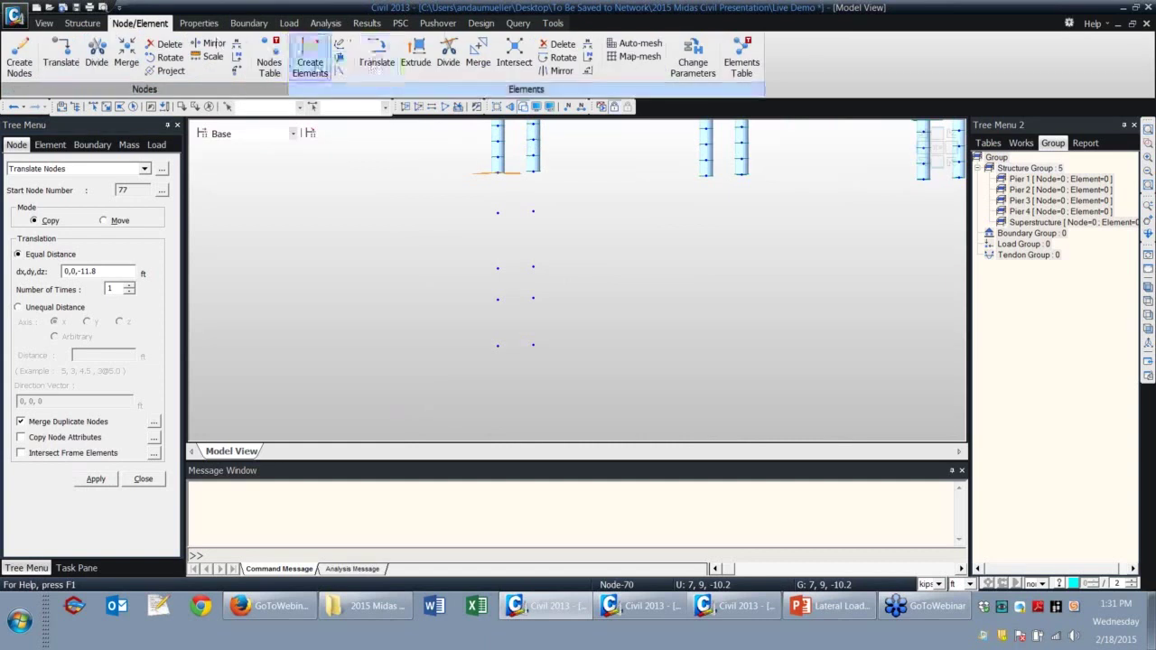
pyautogui.click(310, 65)
pyautogui.click(127, 364)
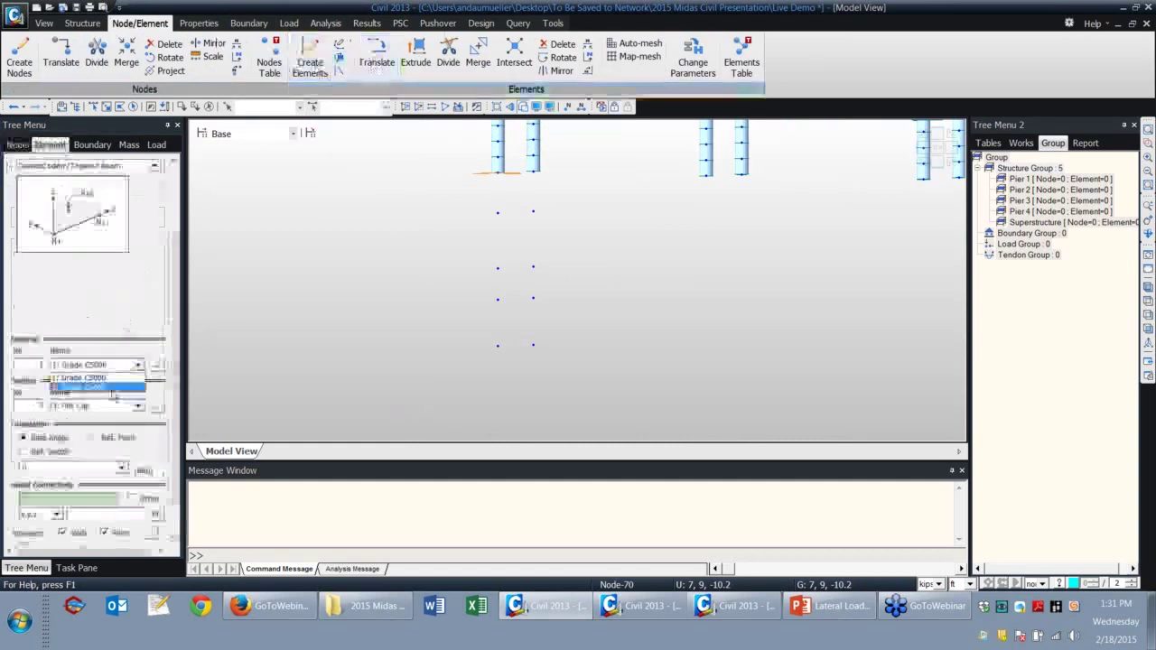
pyautogui.click(113, 388)
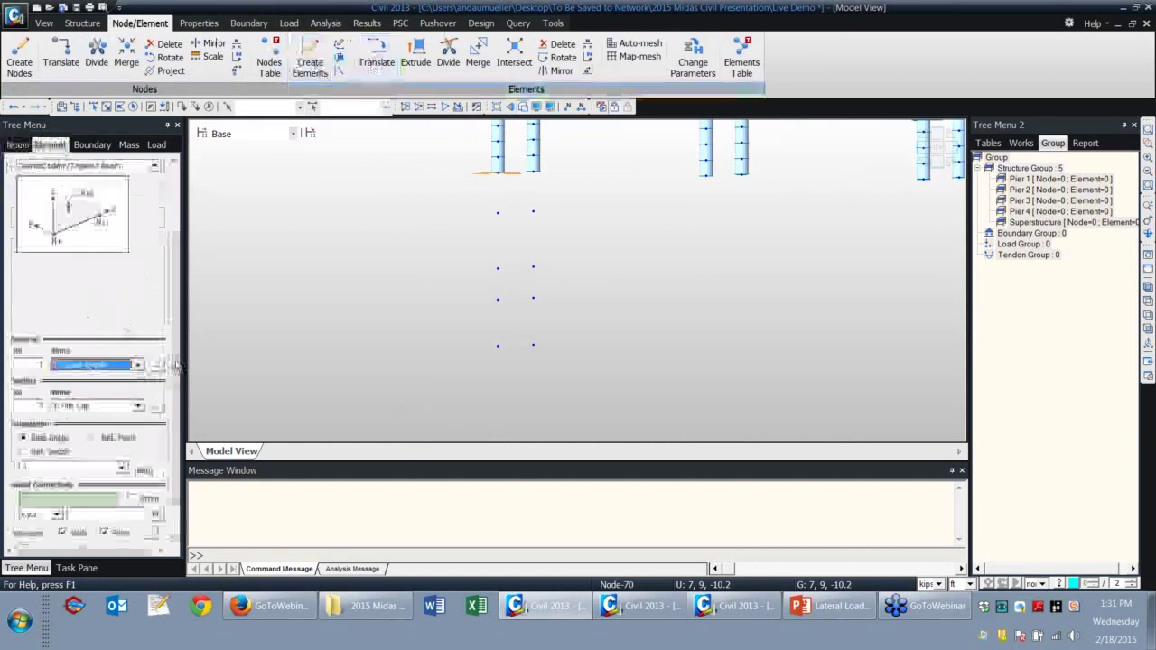
pyautogui.scroll(-1, 172, 365)
pyautogui.click(131, 368)
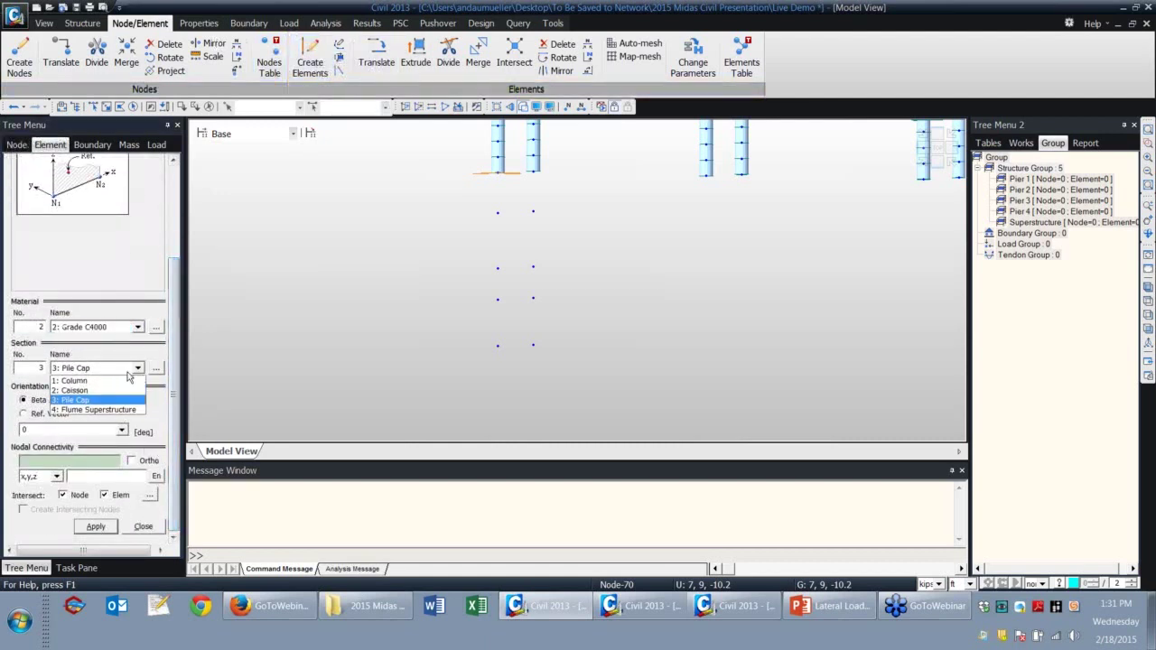
pyautogui.click(113, 390)
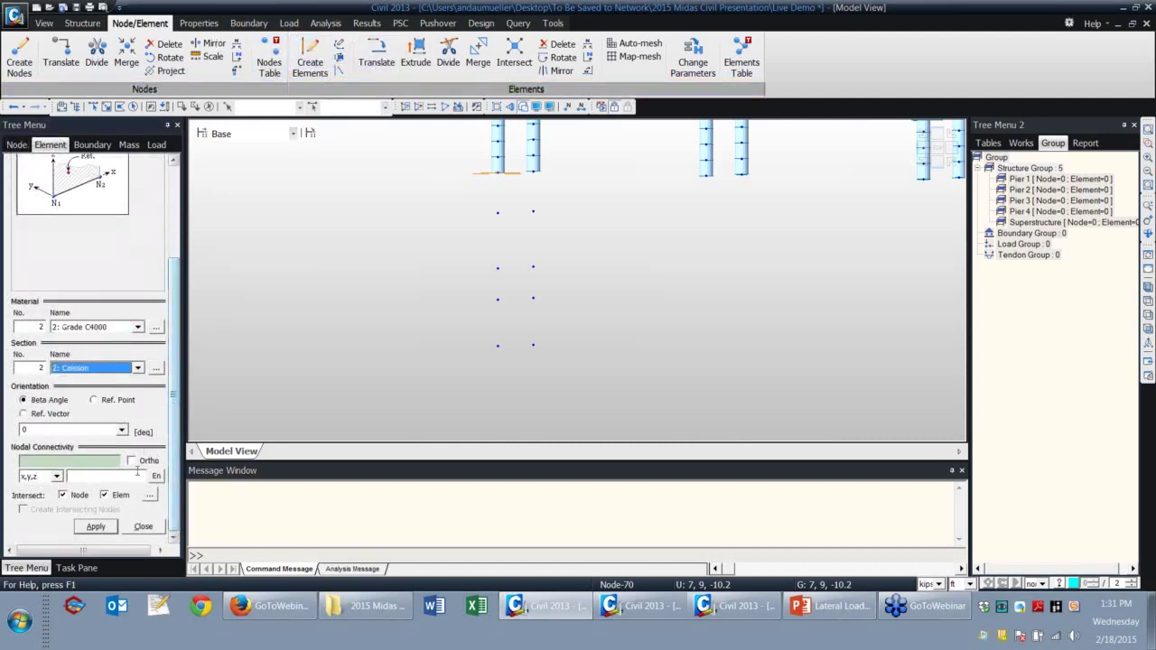
pyautogui.click(534, 344)
pyautogui.click(532, 173)
pyautogui.click(497, 346)
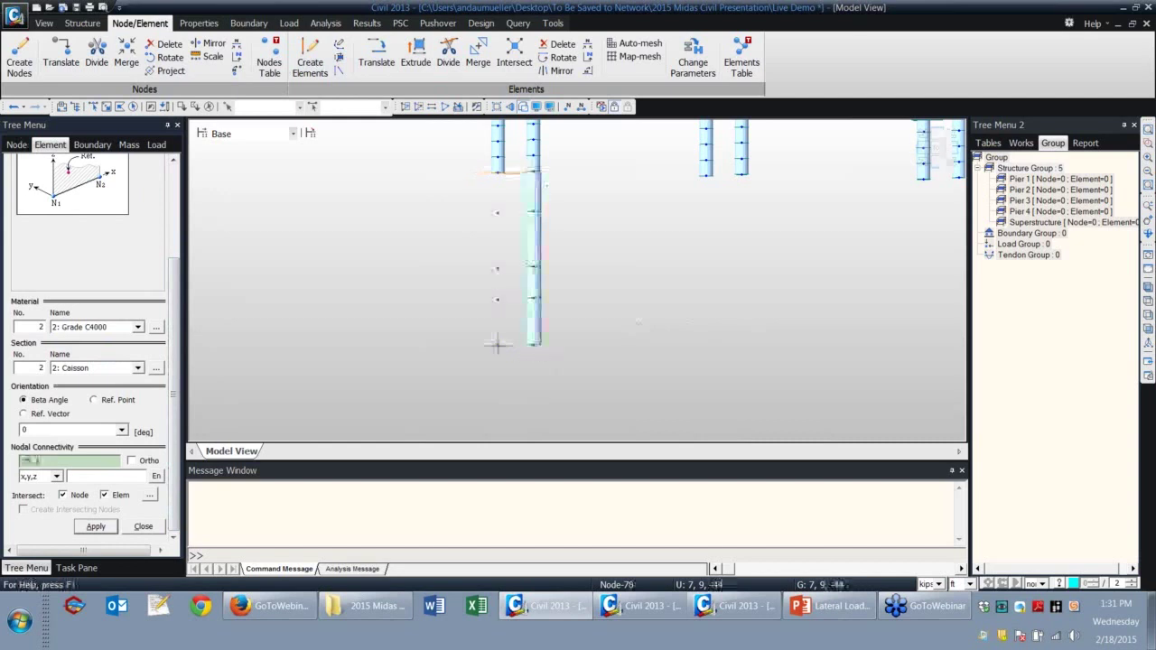
pyautogui.click(497, 172)
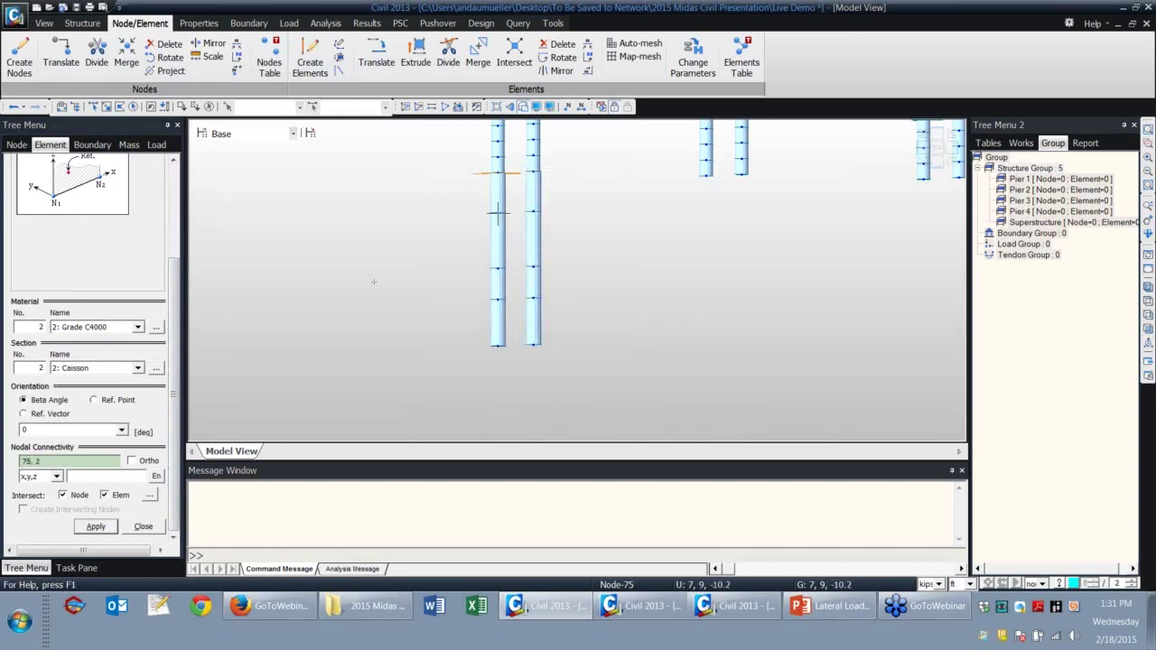
# Add a support fixing only Dz to the lowest nodes of the first bent's two caissons.
pyautogui.click(249, 23)
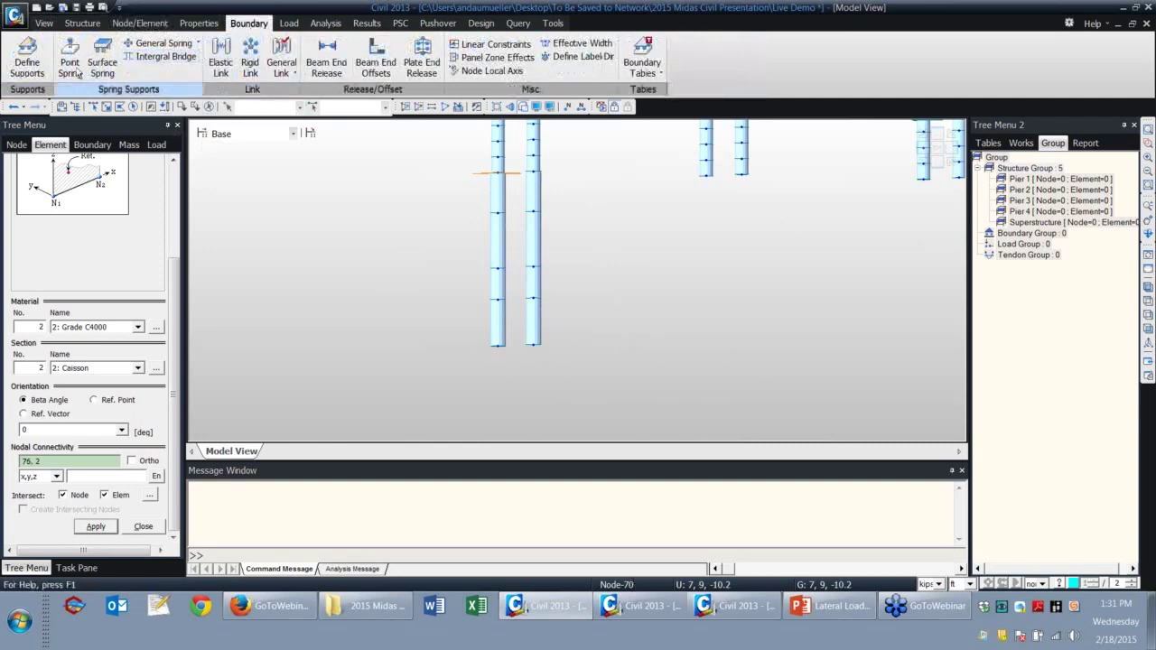
pyautogui.click(28, 62)
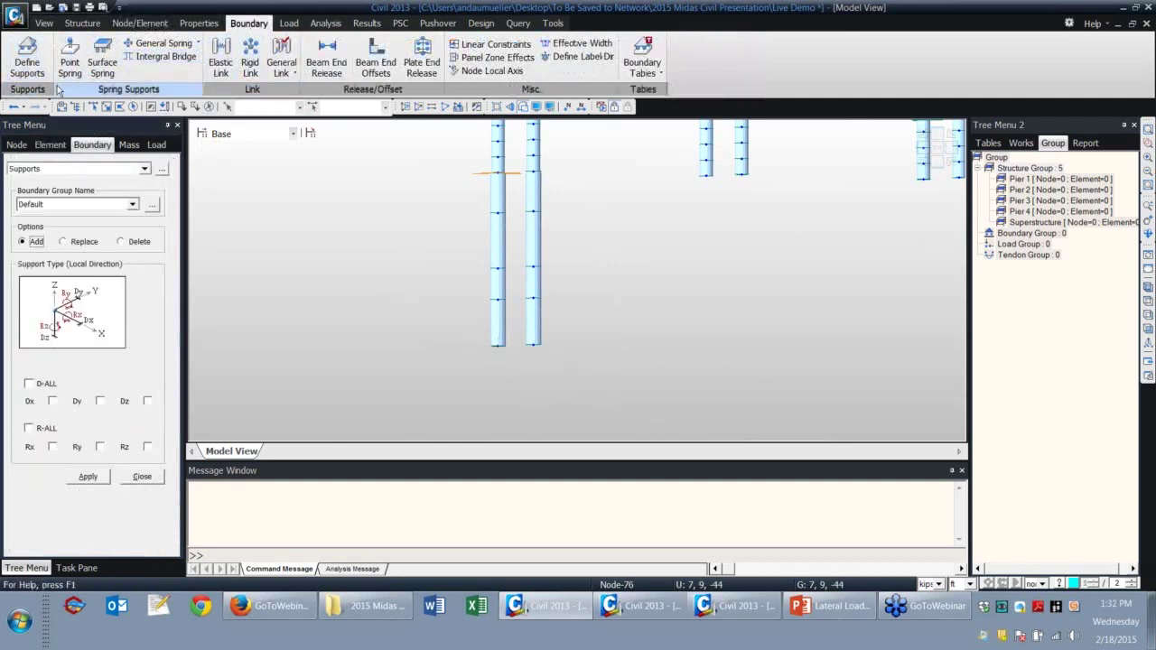
pyautogui.click(147, 401)
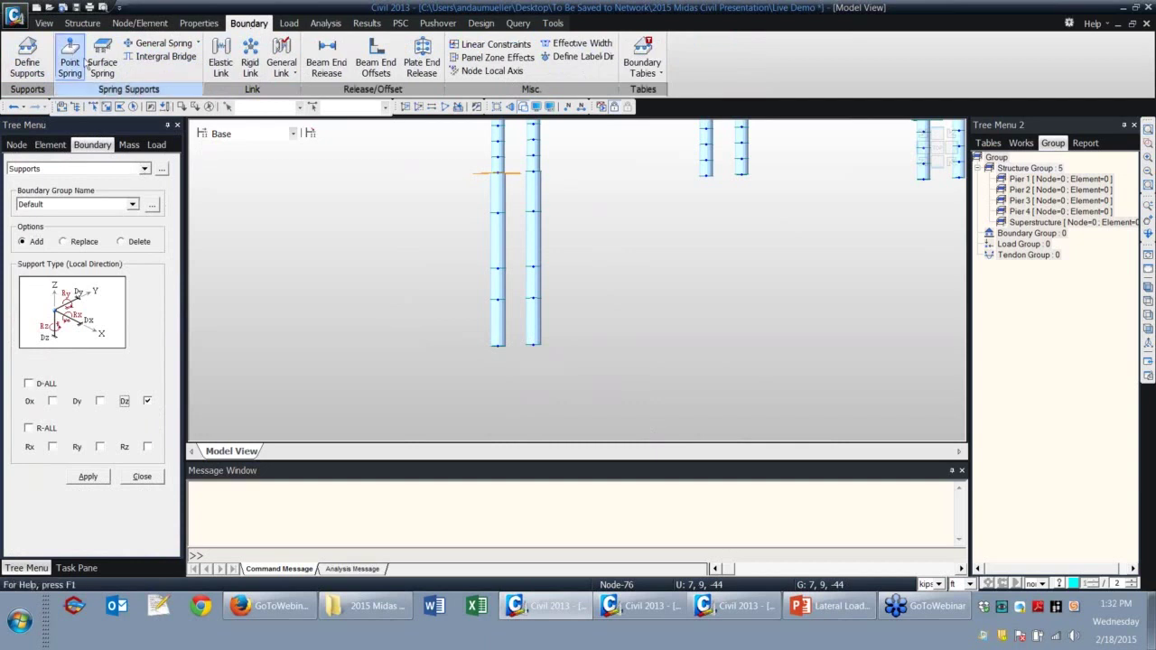
pyautogui.click(107, 107)
pyautogui.moveTo(491, 325); pyautogui.dragTo(587, 392)
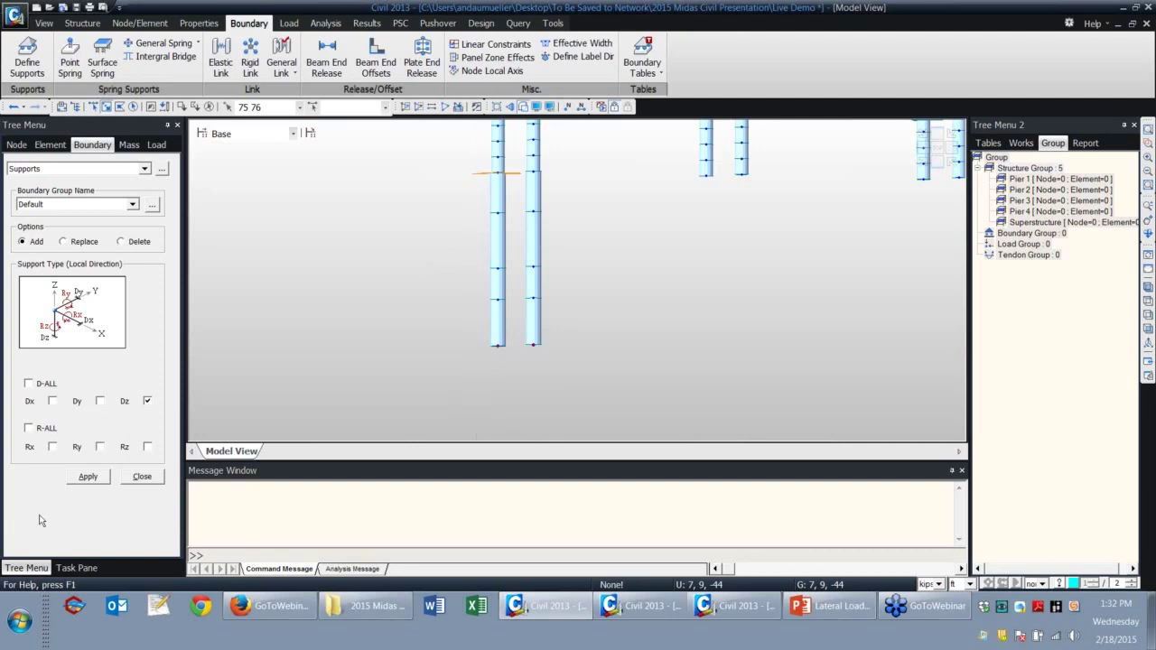
pyautogui.click(88, 476)
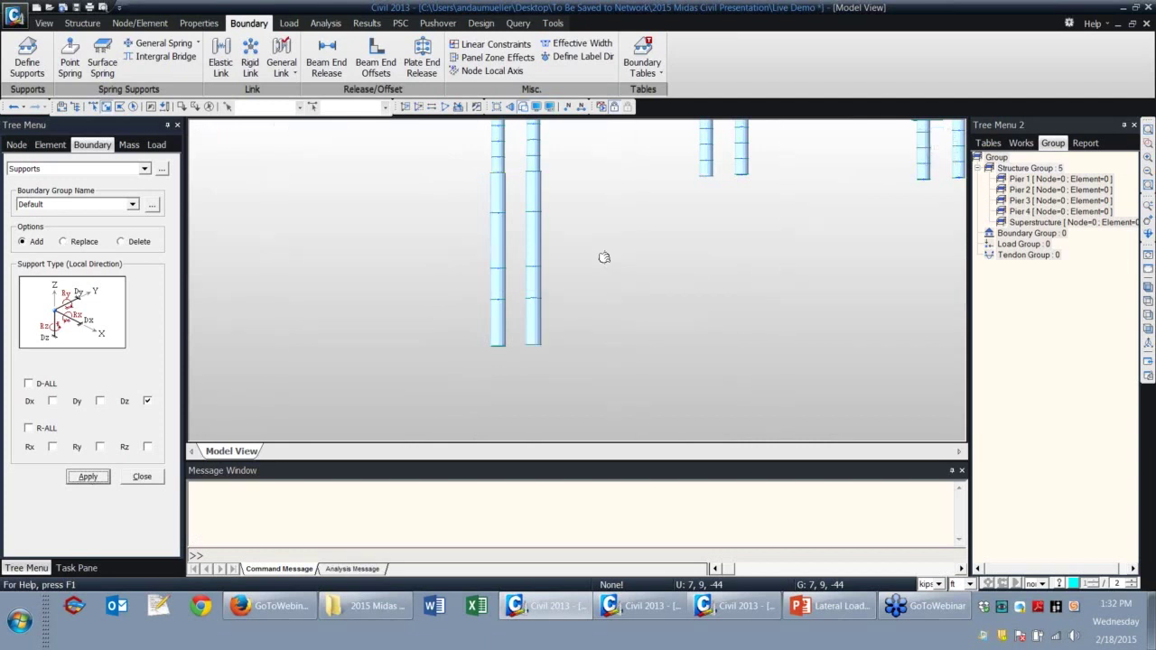
# Divide the first bent's topmost caisson segments into 4 equal parts and the pair of segments directly beneath them into 5.
pyautogui.scroll(5, 782, 258)
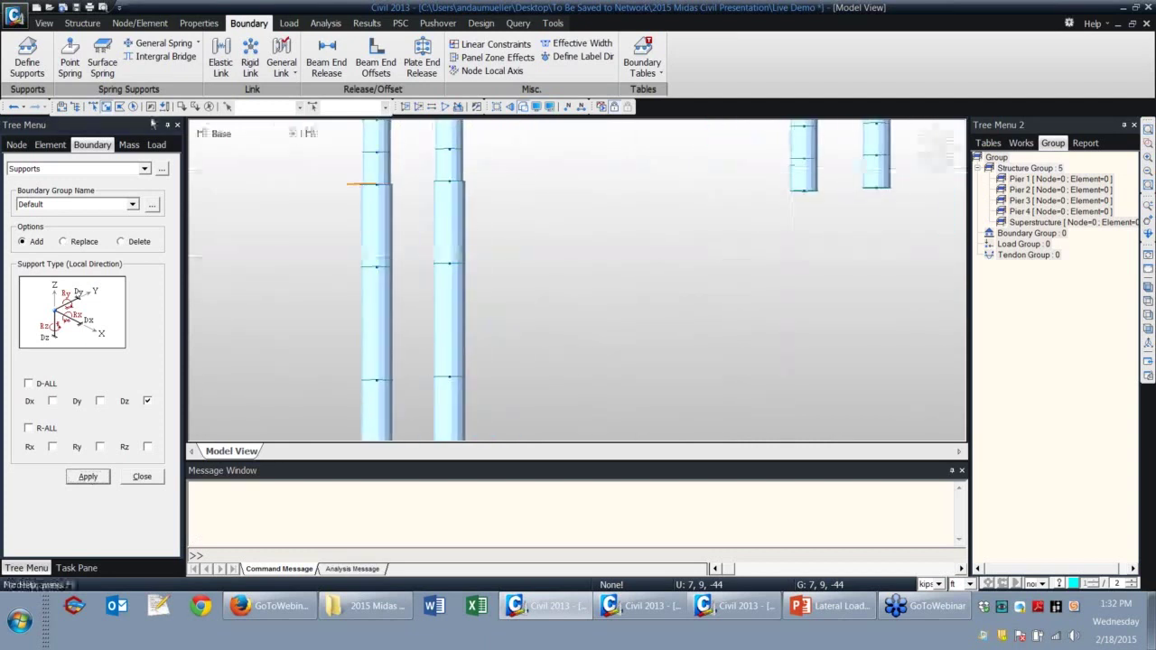
pyautogui.click(106, 106)
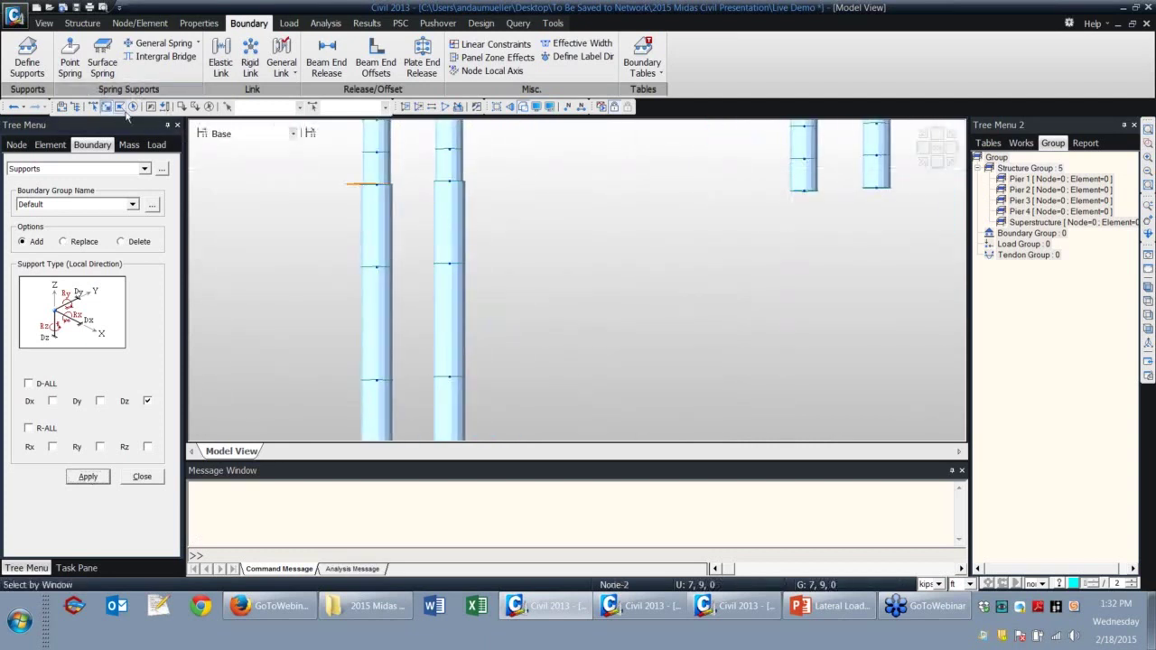
pyautogui.moveTo(323, 214); pyautogui.dragTo(488, 216)
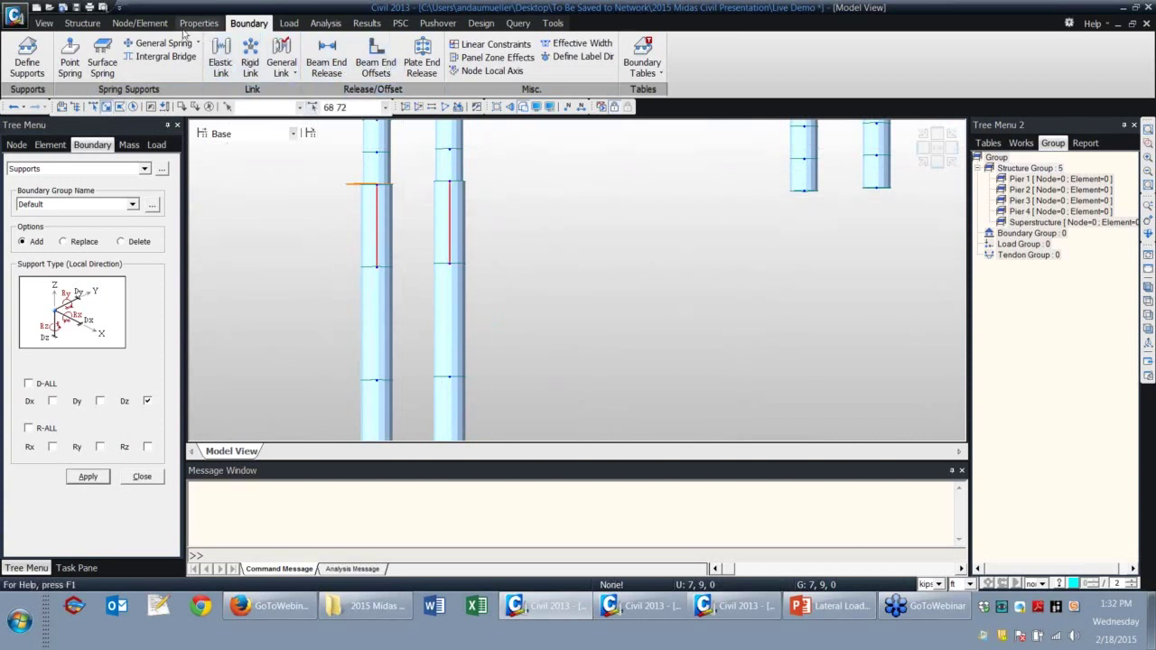
pyautogui.click(140, 23)
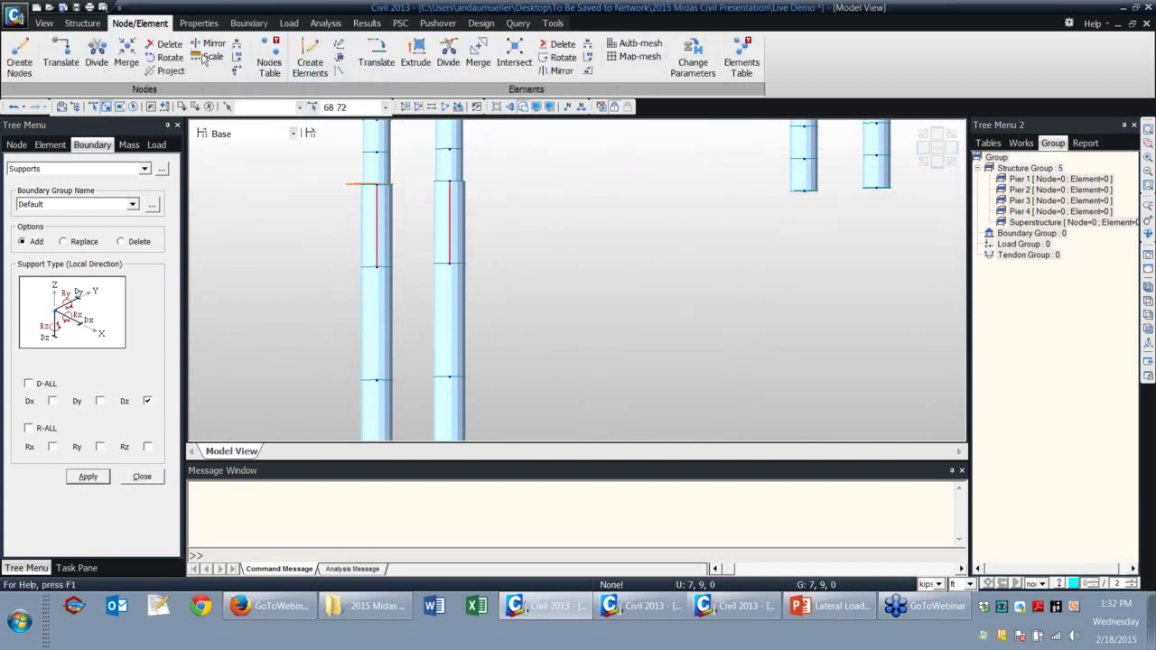
pyautogui.click(448, 62)
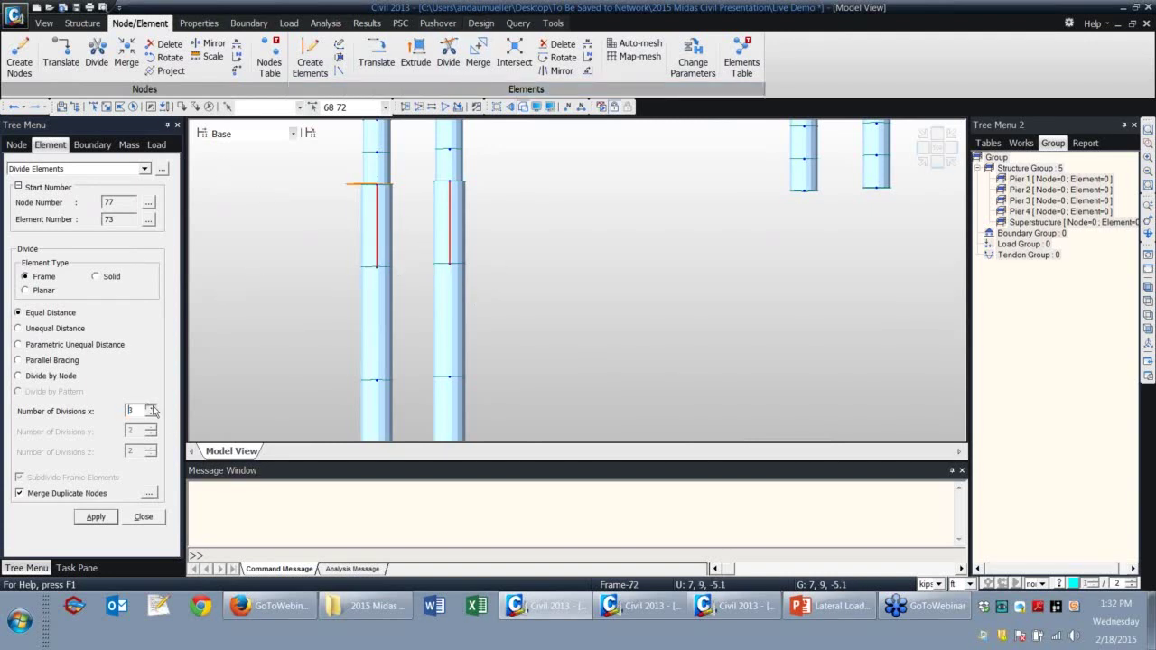
pyautogui.click(99, 519)
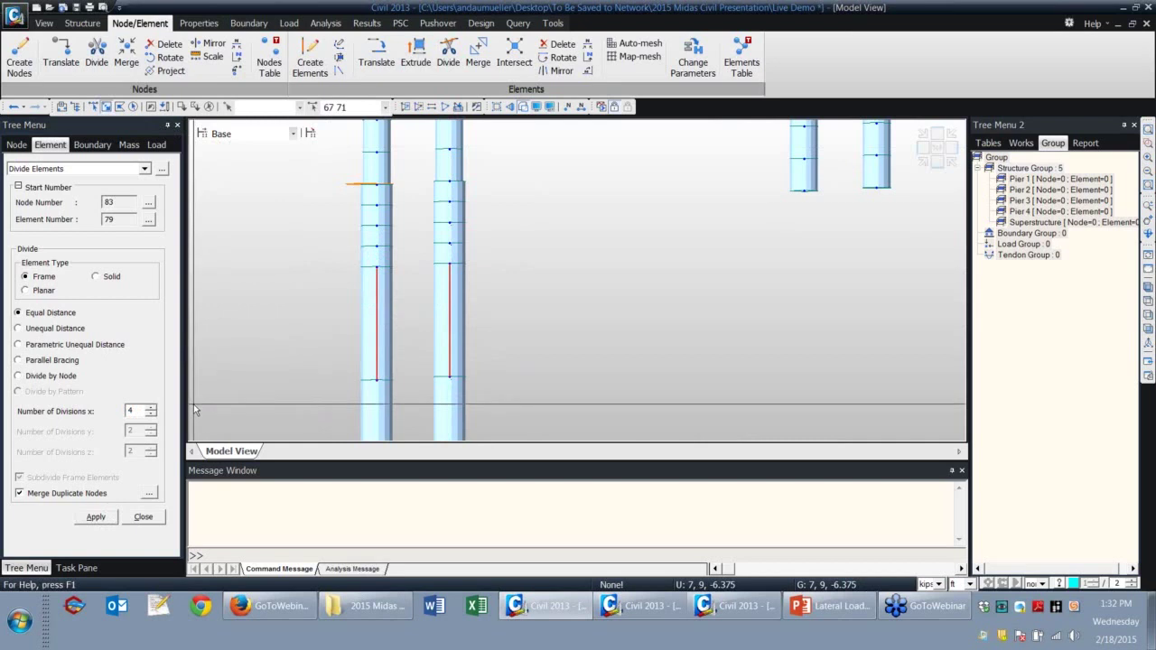
pyautogui.click(101, 519)
# Divide the third pair of caisson segments into 3 equal parts and the lowest pair into 4.
pyautogui.click(455, 271)
pyautogui.click(382, 276)
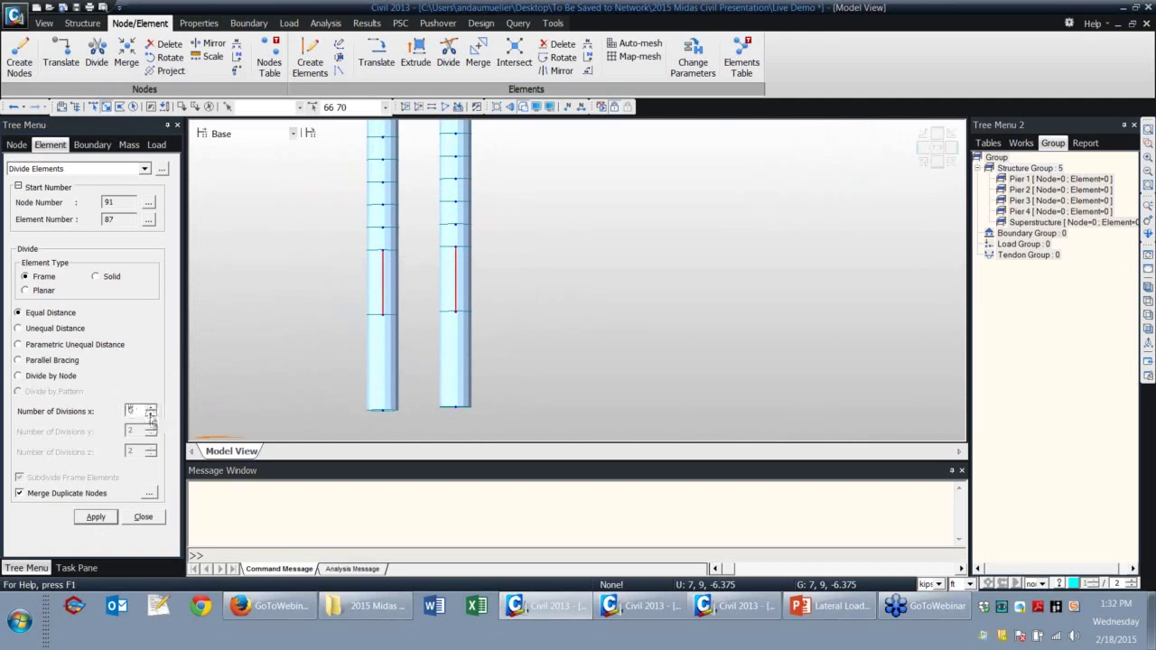
pyautogui.click(97, 517)
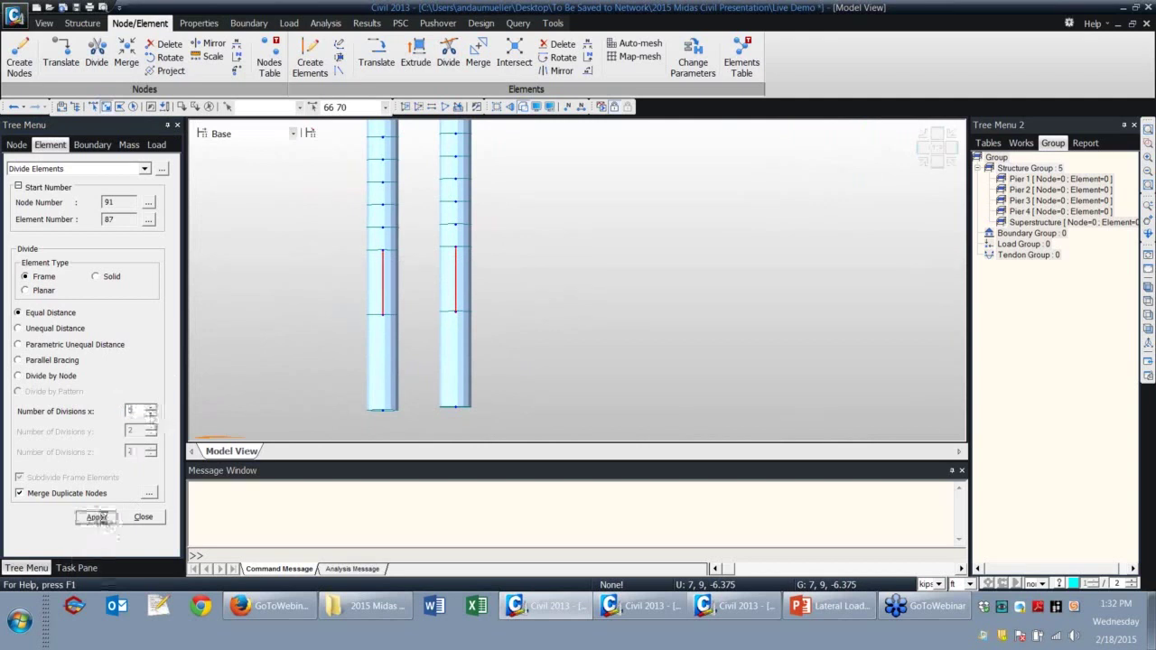
pyautogui.moveTo(350, 365); pyautogui.dragTo(188, 474)
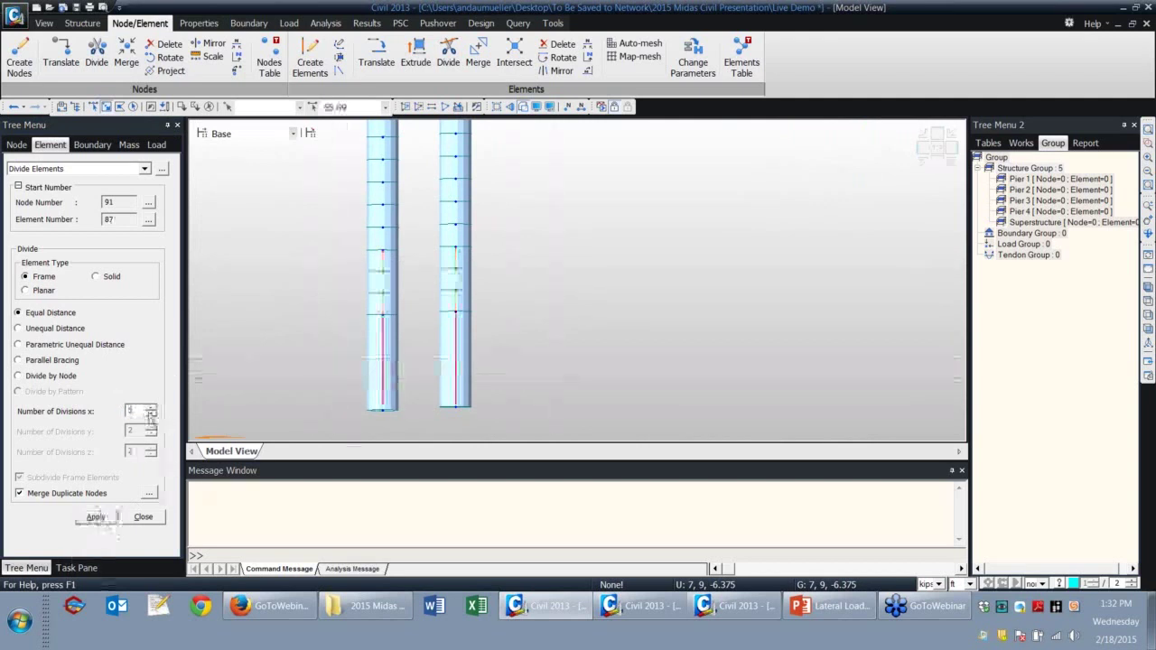
pyautogui.click(108, 521)
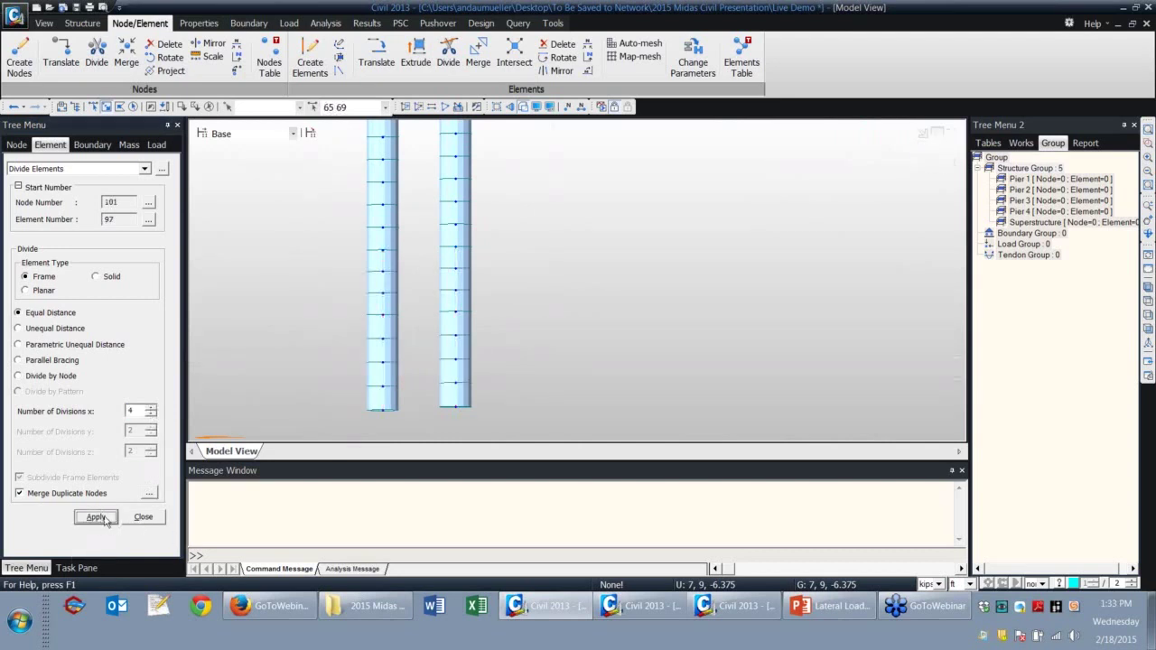
# Check the divided caissons of the first bent along their length and display the node numbers.
pyautogui.moveTo(537, 217); pyautogui.dragTo(555, 314, button='middle')
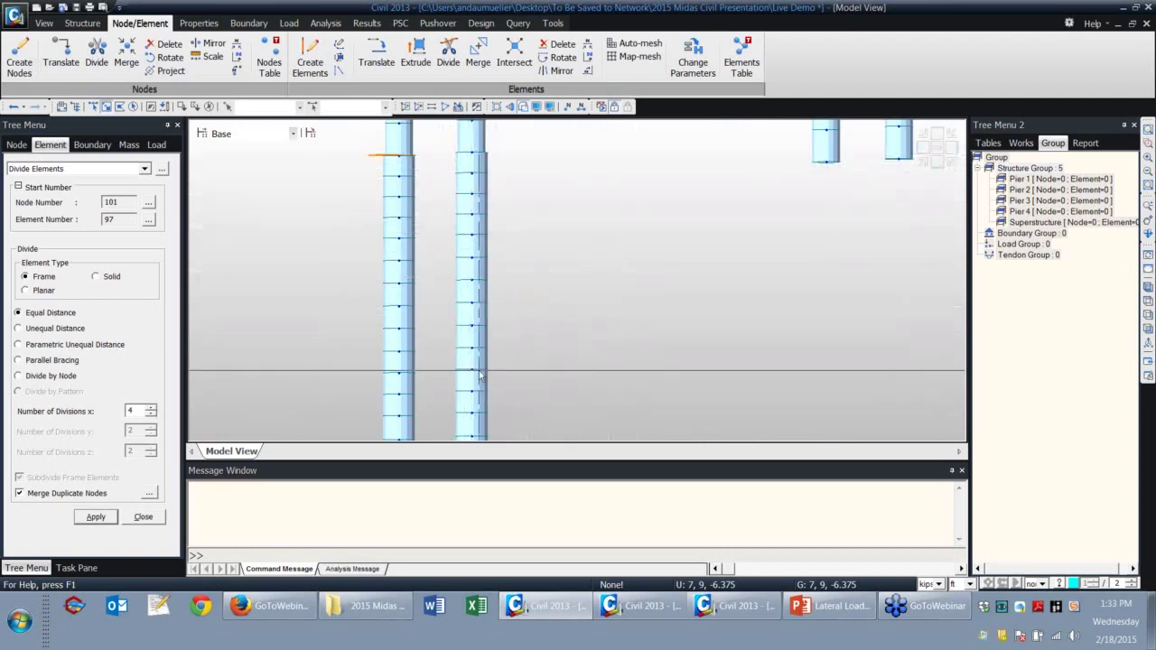
pyautogui.moveTo(509, 380); pyautogui.dragTo(515, 261, button='middle')
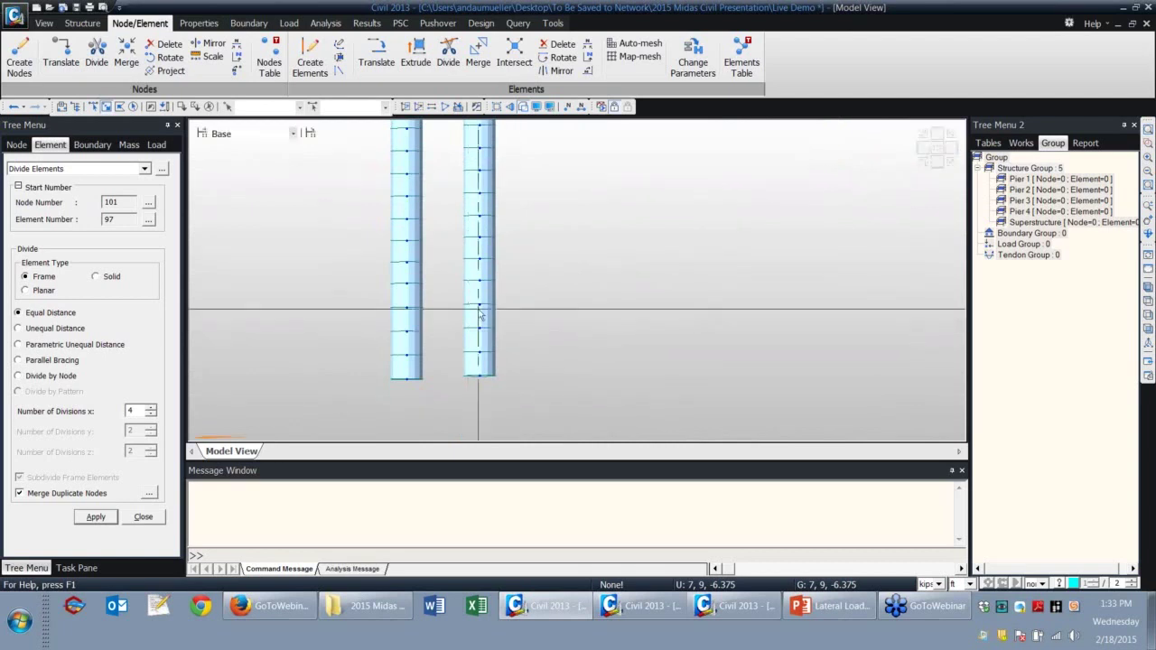
pyautogui.moveTo(530, 159); pyautogui.dragTo(550, 315, button='middle')
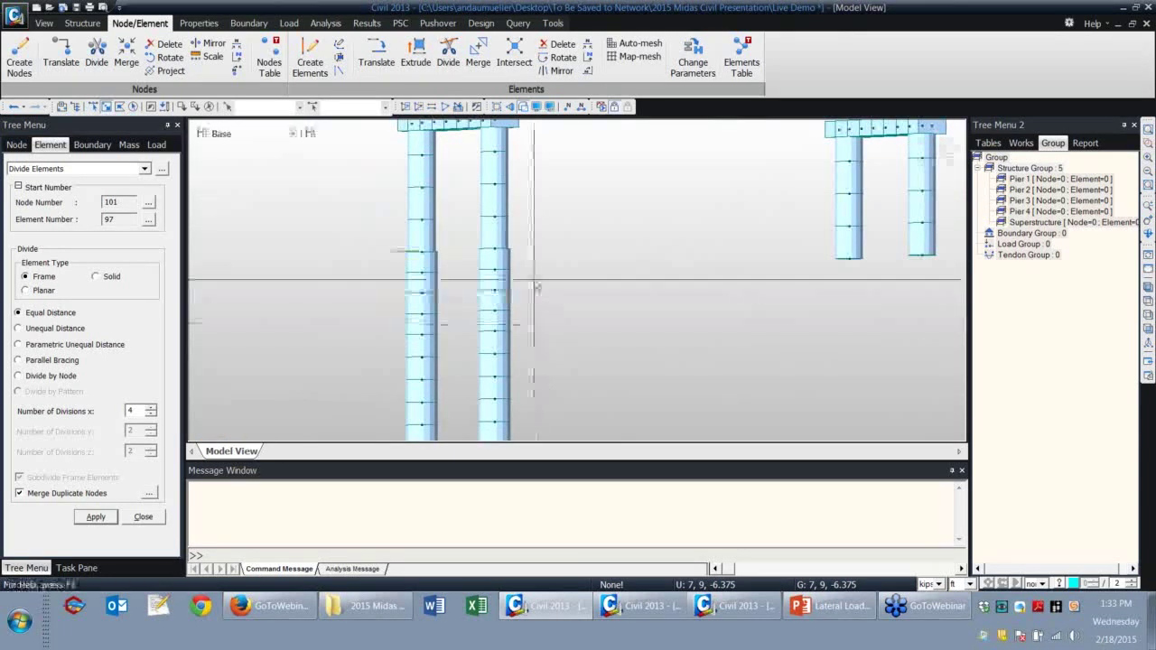
pyautogui.moveTo(515, 384); pyautogui.dragTo(497, 304, button='middle')
pyautogui.scroll(2, 506, 298)
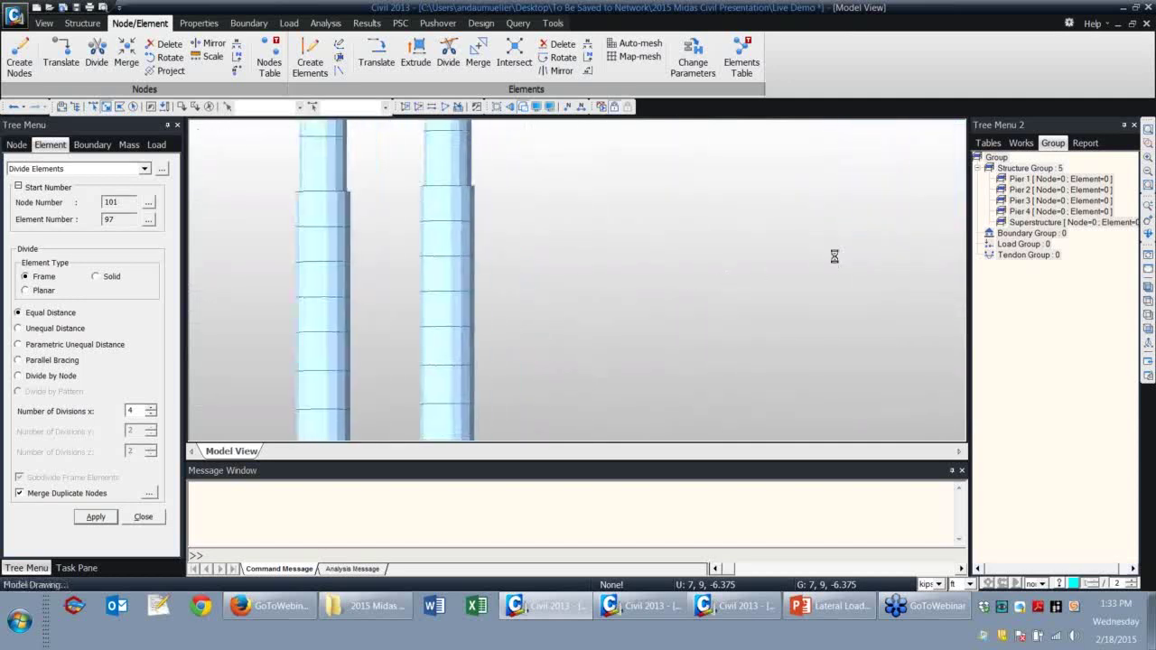
pyautogui.click(567, 106)
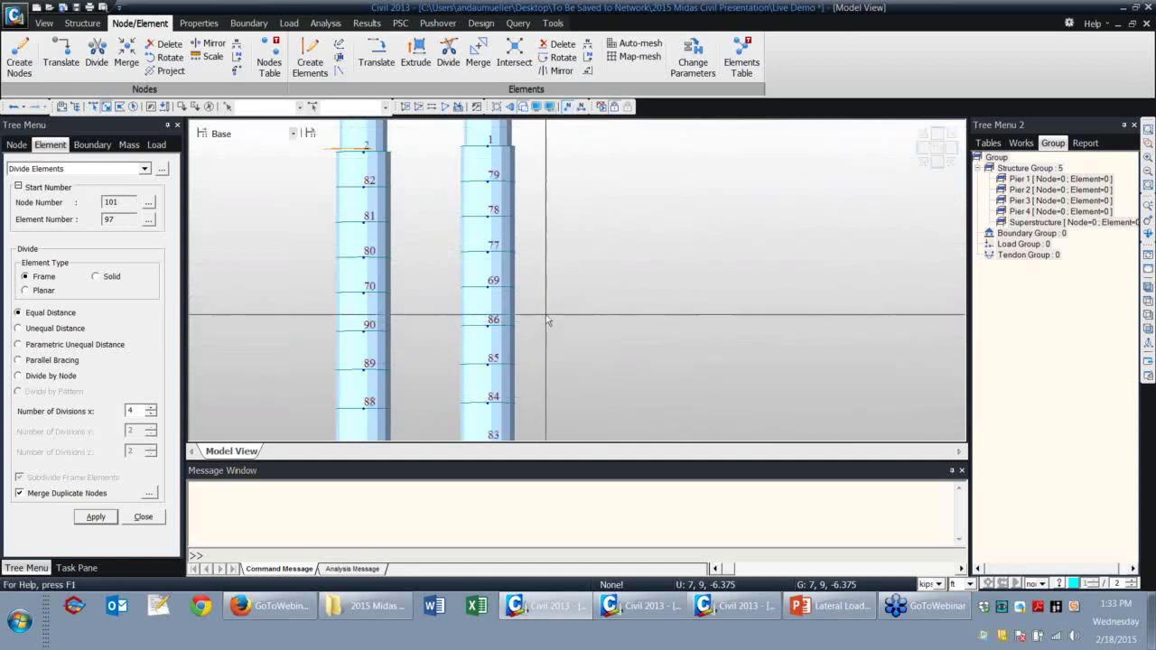
# Select the caisson elements between nodes 1 and 69 and nodes 2 and 70, and start Surface Spring Supports in the Default boundary group.
pyautogui.moveTo(571, 347); pyautogui.dragTo(598, 258, button='middle')
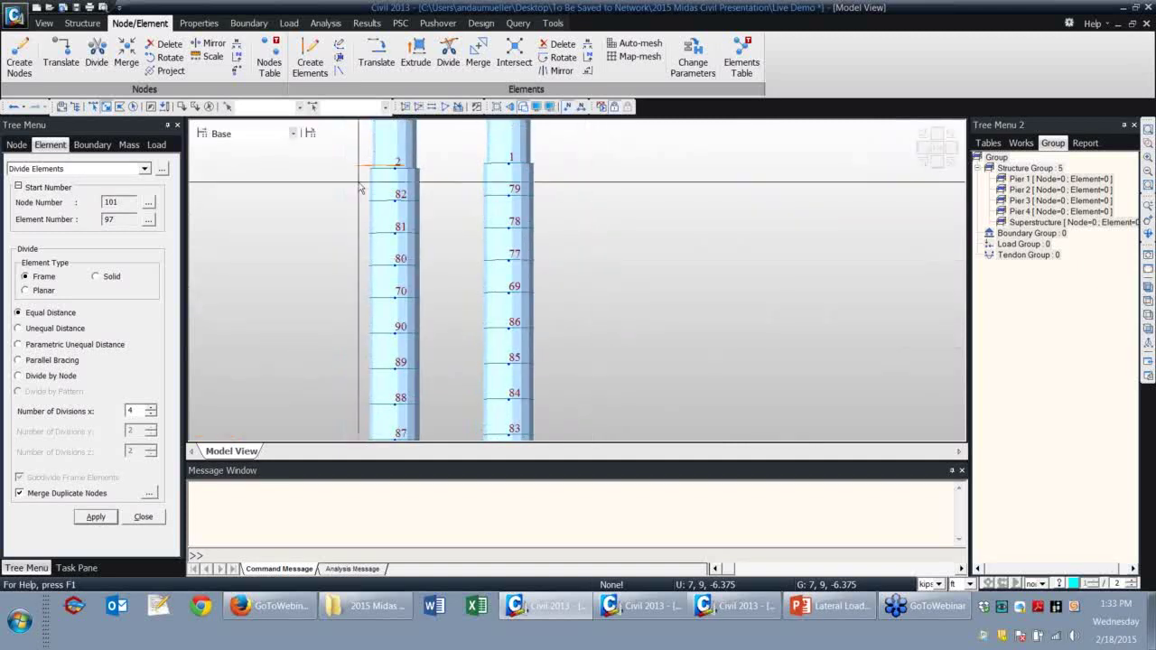
pyautogui.moveTo(580, 287); pyautogui.dragTo(361, 171)
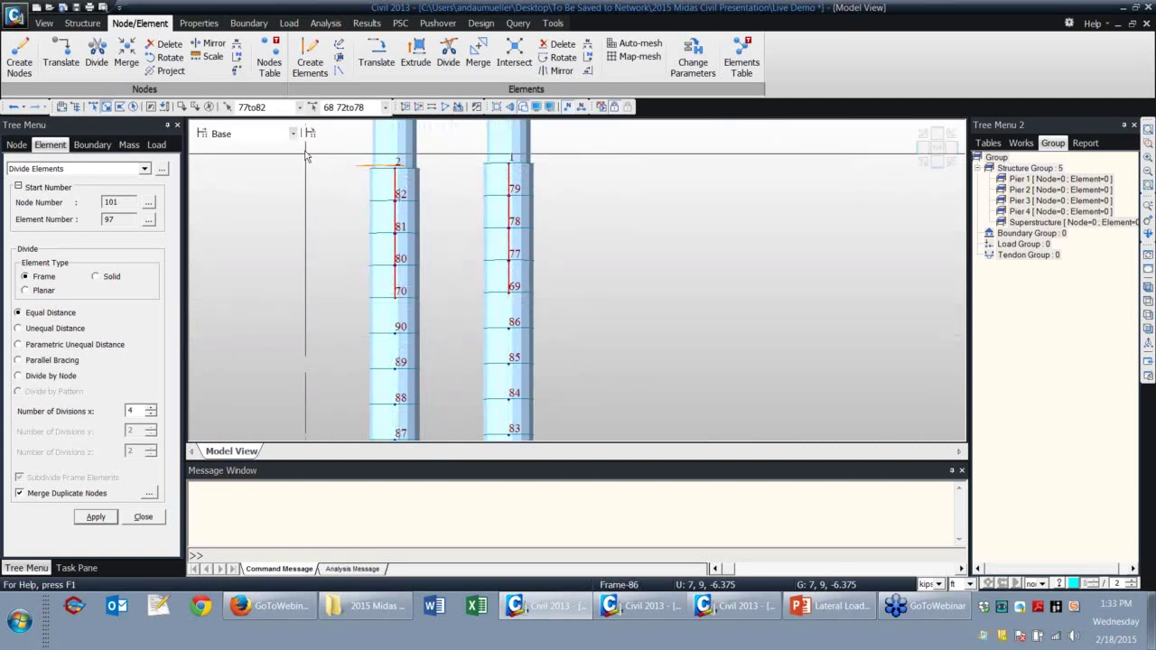
pyautogui.click(248, 22)
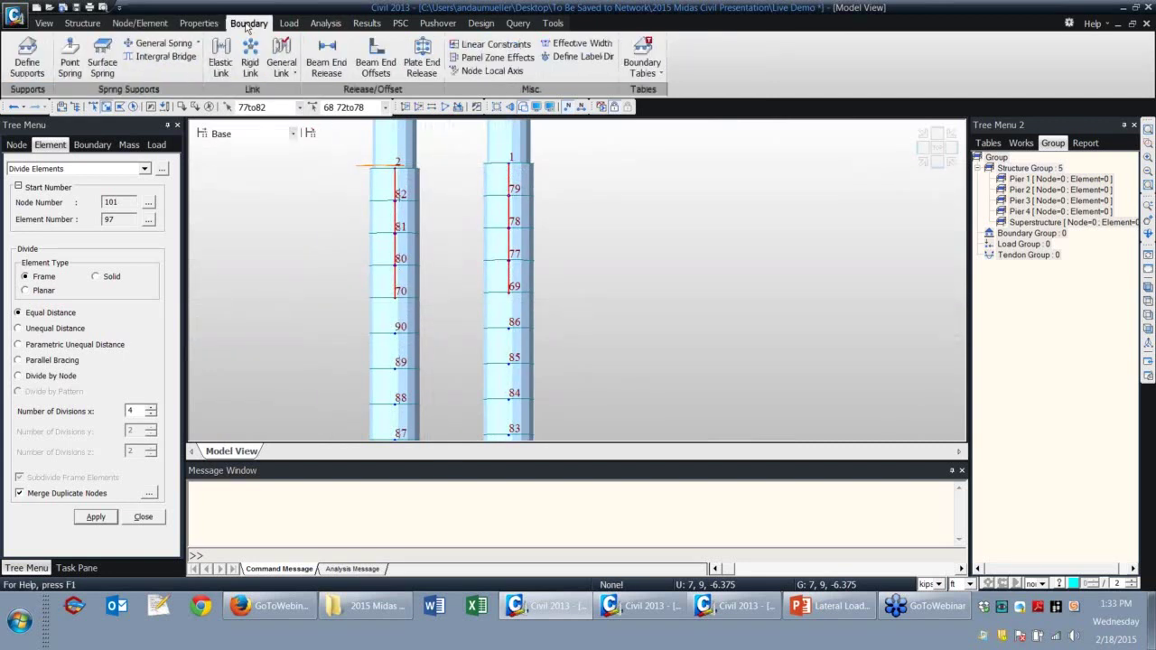
pyautogui.click(104, 68)
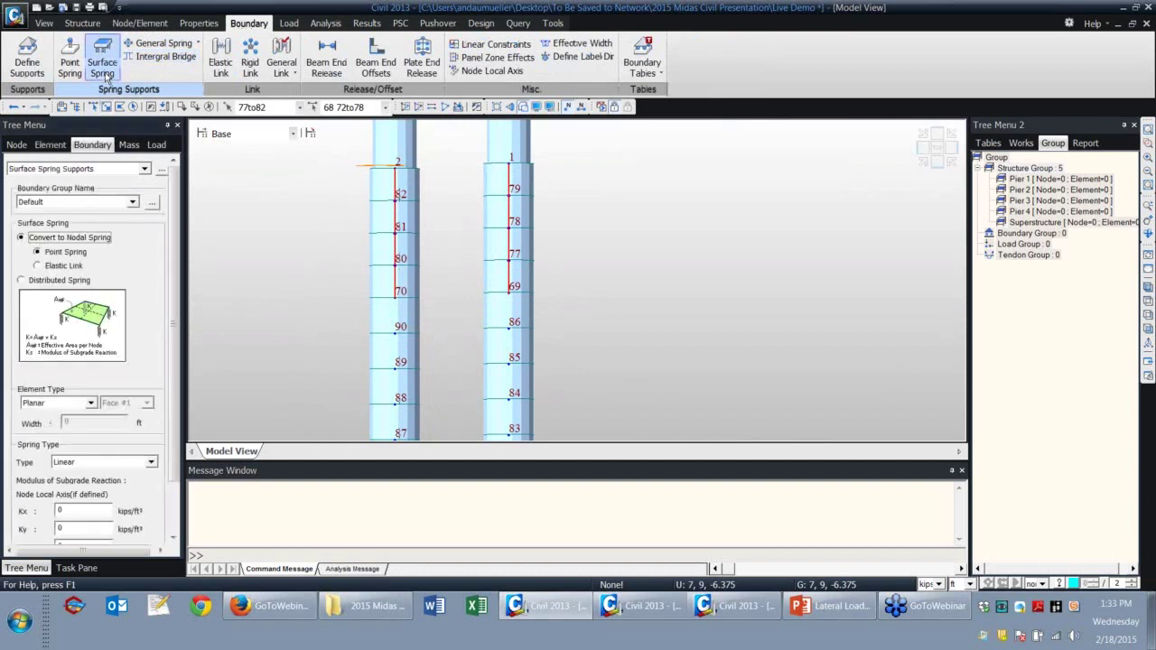
pyautogui.click(133, 204)
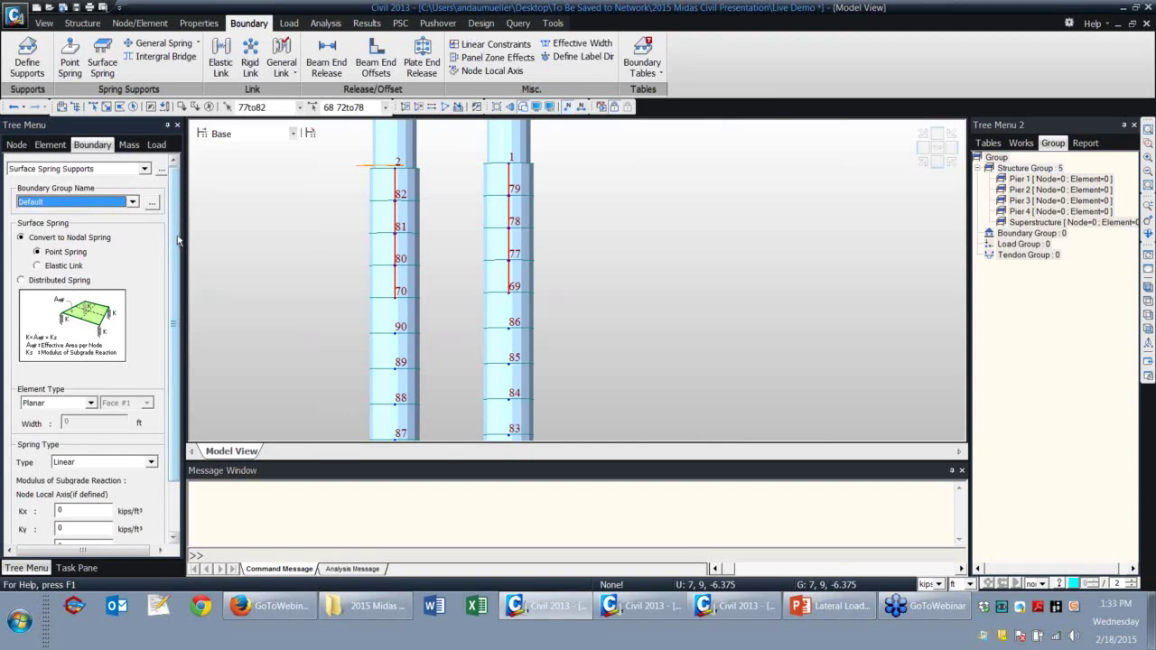
# Configure the surface springs as nodal point springs on Frame elements with a width of 4 ft and the Linear spring type.
pyautogui.scroll(-1, 174, 239)
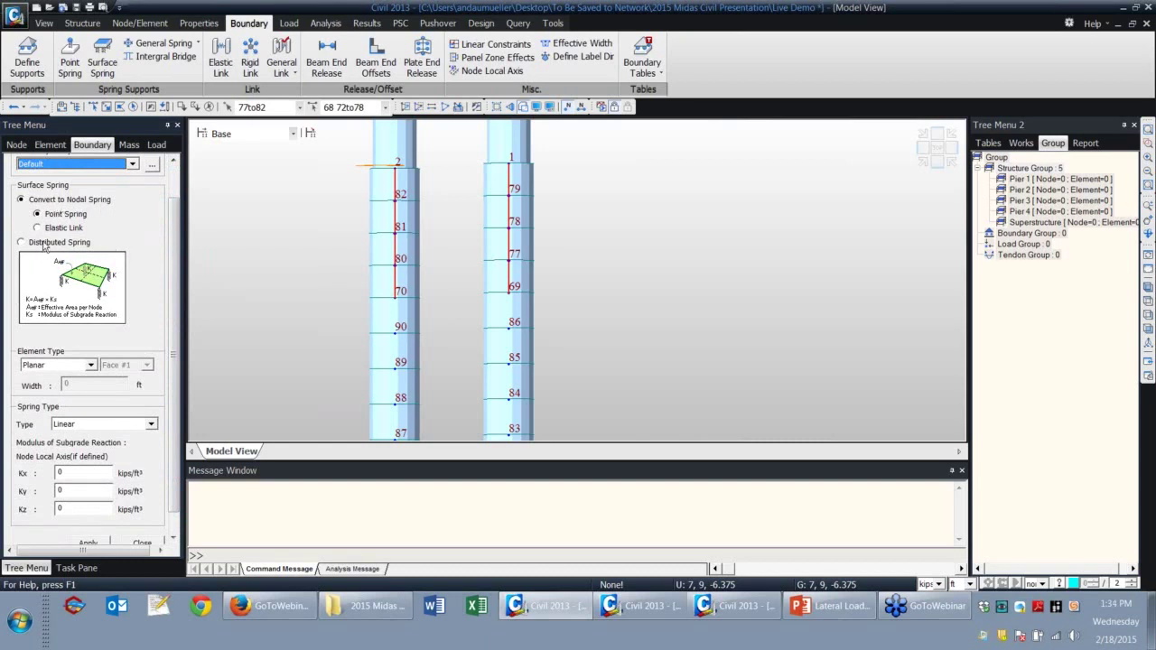
pyautogui.click(60, 215)
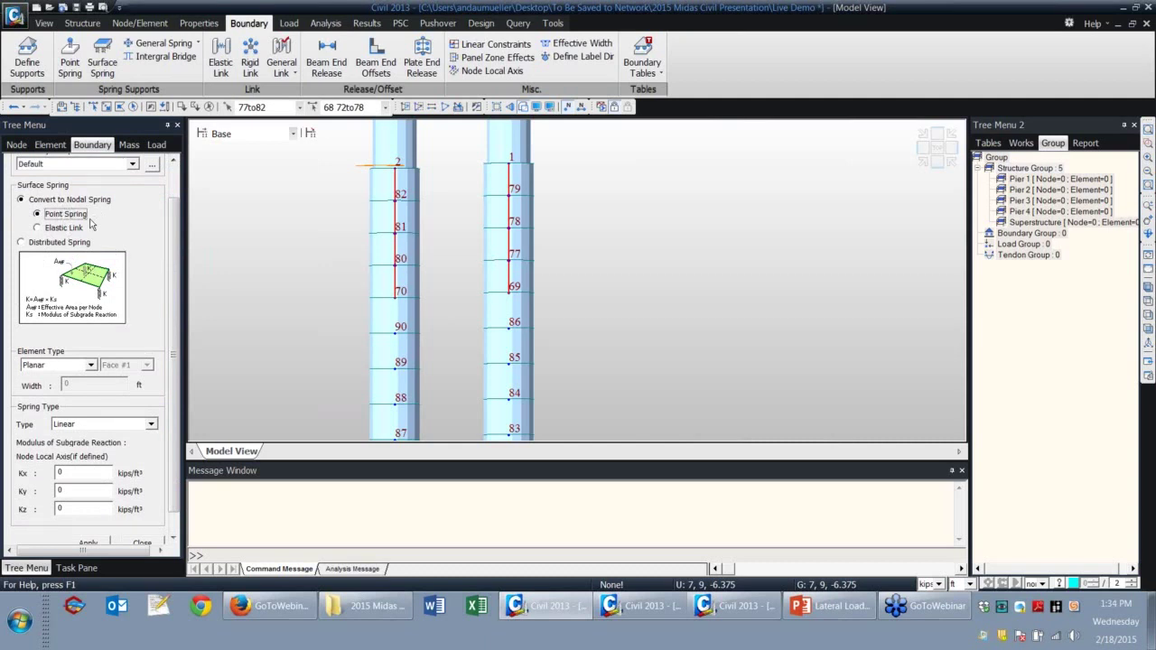
pyautogui.click(77, 229)
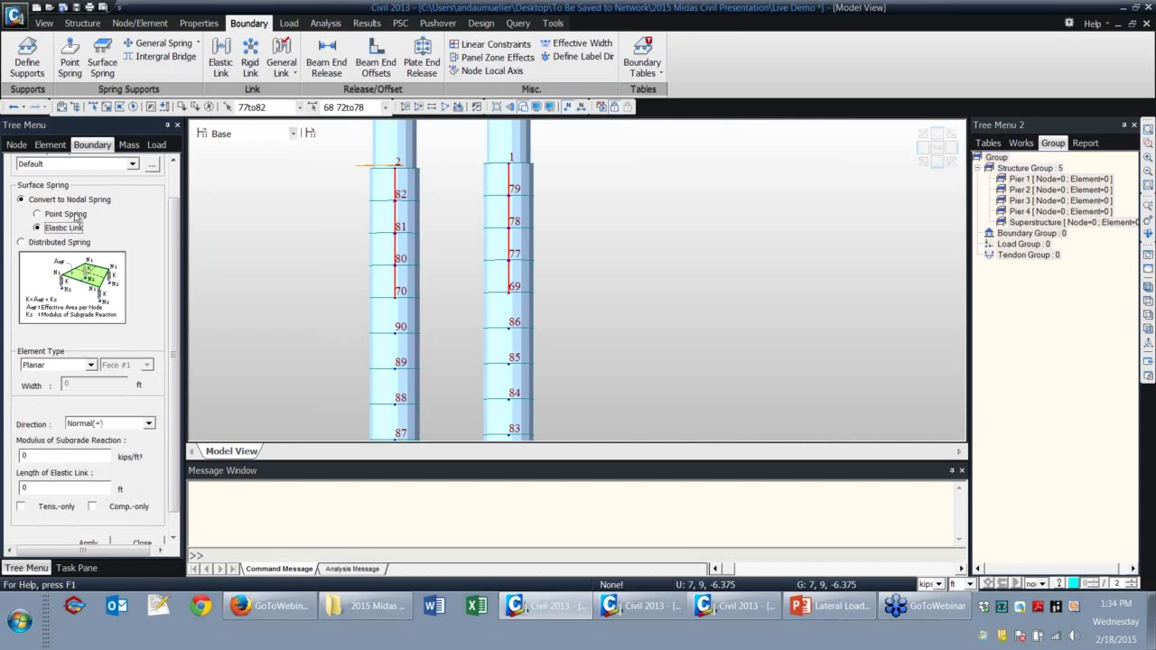
pyautogui.click(76, 216)
pyautogui.moveTo(174, 241); pyautogui.dragTo(80, 343)
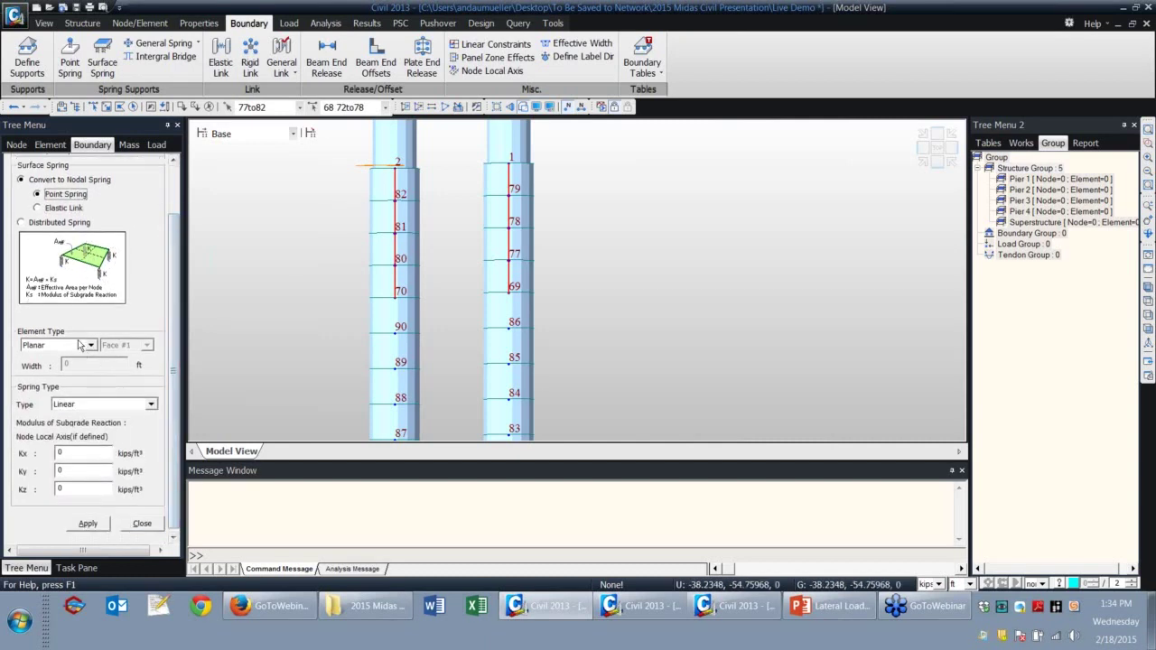
pyautogui.click(92, 345)
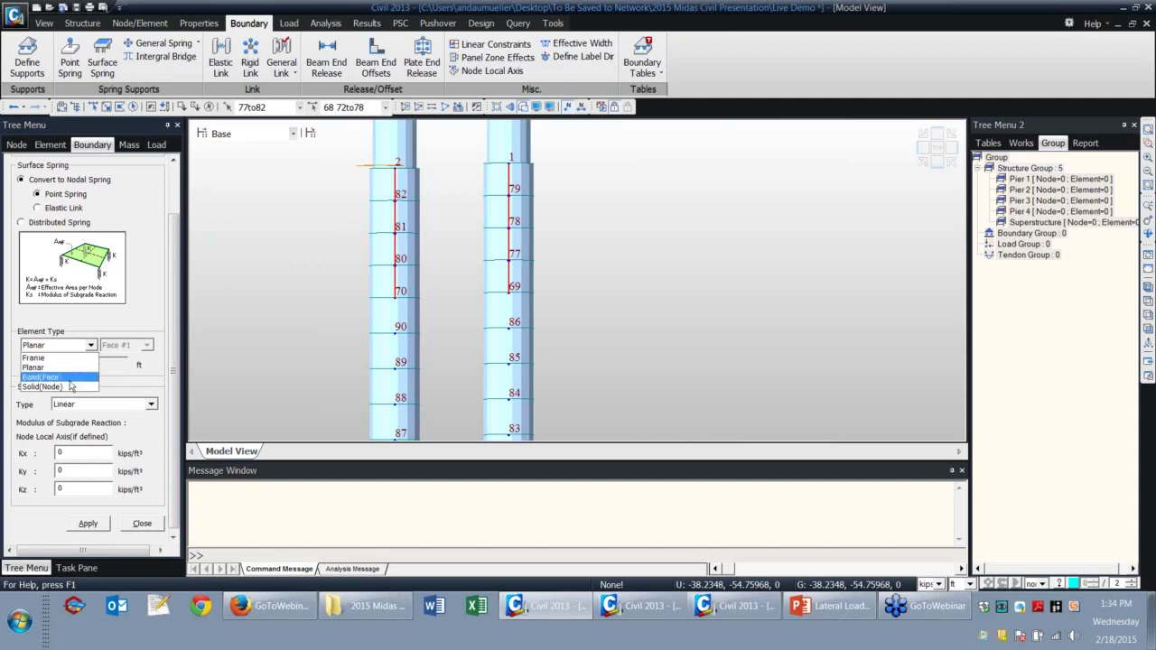
pyautogui.click(52, 358)
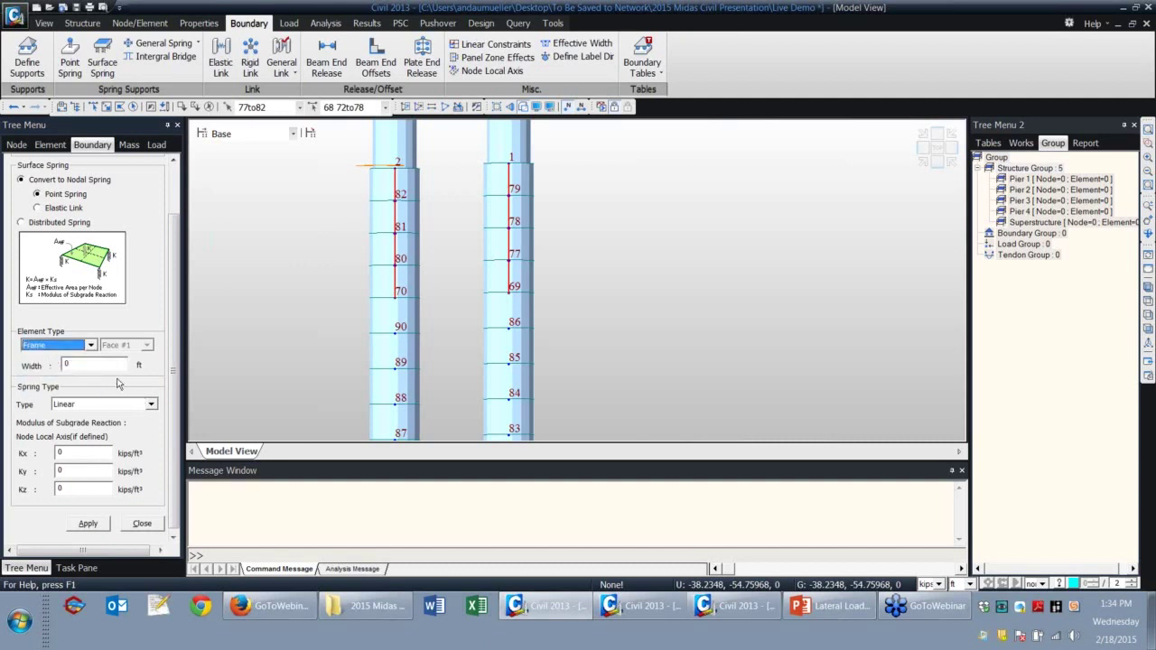
pyautogui.moveTo(93, 364); pyautogui.dragTo(56, 365)
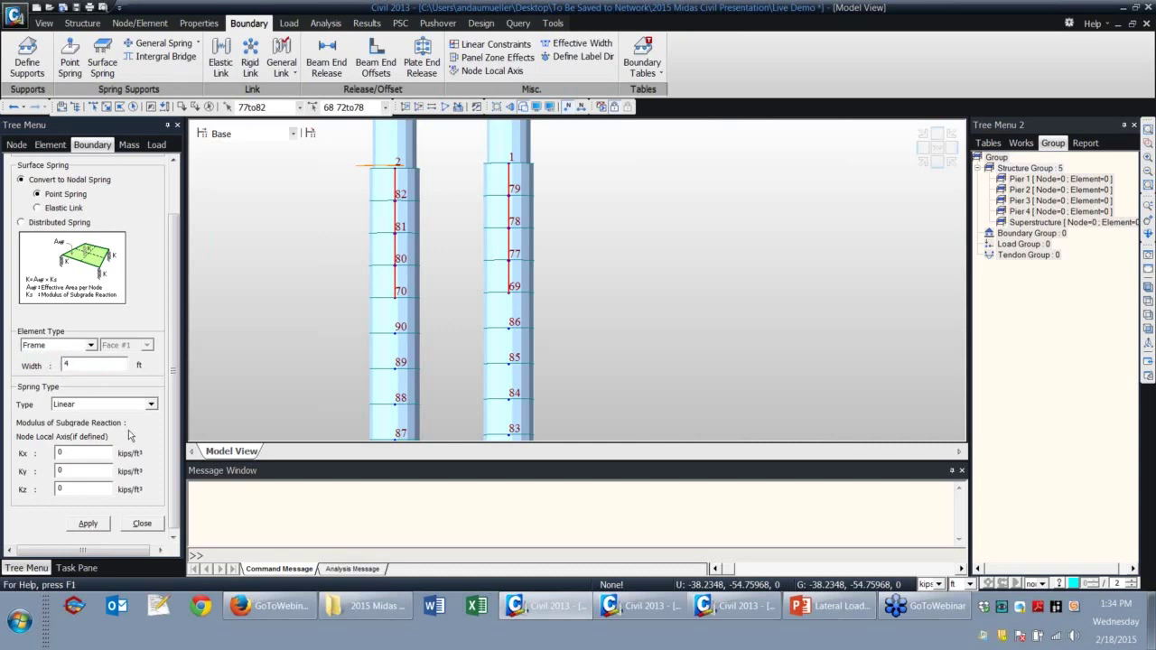
pyautogui.click(152, 404)
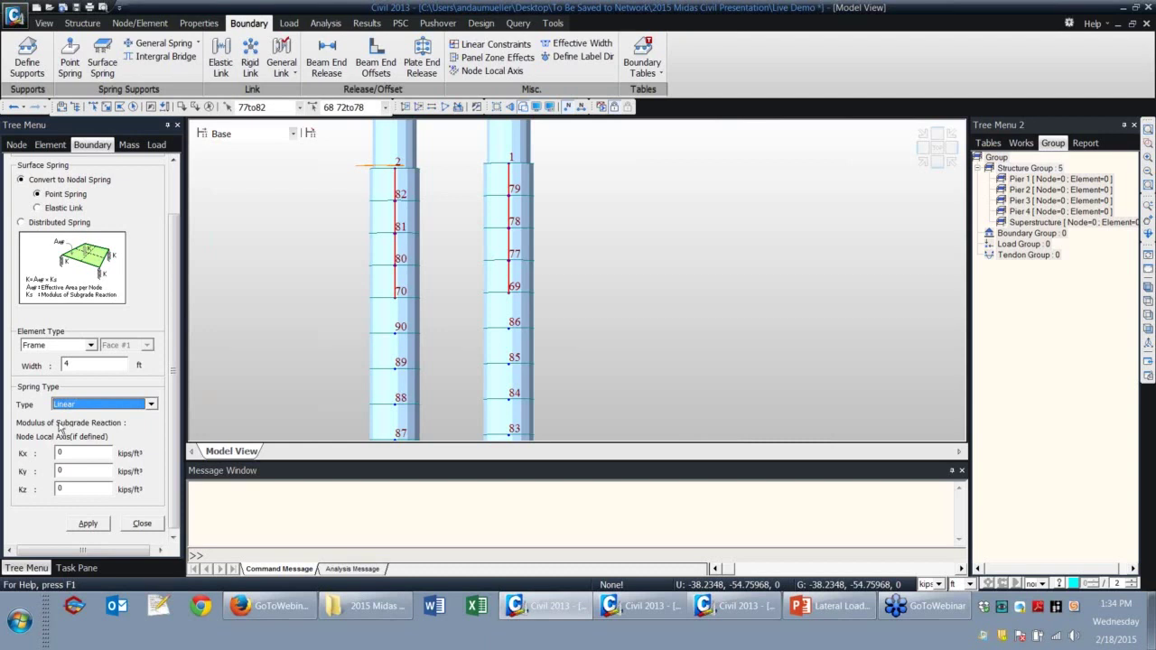
# Change the model's force unit to lbf and its length unit to in for entering the subgrade moduli.
pyautogui.click(70, 452)
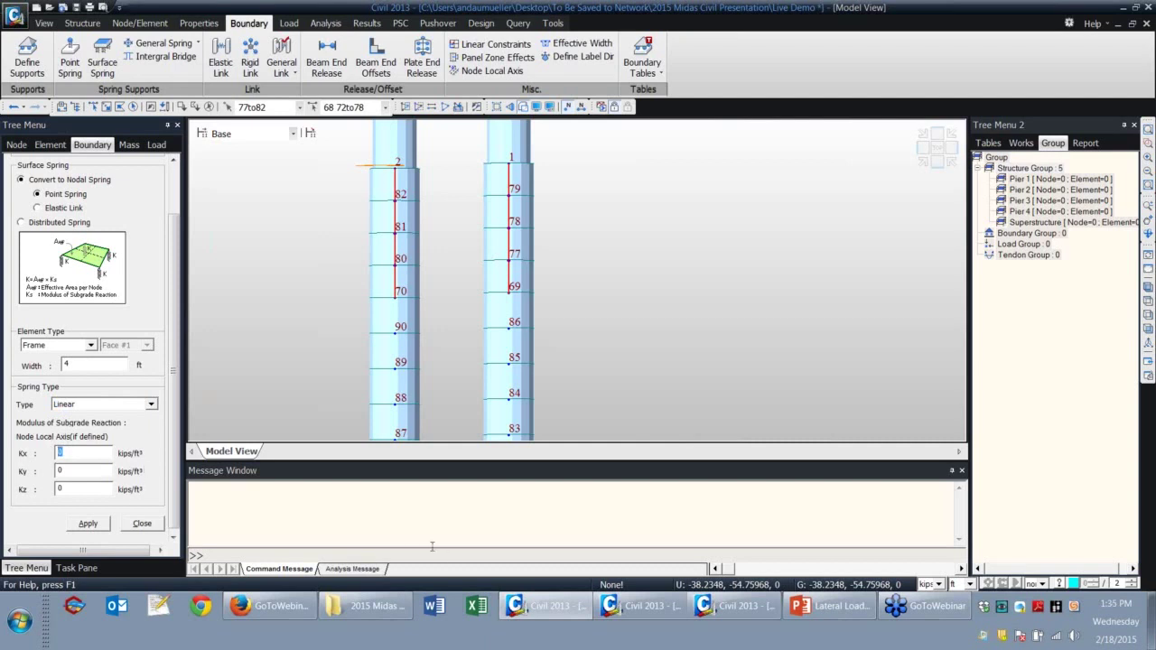
pyautogui.click(939, 584)
pyautogui.click(928, 621)
pyautogui.click(968, 584)
pyautogui.click(957, 617)
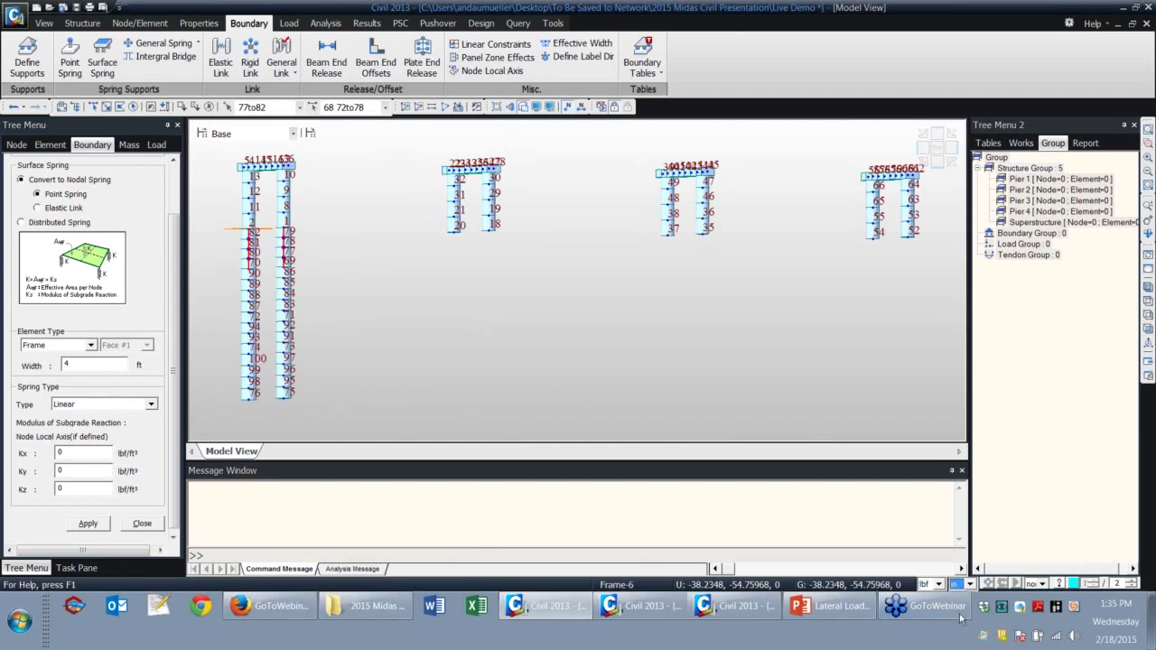
# Apply linear surface springs with Kx and Ky of 500 lbf/in³ to the selected caisson elements from nodes 1 and 2 down to 69 and 70.
pyautogui.scroll(5, 343, 339)
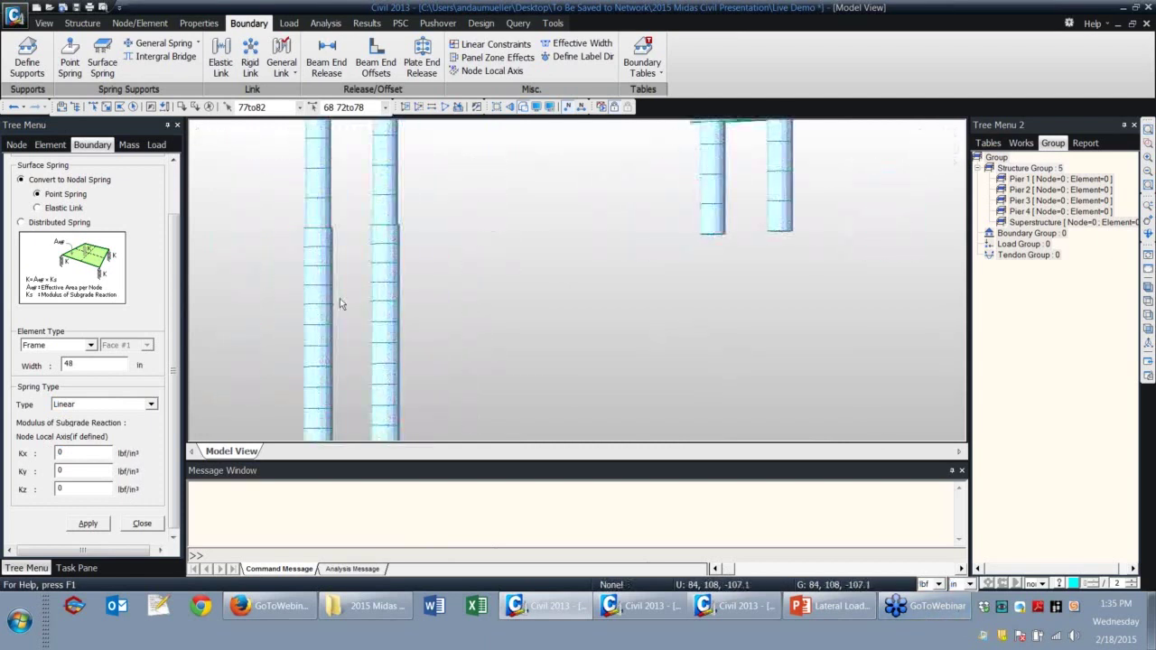
pyautogui.moveTo(341, 303); pyautogui.dragTo(767, 294, button='middle')
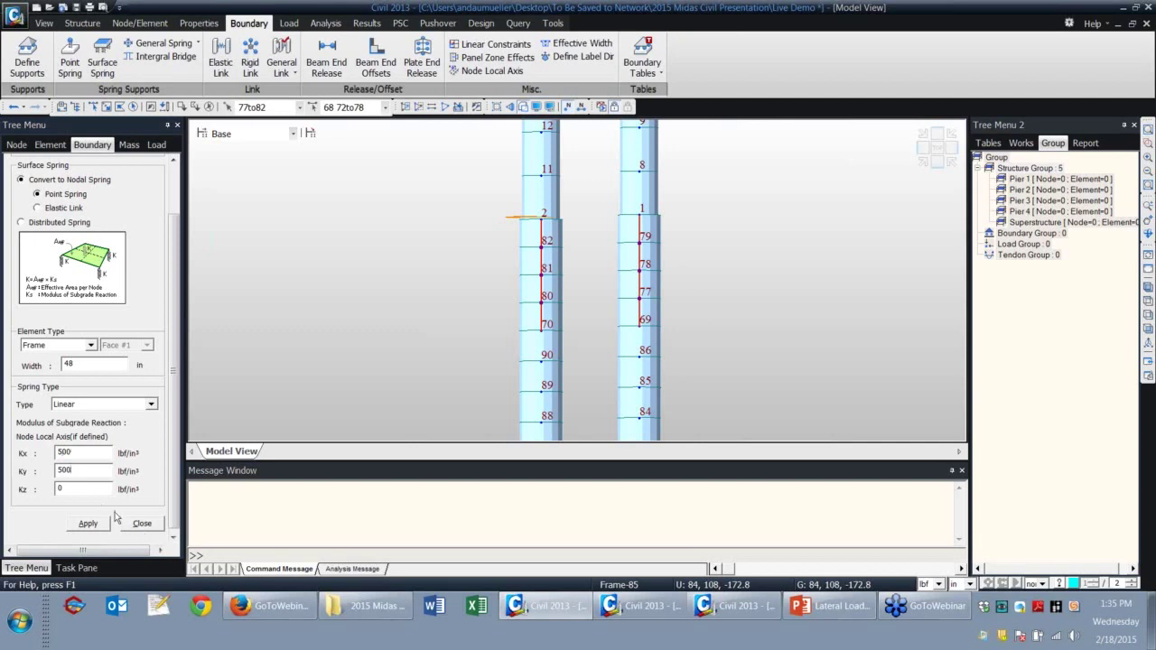
pyautogui.click(88, 525)
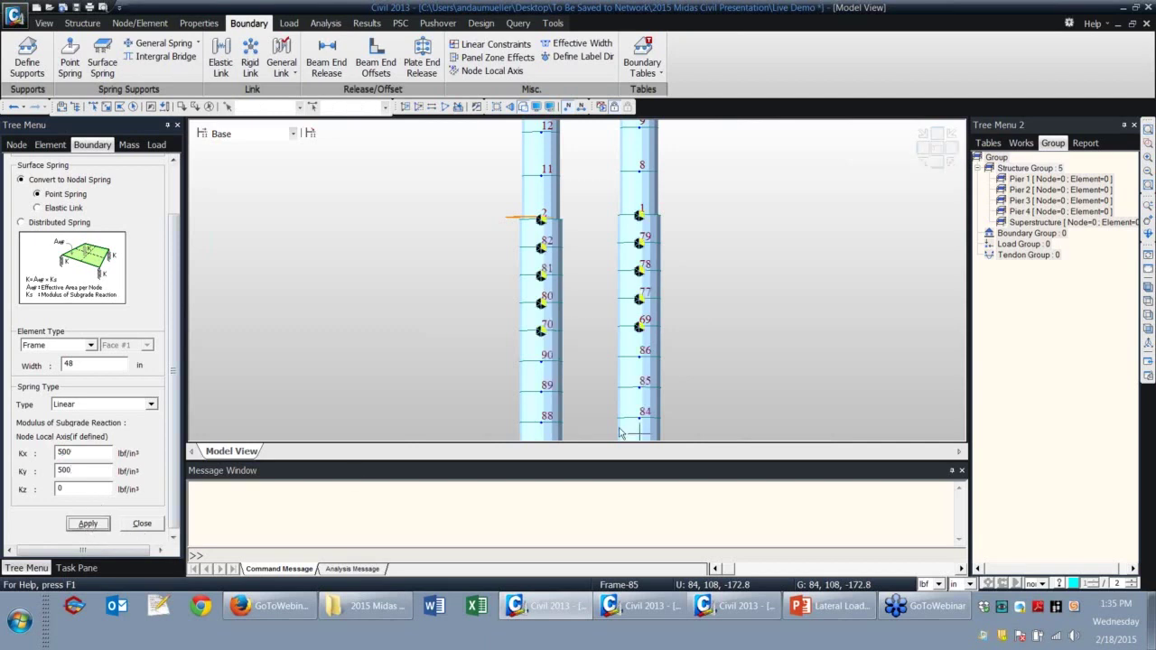
# Apply surface springs with Kx and Ky of 100 lbf/in³ to the caisson elements between nodes 69 and 71 and nodes 70 and 72.
pyautogui.moveTo(690, 378); pyautogui.dragTo(601, 297, button='middle')
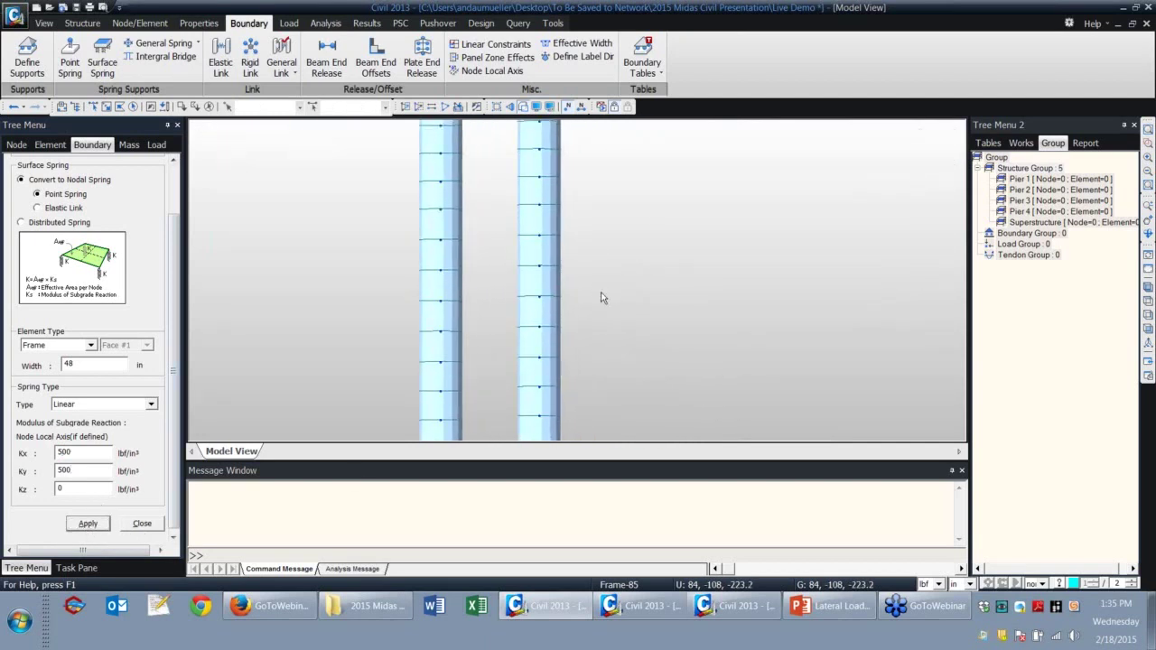
pyautogui.click(106, 107)
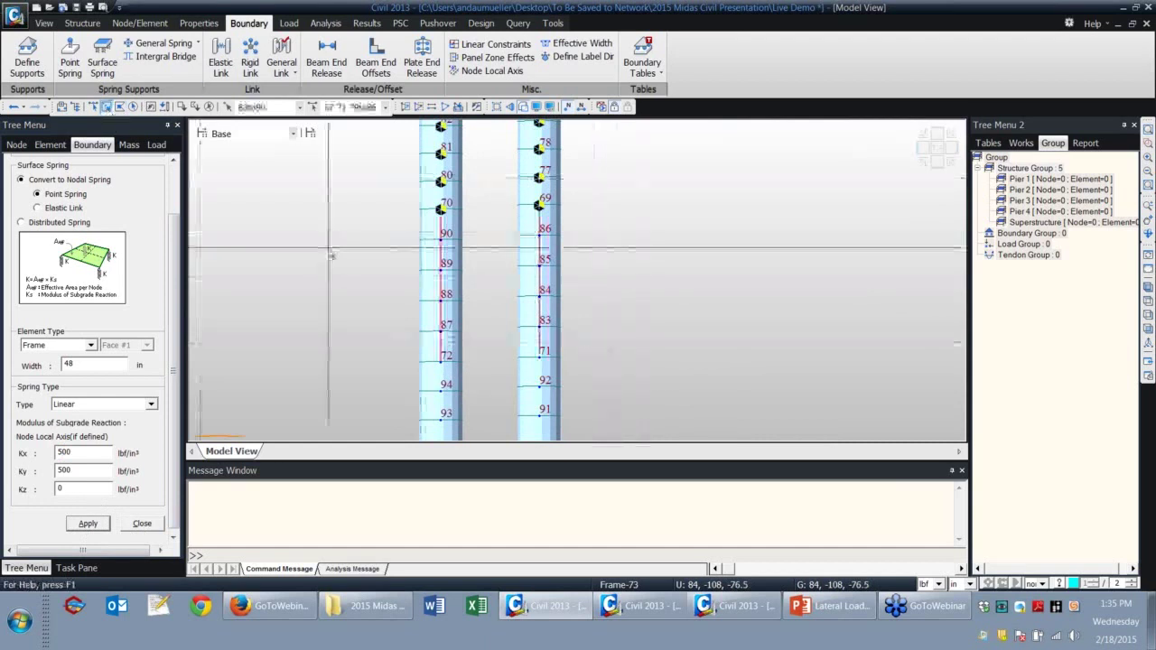
pyautogui.moveTo(328, 265); pyautogui.dragTo(282, 341)
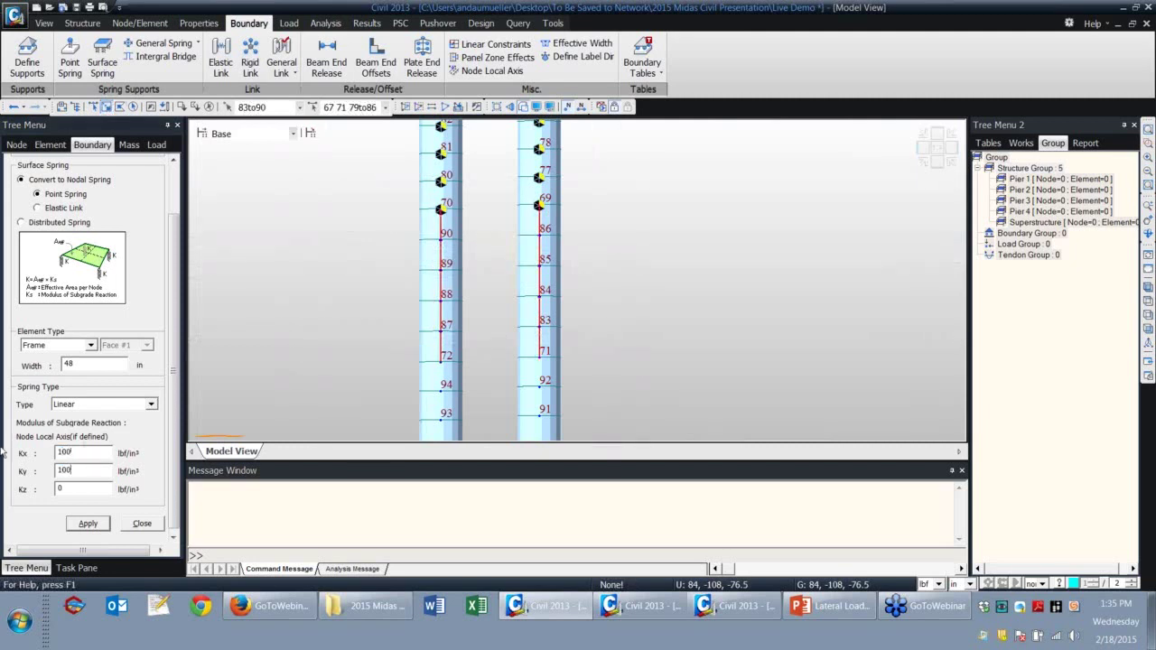
pyautogui.click(88, 524)
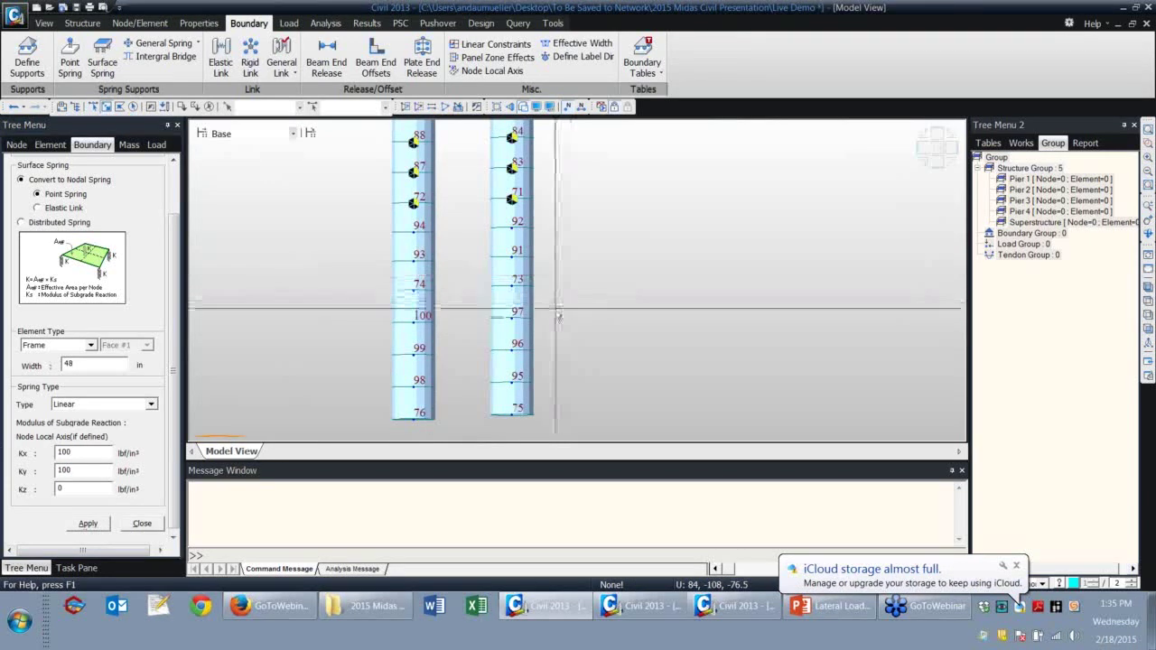
# Apply surface springs with Kx and Ky of 500 lbf/in³ to the caisson elements between nodes 71 and 73 and nodes 72 and 74.
pyautogui.moveTo(549, 282); pyautogui.dragTo(360, 217)
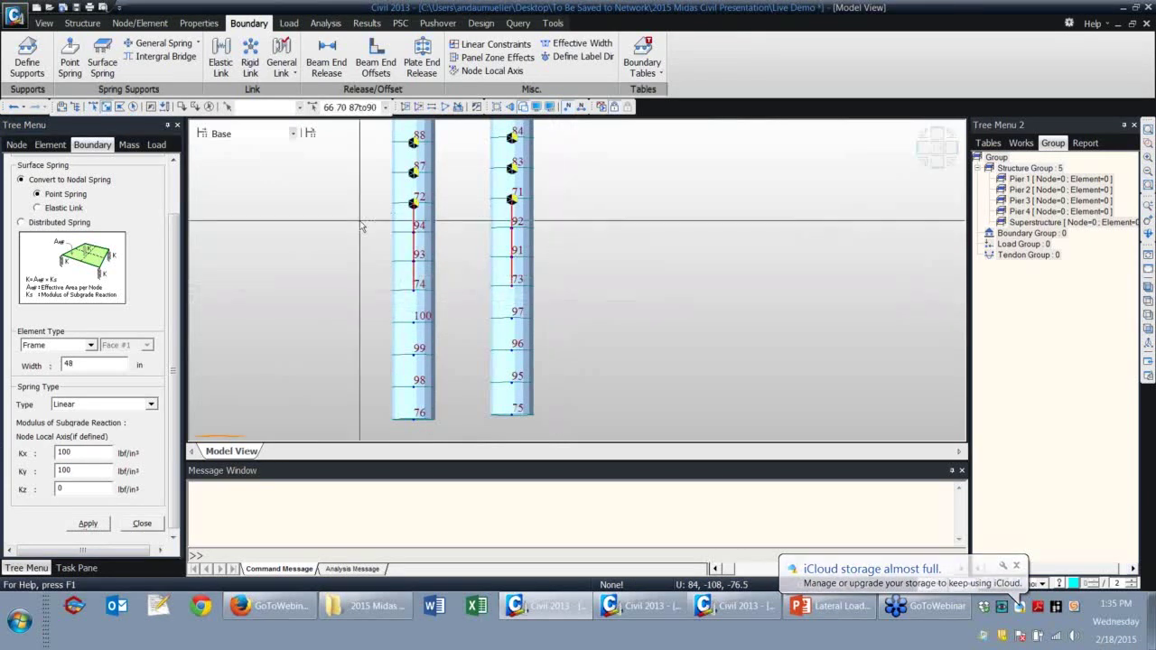
pyautogui.moveTo(72, 453); pyautogui.dragTo(21, 453)
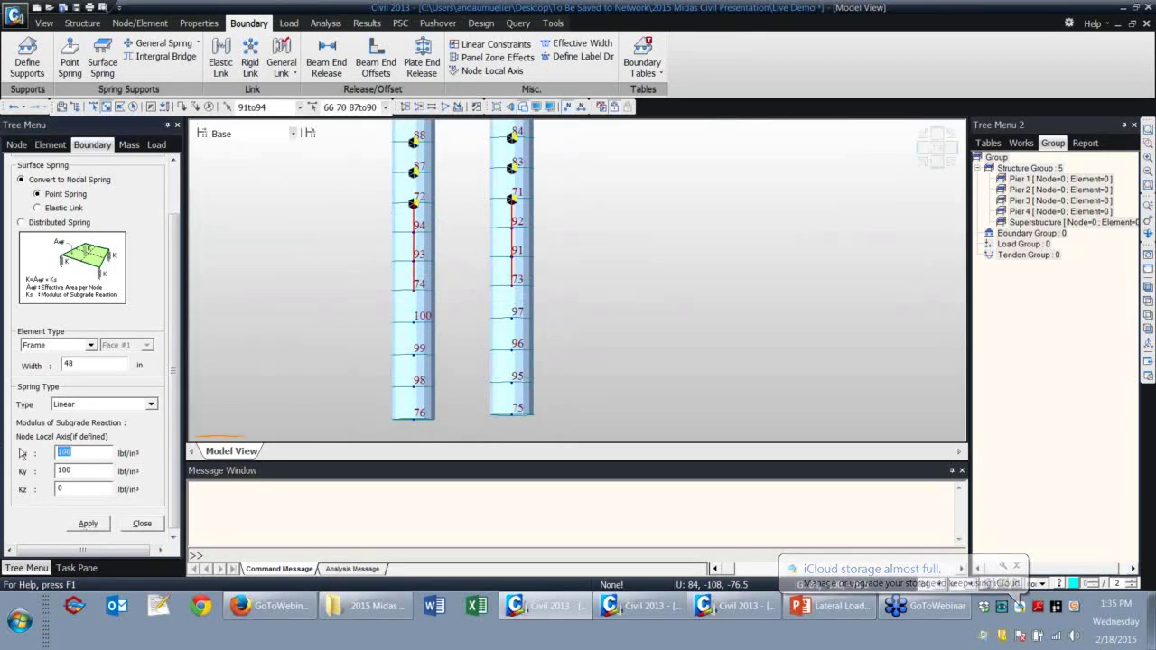
pyautogui.write('500')
pyautogui.press('Tab')
pyautogui.write('500')
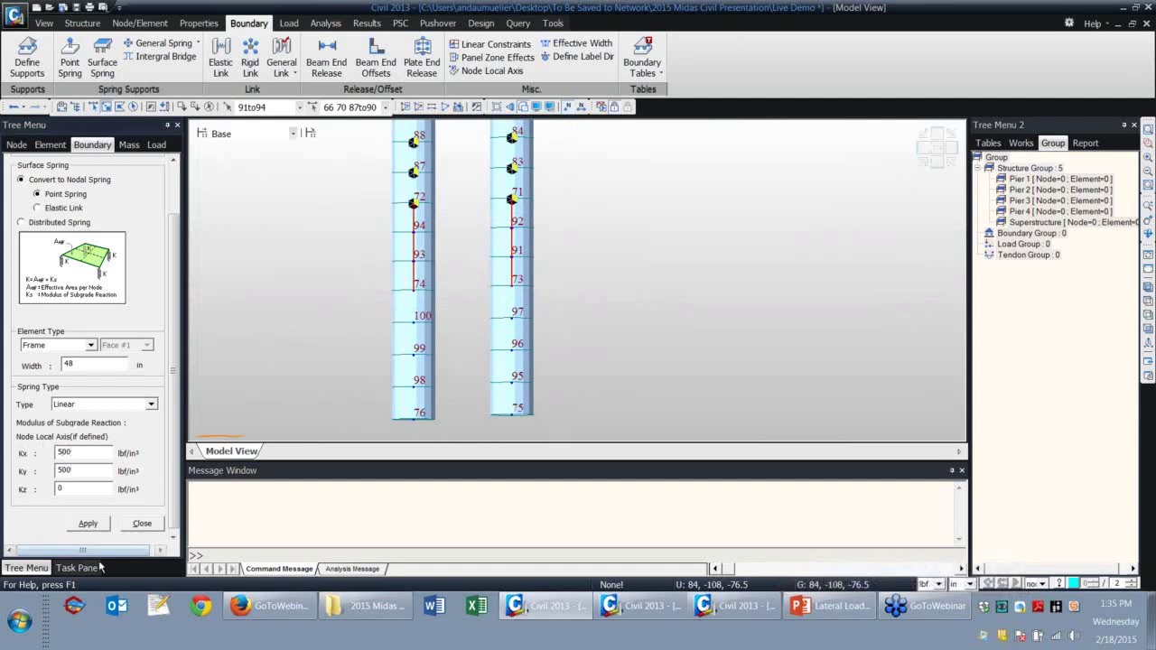
pyautogui.click(88, 528)
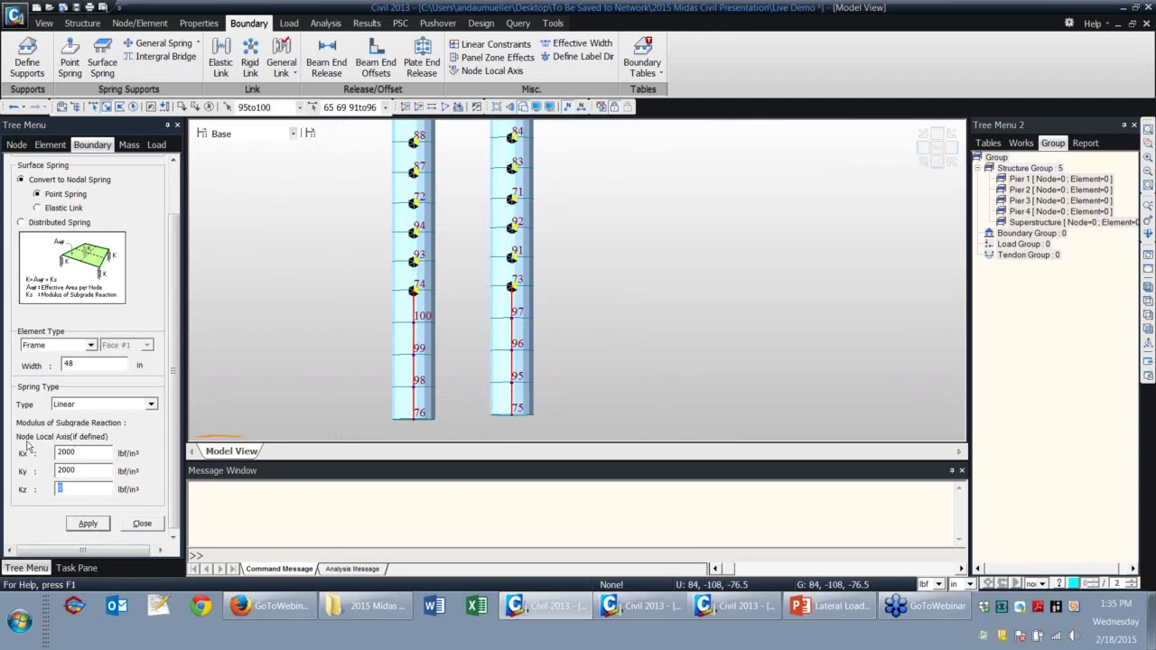
# Apply surface springs with Kx and Ky of 2000 lbf/in³ to the lowest caisson elements down to nodes 75 and 76, and check the springs.
pyautogui.click(93, 528)
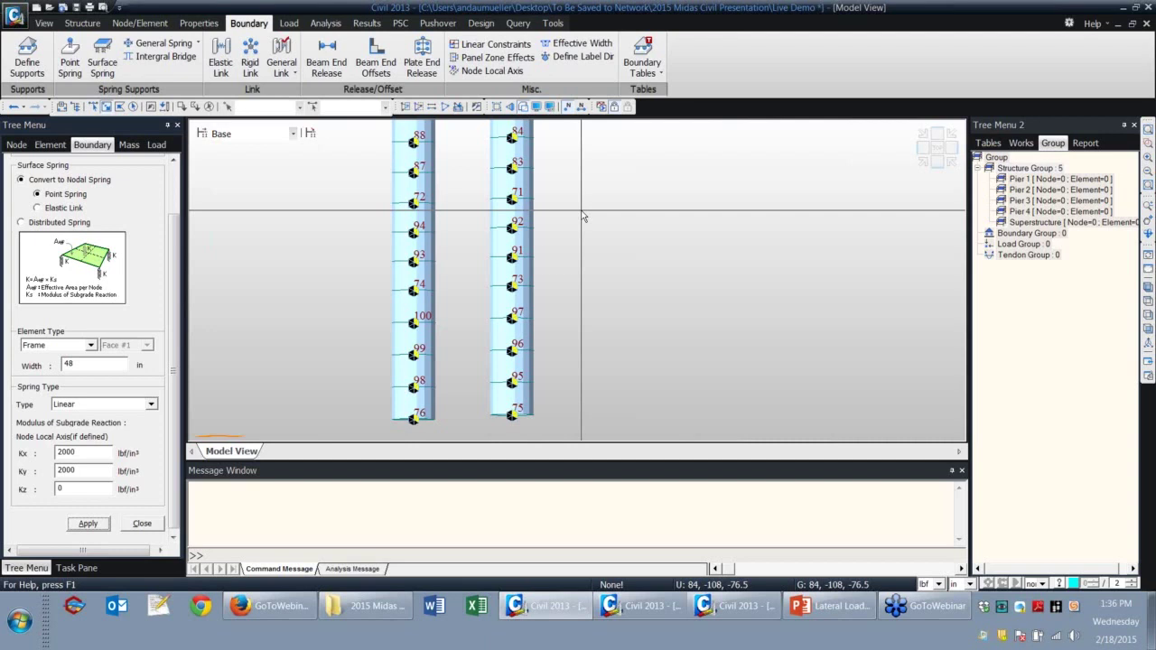
pyautogui.moveTo(583, 217); pyautogui.dragTo(614, 356, button='middle')
pyautogui.moveTo(570, 190); pyautogui.dragTo(586, 283, button='middle')
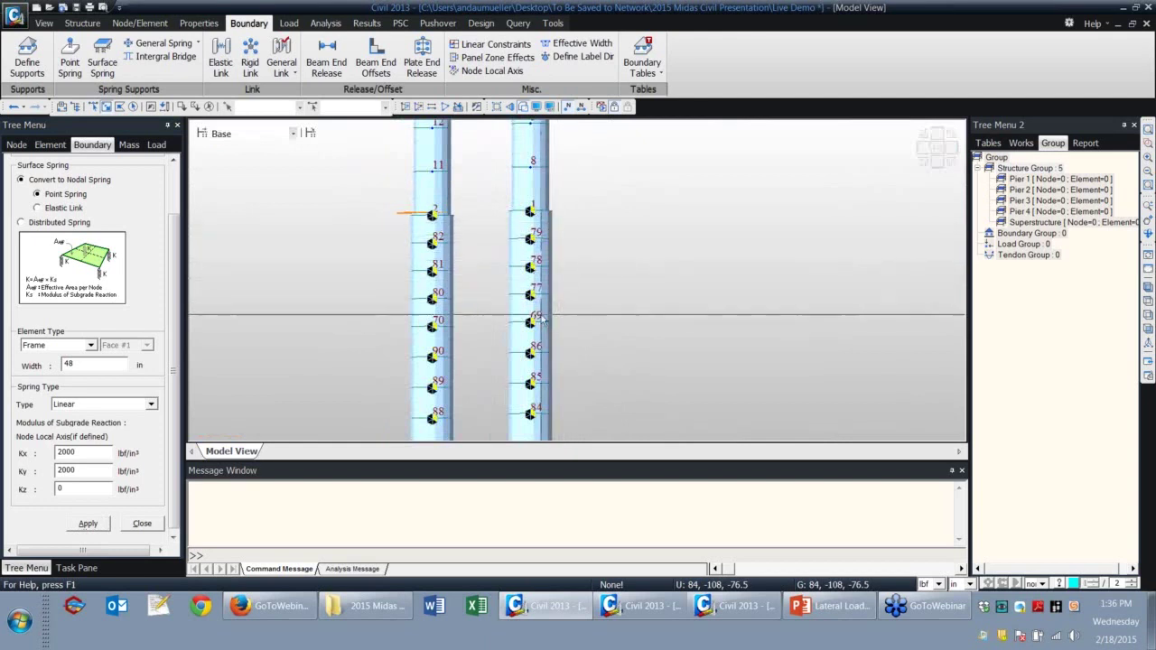
pyautogui.scroll(2, 555, 311)
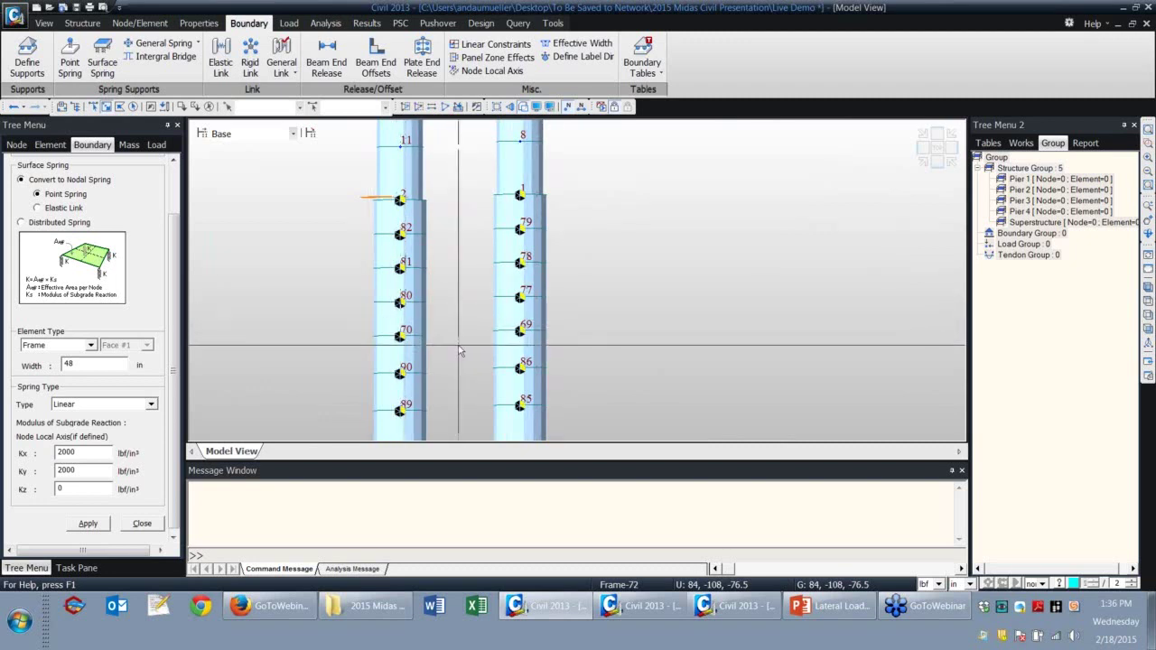
pyautogui.moveTo(477, 394)
pyautogui.mouseDown(button='middle')
pyautogui.moveTo(464, 259)
pyautogui.moveTo(439, 315)
pyautogui.moveTo(494, 383)
pyautogui.mouseUp(button='middle')
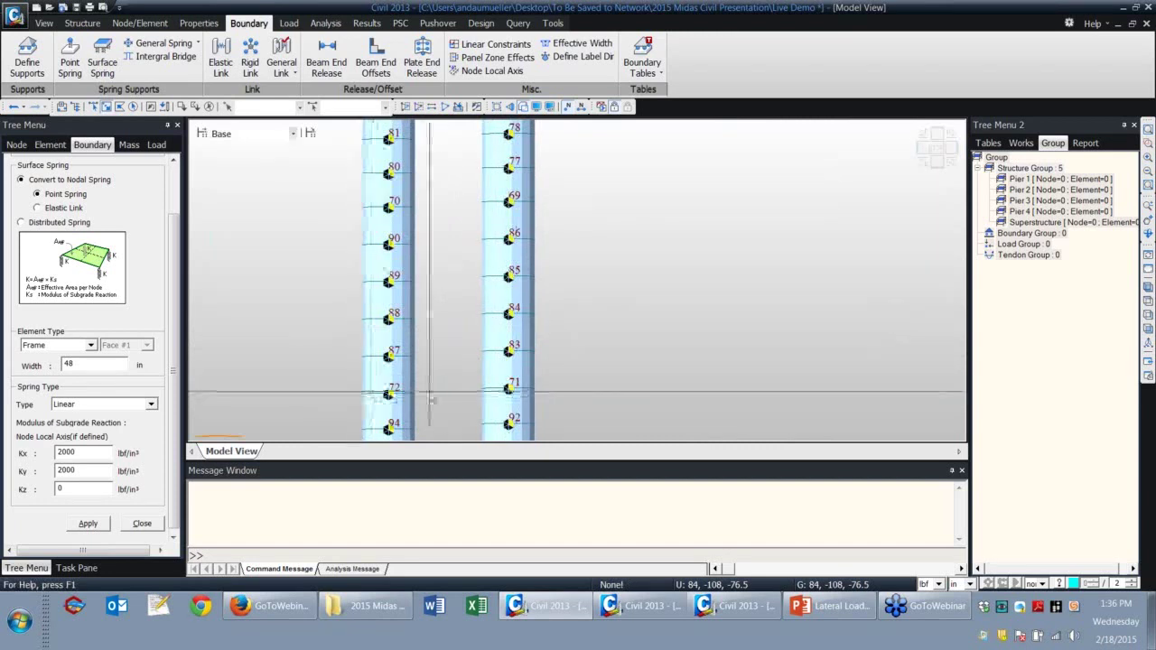
# Change the length unit to ft and copy the second bent's column base nodes 18 and 20 once by 0, 0, -10.2 ft.
pyautogui.moveTo(563, 328); pyautogui.dragTo(588, 304, button='middle')
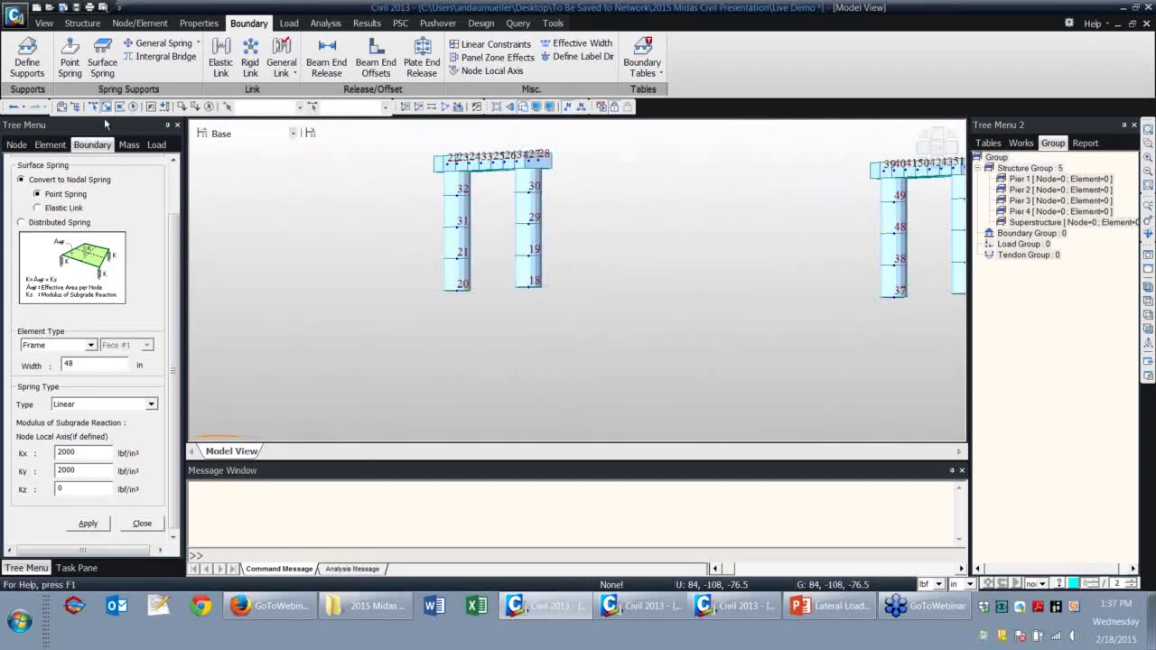
pyautogui.moveTo(428, 308); pyautogui.dragTo(532, 280)
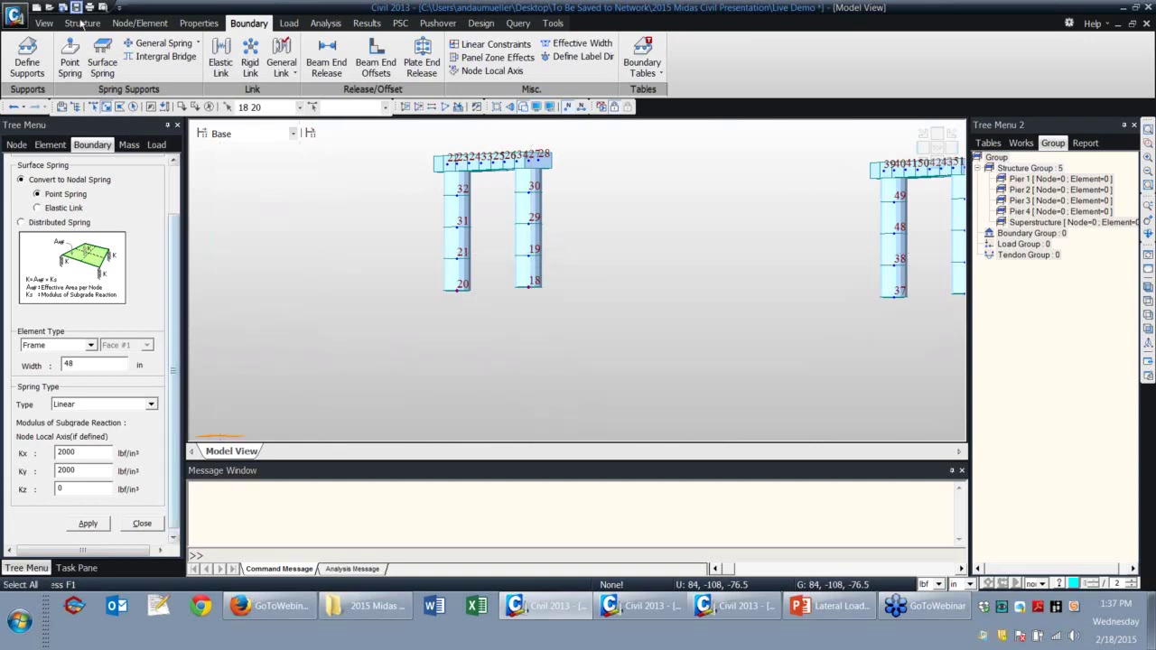
pyautogui.click(140, 23)
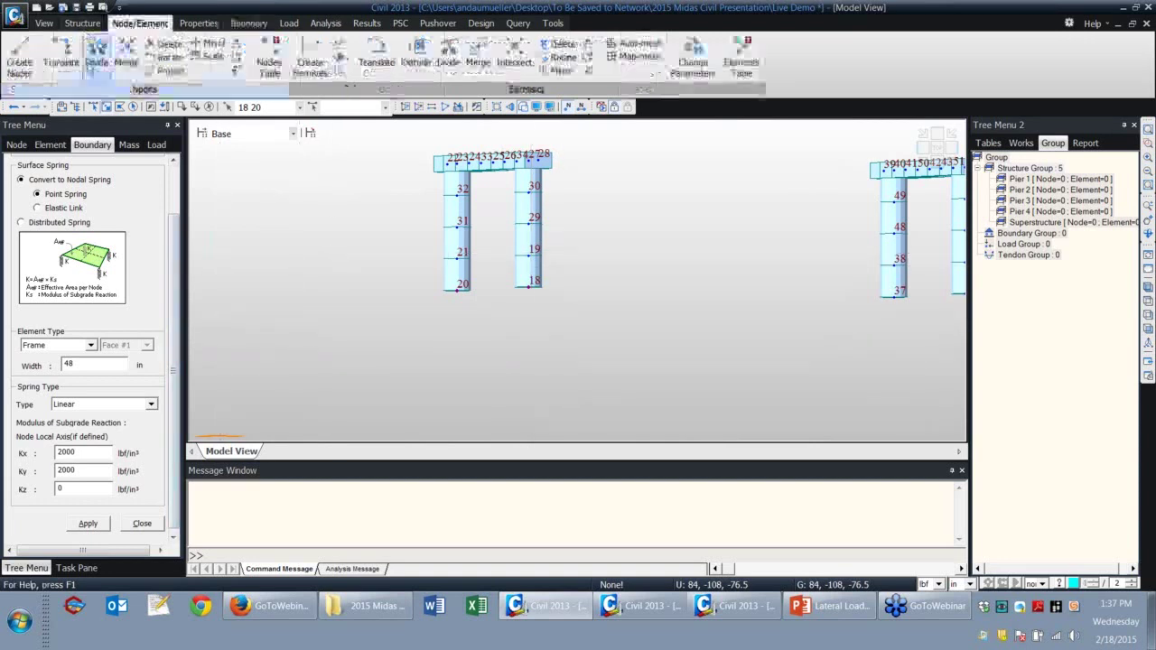
pyautogui.click(54, 74)
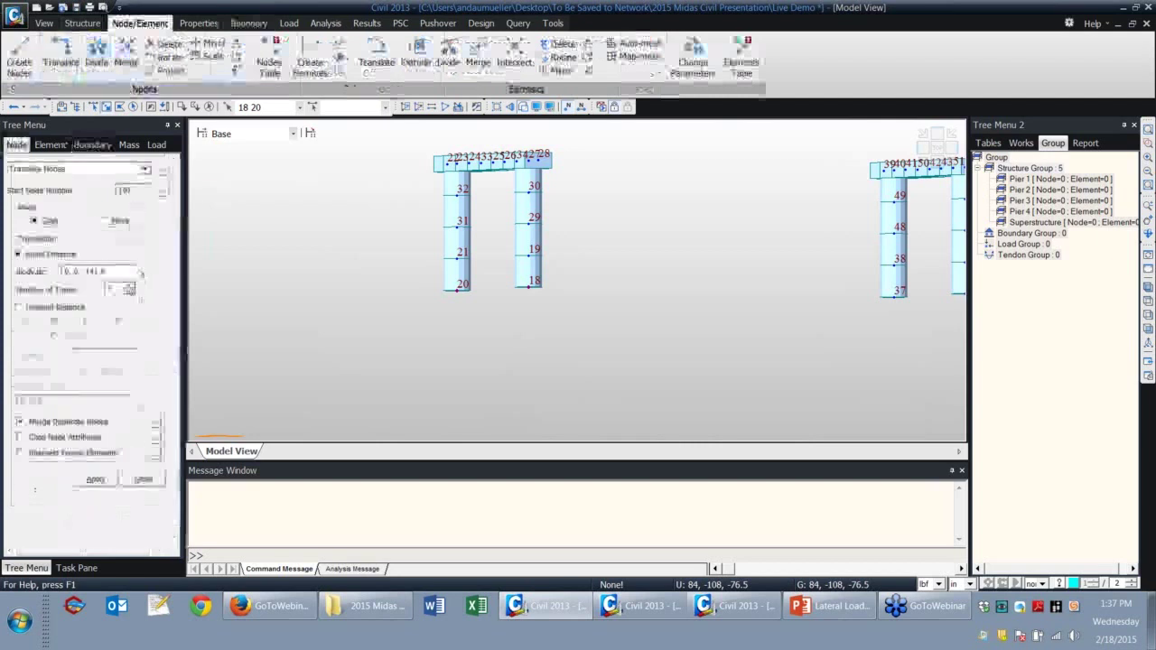
pyautogui.click(960, 584)
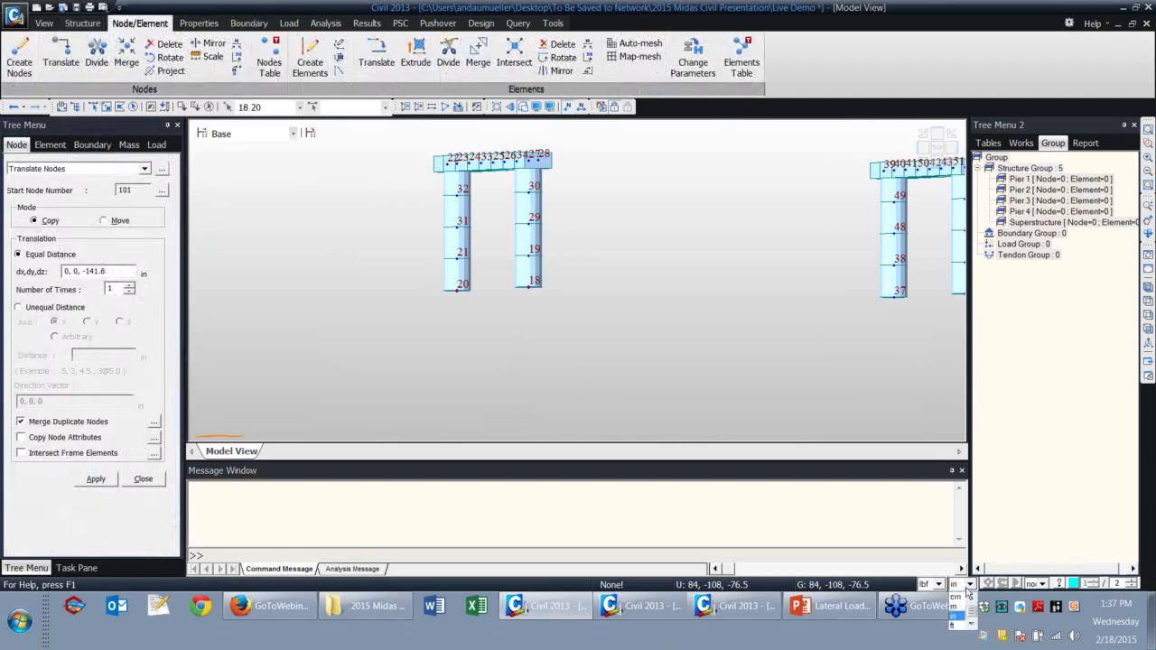
pyautogui.click(955, 625)
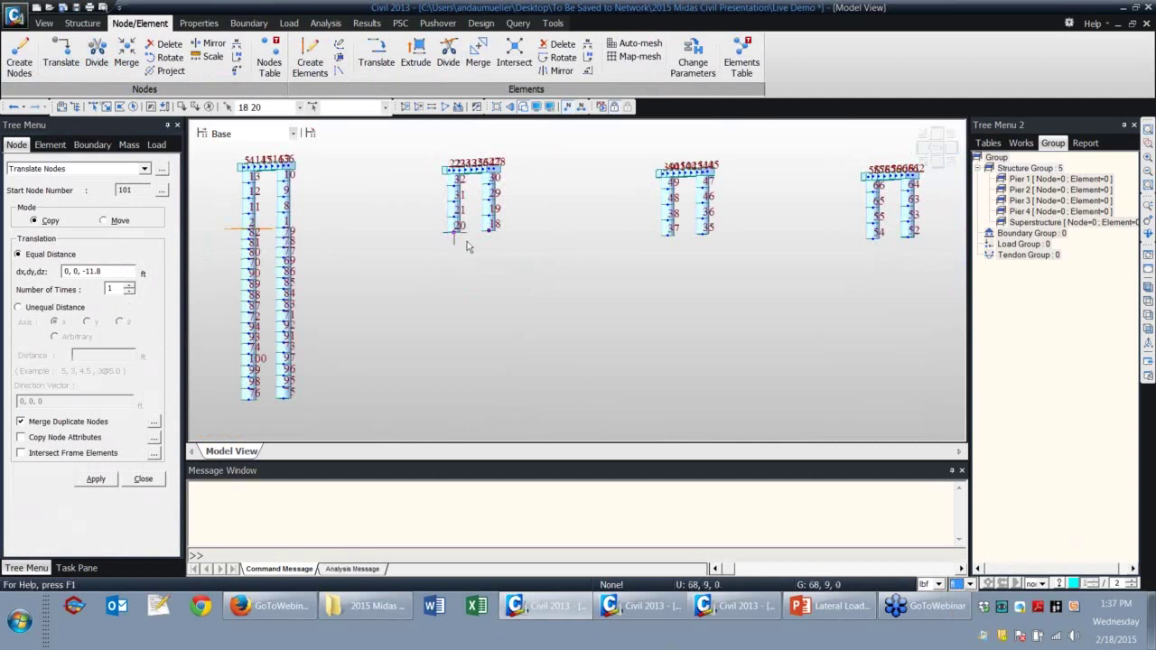
pyautogui.click(113, 271)
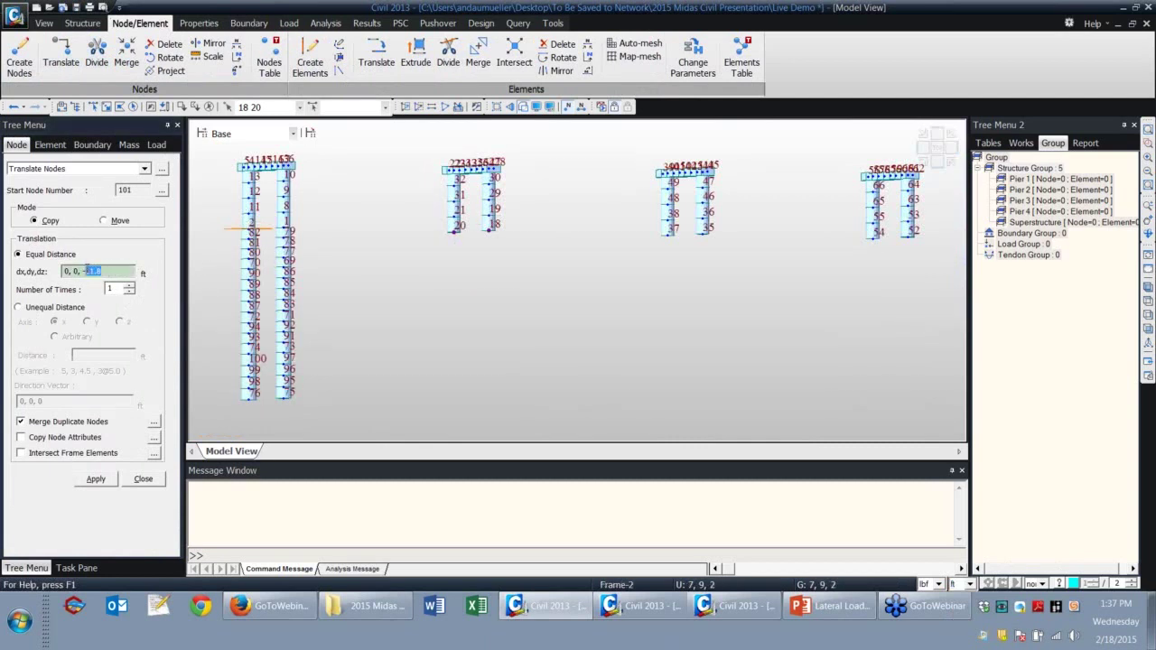
pyautogui.press('BackSpace')
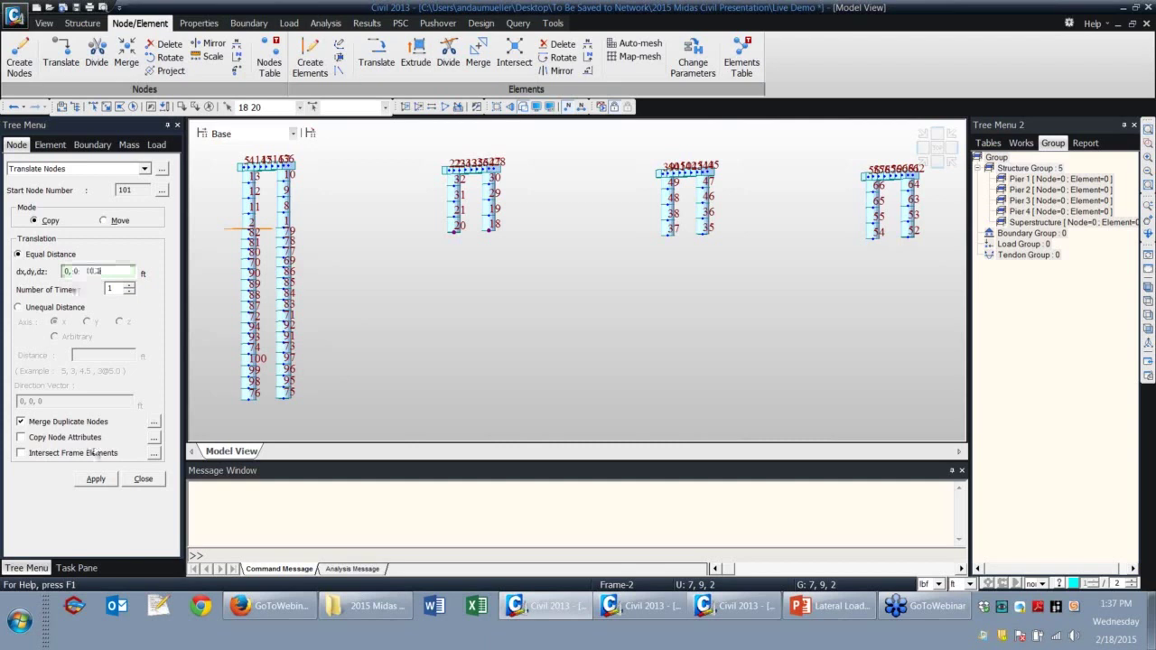
pyautogui.write('-10.2')
pyautogui.click(96, 479)
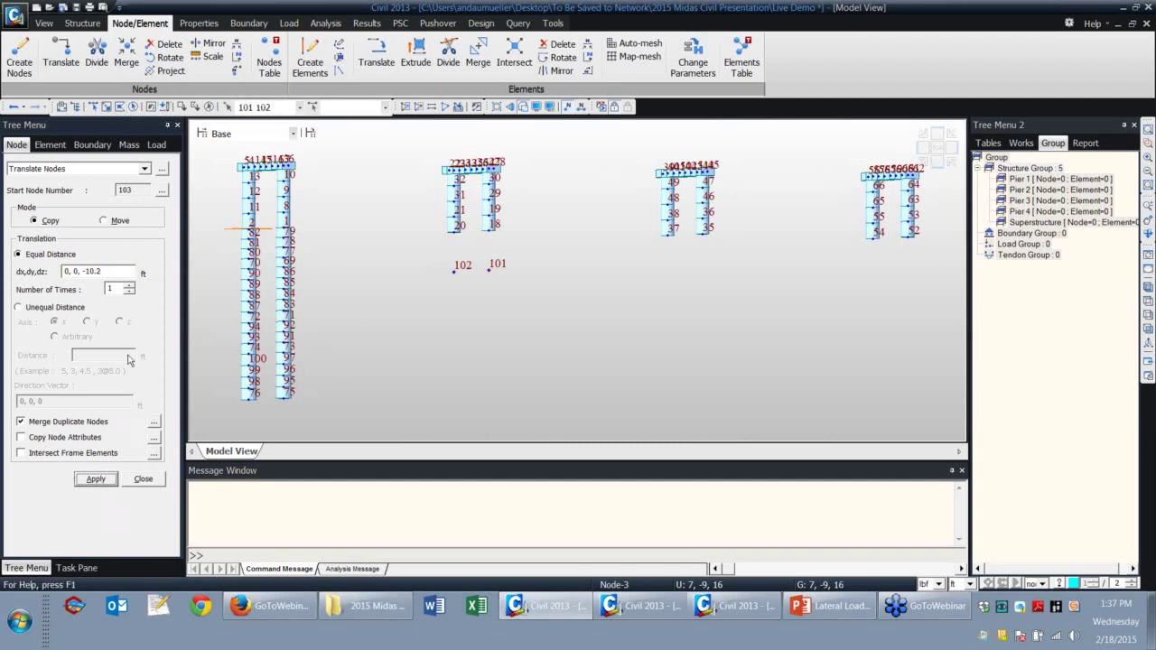
# Copy nodes 101 and 102 below the second bent once by 0, 0, -14 ft.
pyautogui.doubleClick(92, 271)
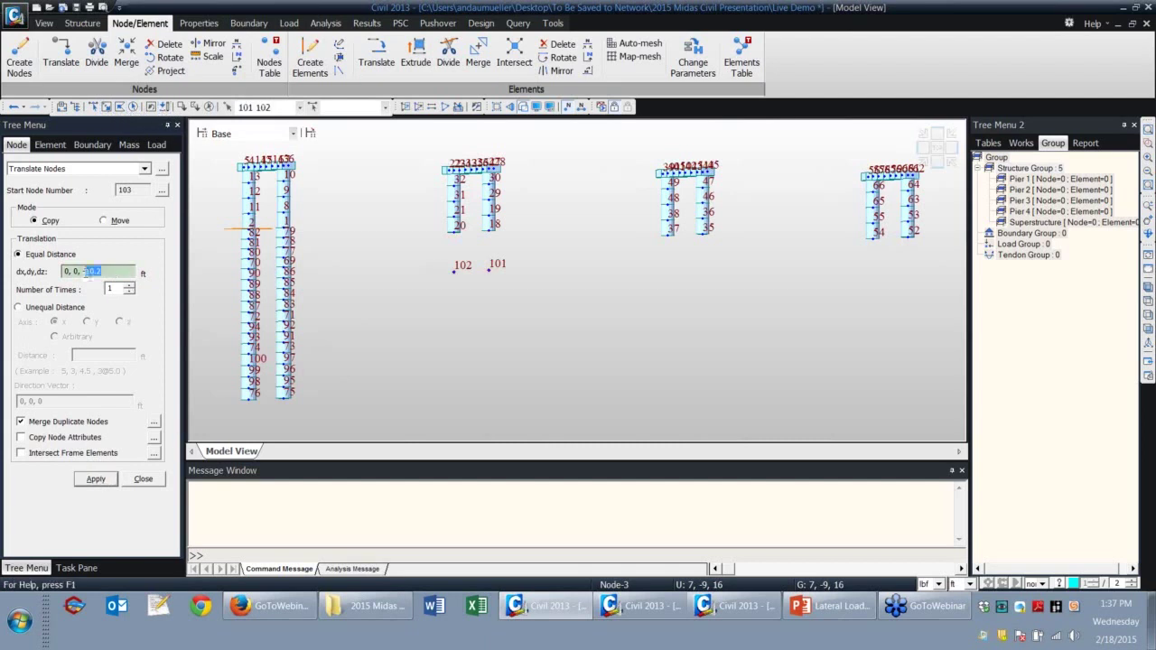
pyautogui.write('-14')
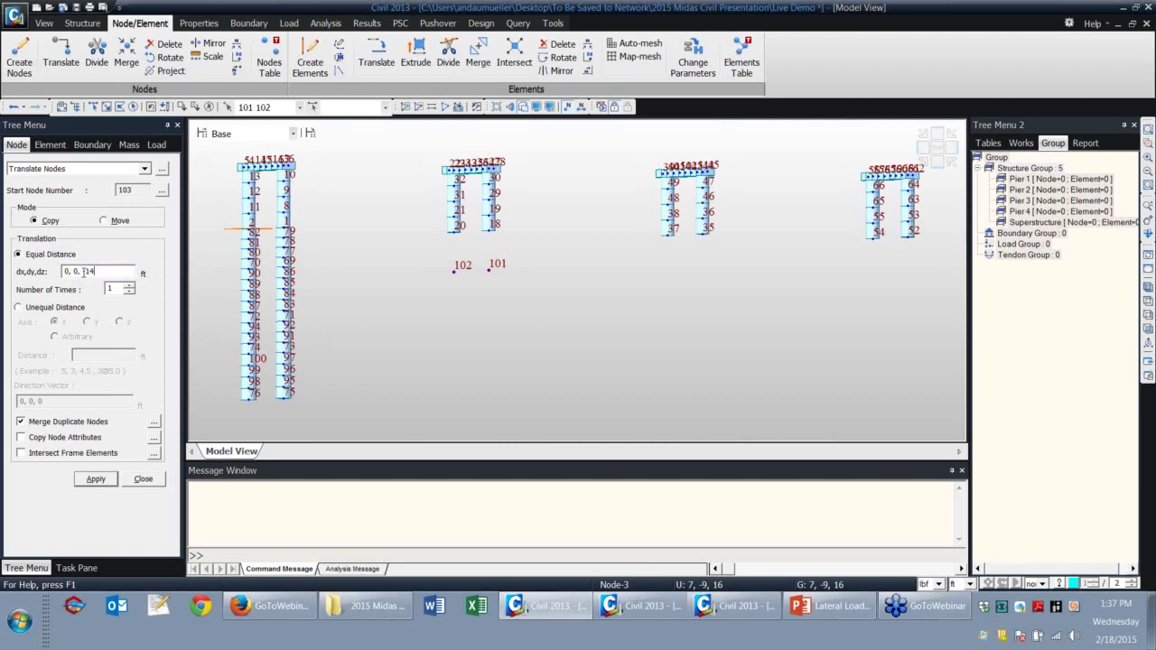
pyautogui.click(95, 483)
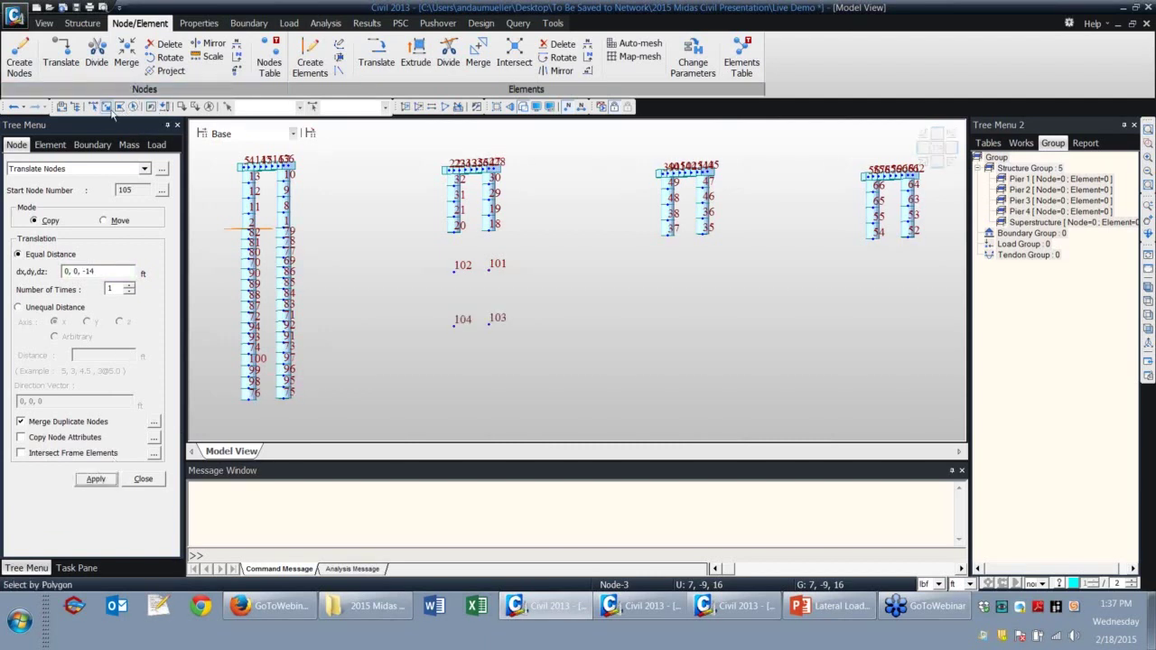
# Select the newly created nodes 103 and 104 and copy them once by 0, 0, -8 ft.
pyautogui.click(164, 107)
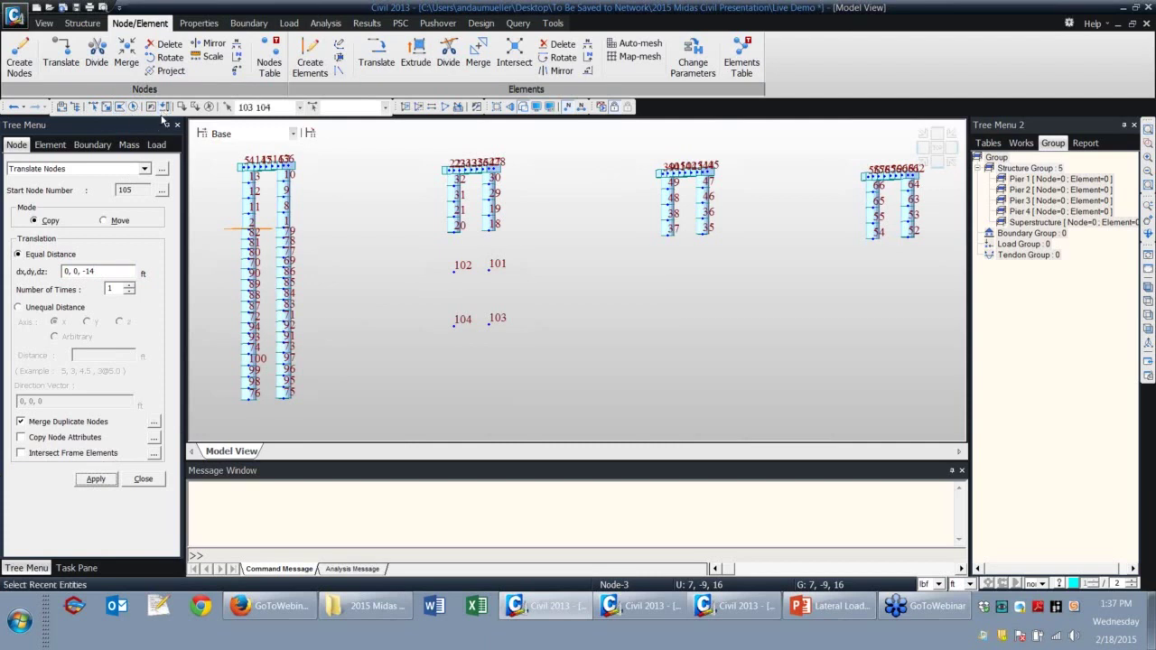
pyautogui.click(90, 271)
pyautogui.press('BackSpace')
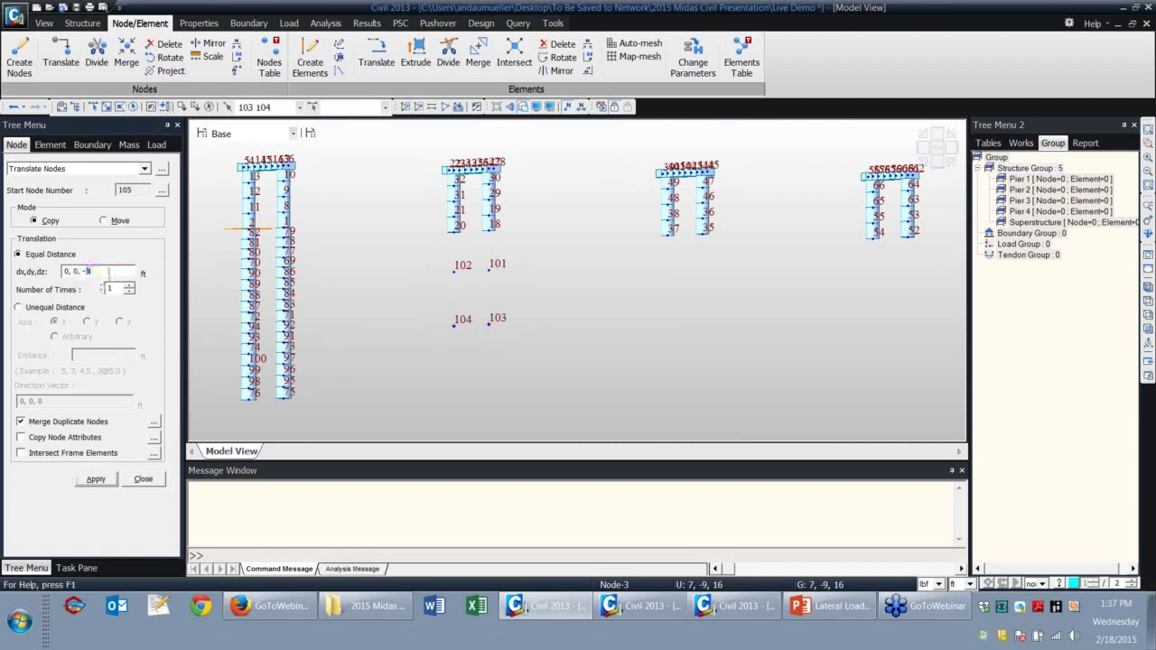
pyautogui.click(96, 478)
# Copy nodes 105 and 106 below the second bent once by 0, 0, -11.8 ft.
pyautogui.doubleClick(103, 271)
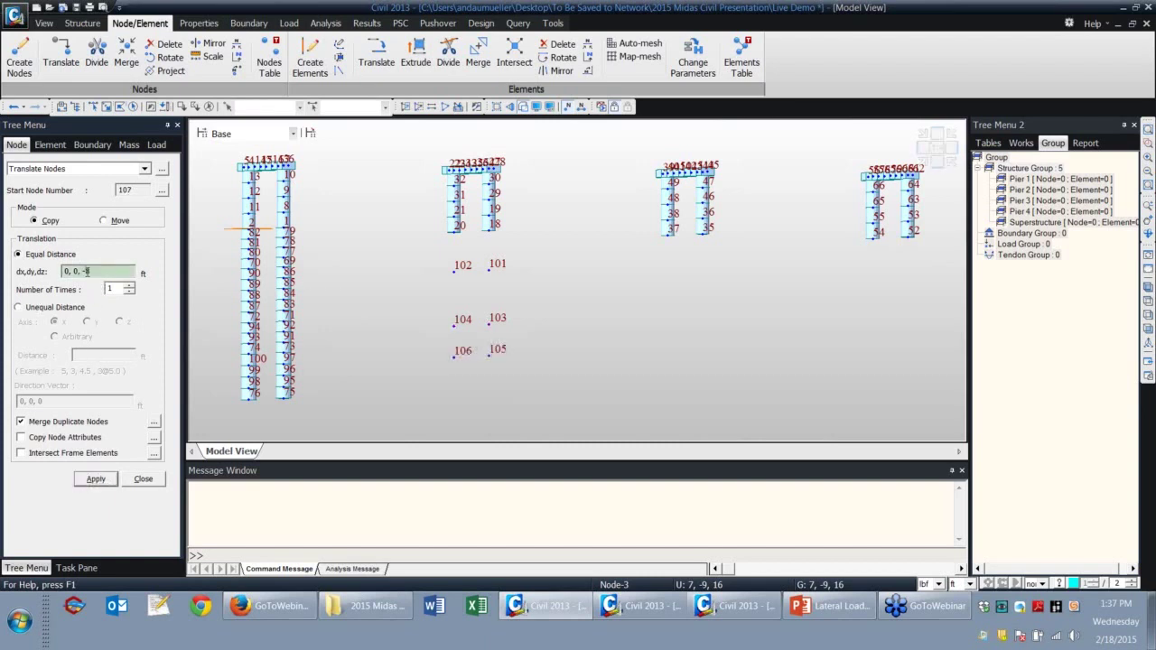
pyautogui.write('11.8')
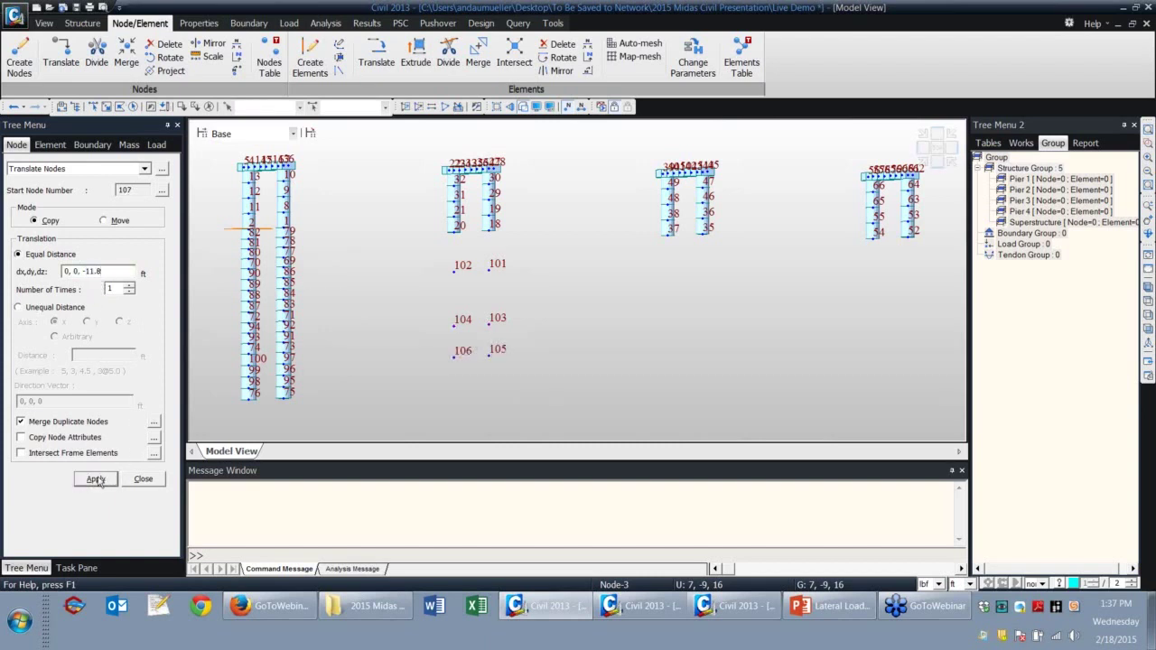
pyautogui.click(96, 479)
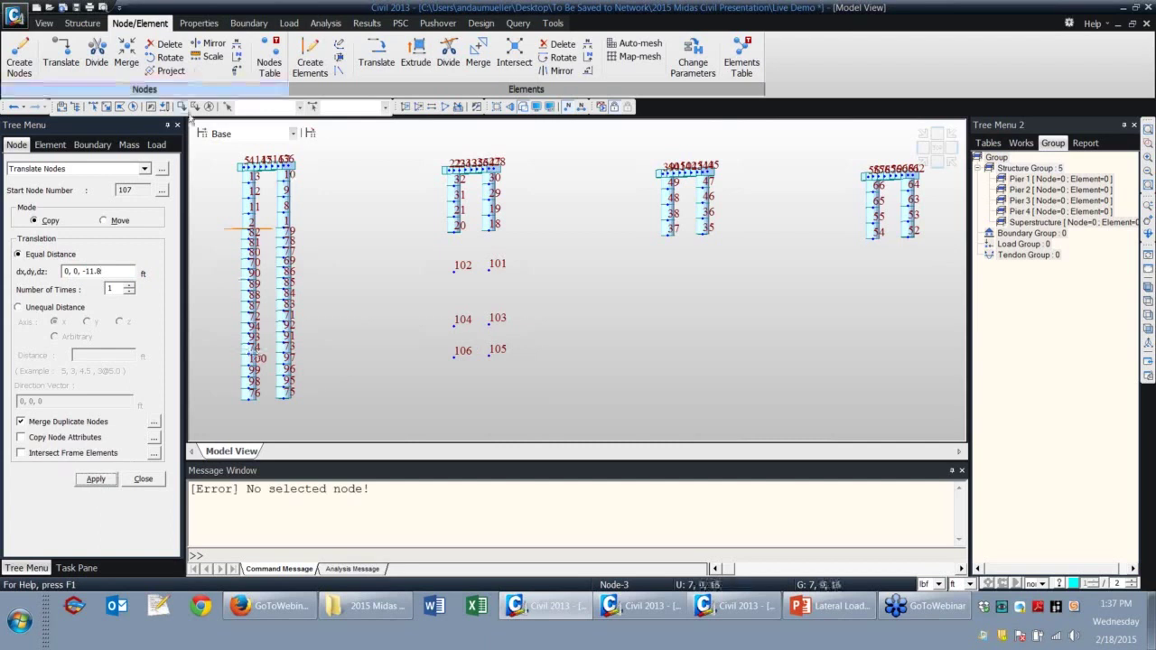
pyautogui.click(97, 479)
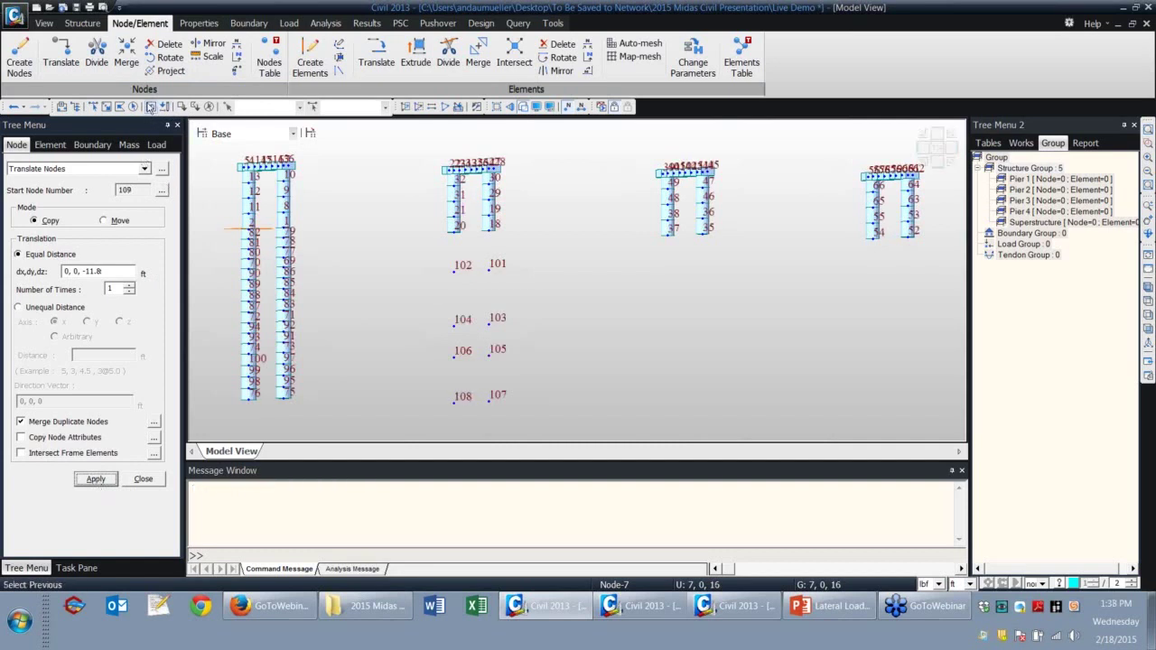
# Copy nodes 107 and 108 below the second bent once by 0, 0, -5 ft.
pyautogui.click(165, 106)
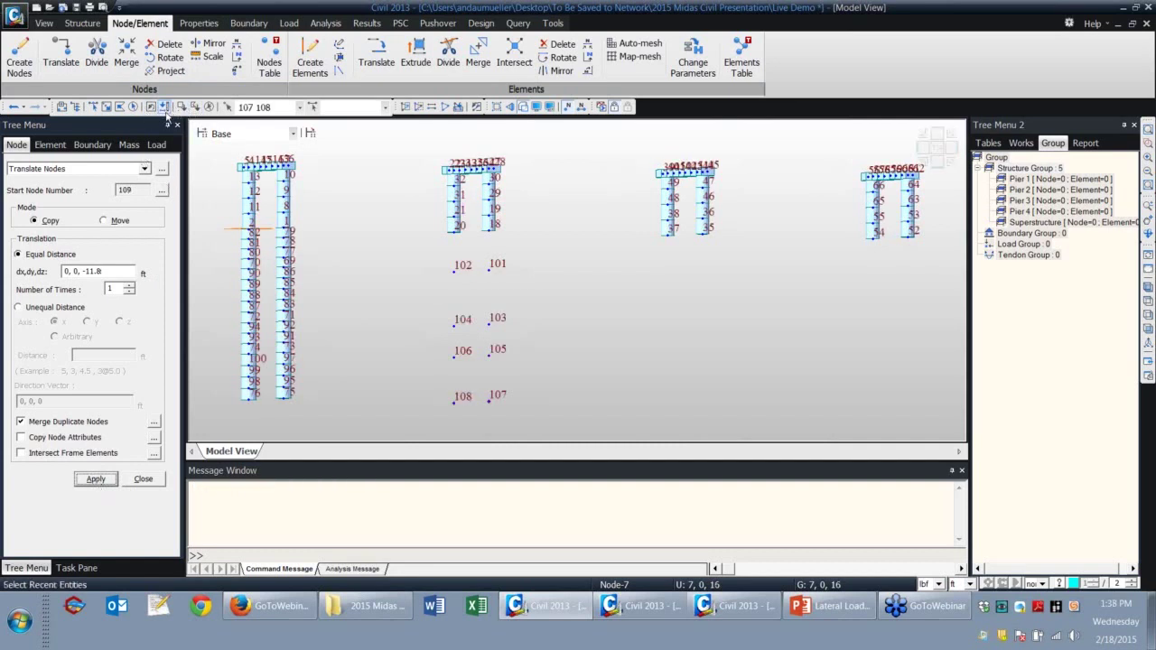
pyautogui.click(87, 271)
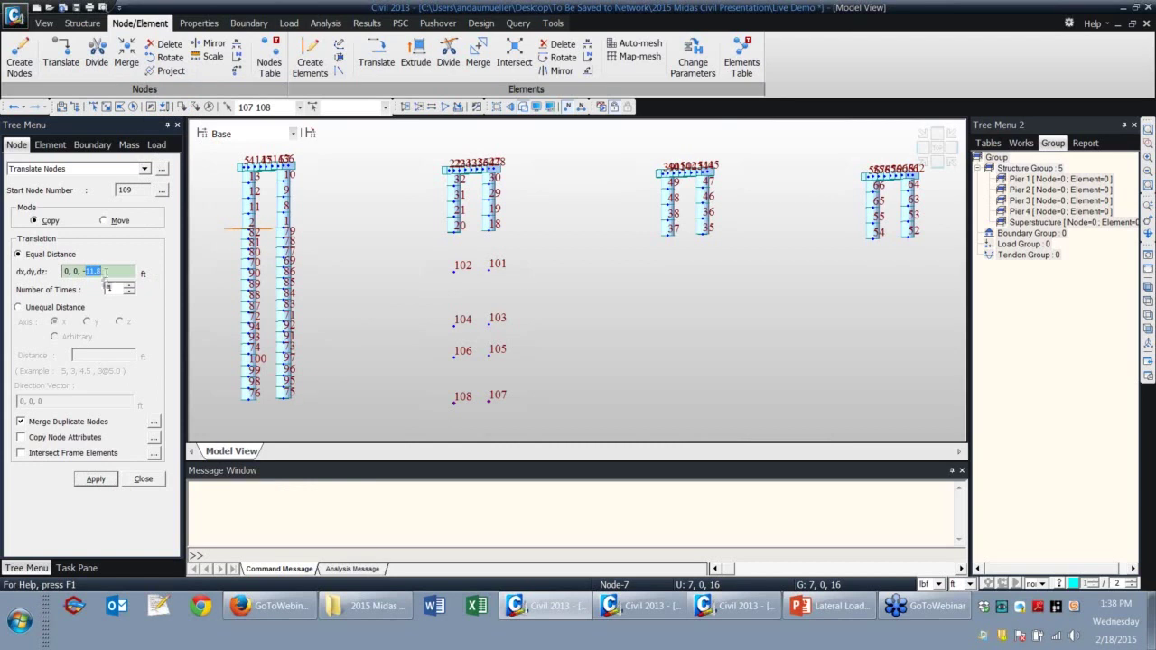
pyautogui.write('-5')
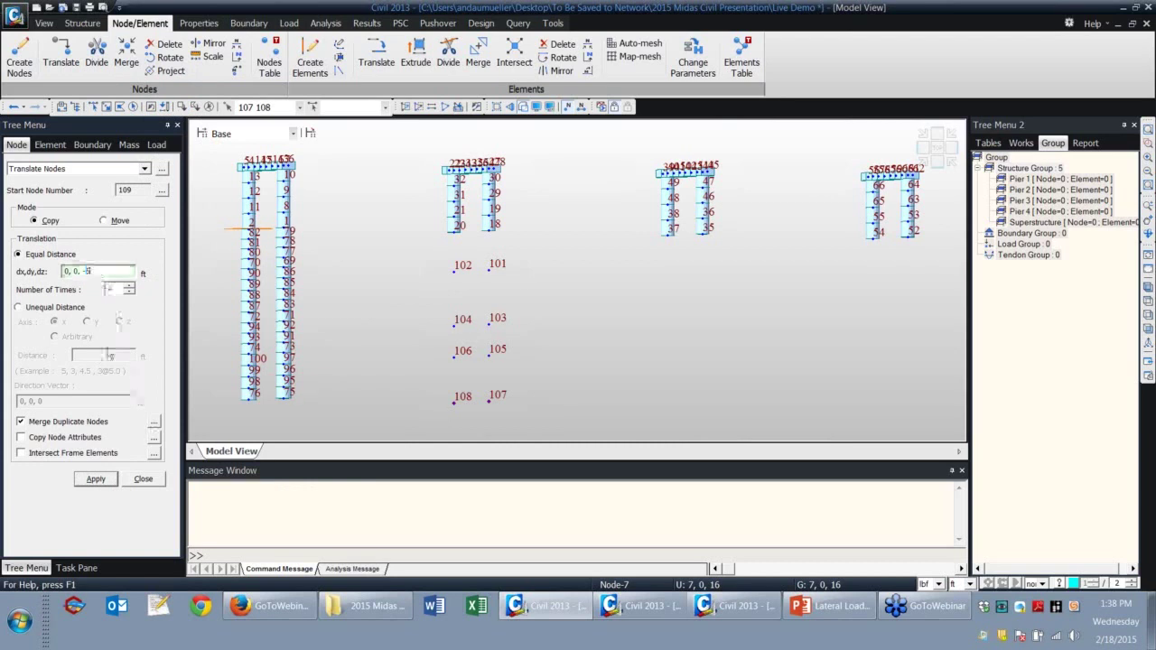
pyautogui.click(102, 481)
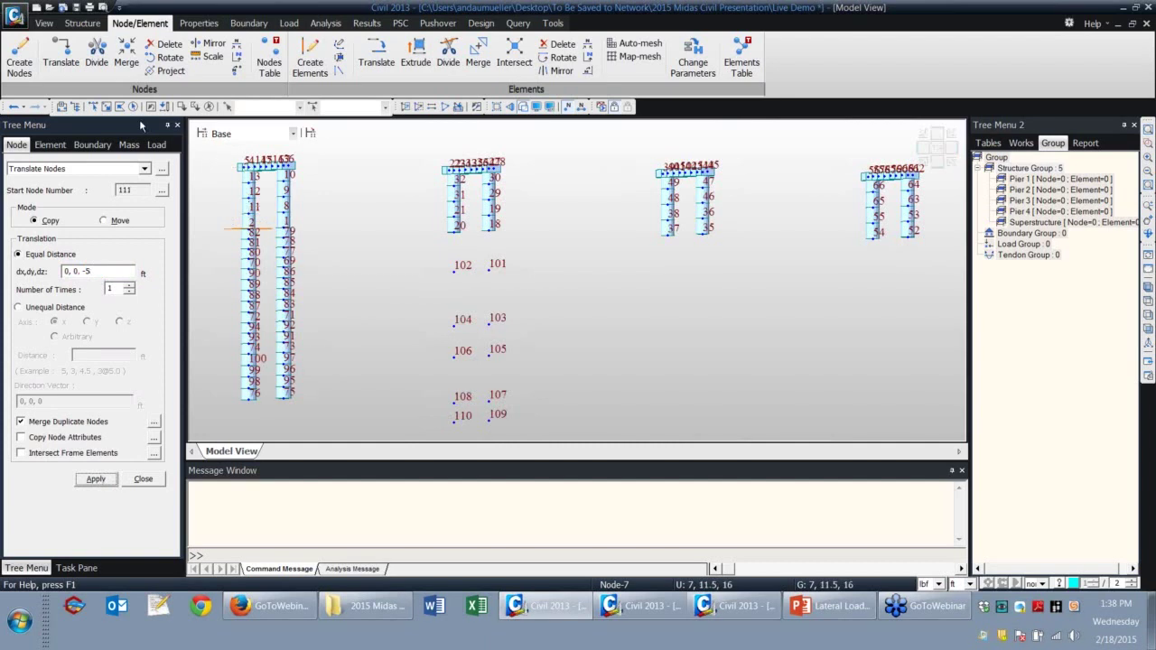
# Copy nodes 109 and 110 below the second bent once by 0, 0, -13 ft.
pyautogui.click(164, 106)
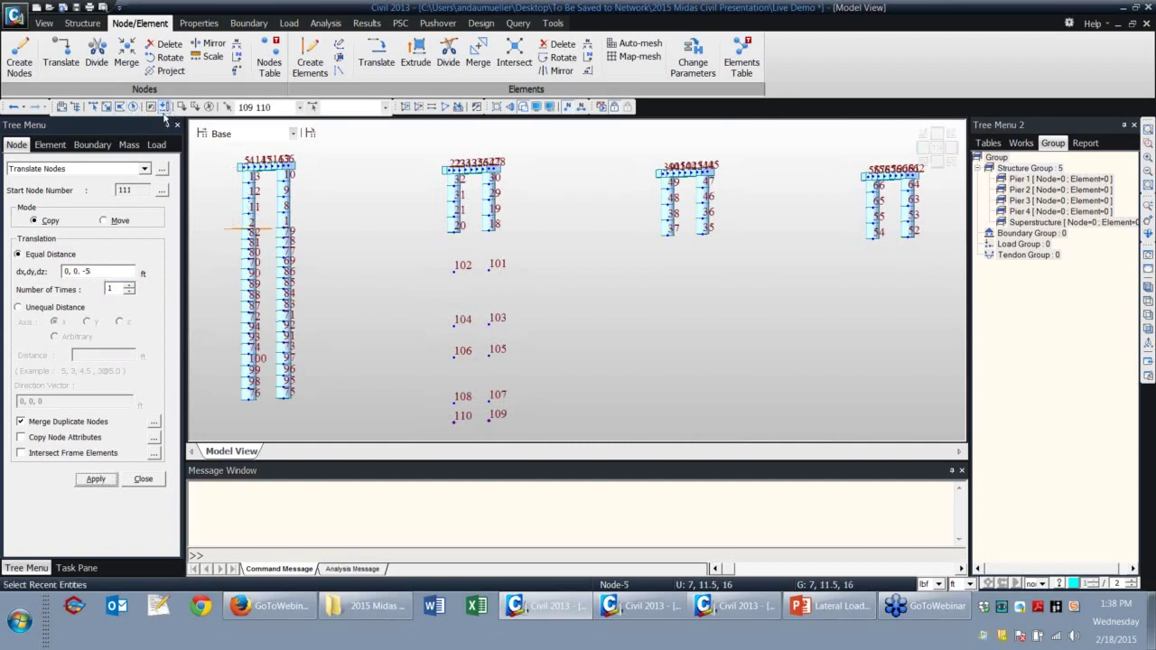
pyautogui.doubleClick(97, 270)
pyautogui.write('-13')
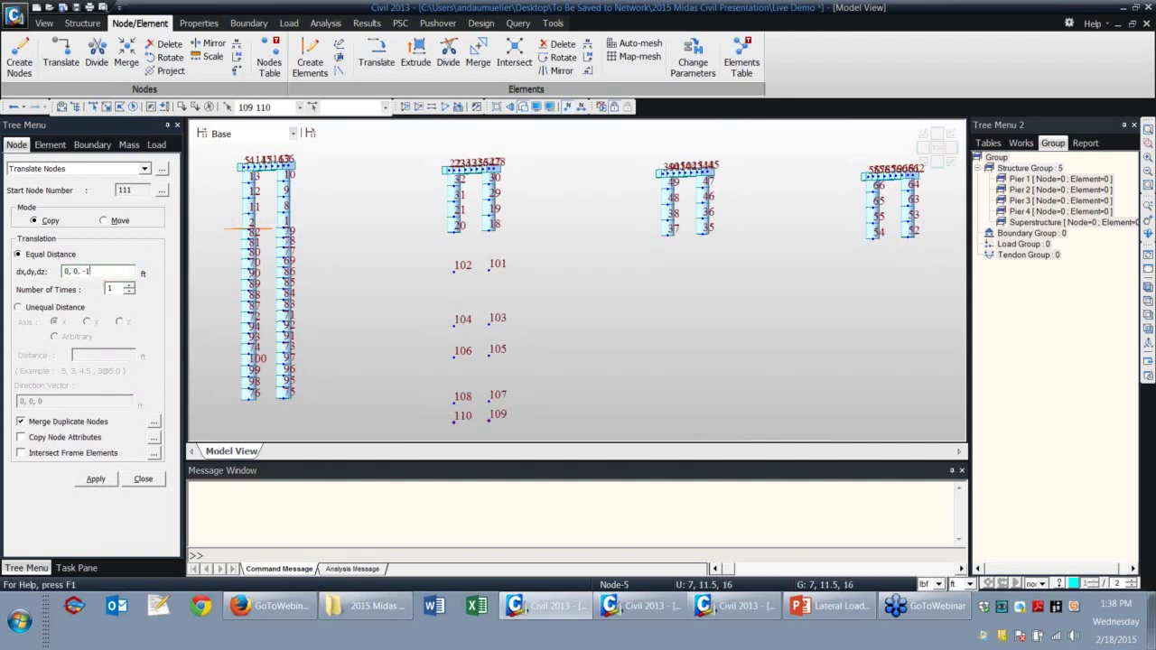
pyautogui.click(94, 479)
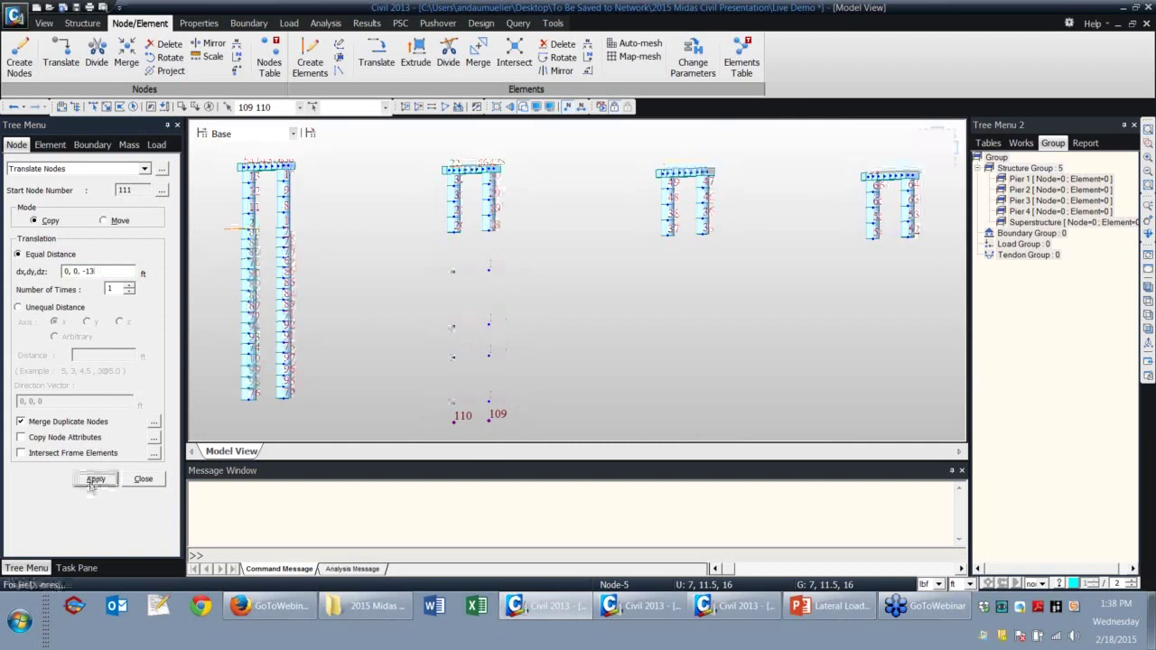
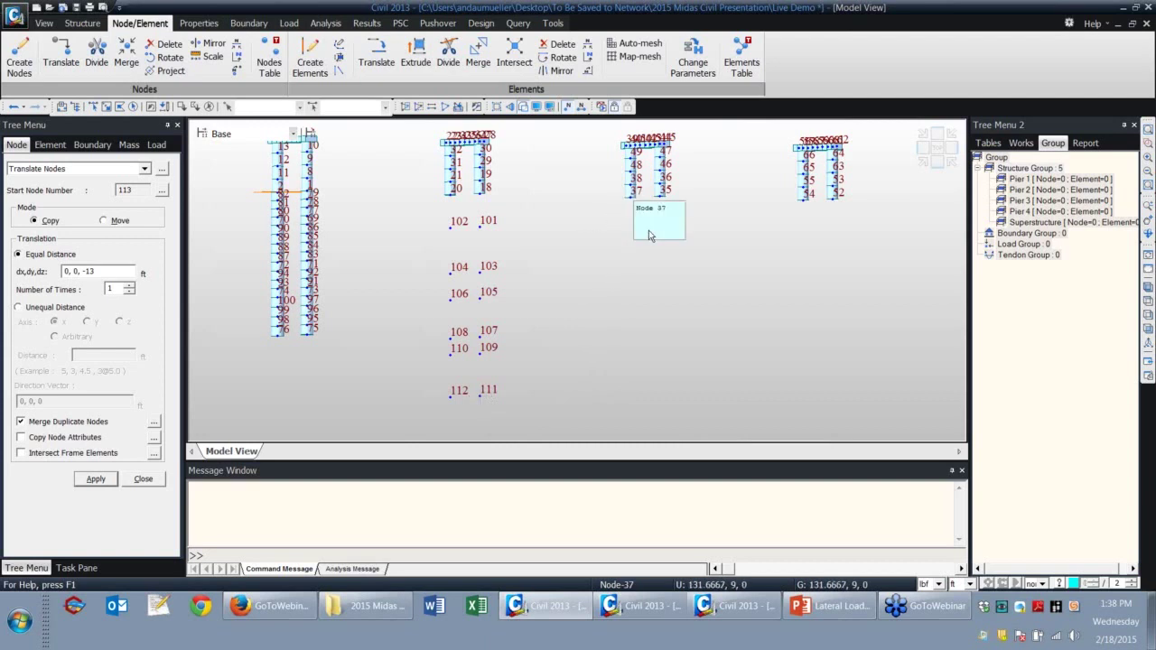
# Select the third bent's column base nodes 35 and 37 and copy them once by 0, 0, -9.5 ft.
pyautogui.hotkey('ctrl', 'h')
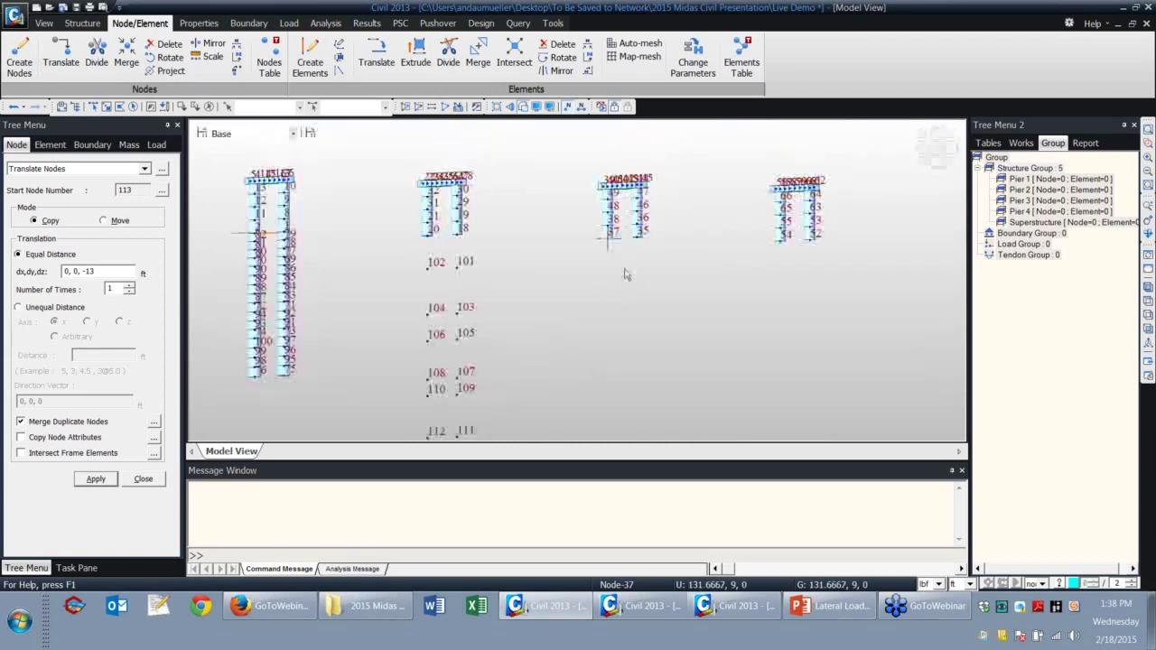
pyautogui.moveTo(594, 245); pyautogui.dragTo(572, 206, button='middle')
pyautogui.scroll(2, 573, 207)
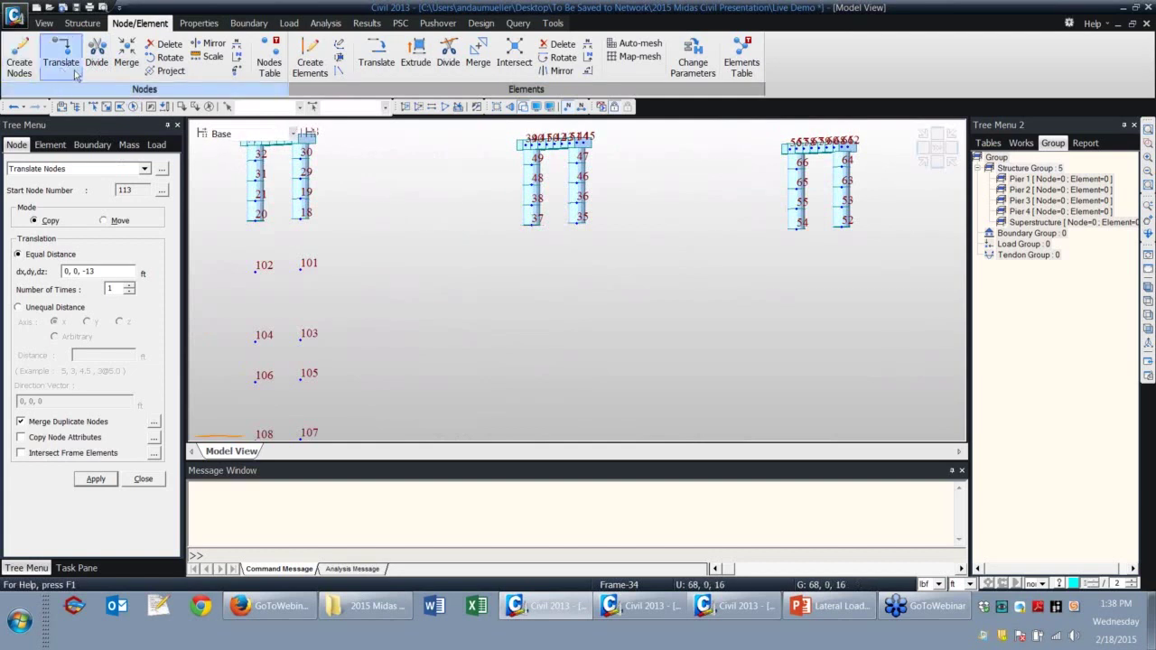
pyautogui.click(107, 106)
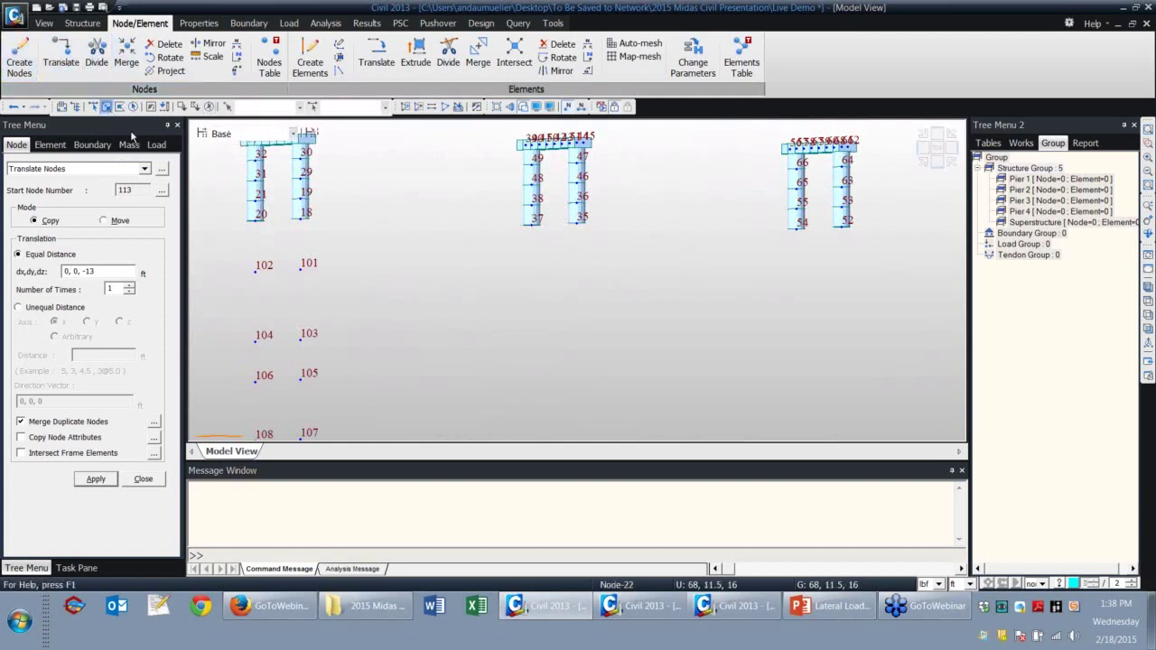
pyautogui.moveTo(457, 215); pyautogui.dragTo(606, 264)
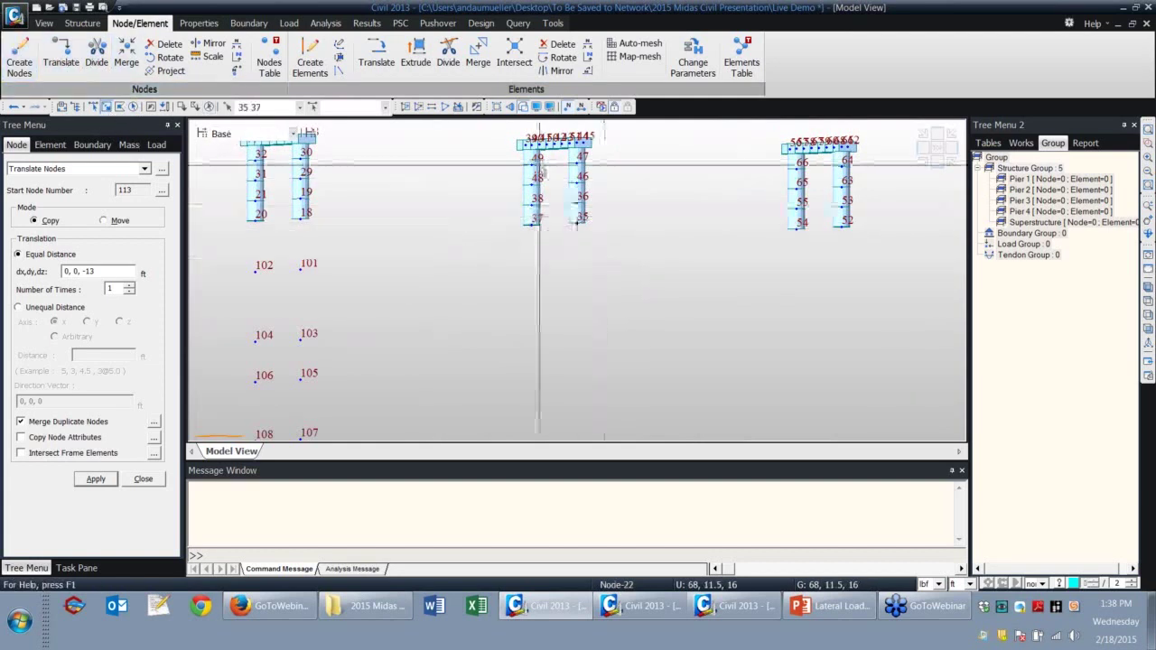
pyautogui.click(111, 271)
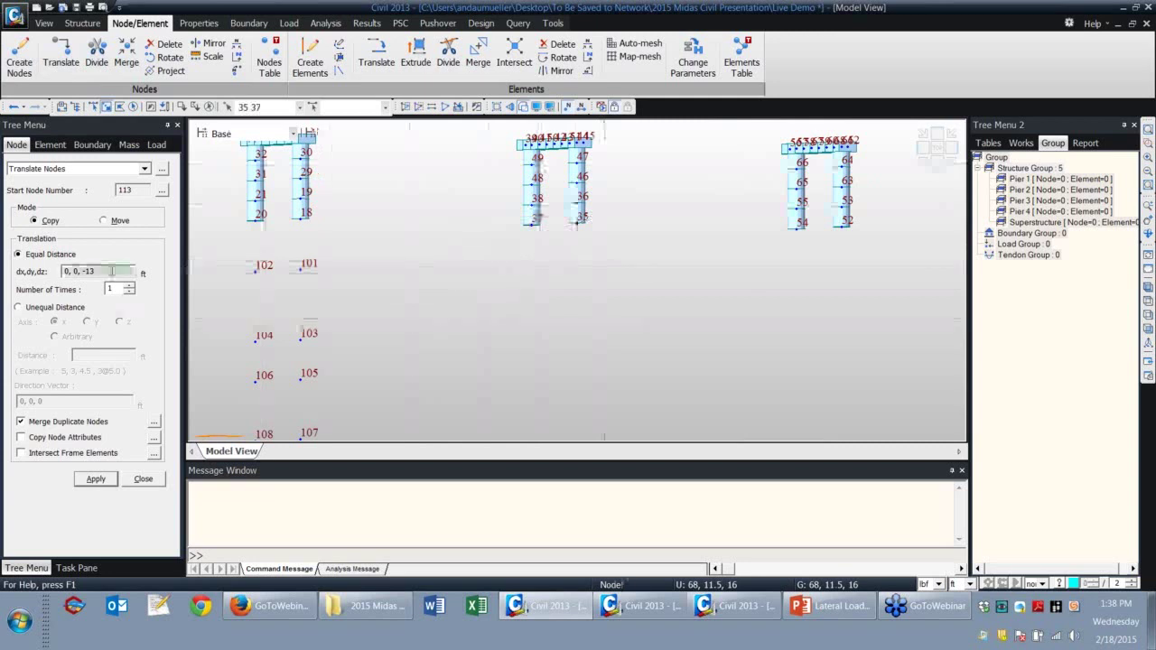
pyautogui.press('BackSpace')
pyautogui.press('BackSpace')
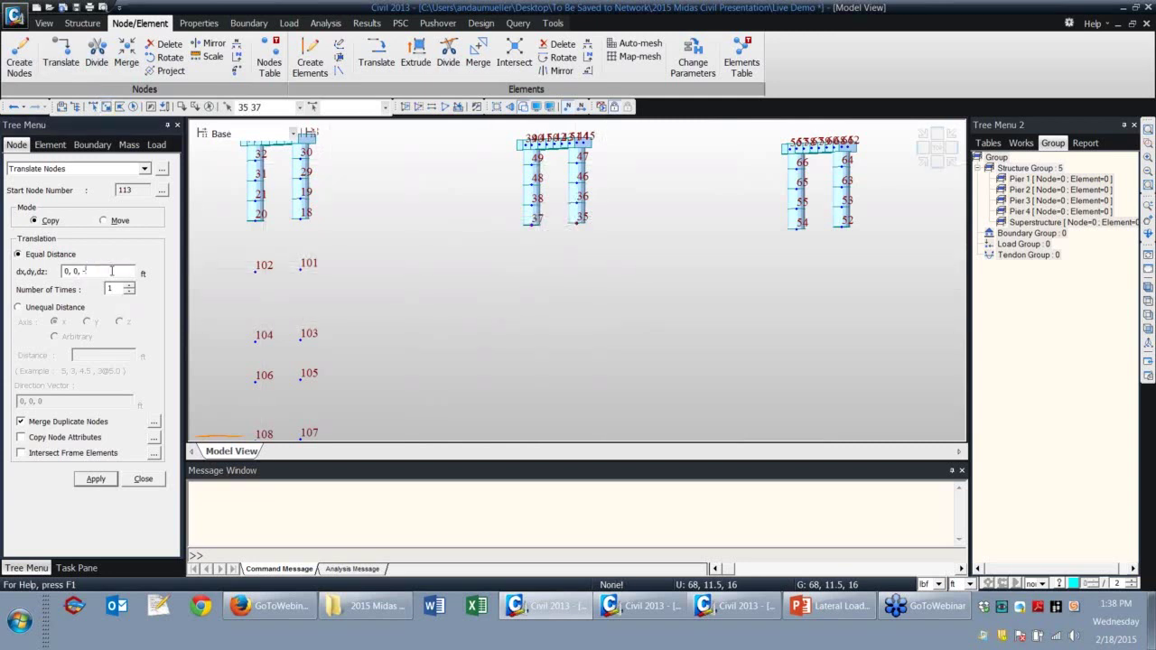
pyautogui.click(96, 478)
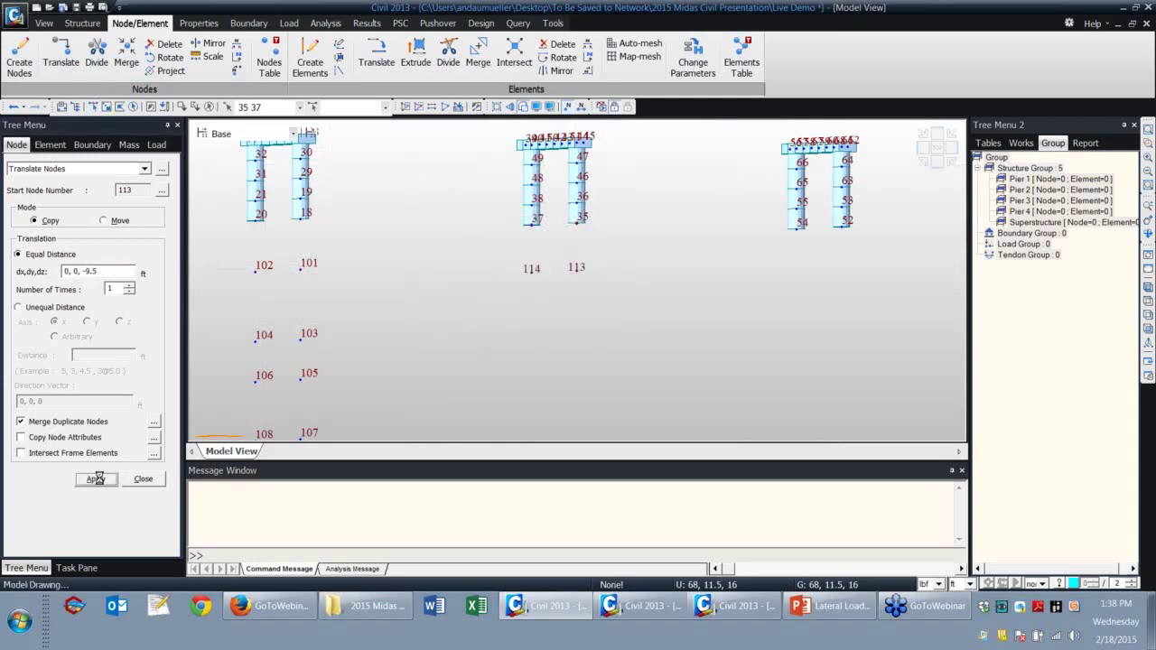
# Copy nodes 113 and 114 below the third bent once by 0, 0, -27 ft.
pyautogui.click(100, 271)
pyautogui.press('BackSpace')
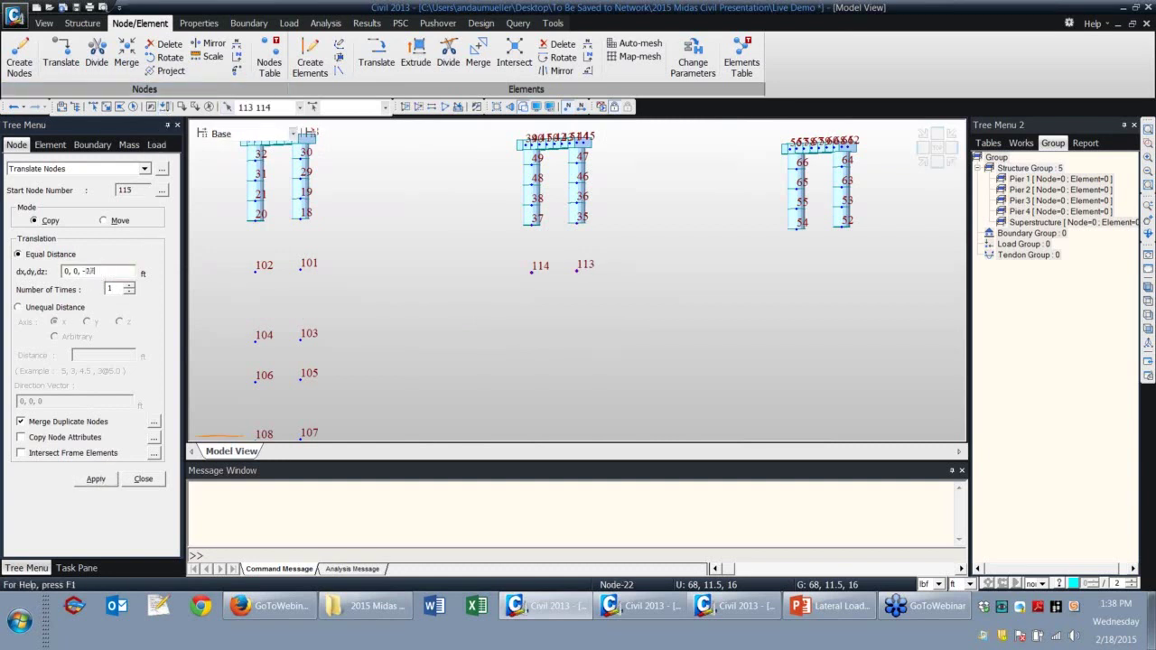
pyautogui.click(95, 479)
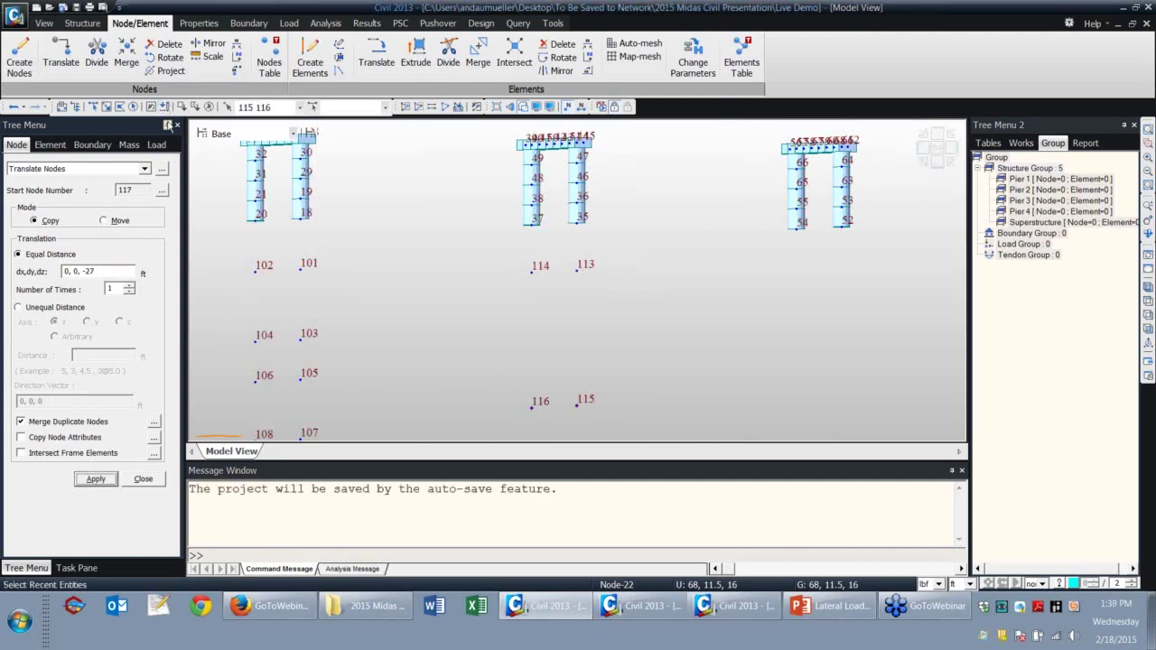
# Copy nodes 115 and 116 below the third bent once by 0, 0, -7.5 ft.
pyautogui.click(111, 271)
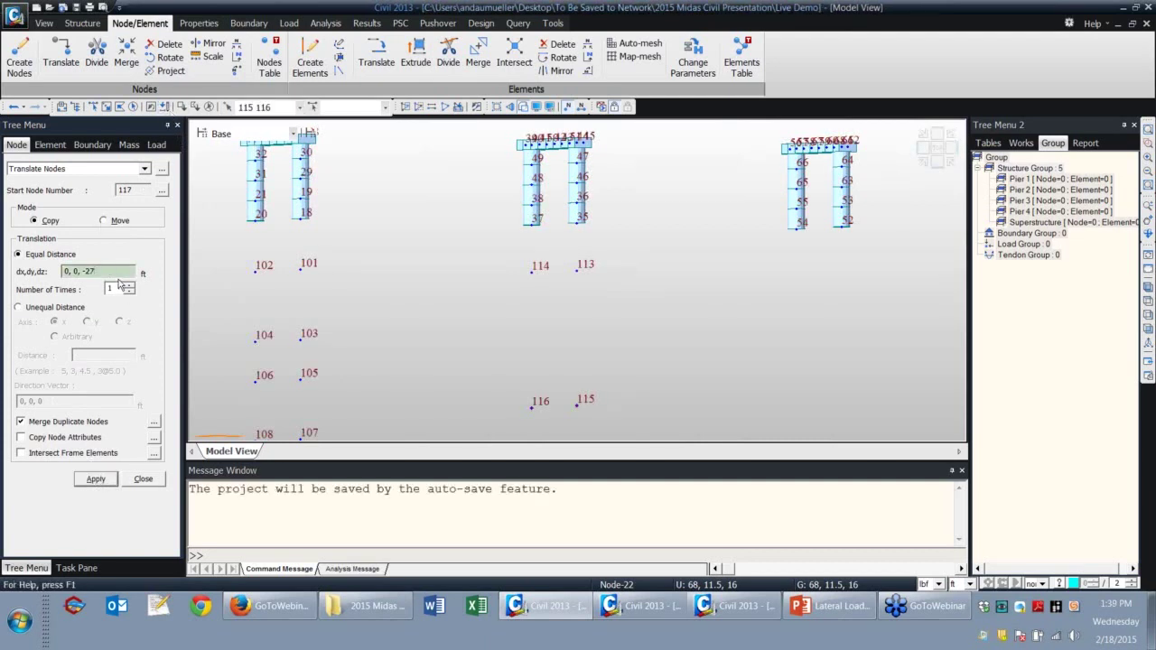
pyautogui.press('BackSpace')
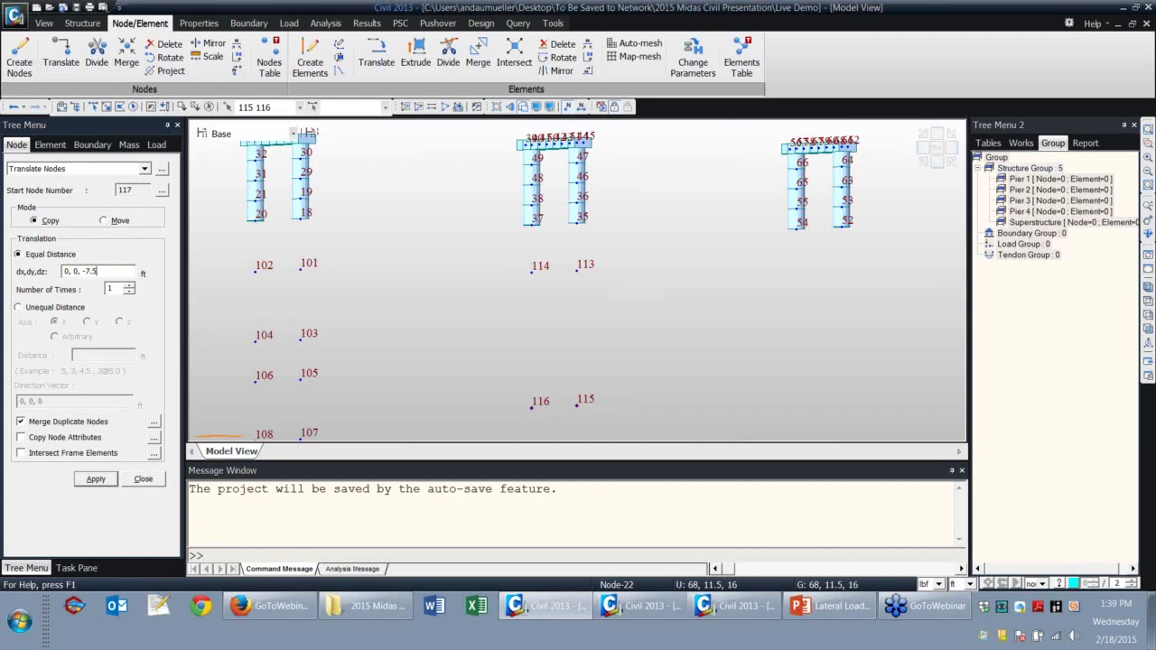
pyautogui.click(96, 478)
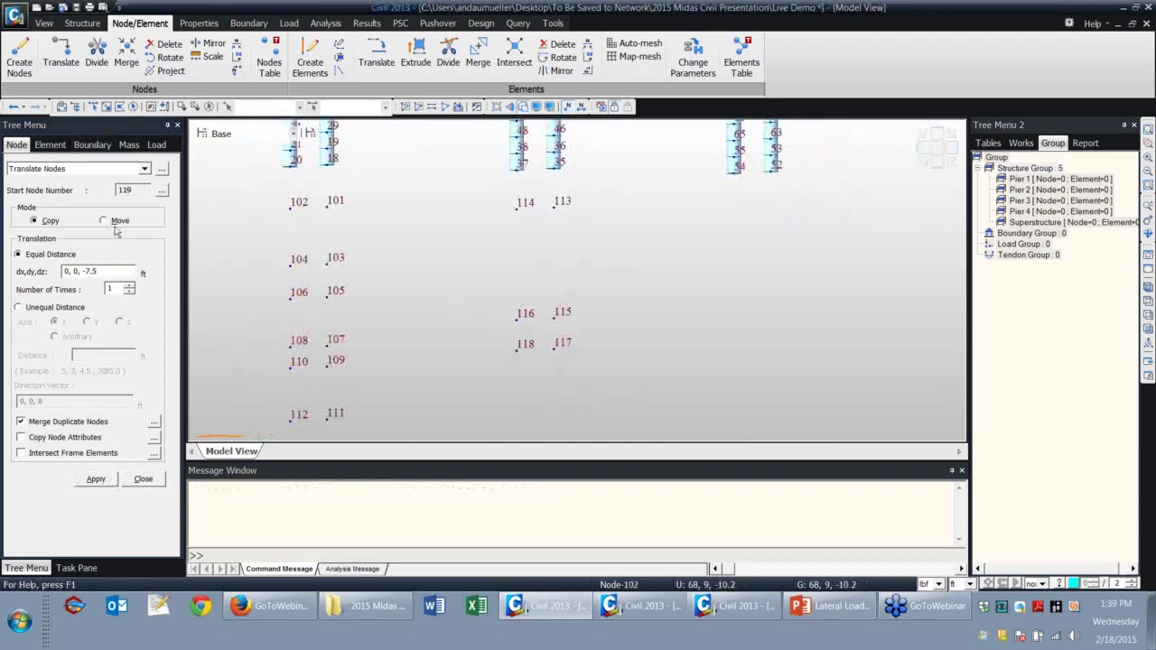
# Select nodes 117 and 118 below the third bent and copy them once by 0, 0, -5 ft.
pyautogui.click(164, 107)
pyautogui.click(104, 270)
pyautogui.press('BackSpace')
pyautogui.click(107, 480)
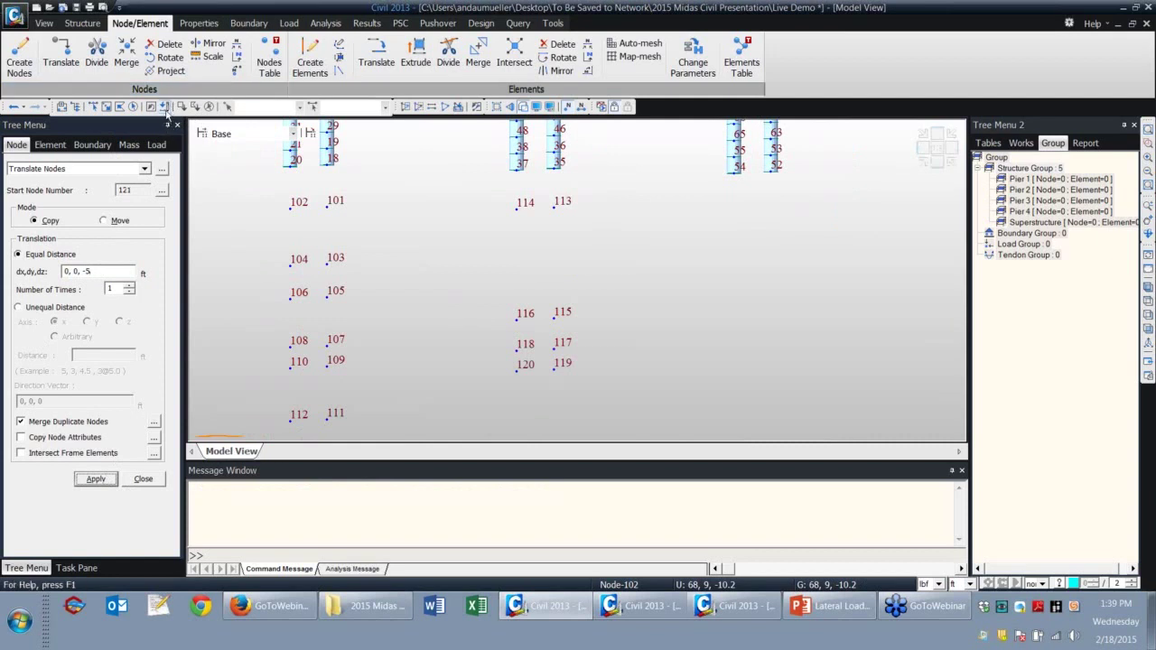
# Copy nodes 119 and 120 below the third bent once by 0, 0, -12 ft.
pyautogui.click(113, 271)
pyautogui.press('BackSpace')
pyautogui.write('12')
pyautogui.click(96, 479)
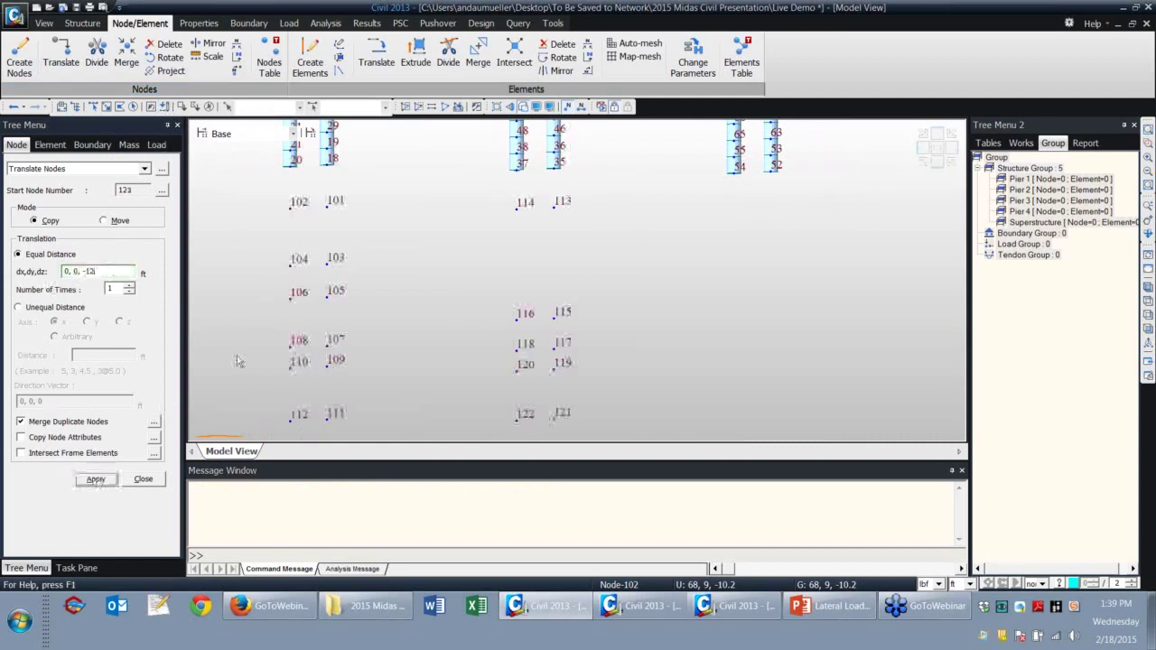
# Select the fourth bent's column base nodes 52 and 54 and copy them once by 0, 0, -14.1 ft.
pyautogui.moveTo(719, 243); pyautogui.dragTo(424, 293, button='middle')
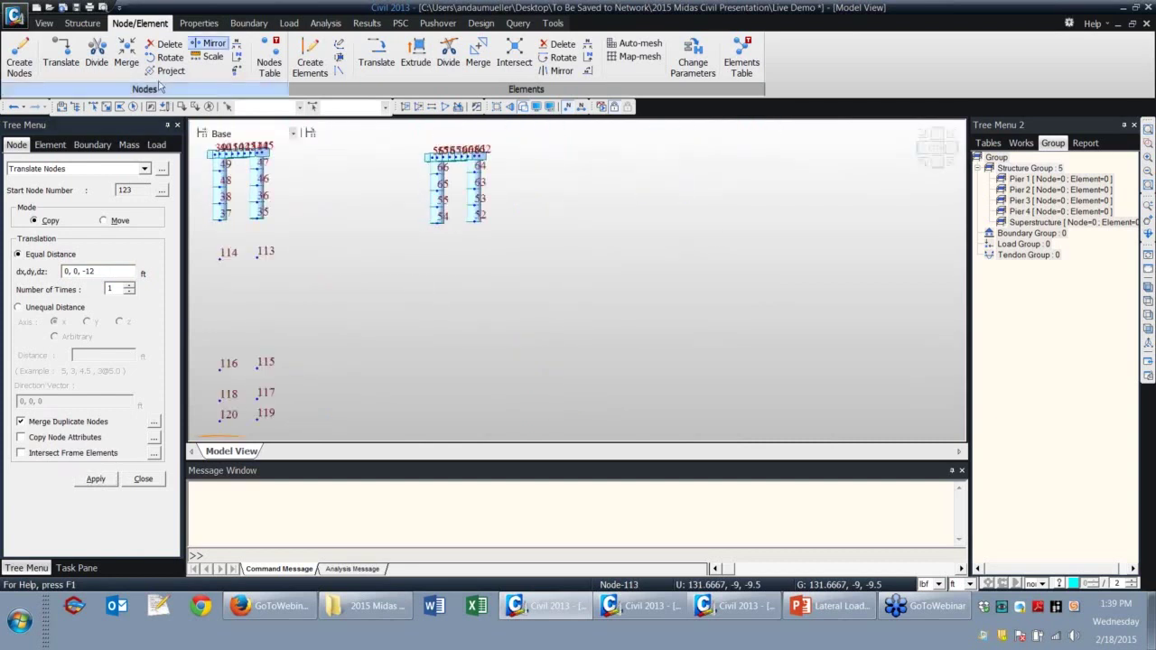
pyautogui.click(106, 106)
pyautogui.moveTo(420, 232); pyautogui.dragTo(497, 209)
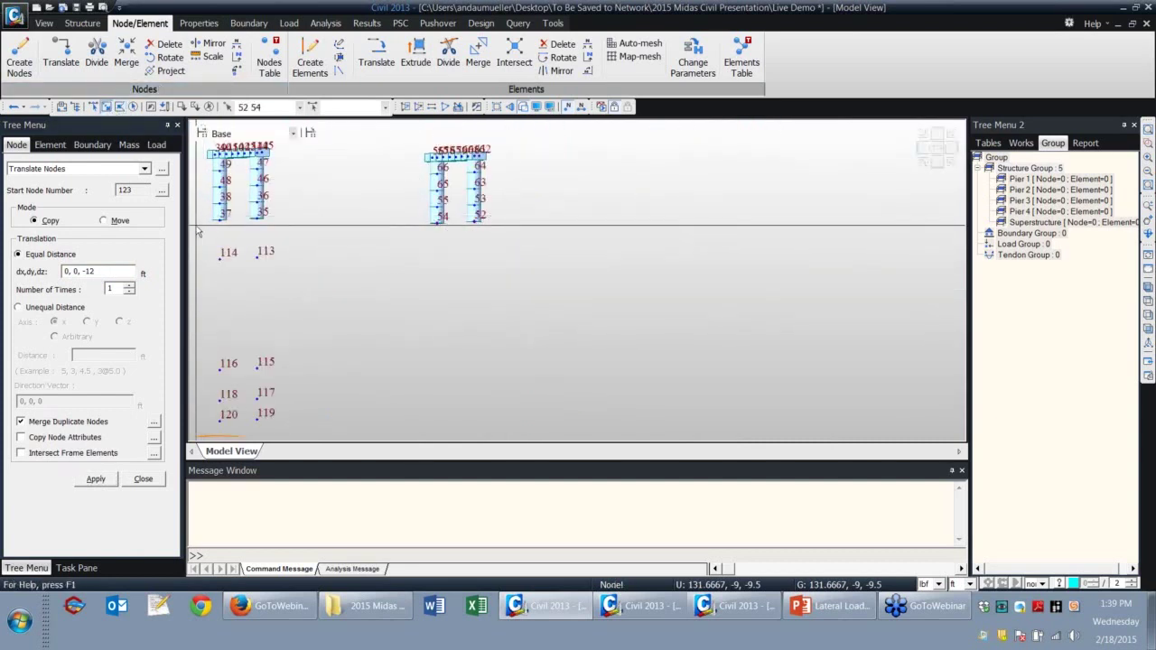
pyautogui.tripleClick(109, 273)
pyautogui.write('0, 0, -18')
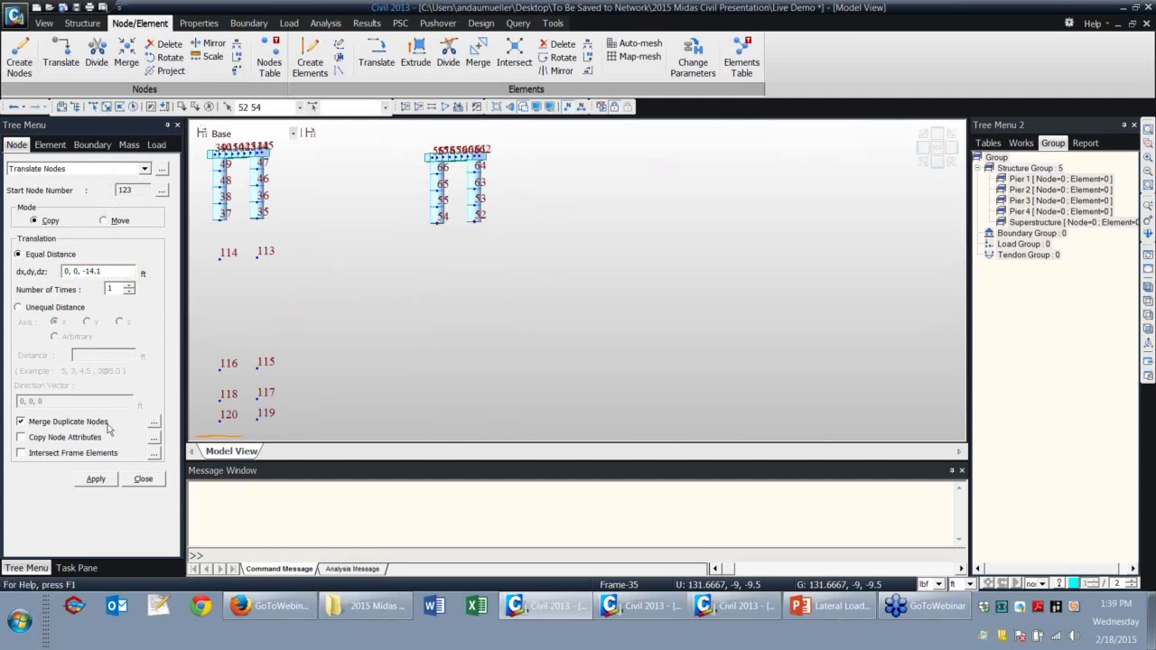
pyautogui.click(95, 479)
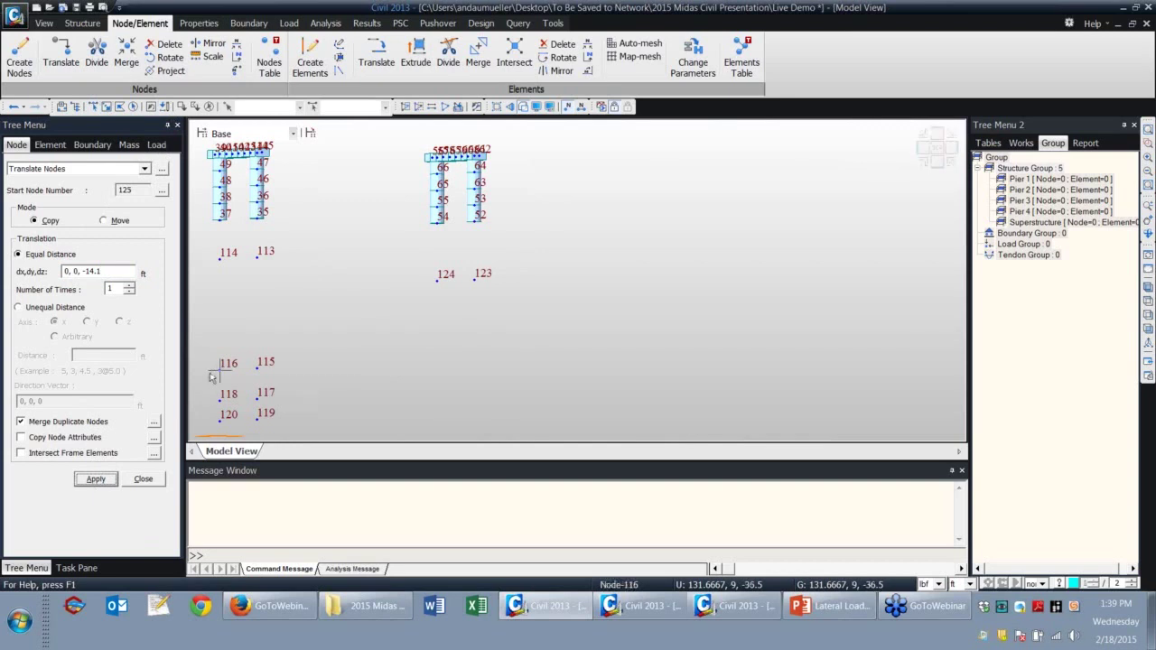
# Select nodes 123 and 124 below the fourth bent and copy them once by 0, 0, -8.9 ft.
pyautogui.doubleClick(92, 271)
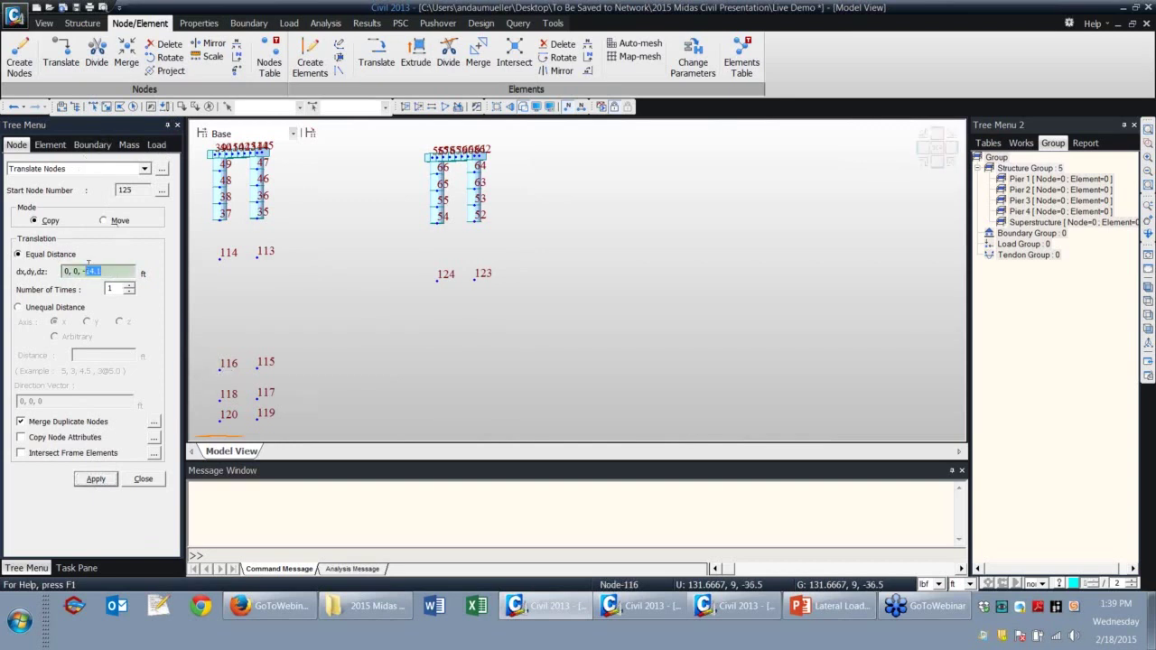
pyautogui.write('8.')
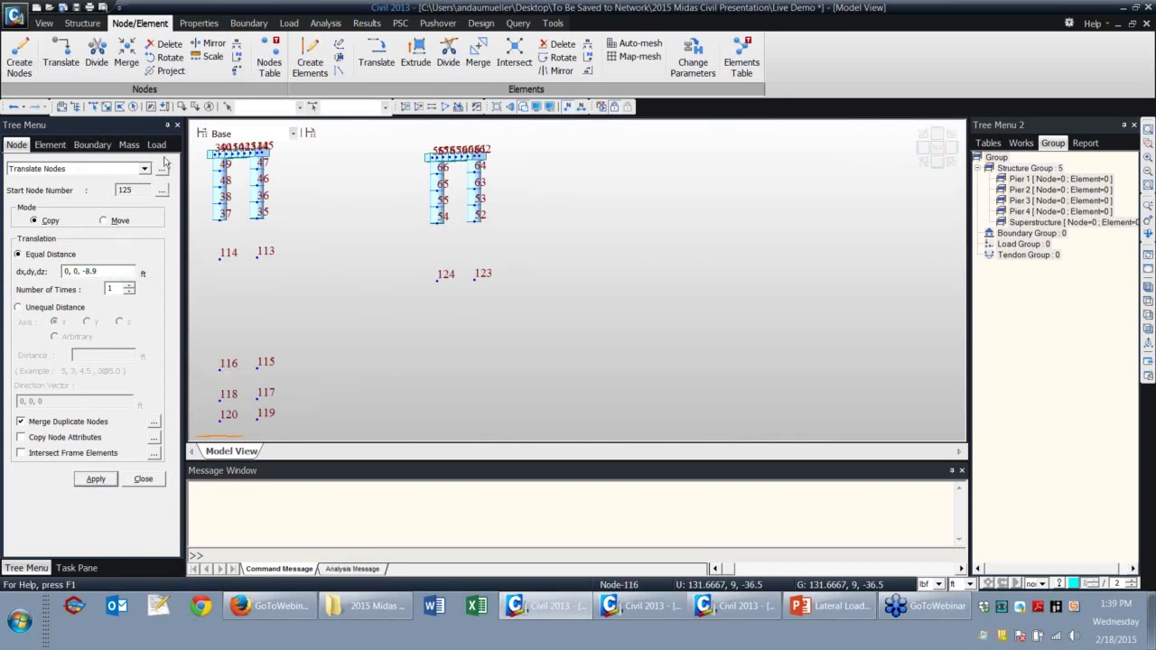
pyautogui.click(166, 106)
pyautogui.click(101, 483)
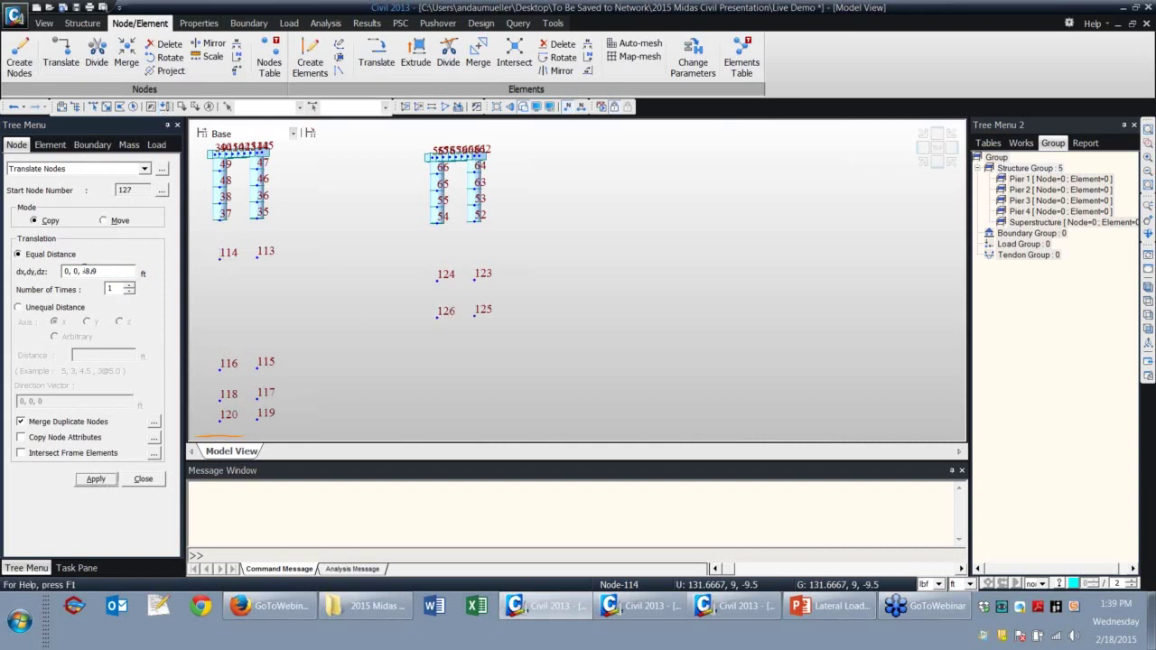
# Select nodes 125 and 126 below the fourth bent and copy them once by 0, 0, -11.8 ft.
pyautogui.click(84, 270)
pyautogui.write('11')
pyautogui.click(165, 107)
pyautogui.click(95, 480)
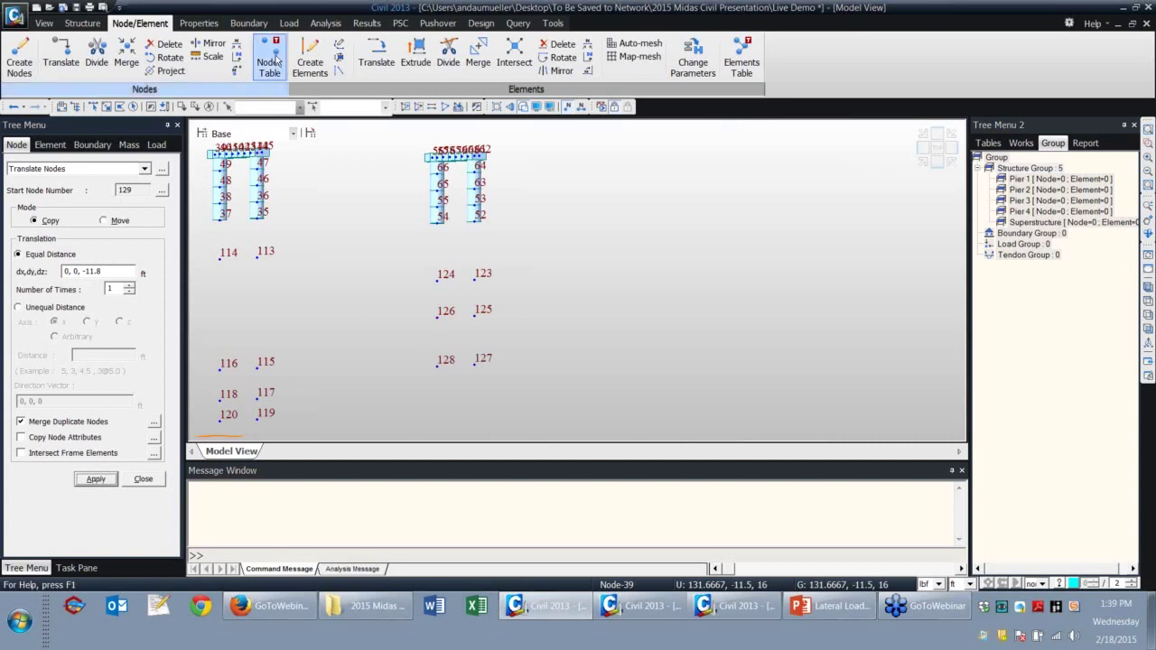
# Copy nodes 127 and 128 below the fourth bent once by 0, 0, -9.2 ft.
pyautogui.doubleClick(84, 270)
pyautogui.write('9.')
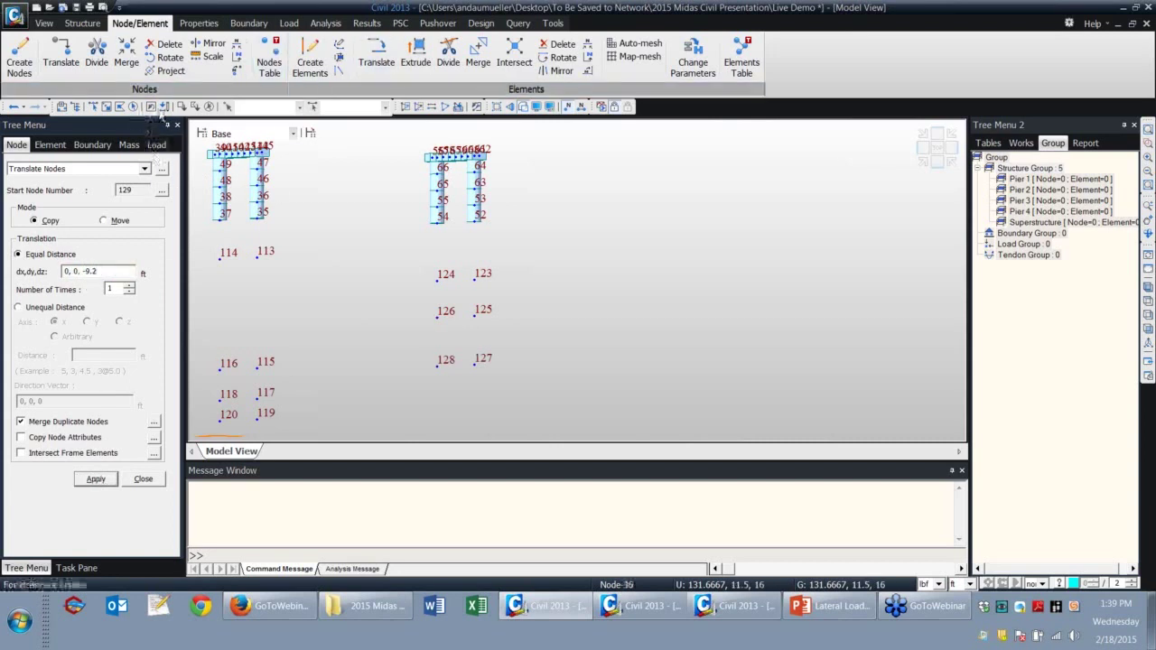
pyautogui.click(96, 478)
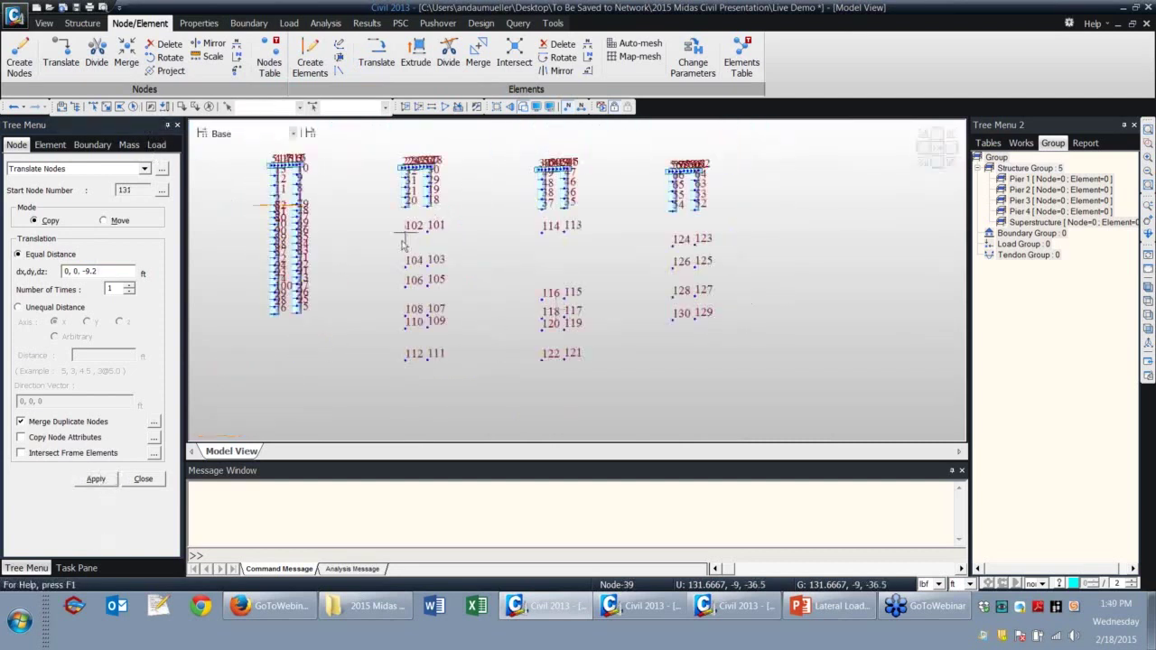
# Create the caisson beam elements of the second, third and fourth bents with Grade C4000 and the Caisson section, from base nodes up to column bases.
pyautogui.click(309, 63)
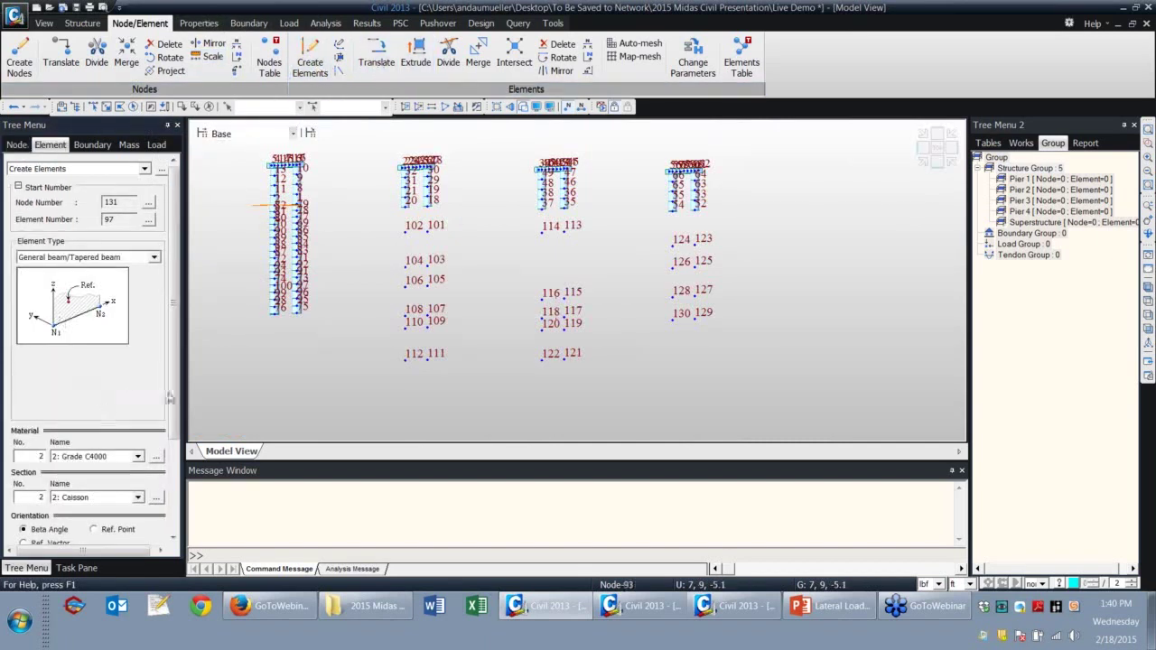
pyautogui.scroll(-5, 168, 398)
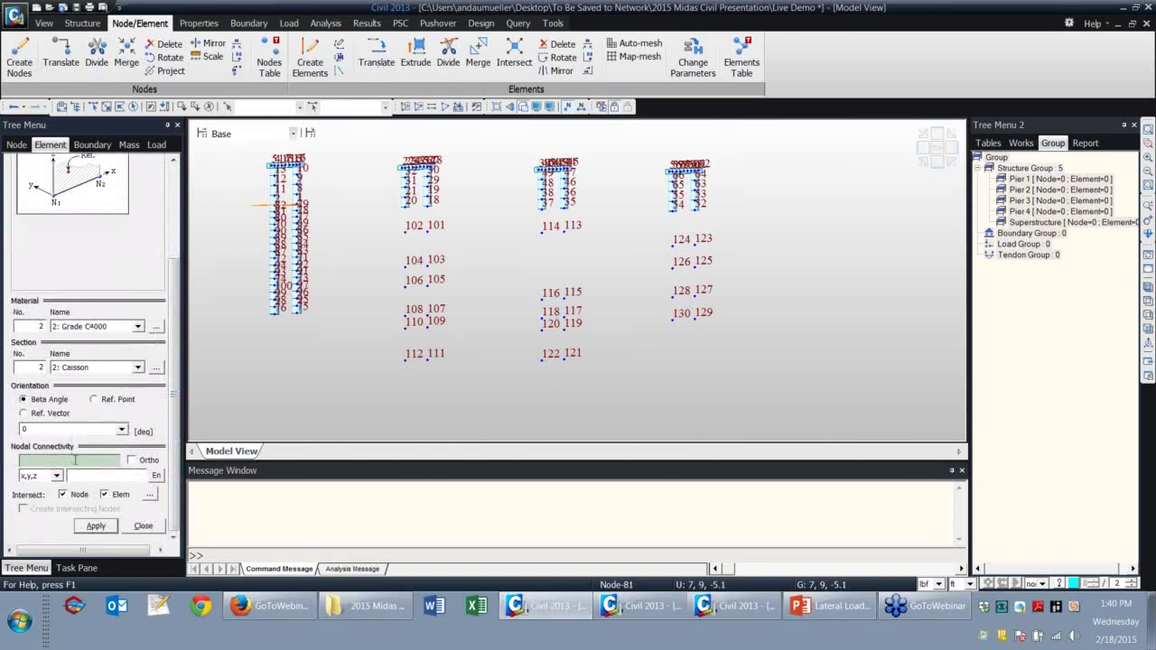
pyautogui.click(428, 361)
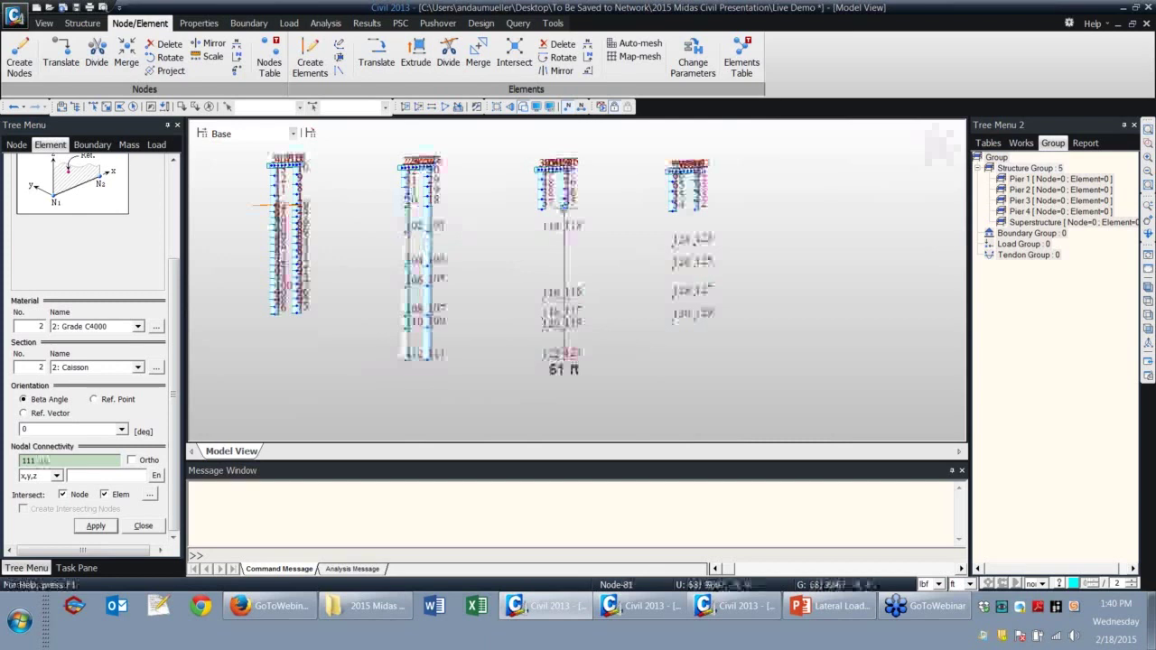
pyautogui.click(551, 353)
pyautogui.click(548, 203)
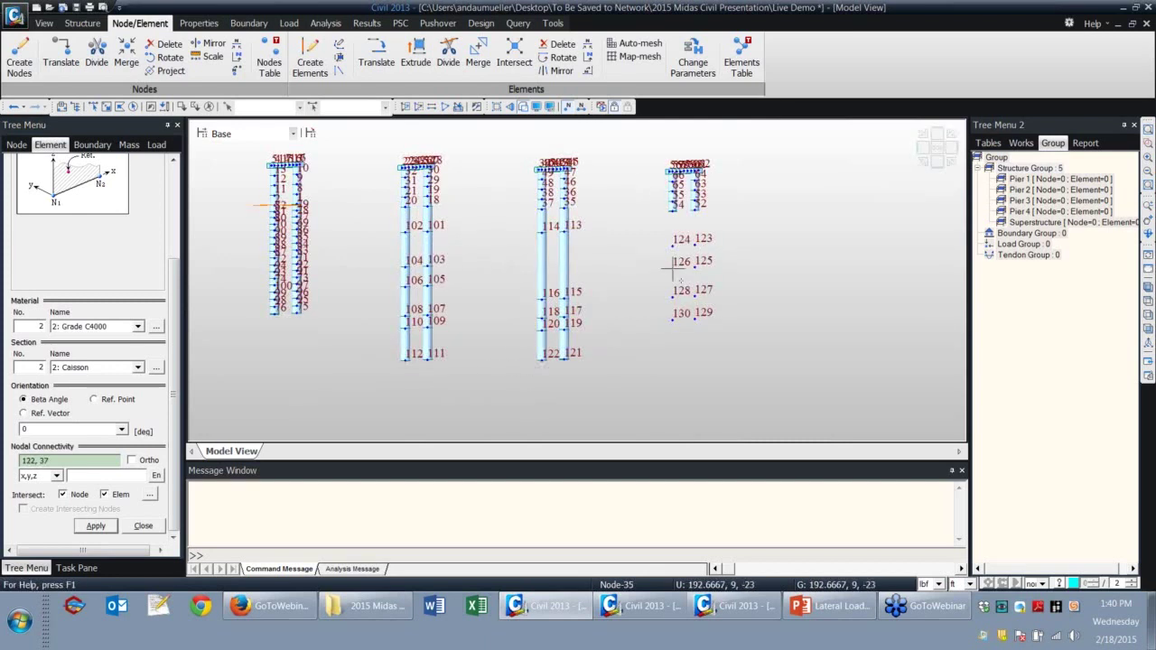
pyautogui.click(672, 319)
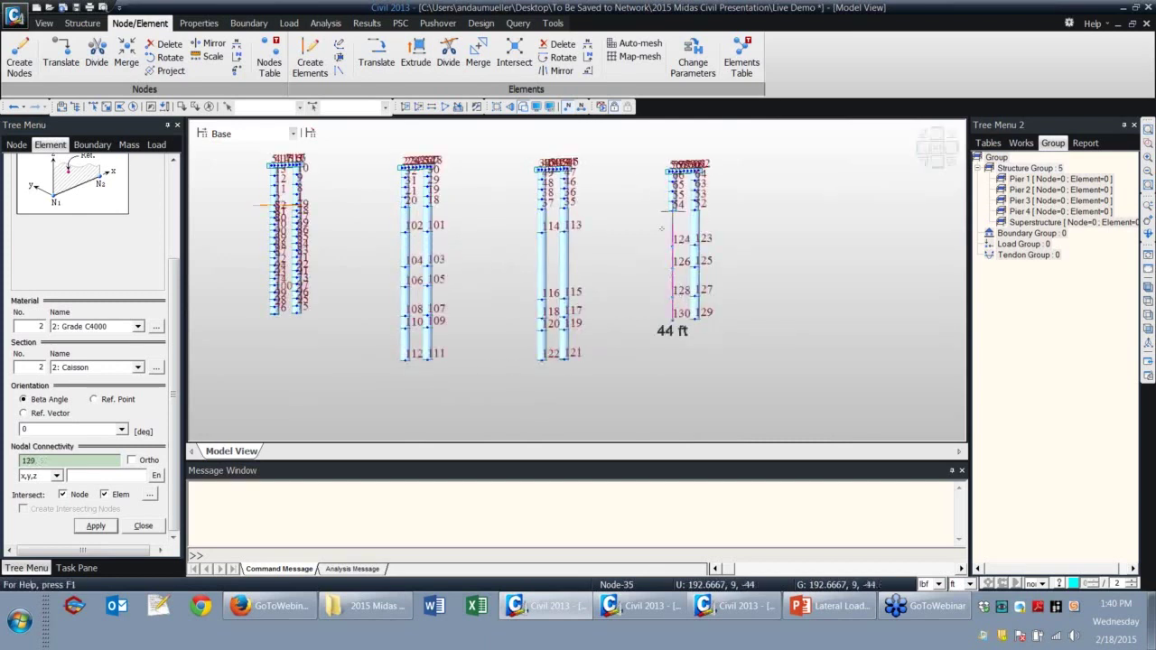
pyautogui.click(671, 205)
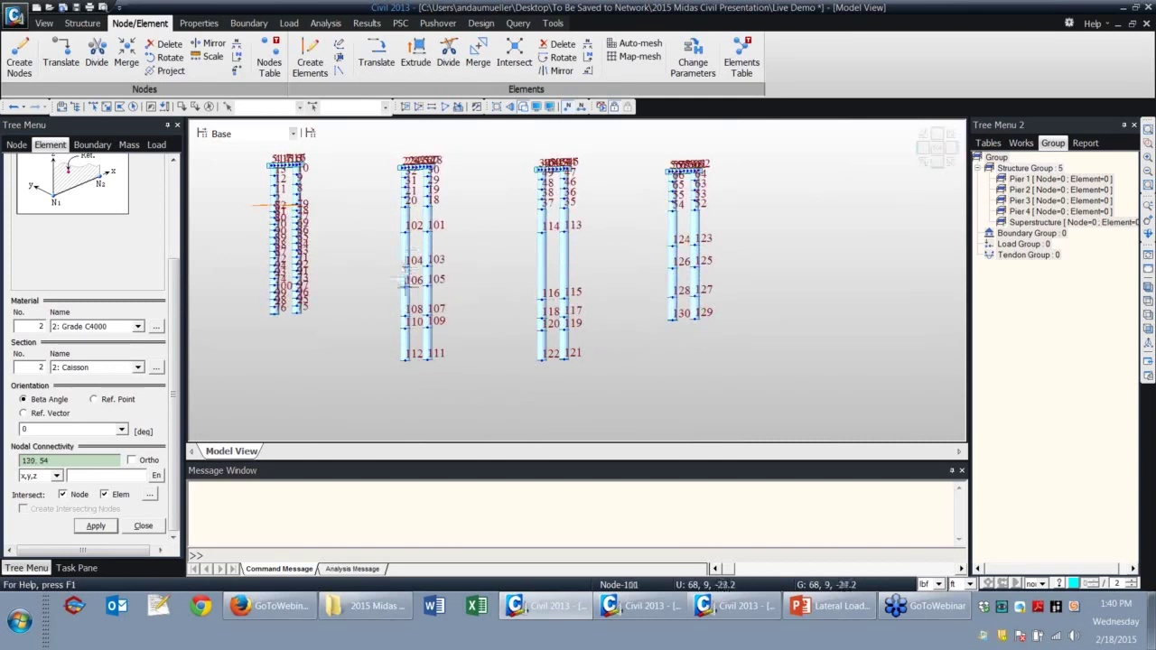
# Divide the second bent's uppermost caisson elements, between nodes 18–101 and 20–102, into 4 equal parts.
pyautogui.keyDown('ctrl'); pyautogui.moveTo(407, 282); pyautogui.dragTo(532, 266, button='middle'); pyautogui.keyUp('ctrl')
pyautogui.scroll(5, 532, 267)
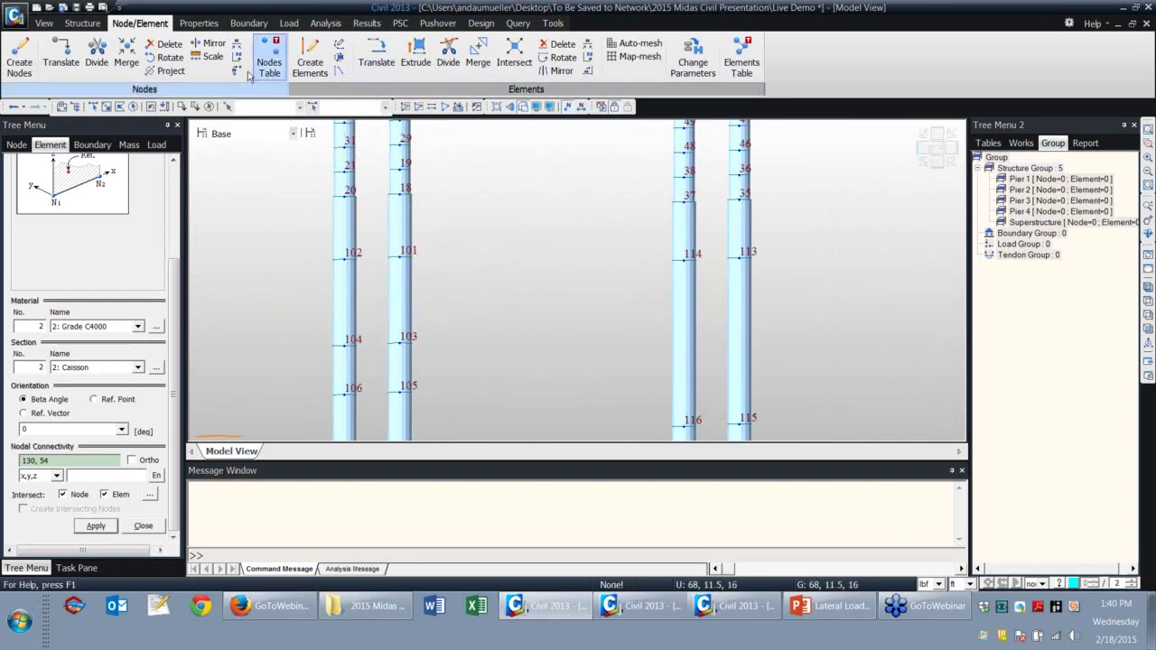
pyautogui.click(448, 56)
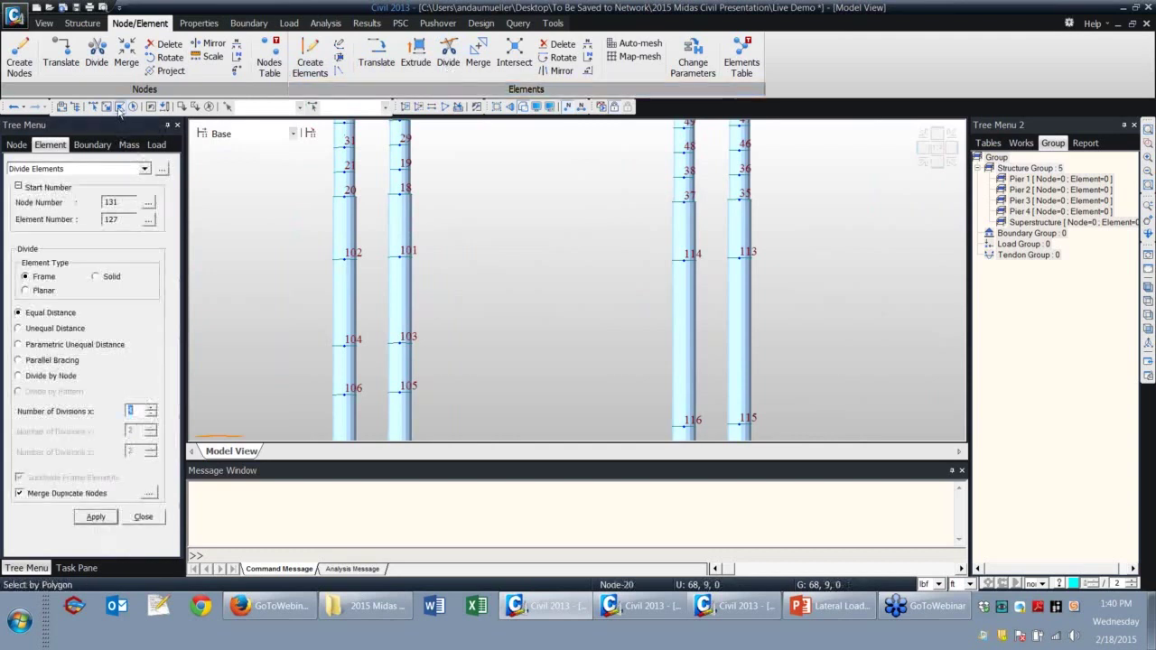
pyautogui.write('4')
pyautogui.moveTo(411, 224); pyautogui.dragTo(336, 240)
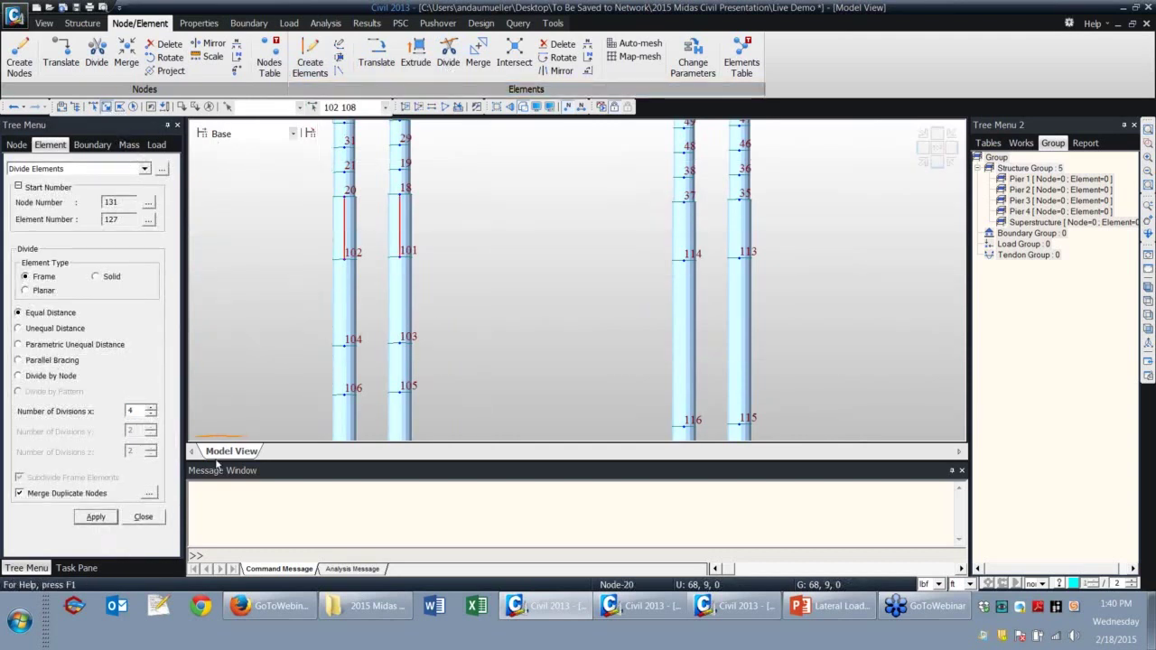
pyautogui.click(95, 518)
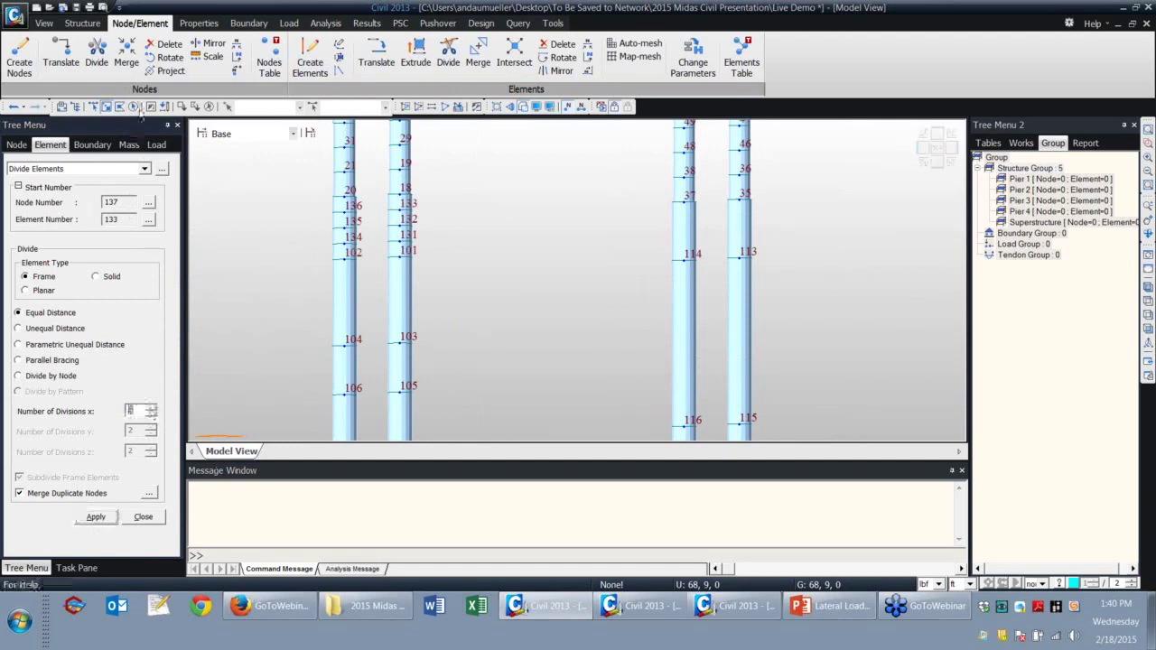
# Divide the second bent's caisson elements between nodes 101–103 and 102–104 into 5 equal parts, and those between 103–105 and 104–106 into 3.
pyautogui.moveTo(412, 285); pyautogui.dragTo(325, 303)
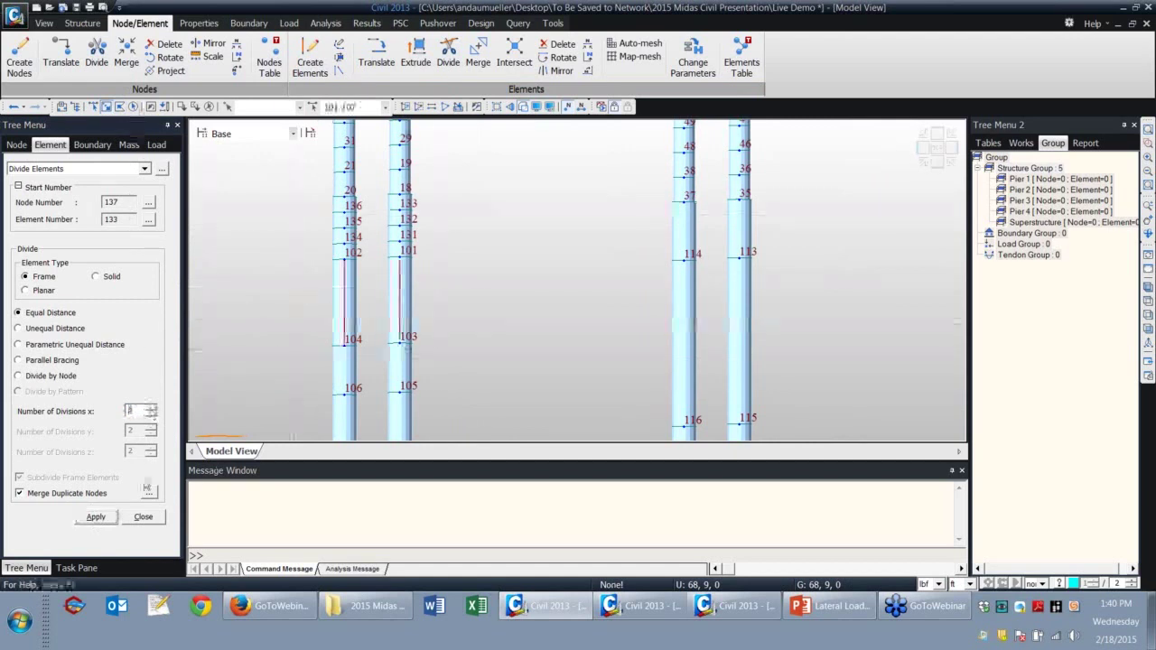
pyautogui.click(96, 518)
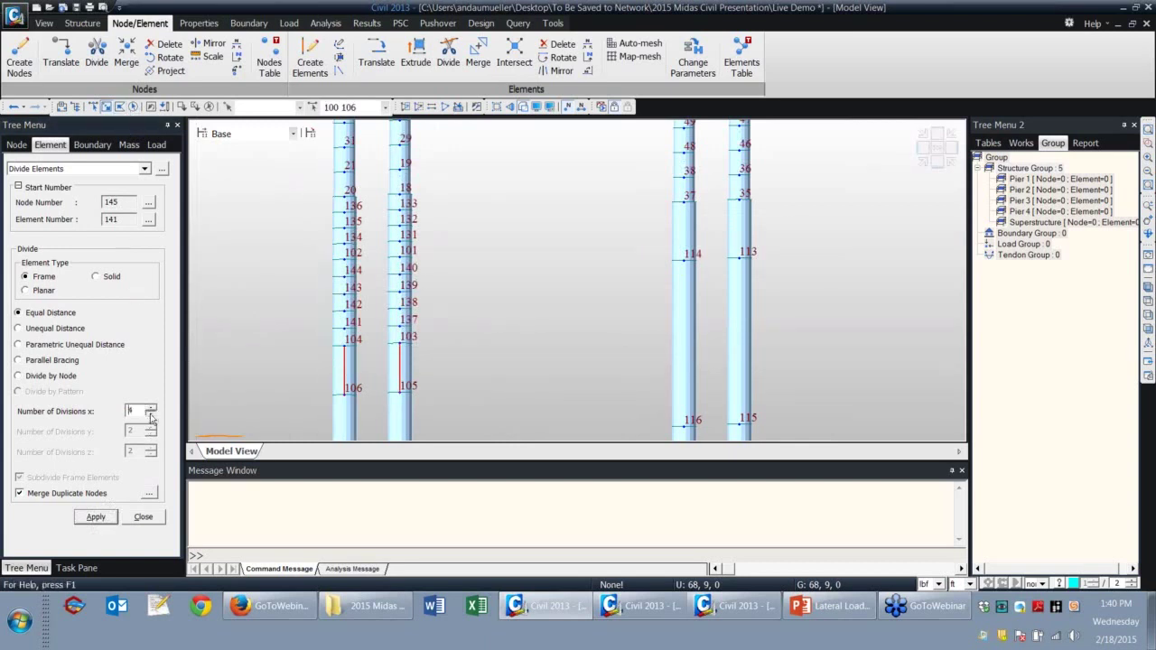
pyautogui.click(96, 517)
# Divide the second bent's caisson elements between nodes 105–107 and 106–108 into 4 equal parts.
pyautogui.moveTo(523, 400); pyautogui.dragTo(531, 207, button='middle')
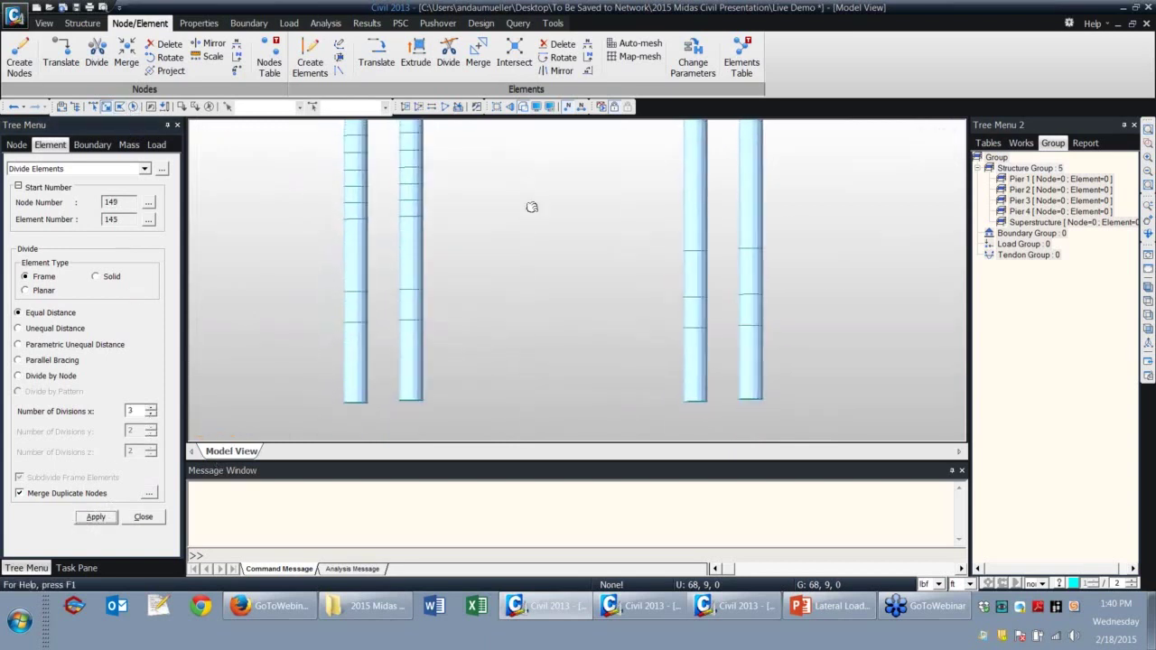
pyautogui.moveTo(486, 252); pyautogui.dragTo(334, 226)
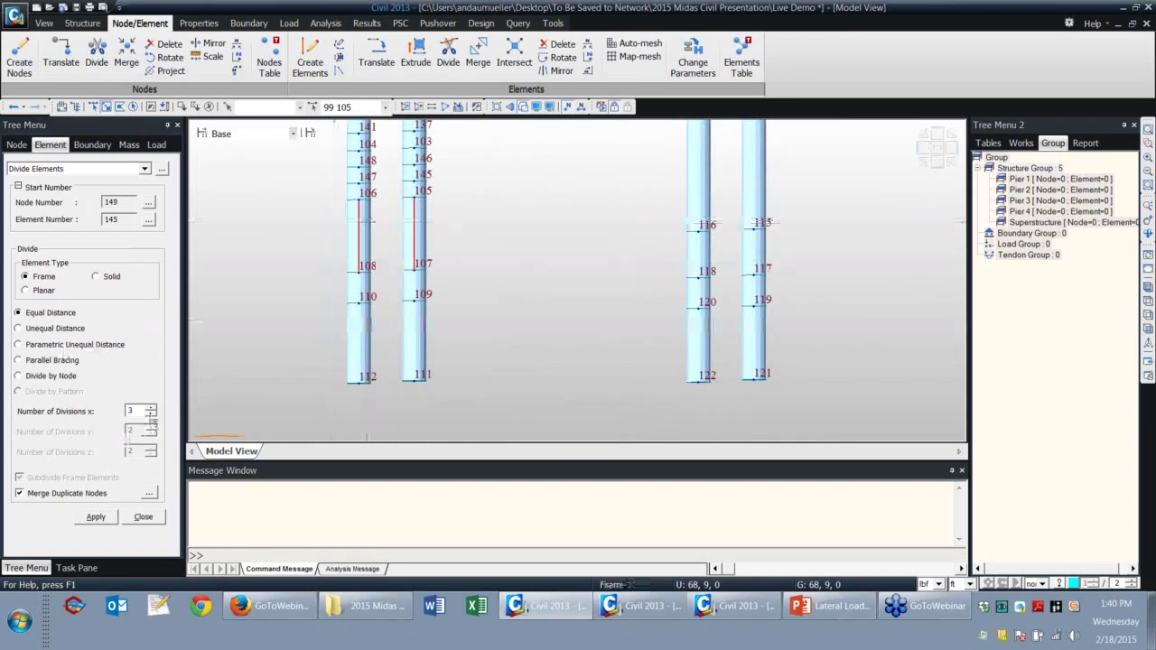
pyautogui.click(153, 407)
pyautogui.click(95, 517)
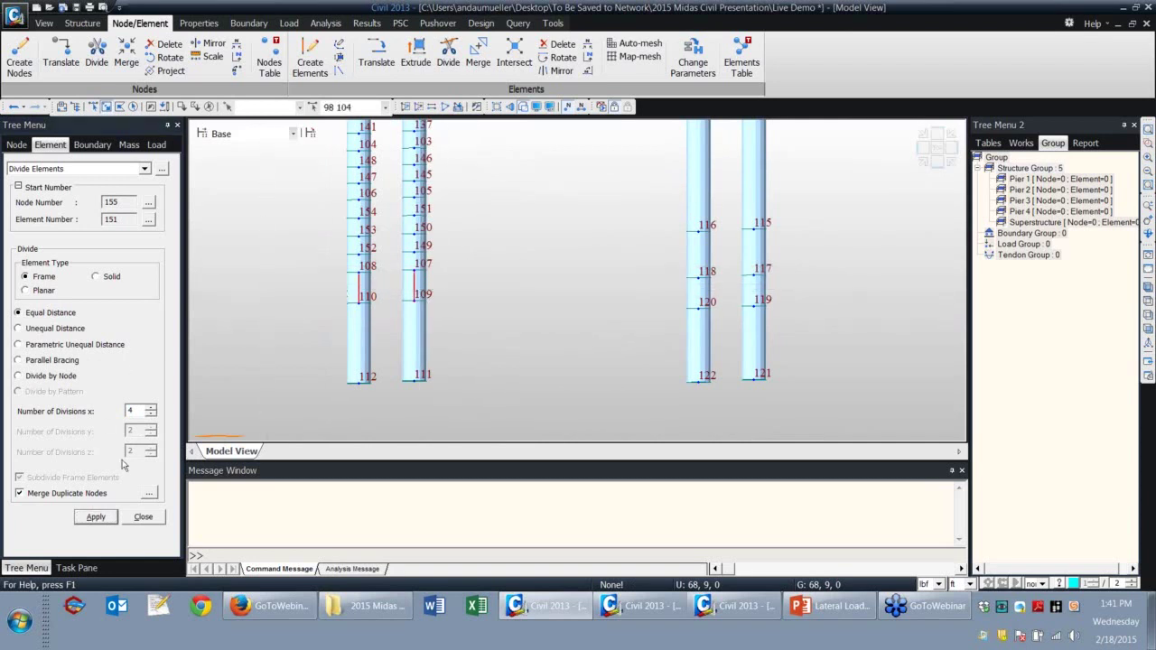
# Divide the second bent's caisson elements between nodes 107–109 and 108–110 into 2 equal parts, and the lowest pair down to 111 and 112 into 4.
pyautogui.click(96, 518)
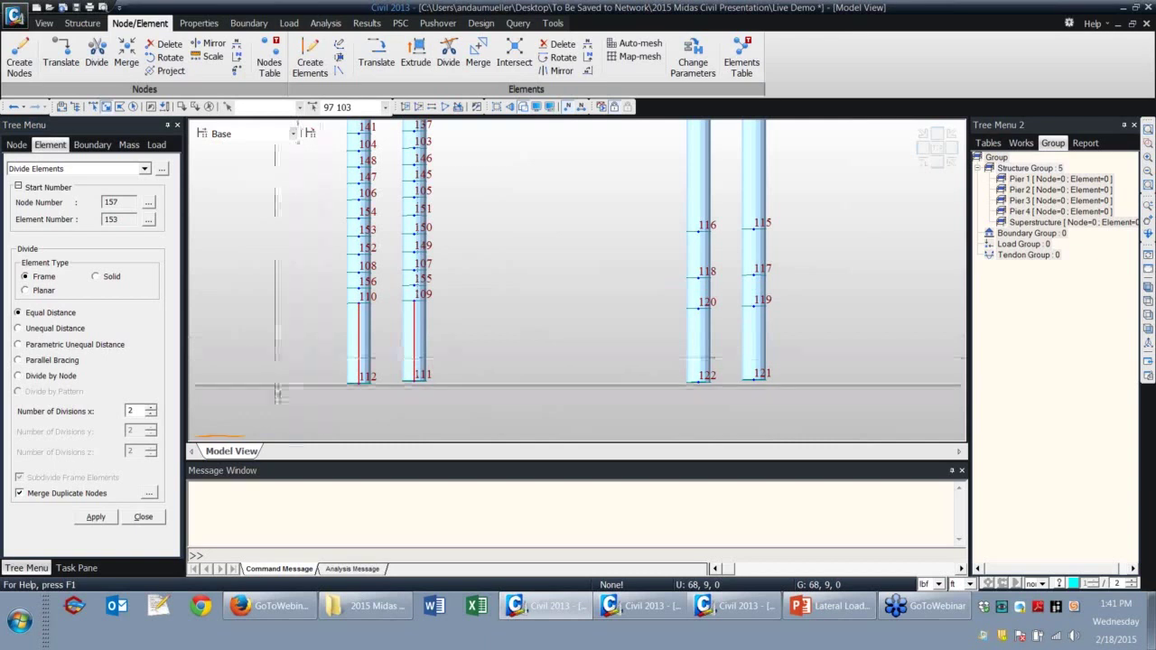
pyautogui.click(96, 517)
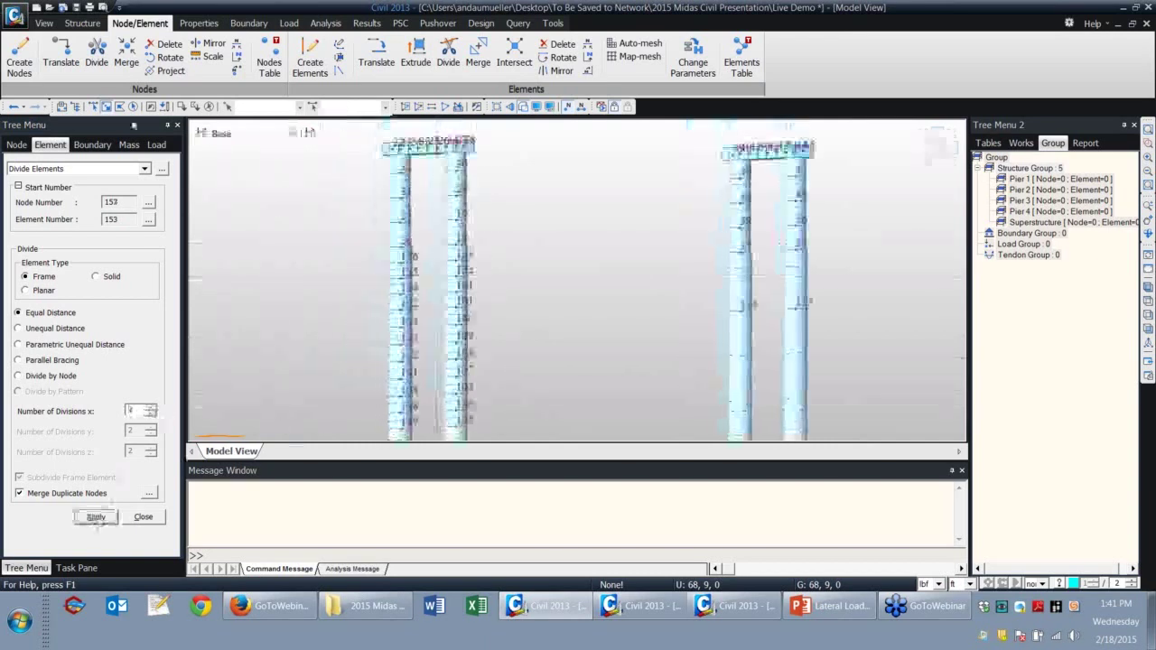
# Add Dz supports at the caisson base nodes of the second, third and fourth bents.
pyautogui.click(249, 22)
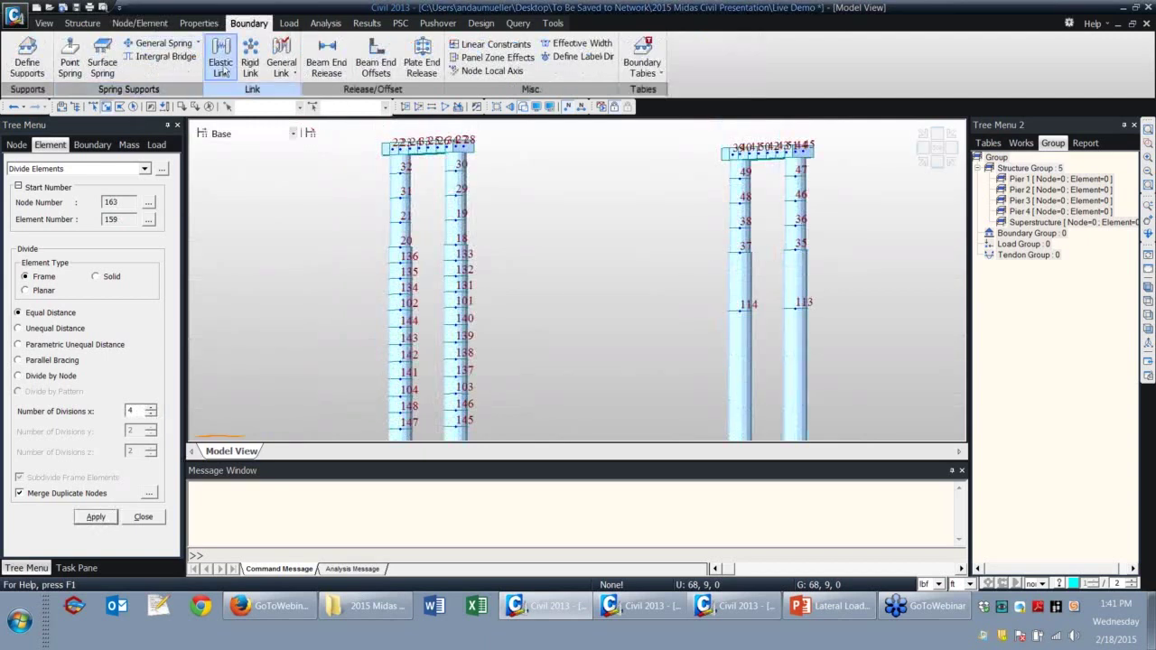
pyautogui.scroll(5, 584, 253)
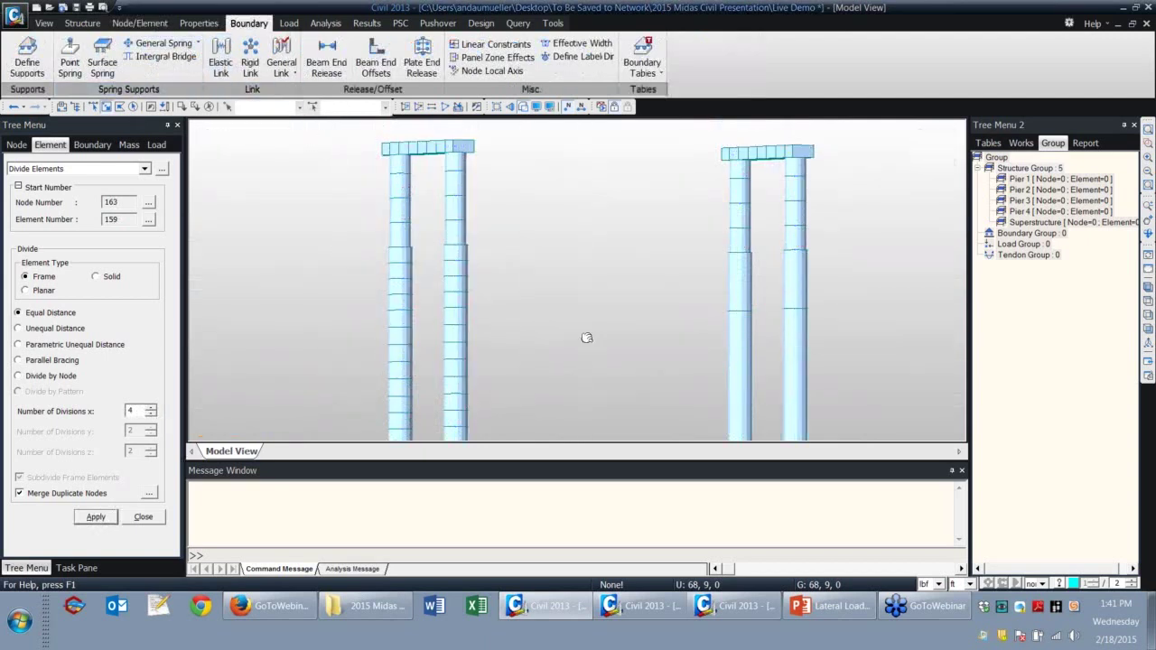
pyautogui.scroll(-5, 525, 287)
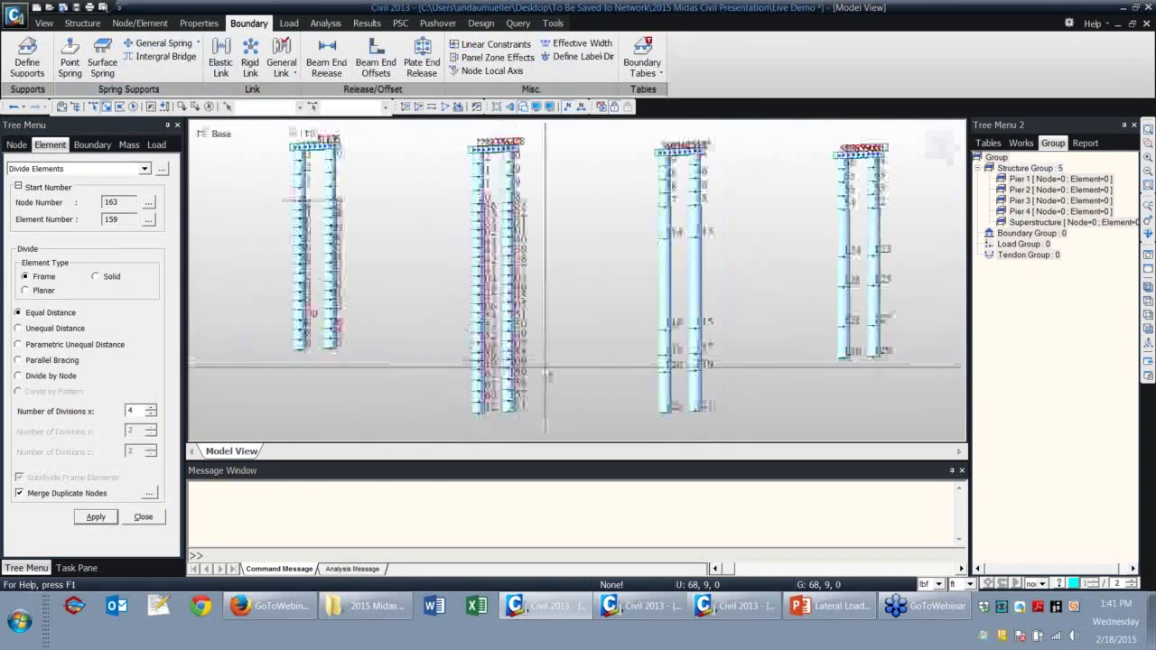
pyautogui.click(36, 71)
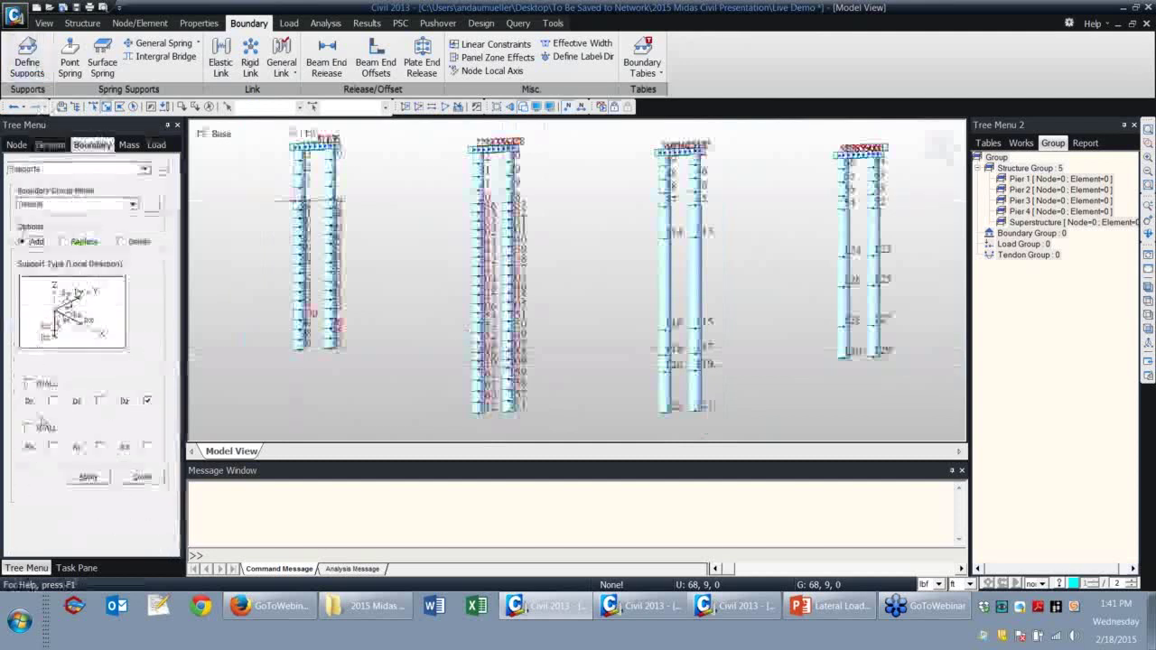
pyautogui.click(106, 107)
pyautogui.moveTo(645, 399); pyautogui.dragTo(715, 417)
pyautogui.moveTo(825, 352); pyautogui.dragTo(945, 391)
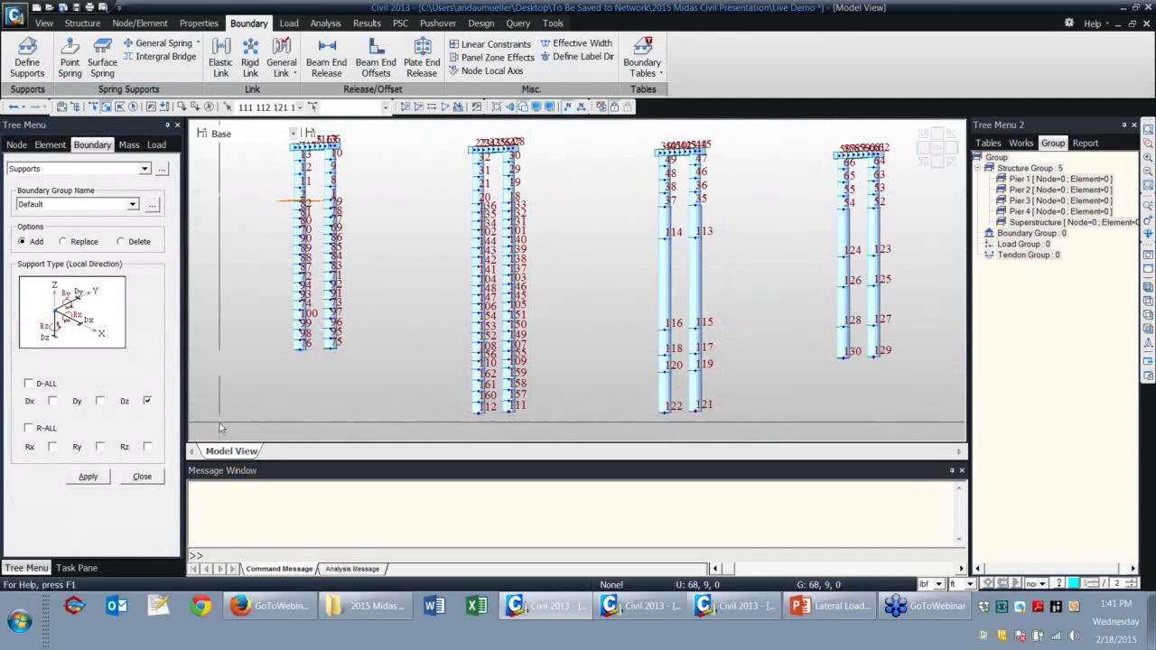
pyautogui.click(87, 476)
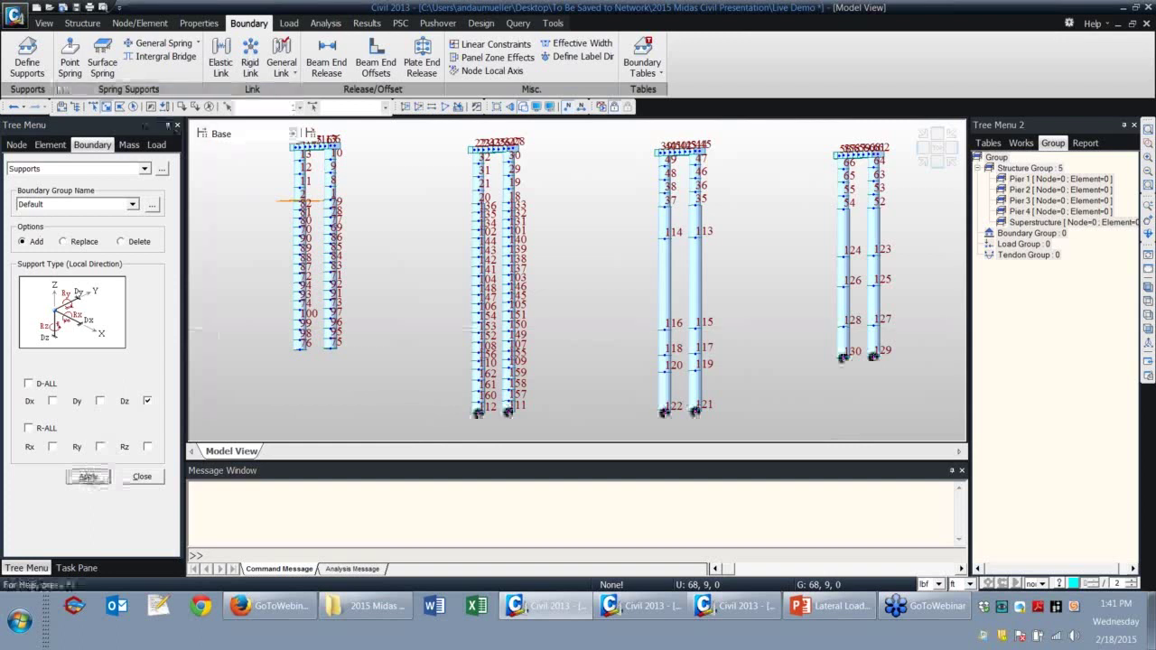
# Set up surface spring supports as linear point springs on frame elements, with the length unit in inches and a width of 48 in.
pyautogui.click(102, 63)
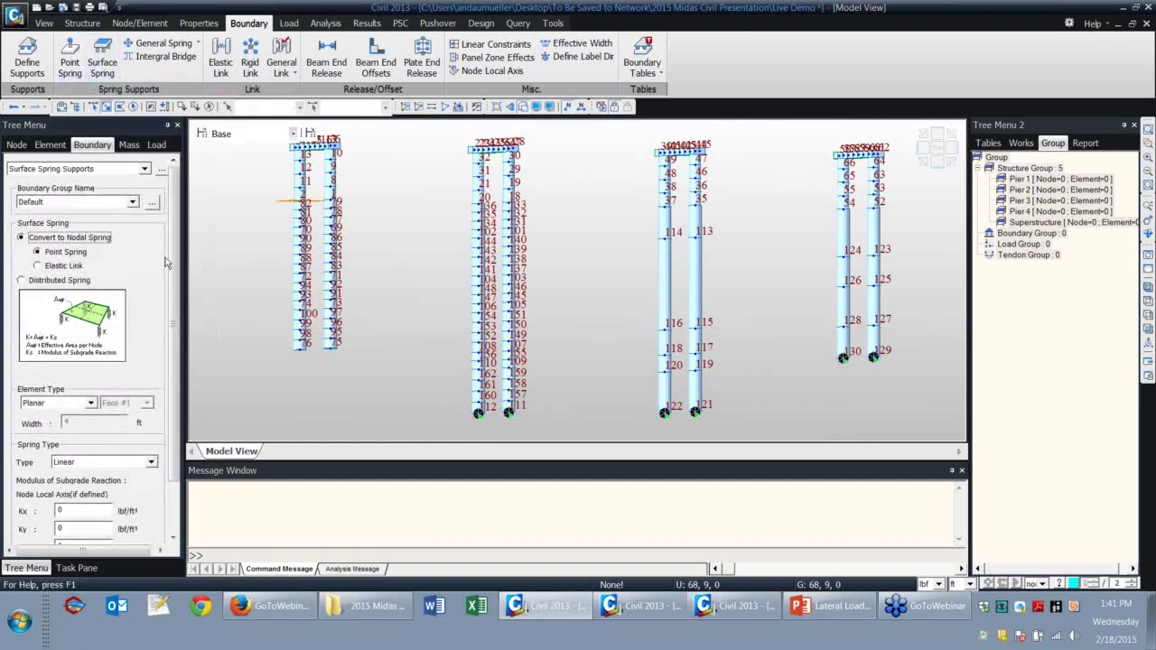
pyautogui.click(91, 403)
pyautogui.click(40, 418)
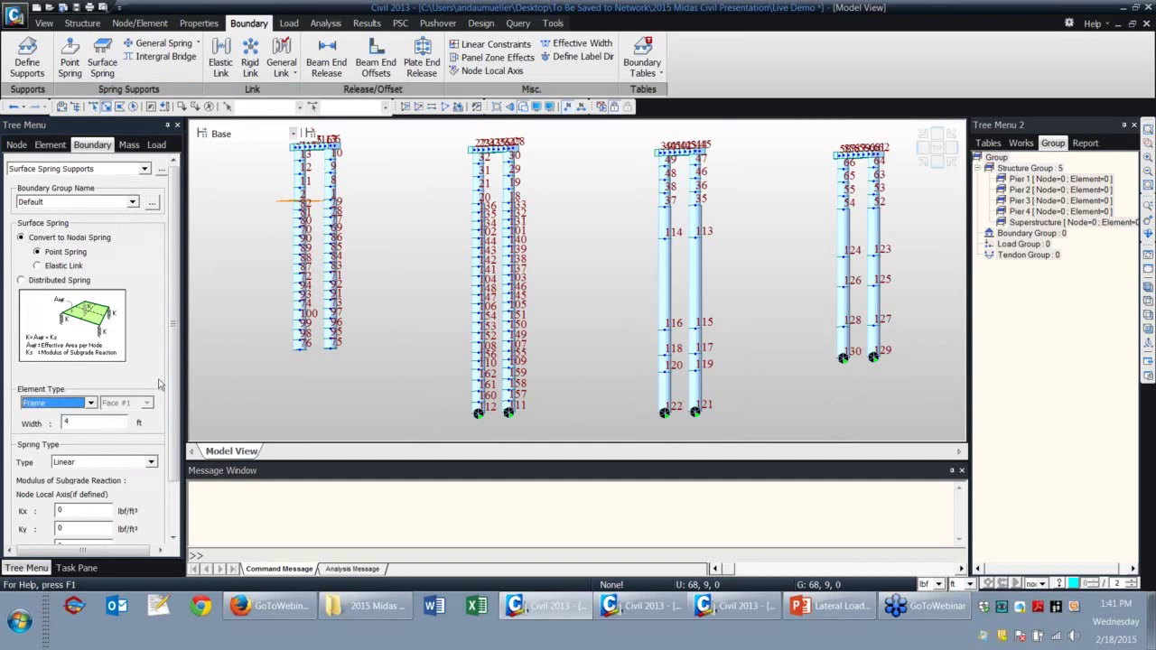
pyautogui.scroll(-2, 149, 433)
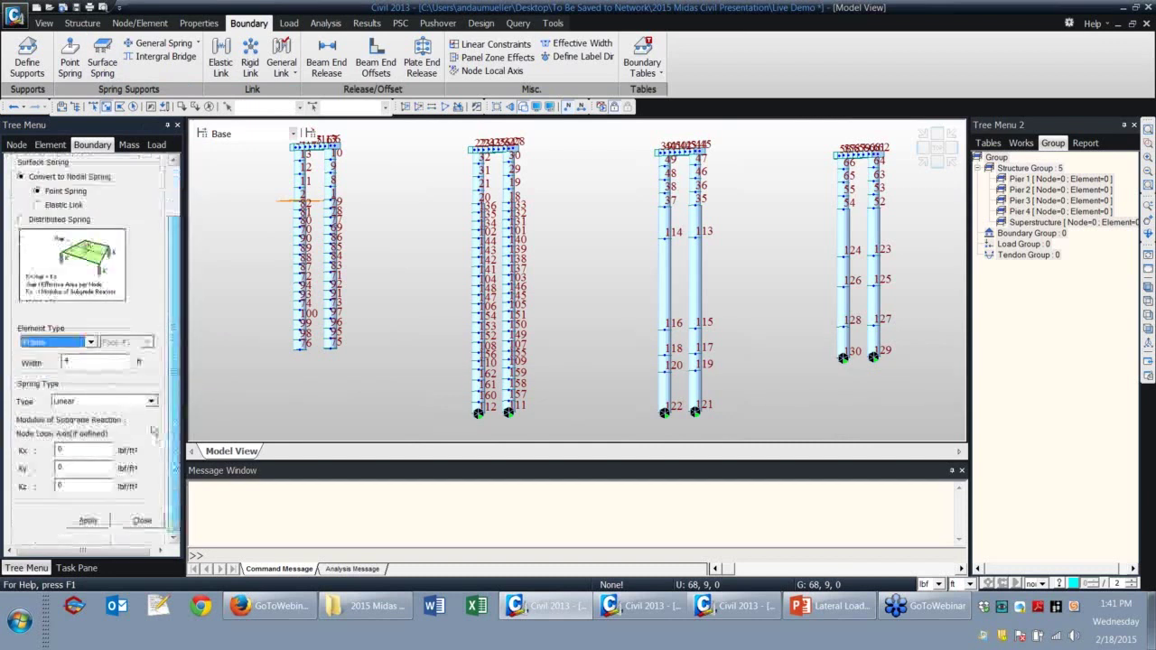
pyautogui.click(72, 361)
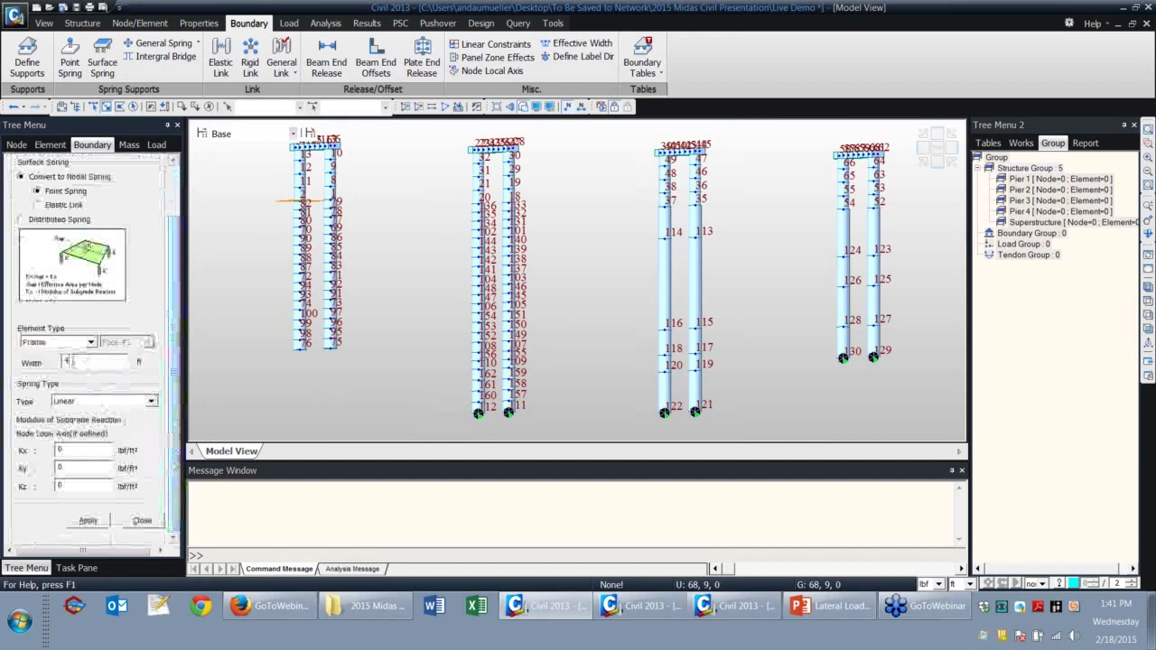
pyautogui.click(152, 401)
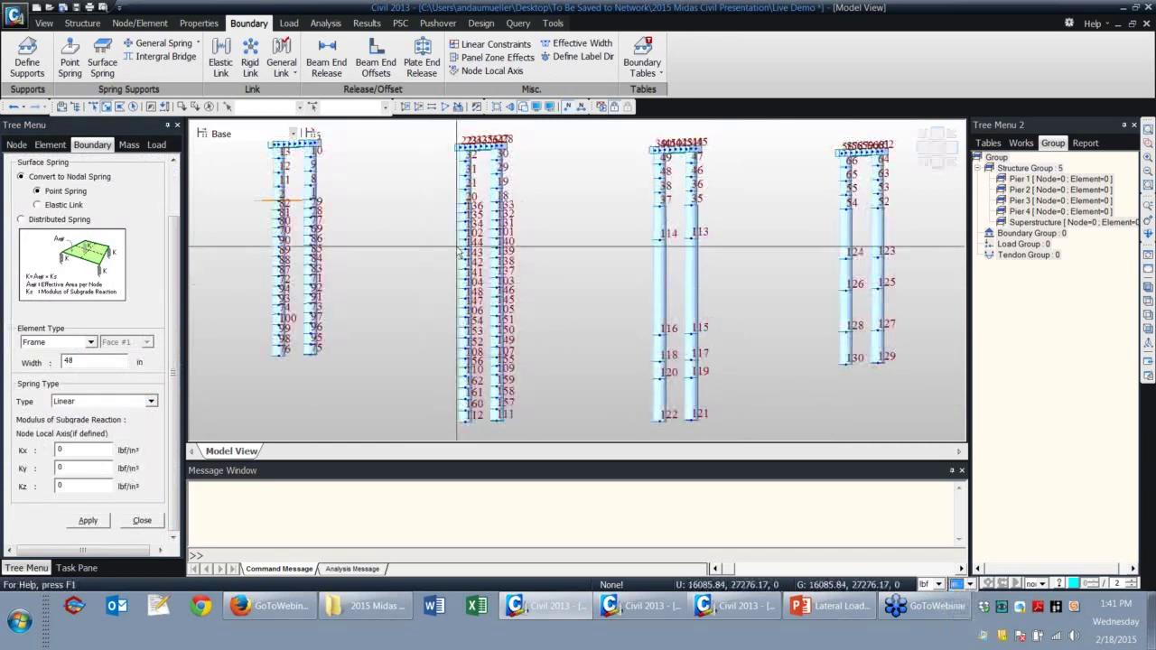
# Apply surface springs with Kx and Ky of 500 lbf/in³ to the second bent's top caisson layer, between nodes 18–101 and 20–102.
pyautogui.scroll(5, 529, 279)
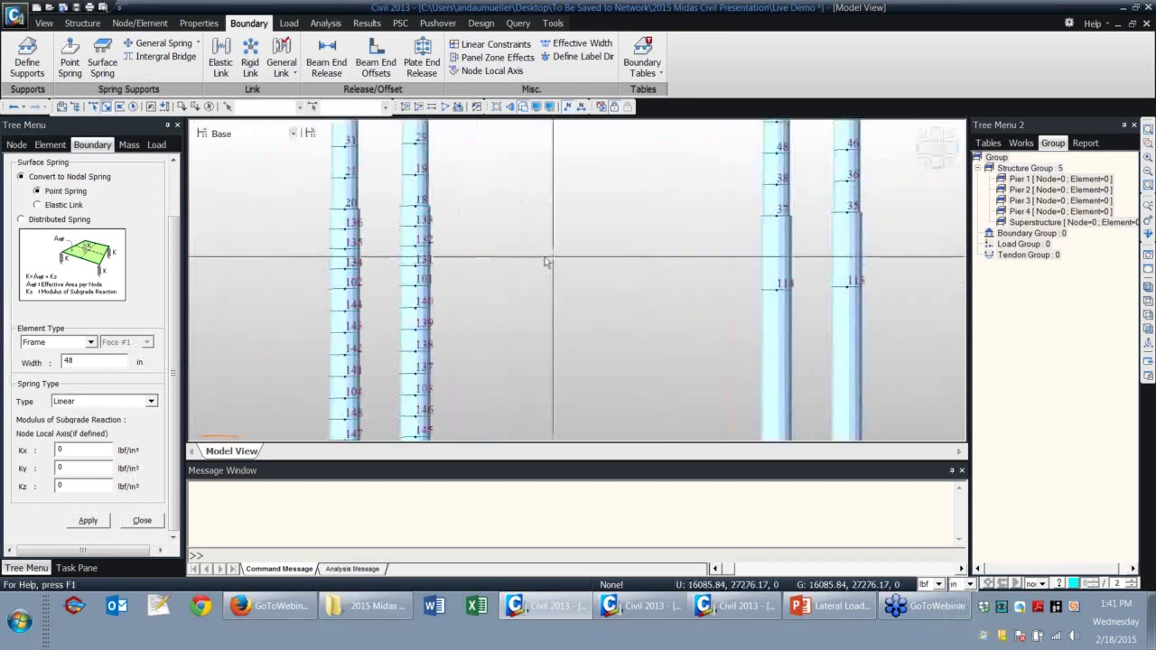
pyautogui.scroll(2, 615, 261)
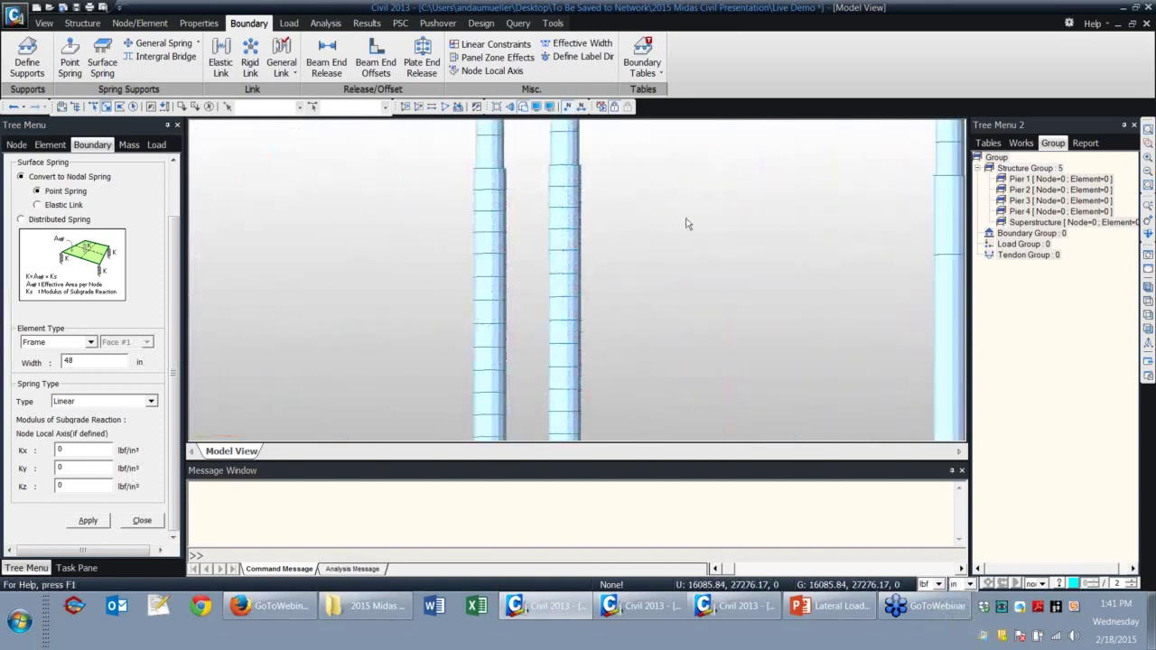
pyautogui.moveTo(705, 214); pyautogui.dragTo(632, 258, button='middle')
pyautogui.moveTo(601, 284); pyautogui.dragTo(383, 225)
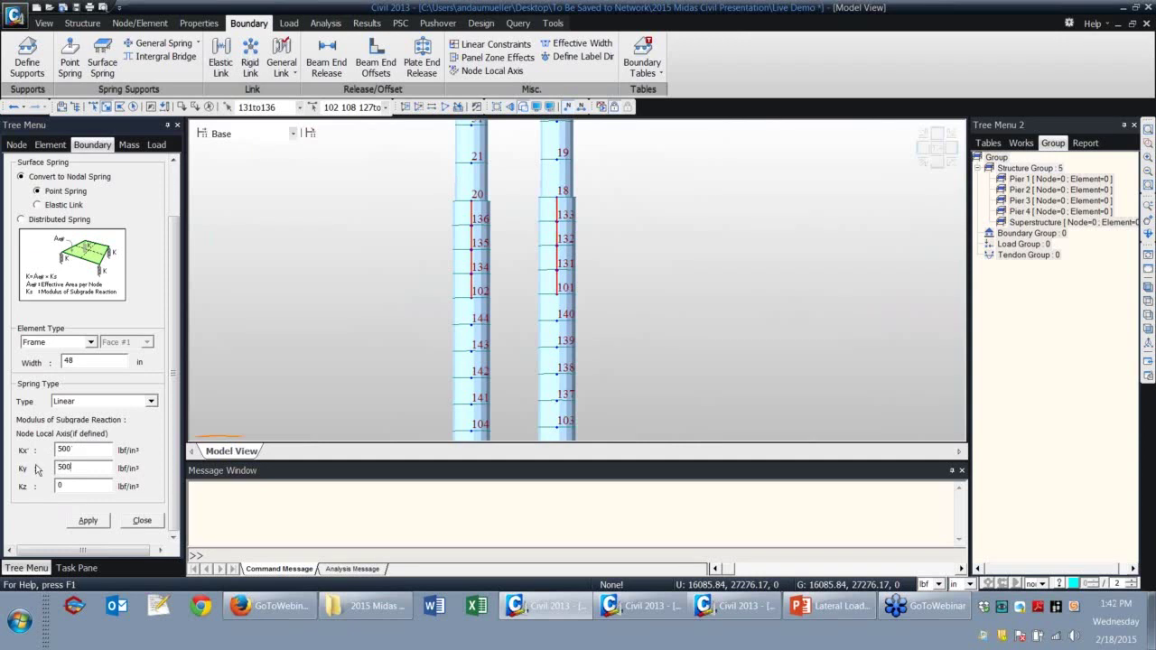
pyautogui.click(87, 520)
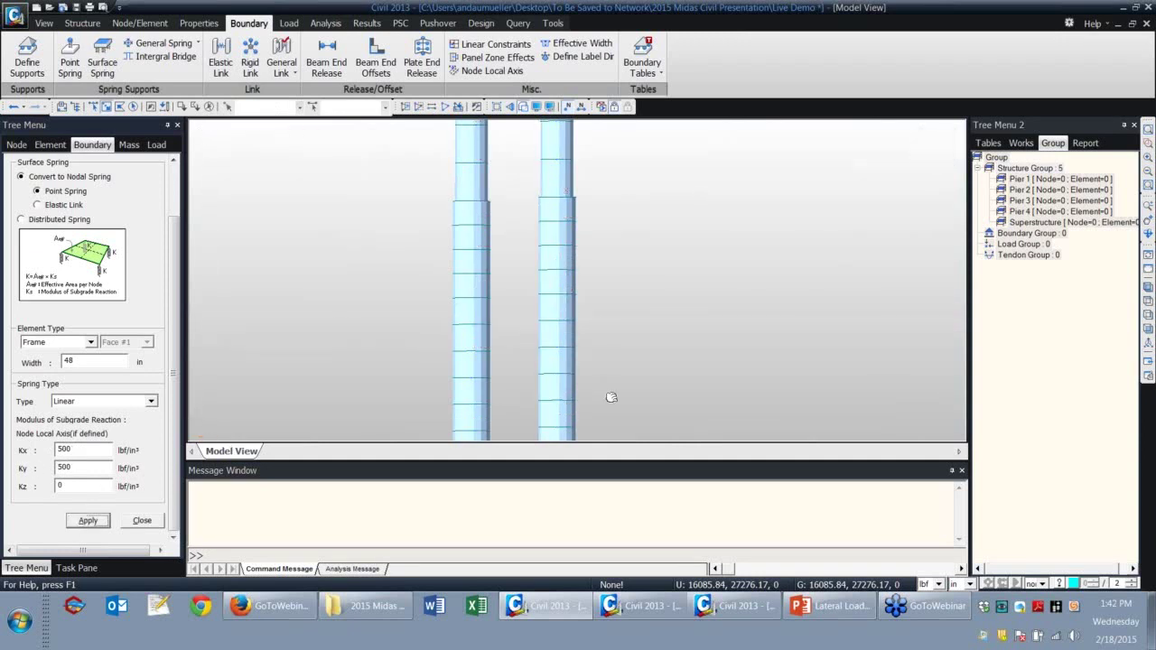
# Apply surface springs with Kx and Ky of 100 lbf/in³ to the second bent's caisson layer between nodes 101–103 and 102–104.
pyautogui.moveTo(570, 369); pyautogui.dragTo(412, 272)
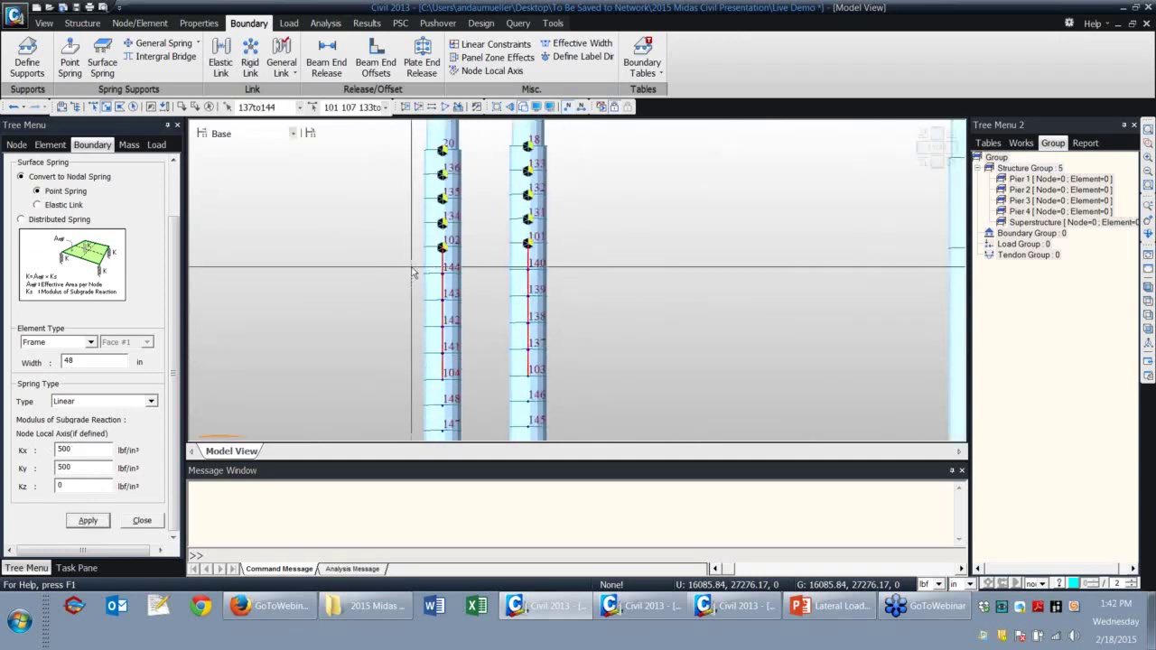
pyautogui.doubleClick(79, 449)
pyautogui.write('100')
pyautogui.press('Tab')
pyautogui.write('10')
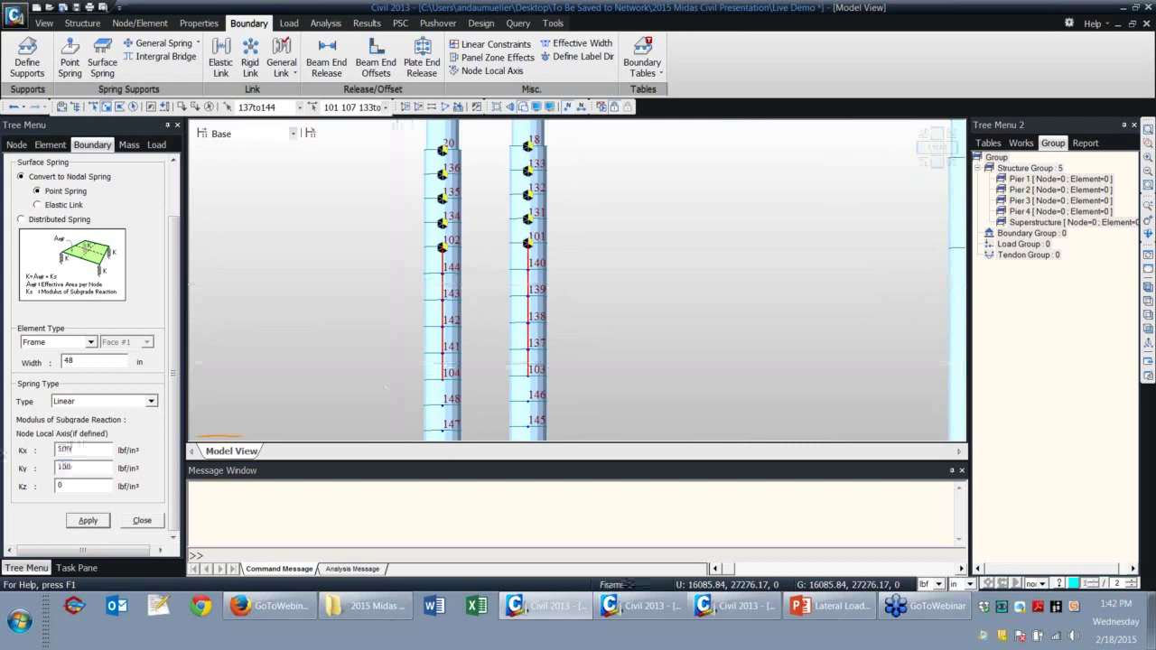
pyautogui.click(85, 521)
pyautogui.moveTo(462, 422); pyautogui.dragTo(438, 266, button='middle')
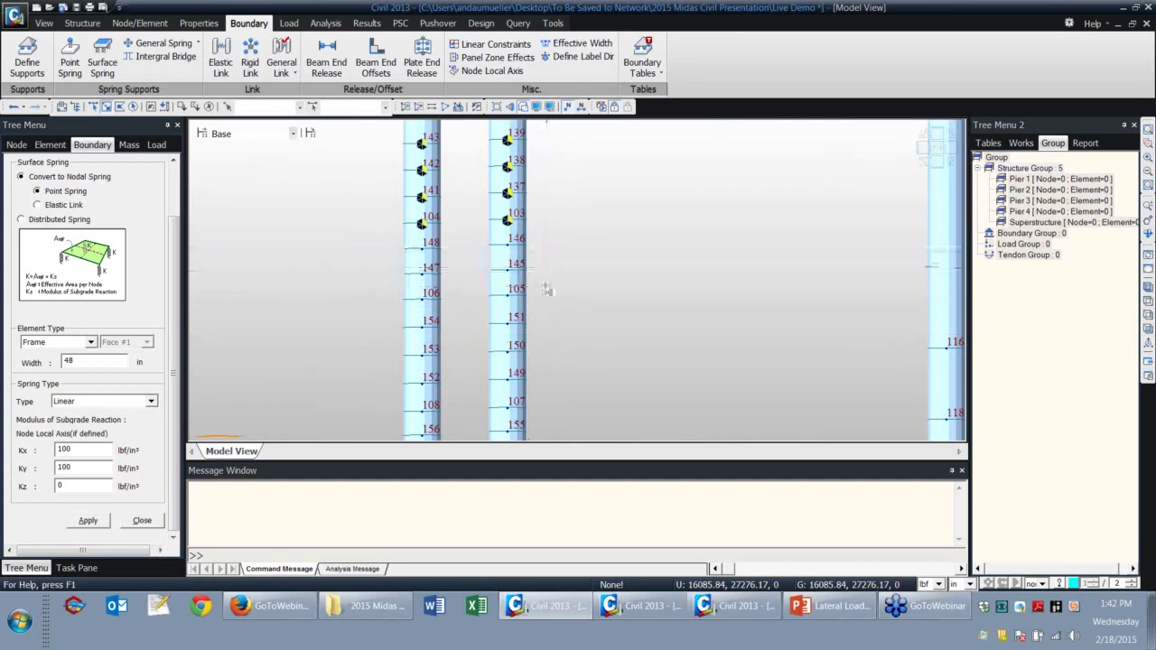
# Apply surface springs with Kx and Ky of 500 lbf/in³ to the second bent's caisson layer between nodes 103–105 and 104–106.
pyautogui.click(398, 257)
pyautogui.doubleClick(78, 449)
pyautogui.write('500')
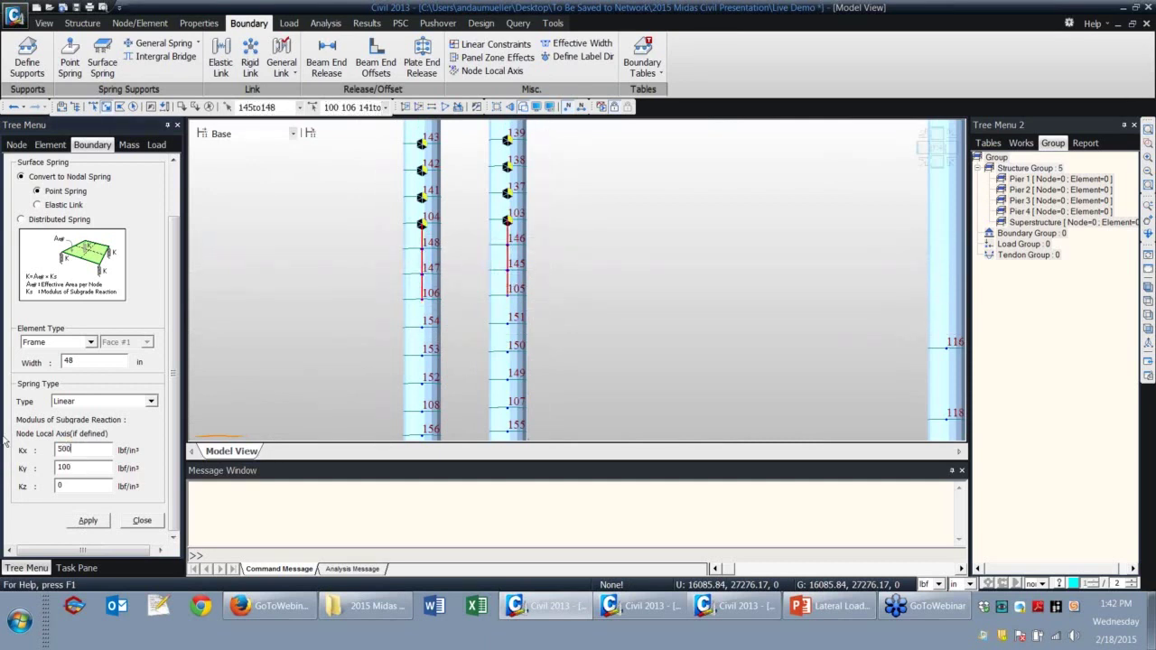
pyautogui.doubleClick(69, 467)
pyautogui.write('500')
pyautogui.click(89, 521)
# Apply surface springs with Kx and Ky of 2000 lbf/in³ to the second bent's caisson layer between nodes 105–107 and 106–108.
pyautogui.moveTo(331, 440); pyautogui.dragTo(316, 395, button='middle')
pyautogui.moveTo(561, 350); pyautogui.dragTo(354, 280)
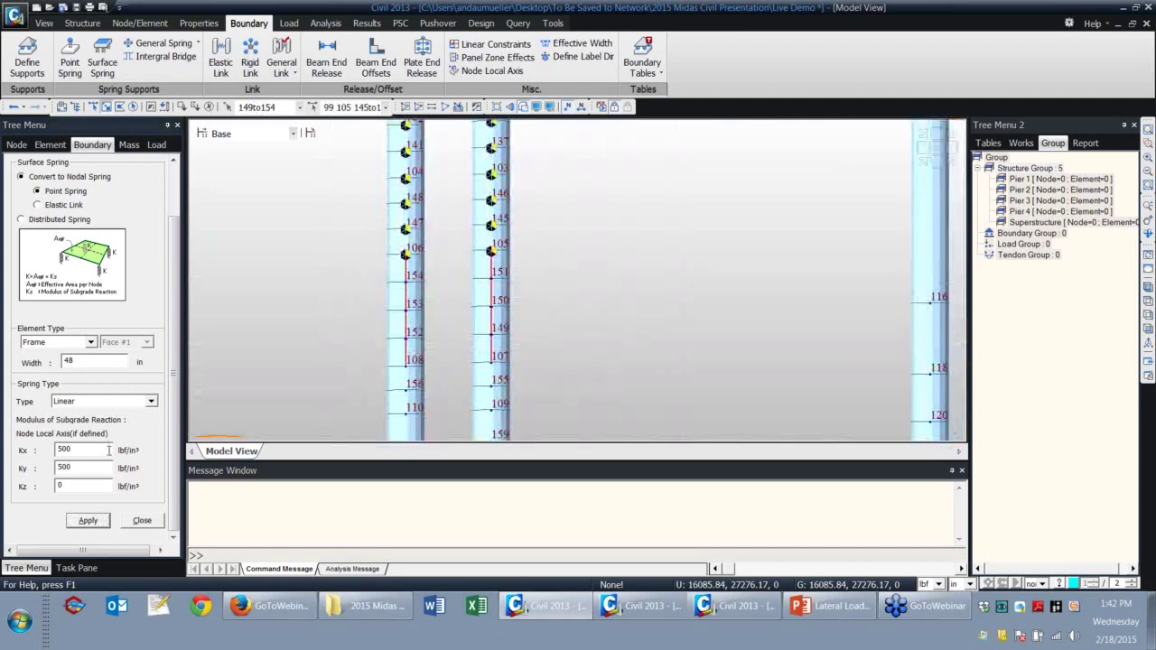
pyautogui.moveTo(80, 448); pyautogui.dragTo(13, 449)
pyautogui.write('2000')
pyautogui.click(88, 520)
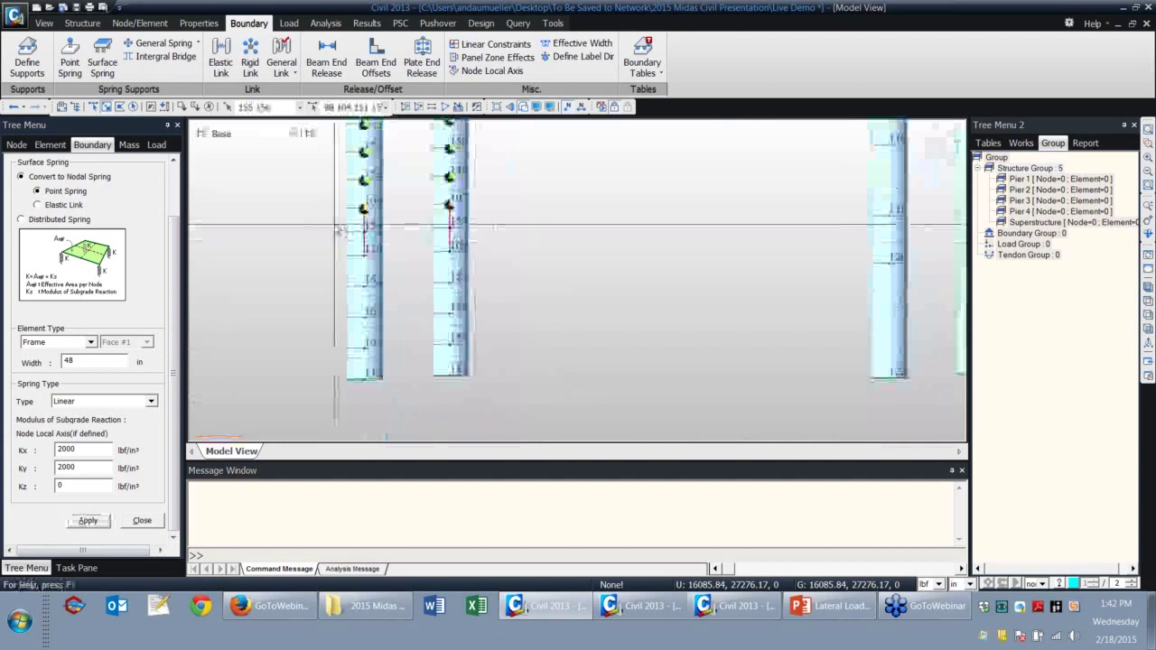
# Apply surface springs with Kx and Ky of 225 lbf/in³ to the second bent's caisson layer between nodes 107–109 and 108–110.
pyautogui.doubleClick(78, 448)
pyautogui.write('225')
pyautogui.press('Tab')
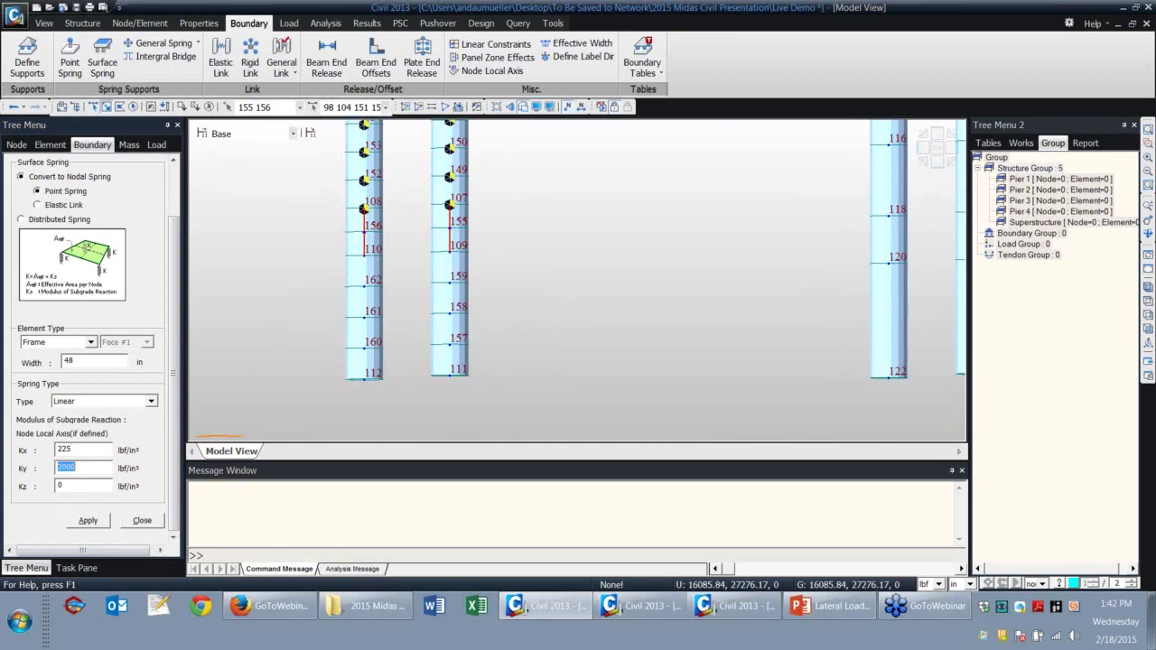
pyautogui.write('225')
pyautogui.click(88, 521)
# Apply surface springs with Kx and Ky of 2000 lbf/in³ to the second bent's bottom caisson layer, between nodes 109–111 and 110–112.
pyautogui.moveTo(309, 282); pyautogui.dragTo(903, 368)
pyautogui.moveTo(74, 450); pyautogui.dragTo(13, 449)
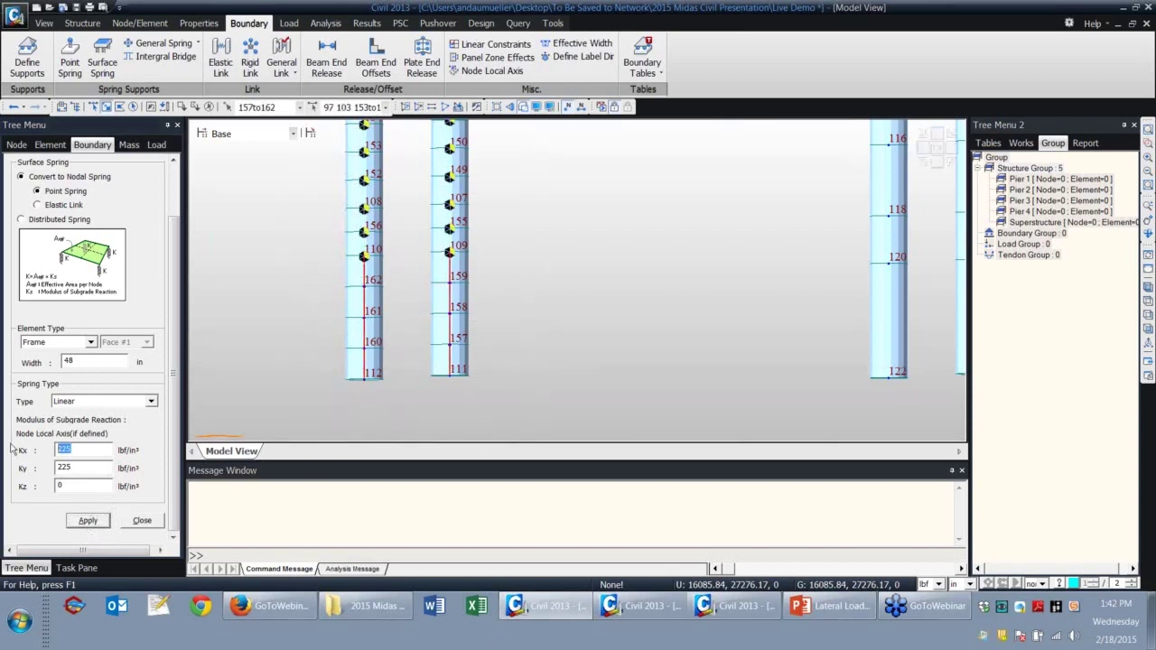
pyautogui.write('2000')
pyautogui.moveTo(77, 473); pyautogui.dragTo(9, 463)
pyautogui.write('2')
pyautogui.click(87, 521)
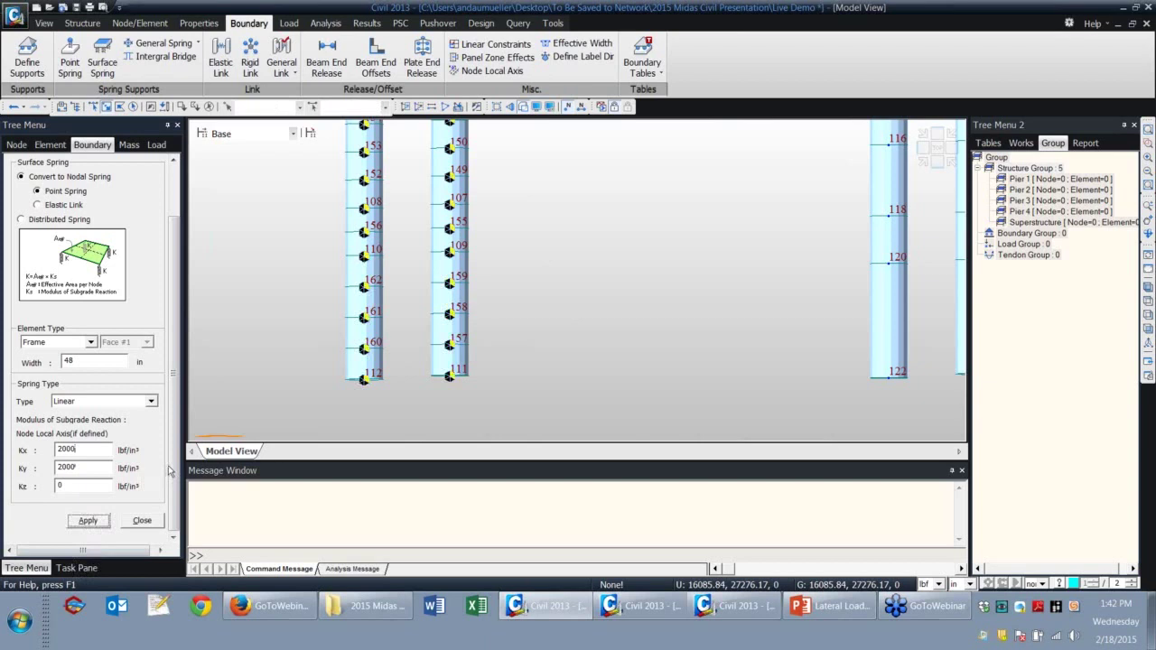
# Switch to the "Demo with caissons _soil springs" model and show its members as solid shapes.
pyautogui.scroll(-5, 560, 297)
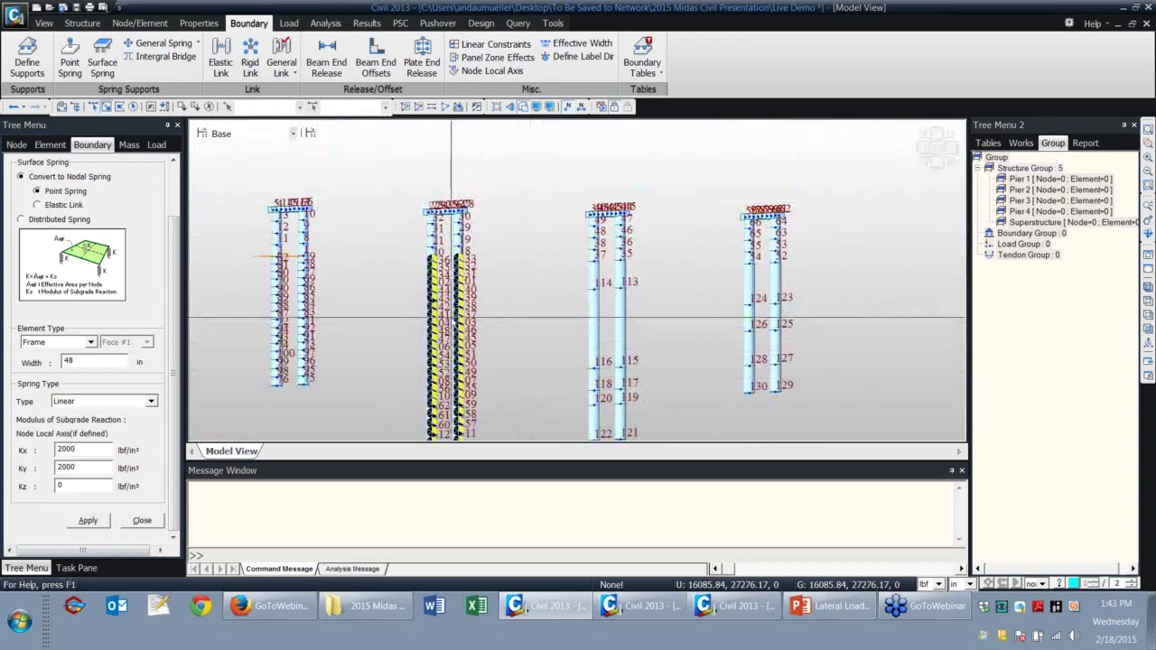
pyautogui.moveTo(494, 391); pyautogui.dragTo(512, 341, button='middle')
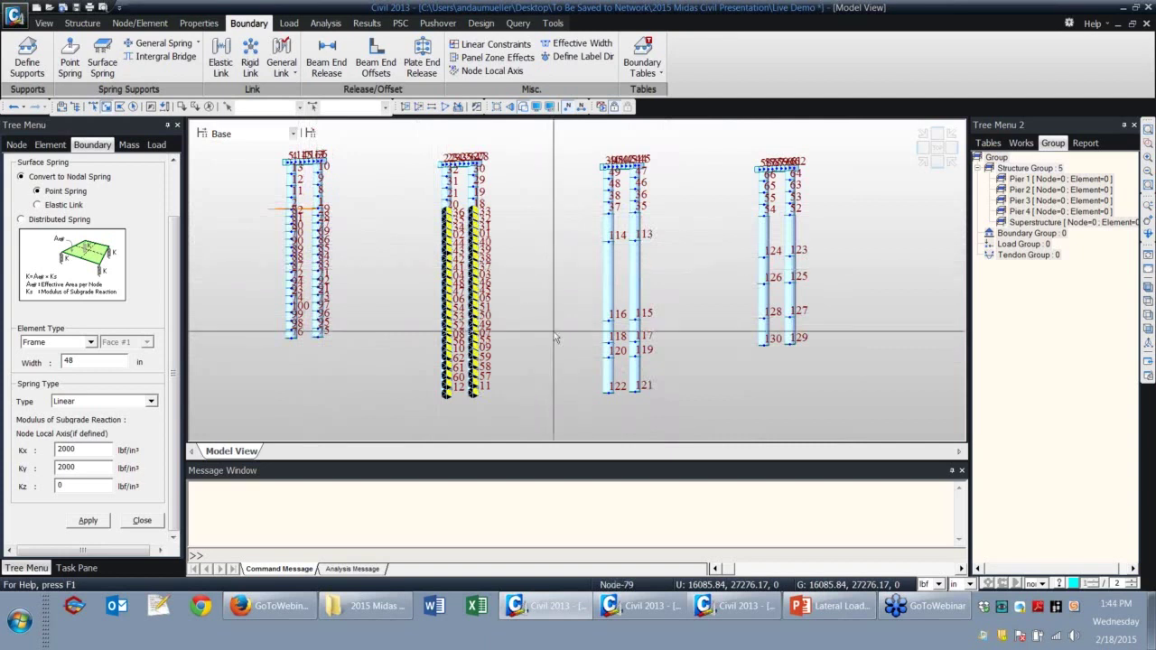
pyautogui.click(646, 612)
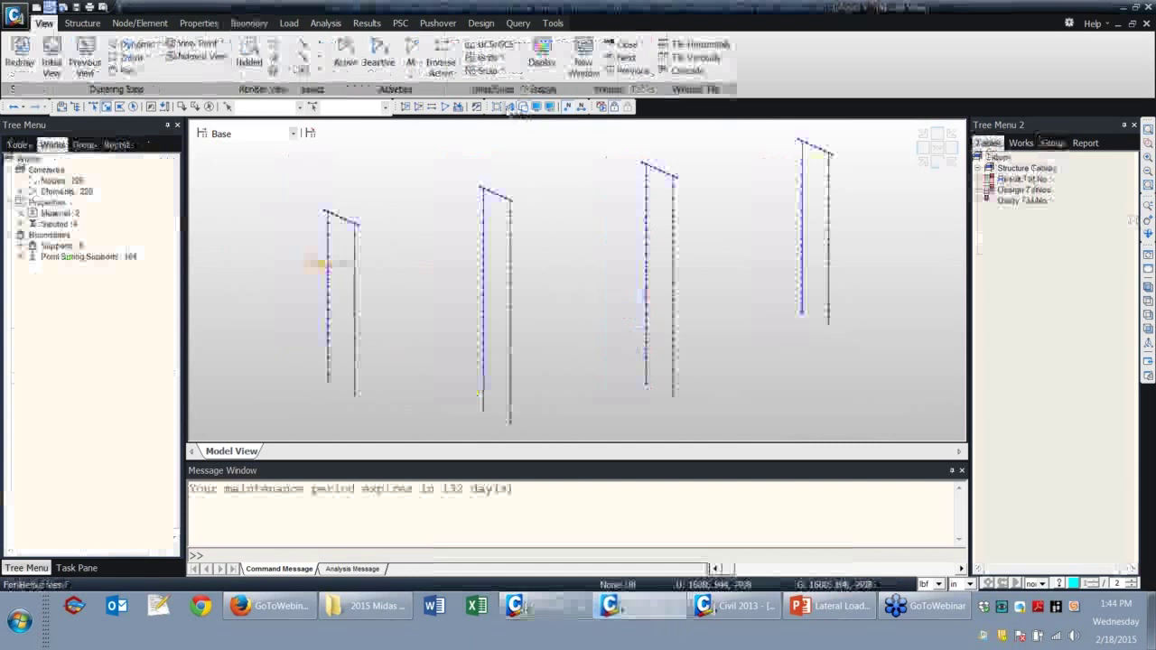
pyautogui.click(519, 106)
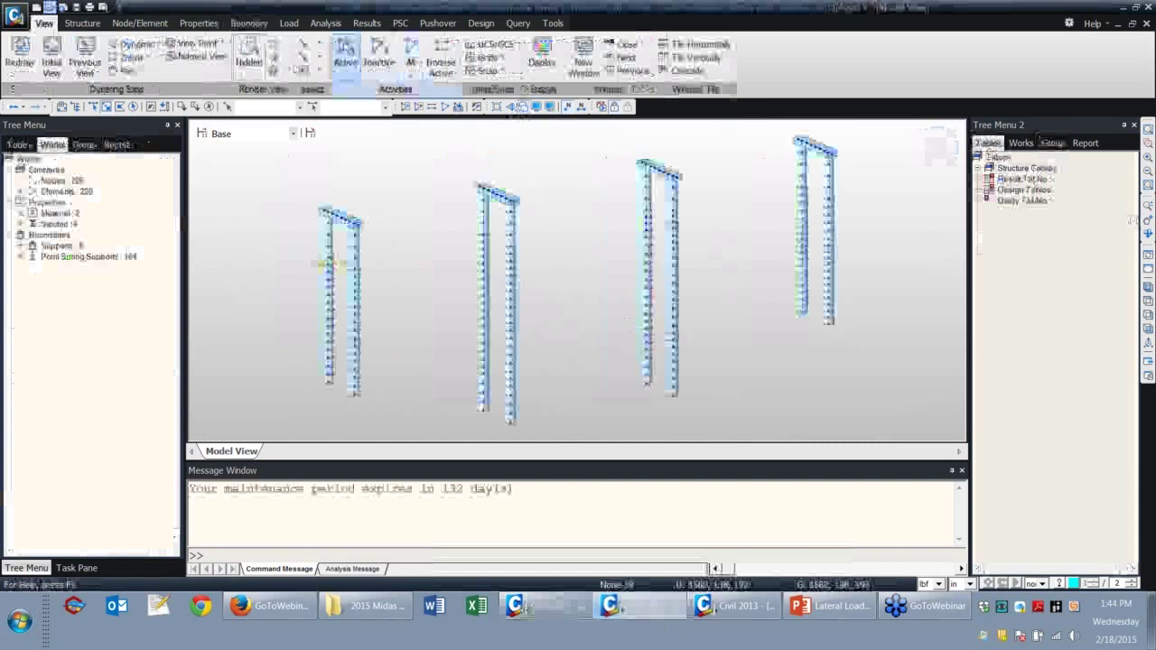
# Display the support symbols on the pier model.
pyautogui.click(250, 23)
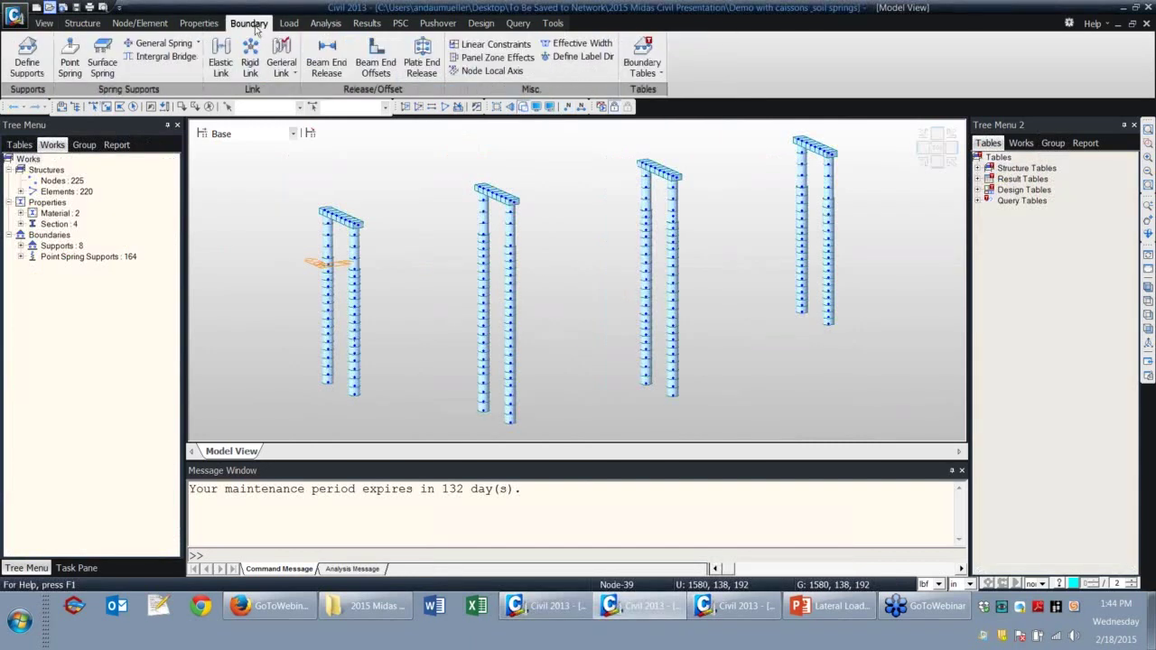
pyautogui.click(535, 107)
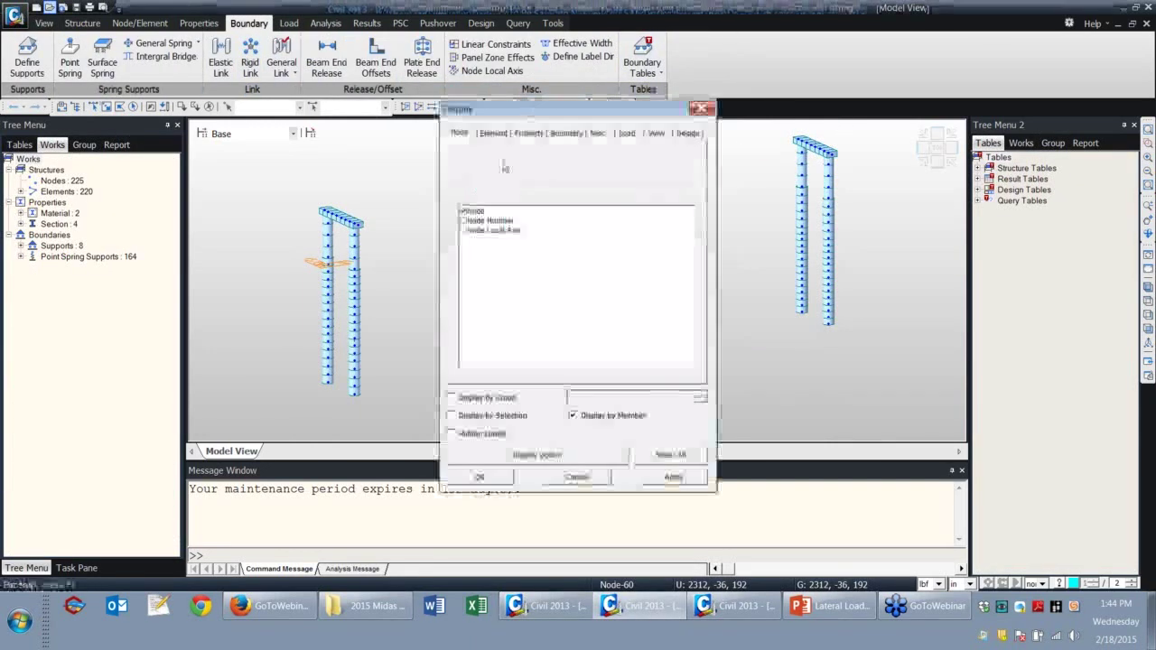
pyautogui.click(554, 134)
pyautogui.click(463, 210)
pyautogui.click(677, 478)
pyautogui.moveTo(584, 114); pyautogui.dragTo(685, 146)
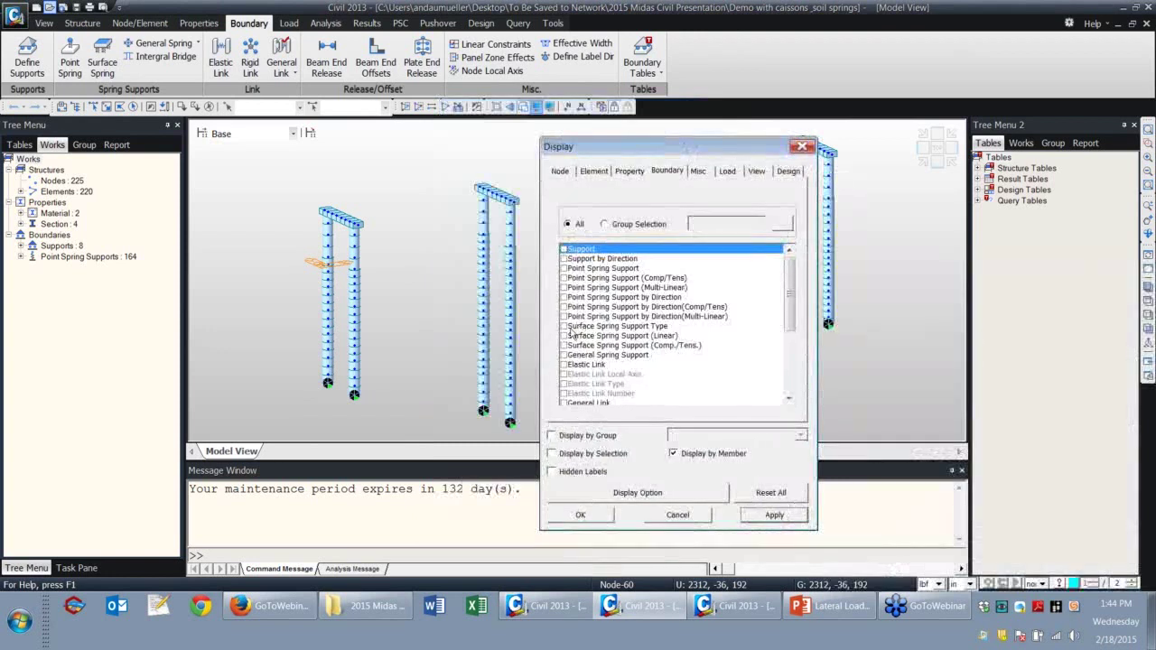
# Hide the support symbols and display the Surface Spring Support Type and Point Spring Support symbols on the piers.
pyautogui.click(565, 327)
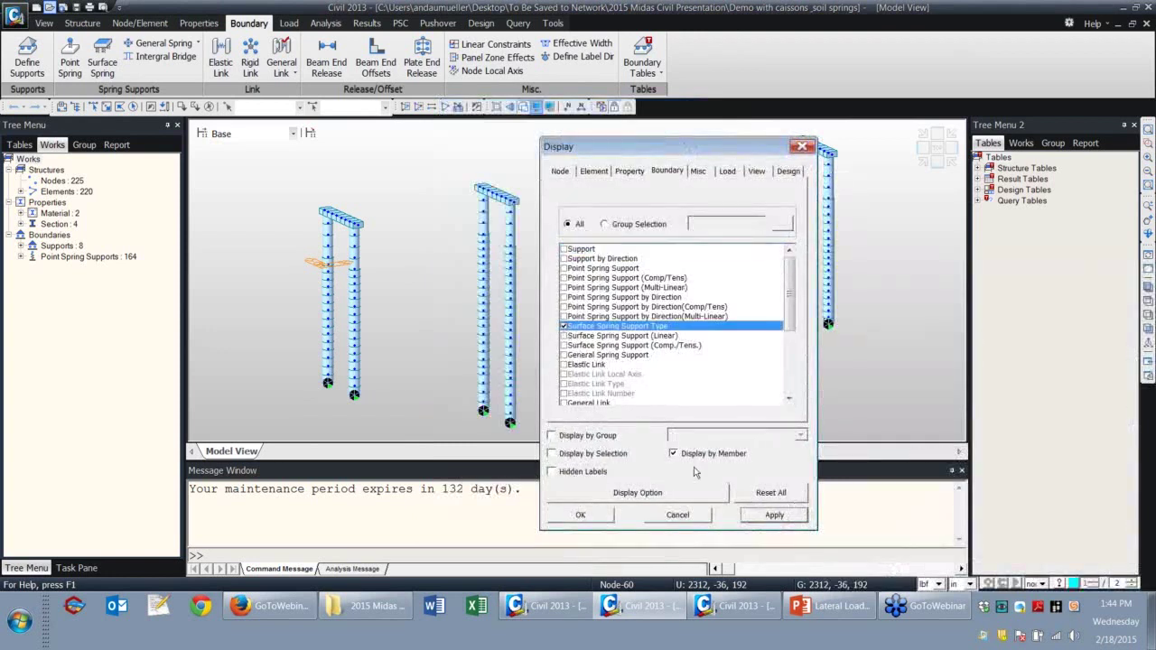
pyautogui.click(775, 519)
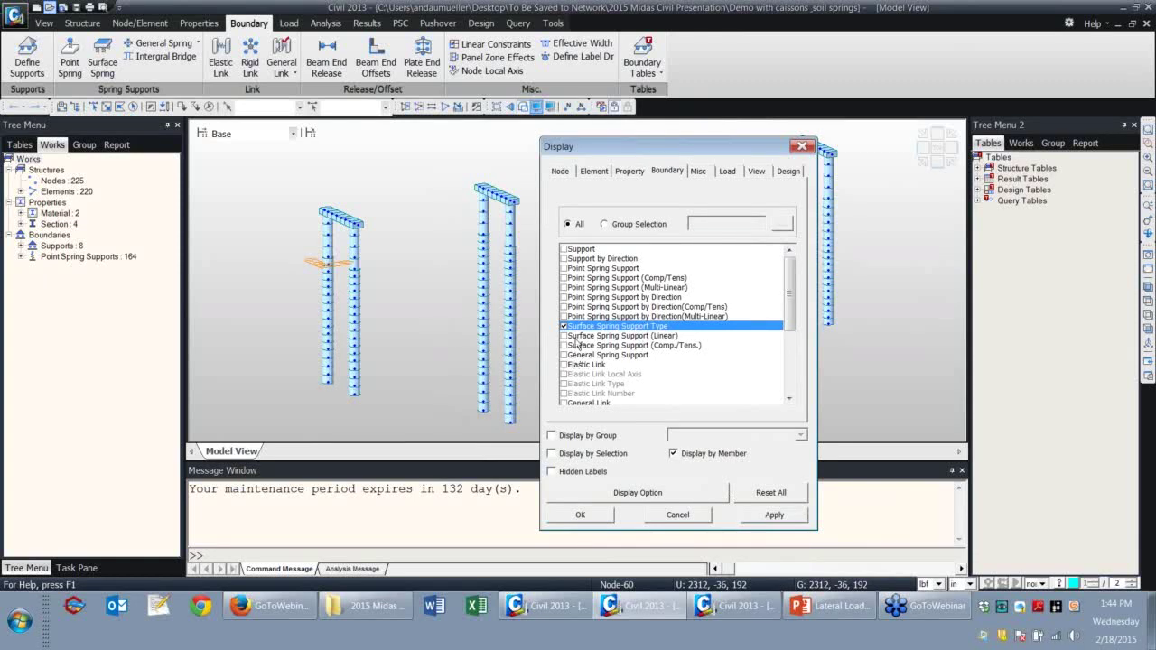
pyautogui.click(564, 269)
pyautogui.click(777, 518)
pyautogui.moveTo(640, 149); pyautogui.dragTo(756, 168)
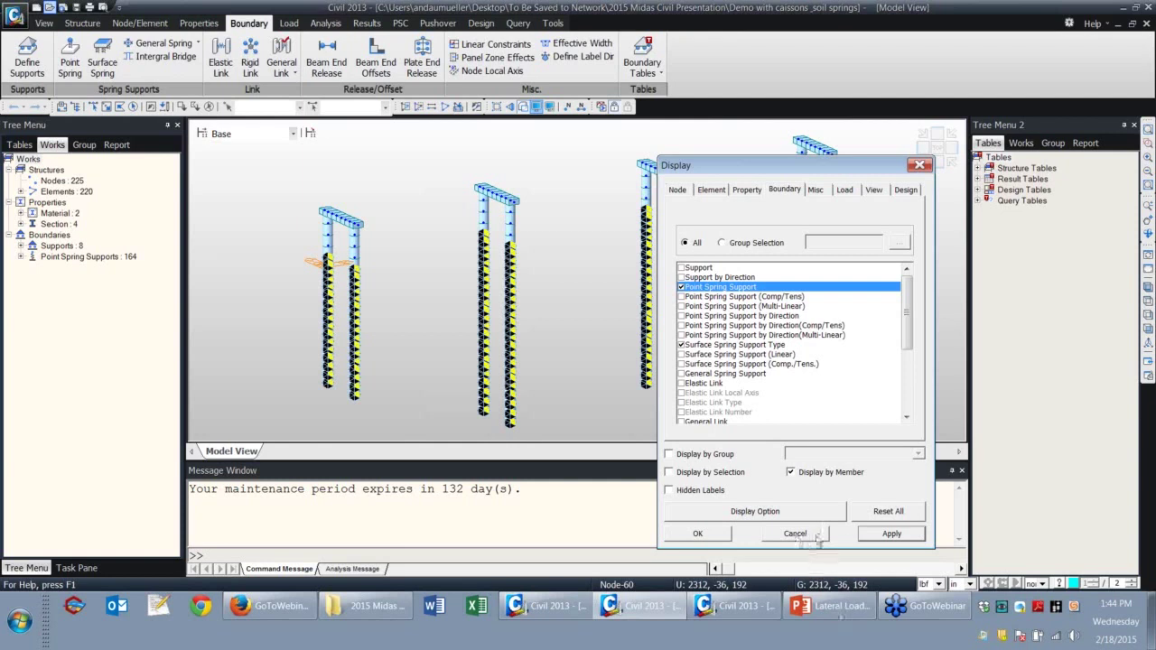
# Turn off the Point Spring Support and Surface Spring Support Type symbols and close the display settings.
pyautogui.click(682, 286)
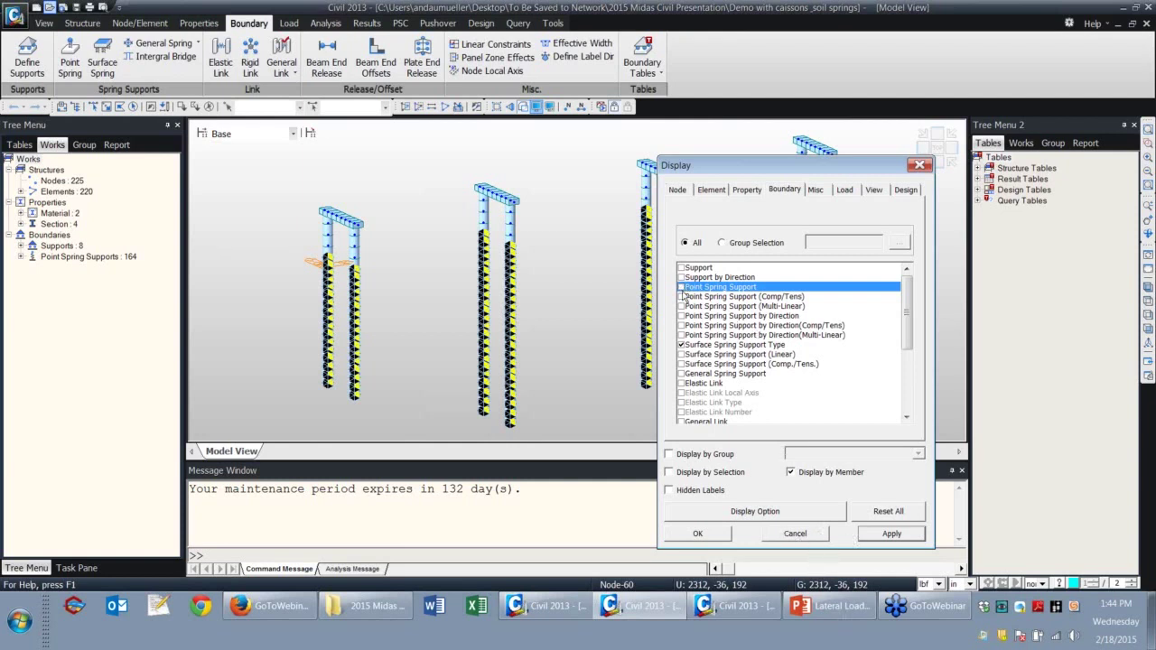
pyautogui.click(681, 345)
pyautogui.click(892, 534)
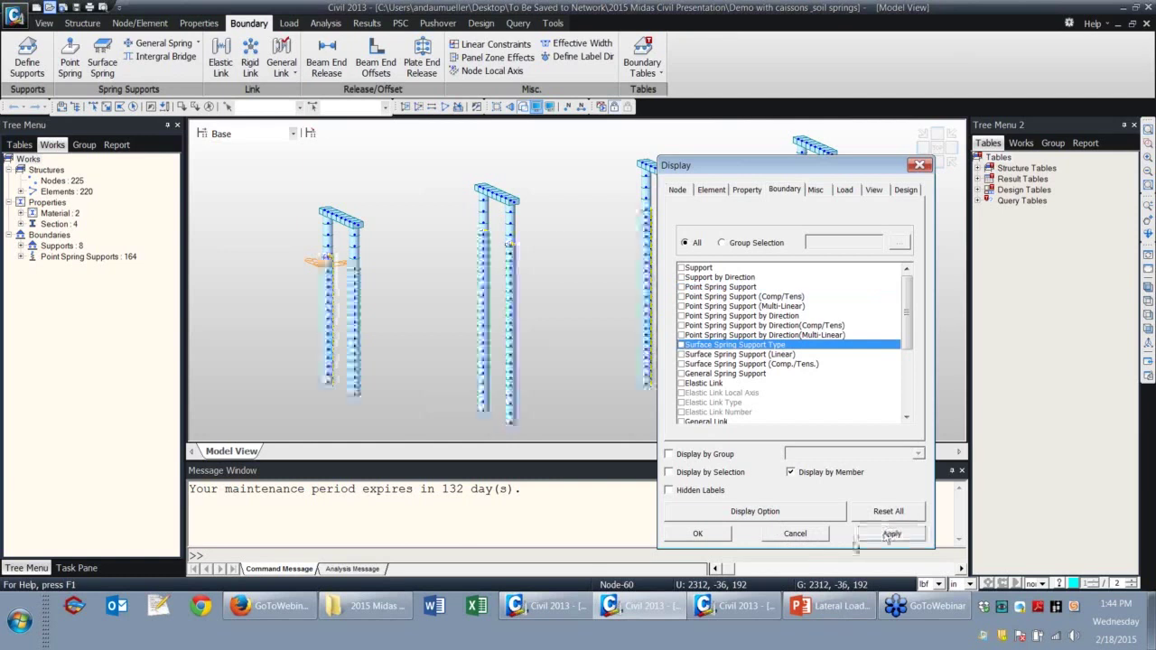
pyautogui.click(697, 534)
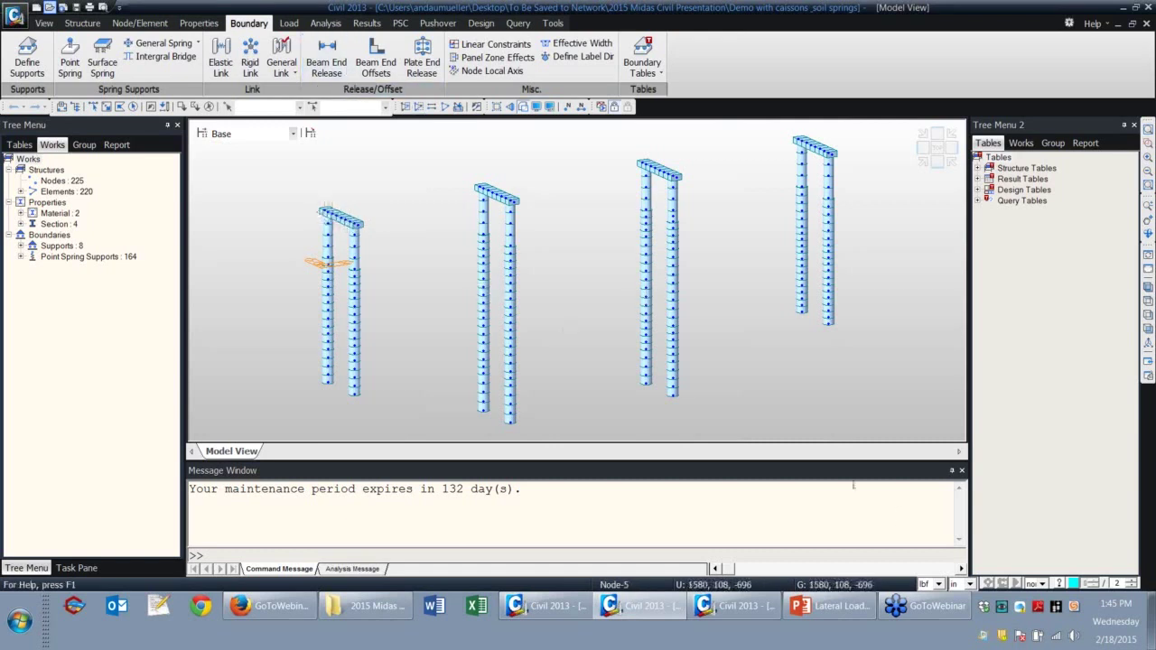
# Set the length unit to feet and create a node at coordinates 0, 0, 19.77.
pyautogui.click(969, 584)
pyautogui.click(957, 627)
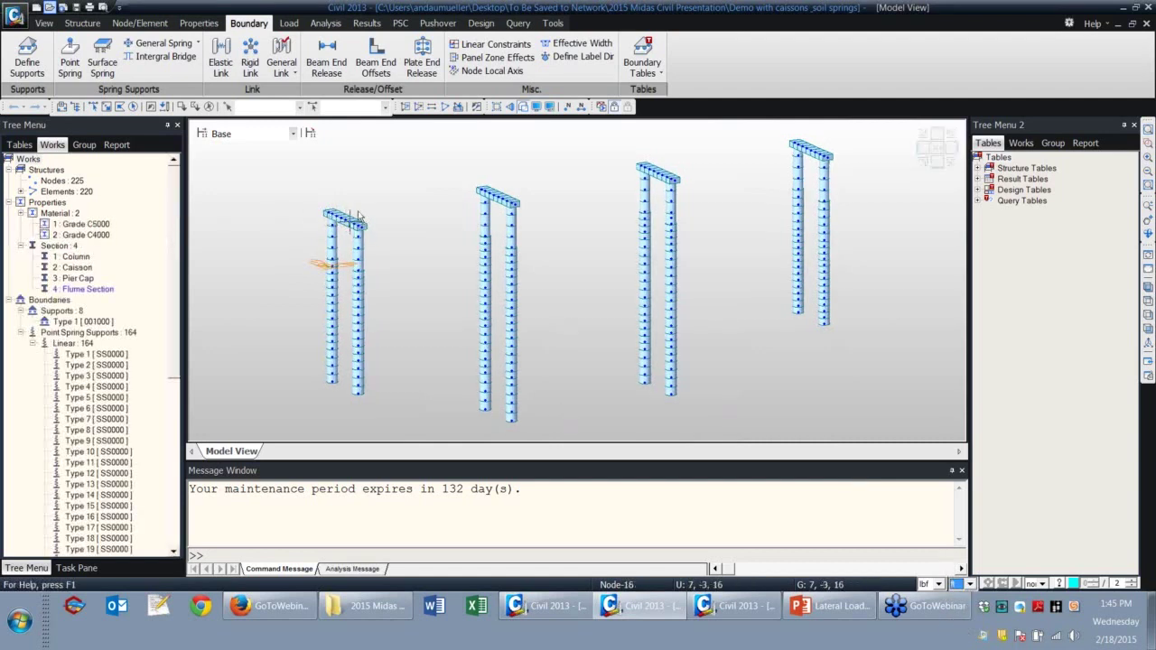
pyautogui.moveTo(352, 214)
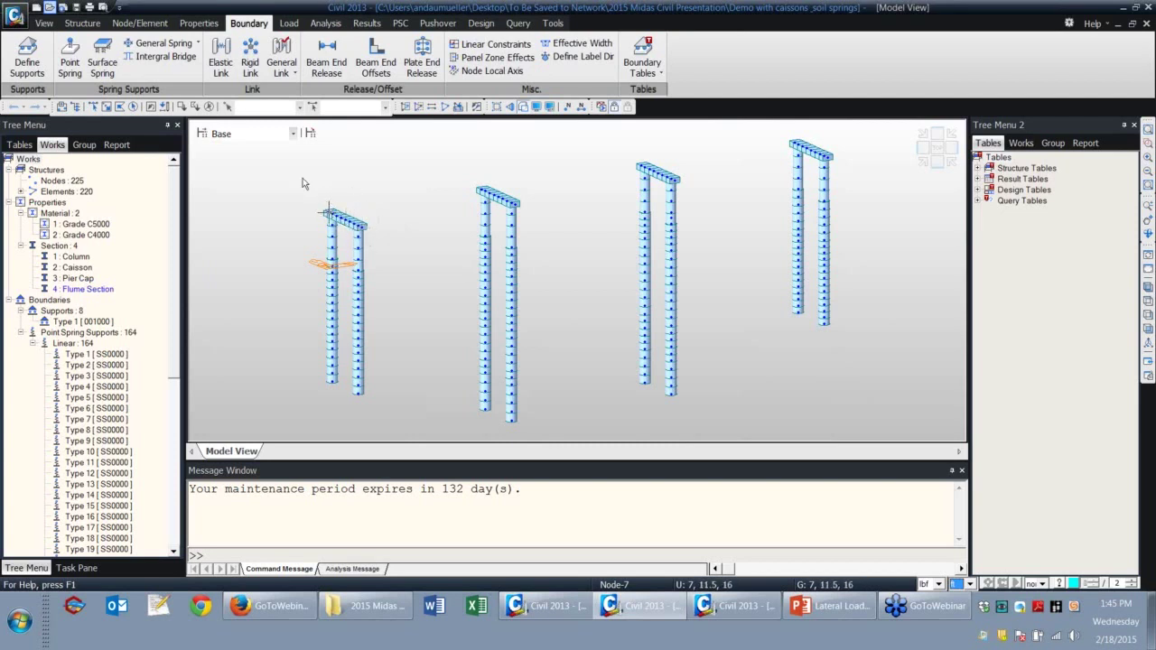
pyautogui.click(139, 22)
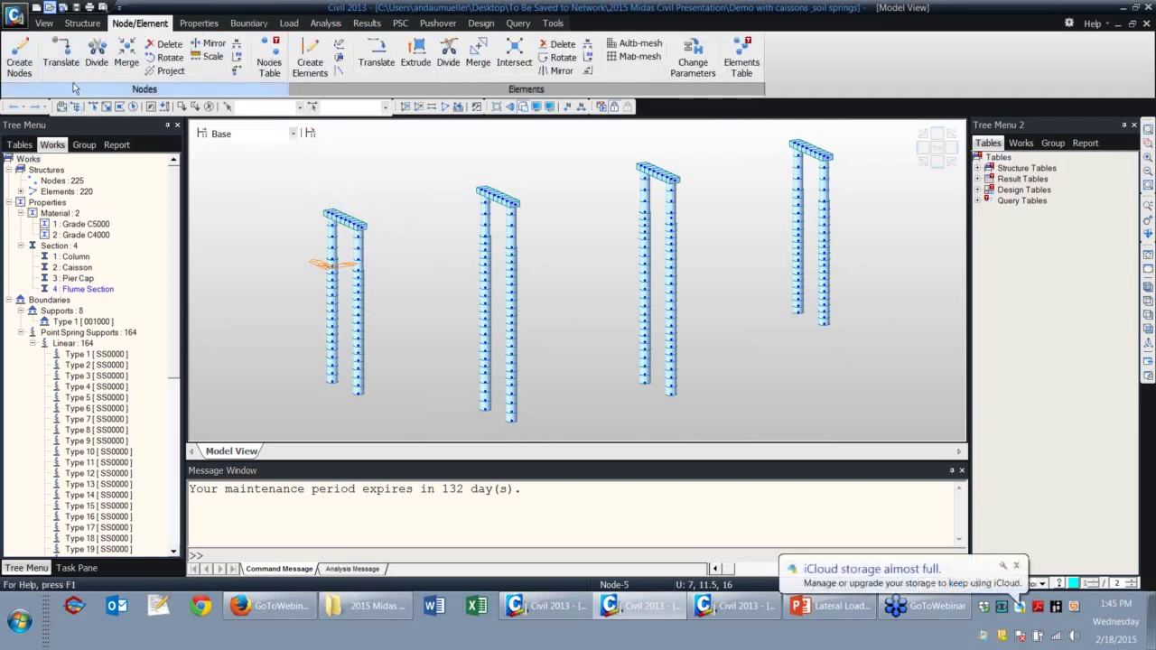
pyautogui.click(18, 59)
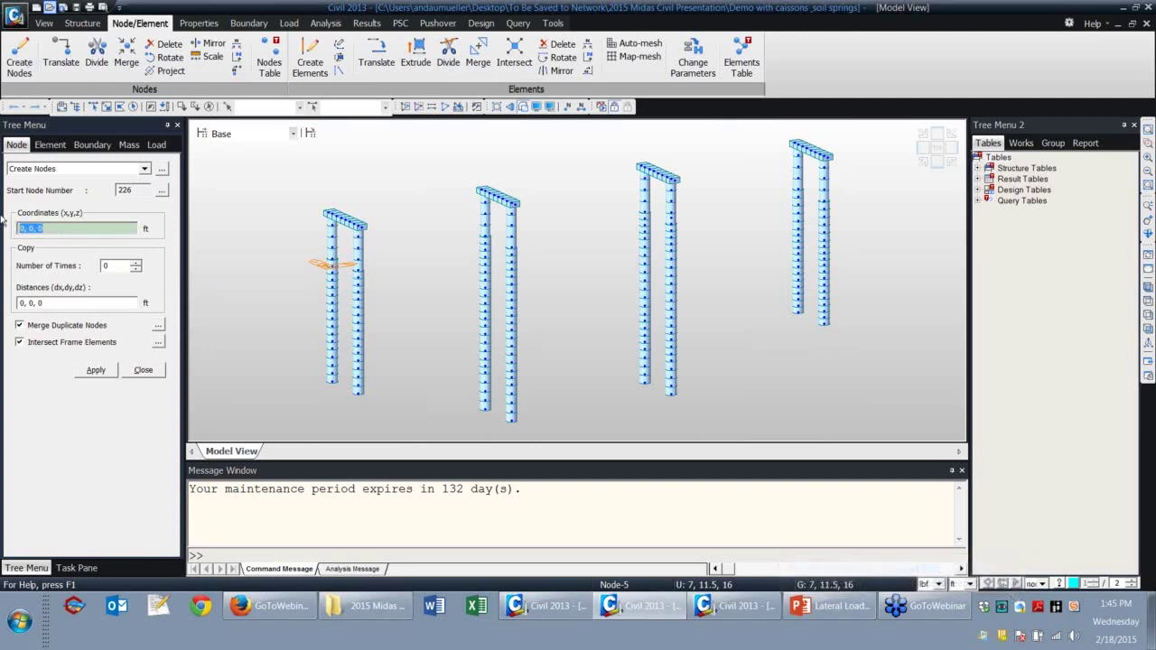
pyautogui.write('0')
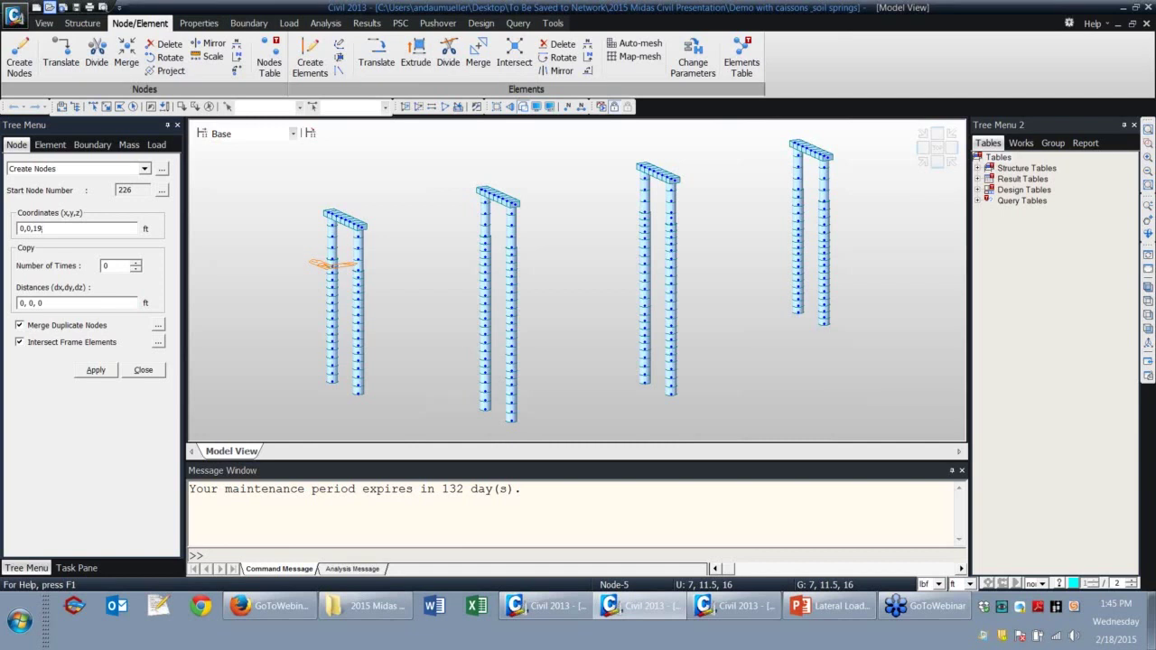
pyautogui.write('77')
pyautogui.click(96, 370)
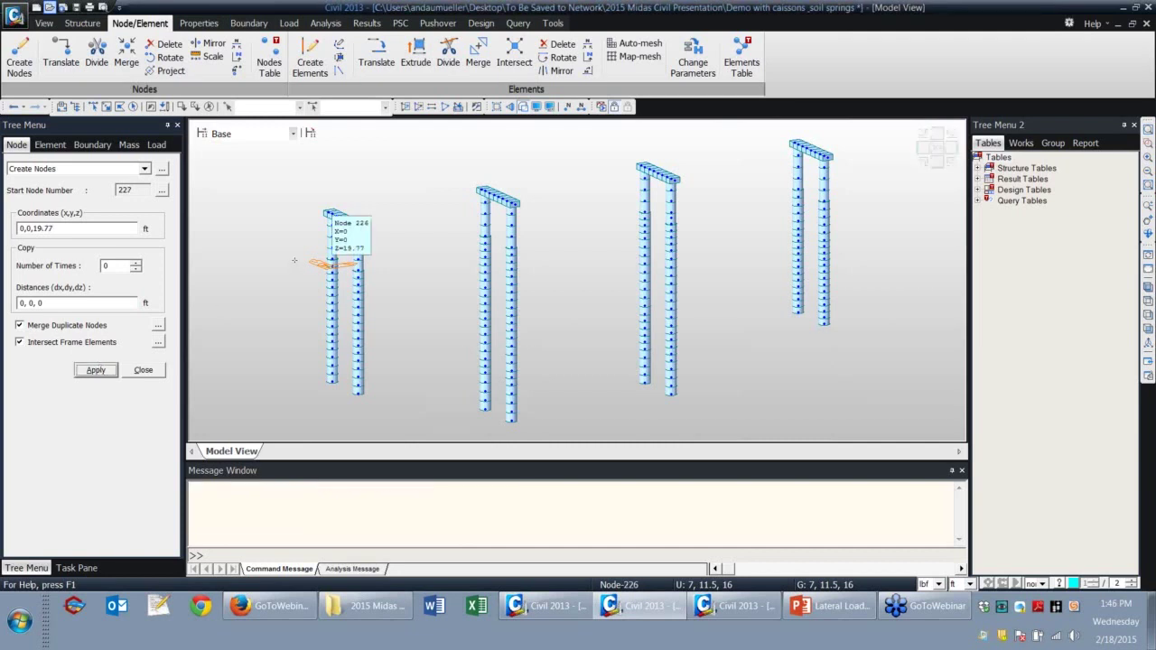
# Copy the node at 0, 0, 19.77 once by a distance of 7, 0, 0 ft.
pyautogui.moveTo(295, 261); pyautogui.dragTo(415, 236, button='middle')
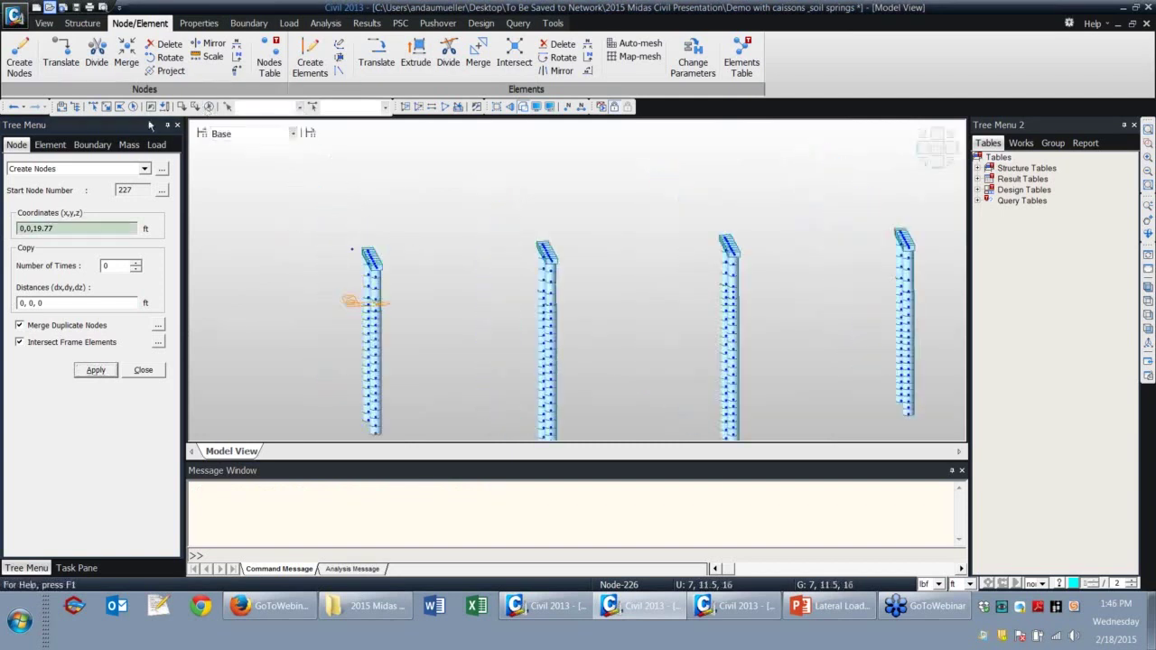
pyautogui.click(352, 249)
pyautogui.click(61, 54)
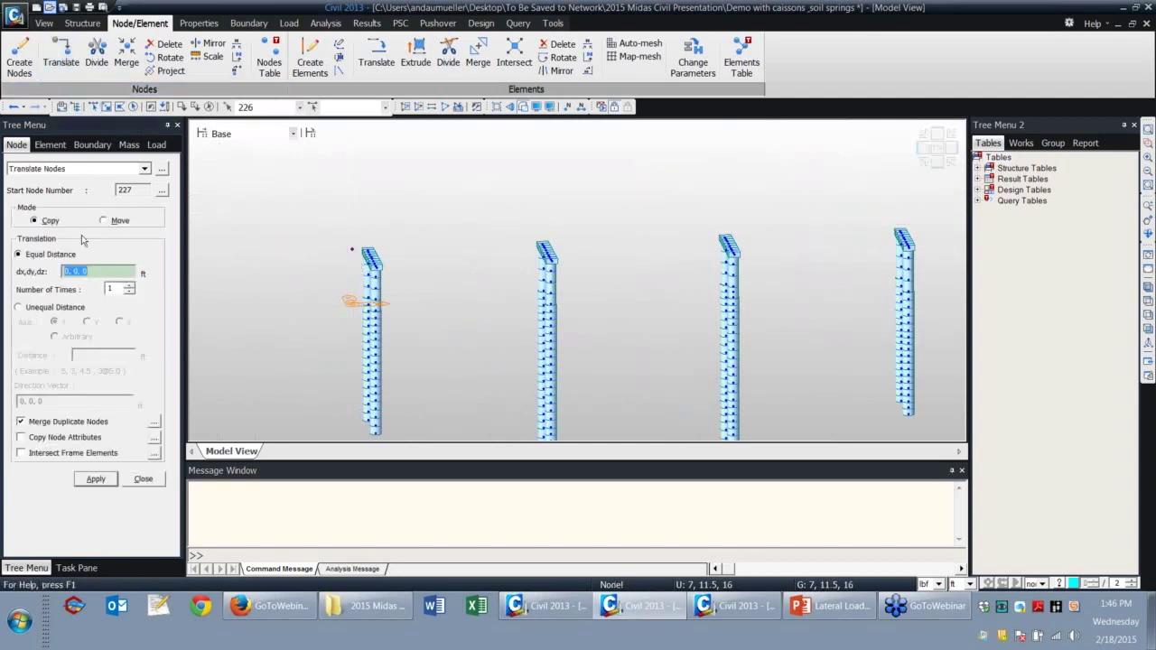
pyautogui.click(105, 273)
pyautogui.press('Delete')
pyautogui.write('7')
pyautogui.click(96, 479)
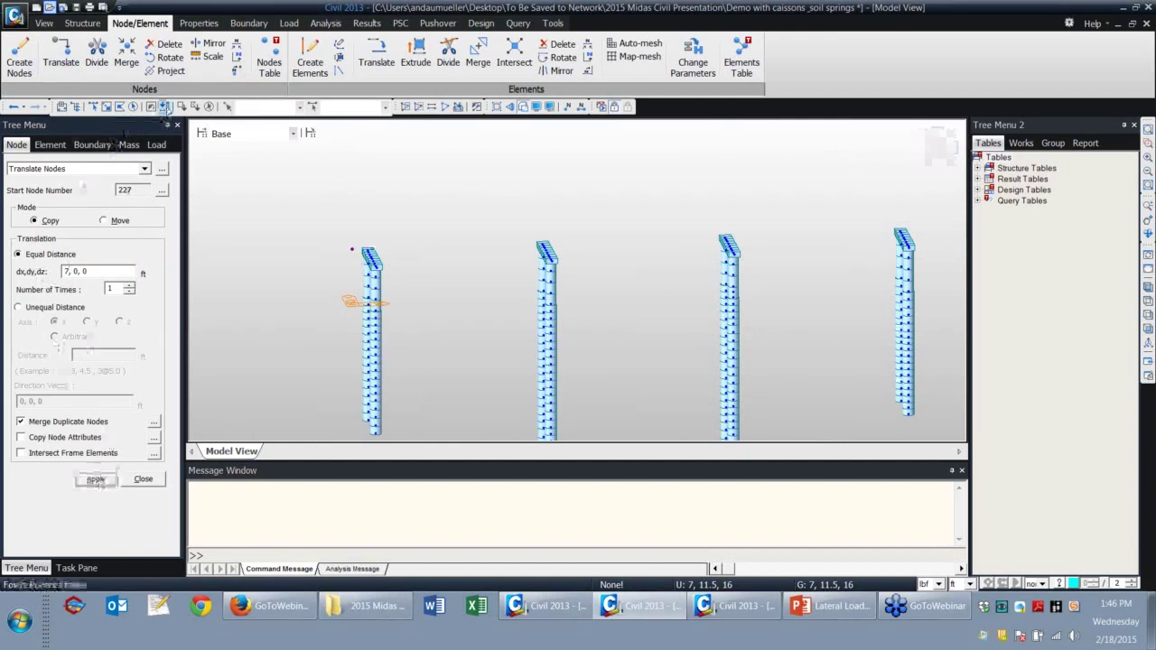
# Copy the newest node, above the first pier, once by a distance of 61, 0, 0 ft.
pyautogui.press('Delete')
pyautogui.write('61')
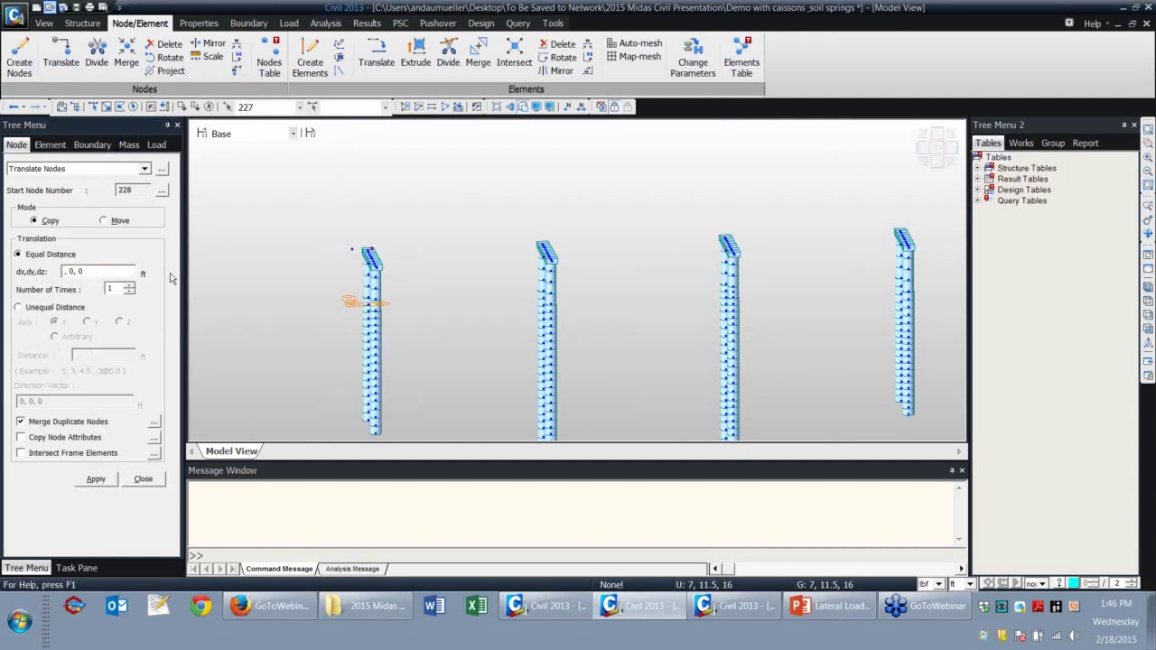
pyautogui.click(105, 485)
# Copy the most recently created node, at the second pier, once by 63.666666667, 0, 0 ft.
pyautogui.click(237, 231)
pyautogui.moveTo(66, 271); pyautogui.dragTo(183, 278)
pyautogui.press('Delete')
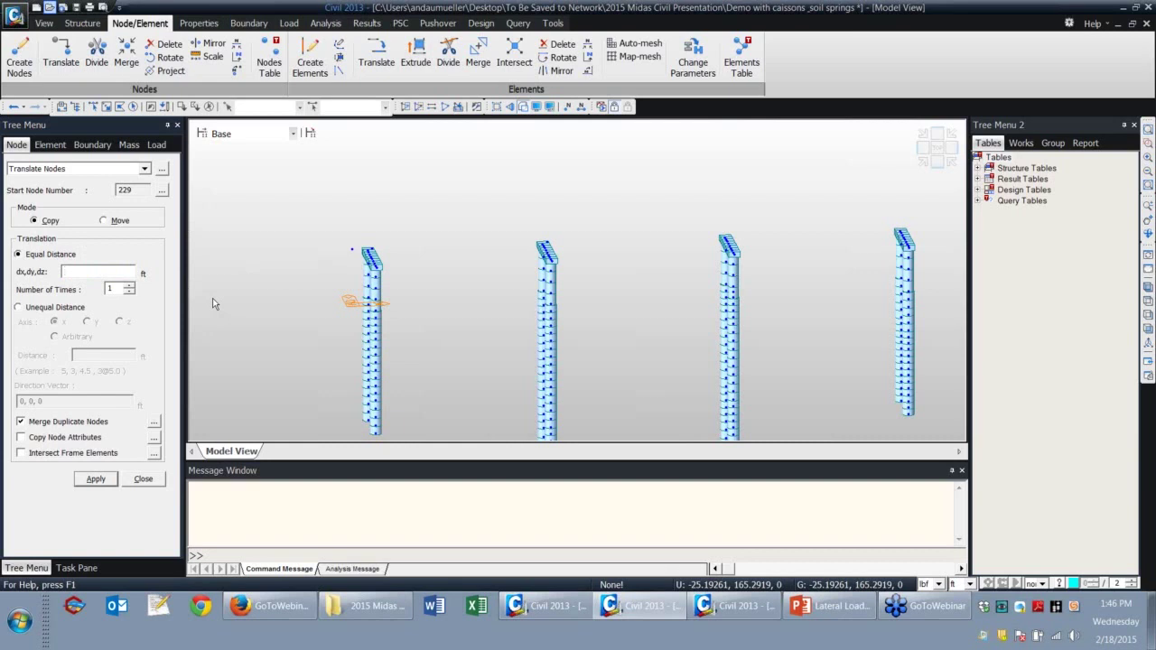
pyautogui.write('63.666666667,0,0')
pyautogui.click(105, 480)
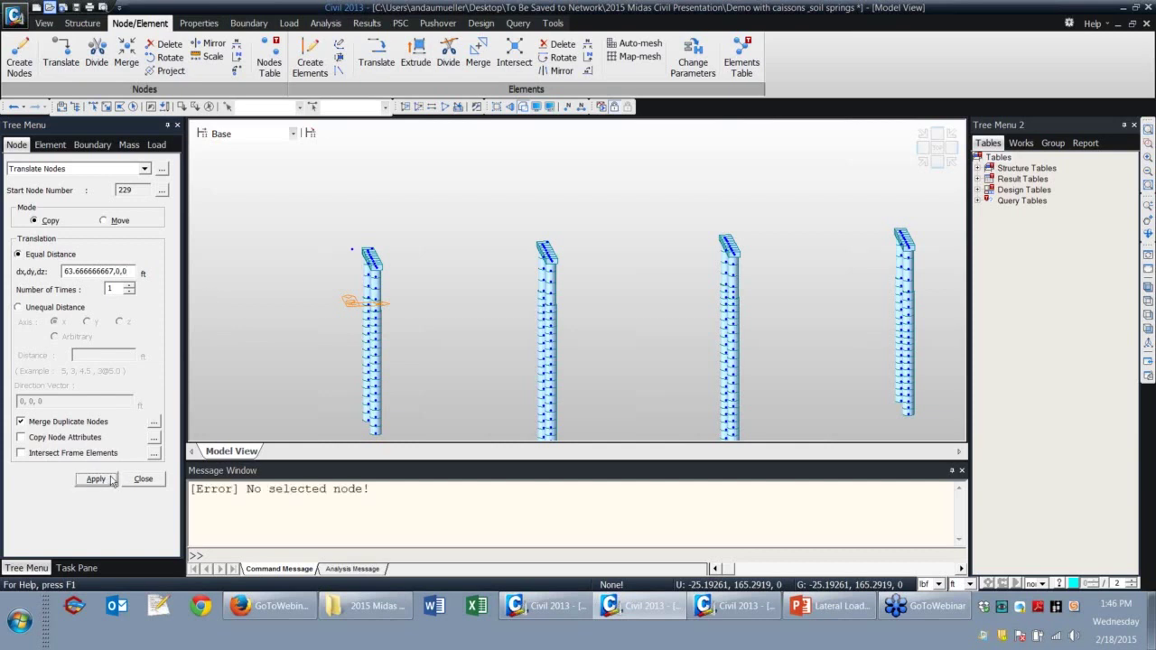
pyautogui.click(165, 108)
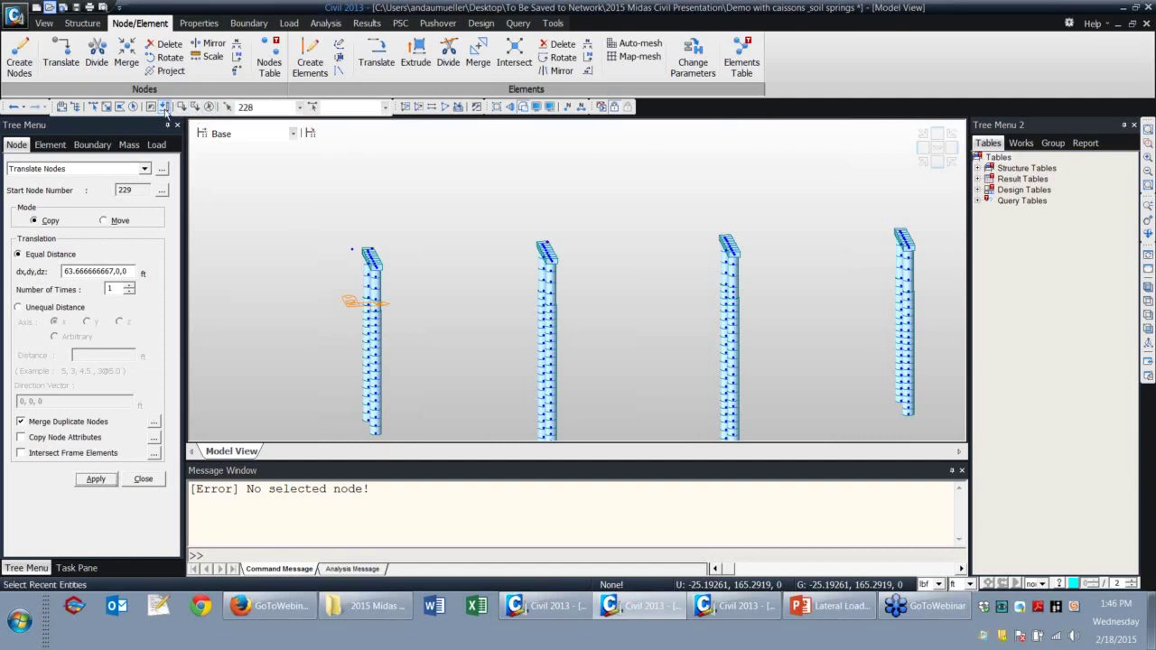
pyautogui.click(96, 479)
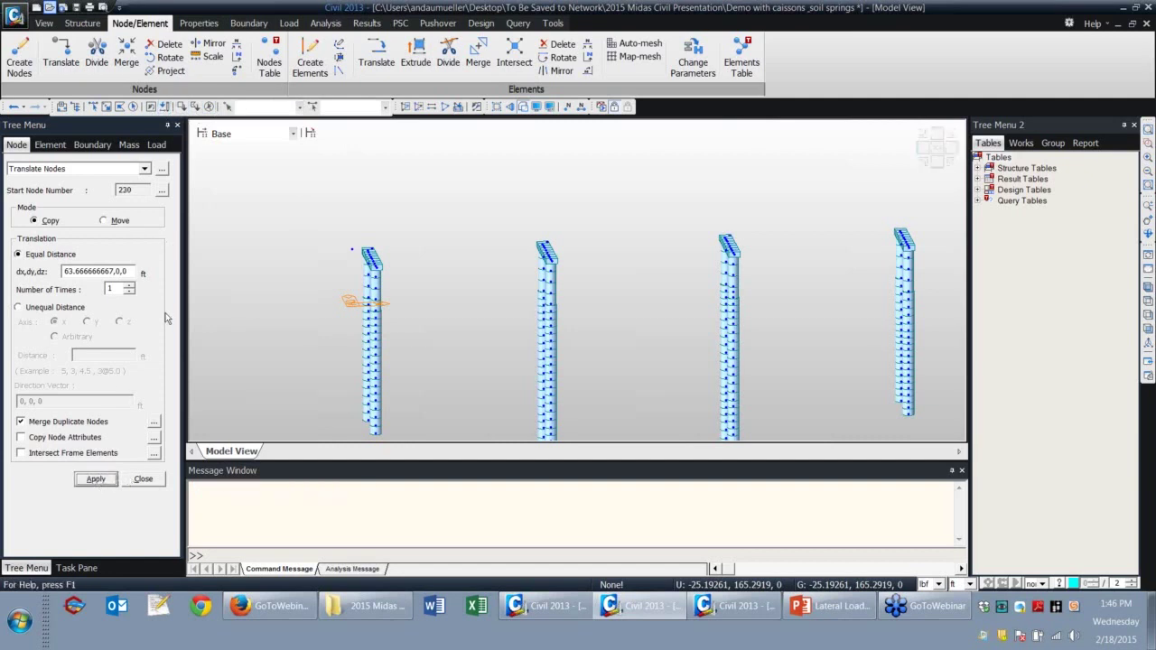
# Copy the newest node, at the third pier, once by 61, 0, 0 ft toward the fourth pier.
pyautogui.doubleClick(107, 271)
pyautogui.moveTo(65, 271); pyautogui.dragTo(114, 264)
pyautogui.write('61')
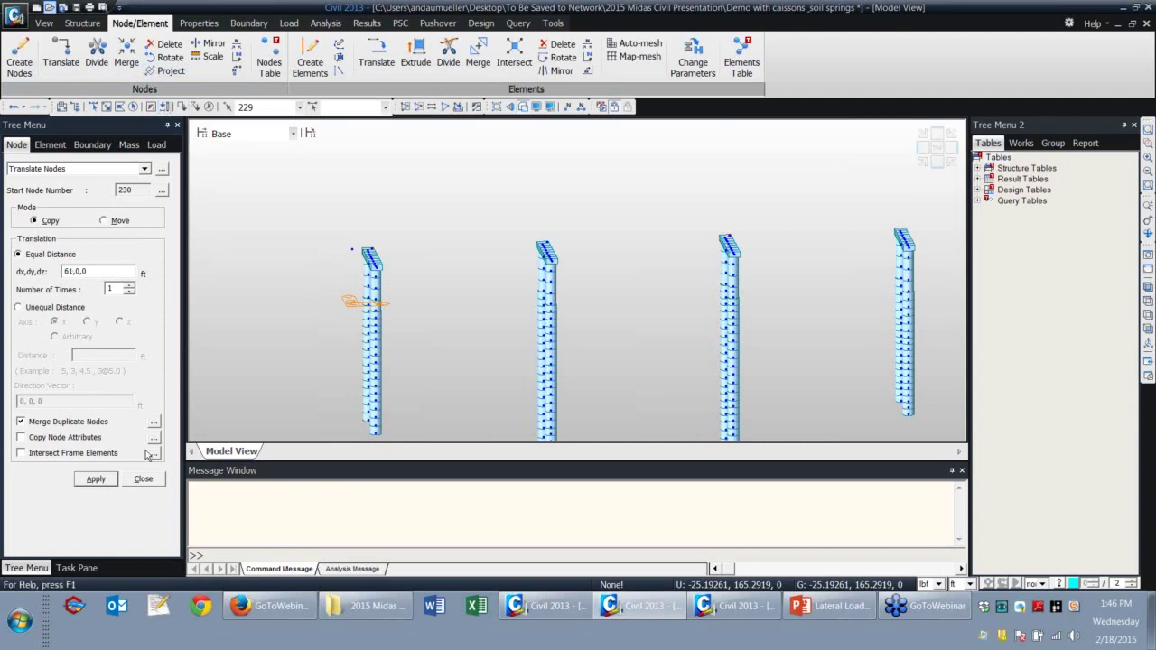
pyautogui.click(96, 479)
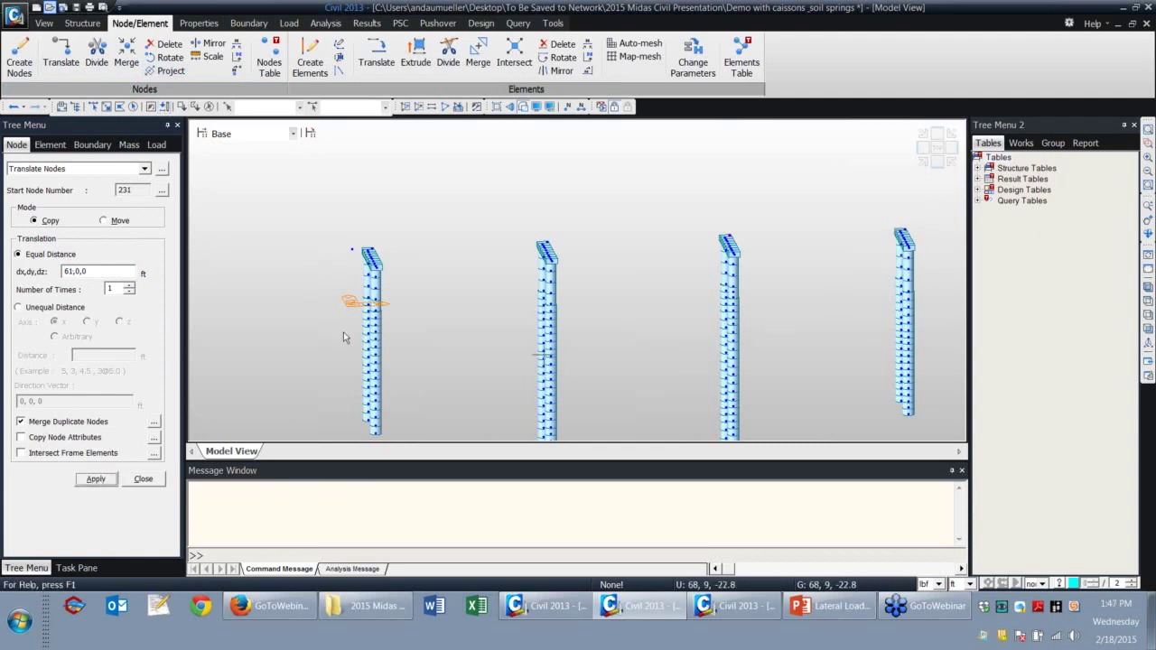
# Copy the newest node, at the fourth pier, once by 7, 0, 0 ft to form the far end node.
pyautogui.click(65, 271)
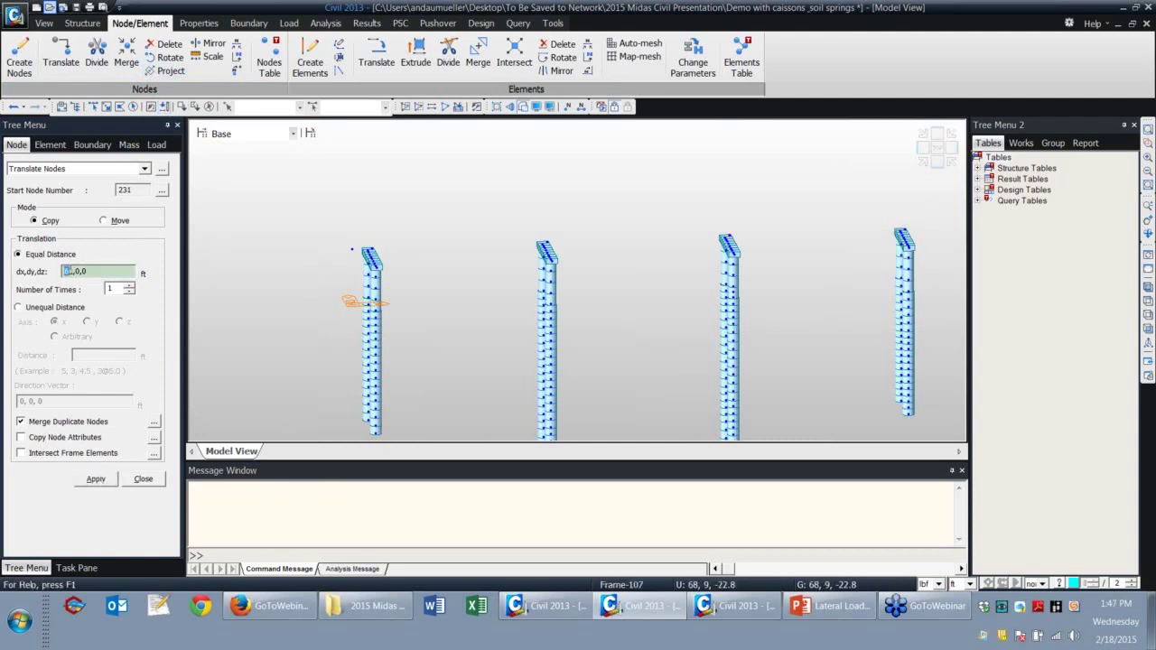
pyautogui.write('7')
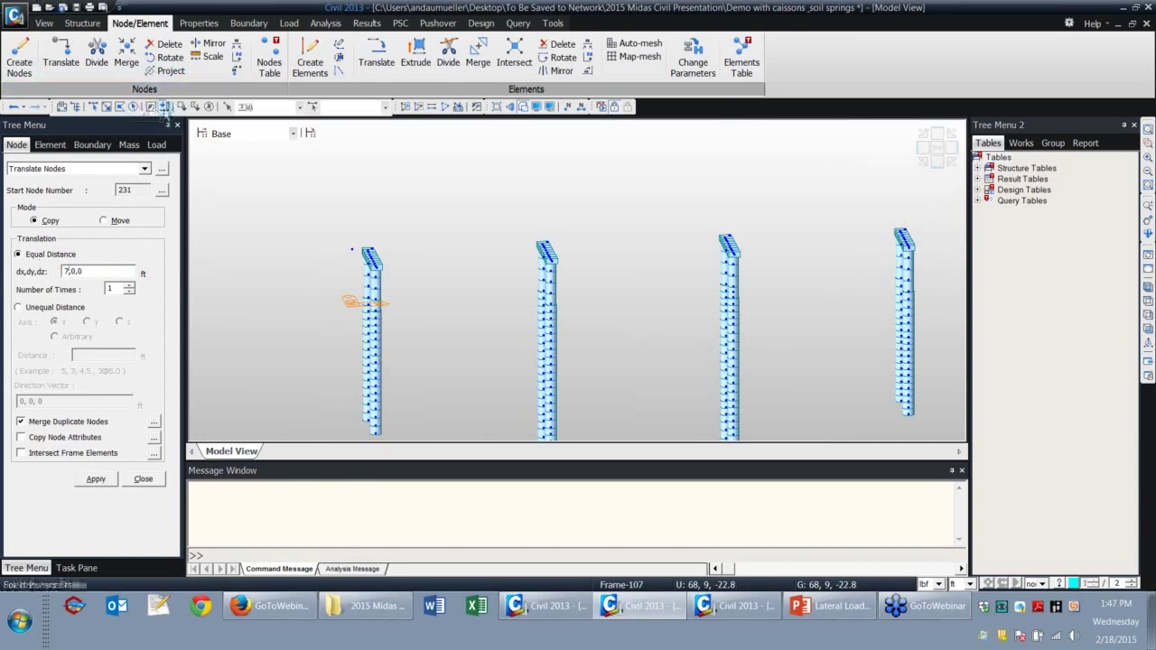
pyautogui.click(96, 478)
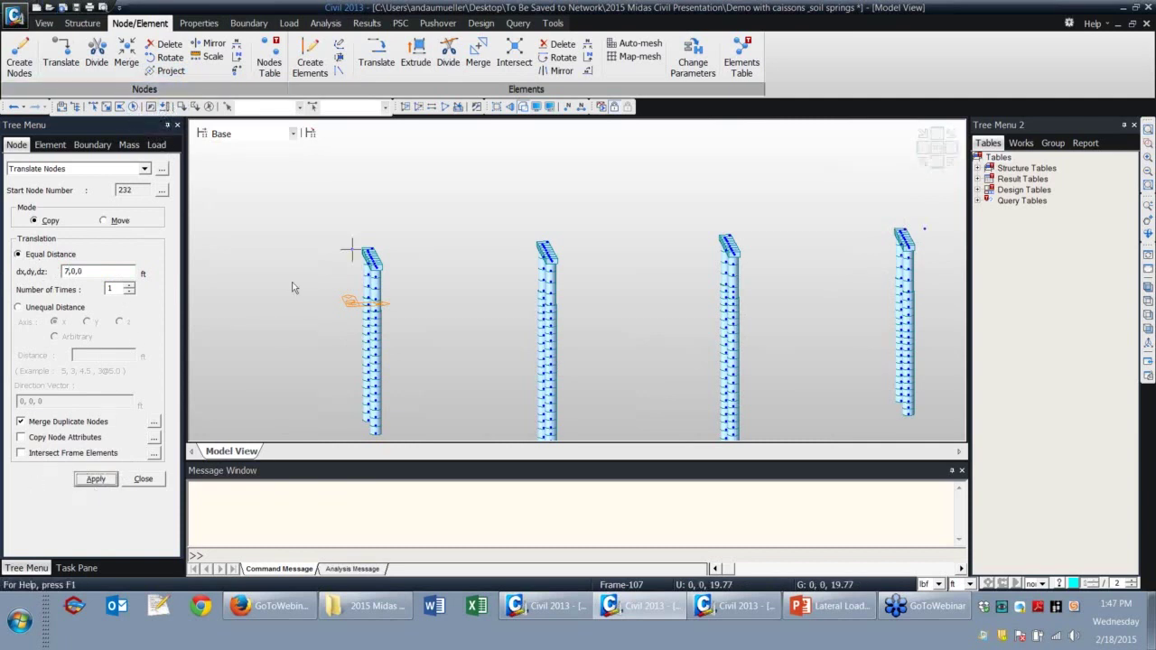
# Create a superstructure element line with material Grade C5000 and the Flume Section from the first end node to the far end node.
pyautogui.click(198, 23)
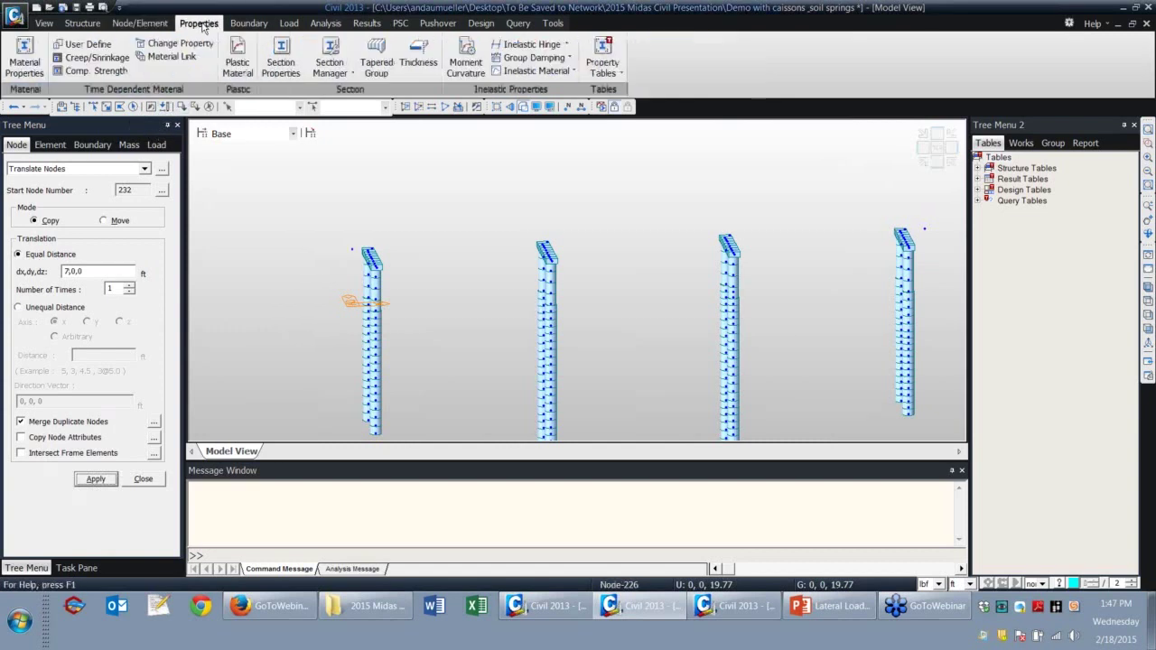
pyautogui.click(252, 23)
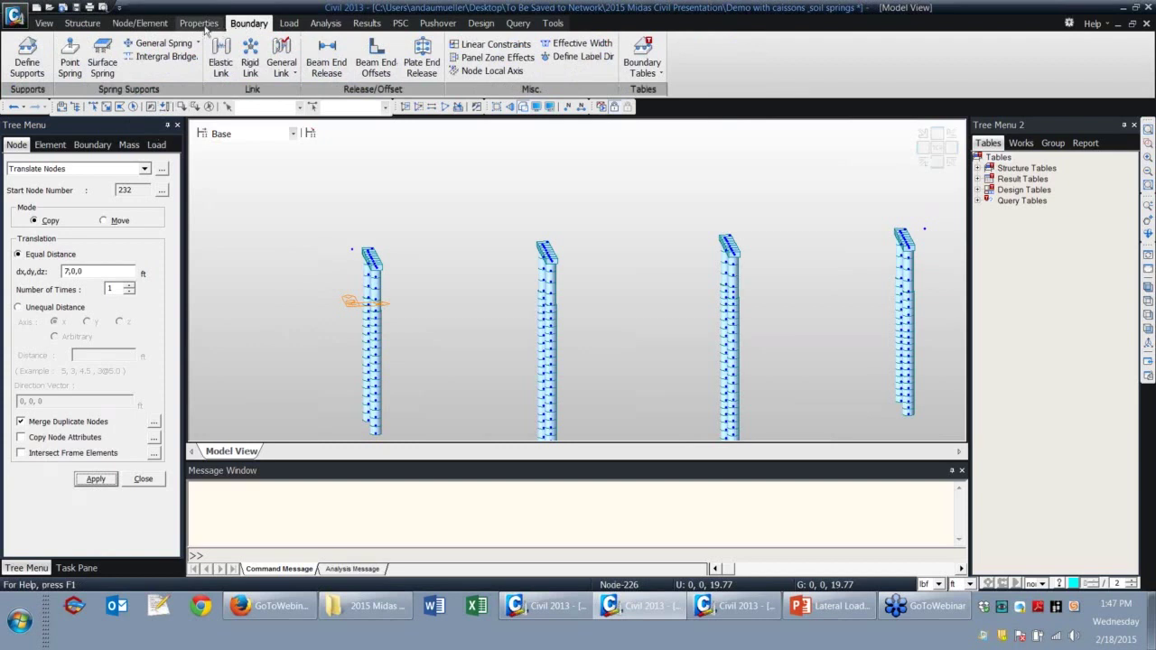
pyautogui.click(139, 23)
pyautogui.click(295, 56)
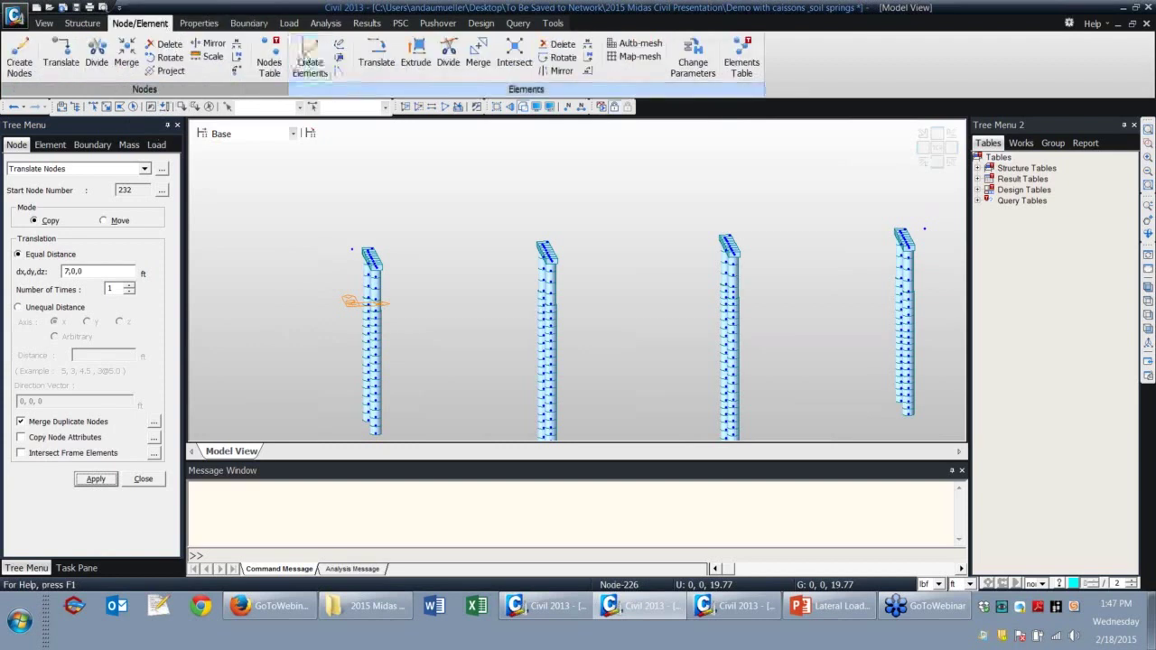
pyautogui.scroll(-5, 169, 310)
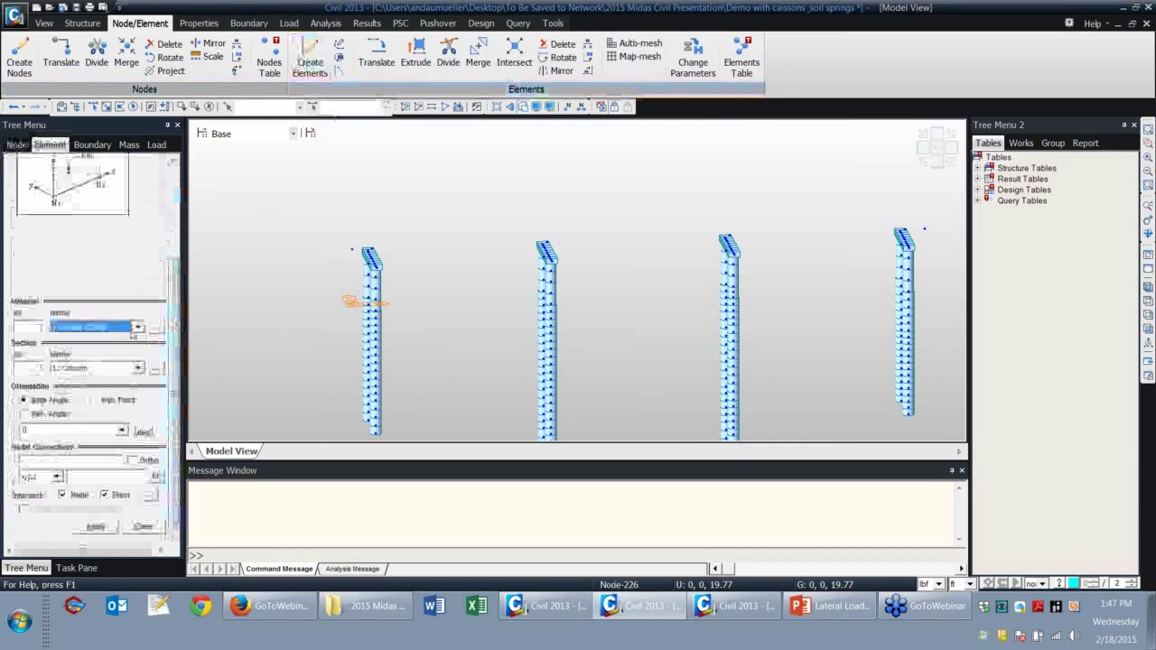
pyautogui.click(138, 367)
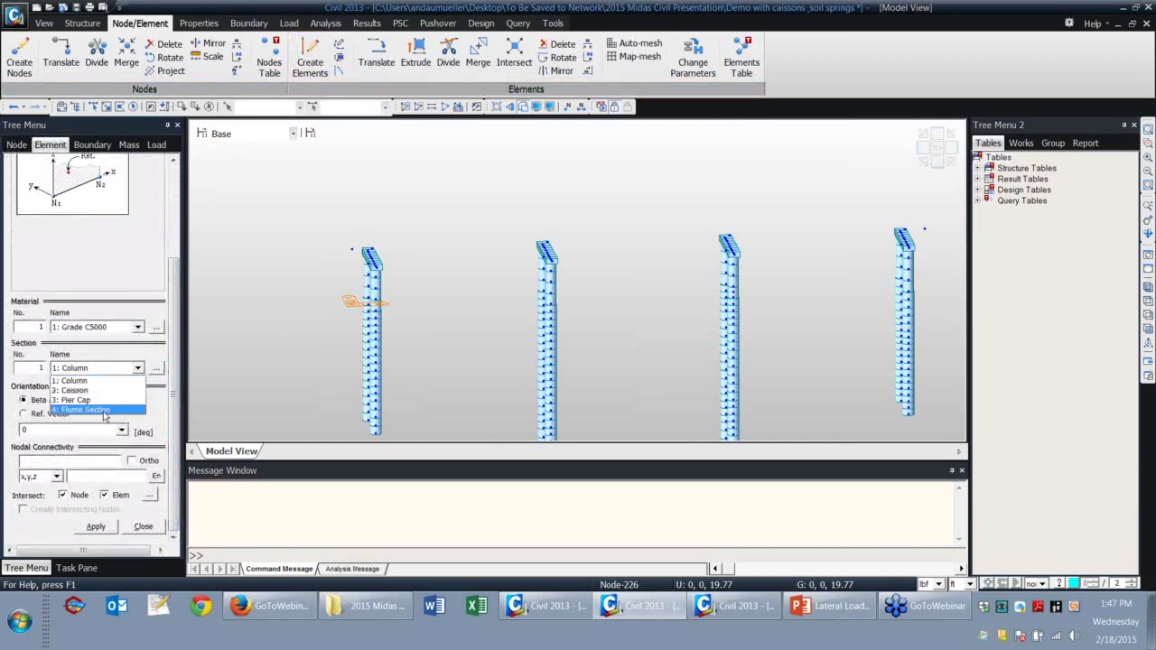
pyautogui.click(105, 411)
pyautogui.click(91, 464)
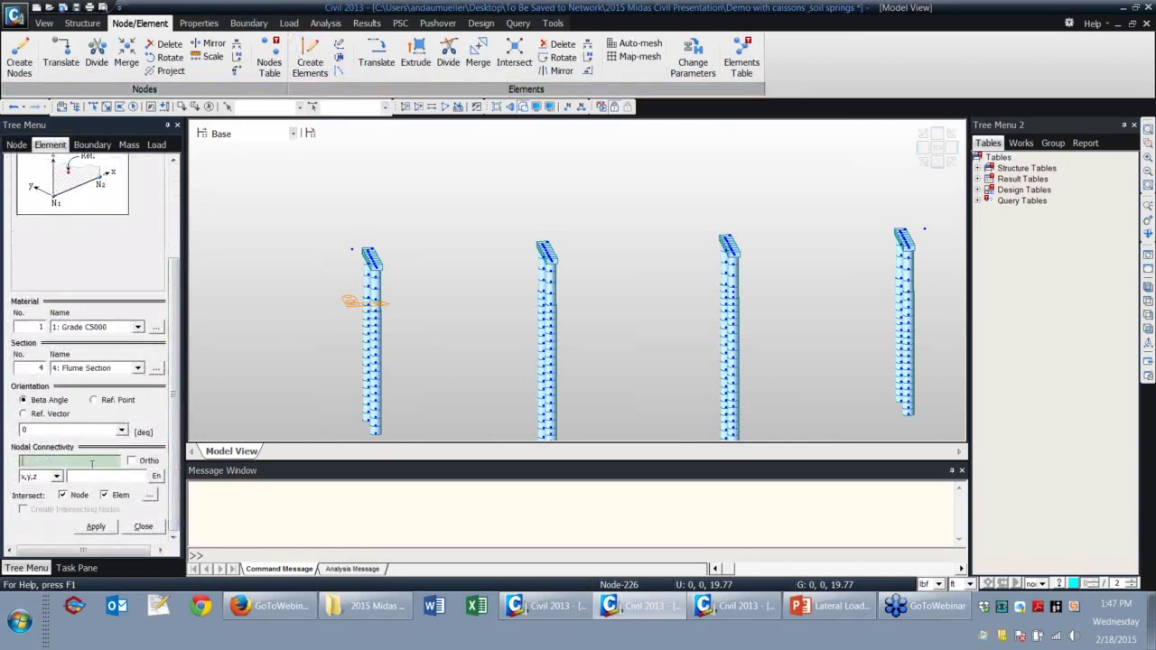
pyautogui.click(351, 249)
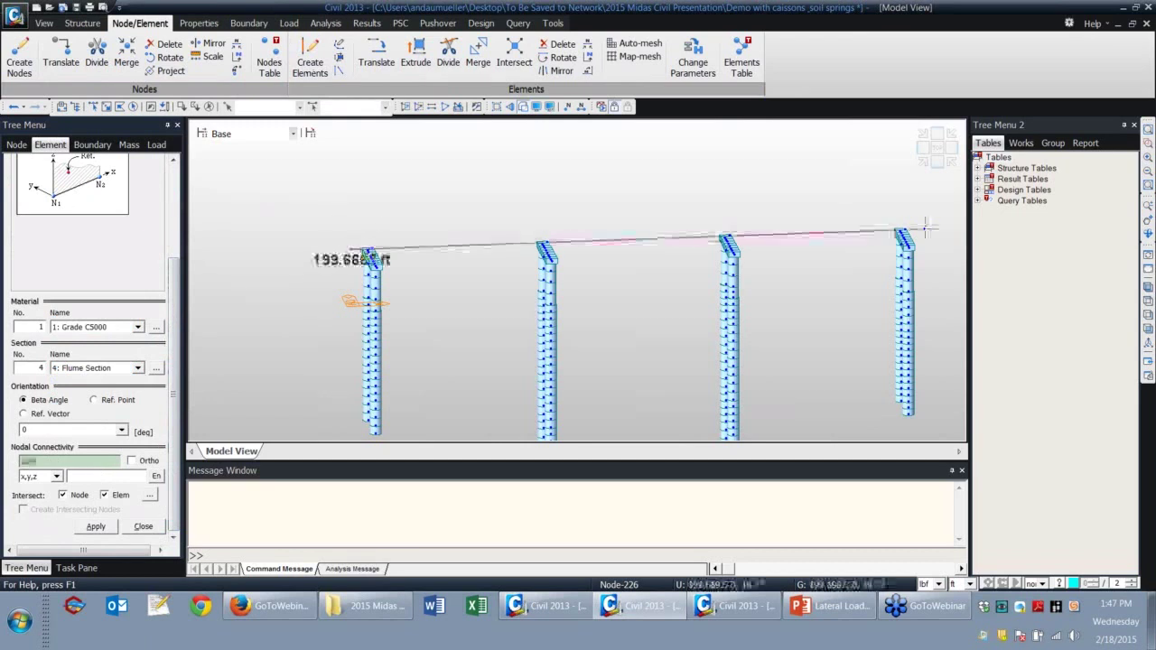
pyautogui.click(927, 227)
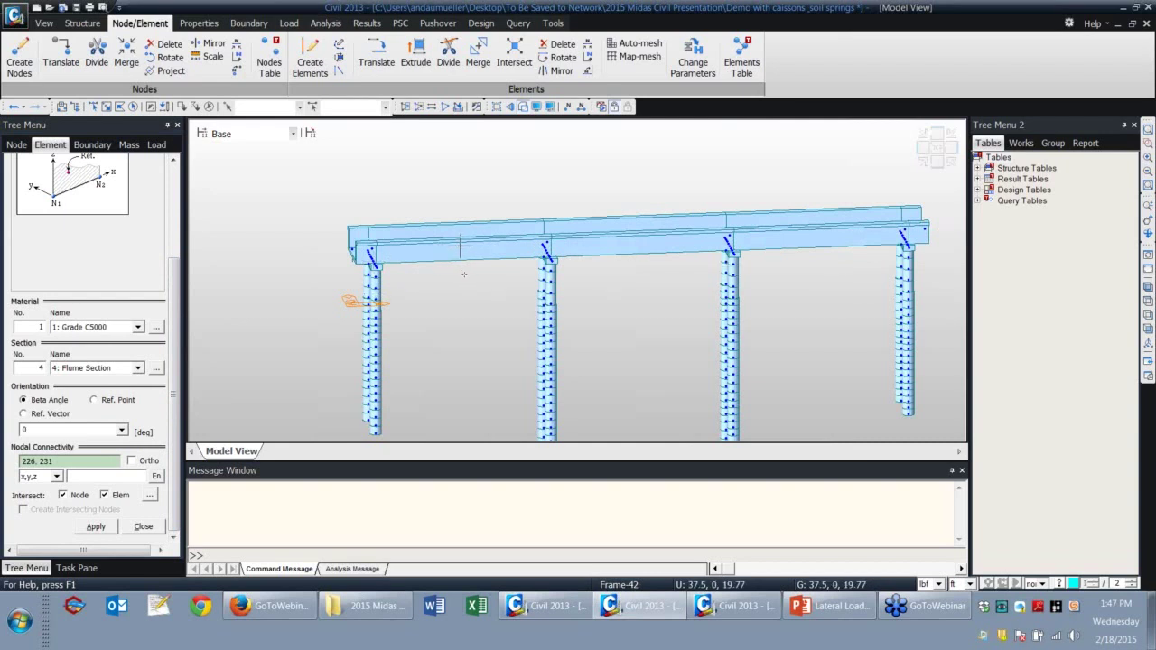
# Examine the new flume superstructure from several angles, including its end cross-section and how it sits on the pier caps.
pyautogui.keyDown('ctrl'); pyautogui.moveTo(454, 310); pyautogui.dragTo(514, 298, button='middle'); pyautogui.keyUp('ctrl')
pyautogui.keyDown('ctrl'); pyautogui.moveTo(459, 246); pyautogui.dragTo(459, 247, button='middle'); pyautogui.keyUp('ctrl')
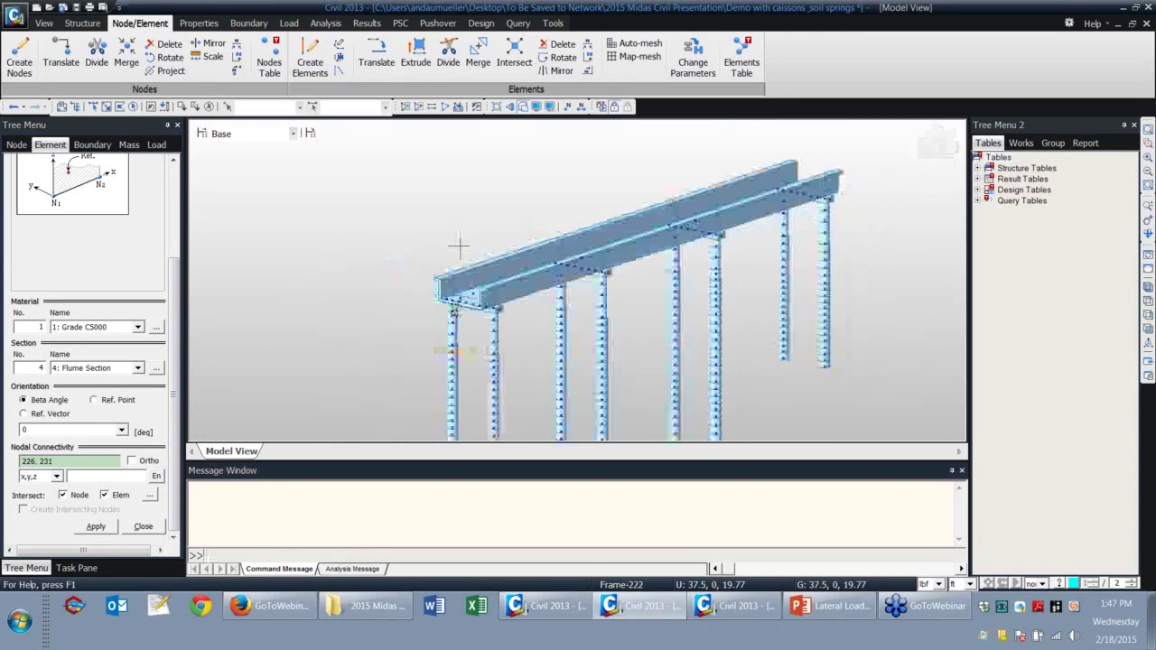
pyautogui.scroll(5, 459, 248)
pyautogui.scroll(-3, 578, 280)
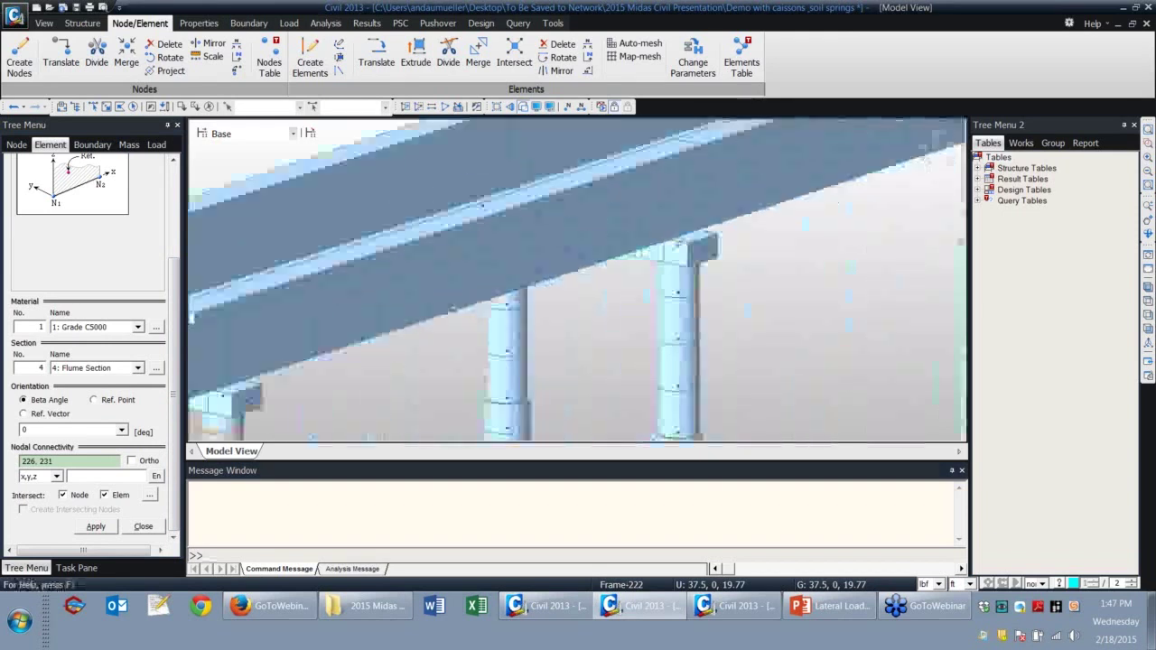
pyautogui.keyDown('ctrl'); pyautogui.moveTo(439, 385); pyautogui.dragTo(488, 362, button='middle'); pyautogui.keyUp('ctrl')
pyautogui.scroll(6, 460, 249)
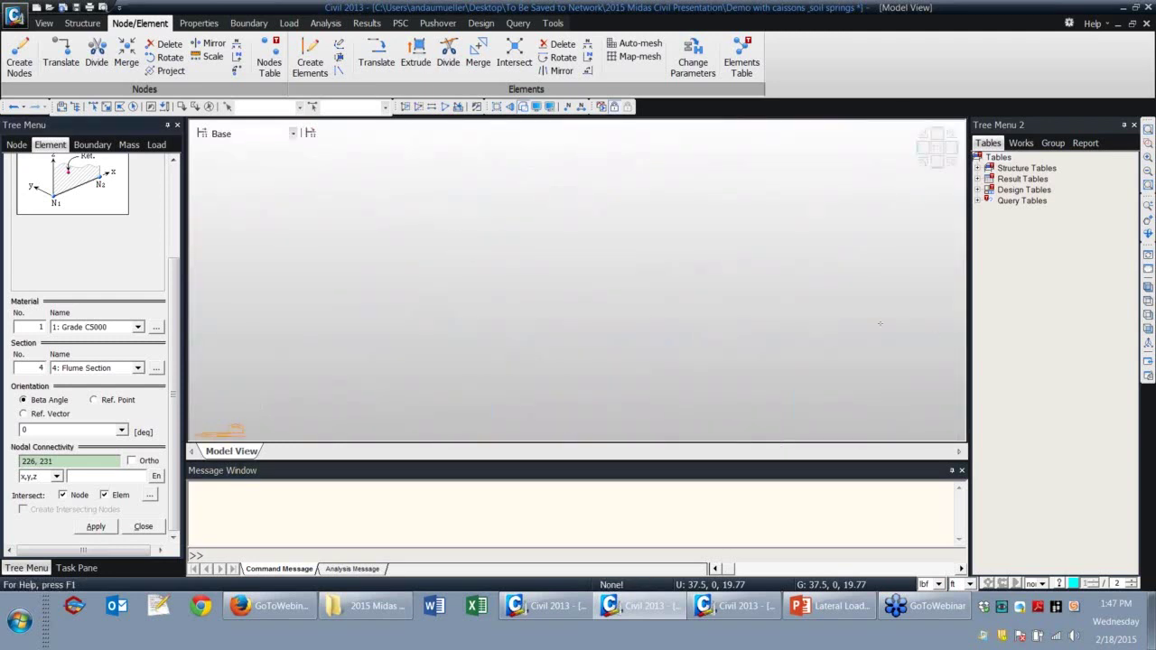
pyautogui.scroll(-4, 407, 274)
pyautogui.moveTo(862, 312); pyautogui.dragTo(635, 274, button='middle')
pyautogui.scroll(5, 635, 273)
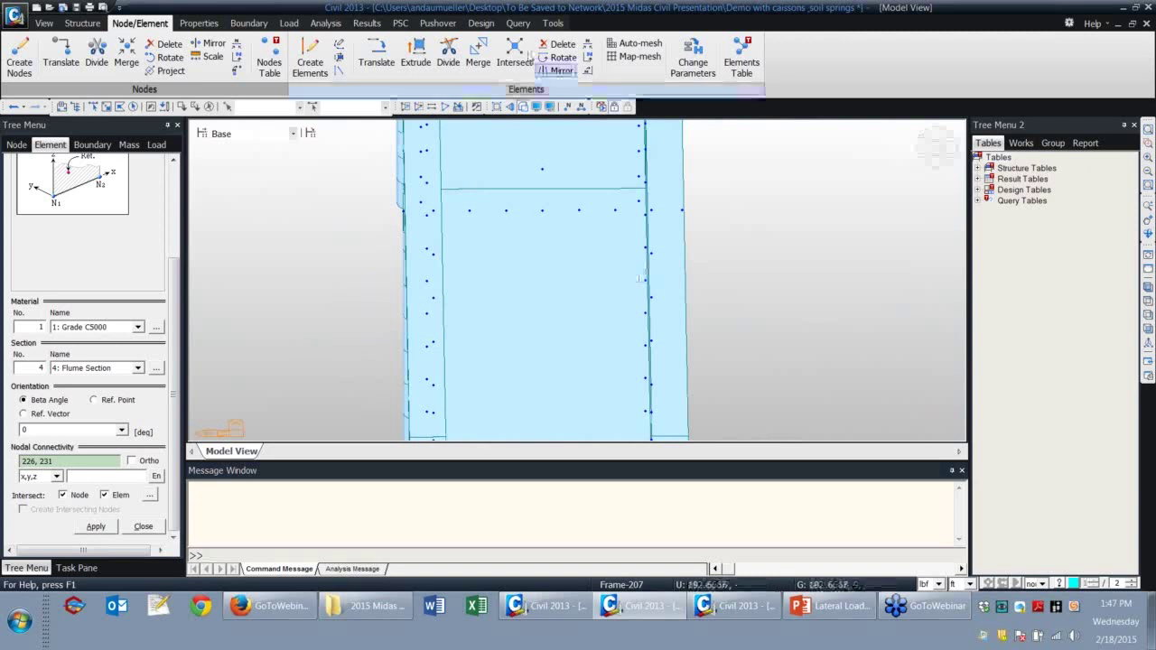
pyautogui.moveTo(542, 328)
pyautogui.keyDown('ctrl'); pyautogui.mouseDown(button='middle')
pyautogui.moveTo(557, 343)
pyautogui.moveTo(545, 307)
pyautogui.mouseUp(button='middle'); pyautogui.keyUp('ctrl')
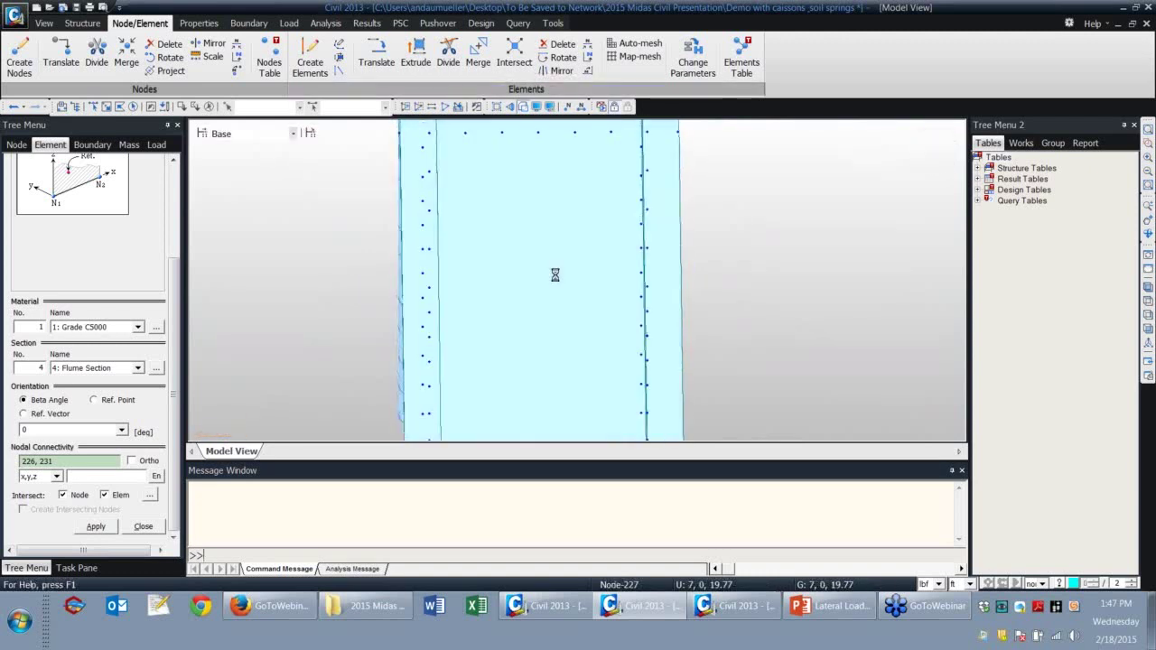
pyautogui.keyDown('ctrl'); pyautogui.moveTo(746, 353); pyautogui.dragTo(734, 234, button='middle'); pyautogui.keyUp('ctrl')
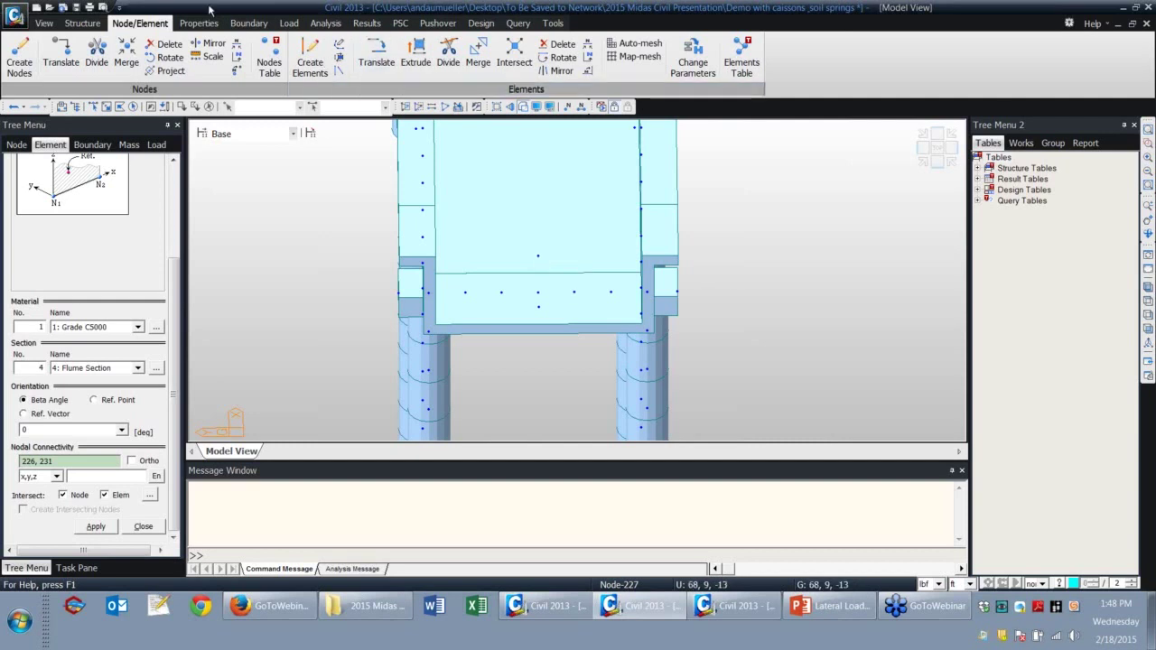
# Start a General elastic link, switch the force unit to kips, and set SDx, SDy and SDz to 100000 kips/ft.
pyautogui.click(245, 24)
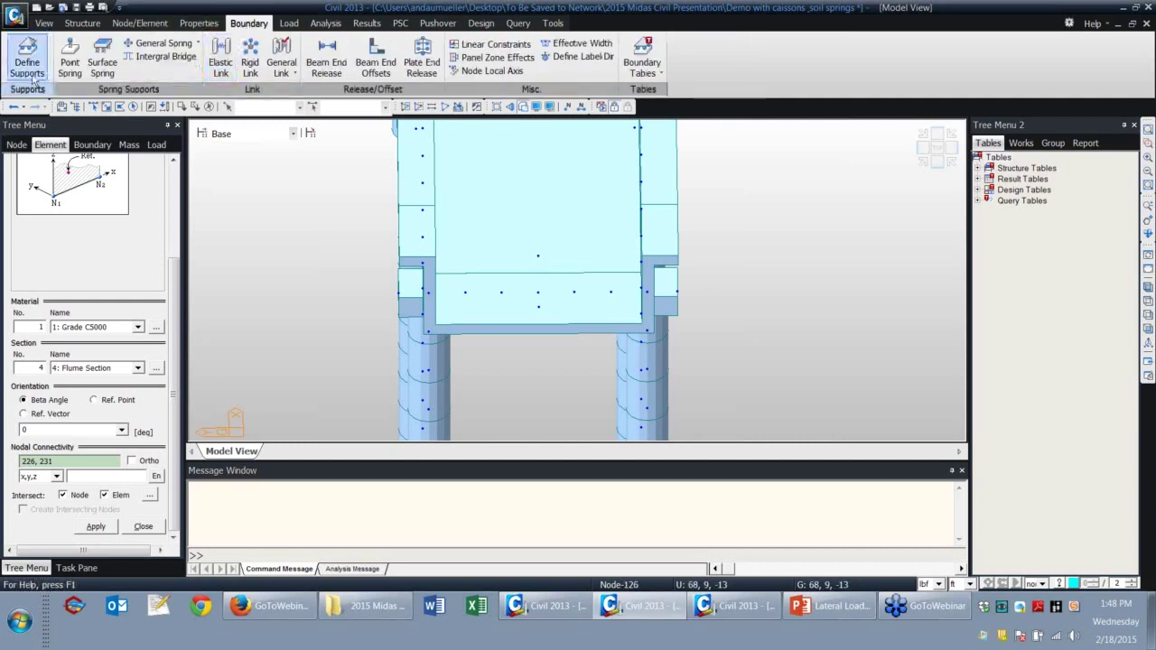
pyautogui.click(221, 56)
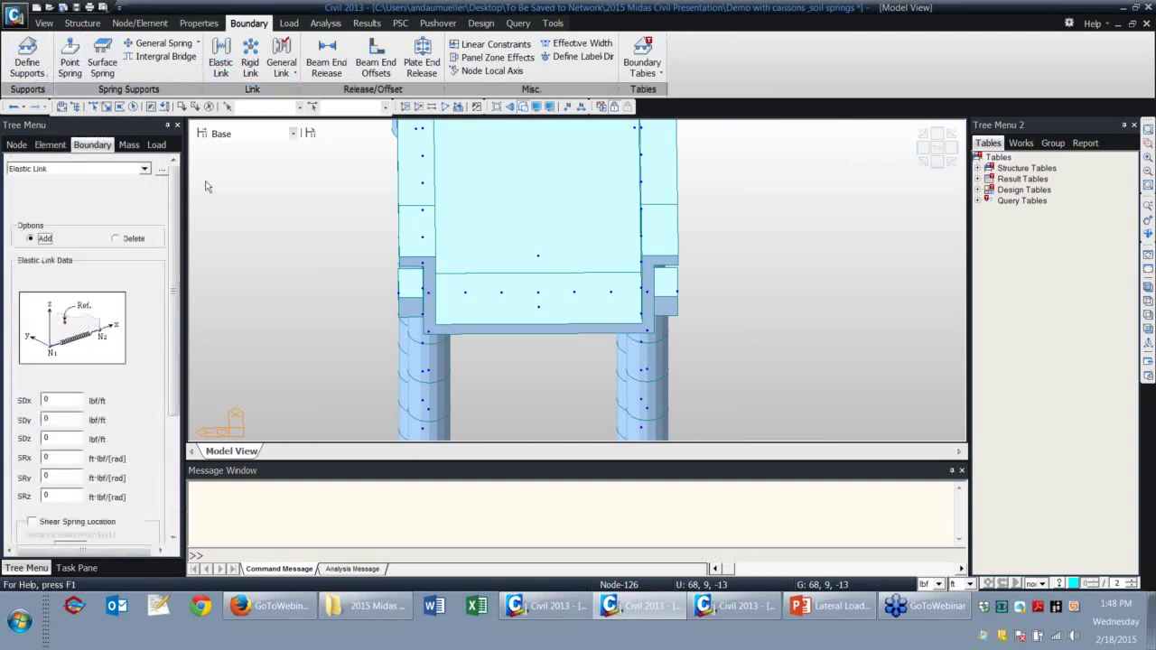
pyautogui.click(78, 400)
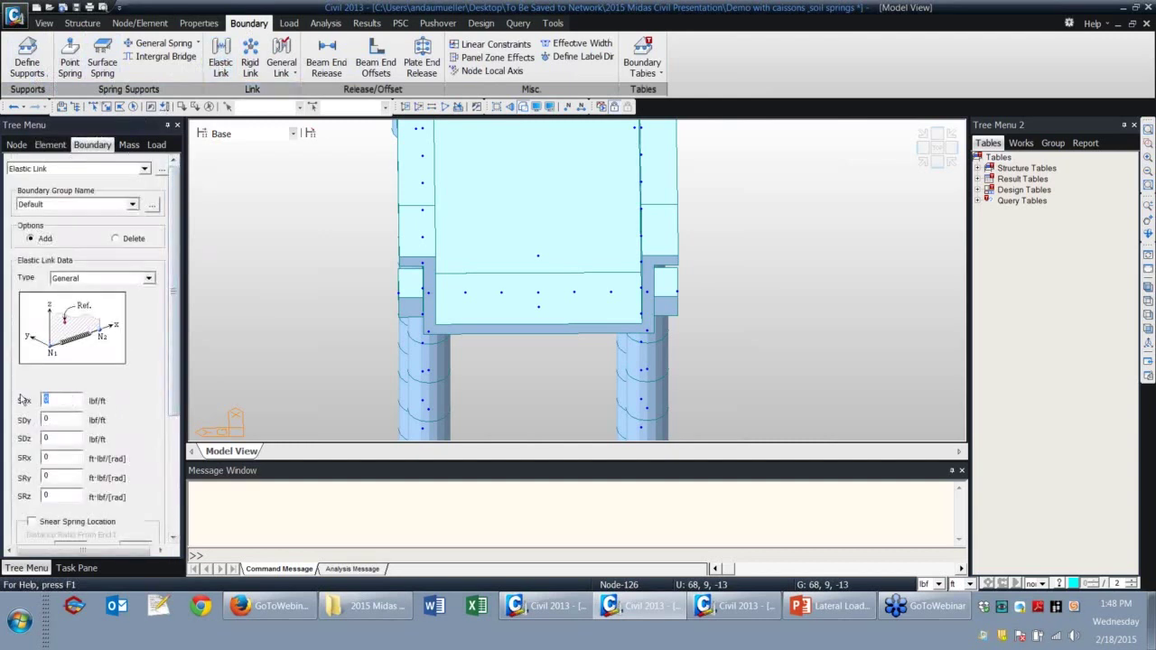
pyautogui.click(937, 584)
pyautogui.click(931, 630)
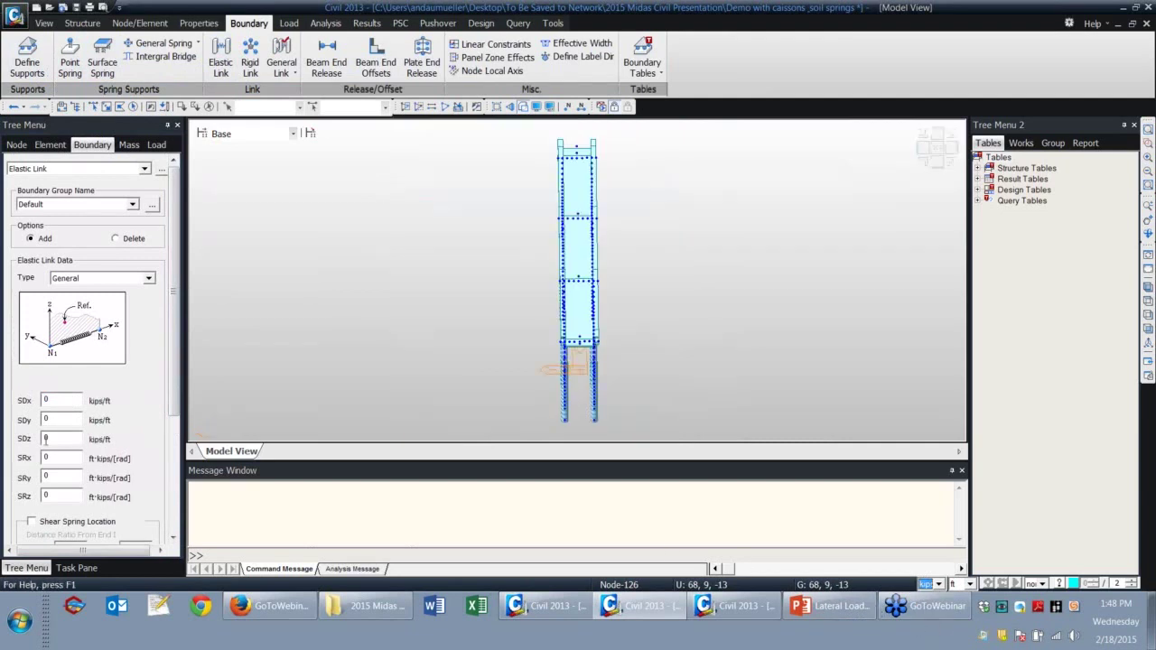
pyautogui.doubleClick(47, 399)
pyautogui.write('100000')
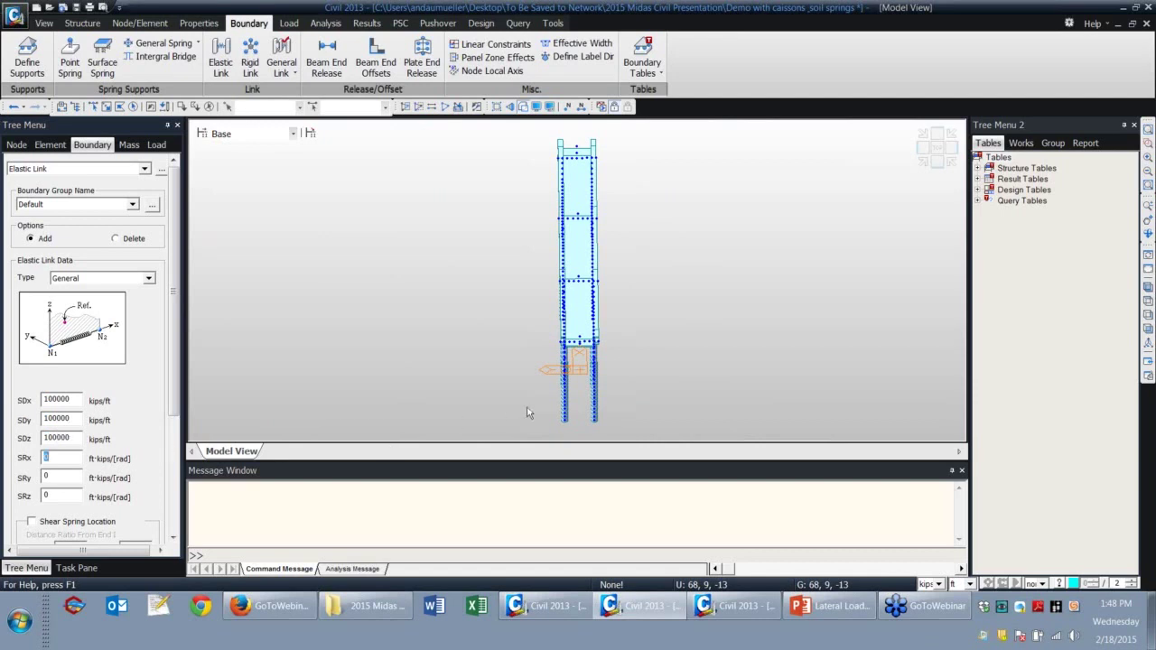
# Add the elastic link at the first pier between the superstructure node and the pier cap's centre node below it.
pyautogui.moveTo(579, 352); pyautogui.dragTo(507, 292, button='middle')
pyautogui.scroll(3, 515, 293)
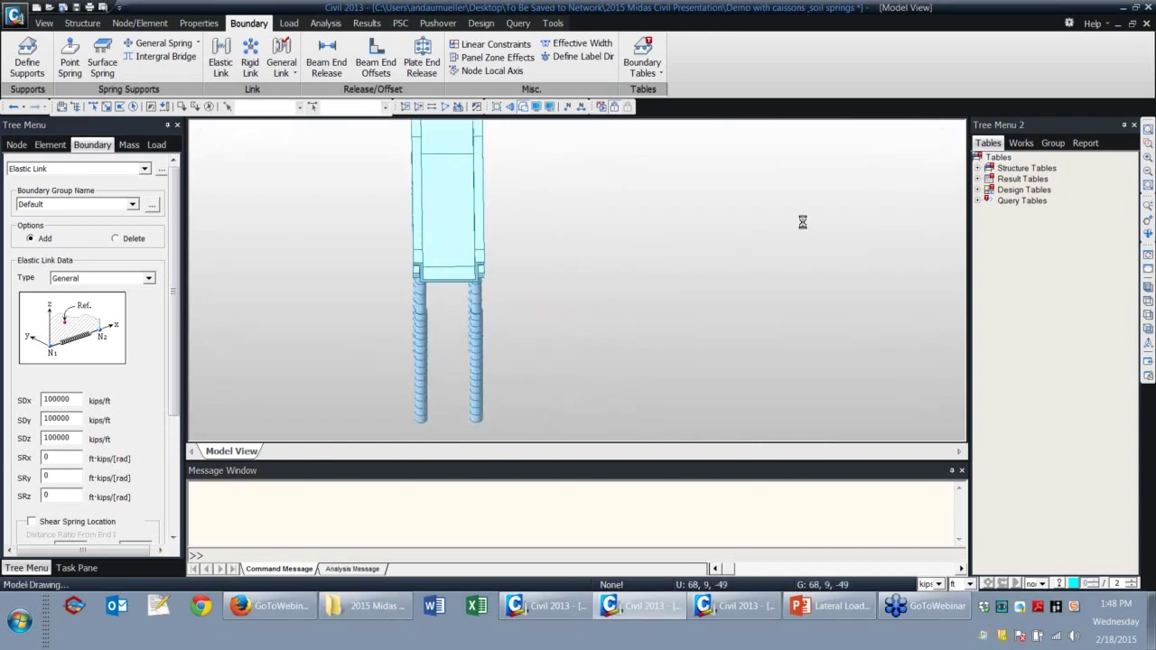
pyautogui.scroll(2, 544, 281)
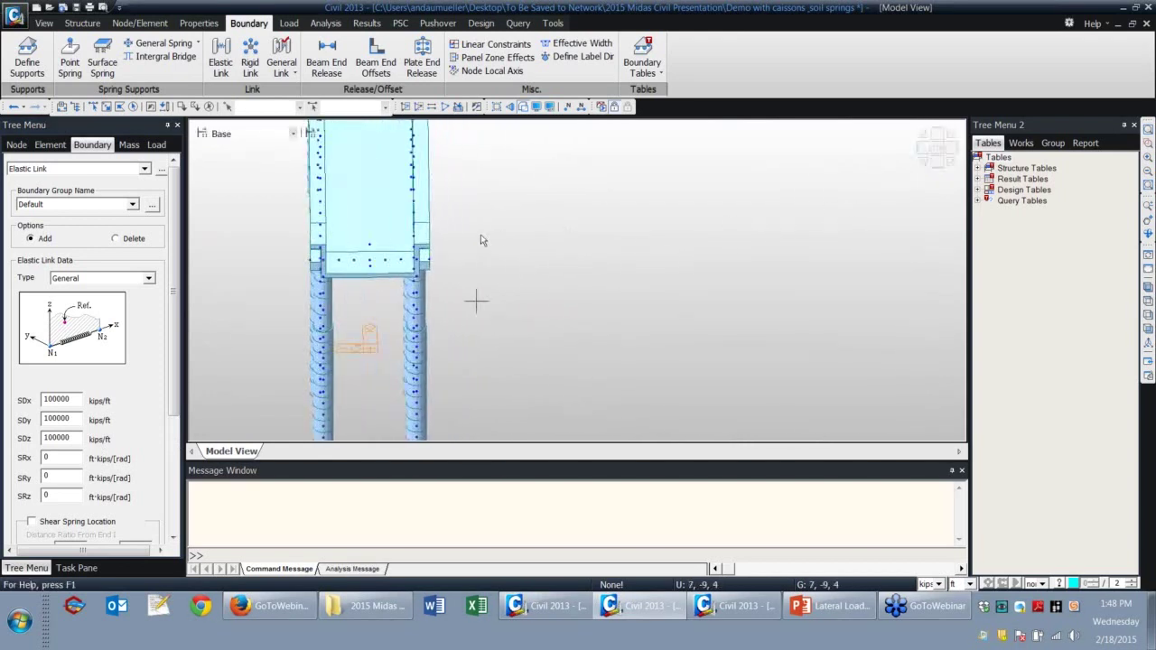
pyautogui.moveTo(460, 237); pyautogui.dragTo(641, 237, button='middle')
pyautogui.scroll(2, 572, 274)
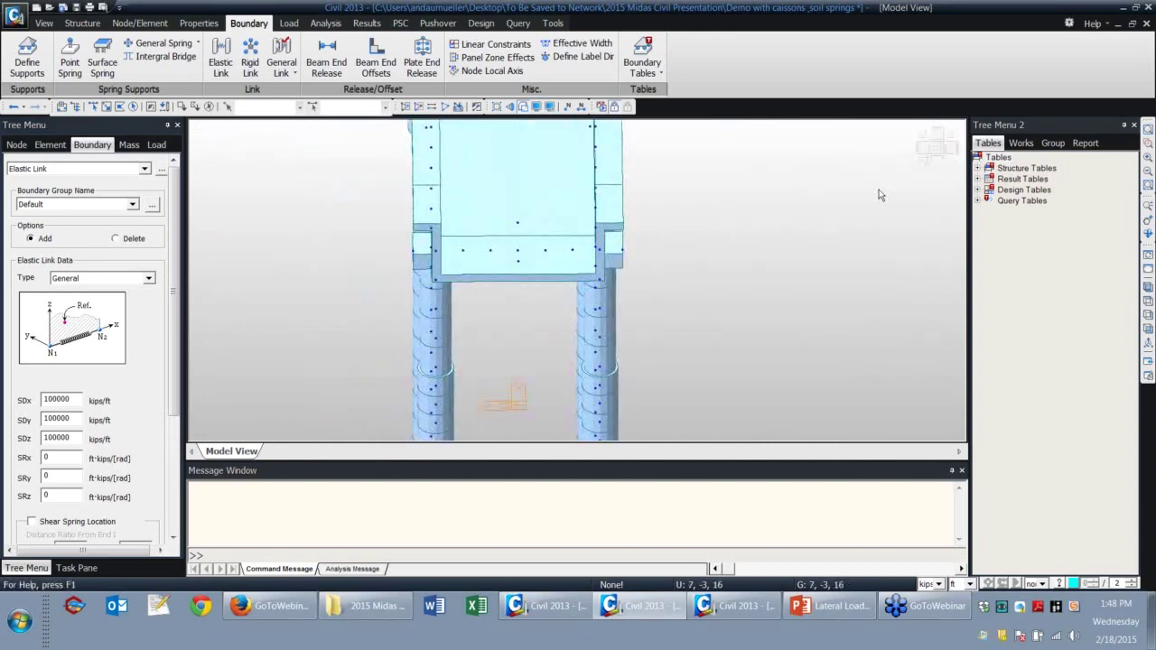
pyautogui.scroll(-5, 178, 350)
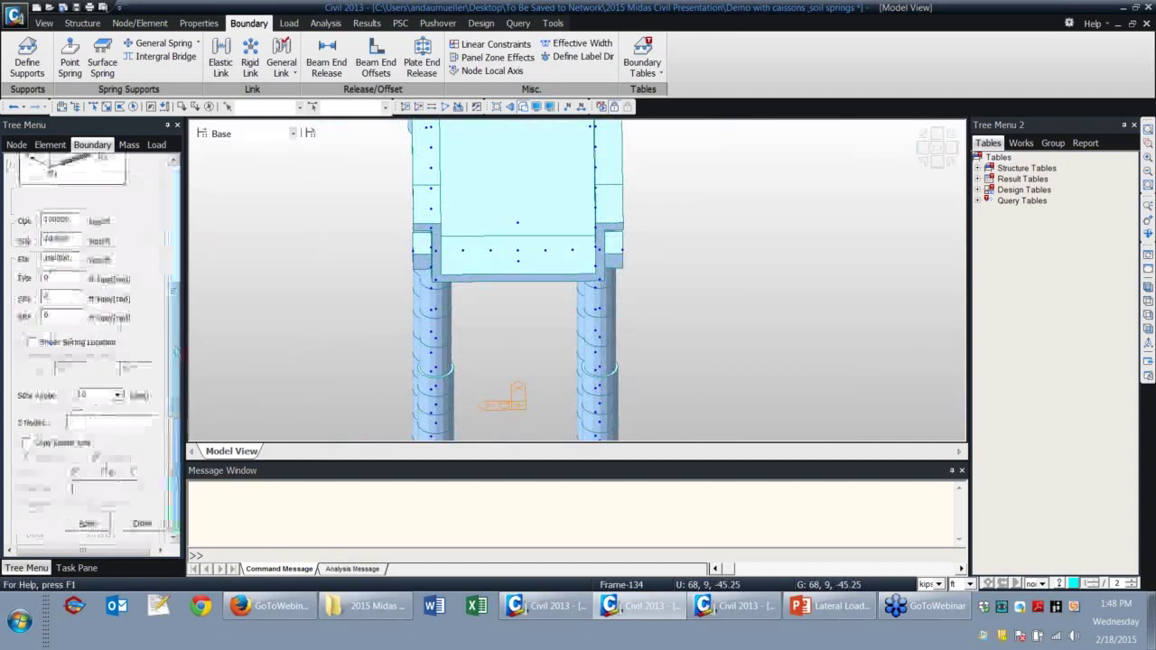
pyautogui.click(516, 223)
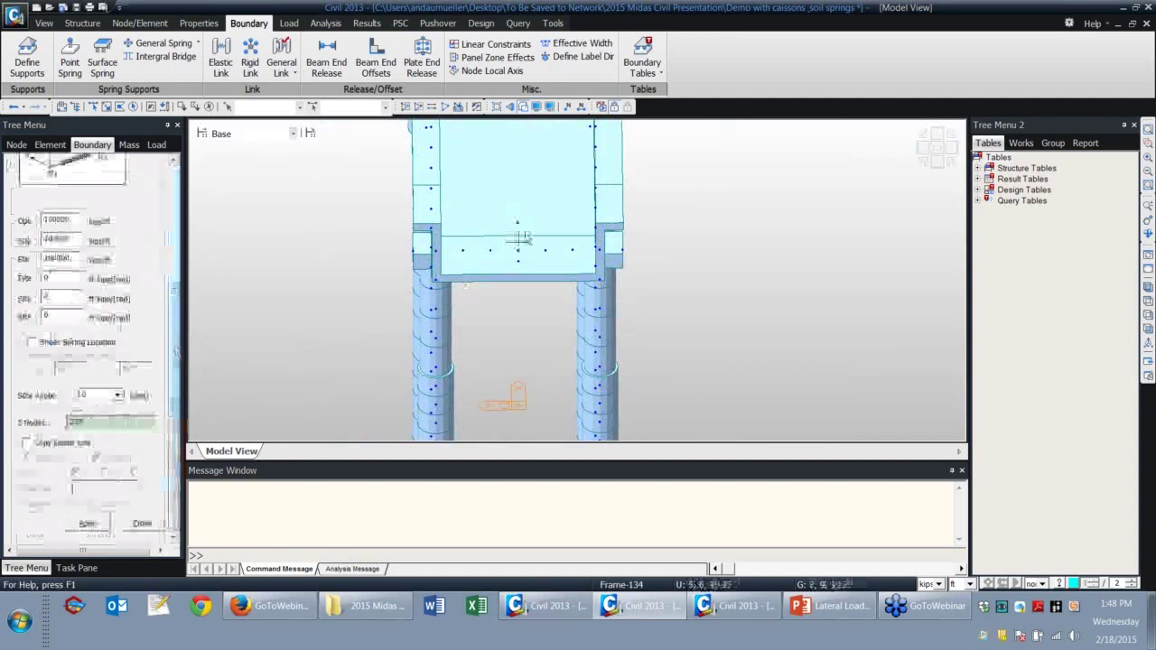
pyautogui.click(517, 249)
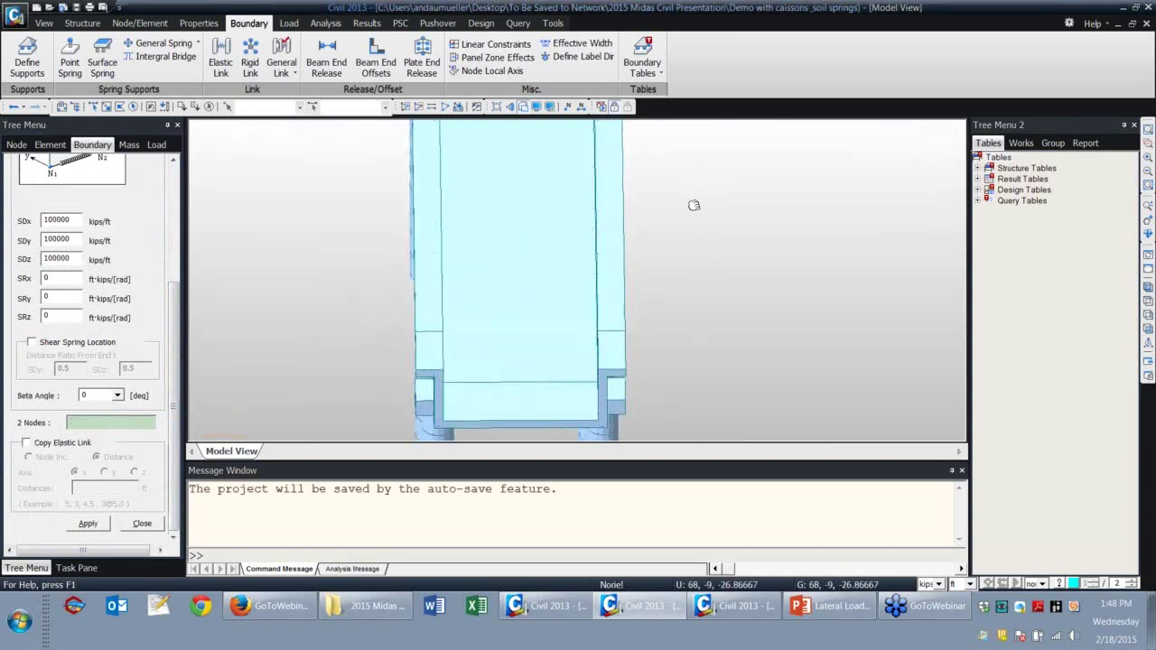
# Add the same elastic link between the superstructure node and the pier cap's centre node at each of the remaining three piers.
pyautogui.moveTo(671, 189); pyautogui.dragTo(683, 359, button='middle')
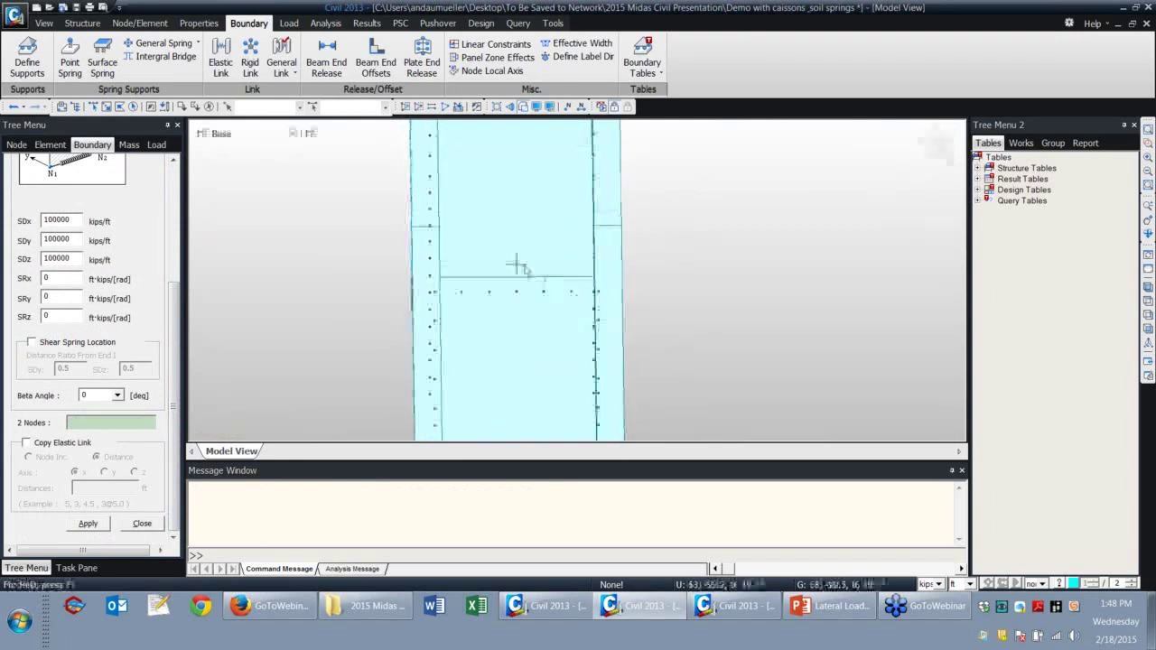
pyautogui.moveTo(519, 271); pyautogui.dragTo(686, 340, button='middle')
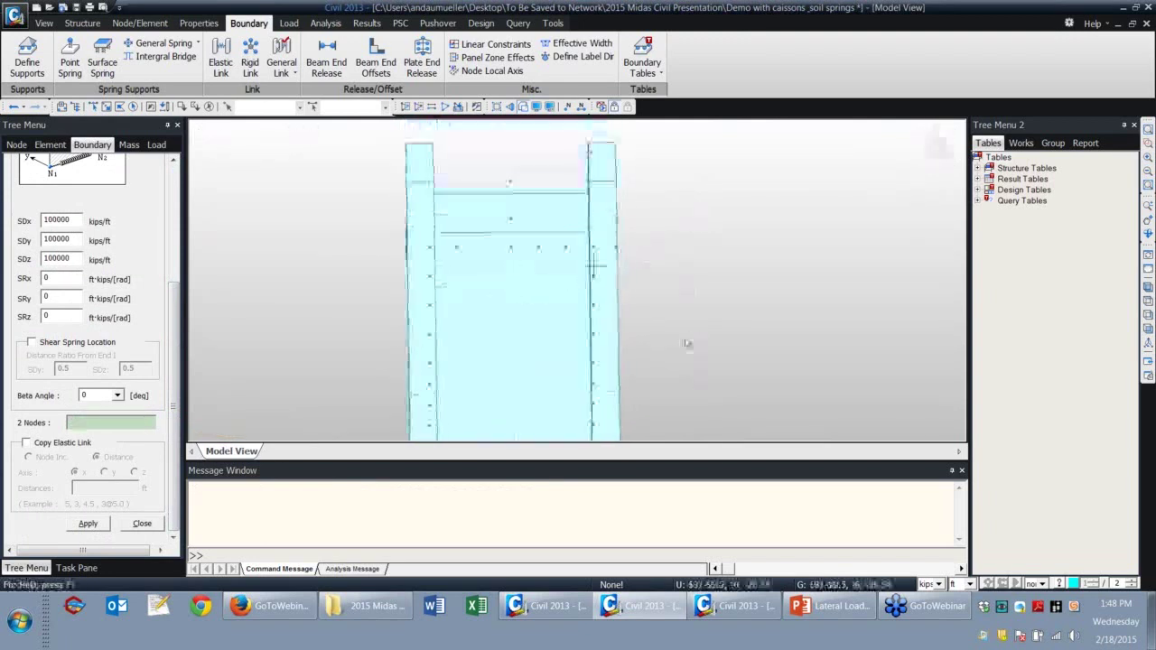
pyautogui.click(510, 247)
pyautogui.click(510, 219)
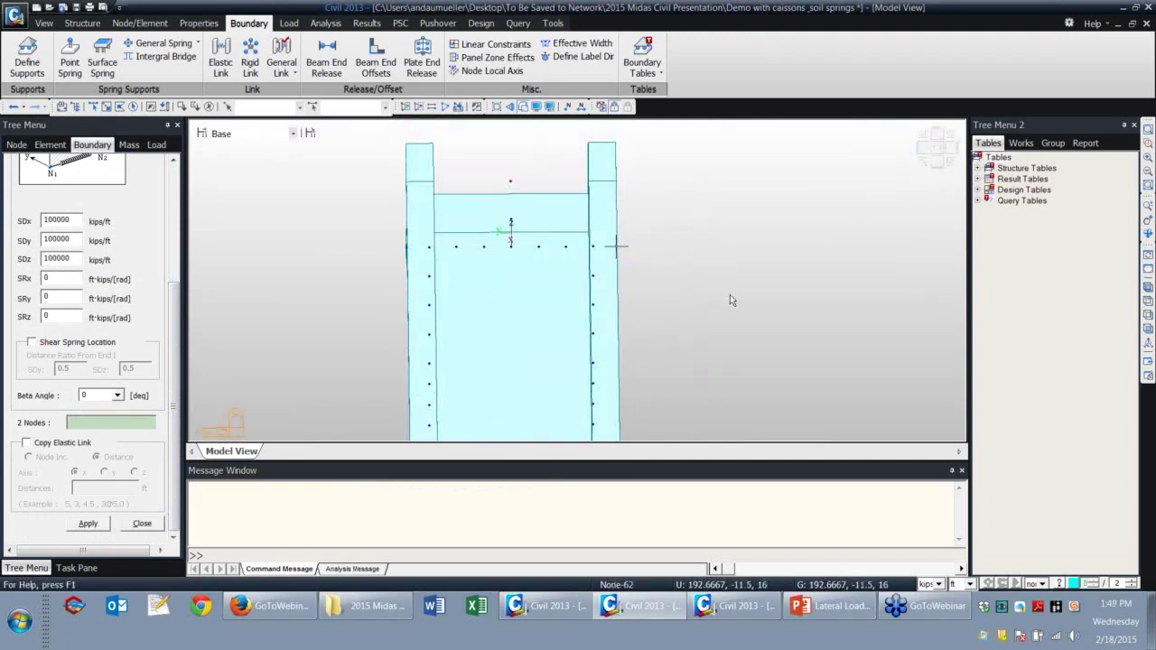
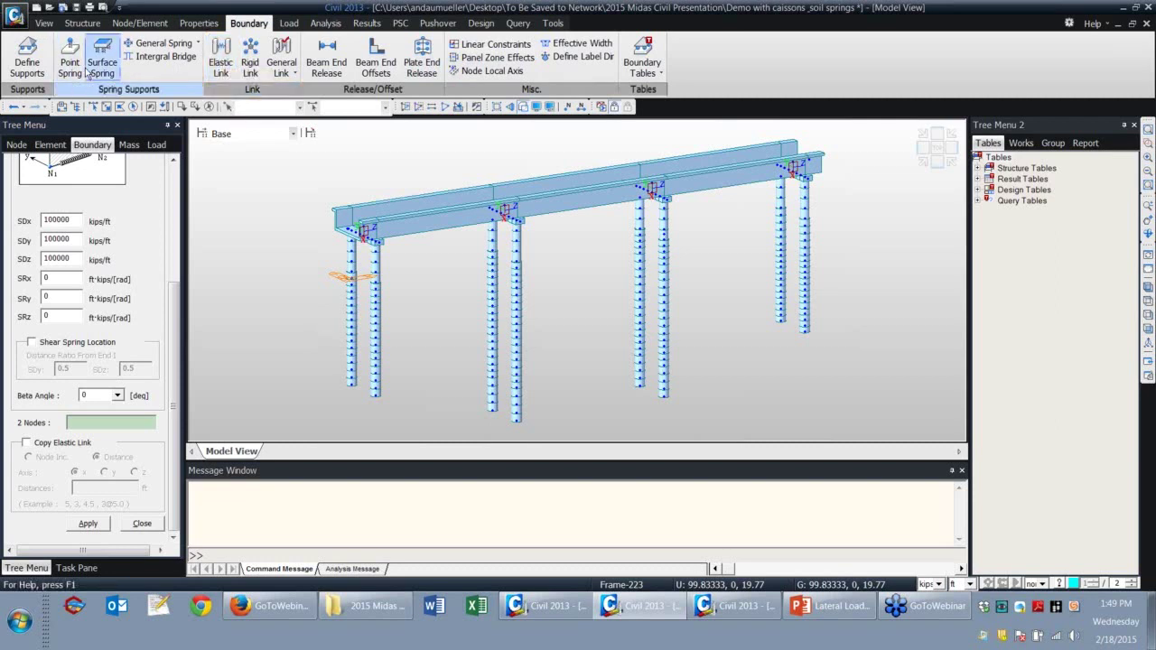
# Divide the two short superstructure end elements beyond the outer piers into 2 equal parts each.
pyautogui.click(140, 22)
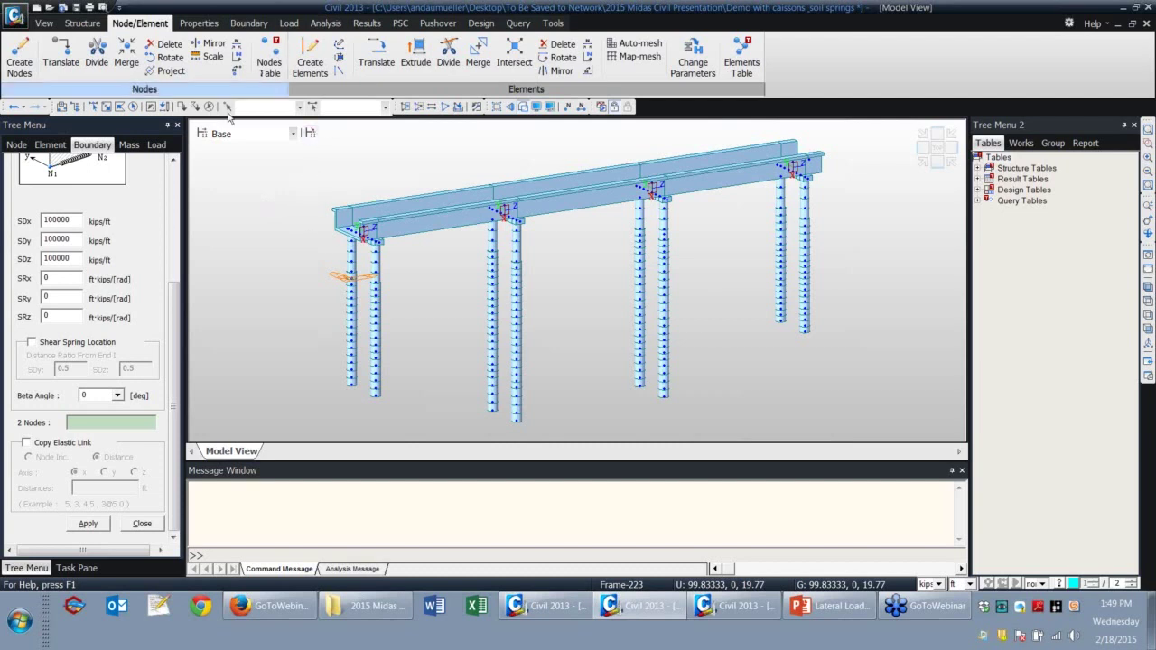
pyautogui.scroll(2, 178, 318)
pyautogui.moveTo(178, 318); pyautogui.dragTo(175, 223)
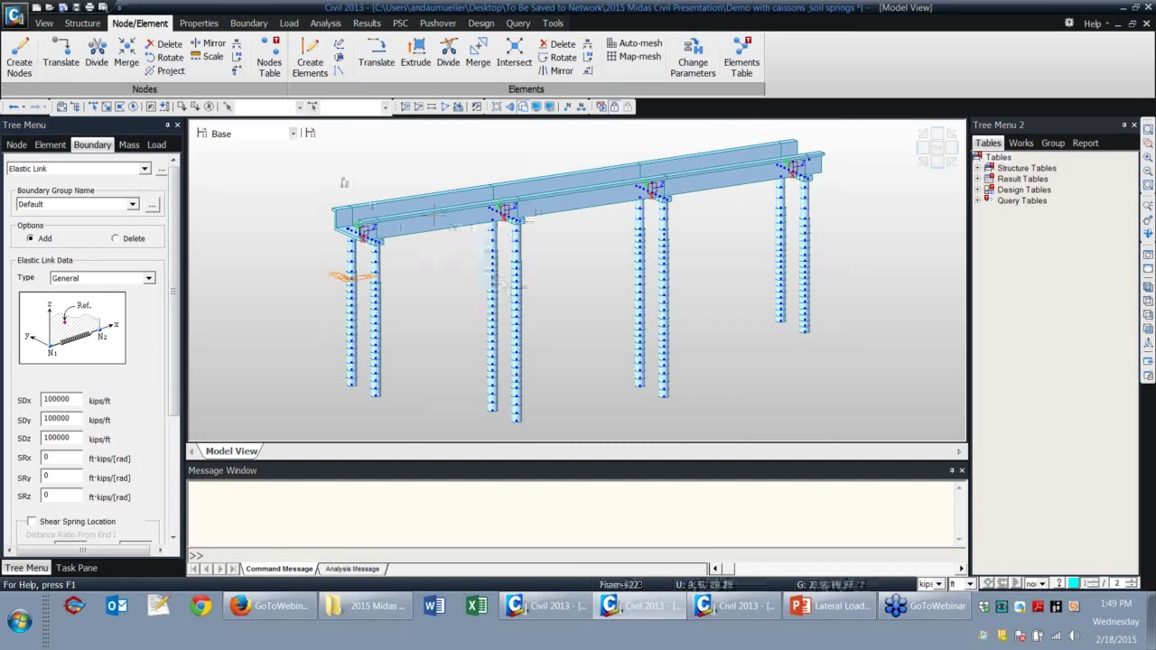
pyautogui.click(438, 68)
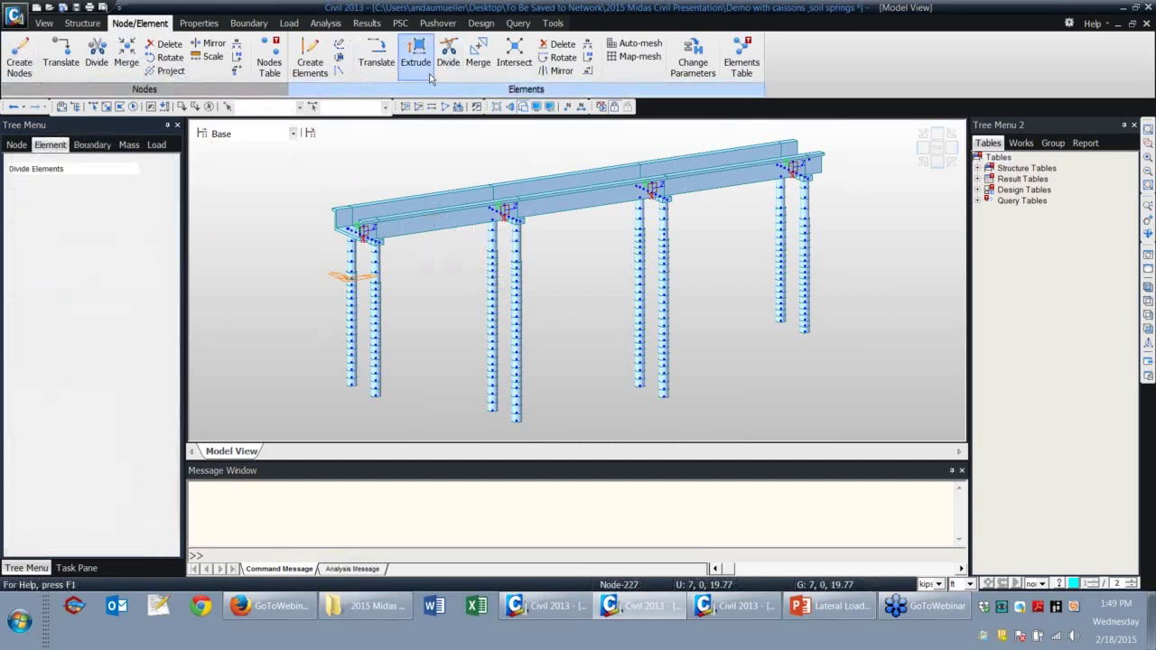
pyautogui.click(105, 107)
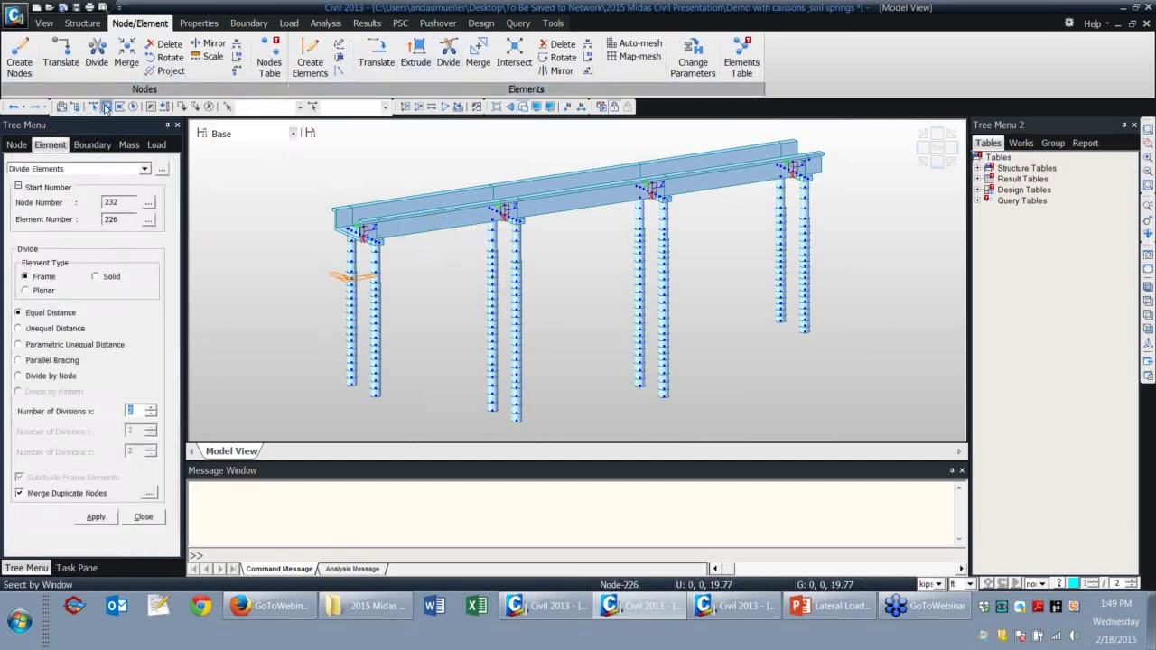
pyautogui.click(325, 208)
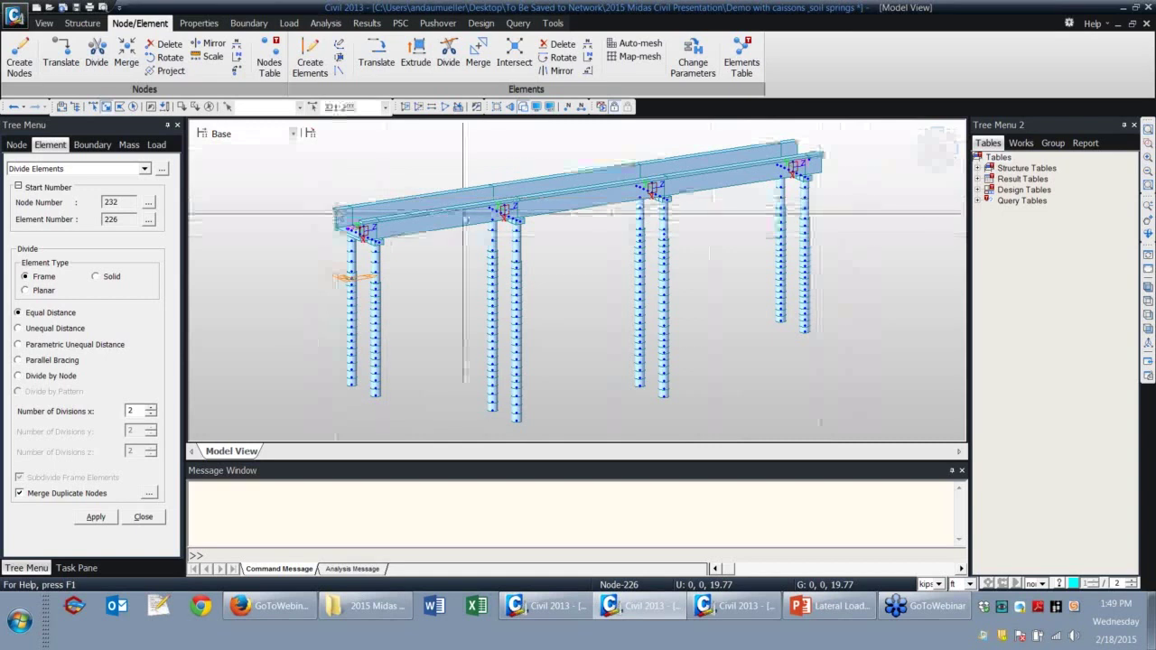
pyautogui.click(96, 517)
# Divide the two outer superstructure spans into 20 equal parts each and the middle span into 21 equal parts.
pyautogui.click(451, 215)
pyautogui.click(661, 197)
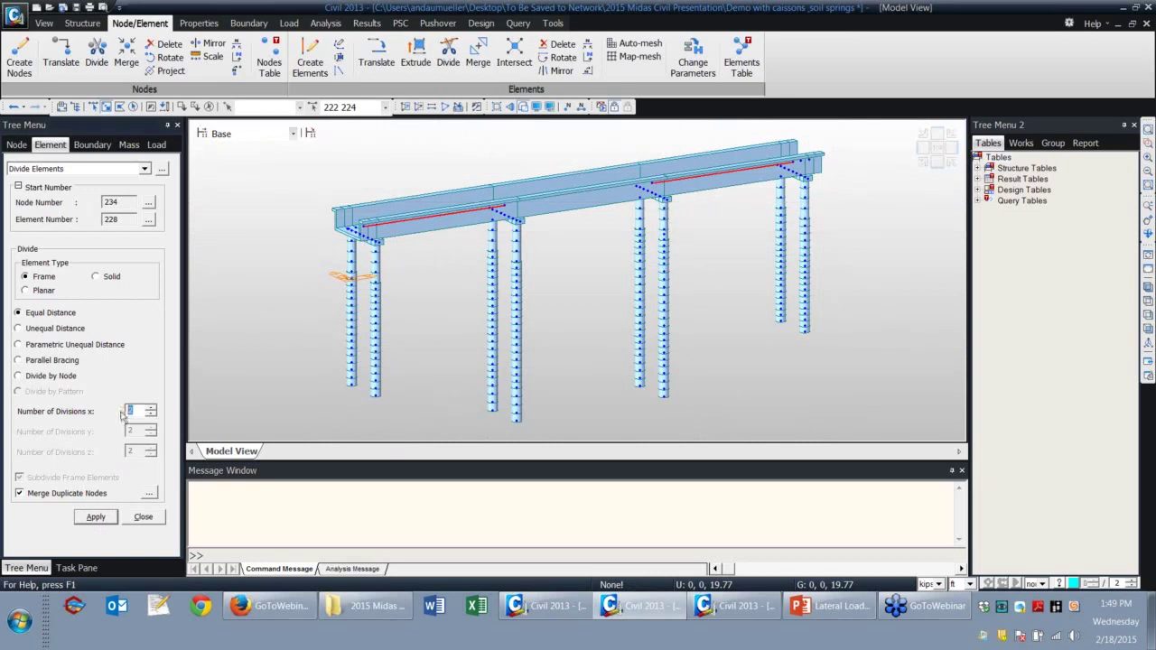
pyautogui.write('10')
pyautogui.click(102, 517)
pyautogui.click(569, 197)
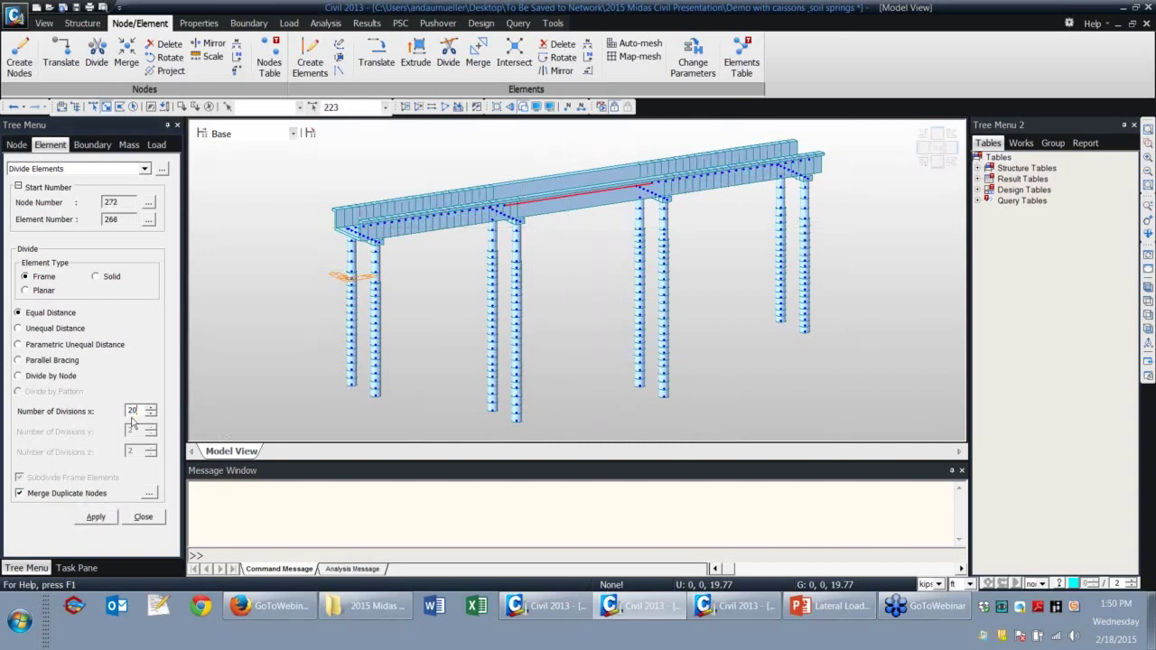
pyautogui.click(96, 517)
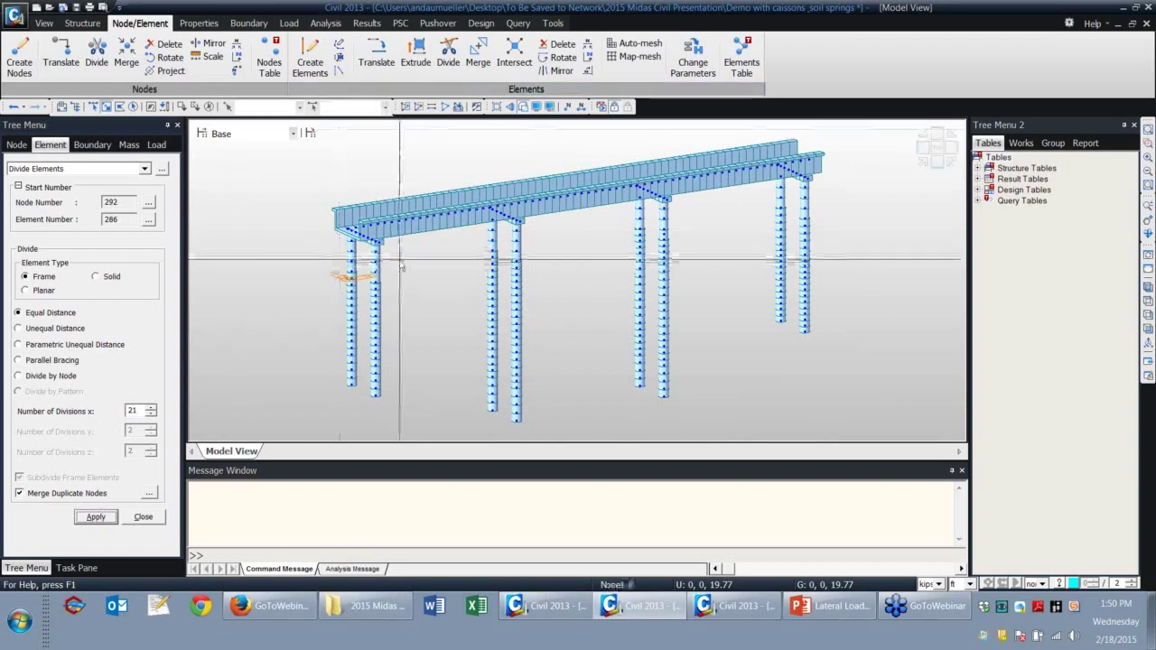
# Add a static load case named Dead Load, a Permanent Loads Case of type Dead Load of Component and Attachments (DC).
pyautogui.click(289, 24)
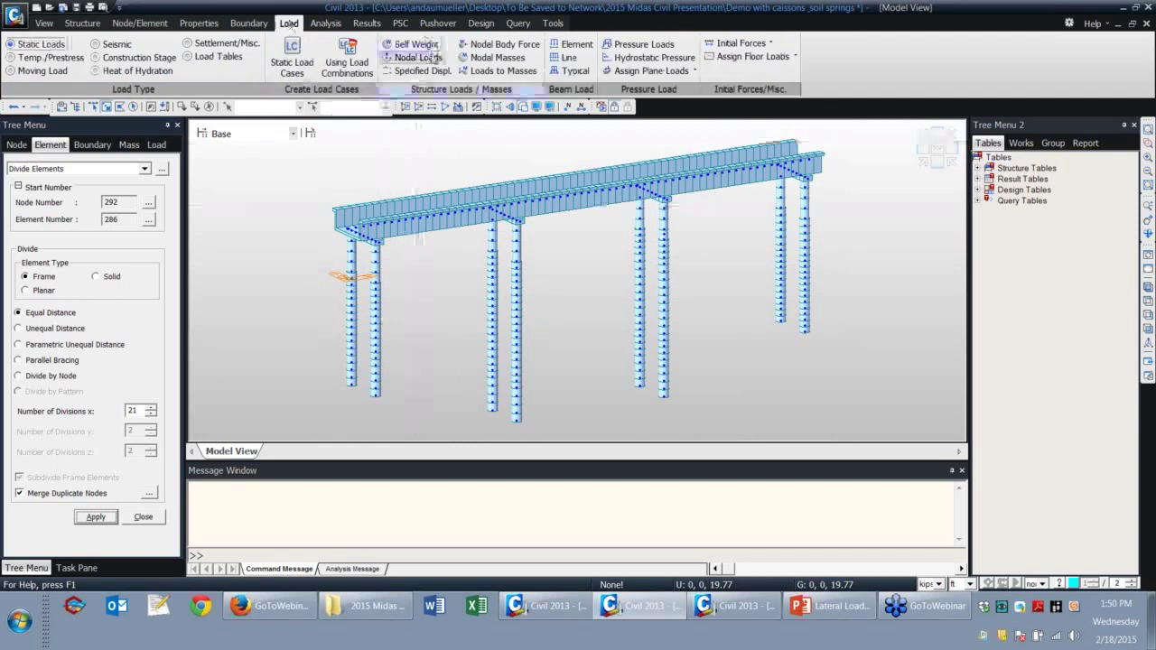
pyautogui.click(417, 44)
pyautogui.click(292, 56)
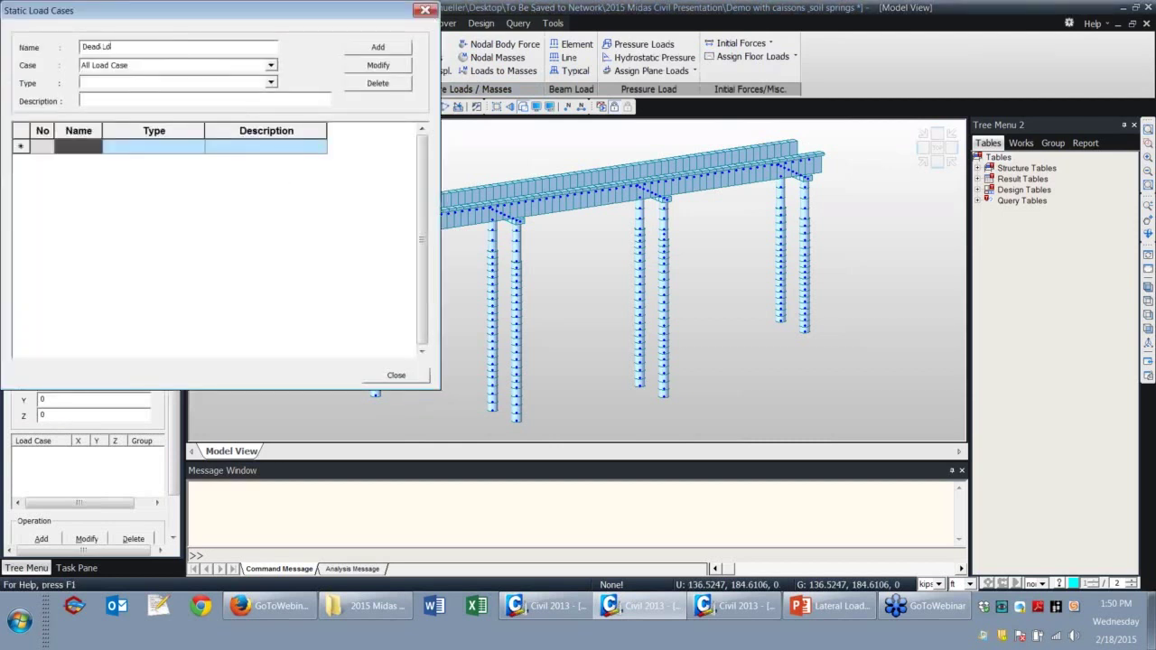
pyautogui.click(180, 65)
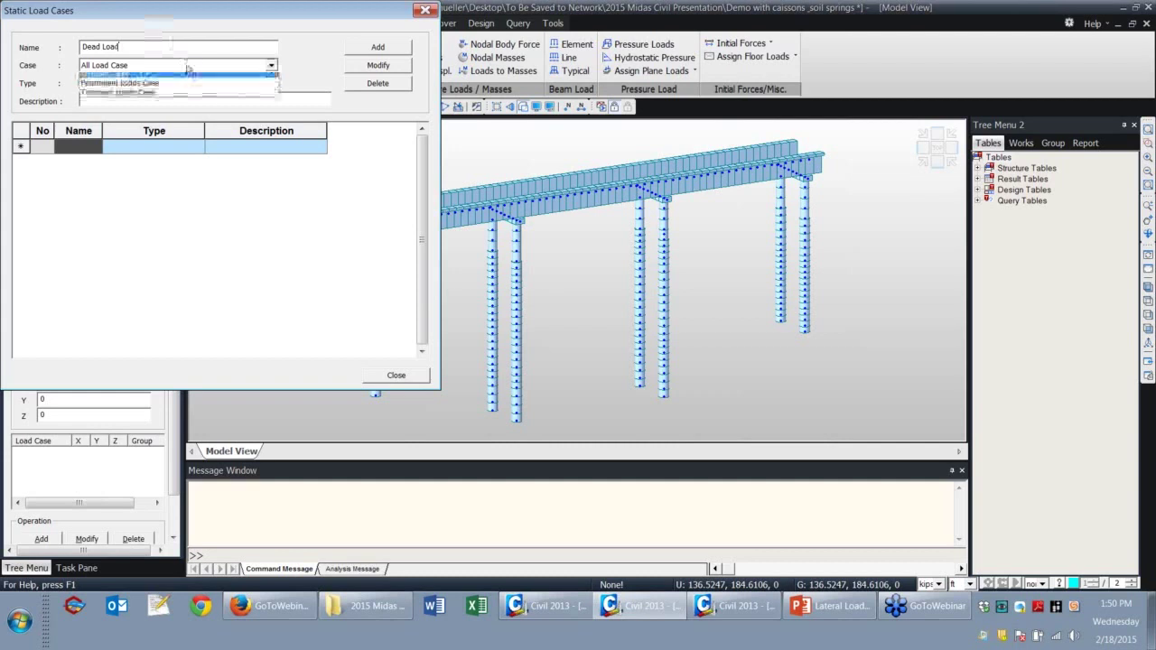
pyautogui.click(180, 85)
pyautogui.click(181, 83)
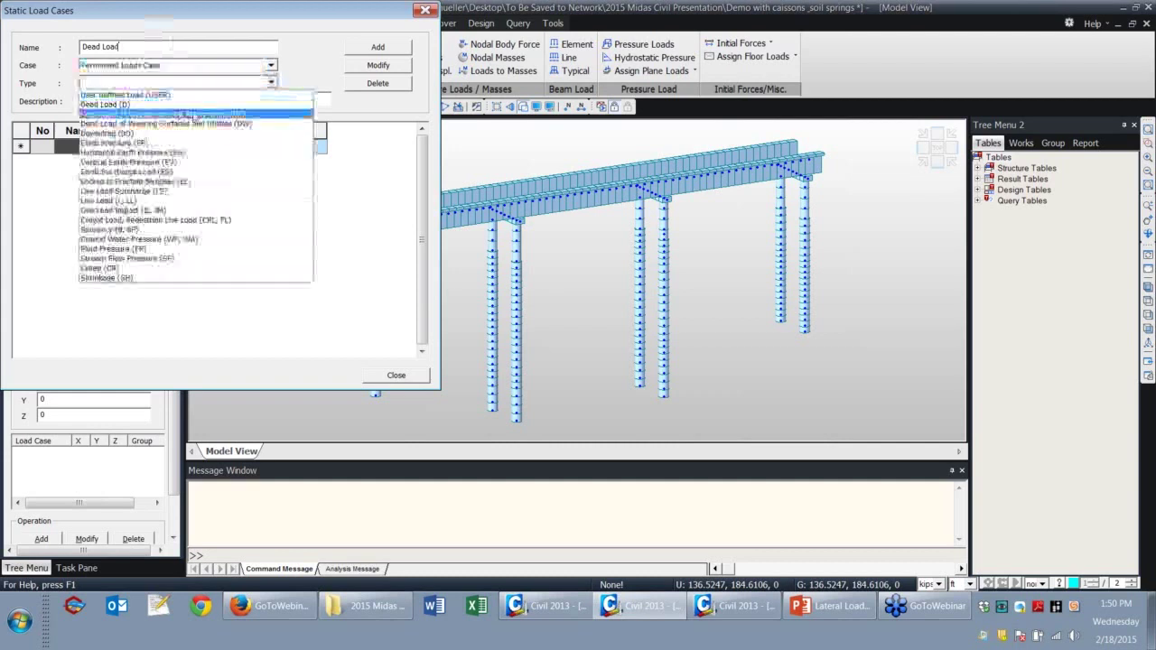
pyautogui.click(193, 110)
pyautogui.click(378, 47)
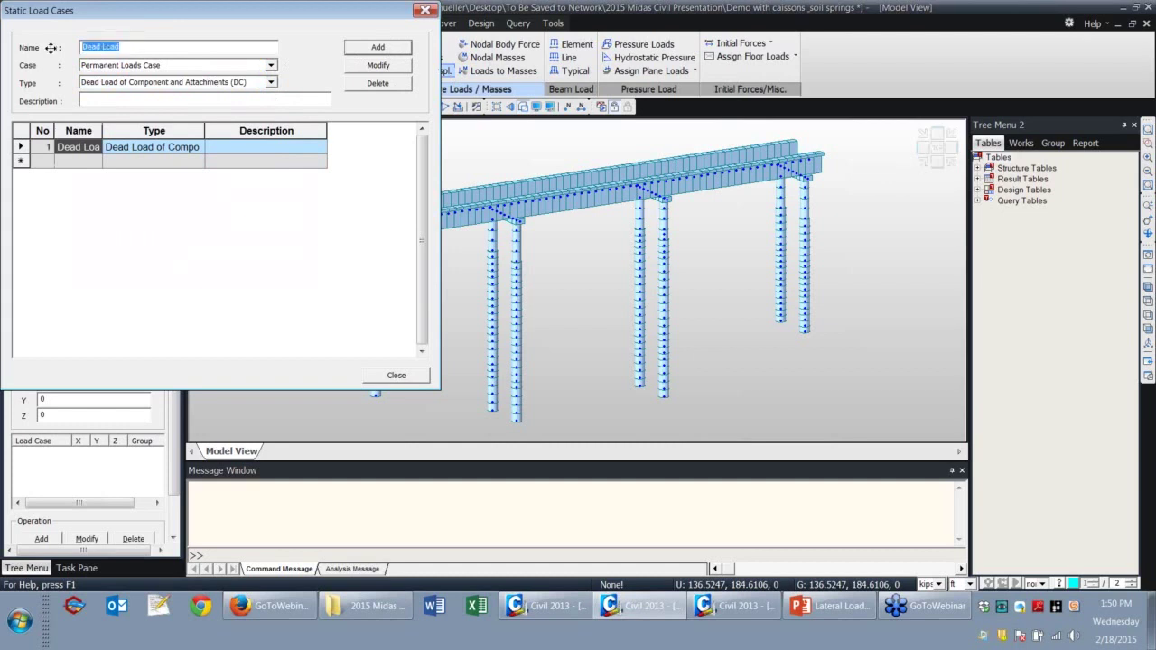
# Add a static load case named Wind Load, choosing All Load Case and the type Wind Load on Structure (W, WS).
pyautogui.write('Wind Load')
pyautogui.click(175, 67)
pyautogui.click(175, 69)
pyautogui.click(168, 65)
pyautogui.click(165, 79)
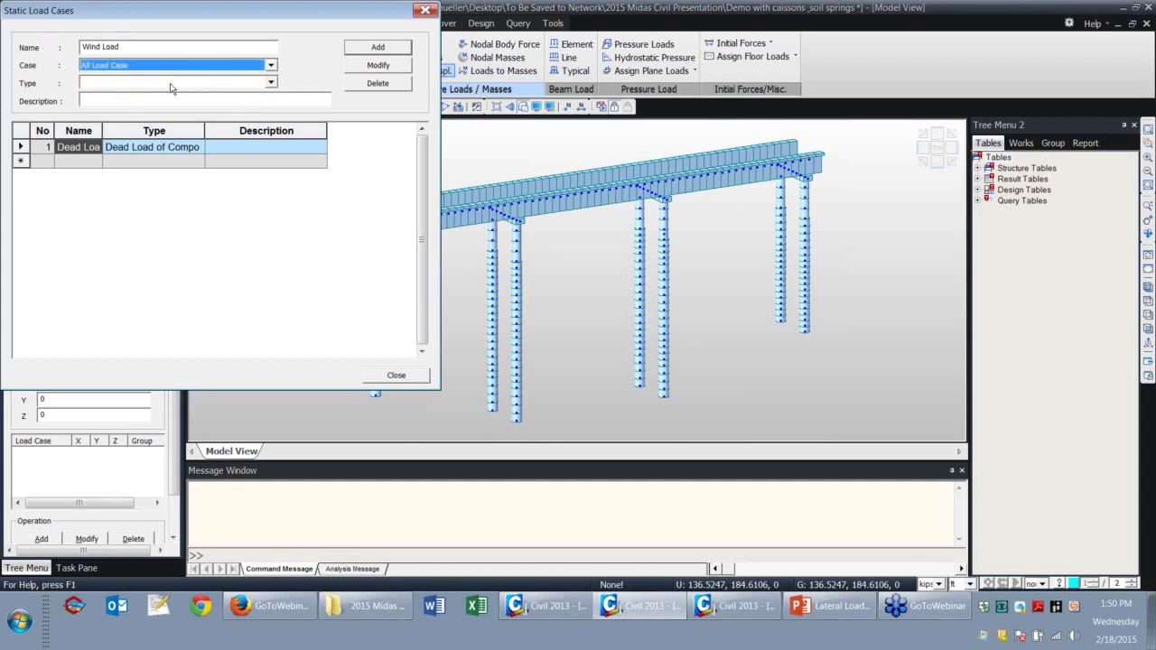
pyautogui.click(172, 85)
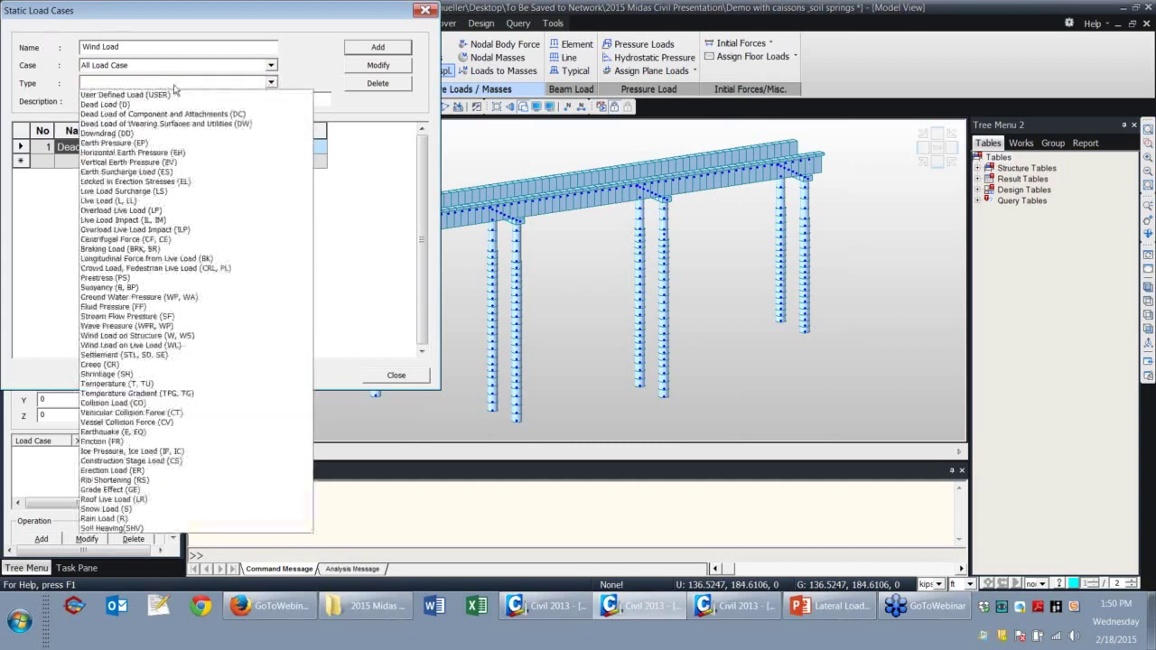
pyautogui.click(188, 336)
pyautogui.click(377, 47)
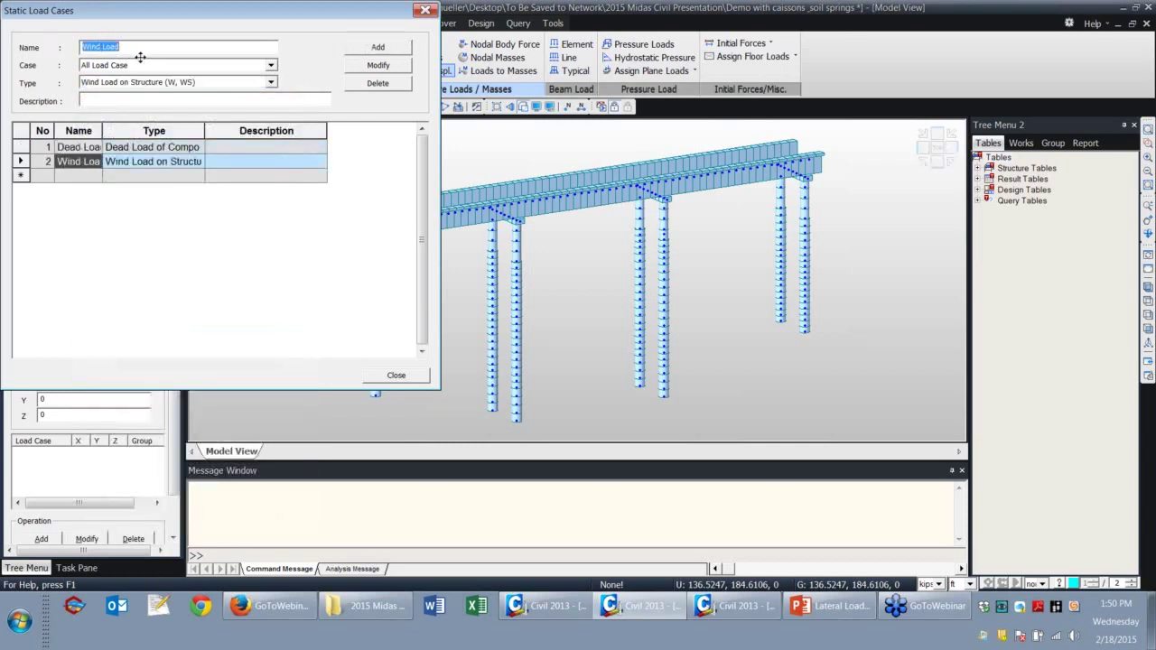
# Add a static load case named Thermal with the type Temperature (T, TU) and finish the load case definitions.
pyautogui.write('Thermal')
pyautogui.press('Tab')
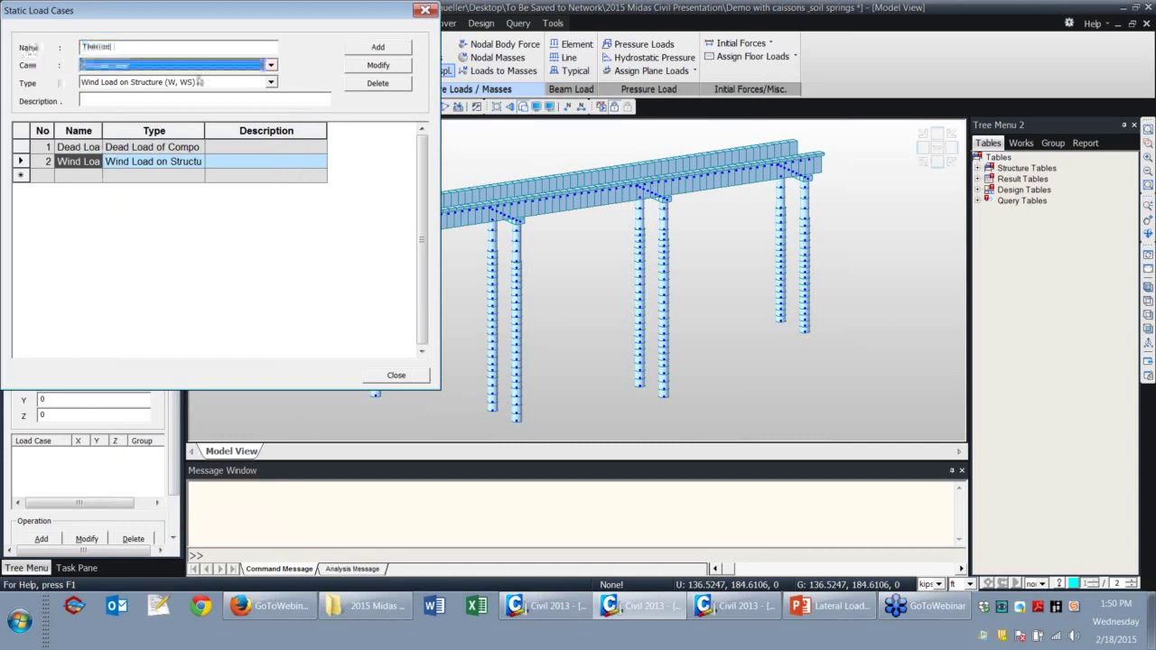
pyautogui.click(202, 83)
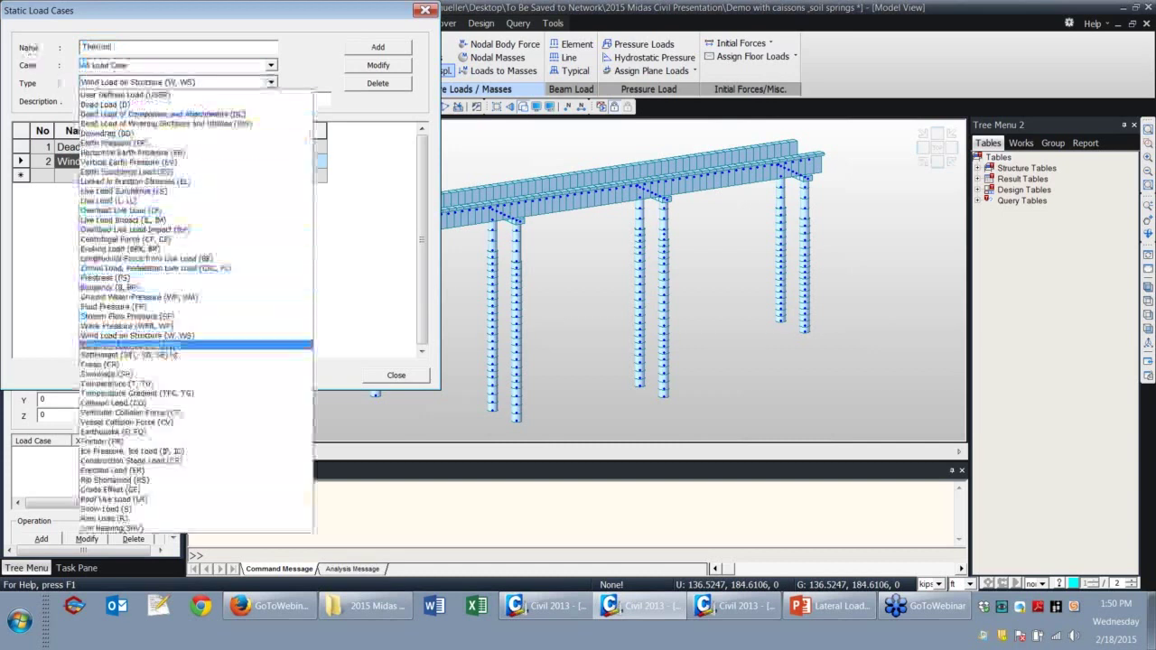
pyautogui.click(135, 384)
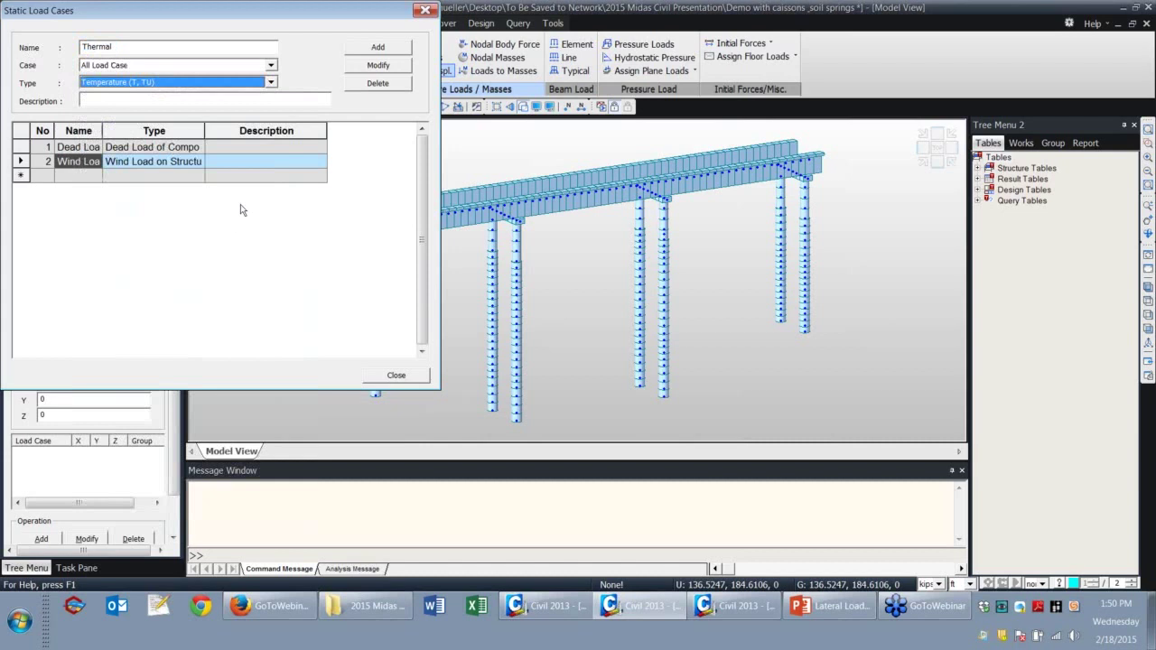
pyautogui.click(370, 49)
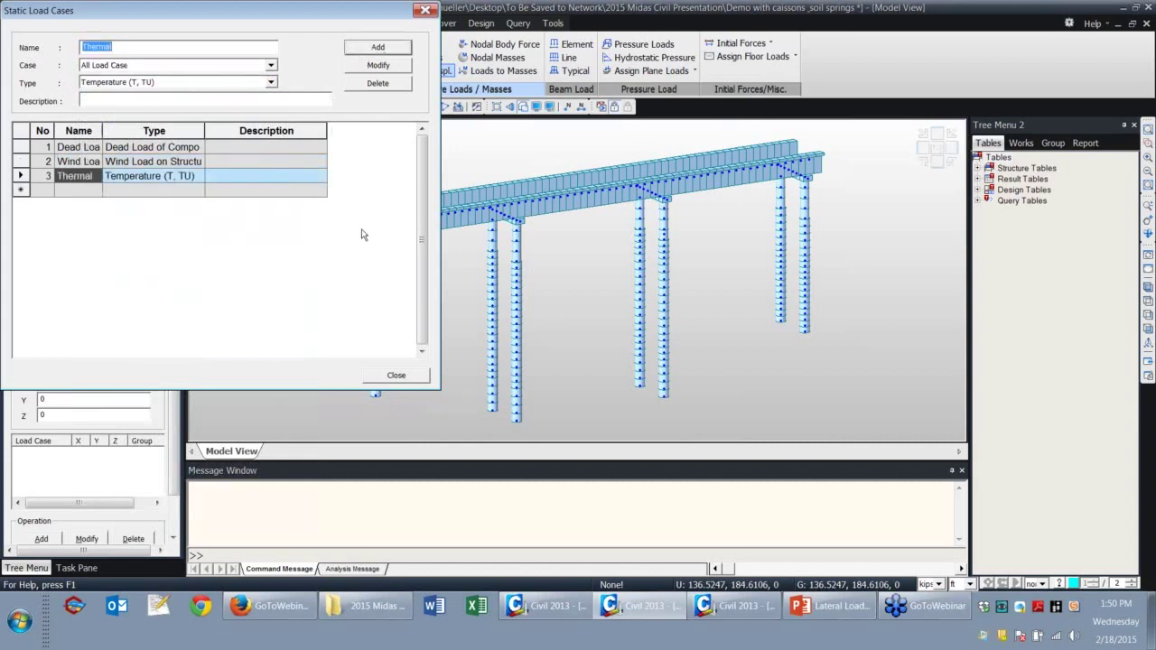
pyautogui.click(402, 376)
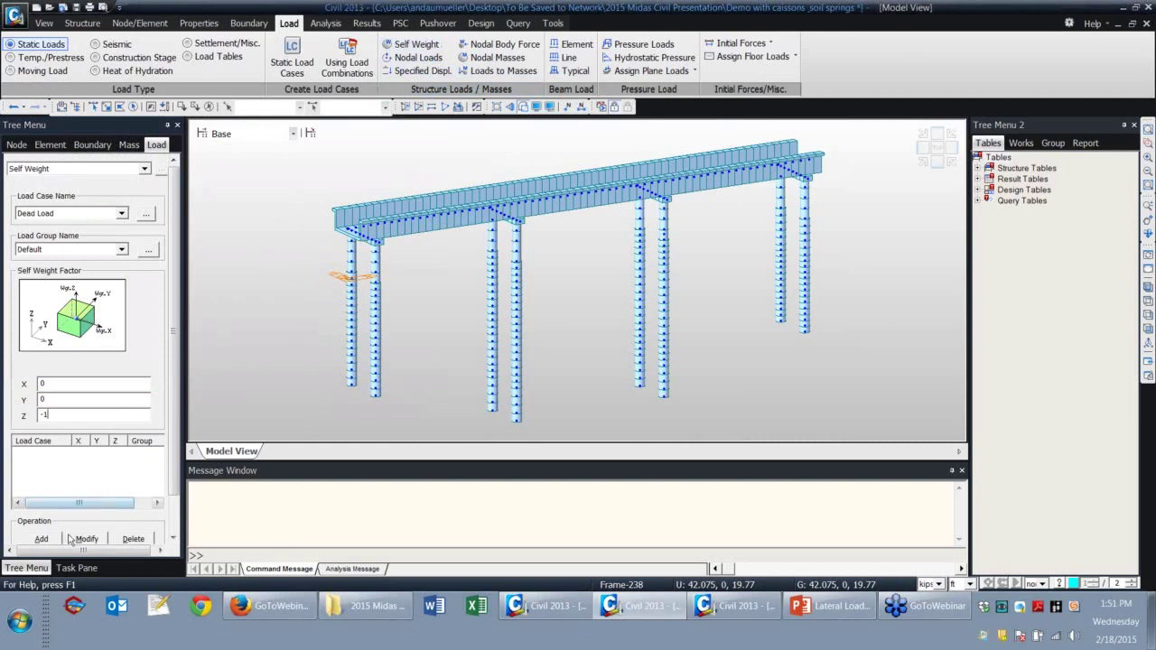
# Add self weight to the Dead Load case with a Z factor of -1.
pyautogui.scroll(-1, 167, 452)
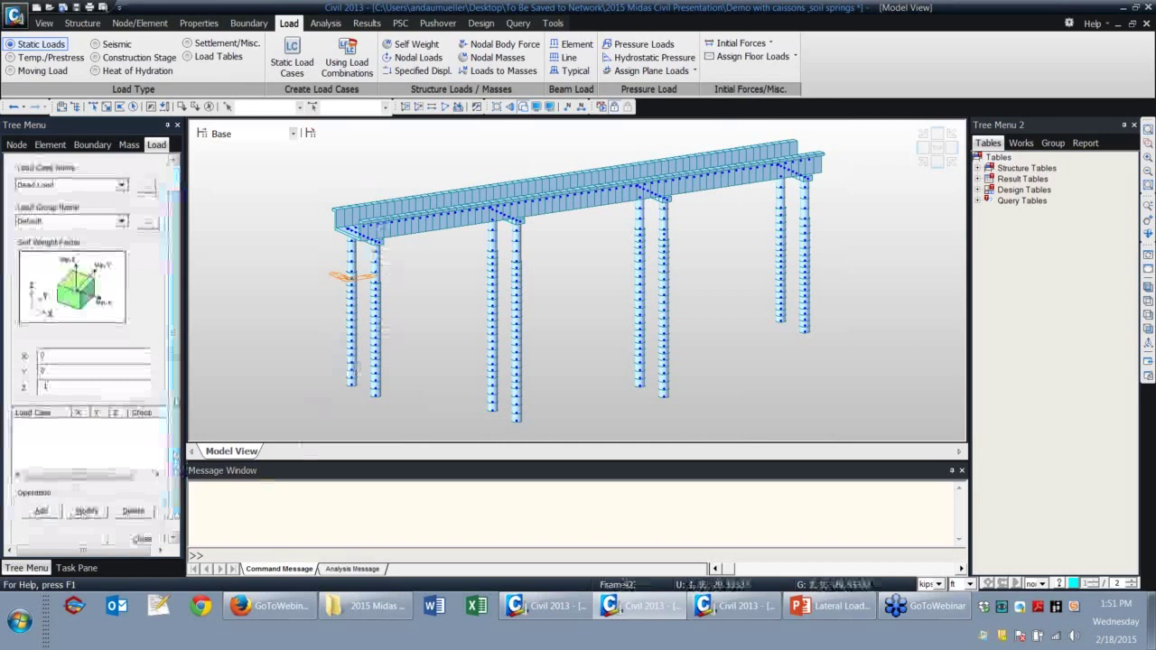
pyautogui.click(173, 159)
pyautogui.scroll(-1, 91, 270)
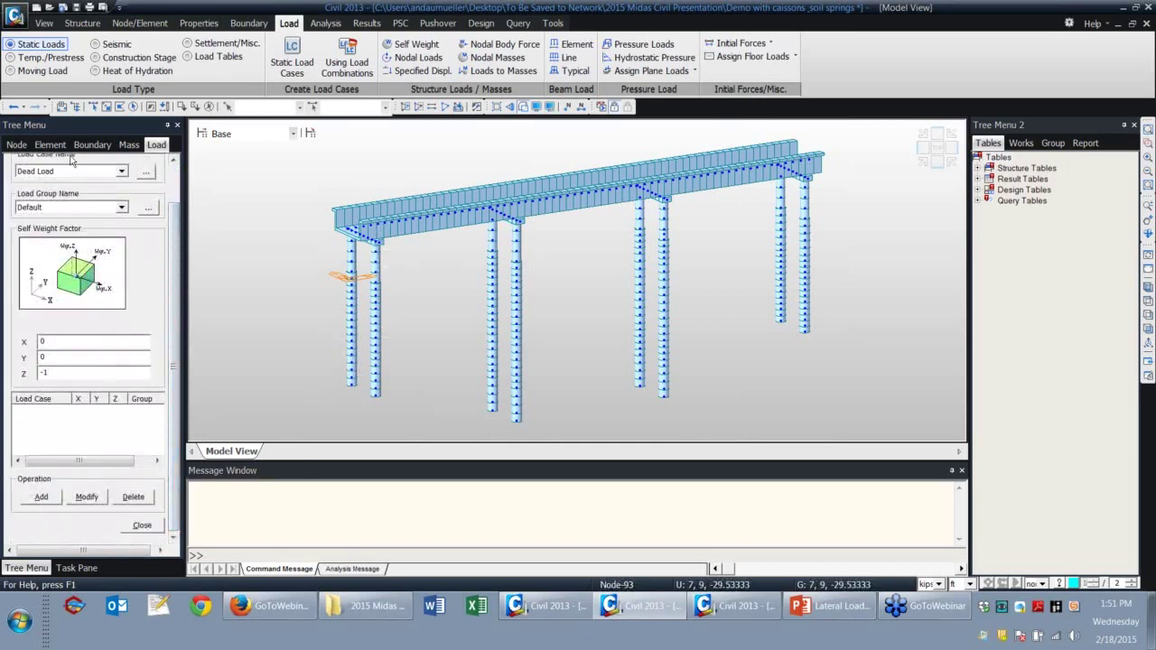
pyautogui.click(122, 172)
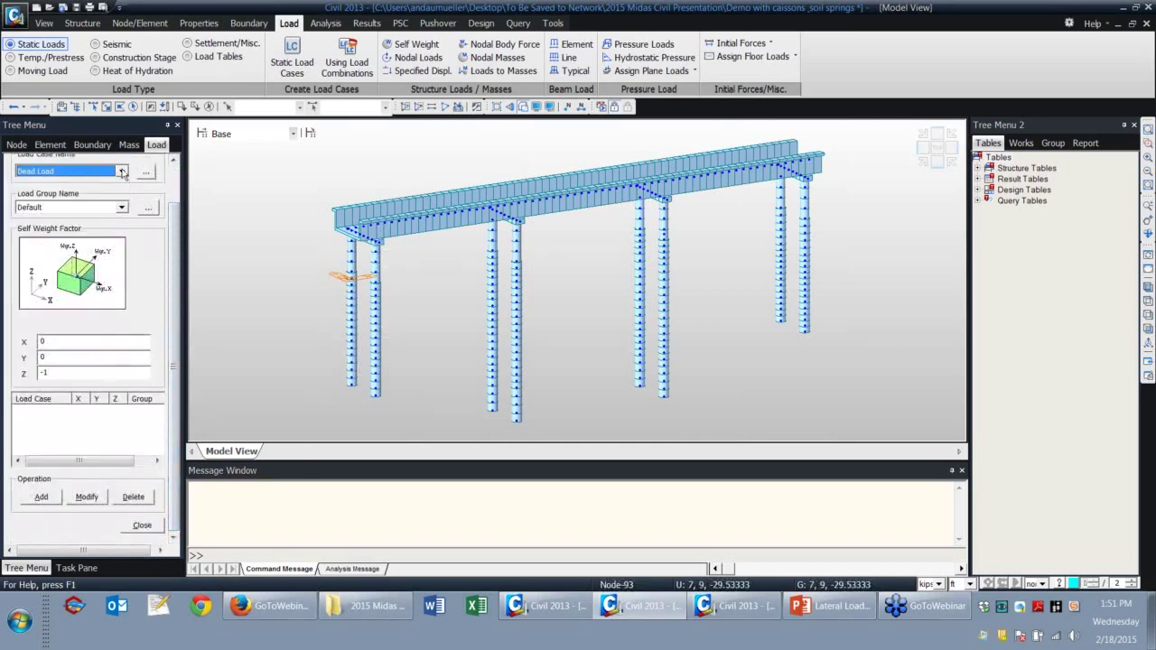
pyautogui.click(42, 497)
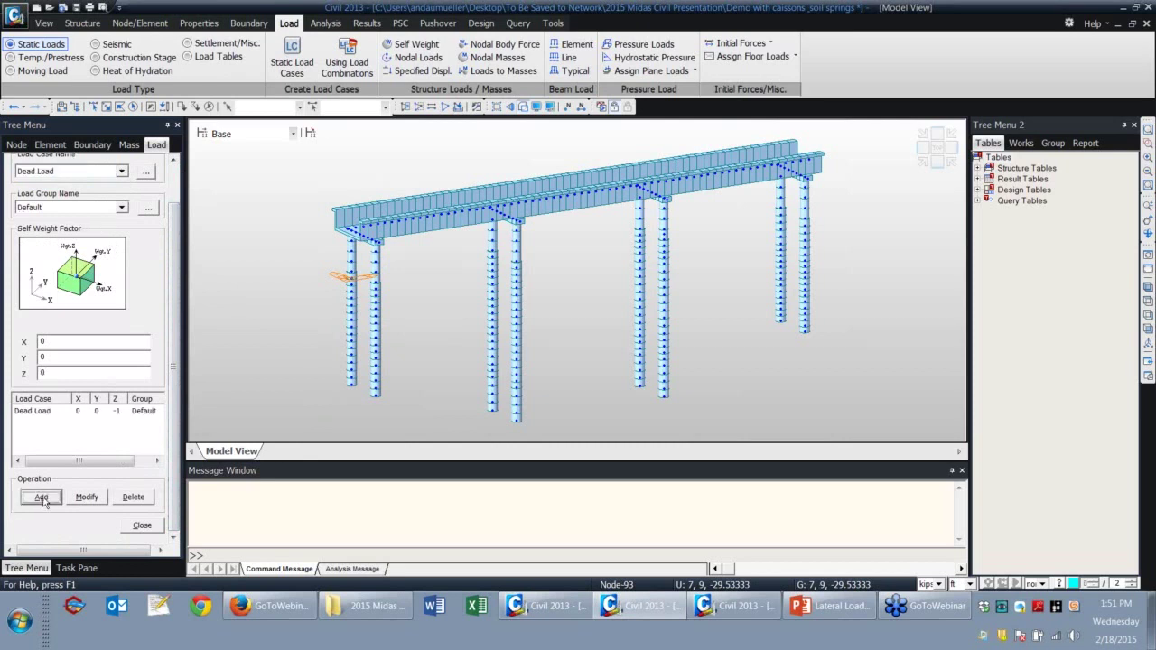
pyautogui.click(144, 526)
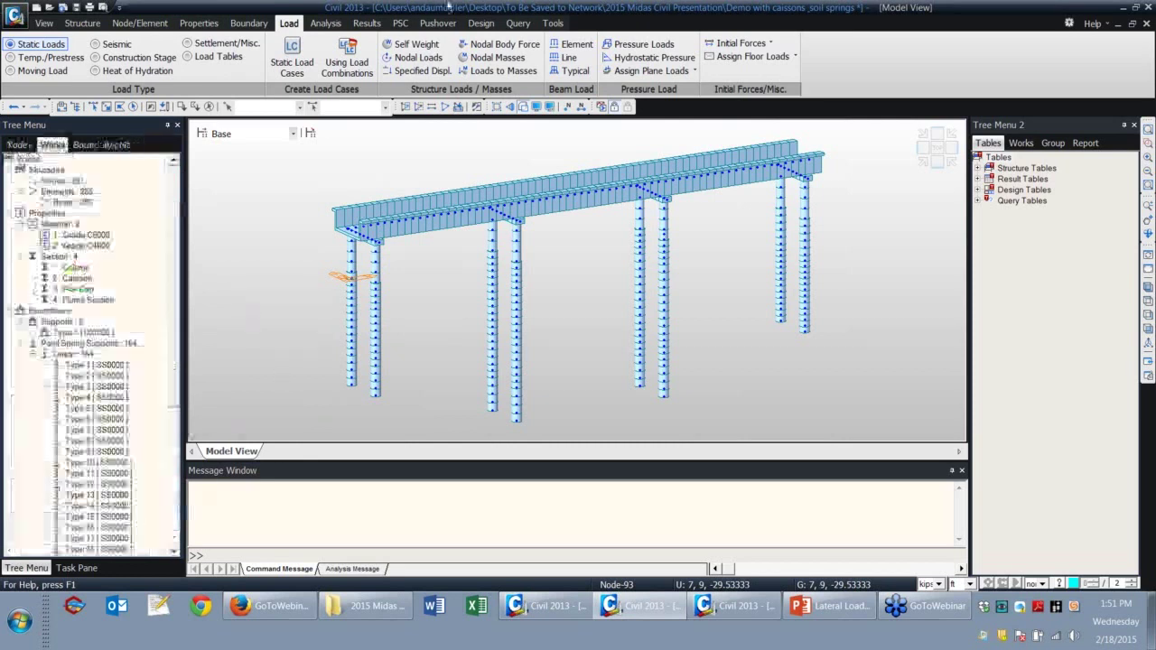
# Set up a uniform line beam load of 0.4 kips/ft in the Global Y direction for the Wind Load case.
pyautogui.click(569, 57)
pyautogui.click(121, 204)
pyautogui.click(102, 226)
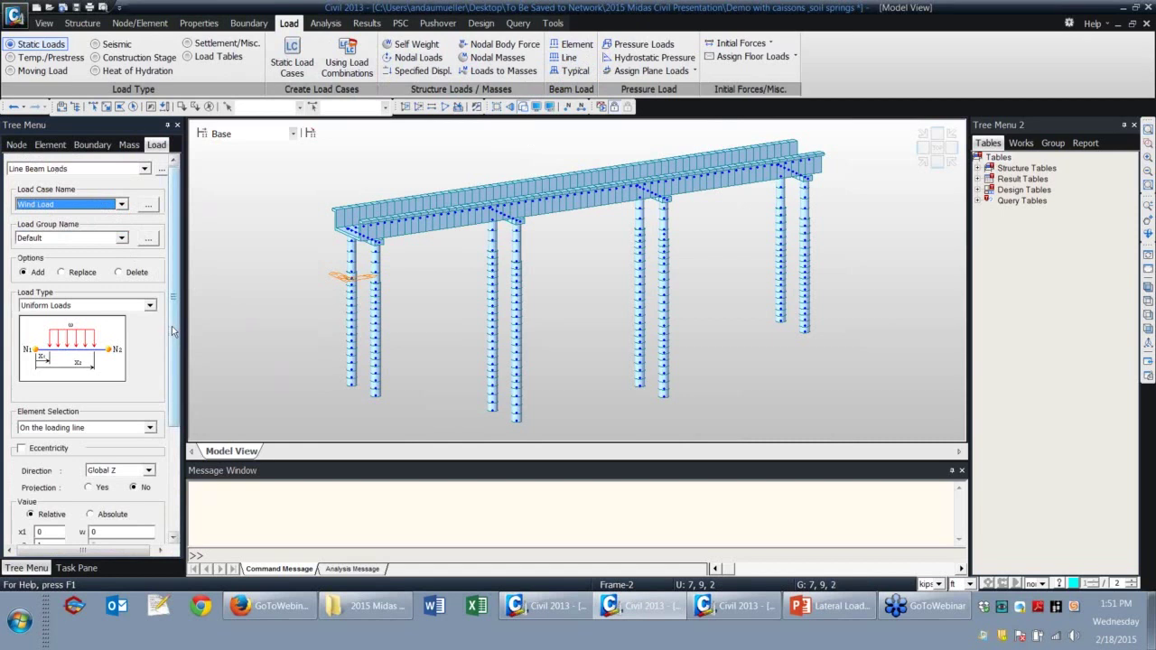
pyautogui.scroll(-3, 172, 302)
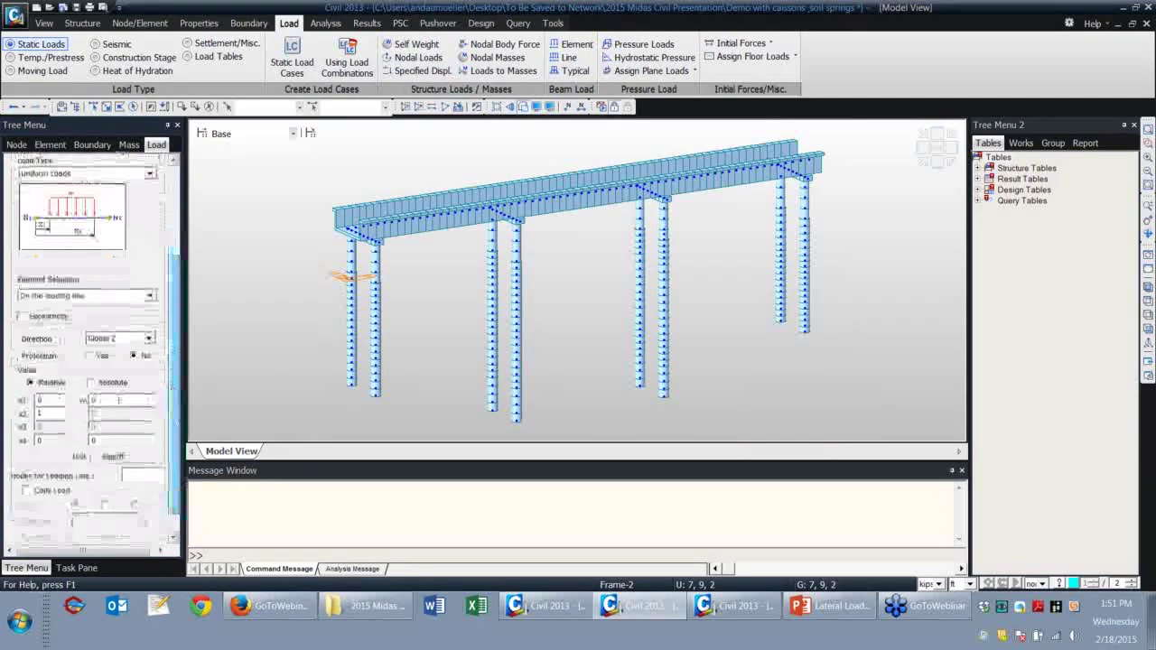
pyautogui.click(93, 399)
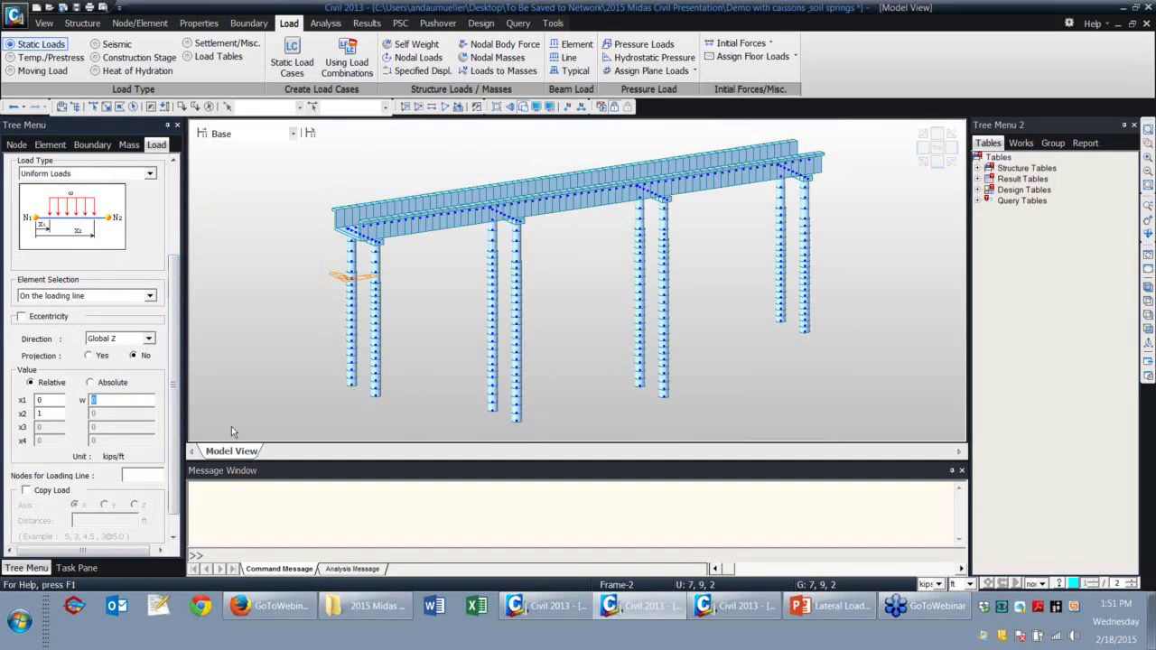
pyautogui.write('-')
pyautogui.click(149, 339)
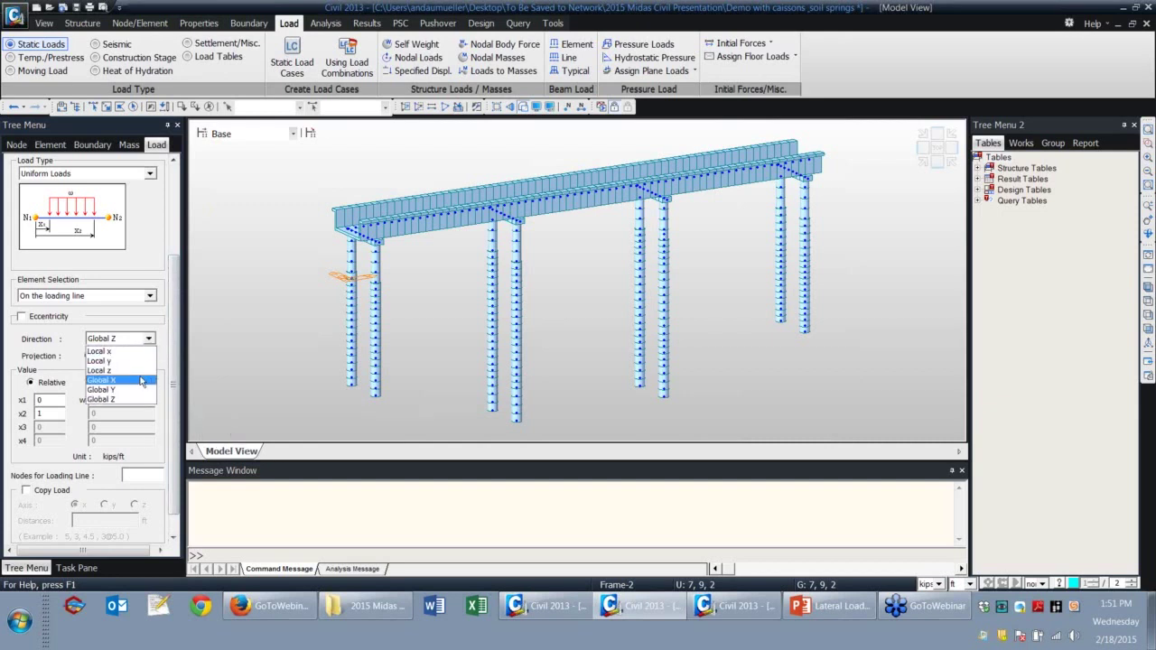
pyautogui.click(137, 393)
pyautogui.moveTo(175, 388); pyautogui.dragTo(176, 410)
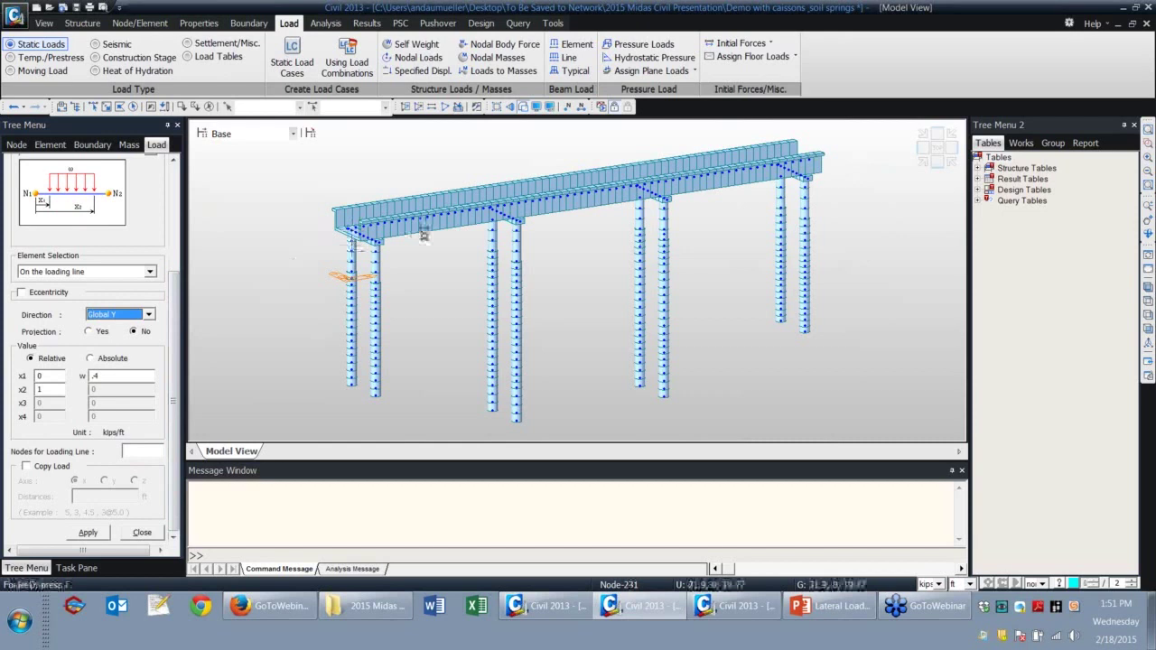
# Apply the line load between the superstructure's two end nodes, and add a second load of 0.096 kips/ft along the same line.
pyautogui.press('Left')
pyautogui.press('Left')
pyautogui.press('Left')
pyautogui.press('Left')
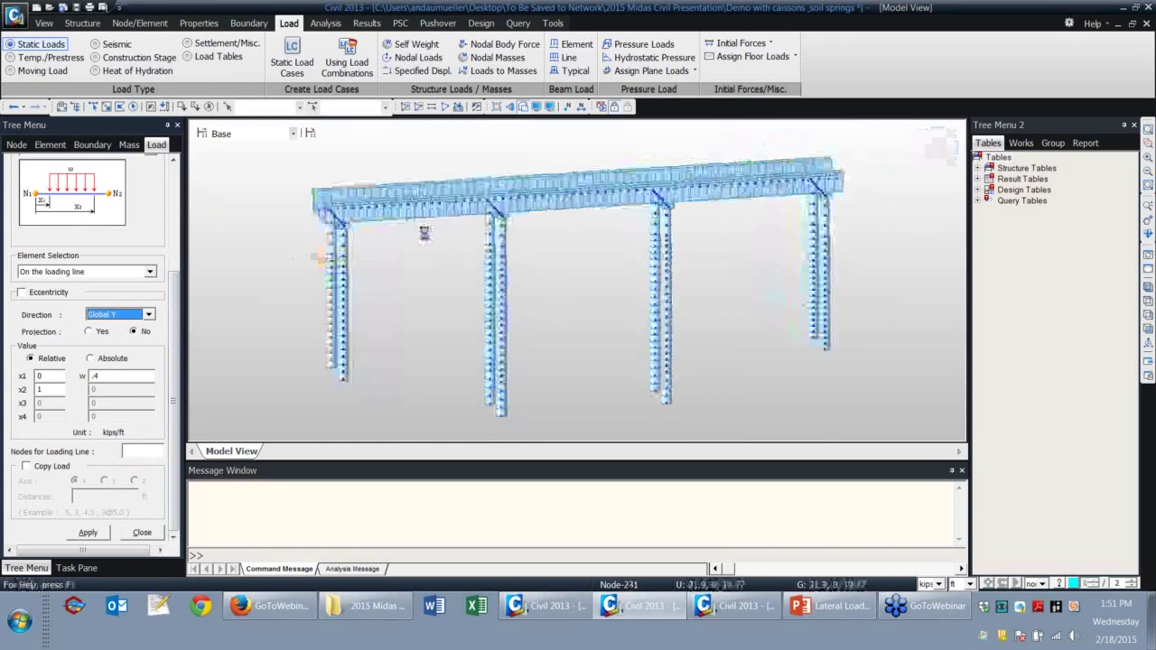
pyautogui.click(138, 451)
pyautogui.click(313, 202)
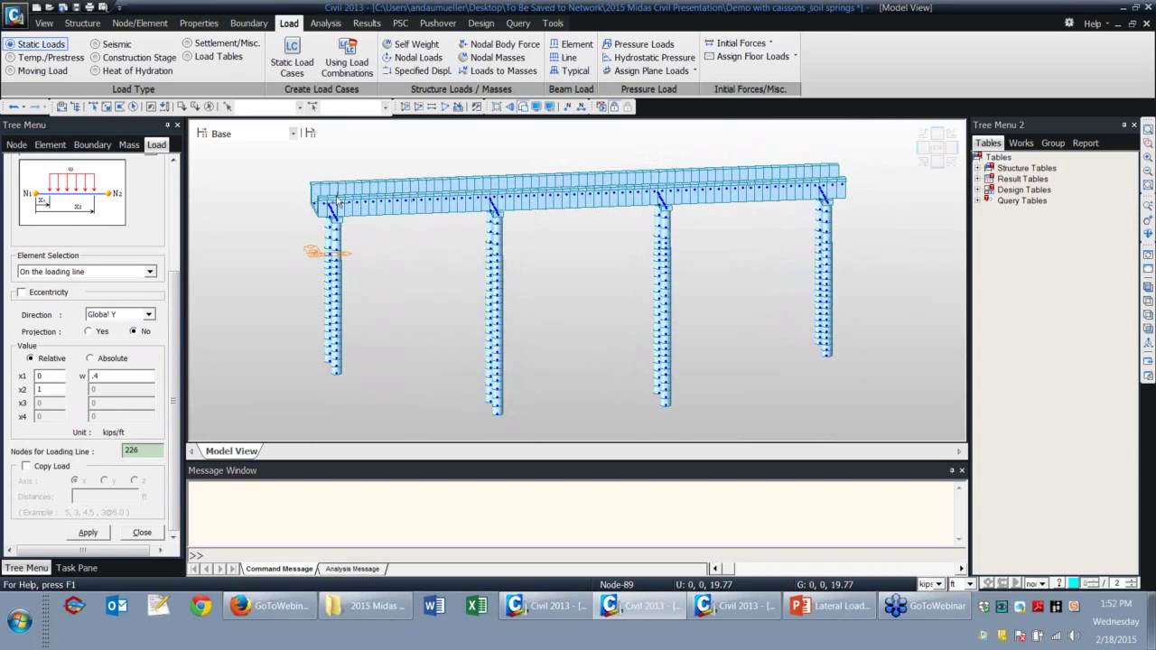
pyautogui.click(869, 187)
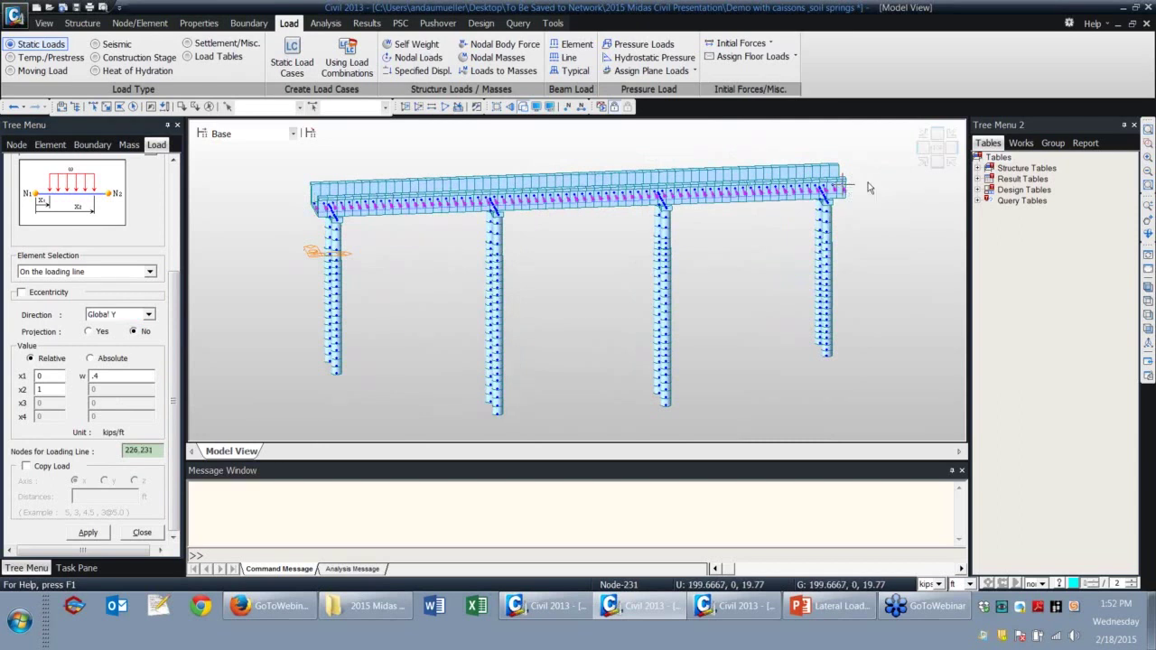
pyautogui.moveTo(126, 373); pyautogui.dragTo(51, 378)
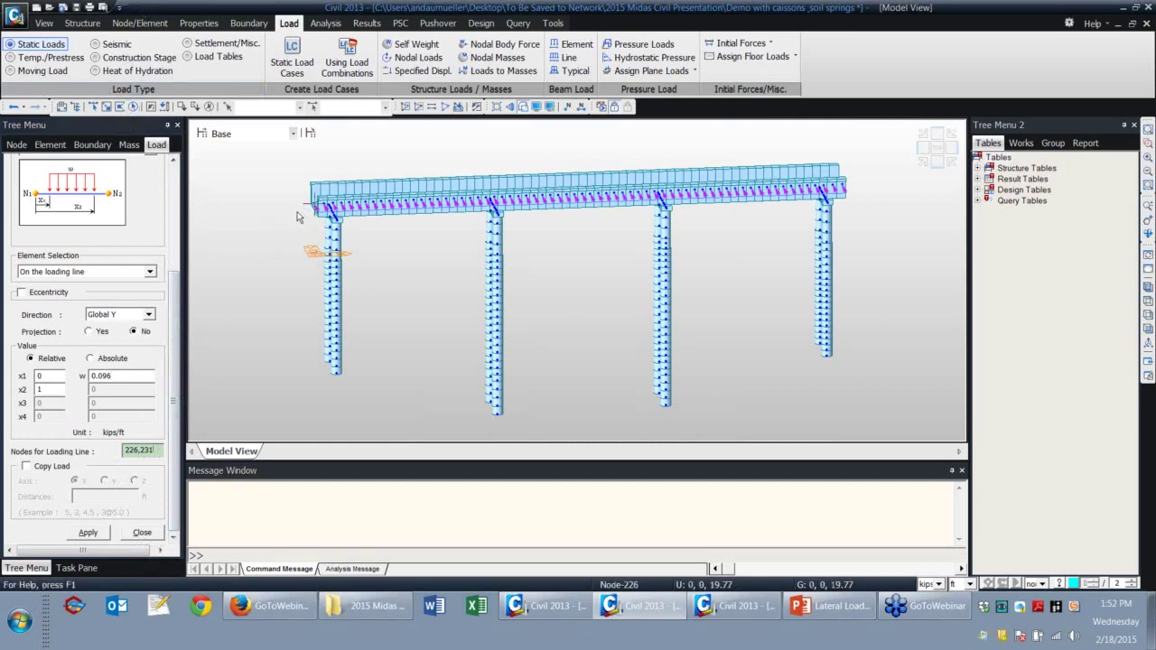
pyautogui.click(860, 186)
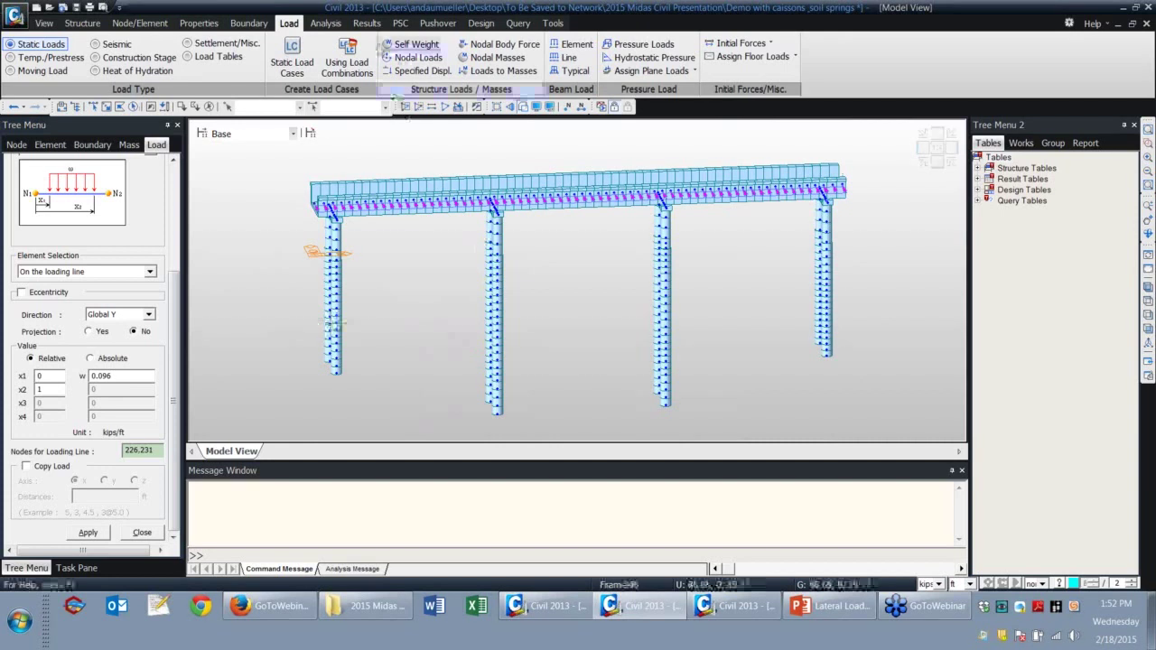
# Set the structure's initial temperature to 50 °F for the temperature loads.
pyautogui.click(40, 57)
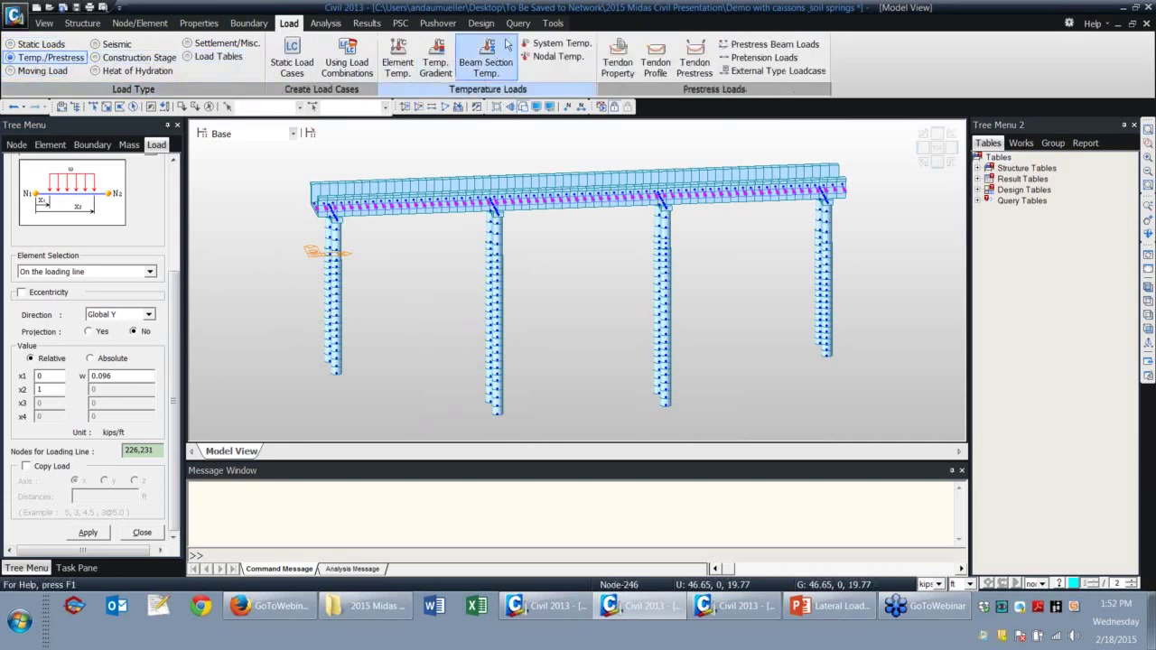
pyautogui.click(552, 43)
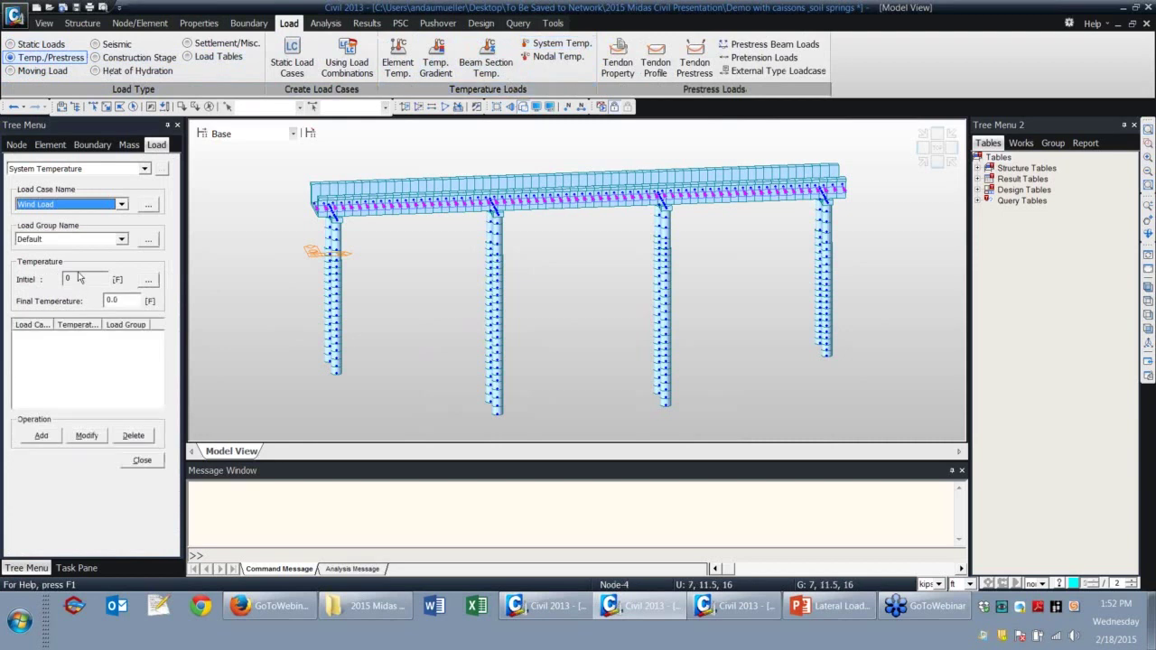
pyautogui.click(150, 282)
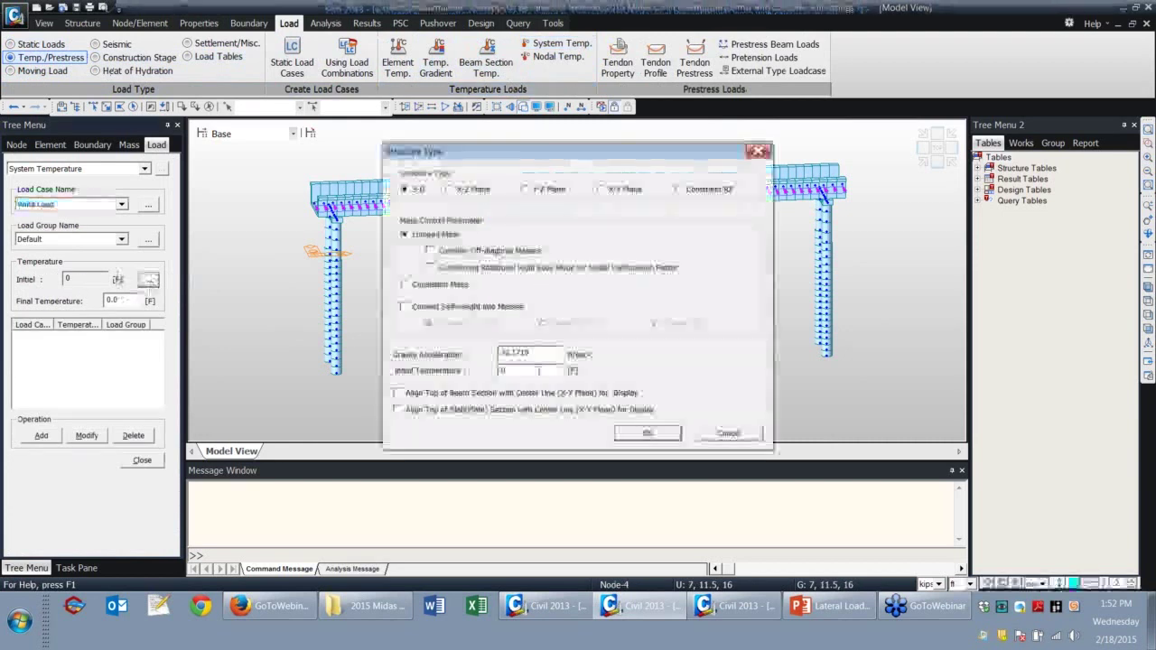
pyautogui.doubleClick(506, 370)
pyautogui.write('5')
pyautogui.press('Tab')
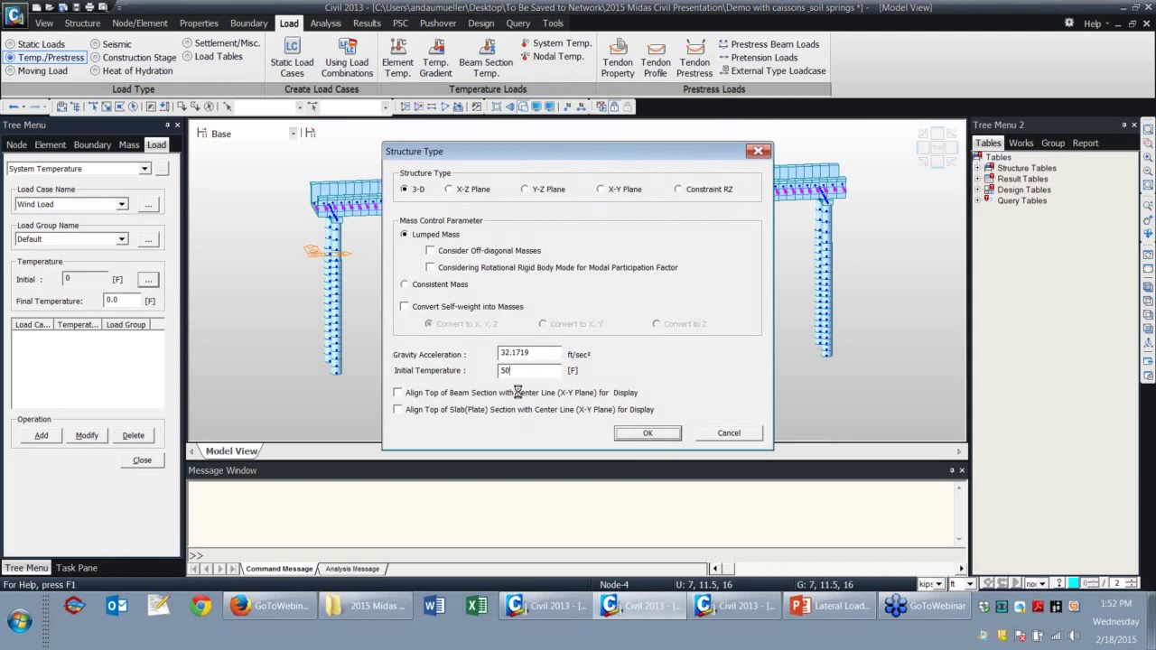
pyautogui.click(657, 435)
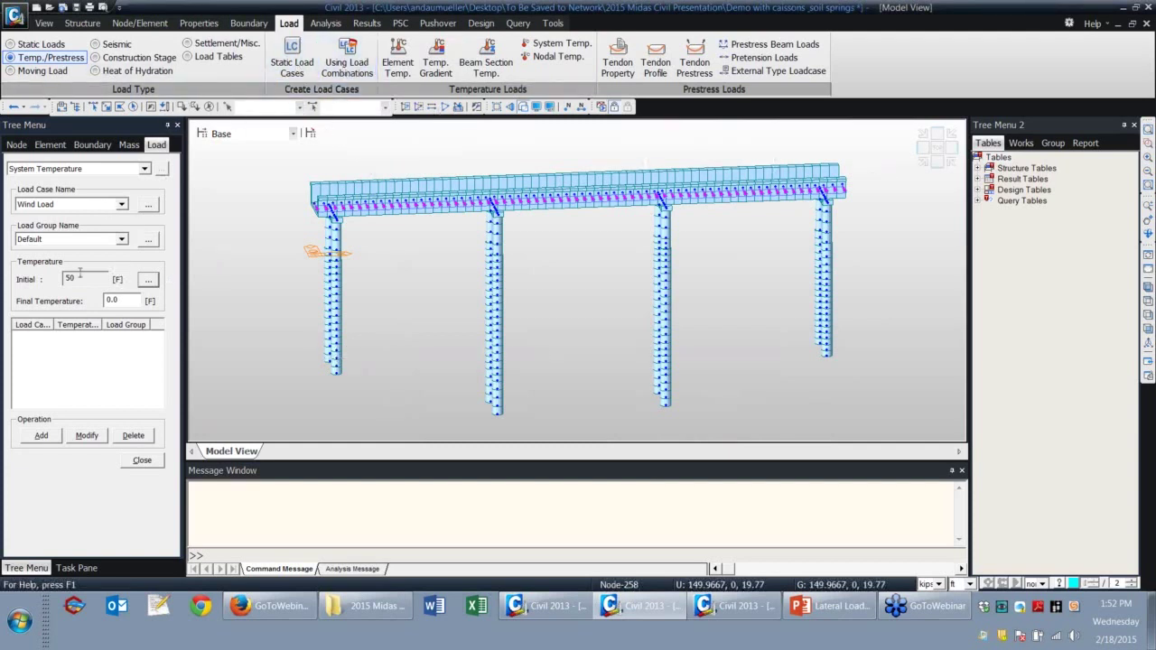
# Apply an element temperature load with a final temperature of 120 °F to all superstructure elements under the Wind Load case.
pyautogui.click(406, 76)
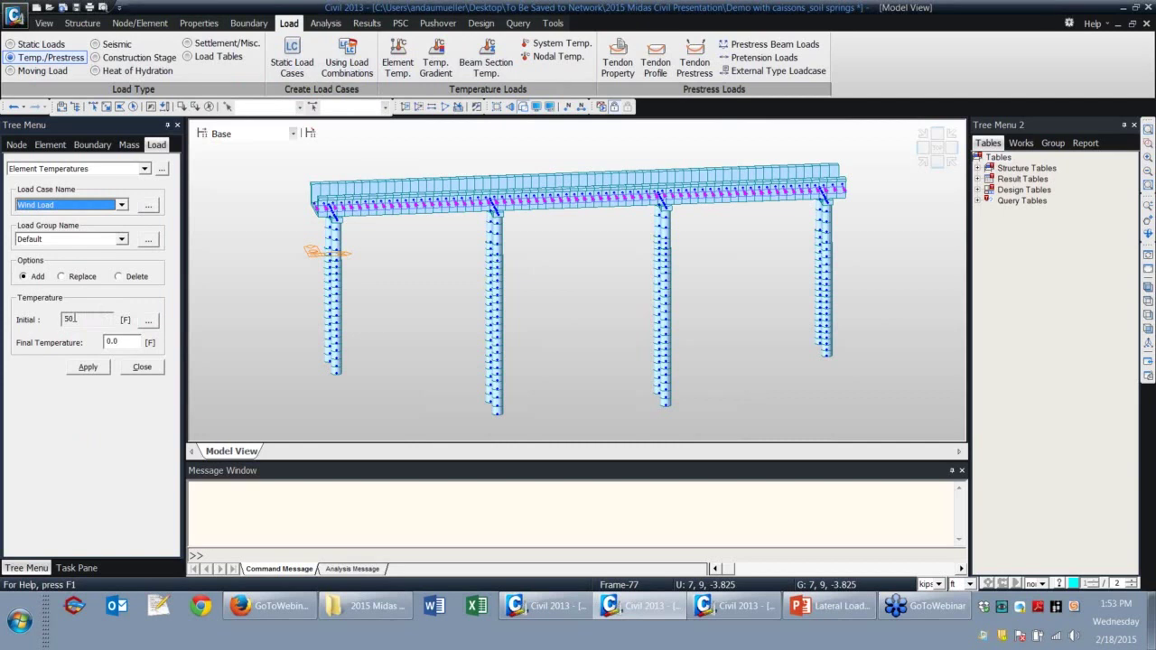
pyautogui.click(106, 107)
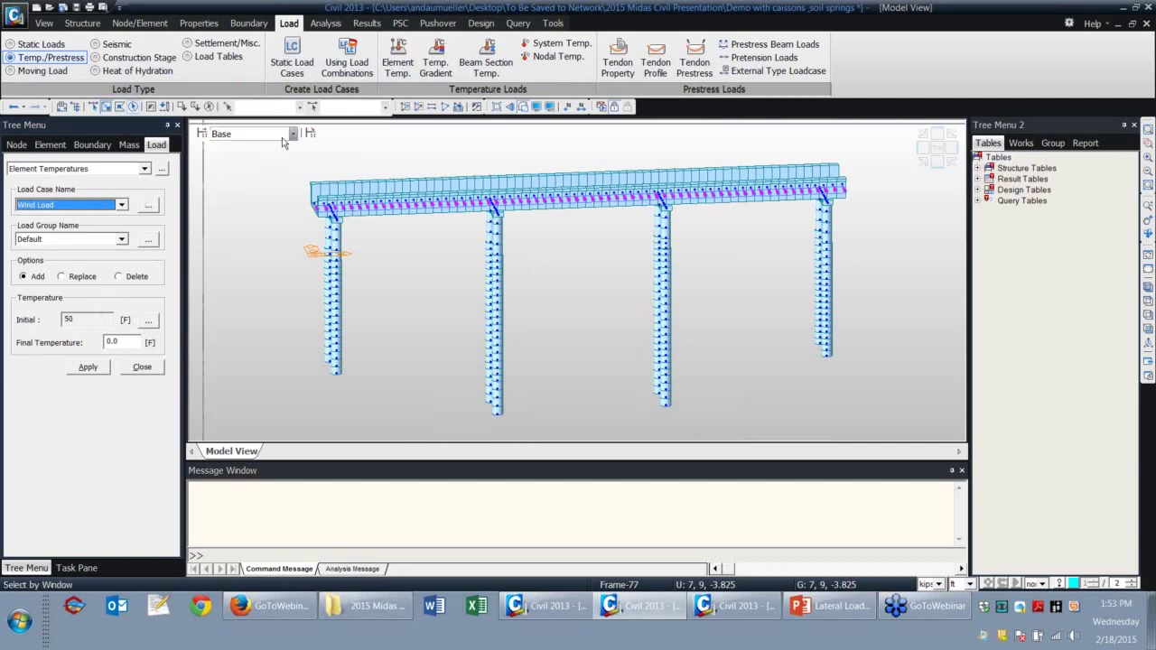
pyautogui.moveTo(851, 178); pyautogui.dragTo(386, 161)
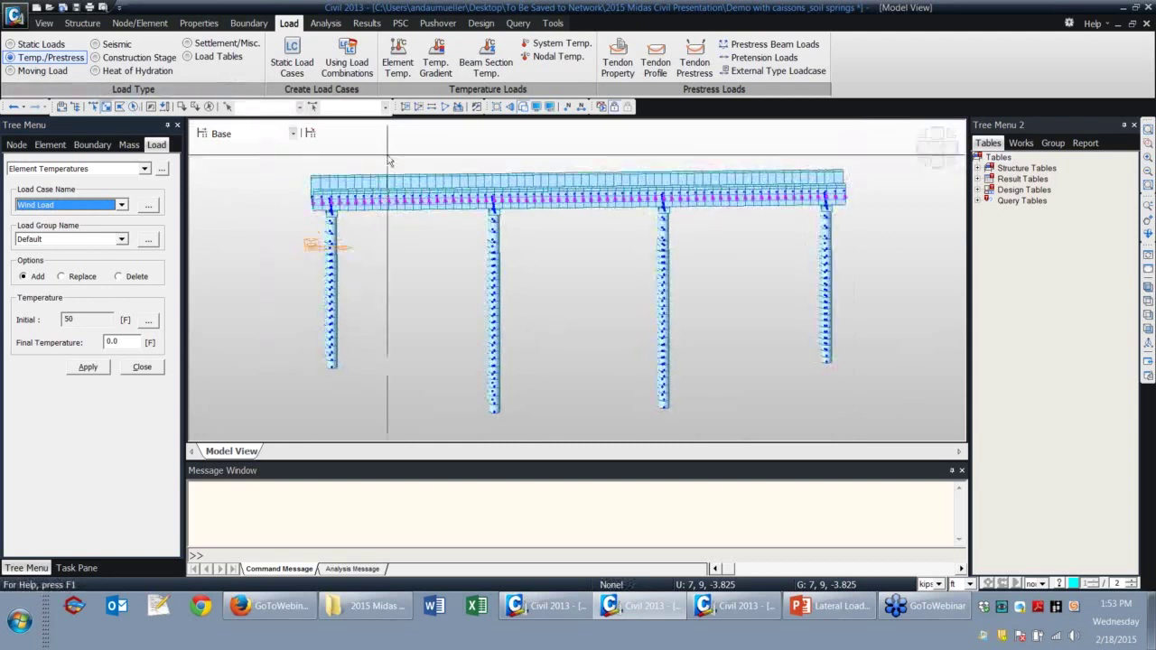
pyautogui.moveTo(874, 186); pyautogui.dragTo(291, 154)
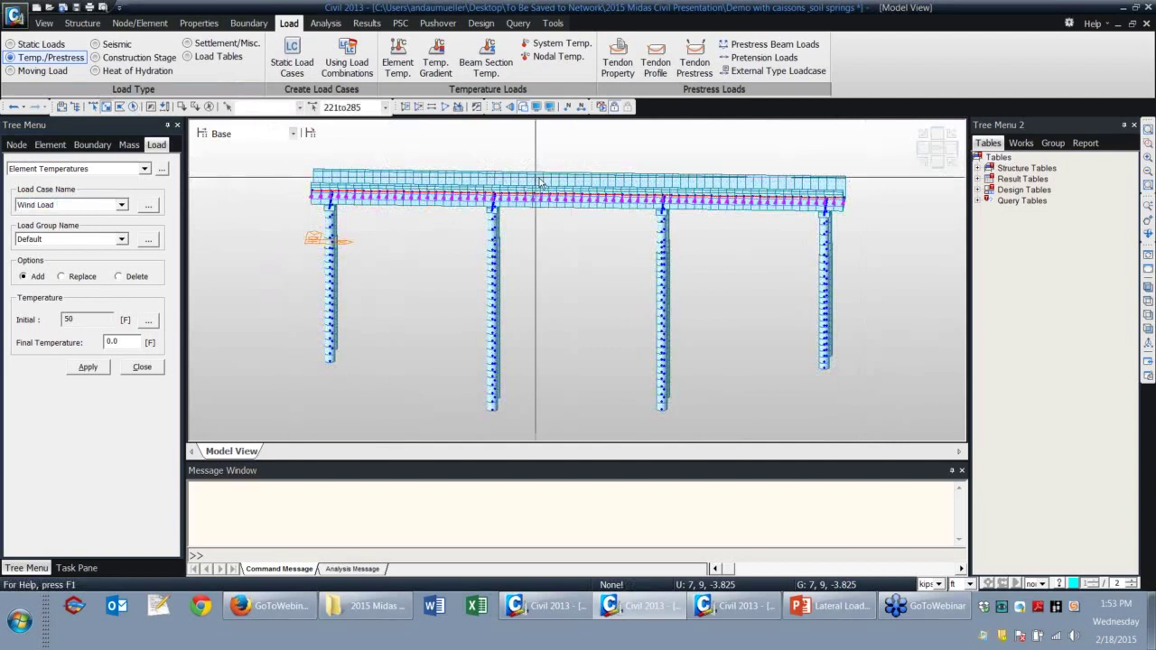
pyautogui.keyDown('ctrl'); pyautogui.moveTo(549, 197); pyautogui.dragTo(549, 200, button='middle'); pyautogui.keyUp('ctrl')
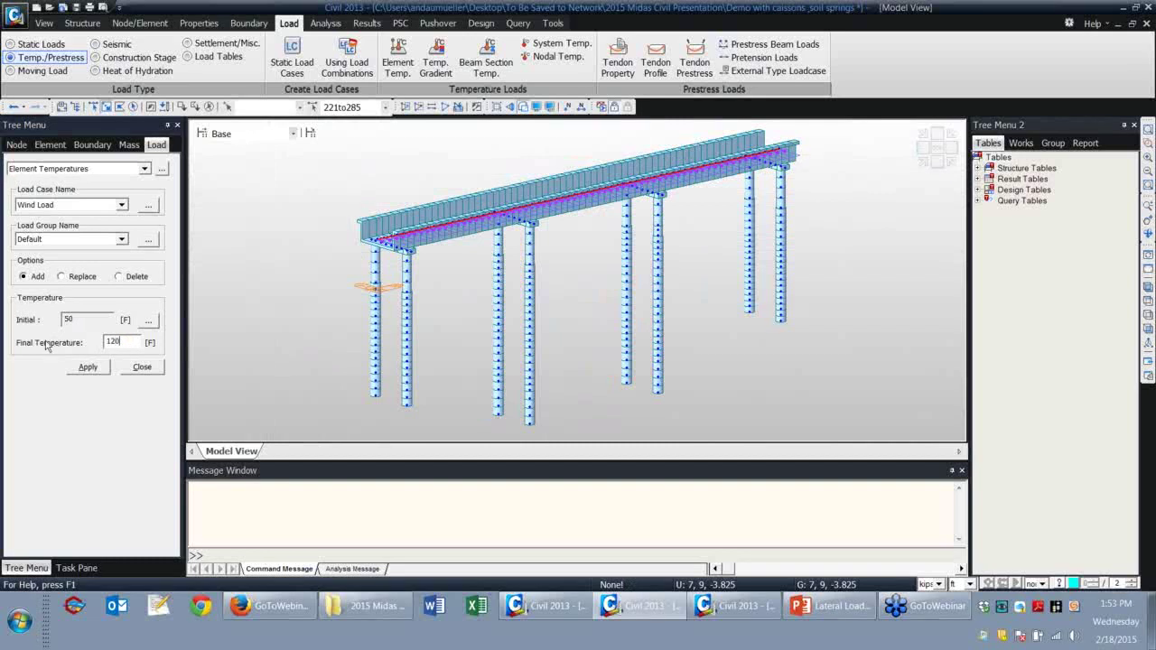
pyautogui.click(88, 367)
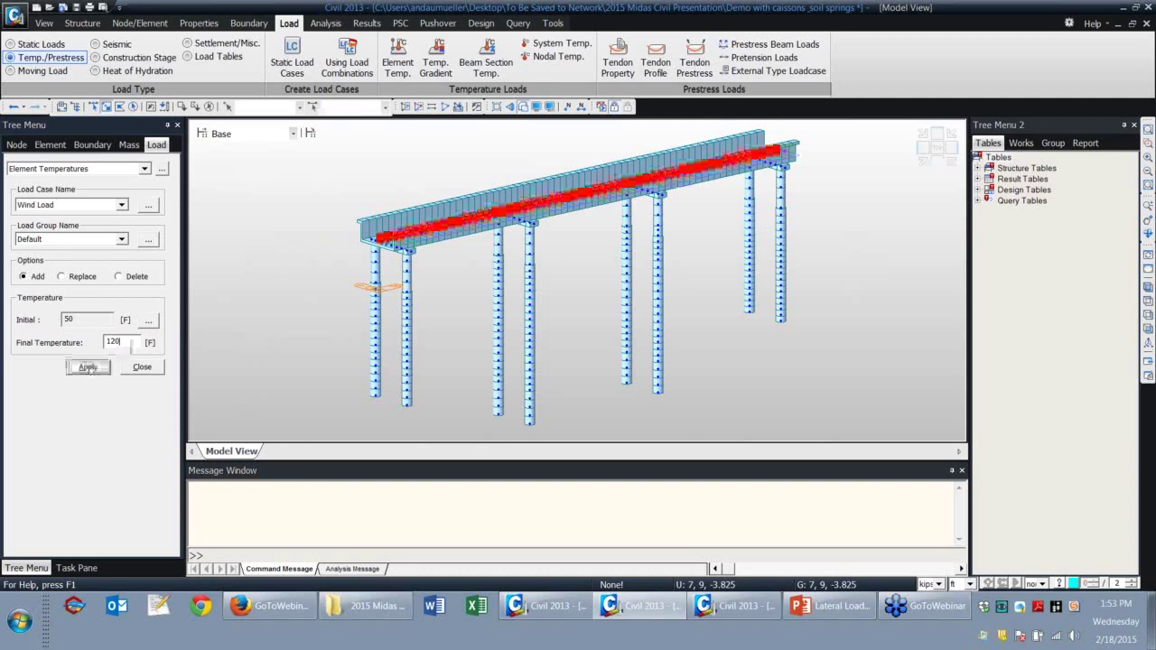
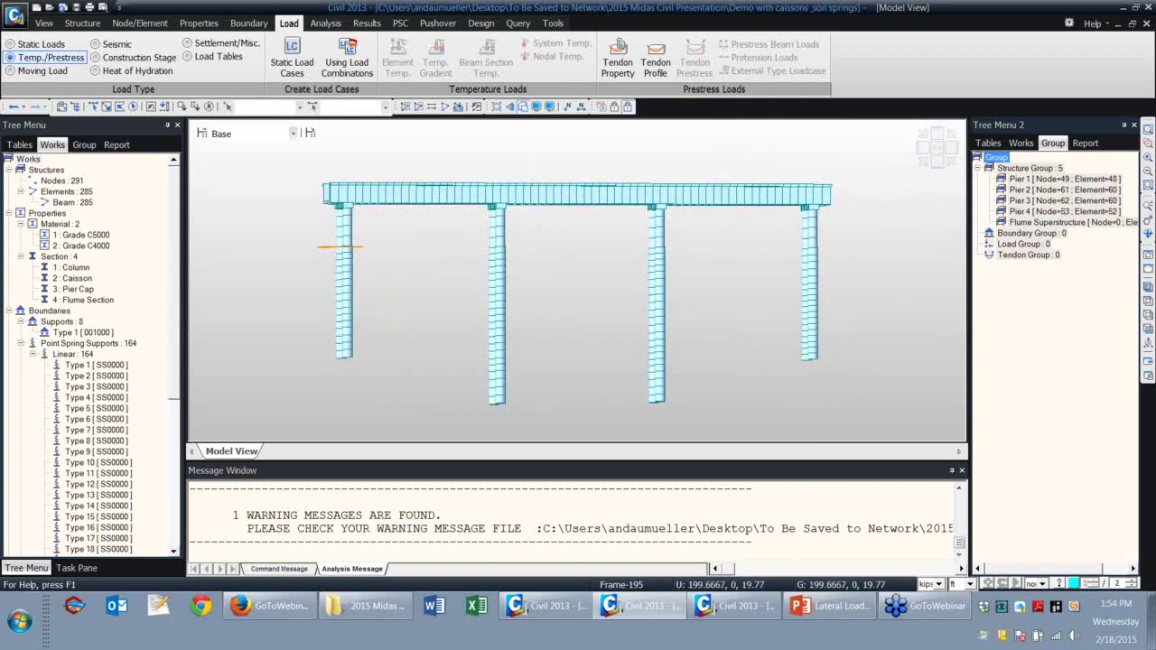
# Examine the Pier 1, Pier 2, Pier 3 and Pier 4 structure groups one at a time in isolation, and redisplay the full model.
pyautogui.click(1045, 179)
pyautogui.rightClick(1045, 180)
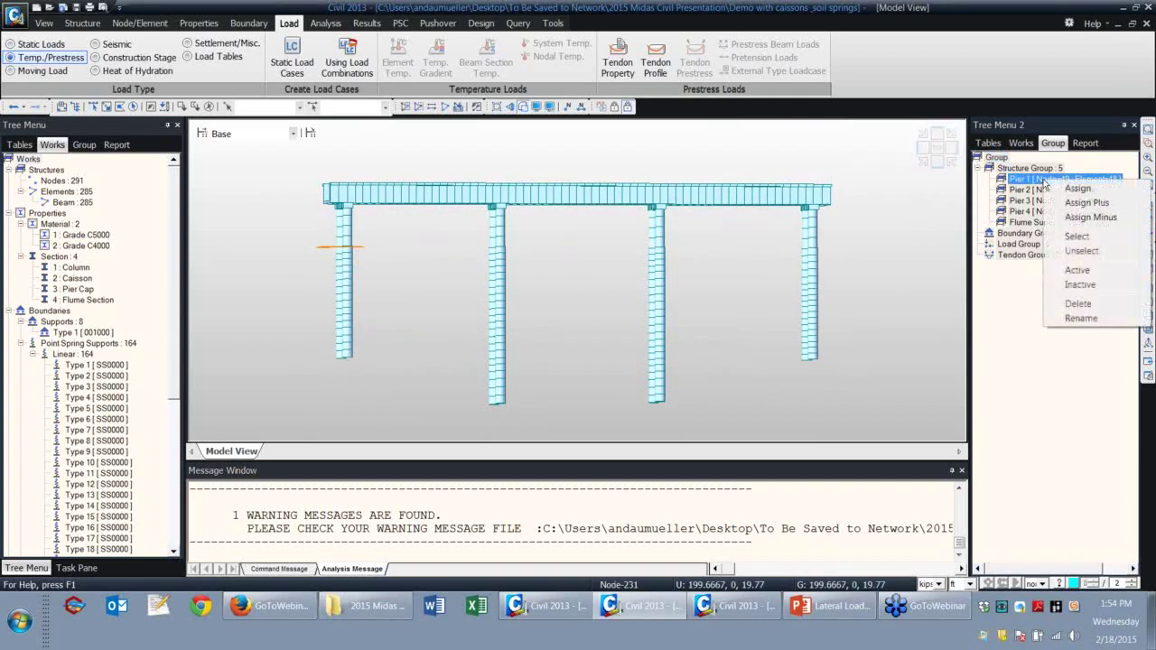
pyautogui.click(1093, 276)
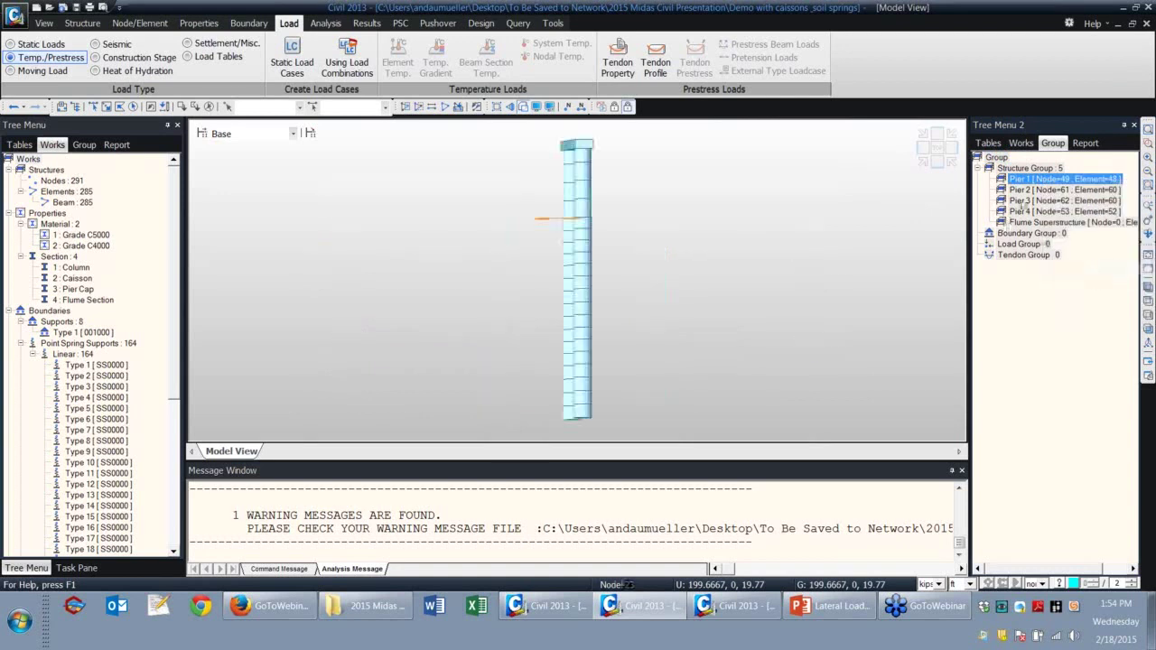
pyautogui.rightClick(1042, 190)
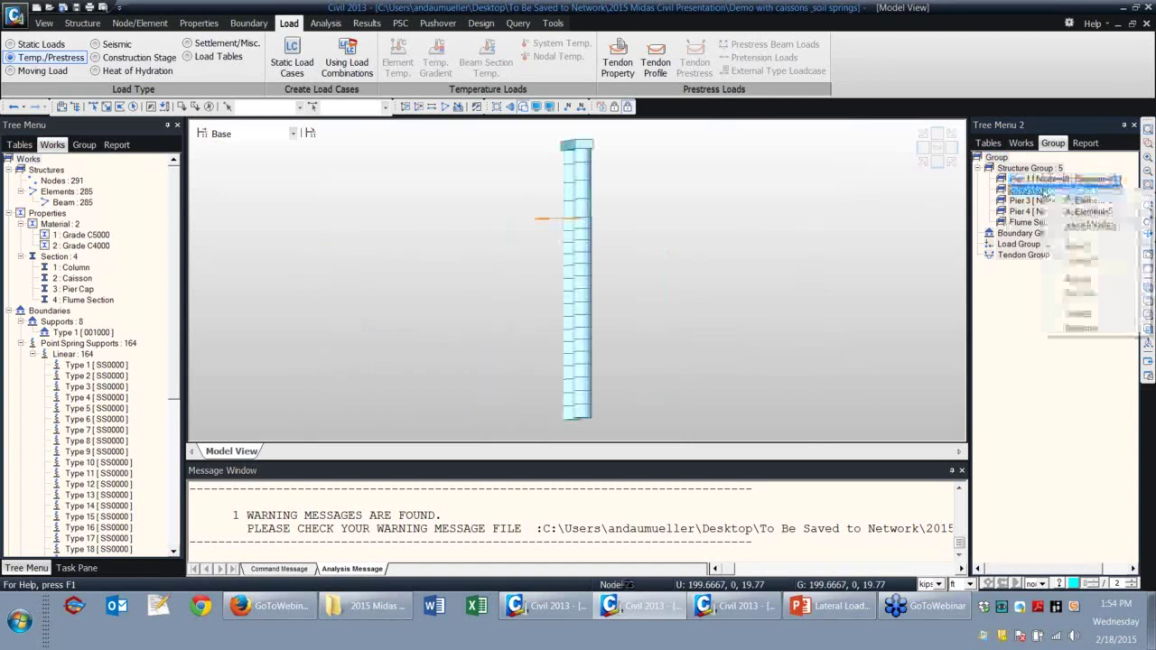
pyautogui.click(1095, 280)
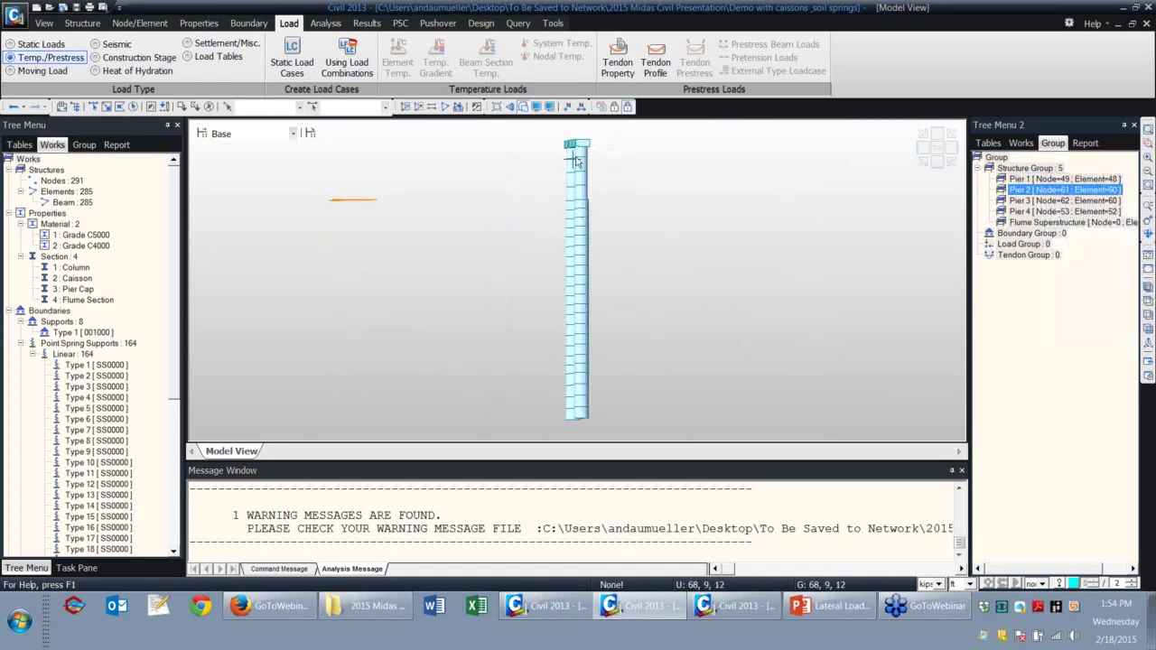
pyautogui.click(1044, 202)
pyautogui.rightClick(1043, 205)
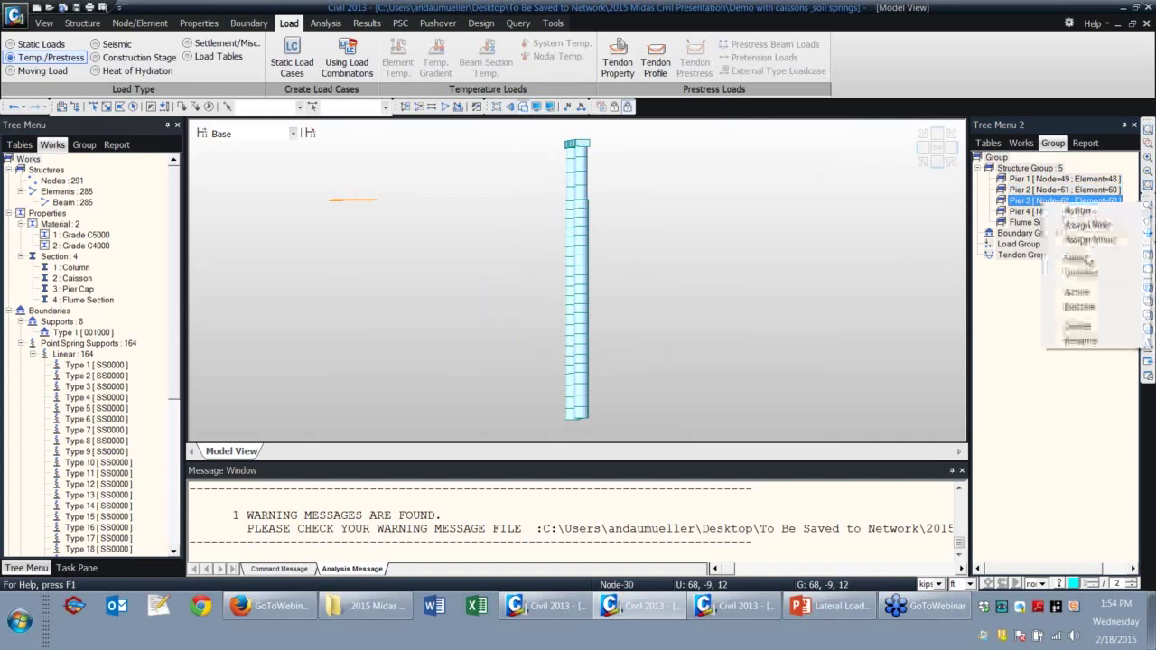
pyautogui.click(1082, 298)
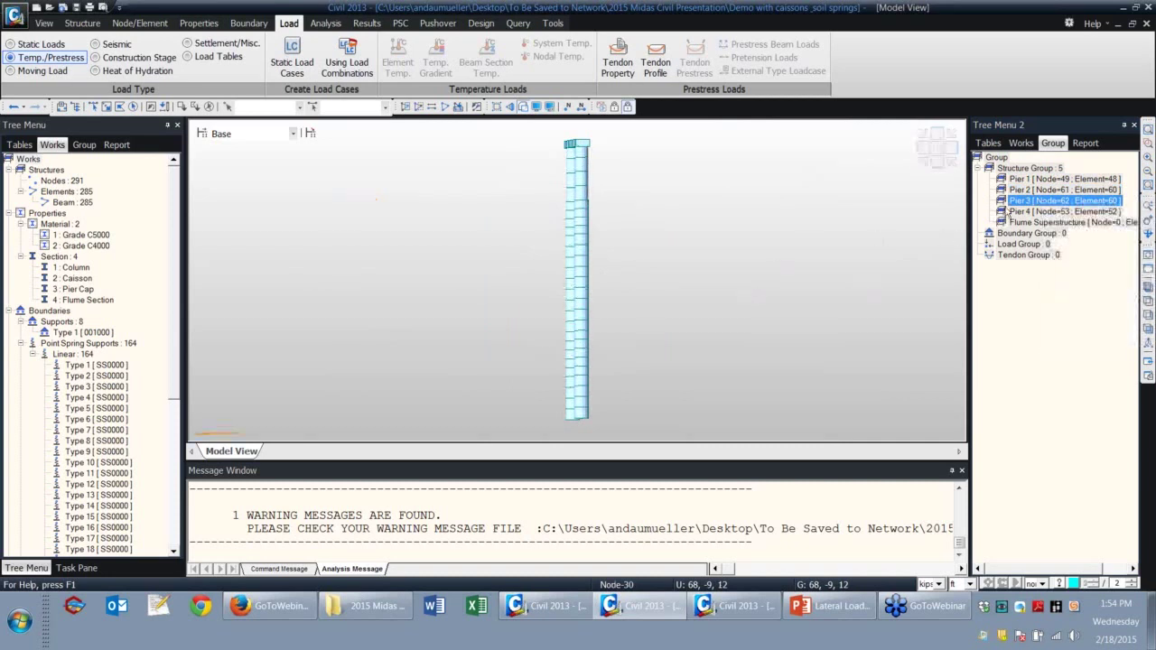
pyautogui.rightClick(1034, 212)
pyautogui.click(1089, 300)
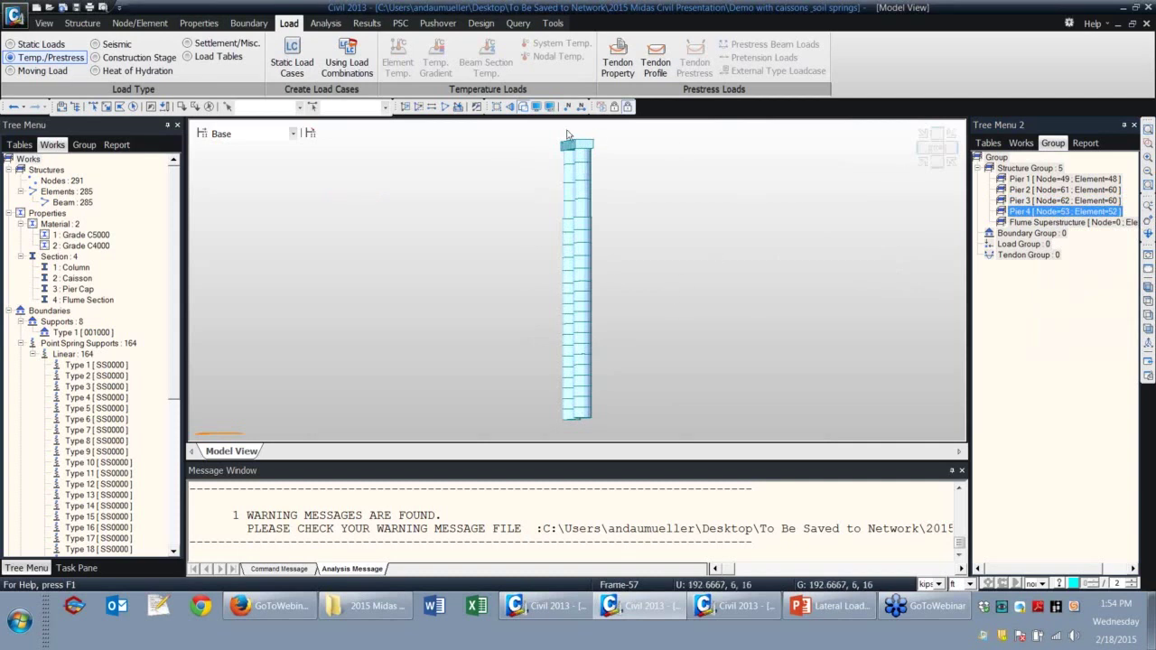
pyautogui.click(444, 106)
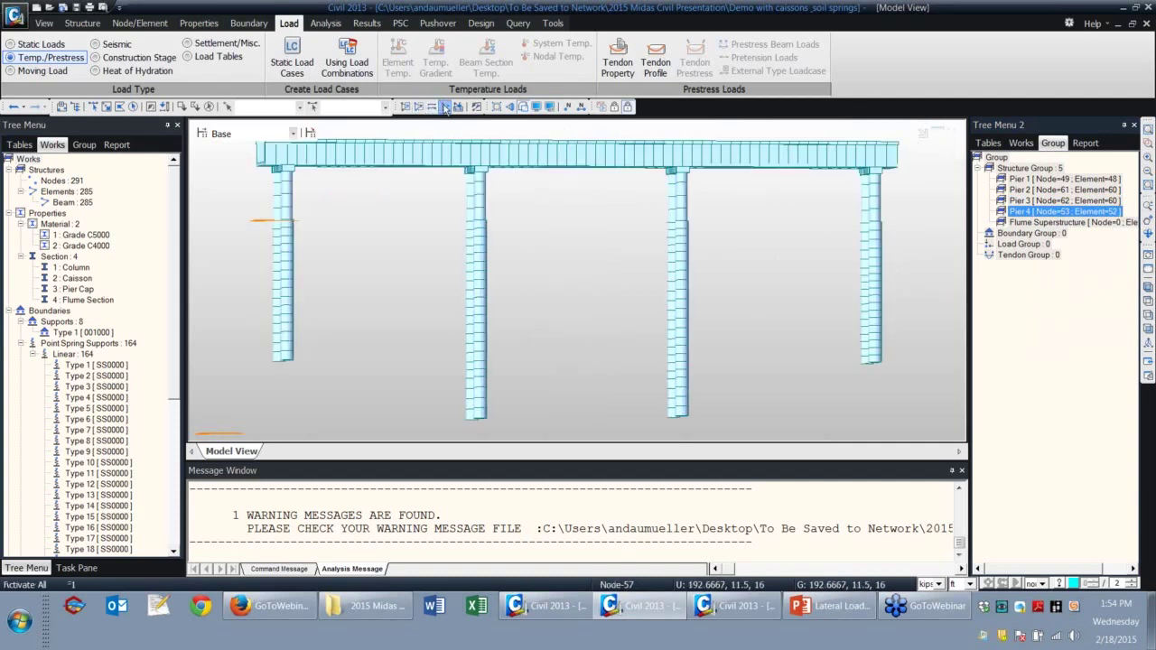
# Deactivate the four pier structure groups to leave only the superstructure displayed.
pyautogui.click(1056, 180)
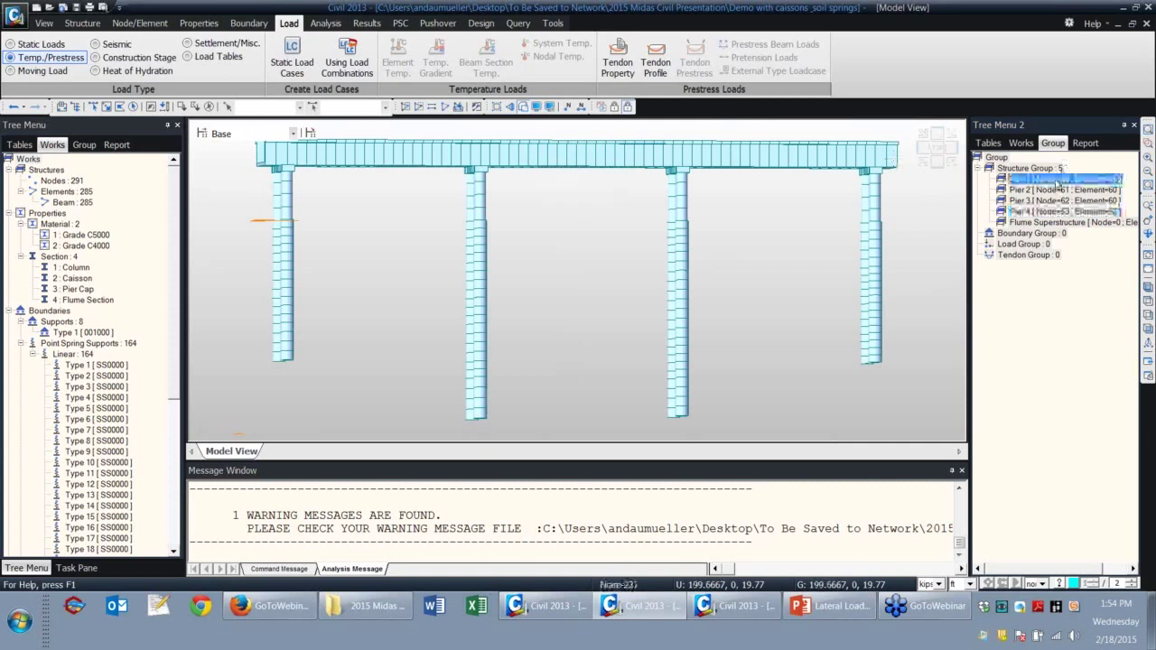
pyautogui.keyDown('shift'); pyautogui.click(1056, 209); pyautogui.keyUp('shift')
pyautogui.rightClick(1056, 210)
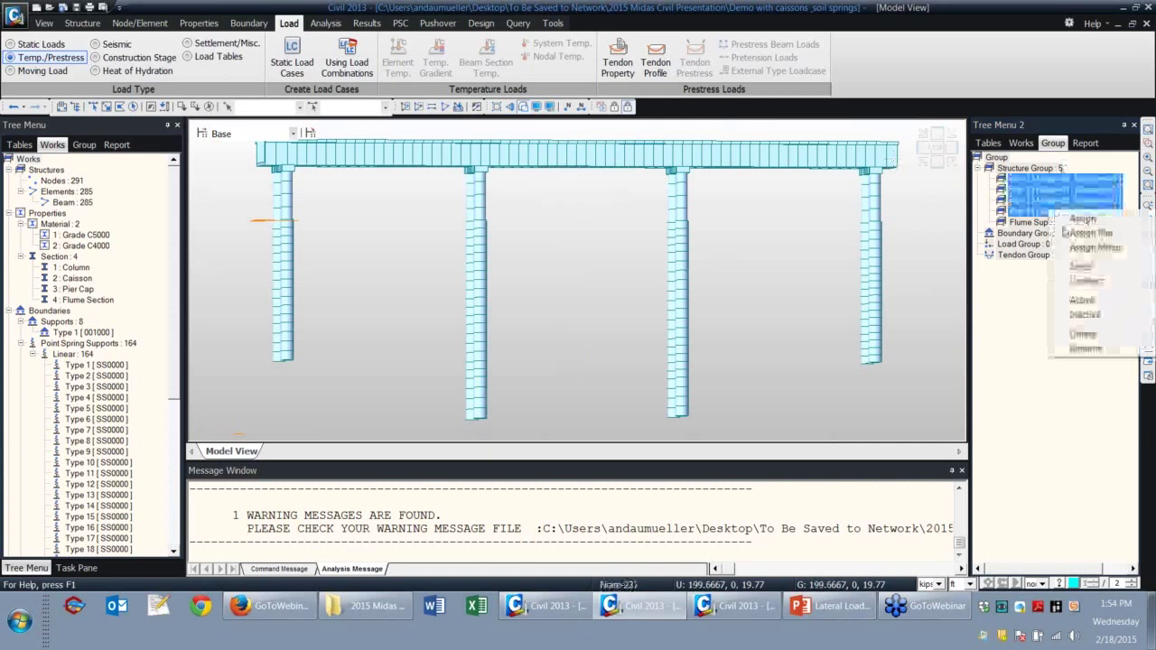
pyautogui.click(1088, 314)
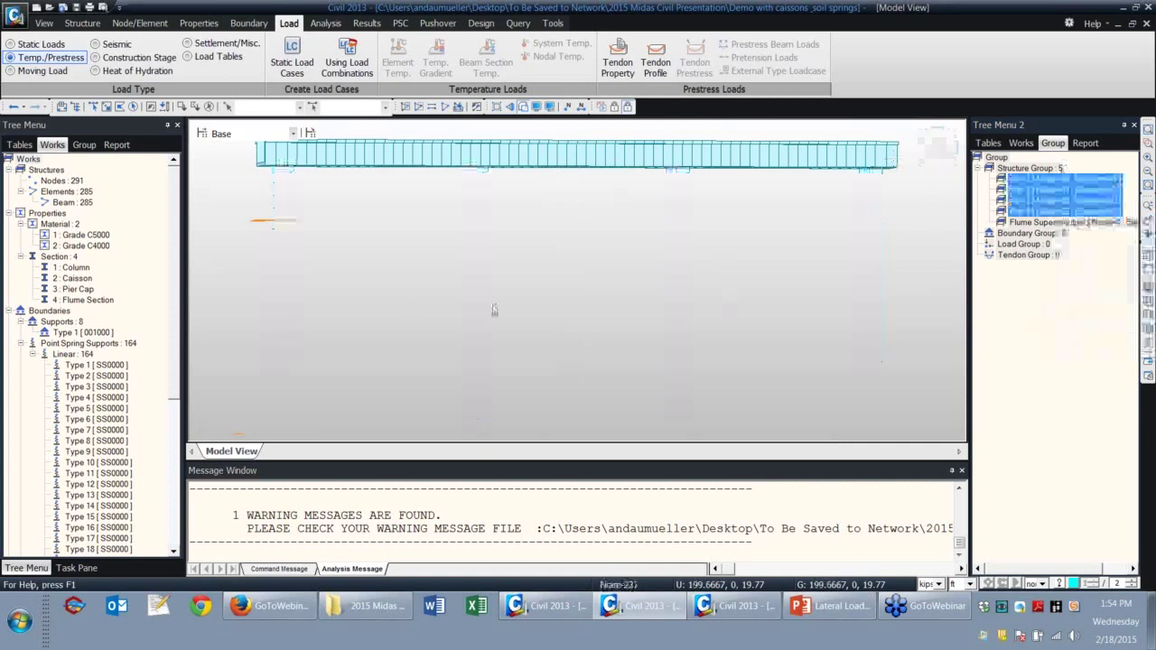
pyautogui.moveTo(573, 237); pyautogui.dragTo(564, 300, button='middle')
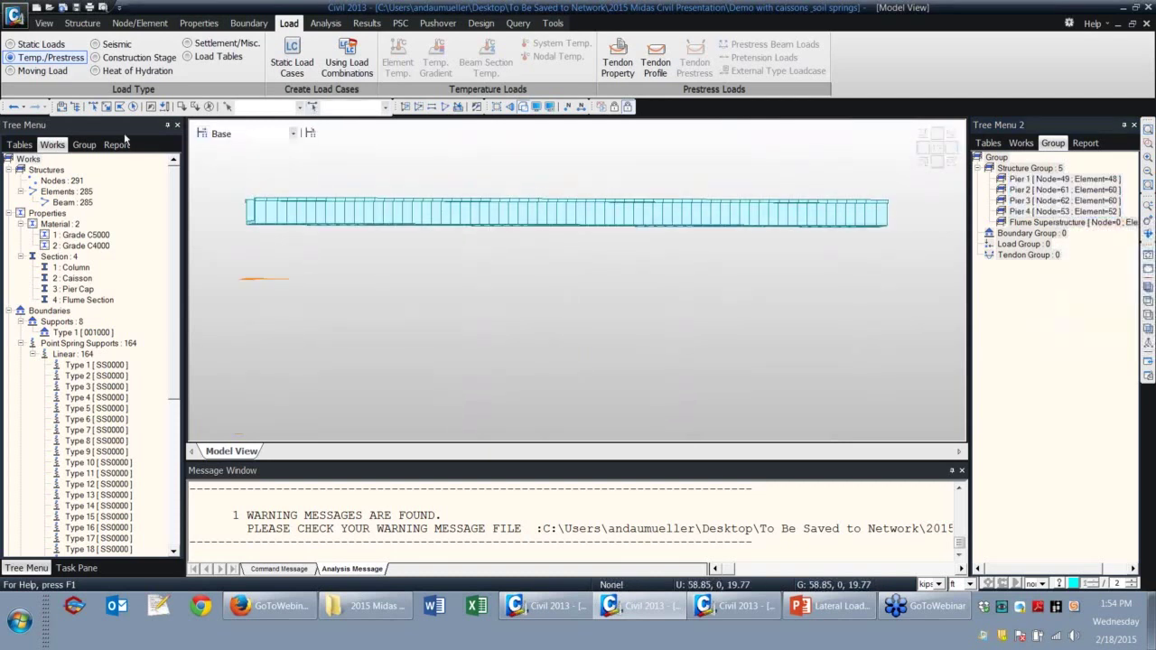
# Select all superstructure nodes and elements and assign them to the Flume Superstructure group.
pyautogui.click(105, 107)
pyautogui.moveTo(214, 167); pyautogui.dragTo(916, 275)
pyautogui.rightClick(1036, 223)
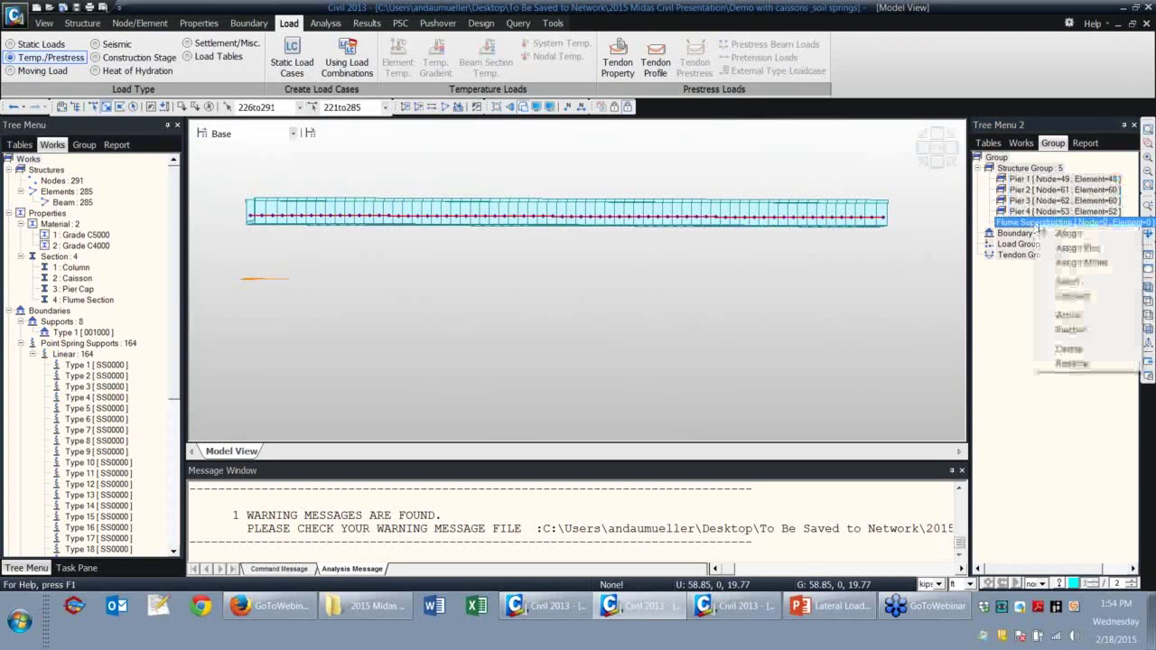
pyautogui.click(1078, 247)
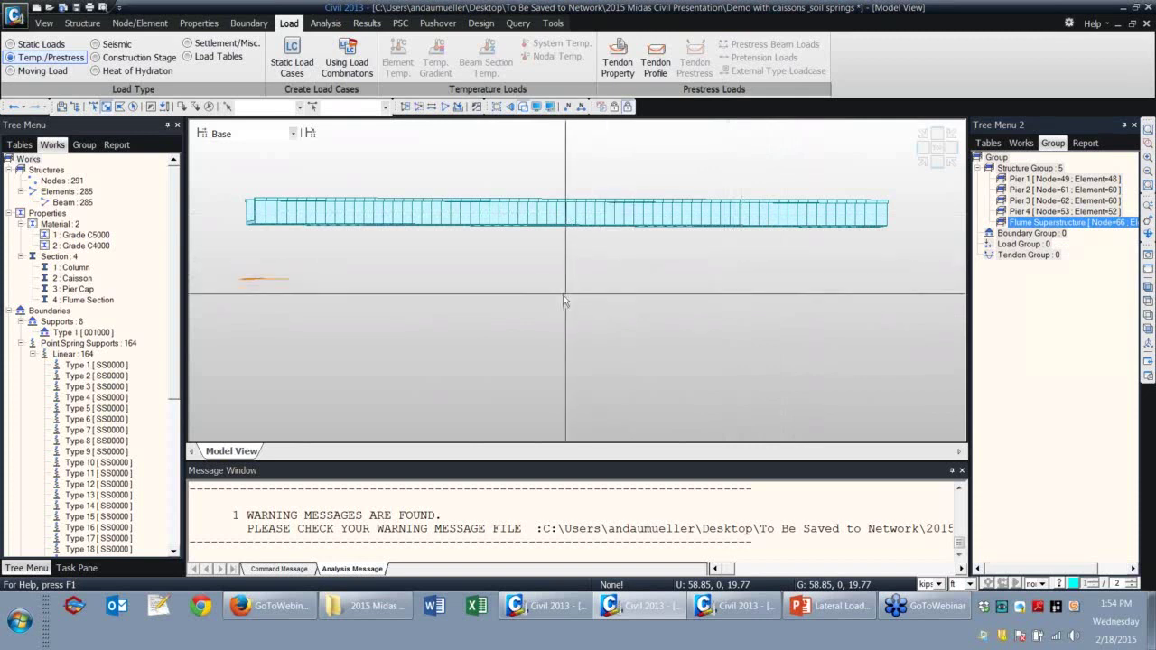
# Isolate the Flume Superstructure group to check its contents, and reactivate the whole model.
pyautogui.rightClick(1035, 222)
pyautogui.click(1070, 313)
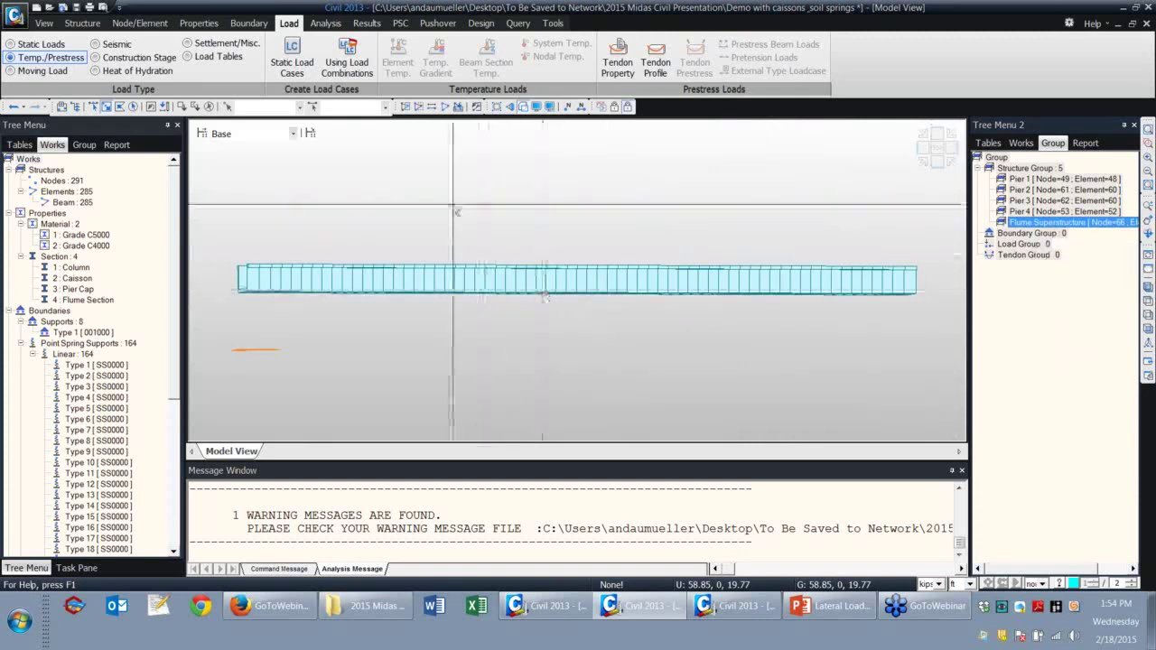
pyautogui.hotkey('ctrl', 'a')
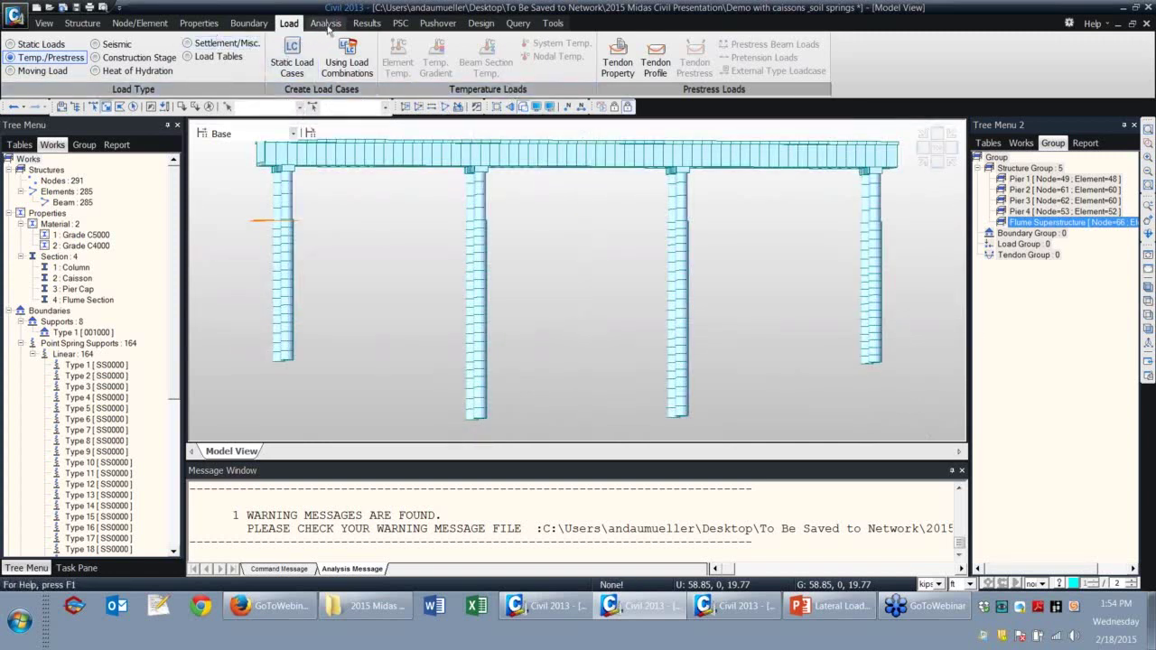
# Display the DXYZ deformed shape with values for the Thermal load case.
pyautogui.click(361, 25)
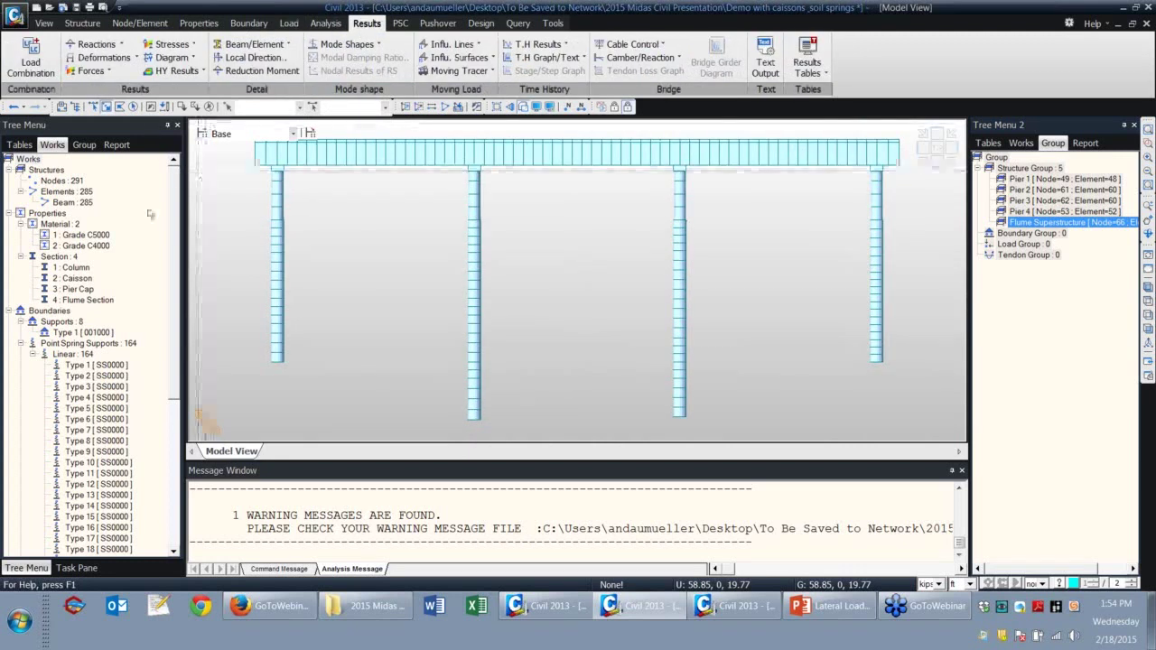
pyautogui.click(99, 57)
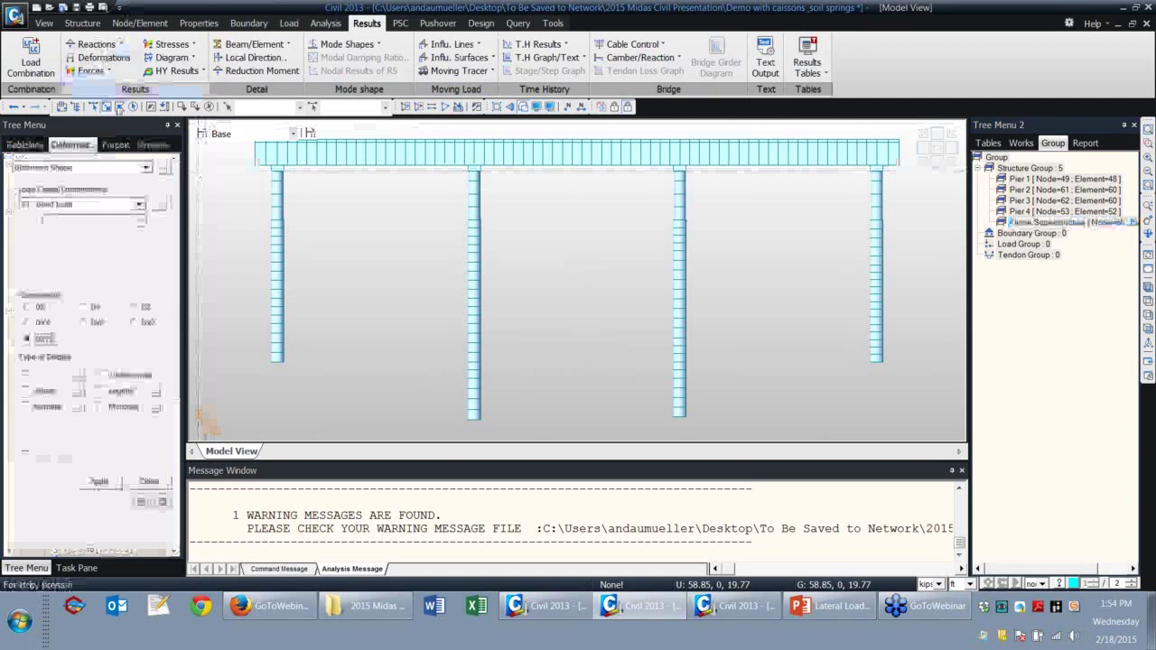
pyautogui.click(140, 204)
pyautogui.click(107, 240)
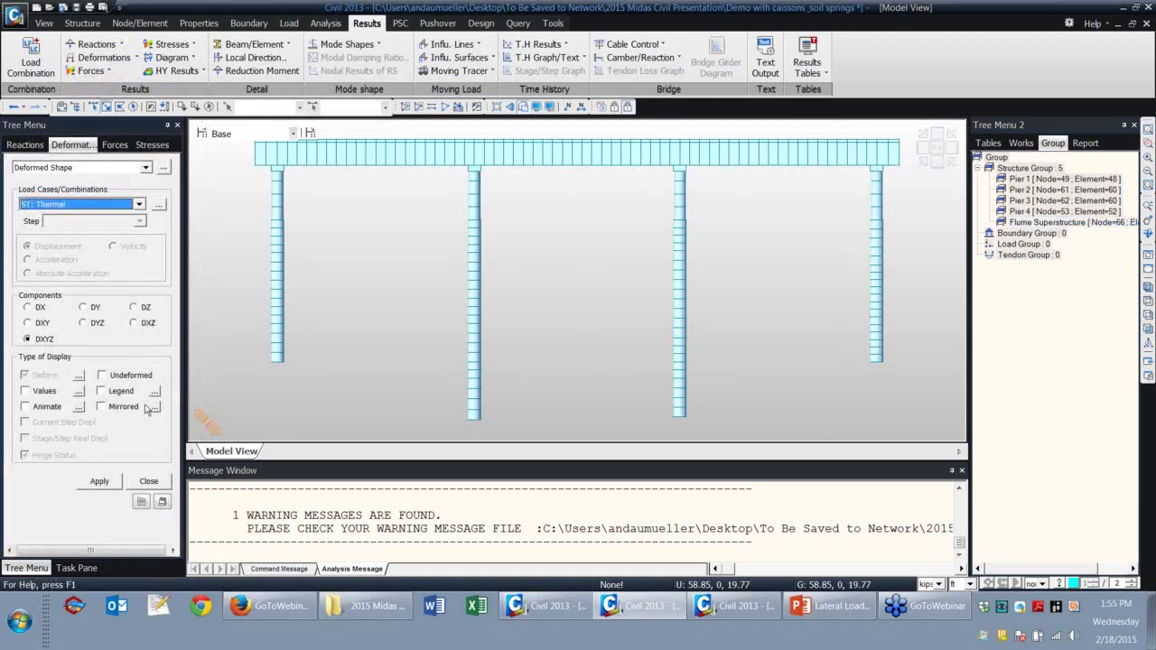
pyautogui.click(25, 391)
pyautogui.click(99, 481)
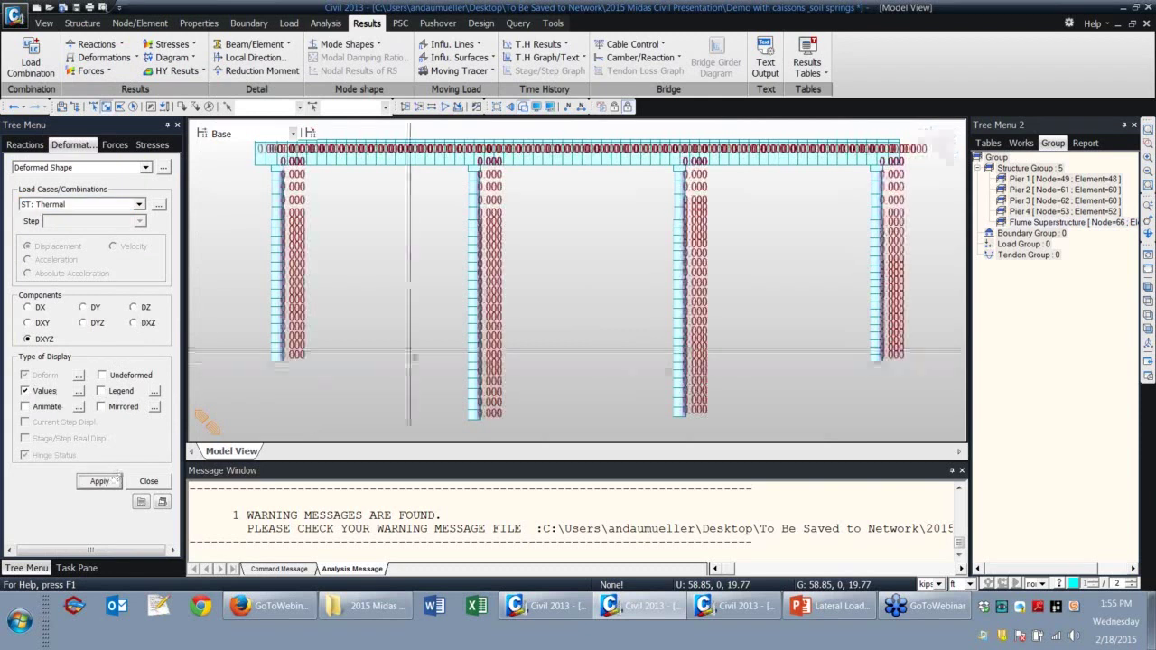
# Display the deformed shape with values for the Wind Load case.
pyautogui.click(117, 206)
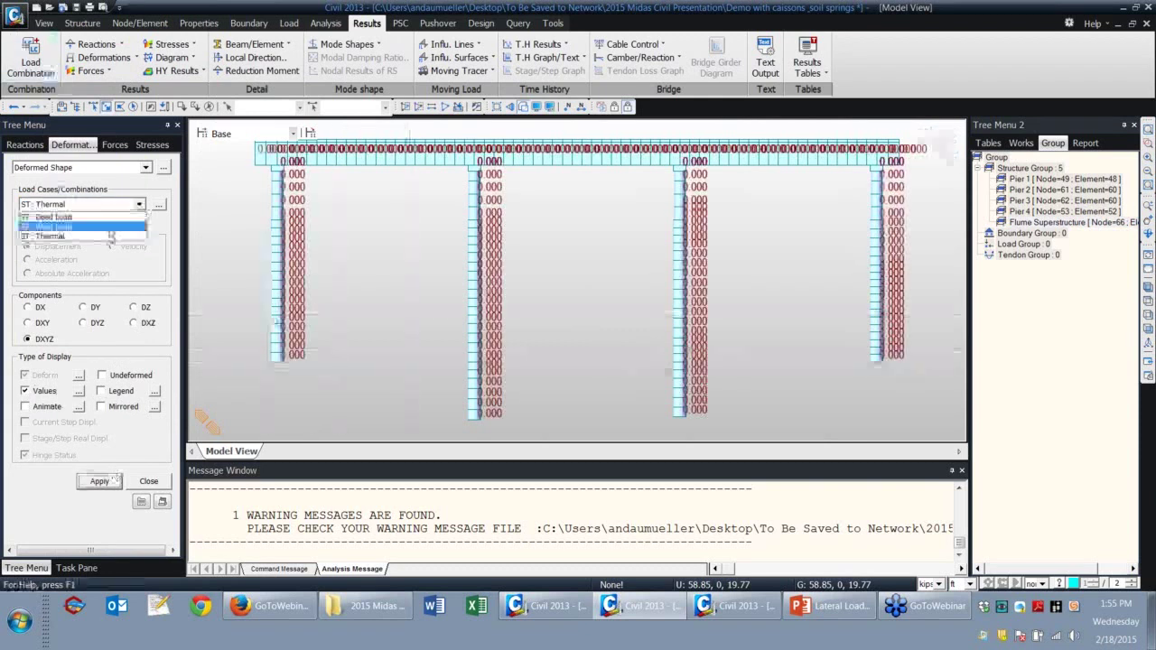
pyautogui.click(109, 233)
pyautogui.click(112, 481)
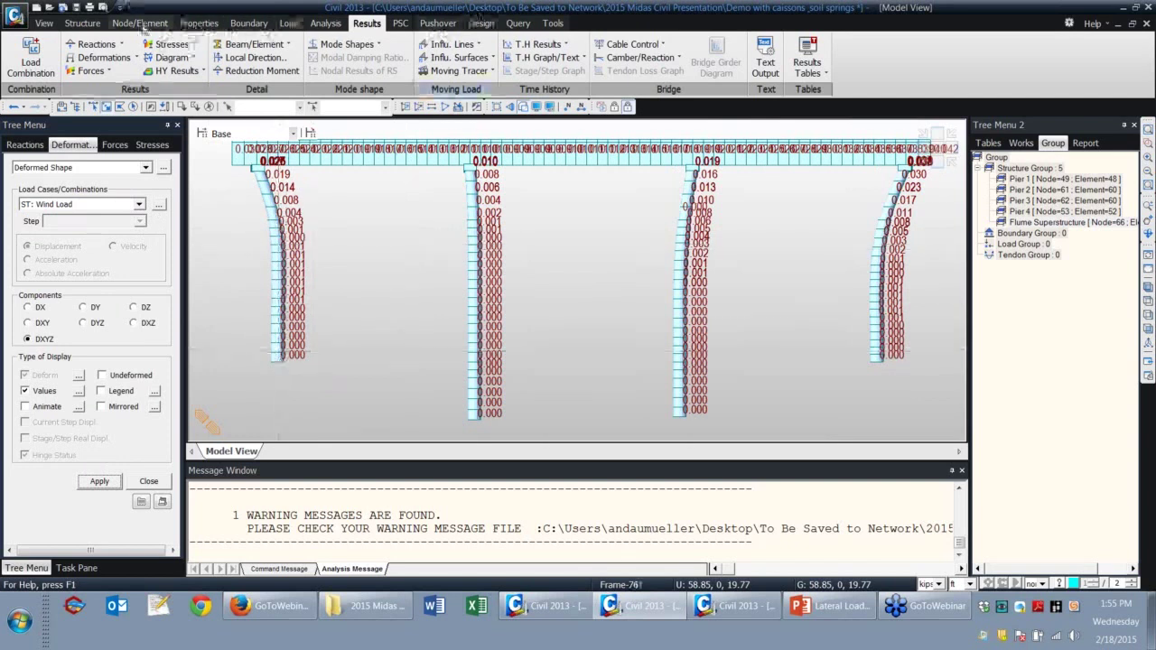
pyautogui.click(137, 23)
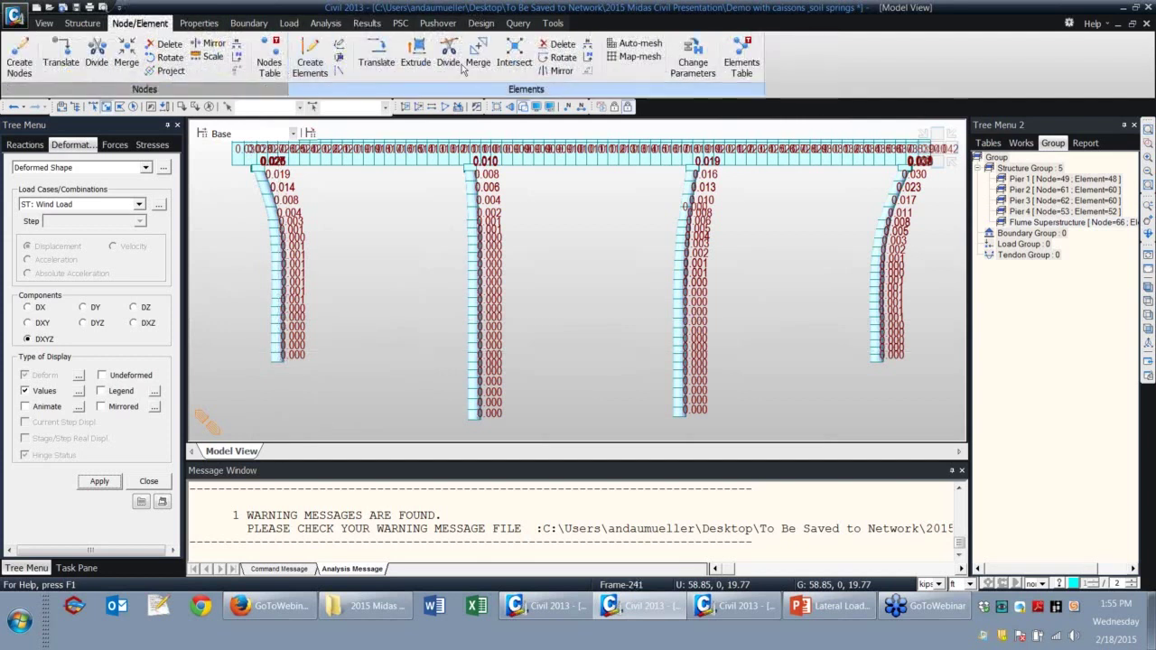
# Open the element temperature load table and reassign element 221's 120 °F load to the Thermal load case.
pyautogui.click(290, 26)
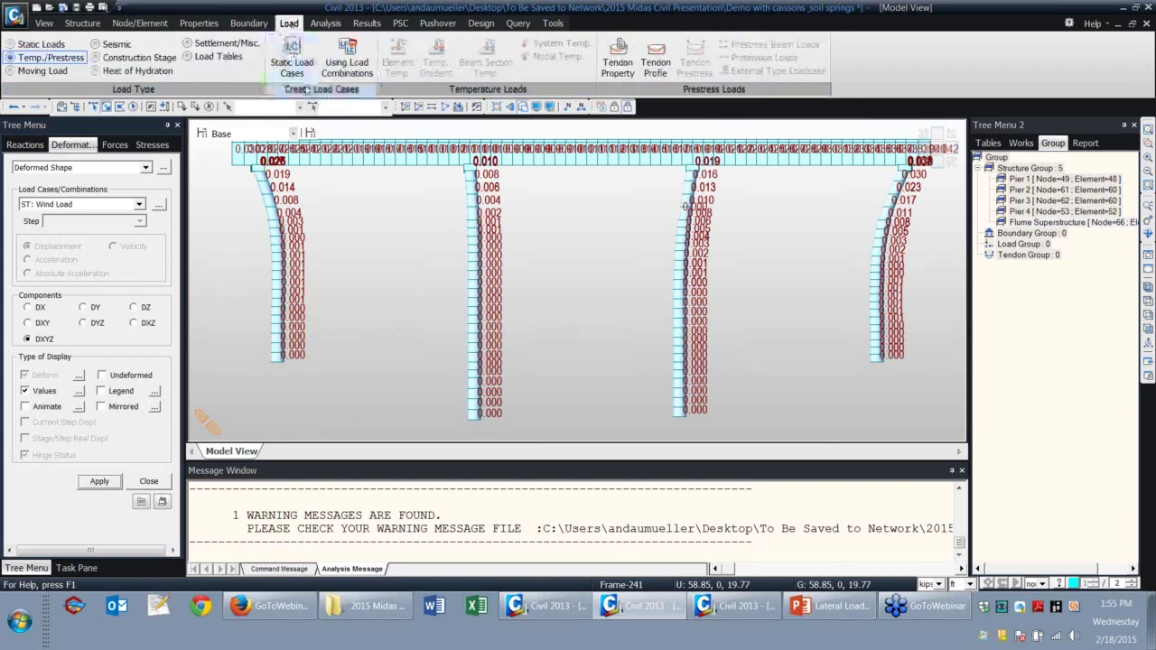
pyautogui.click(216, 56)
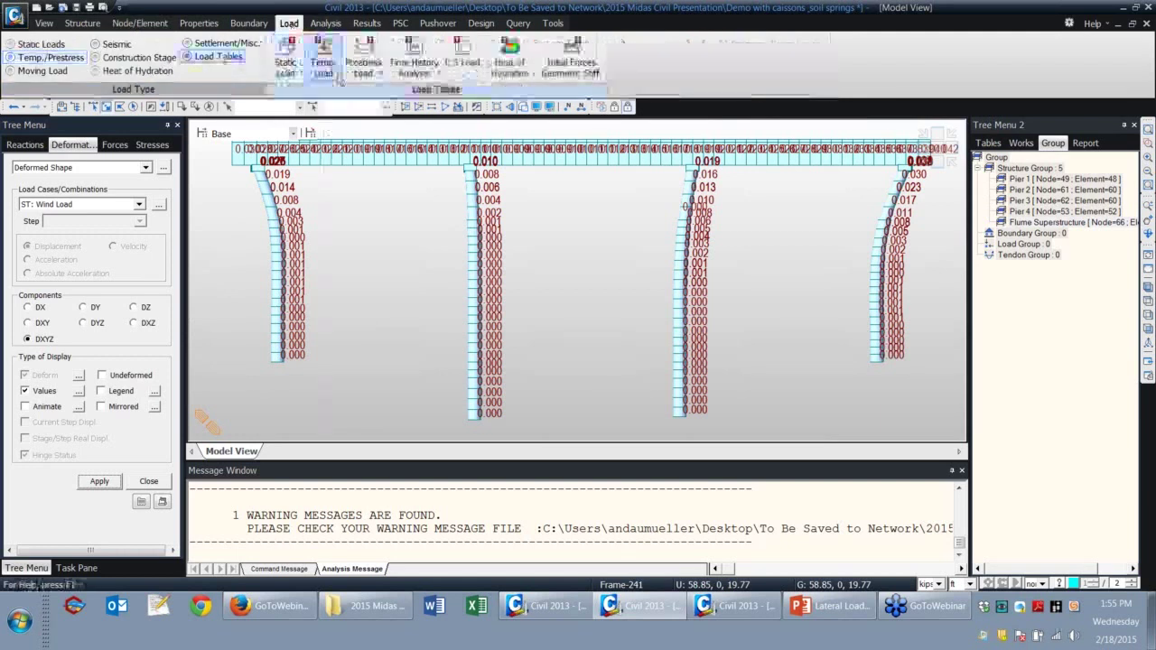
pyautogui.click(322, 63)
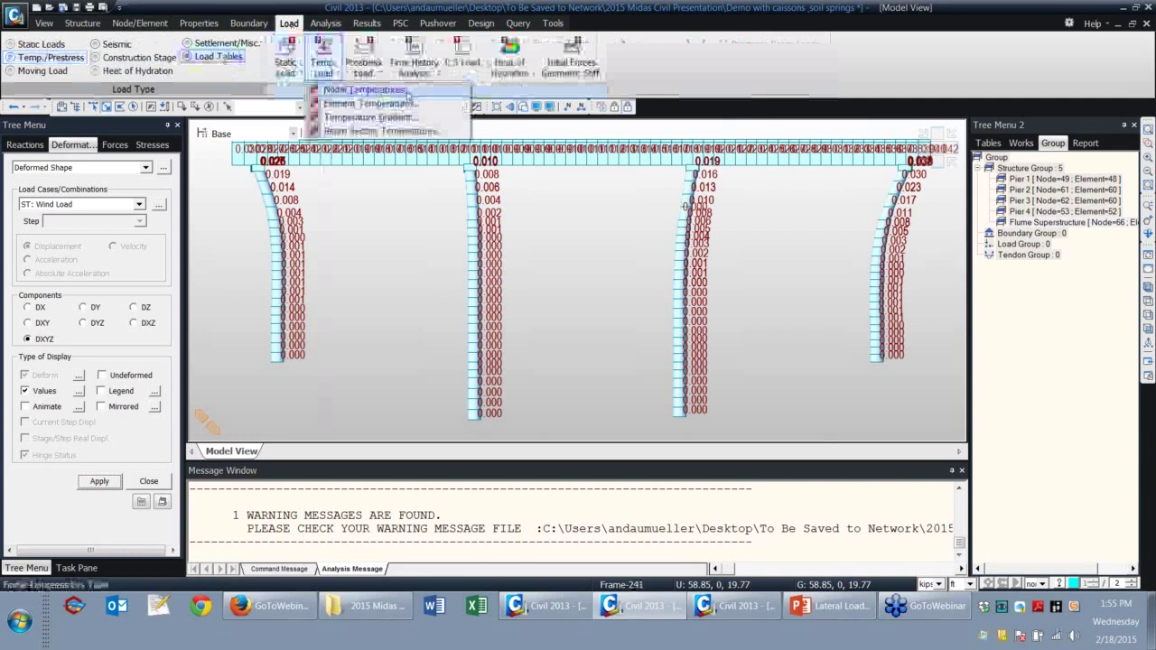
pyautogui.click(366, 104)
pyautogui.scroll(15, 294, 169)
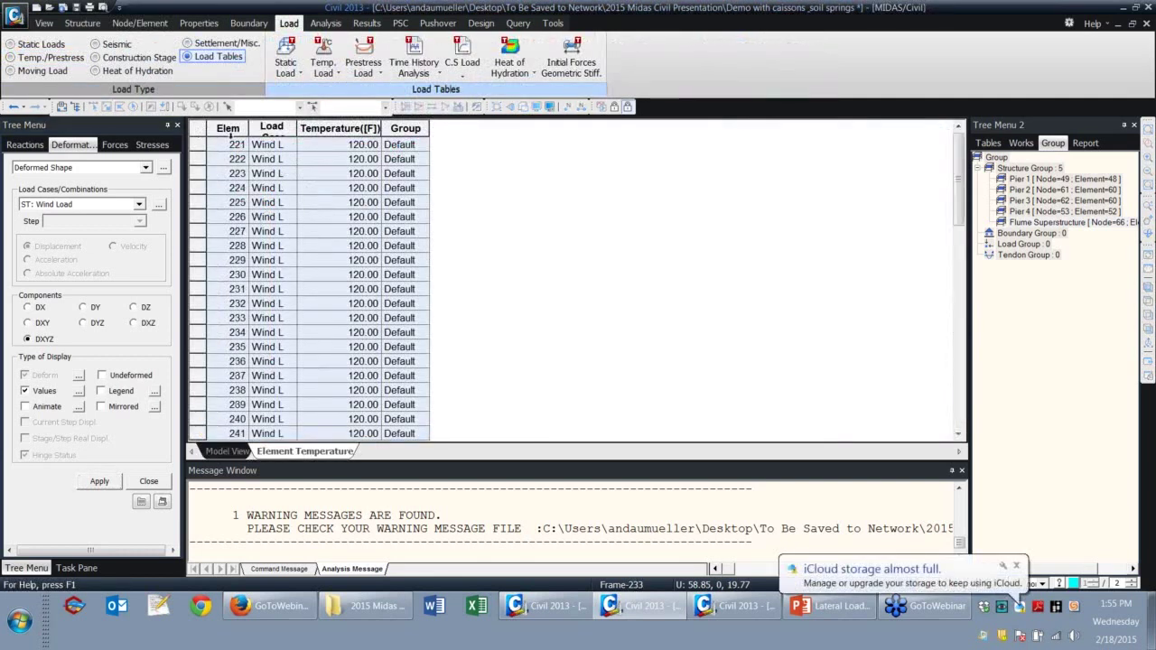
pyautogui.click(285, 145)
pyautogui.click(290, 145)
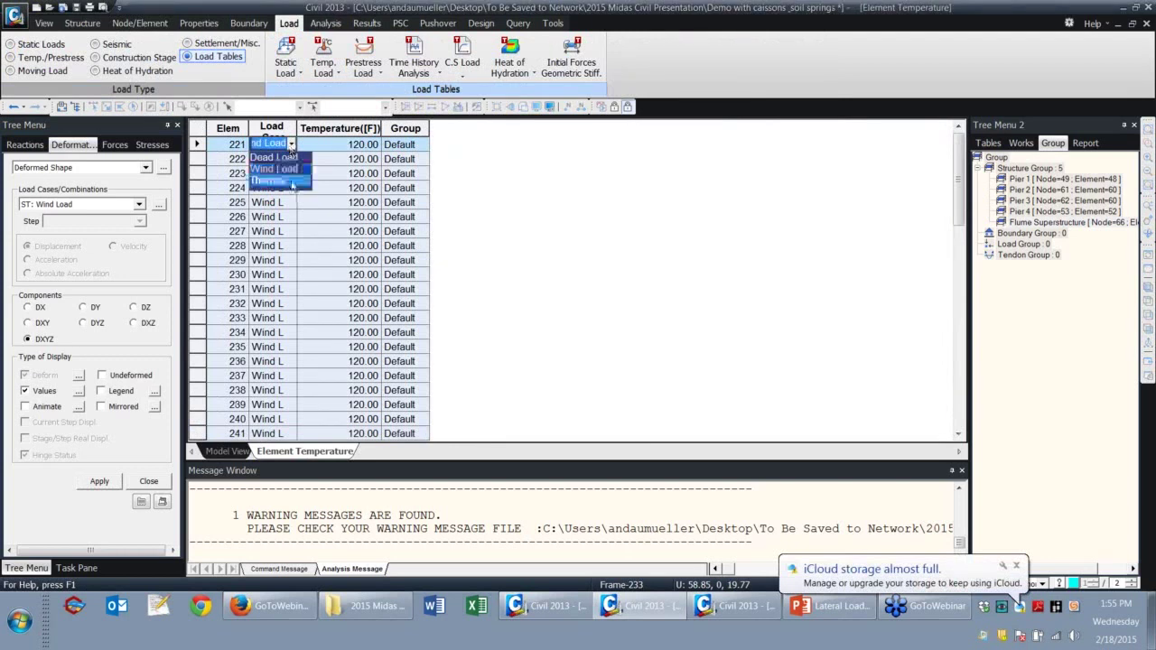
pyautogui.click(268, 180)
pyautogui.press('Return')
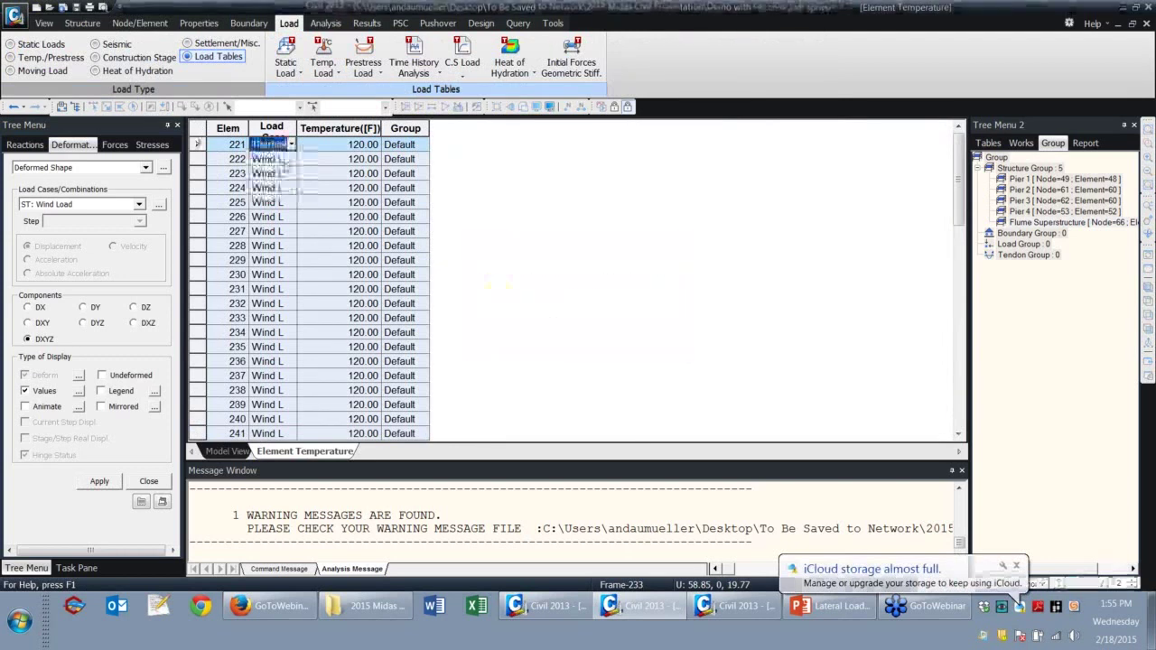
# Change the load case of the remaining element temperature loads, from element 222 onward, to Thermal.
pyautogui.press('t')
pyautogui.press('Return')
pyautogui.press('t')
pyautogui.press('Return')
pyautogui.press('t')
pyautogui.press('Return')
pyautogui.press('t')
pyautogui.press('Return')
pyautogui.press('t')
pyautogui.press('Return')
pyautogui.press('t')
pyautogui.press('Return')
pyautogui.press('t')
pyautogui.press('Return')
pyautogui.press('t')
pyautogui.press('Return')
pyautogui.press('t')
pyautogui.press('Return')
pyautogui.press('t')
pyautogui.press('Return')
pyautogui.press('t')
pyautogui.press('Return')
pyautogui.press('t')
pyautogui.press('Return')
pyautogui.press('t')
pyautogui.press('Return')
pyautogui.press('t')
pyautogui.press('Return')
pyautogui.press('t')
pyautogui.press('Return')
pyautogui.press('t')
pyautogui.press('Return')
pyautogui.press('t')
pyautogui.press('Return')
pyautogui.press('t')
pyautogui.press('Return')
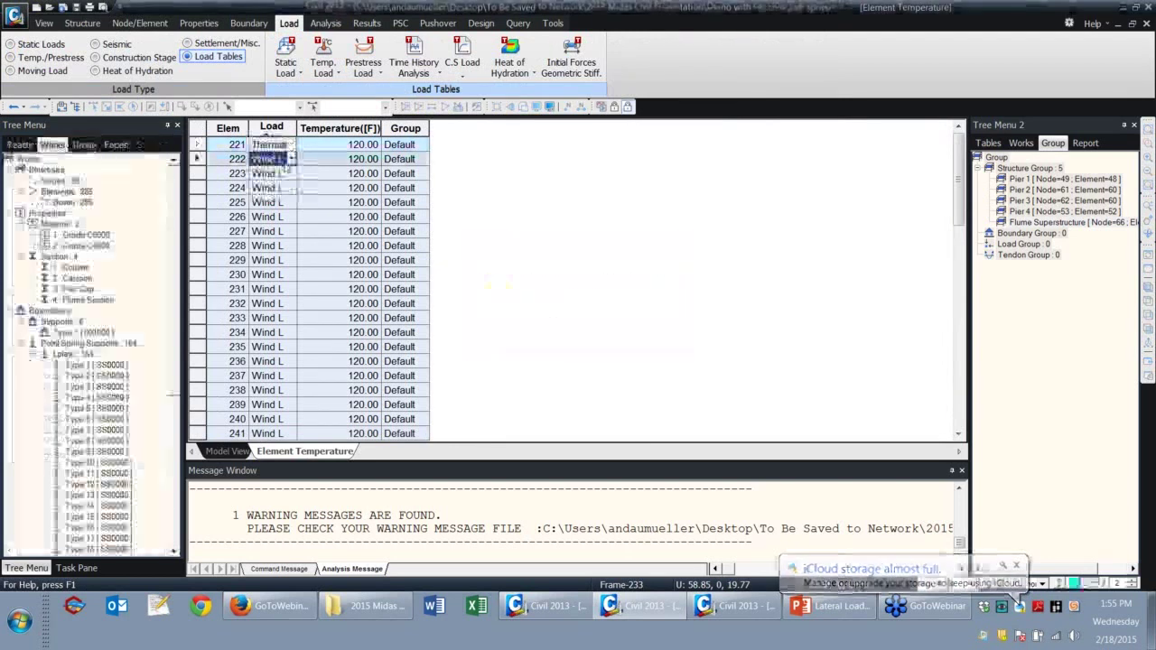
pyautogui.press('t')
pyautogui.press('Return')
pyautogui.press('t')
pyautogui.press('Return')
pyautogui.press('t')
pyautogui.press('Return')
pyautogui.press('t')
pyautogui.press('Return')
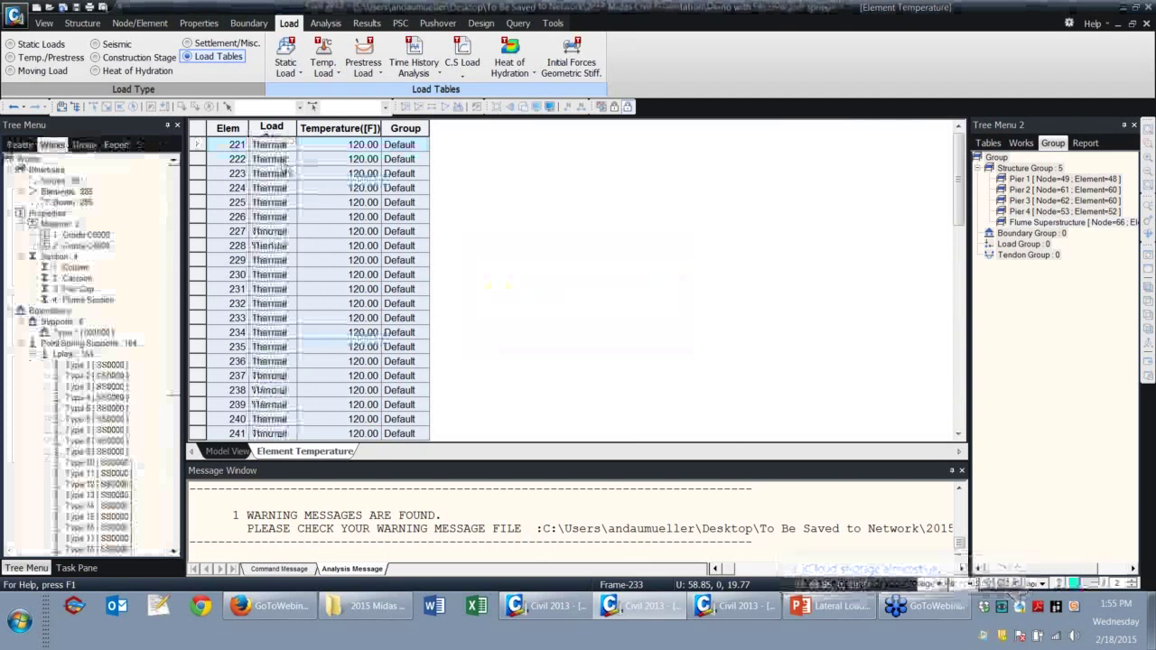
pyautogui.press('t')
pyautogui.press('Return')
pyautogui.press('t')
pyautogui.press('Return')
pyautogui.press('t')
pyautogui.press('Return')
pyautogui.press('t')
pyautogui.press('Return')
pyautogui.press('t')
pyautogui.press('Return')
pyautogui.press('t')
pyautogui.press('Return')
pyautogui.press('t')
pyautogui.press('Return')
pyautogui.press('t')
pyautogui.press('Return')
pyautogui.press('t')
pyautogui.press('Return')
pyautogui.press('t')
pyautogui.press('Return')
pyautogui.press('t')
pyautogui.press('Return')
pyautogui.press('t')
pyautogui.press('Return')
pyautogui.press('t')
pyautogui.press('Return')
pyautogui.press('t')
pyautogui.press('Return')
pyautogui.press('t')
pyautogui.press('Return')
pyautogui.press('t')
pyautogui.press('Return')
pyautogui.press('t')
pyautogui.press('Return')
pyautogui.press('t')
pyautogui.press('Return')
pyautogui.press('t')
pyautogui.press('Return')
pyautogui.press('t')
pyautogui.press('Return')
pyautogui.press('t')
pyautogui.press('Return')
pyautogui.press('t')
pyautogui.press('Return')
pyautogui.press('t')
pyautogui.press('Return')
pyautogui.press('t')
pyautogui.press('Return')
pyautogui.press('t')
pyautogui.press('Return')
pyautogui.press('t')
pyautogui.press('Return')
pyautogui.press('t')
pyautogui.press('Return')
pyautogui.press('t')
pyautogui.press('Return')
pyautogui.press('t')
pyautogui.press('Return')
pyautogui.press('t')
pyautogui.press('Return')
pyautogui.press('t')
pyautogui.press('Return')
pyautogui.press('t')
pyautogui.press('Return')
pyautogui.press('t')
pyautogui.press('Return')
pyautogui.press('t')
pyautogui.press('Return')
pyautogui.press('t')
pyautogui.press('Return')
pyautogui.press('t')
pyautogui.press('Return')
pyautogui.press('t')
pyautogui.press('Return')
pyautogui.press('t')
pyautogui.press('Return')
pyautogui.press('t')
pyautogui.press('Return')
pyautogui.press('t')
pyautogui.press('Return')
pyautogui.press('t')
pyautogui.press('Return')
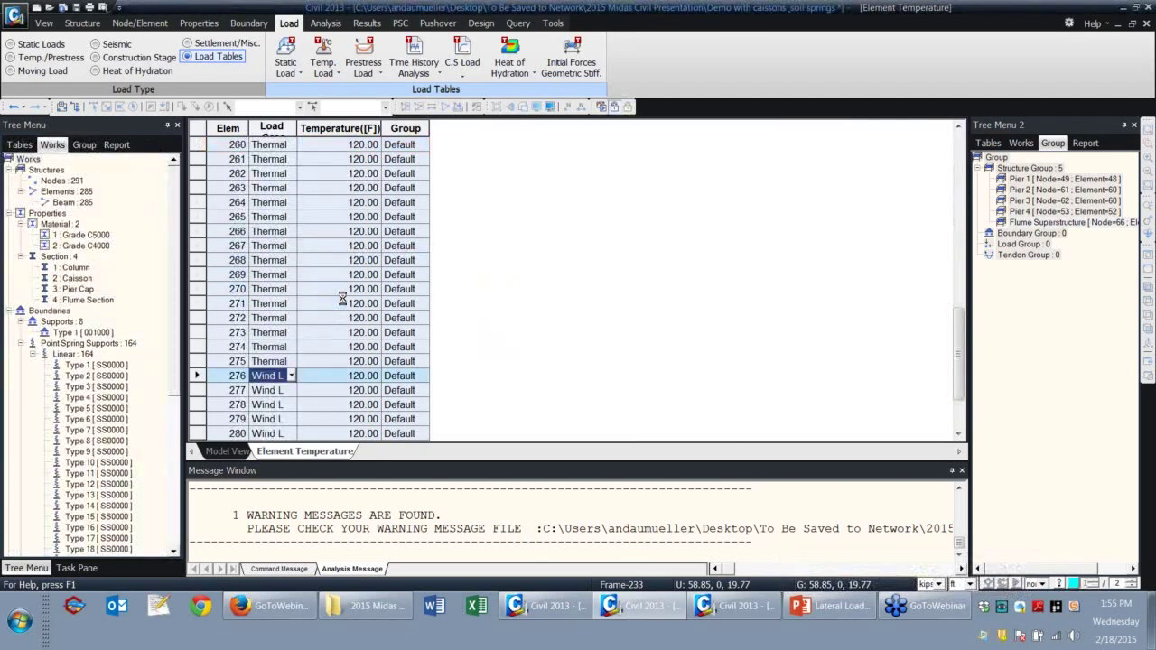
pyautogui.click(348, 432)
# Rerun the analysis and display the DX deformed shape with values for the Thermal load case.
pyautogui.press('F5')
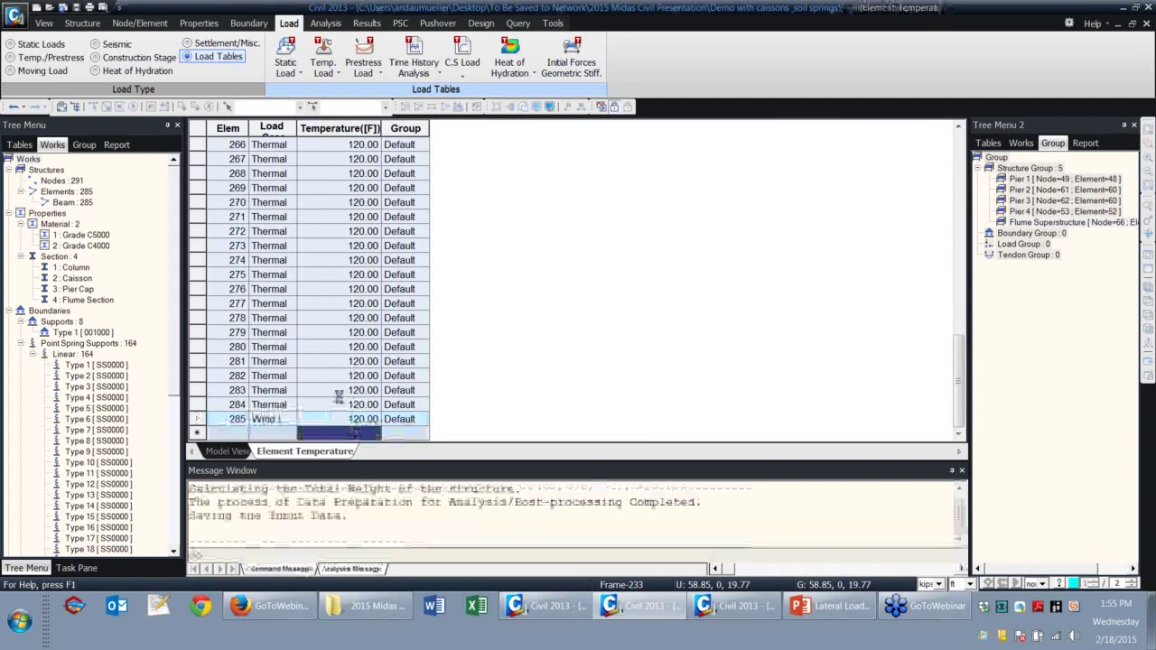
pyautogui.click(225, 452)
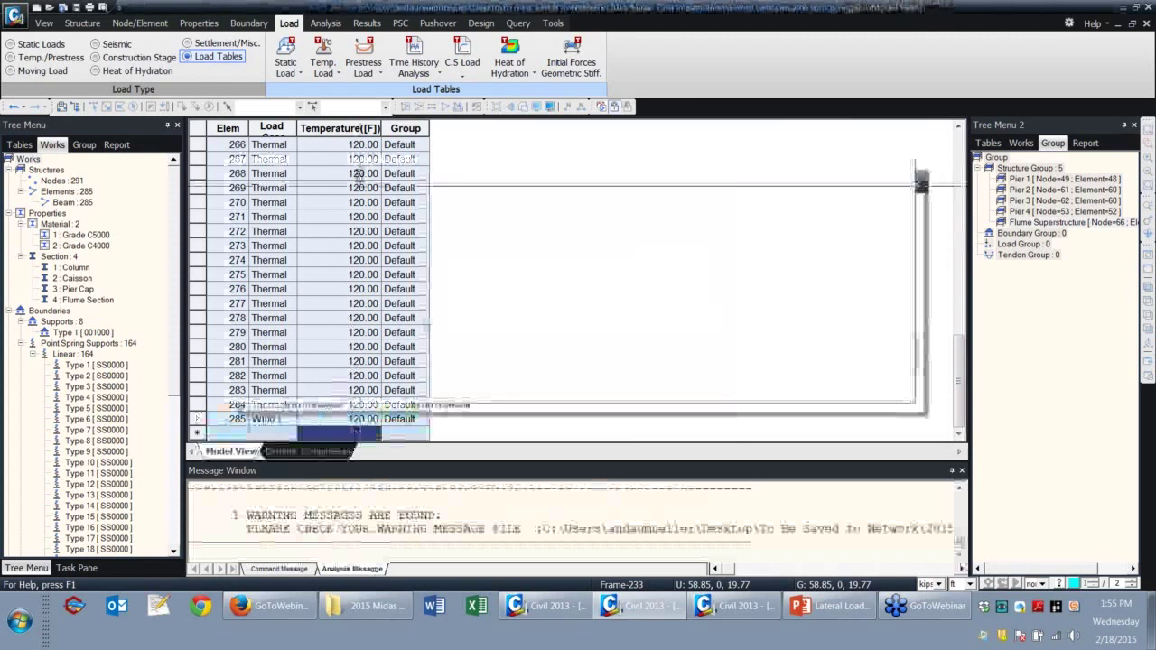
pyautogui.click(366, 23)
pyautogui.click(104, 58)
pyautogui.click(138, 204)
pyautogui.click(106, 240)
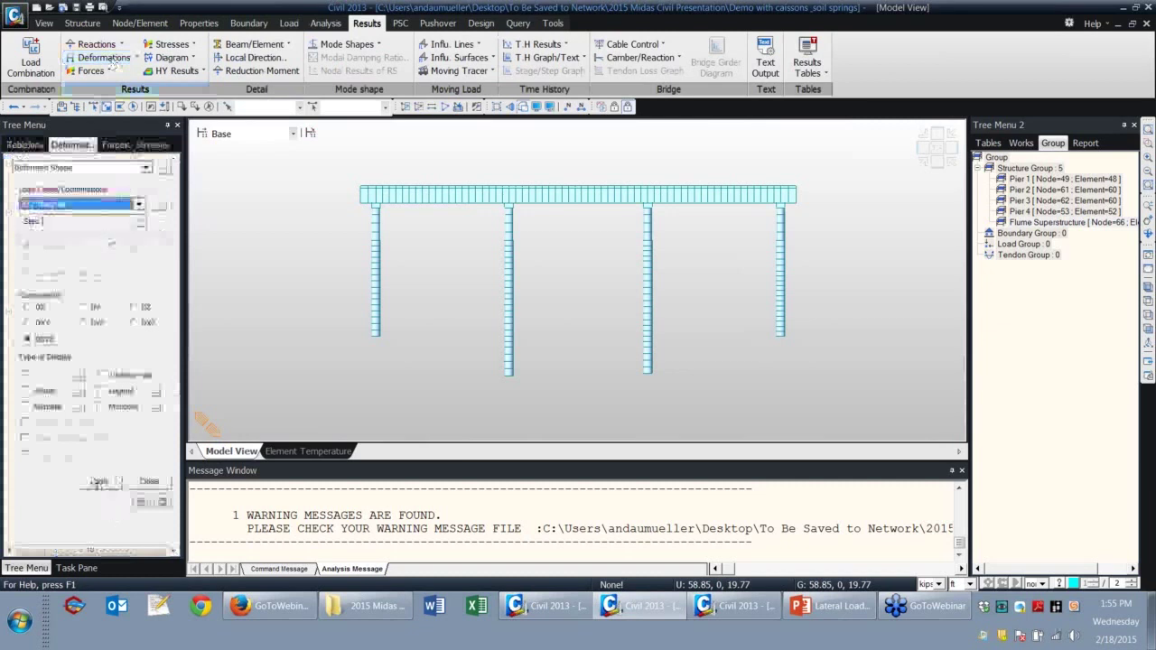
pyautogui.click(33, 309)
pyautogui.click(101, 481)
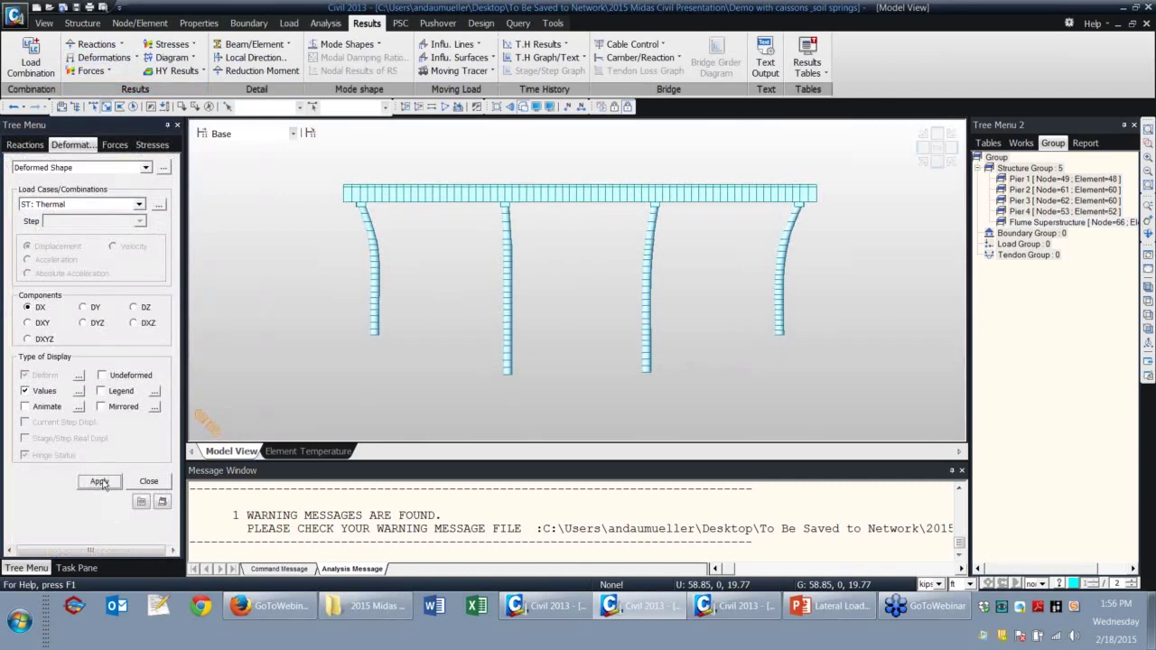
# Examine the thermal DX displacements along the flume between the two middle piers, with the length unit switched to inches.
pyautogui.scroll(5, 616, 279)
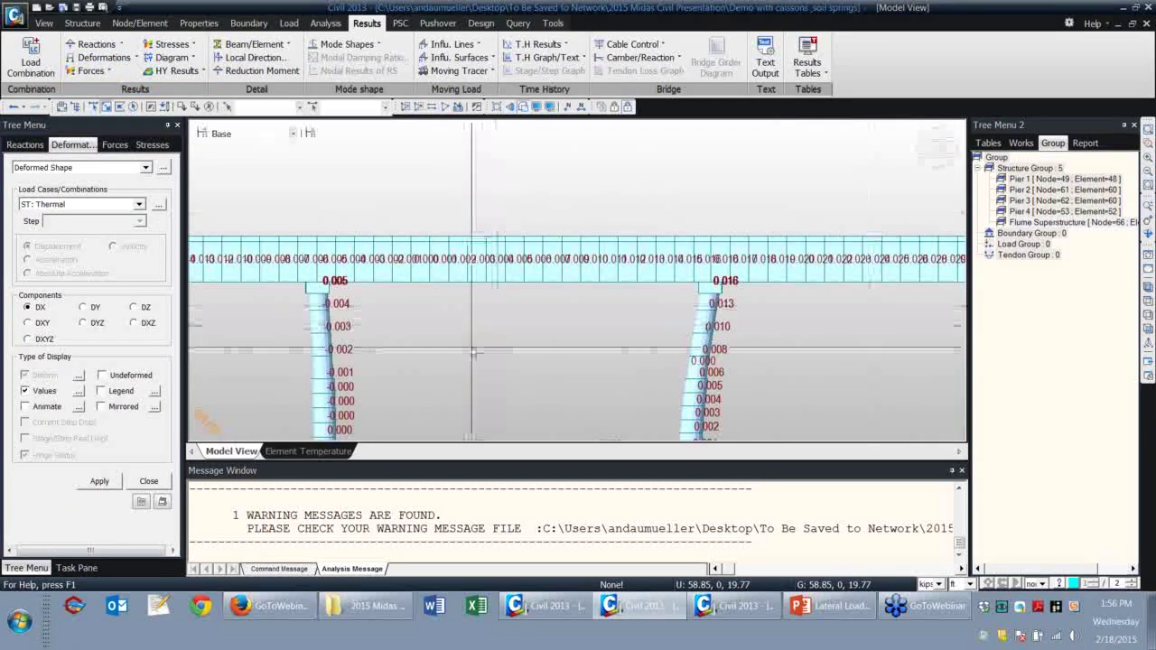
pyautogui.scroll(-2, 495, 330)
pyautogui.scroll(4, 831, 235)
pyautogui.scroll(-2, 830, 235)
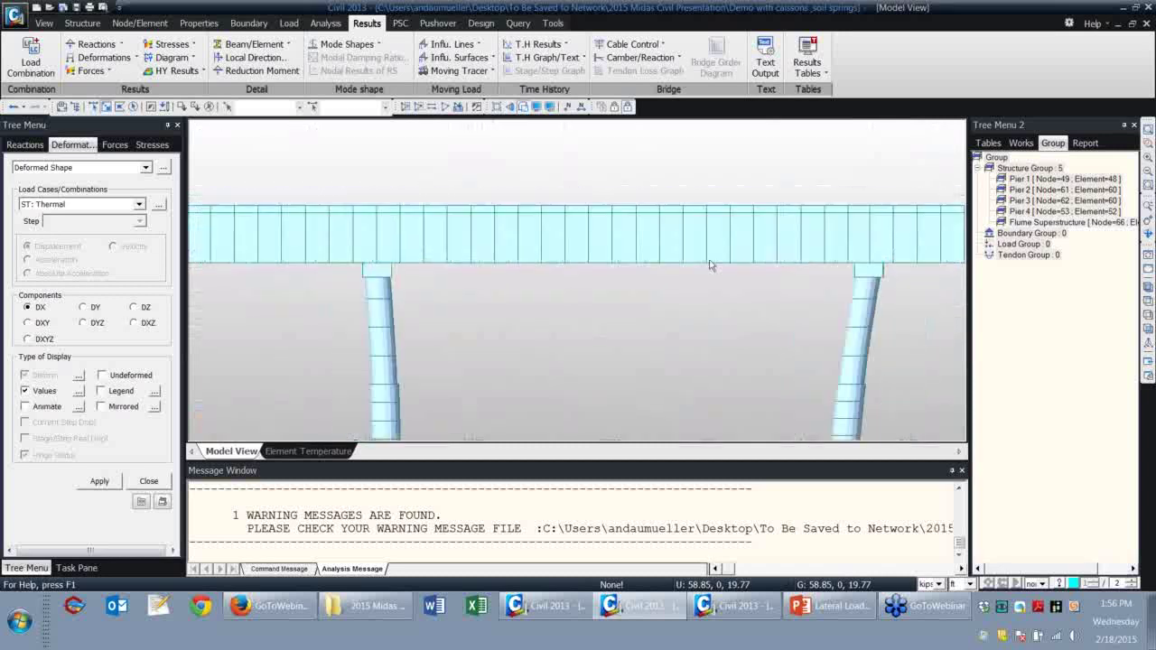
pyautogui.scroll(3, 625, 318)
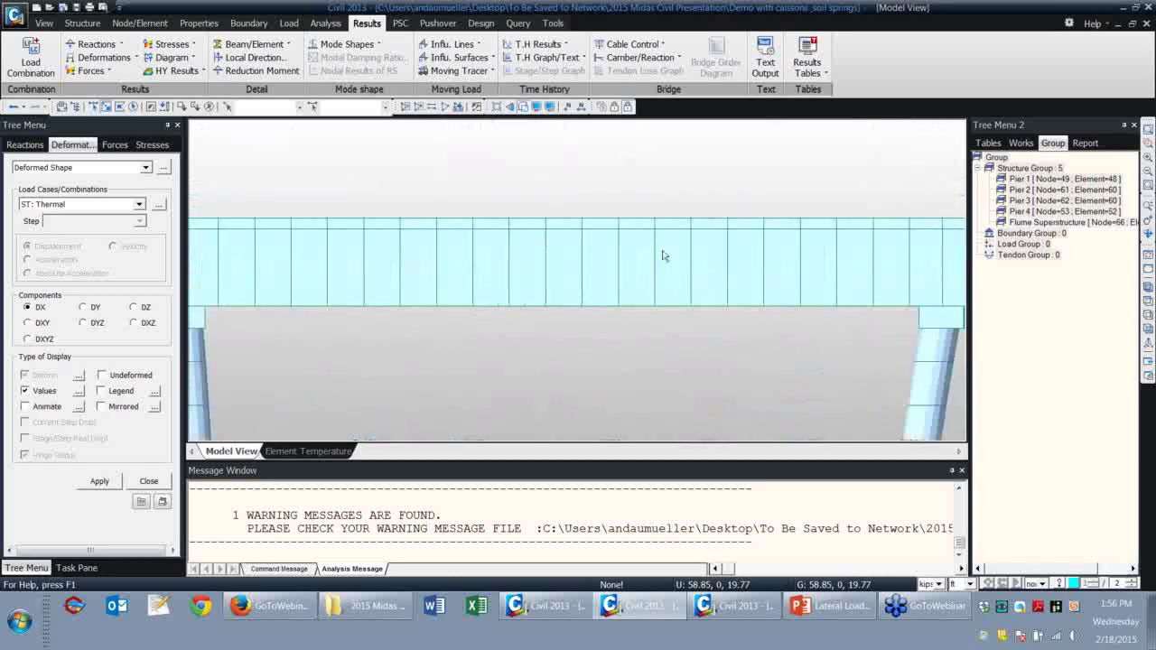
pyautogui.scroll(-1, 555, 324)
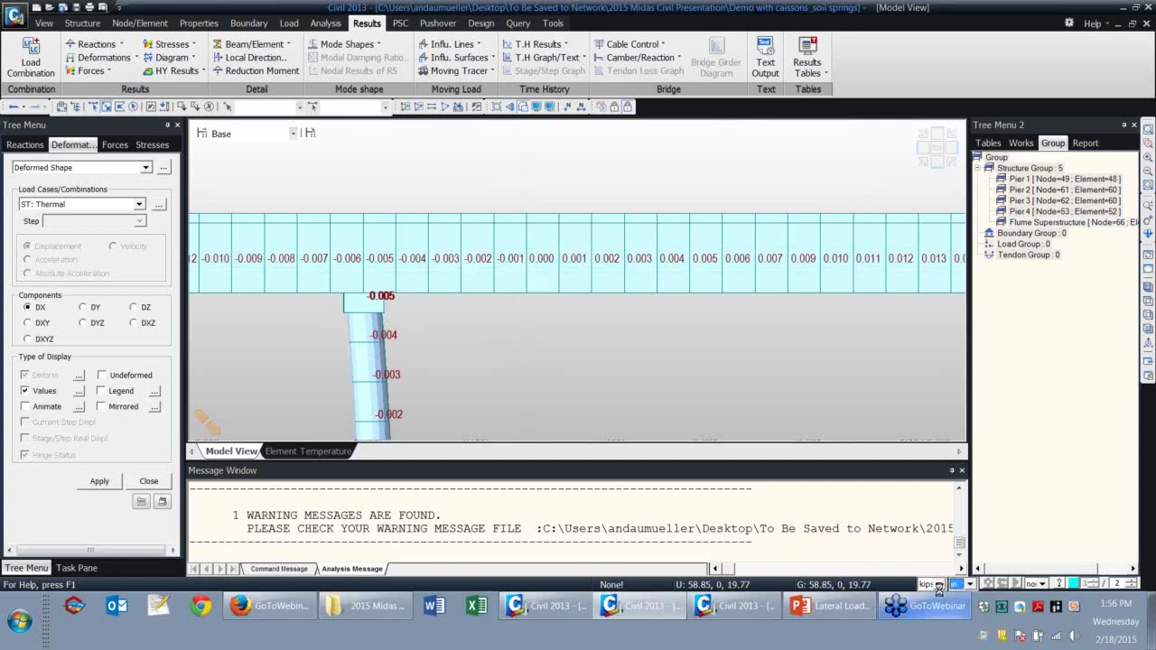
pyautogui.scroll(-5, 672, 355)
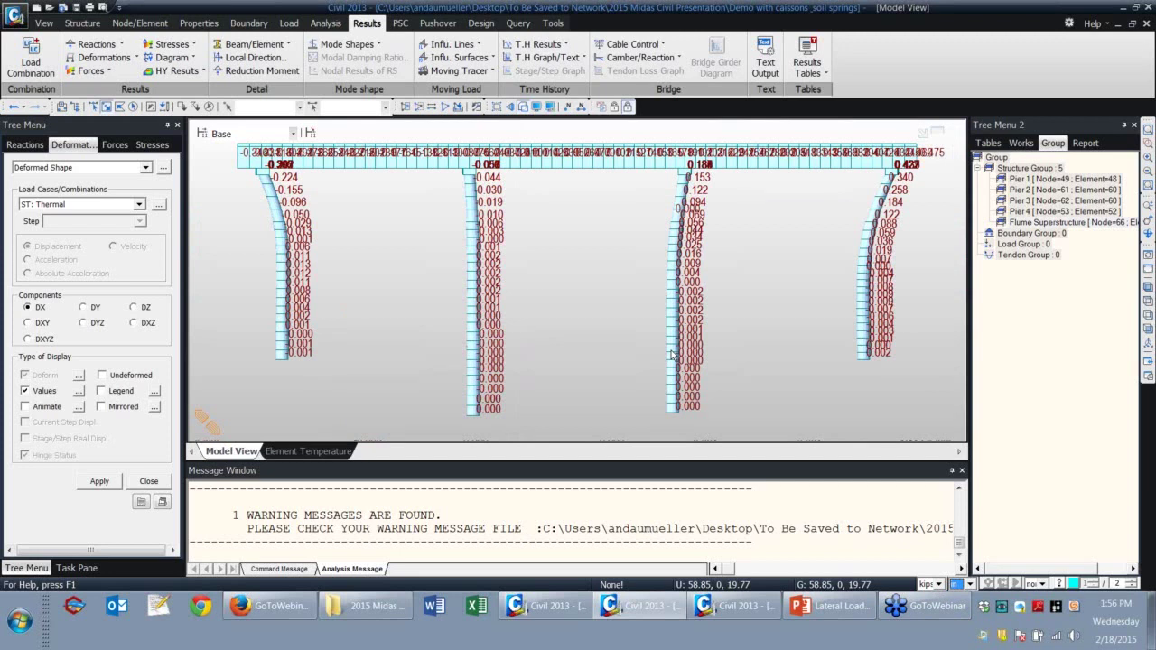
pyautogui.scroll(5, 672, 354)
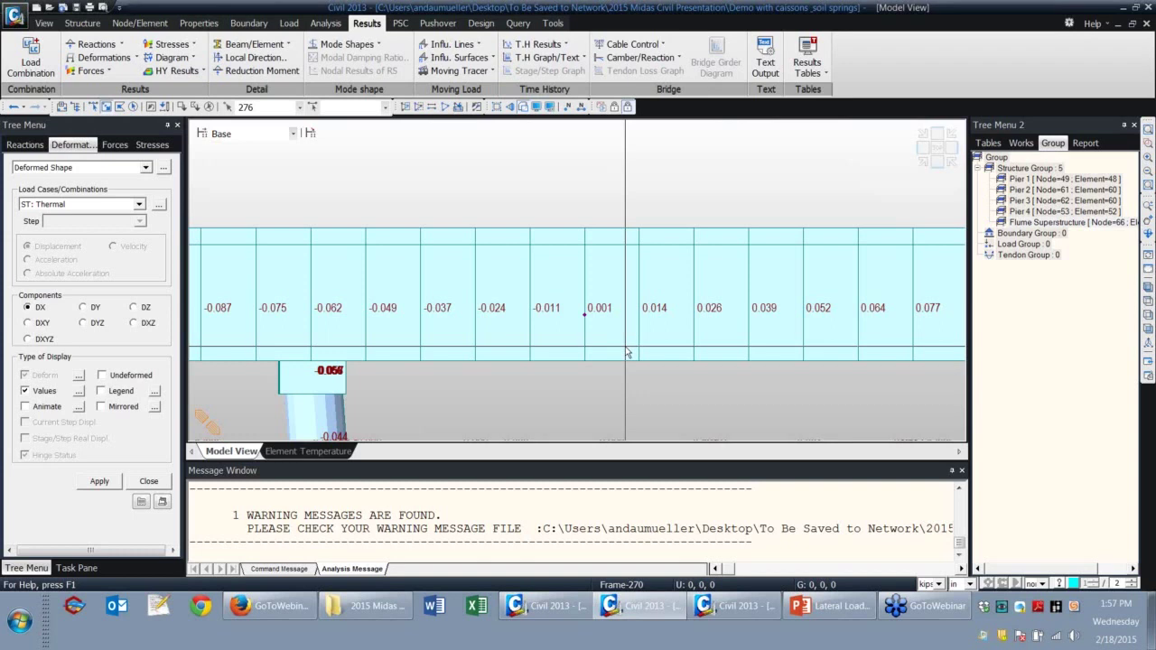
# Examine the thermal DX displacements at both ends of the flume and at its outer piers.
pyautogui.scroll(-5, 628, 352)
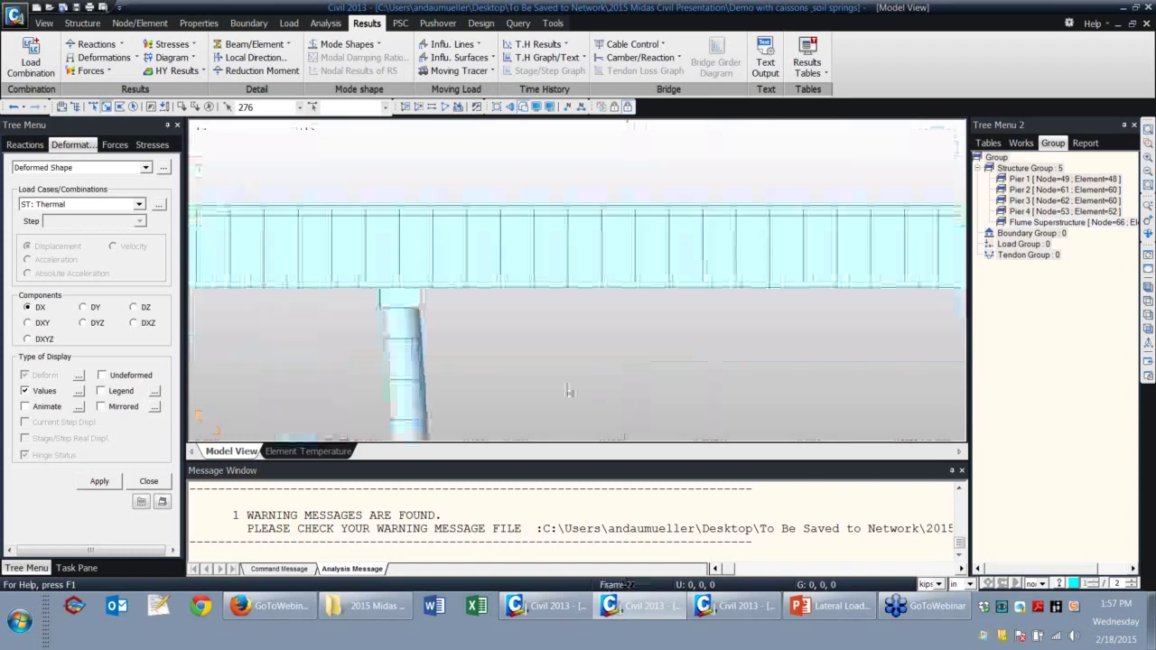
pyautogui.scroll(-2, 593, 279)
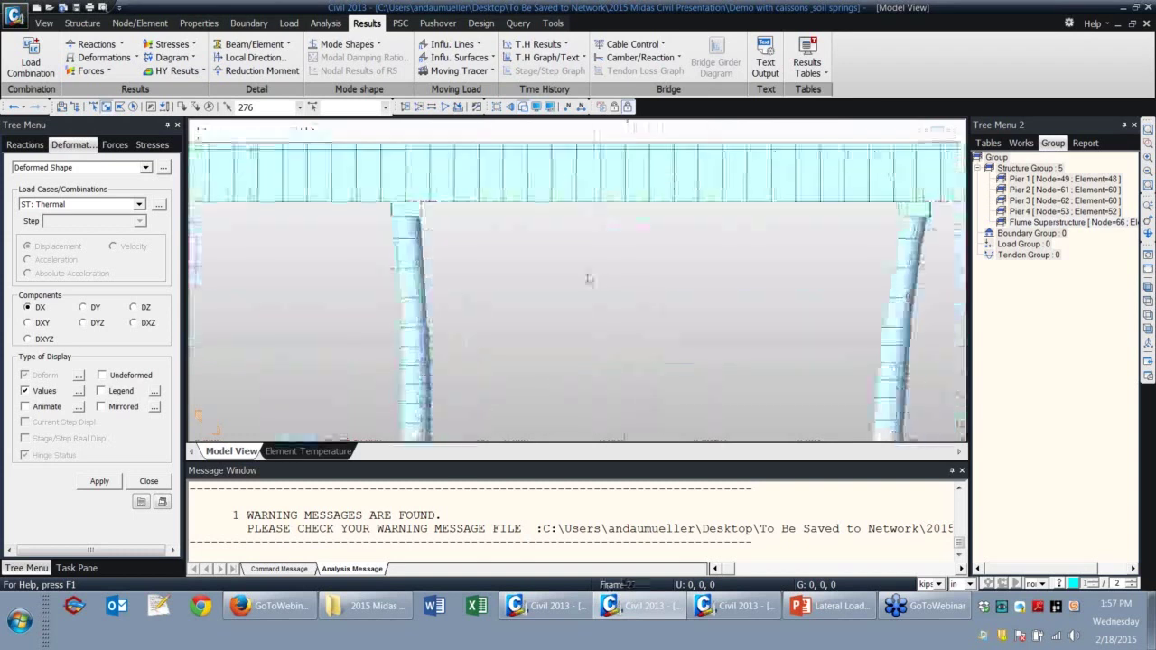
pyautogui.scroll(-1, 549, 312)
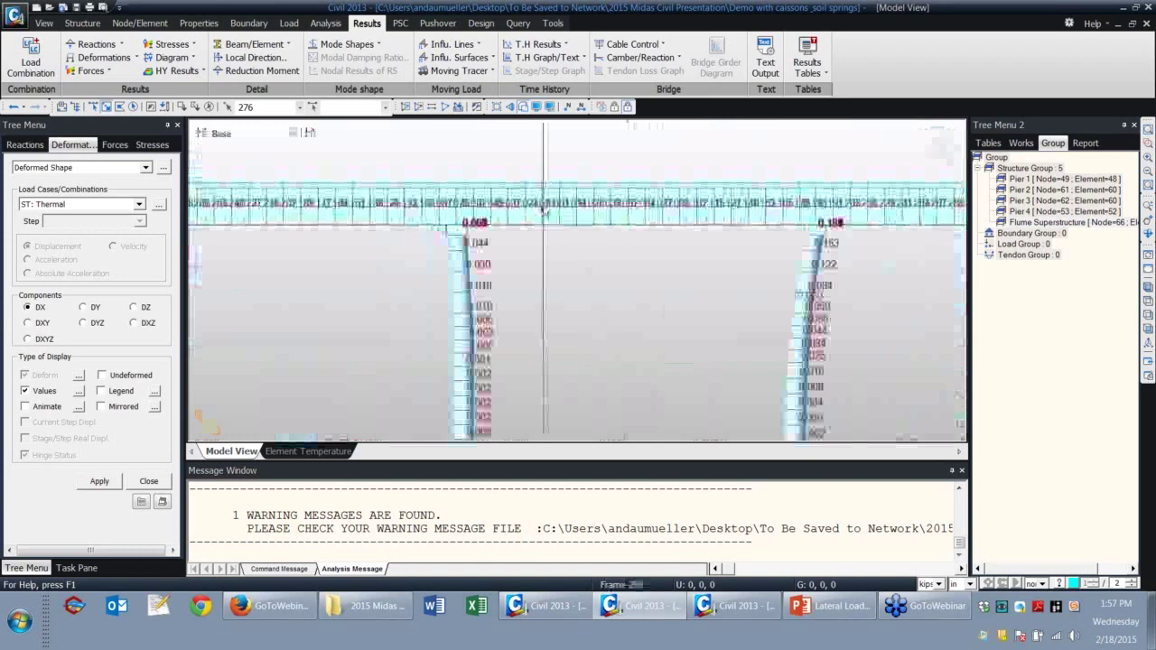
pyautogui.scroll(-2, 461, 222)
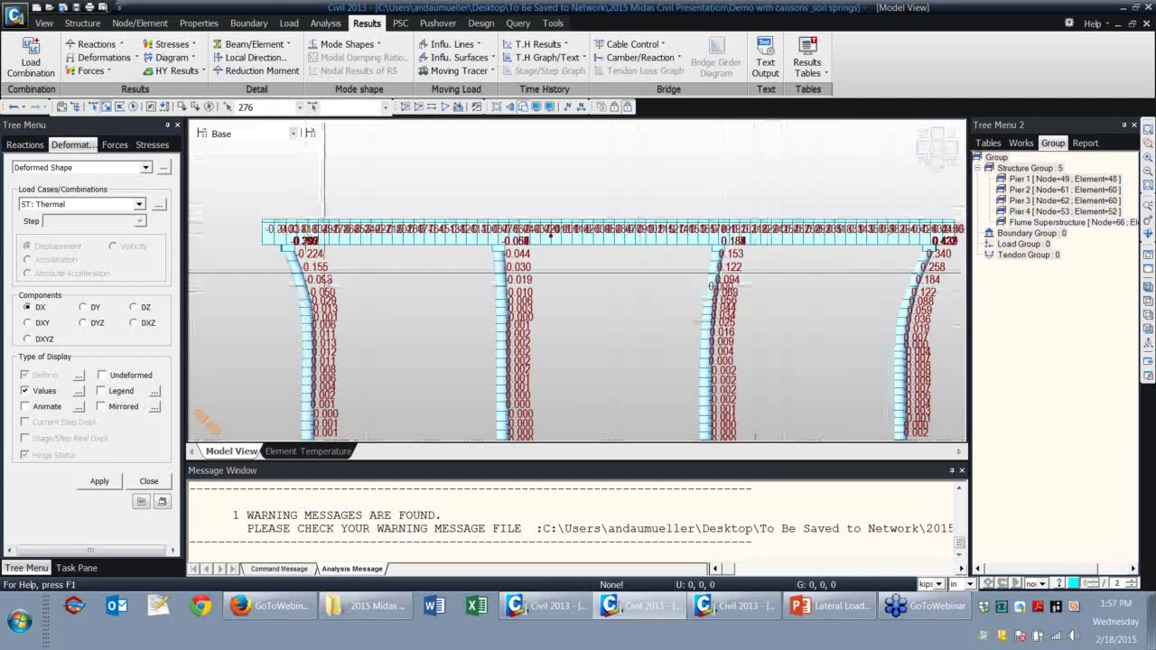
pyautogui.scroll(2, 439, 279)
pyautogui.scroll(4, 385, 270)
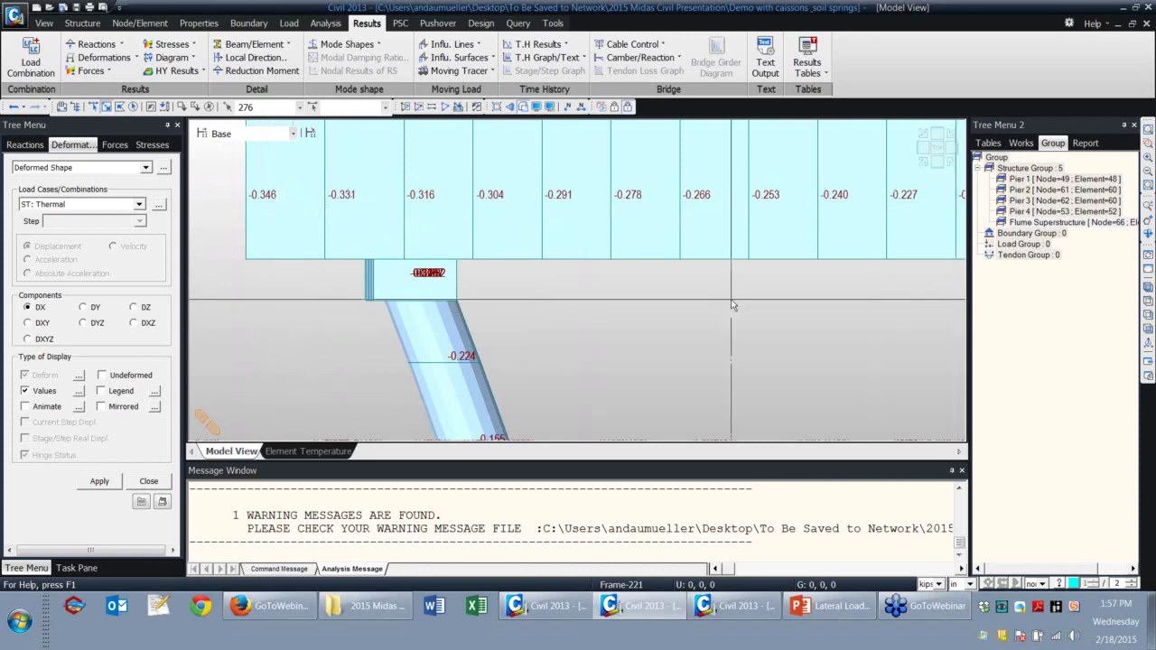
pyautogui.scroll(-5, 440, 283)
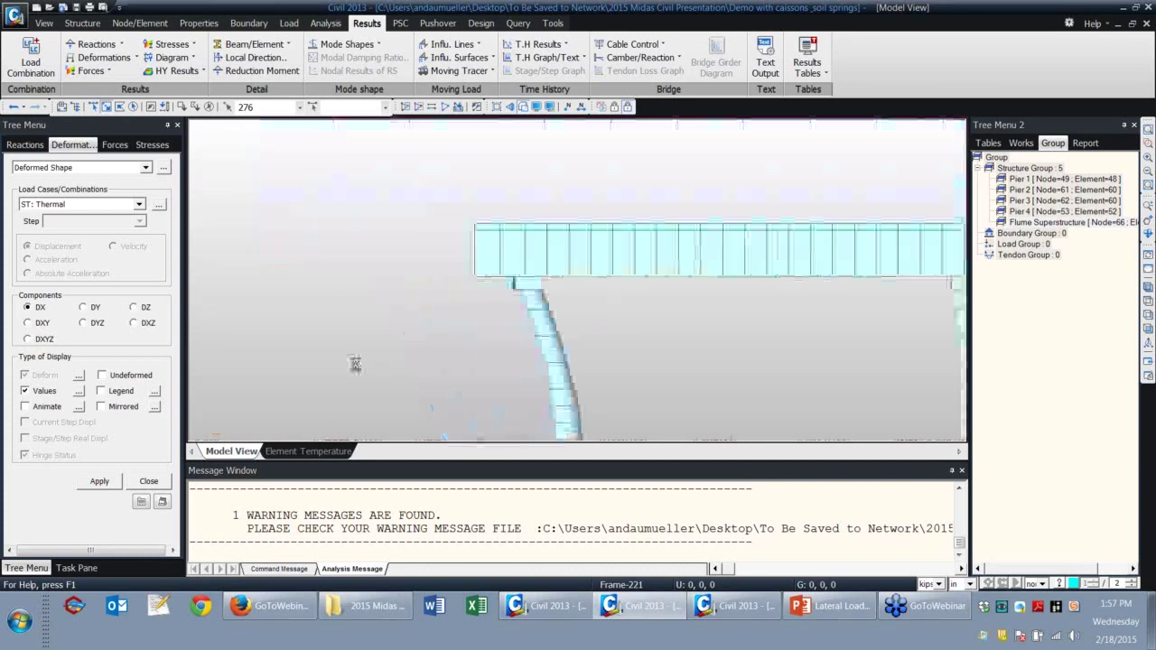
pyautogui.scroll(3, 884, 224)
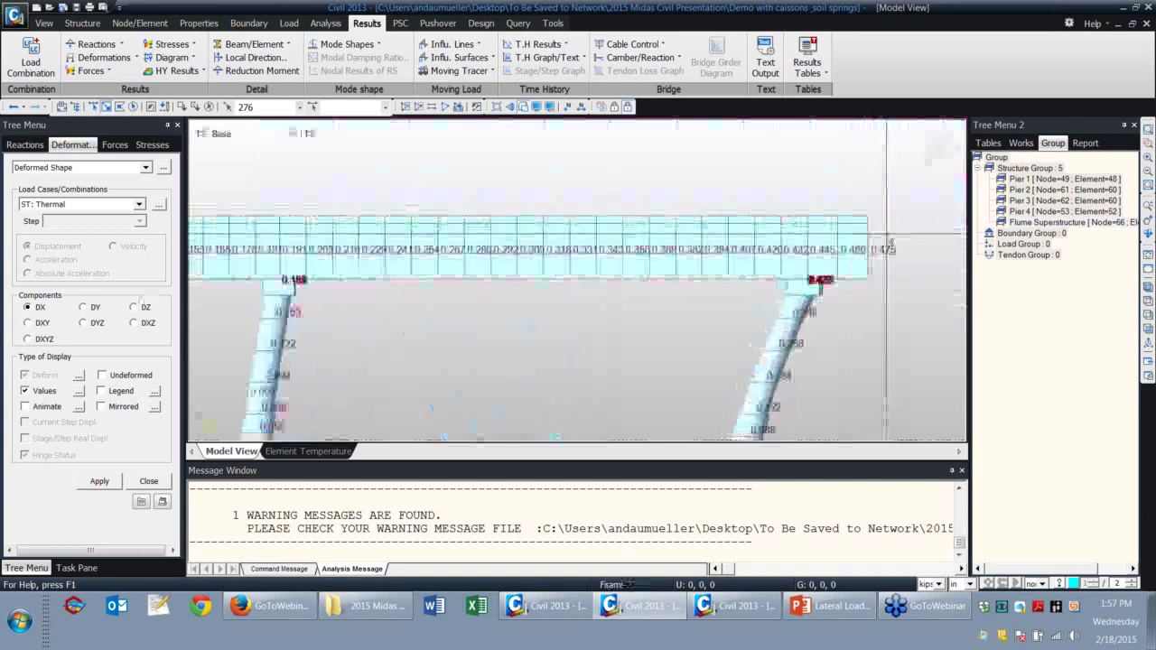
# Examine the thermal DX displacements at the pier tops and compare them along the flume from one end pier to the other.
pyautogui.moveTo(598, 388); pyautogui.dragTo(643, 259, button='middle')
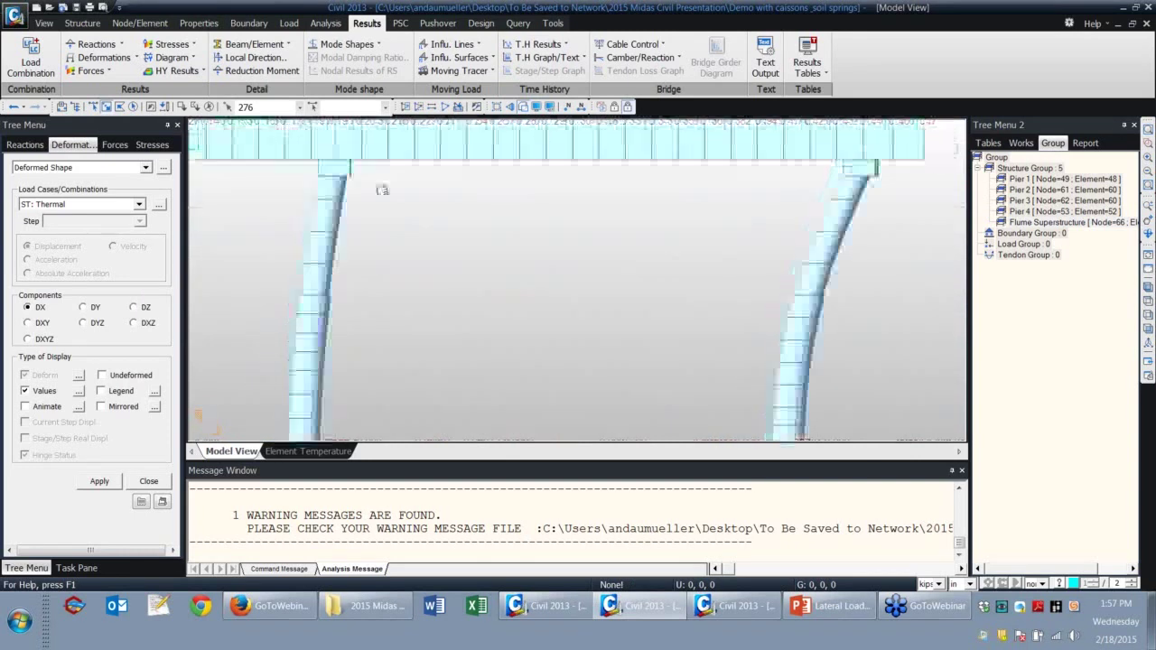
pyautogui.moveTo(334, 154); pyautogui.dragTo(408, 242, button='middle')
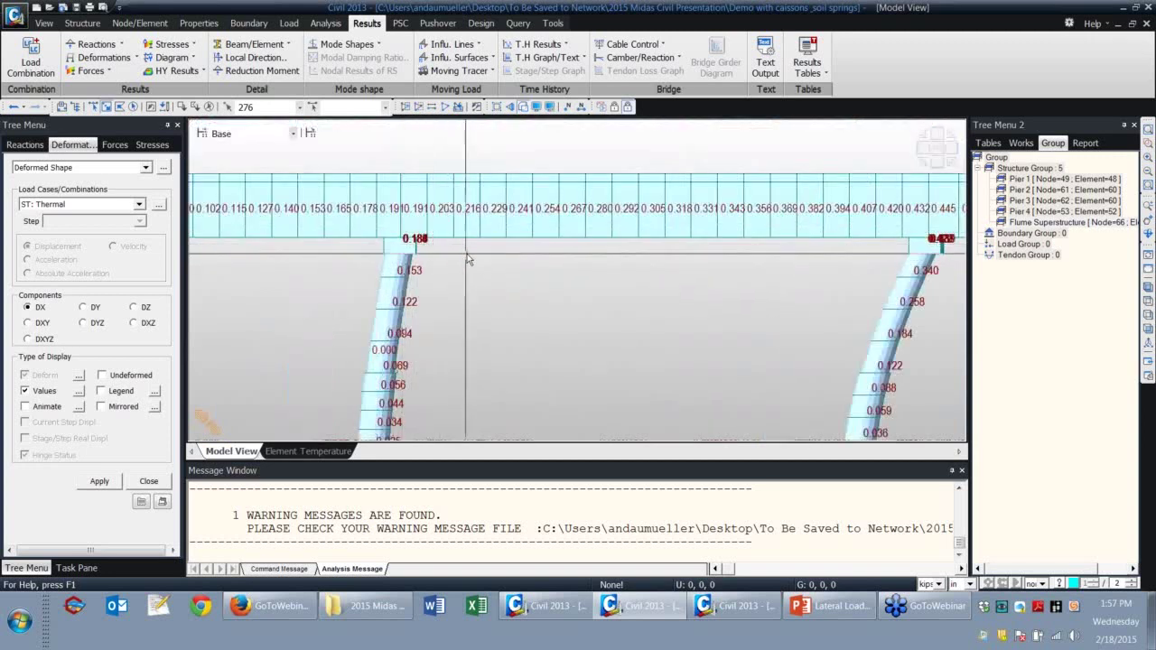
pyautogui.moveTo(524, 260); pyautogui.dragTo(725, 293, button='middle')
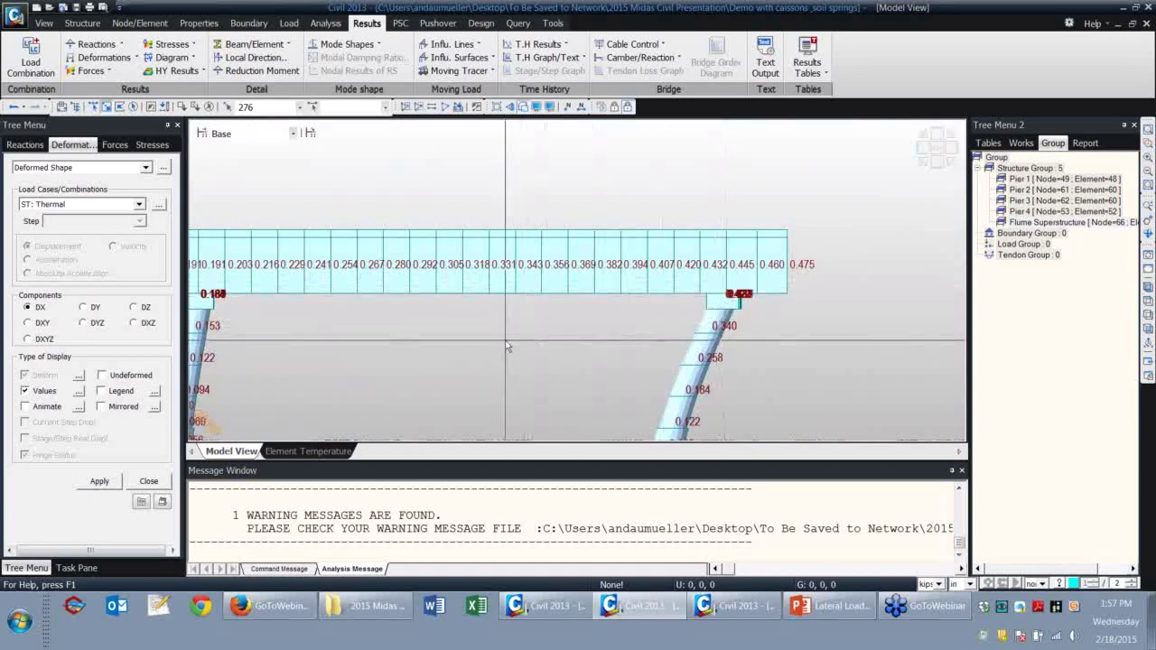
pyautogui.moveTo(444, 340); pyautogui.dragTo(442, 340, button='middle')
pyautogui.scroll(3, 441, 340)
pyautogui.scroll(-5, 394, 330)
pyautogui.moveTo(382, 340); pyautogui.dragTo(470, 304, button='middle')
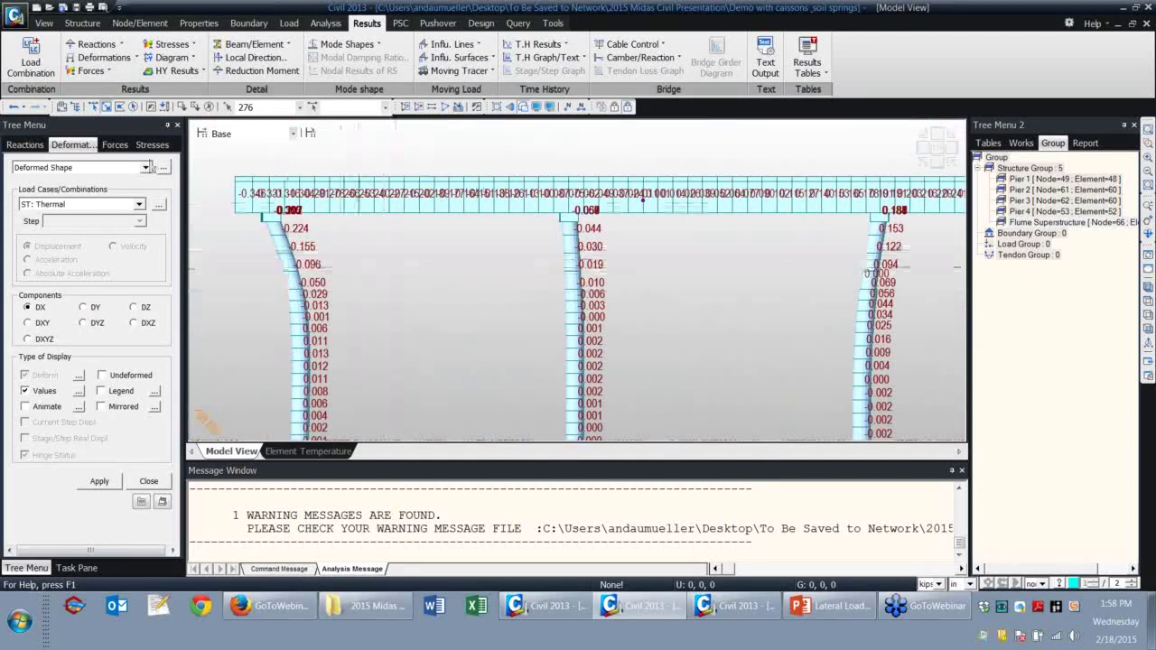
# Plot the My beam diagram for the Wind Load case on Pier 2 alone, with the value labels switched off.
pyautogui.click(108, 71)
pyautogui.click(104, 105)
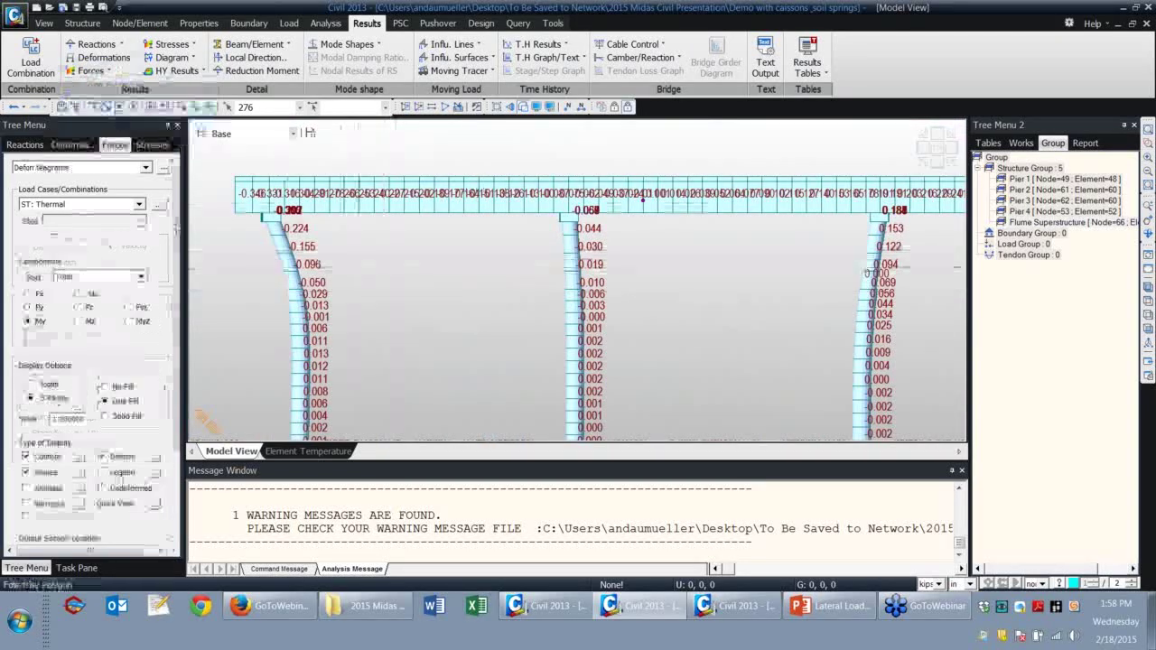
pyautogui.click(138, 204)
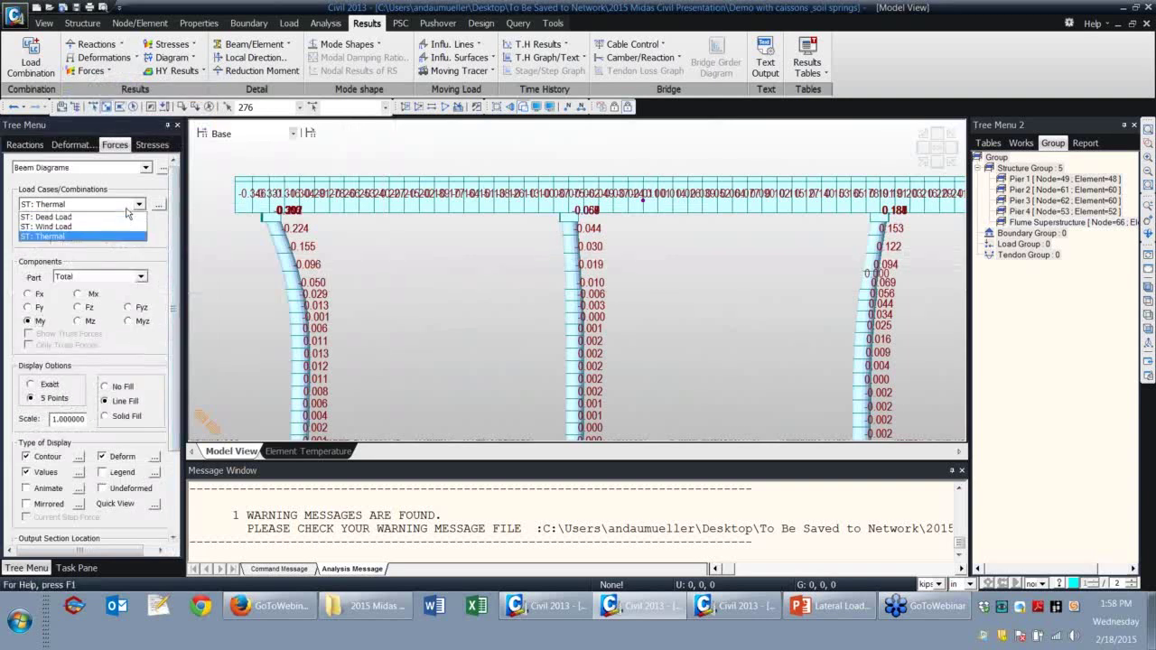
pyautogui.click(115, 229)
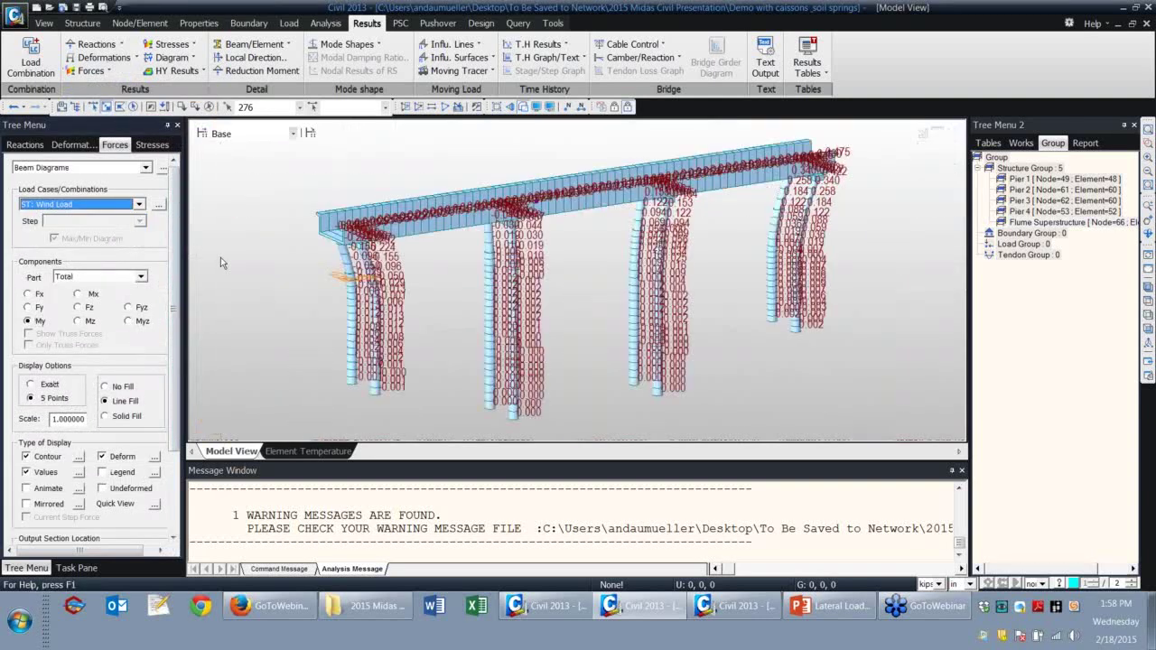
pyautogui.rightClick(1035, 194)
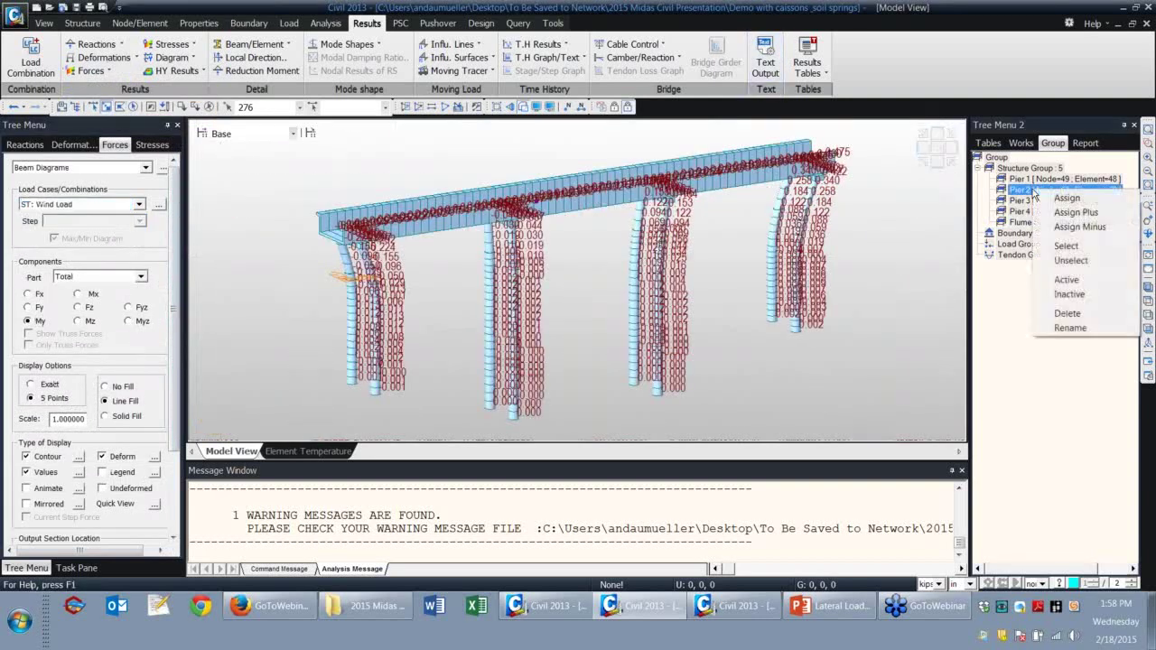
pyautogui.click(1066, 280)
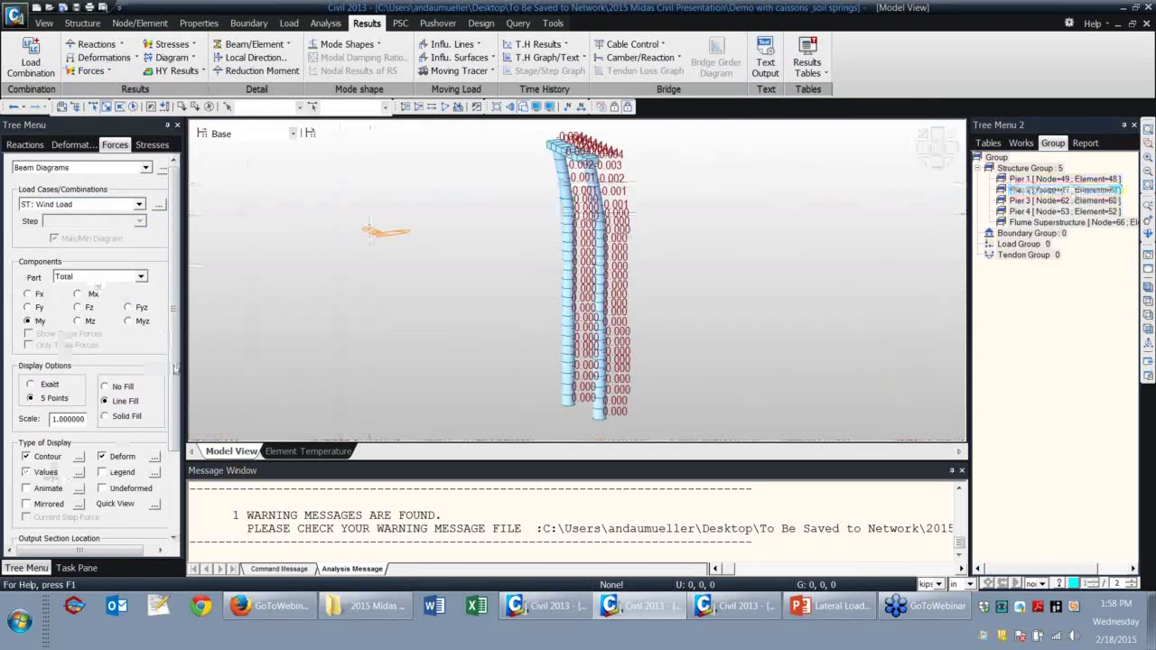
pyautogui.scroll(-3, 175, 368)
pyautogui.click(26, 363)
pyautogui.click(99, 492)
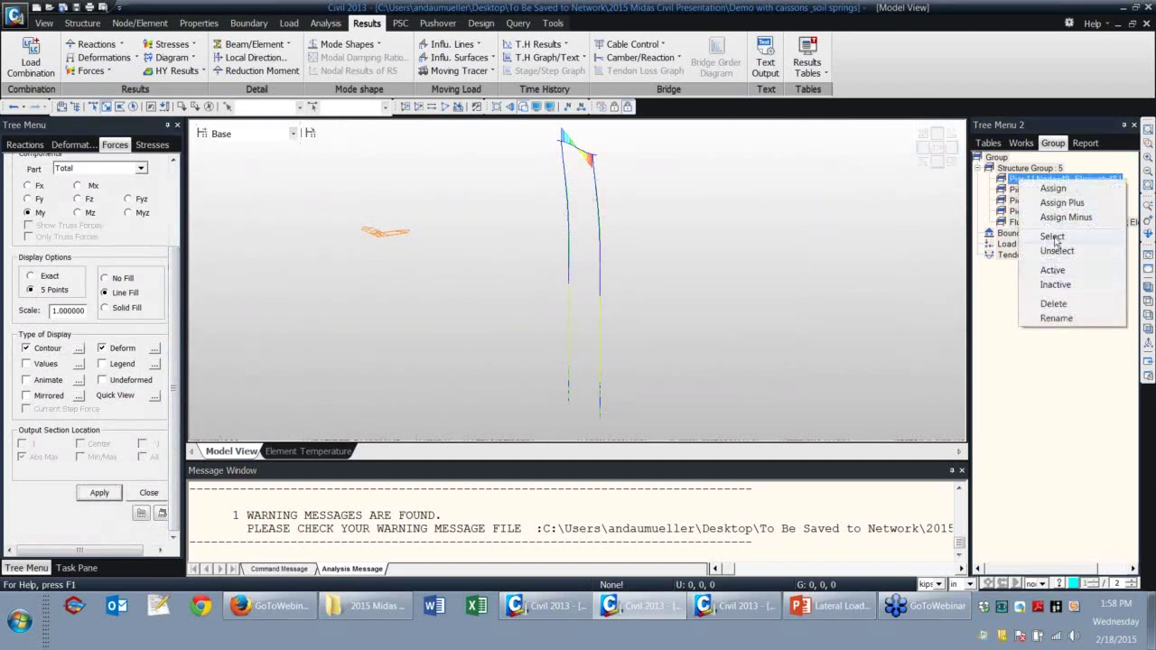
# Isolate Pier 1 and review its My diagrams for Wind Load and Thermal, showing node numbers to locate the peak moments.
pyautogui.click(1054, 238)
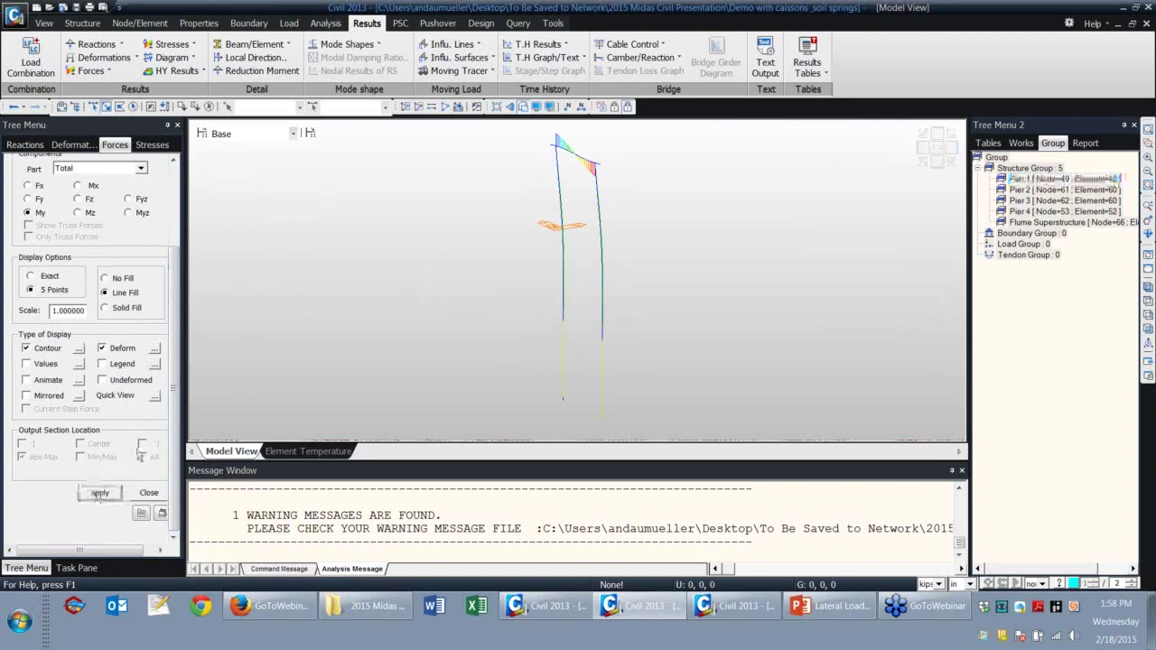
pyautogui.scroll(3, 178, 420)
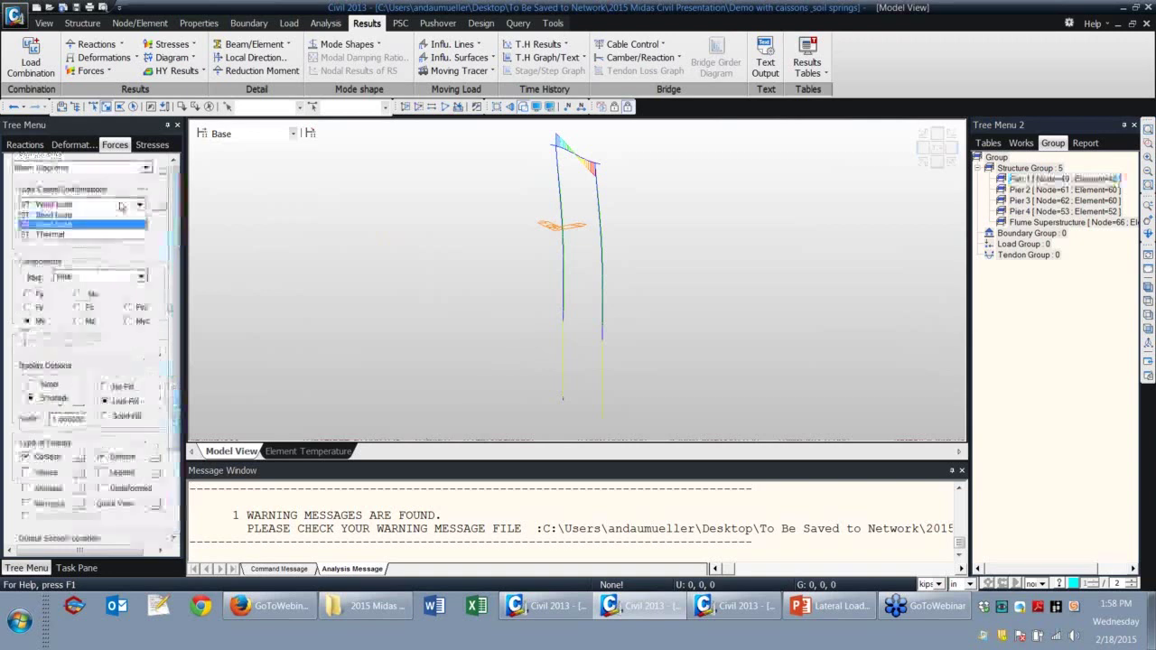
pyautogui.scroll(-3, 171, 335)
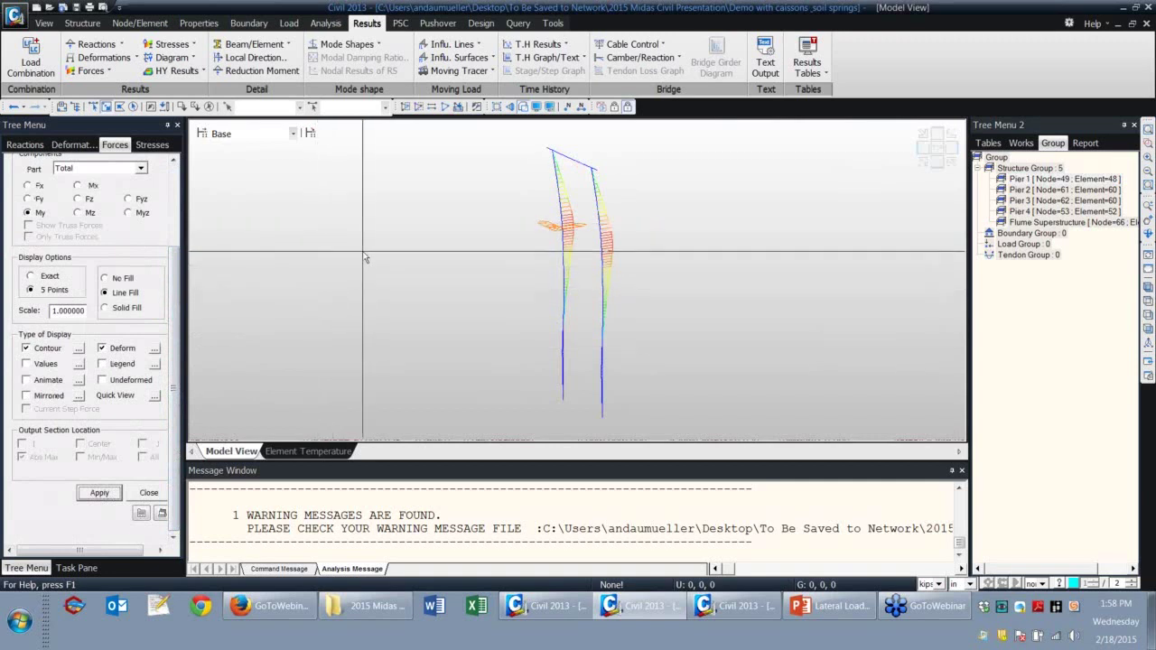
pyautogui.moveTo(638, 196)
pyautogui.keyDown('ctrl'); pyautogui.mouseDown(button='middle')
pyautogui.moveTo(463, 242)
pyautogui.moveTo(852, 236)
pyautogui.mouseUp(button='middle'); pyautogui.keyUp('ctrl')
pyautogui.scroll(3, 718, 248)
pyautogui.moveTo(334, 262)
pyautogui.keyDown('ctrl'); pyautogui.mouseDown(button='middle')
pyautogui.moveTo(459, 266)
pyautogui.moveTo(425, 160)
pyautogui.moveTo(431, 137)
pyautogui.moveTo(435, 383)
pyautogui.moveTo(434, 279)
pyautogui.moveTo(398, 185)
pyautogui.mouseUp(button='middle'); pyautogui.keyUp('ctrl')
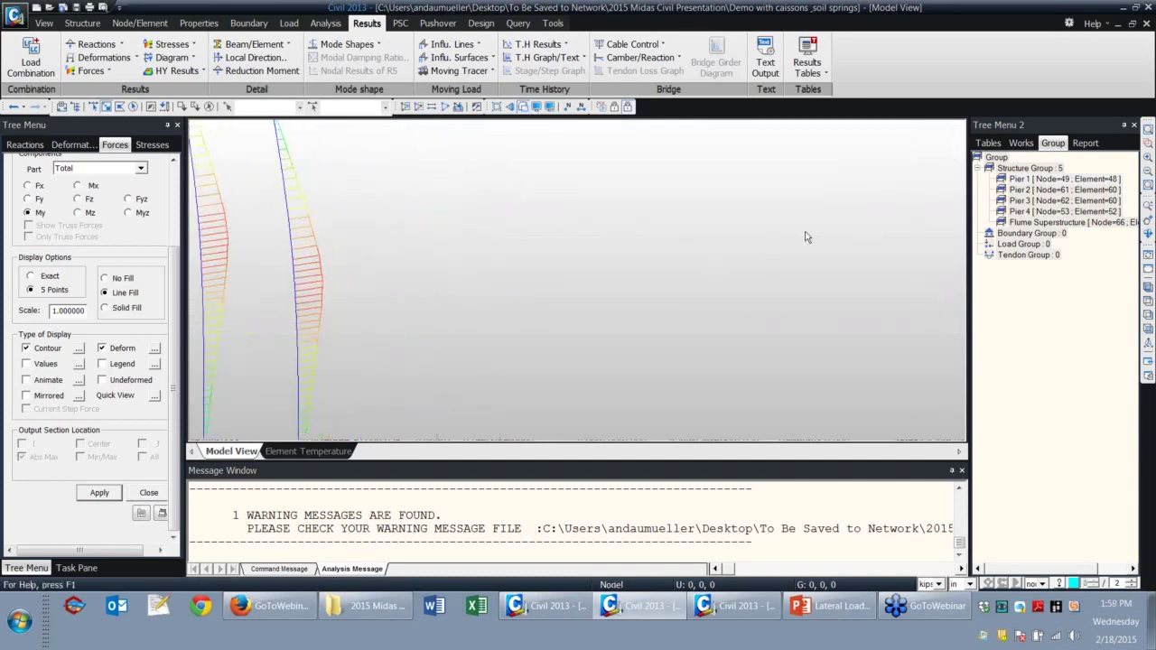
pyautogui.click(568, 106)
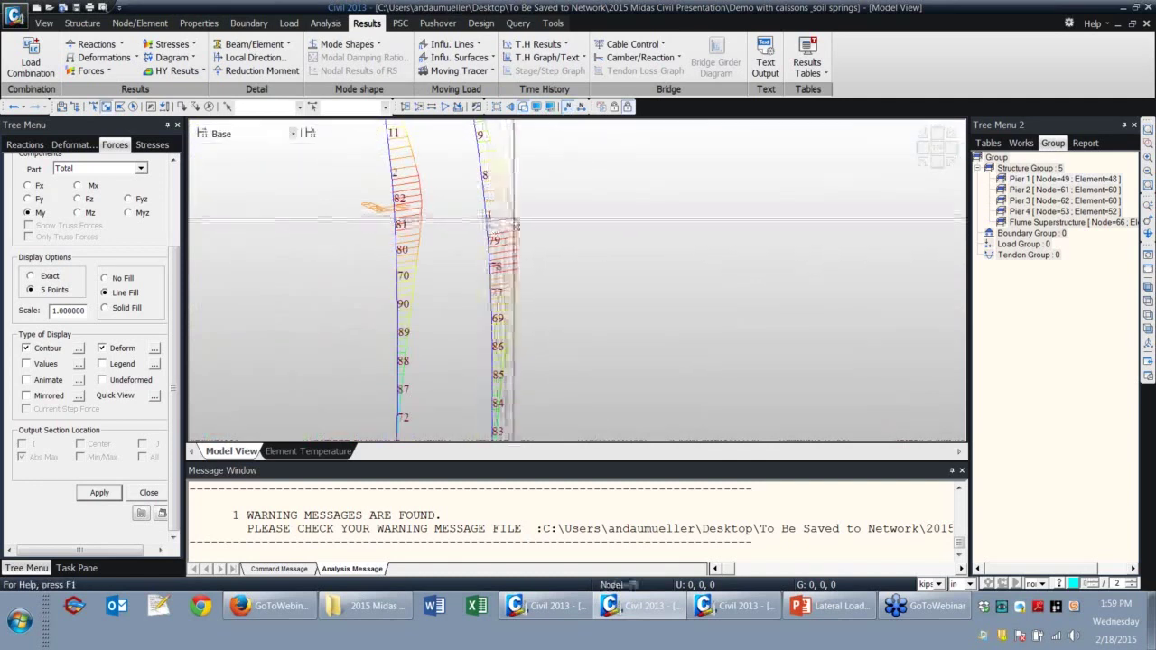
pyautogui.keyDown('ctrl'); pyautogui.moveTo(495, 413); pyautogui.dragTo(379, 303, button='middle'); pyautogui.keyUp('ctrl')
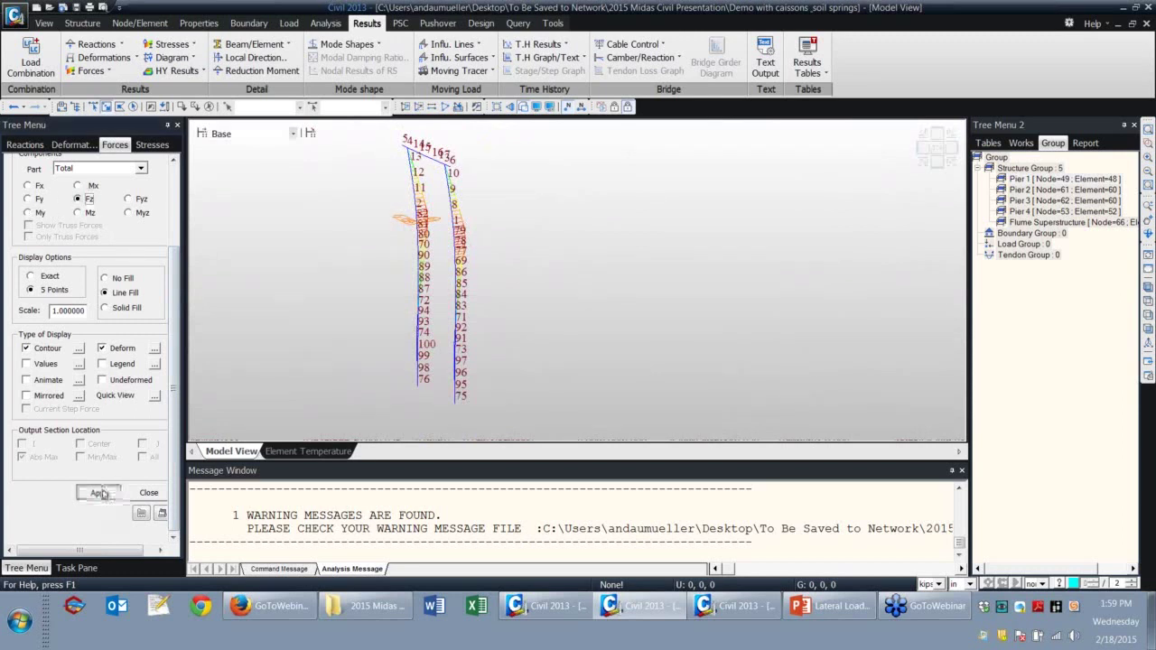
# Review the Fz beam diagrams of Pier 1 and Pier 2 with the node numbers hidden.
pyautogui.keyDown('ctrl'); pyautogui.moveTo(379, 307); pyautogui.dragTo(480, 260, button='middle'); pyautogui.keyUp('ctrl')
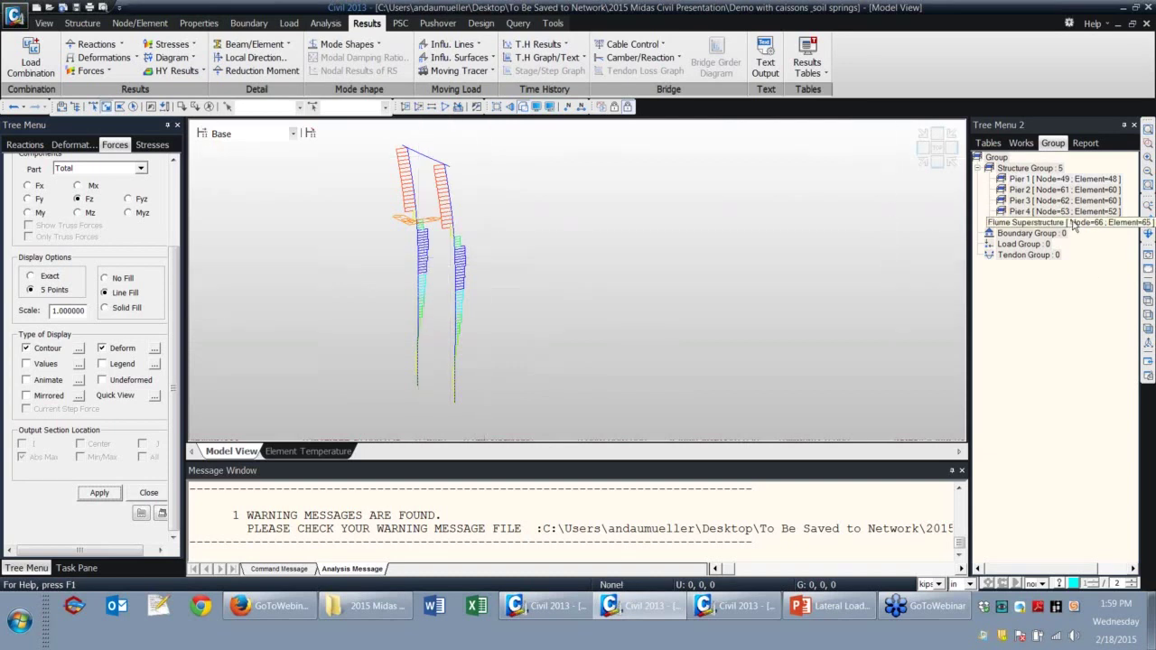
pyautogui.rightClick(1026, 193)
pyautogui.click(1055, 271)
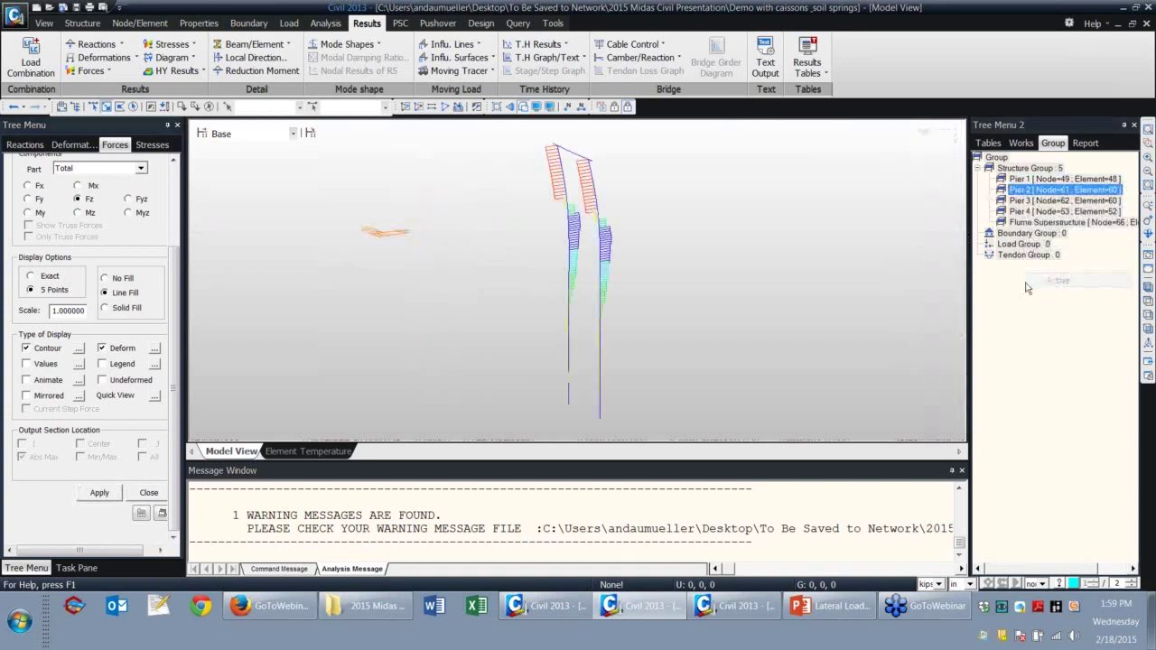
# Renumber the nodes and elements of Pier 2's right leg from 1, sorted by +Z, +Y, +X, accepting deletion of the analysis results.
pyautogui.click(615, 113)
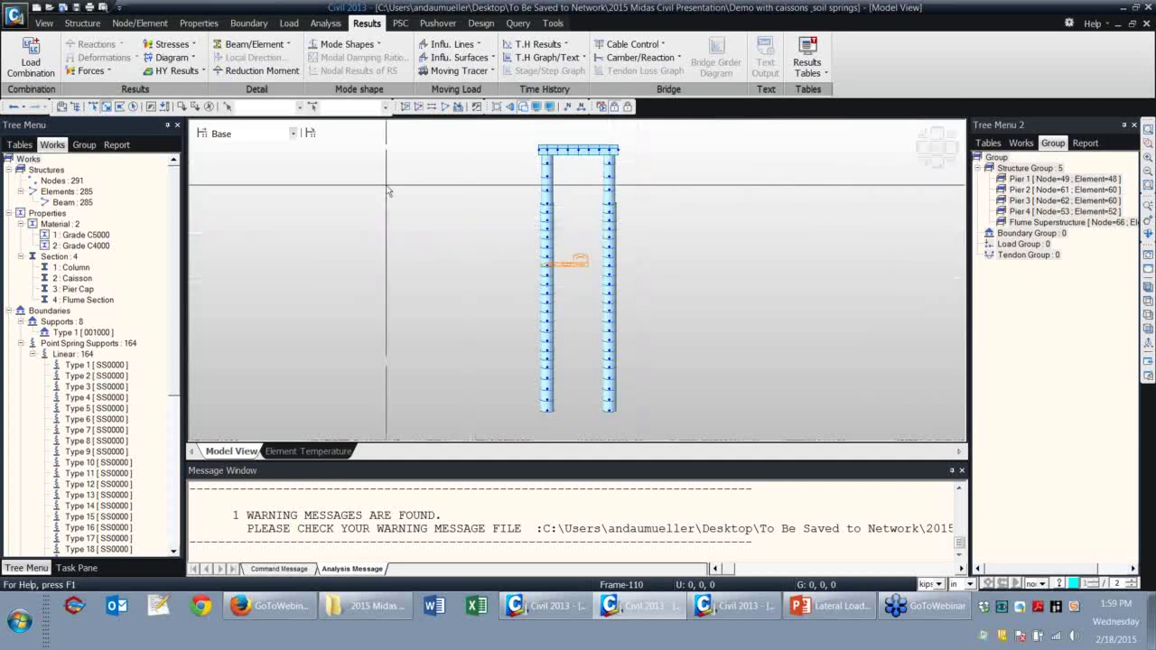
pyautogui.click(137, 23)
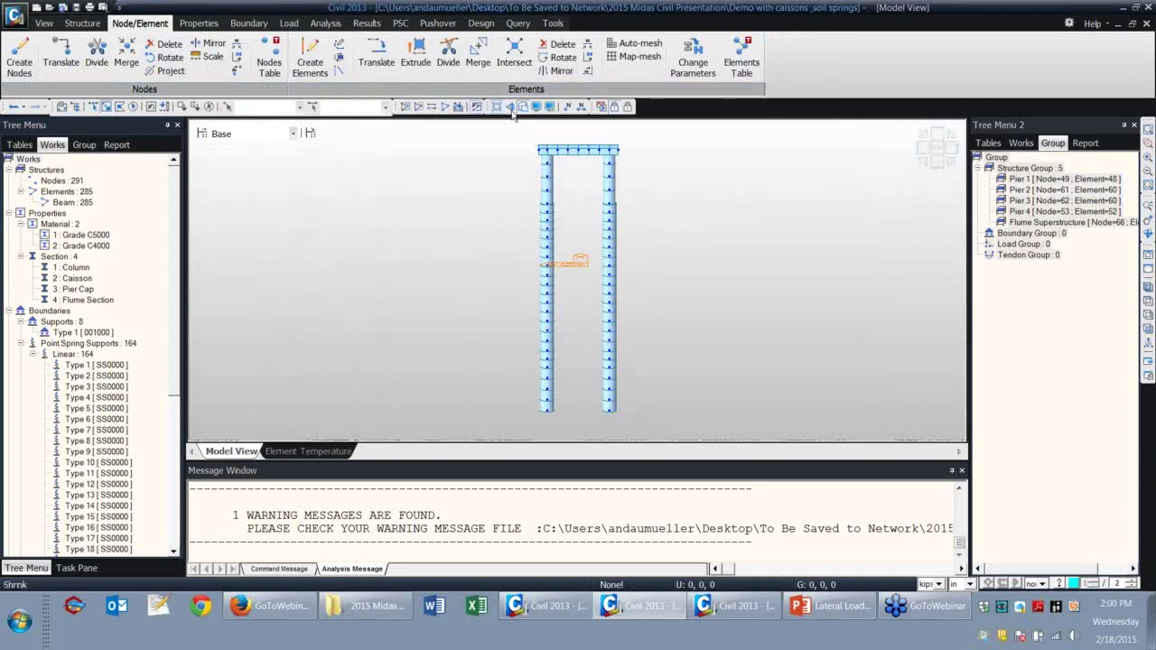
pyautogui.click(587, 58)
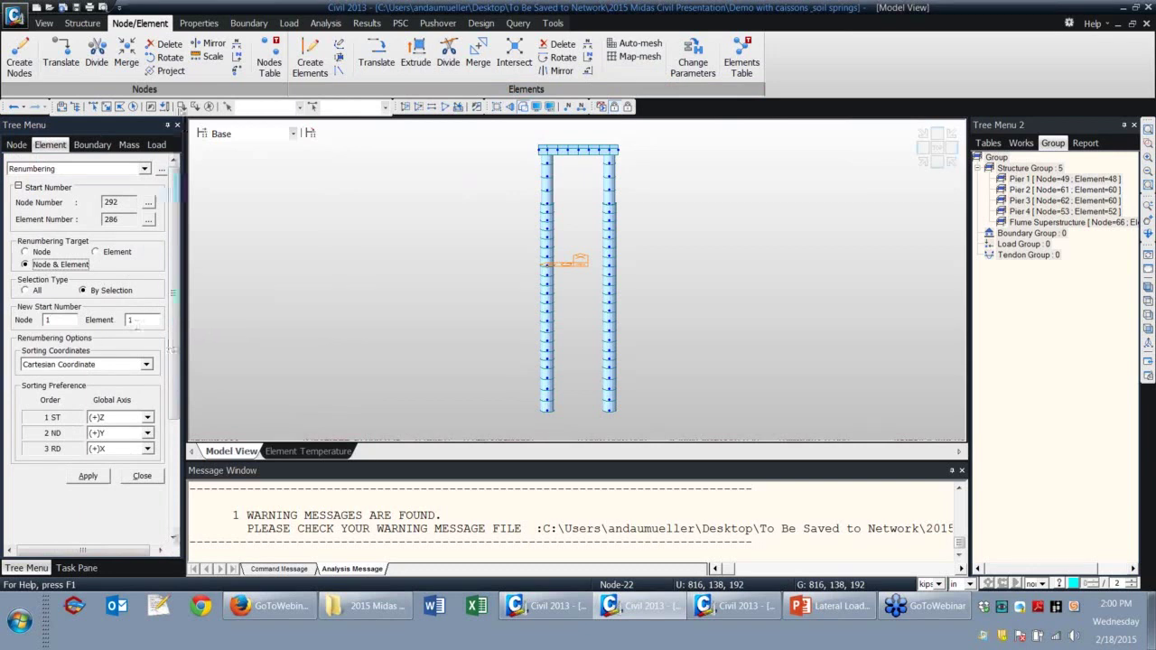
pyautogui.click(106, 107)
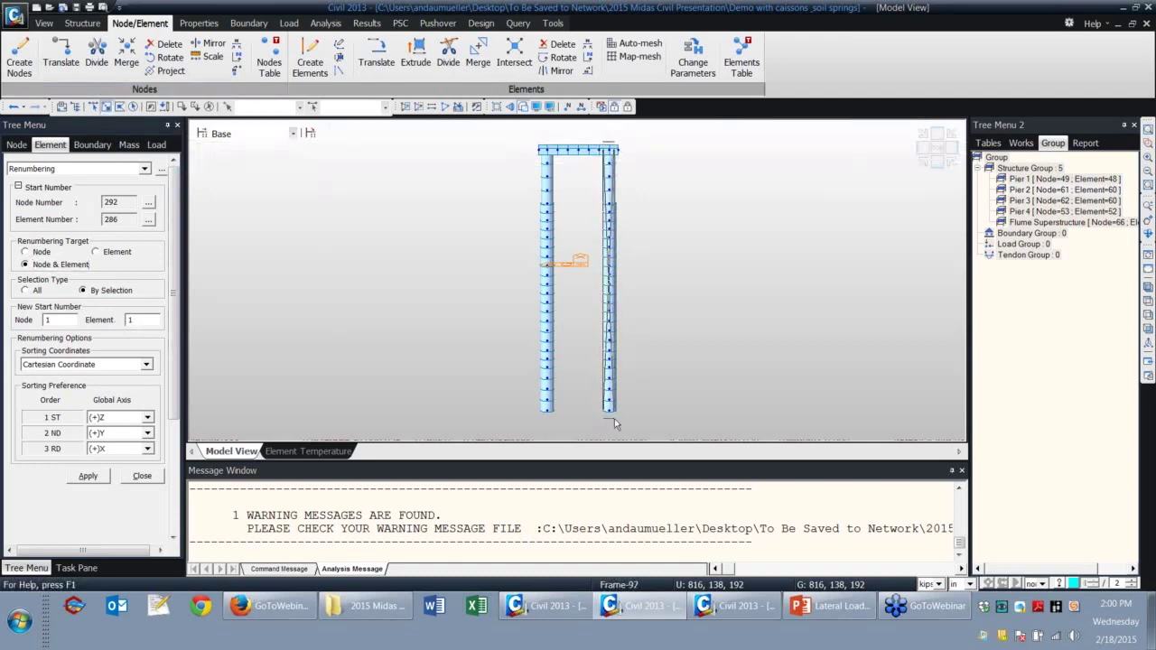
pyautogui.moveTo(614, 418); pyautogui.dragTo(611, 190)
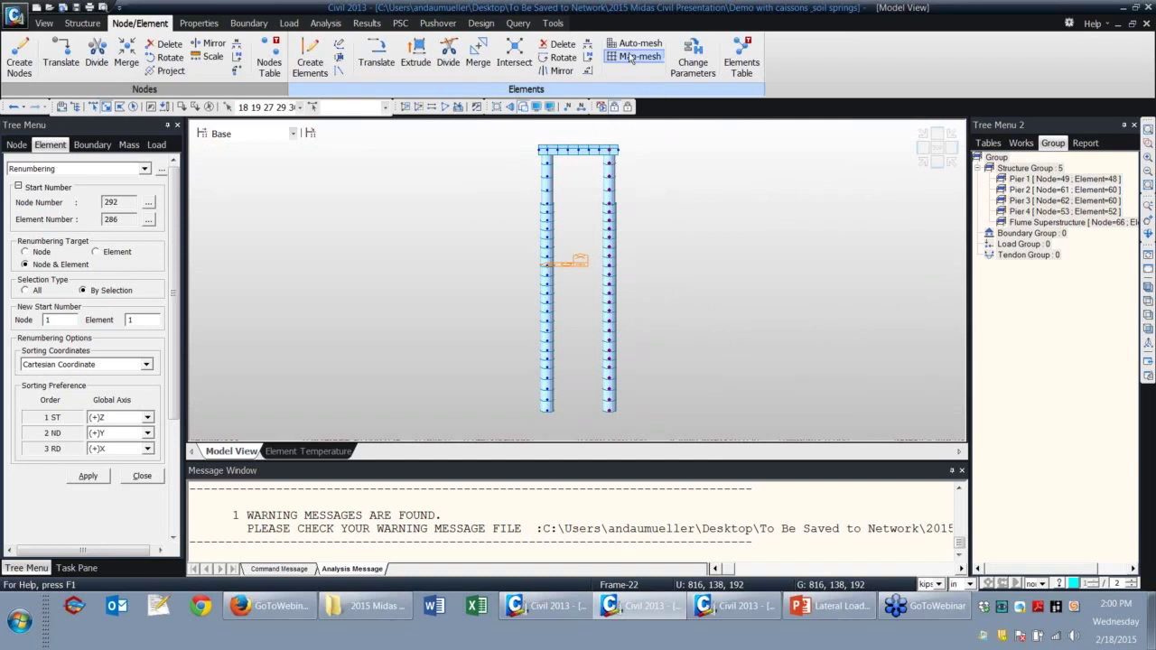
pyautogui.click(88, 477)
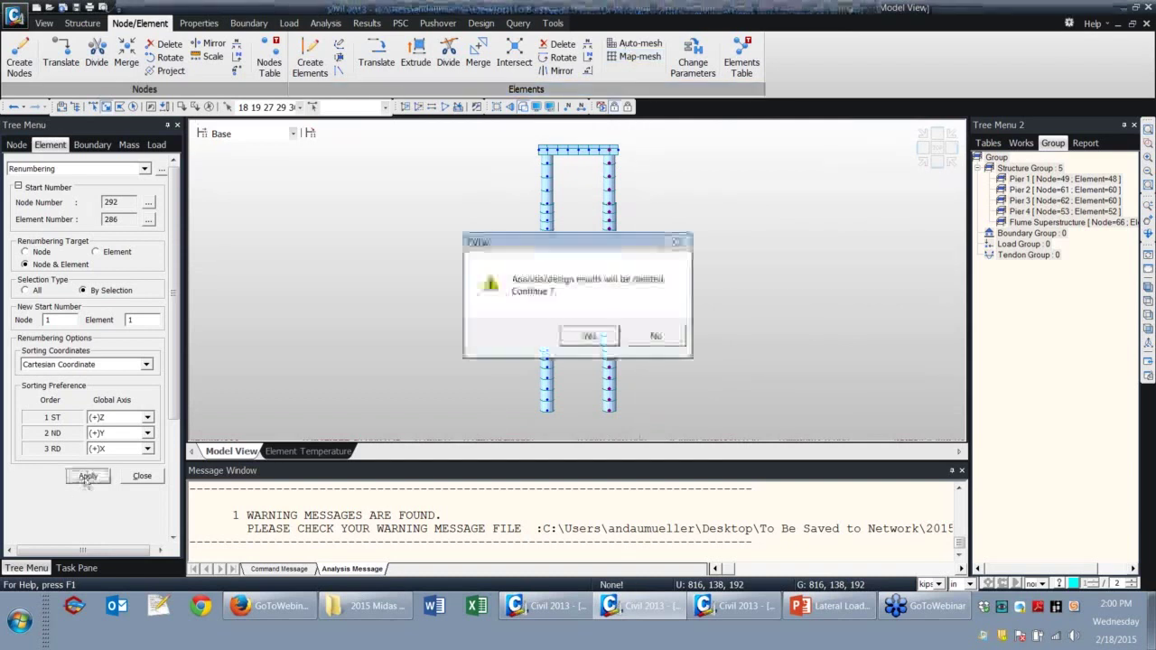
pyautogui.click(589, 335)
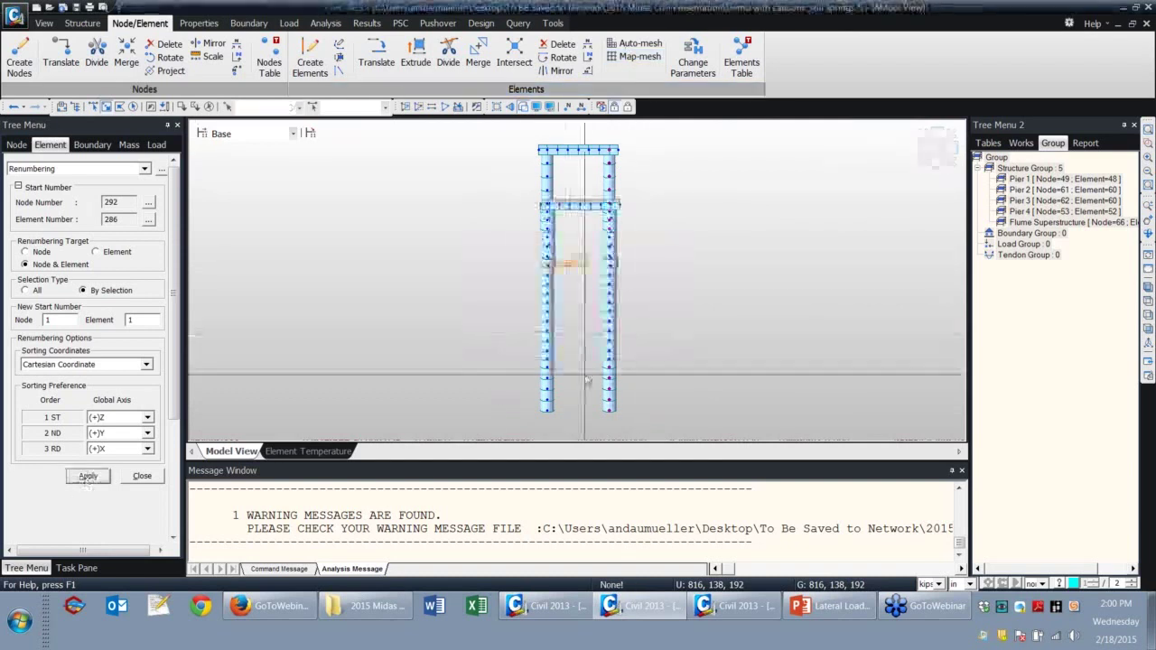
# Isolate Pier 2 again and renumber its left leg with node and element start numbers of 51, displaying the node numbers.
pyautogui.rightClick(1038, 190)
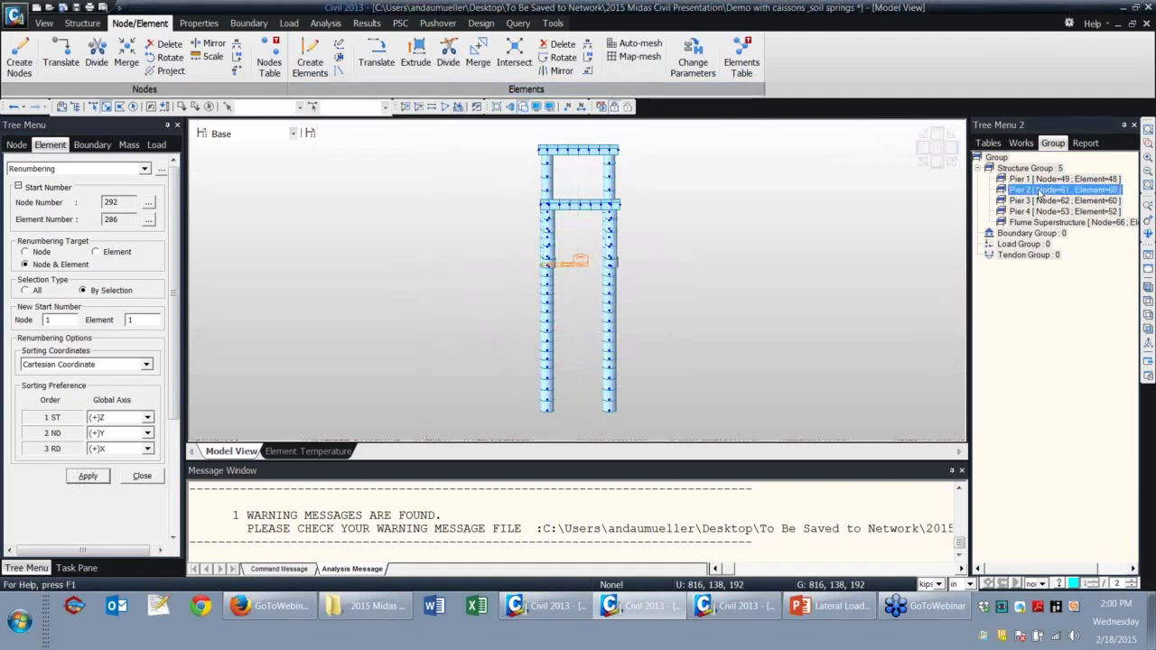
pyautogui.click(1080, 281)
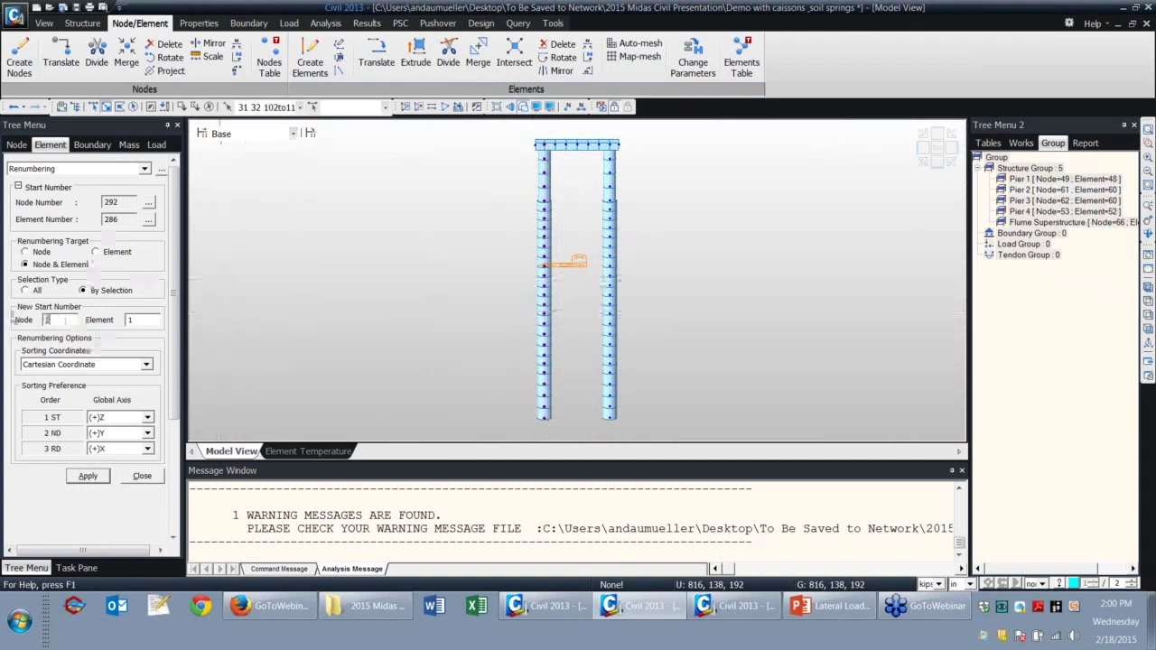
pyautogui.click(567, 107)
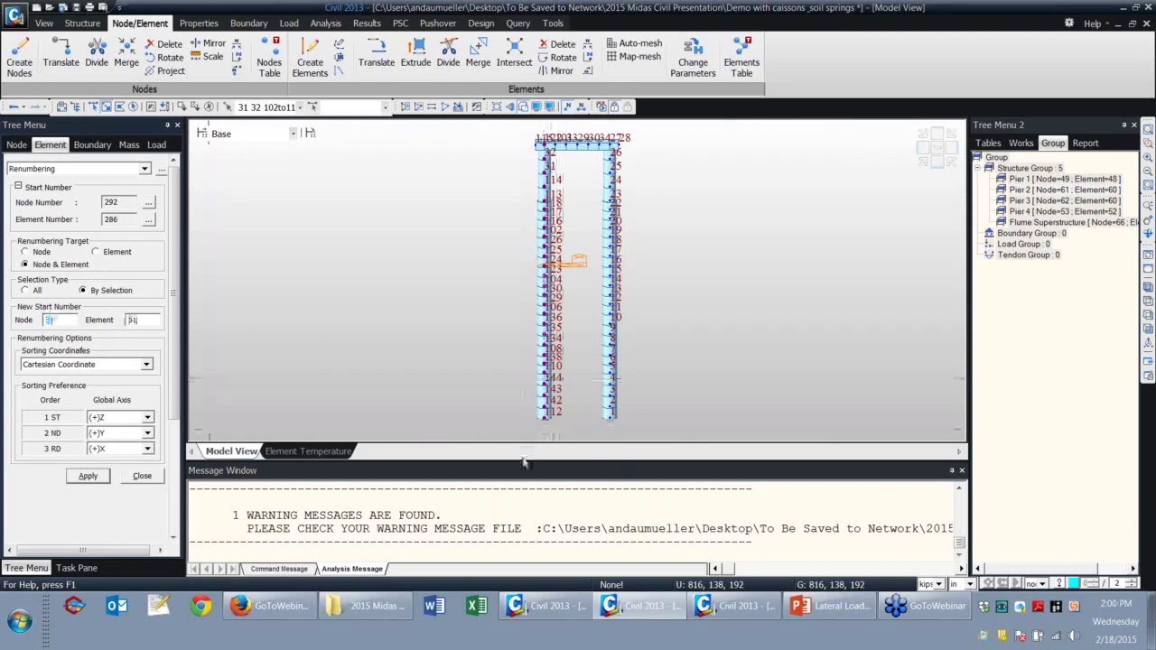
pyautogui.click(89, 478)
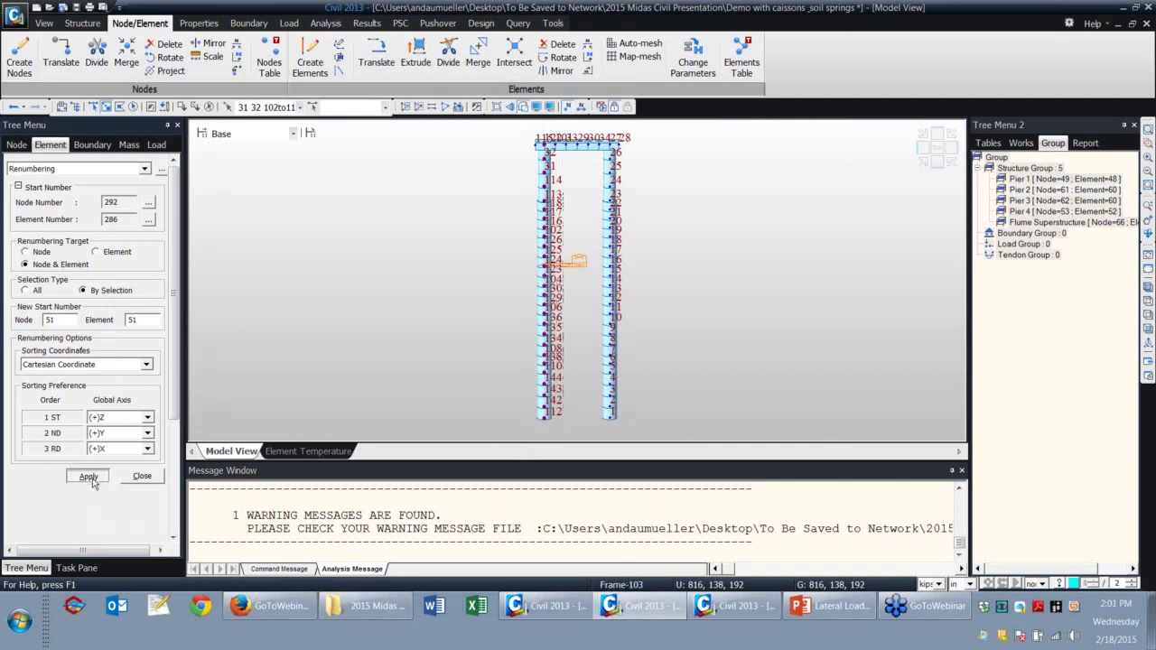
pyautogui.click(90, 479)
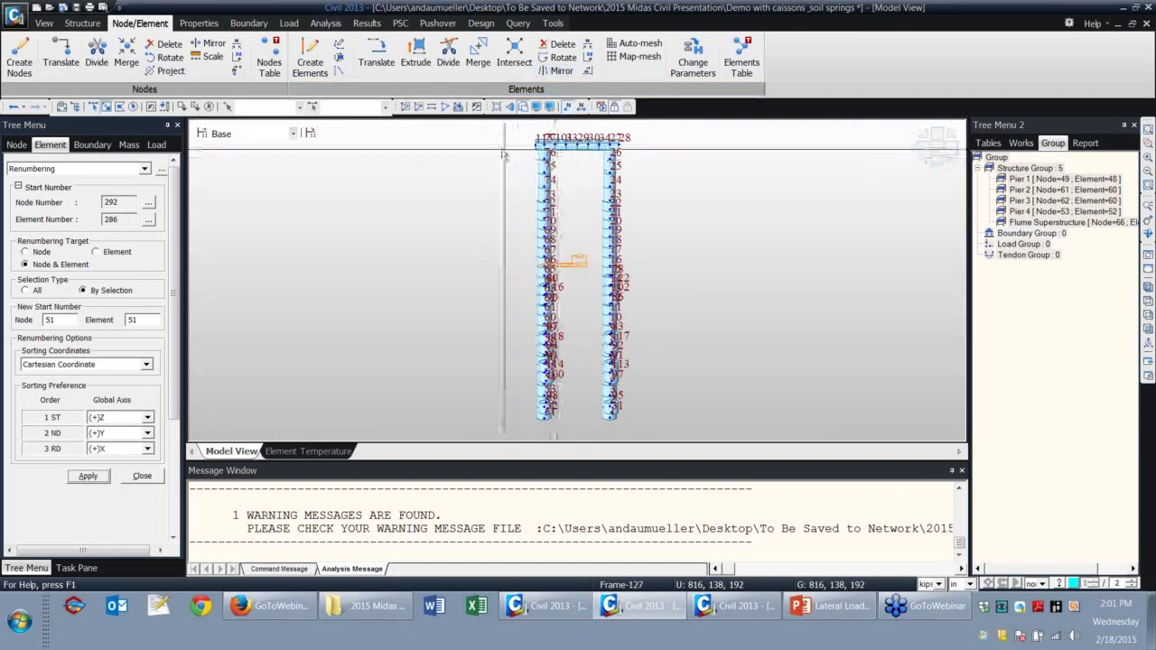
# Isolate Pier 2 again and renumber the nodes and elements of its pier cap with start numbers of 81.
pyautogui.rightClick(1047, 191)
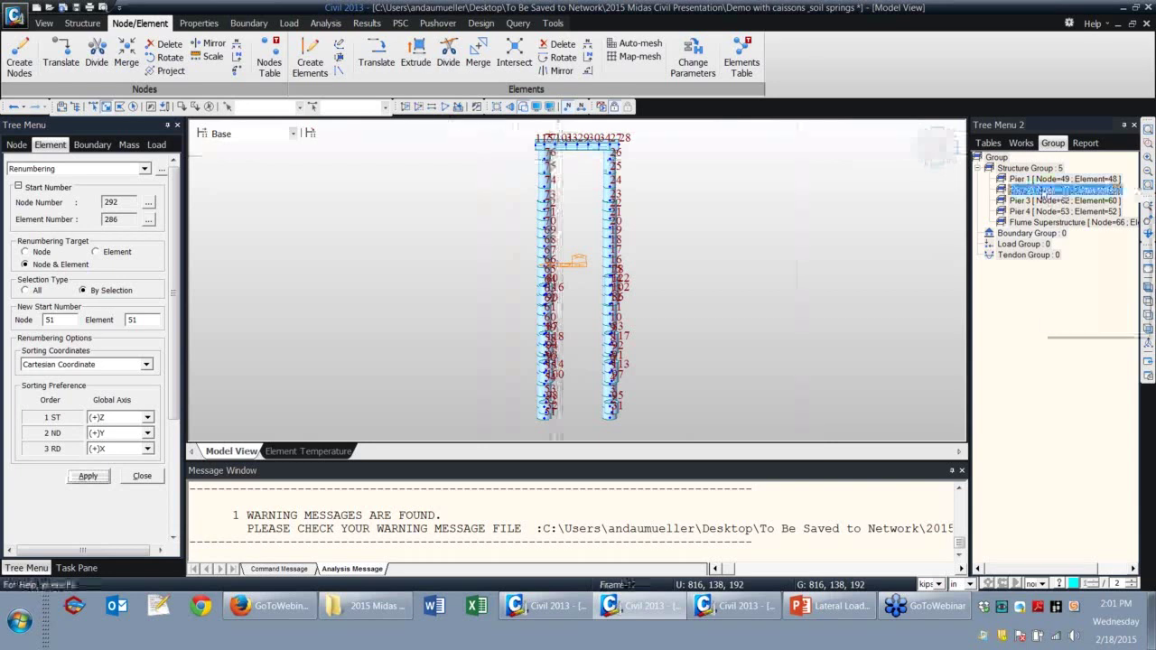
pyautogui.click(1075, 246)
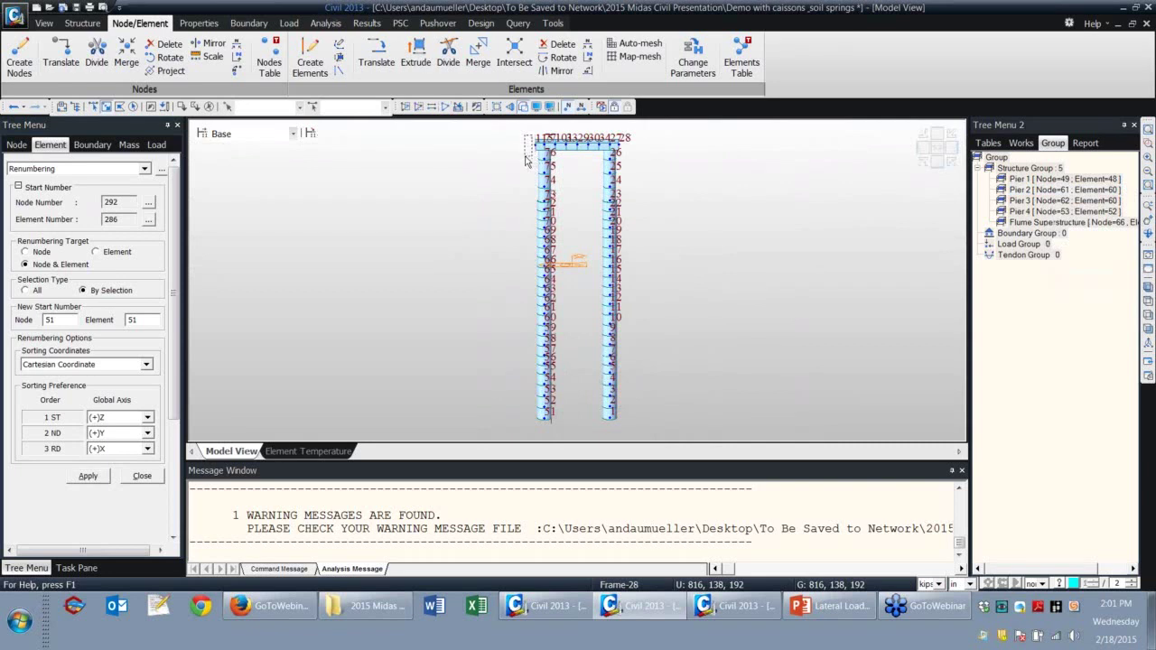
pyautogui.scroll(3, 757, 334)
pyautogui.scroll(3, 658, 227)
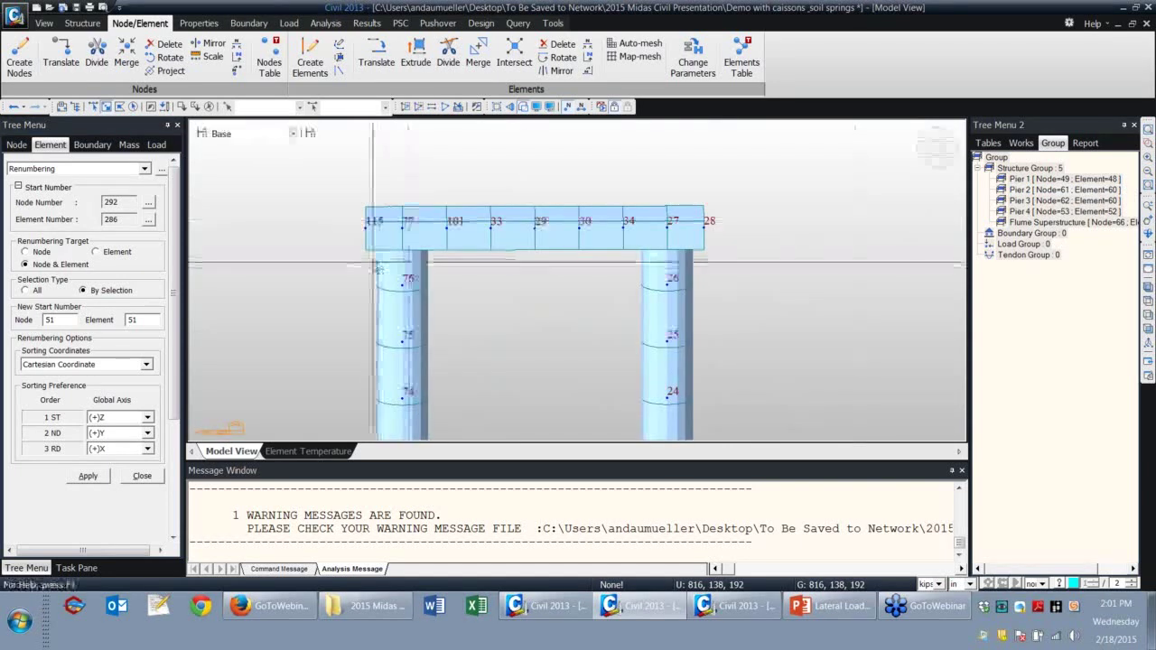
pyautogui.moveTo(441, 184); pyautogui.dragTo(697, 199)
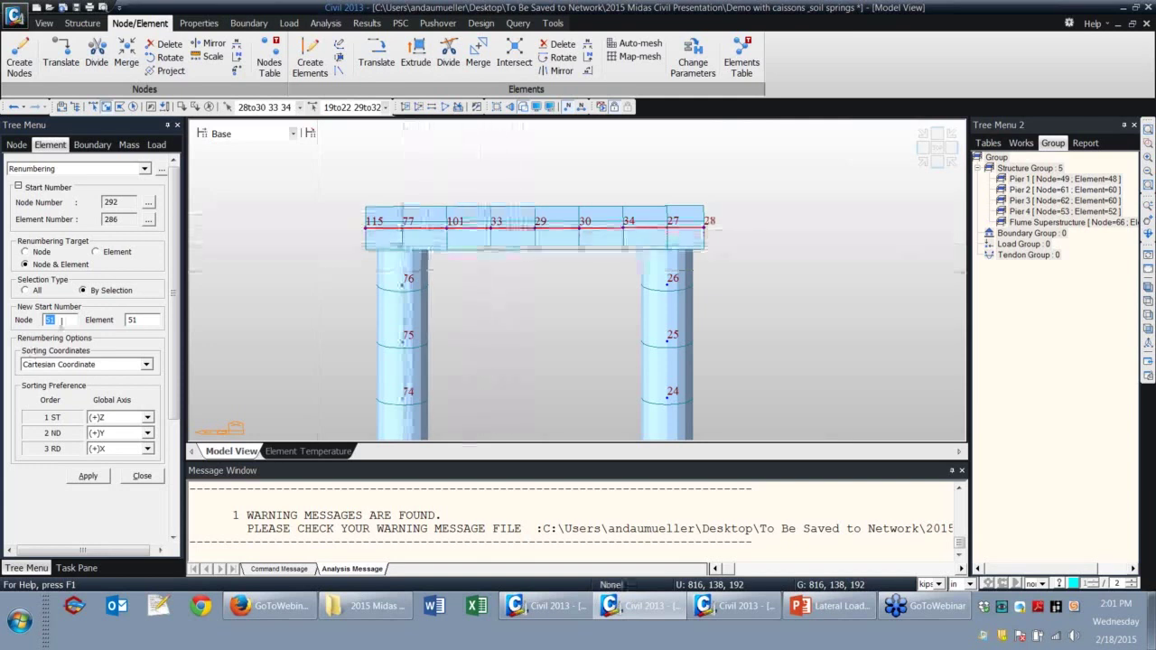
pyautogui.write('81')
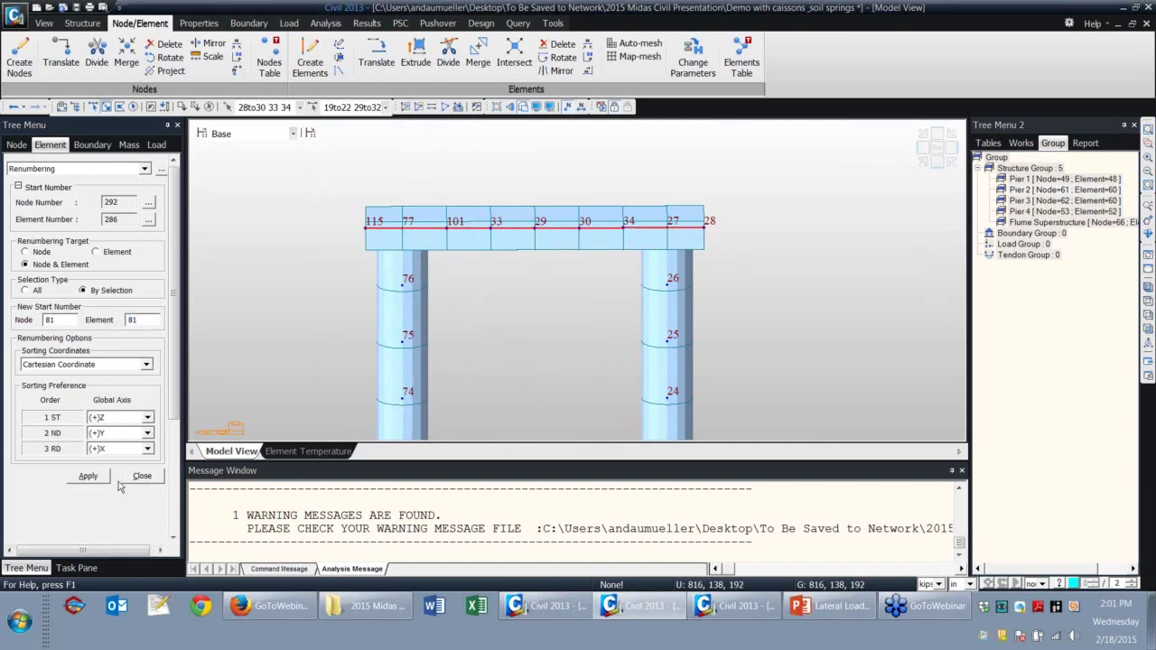
pyautogui.click(86, 475)
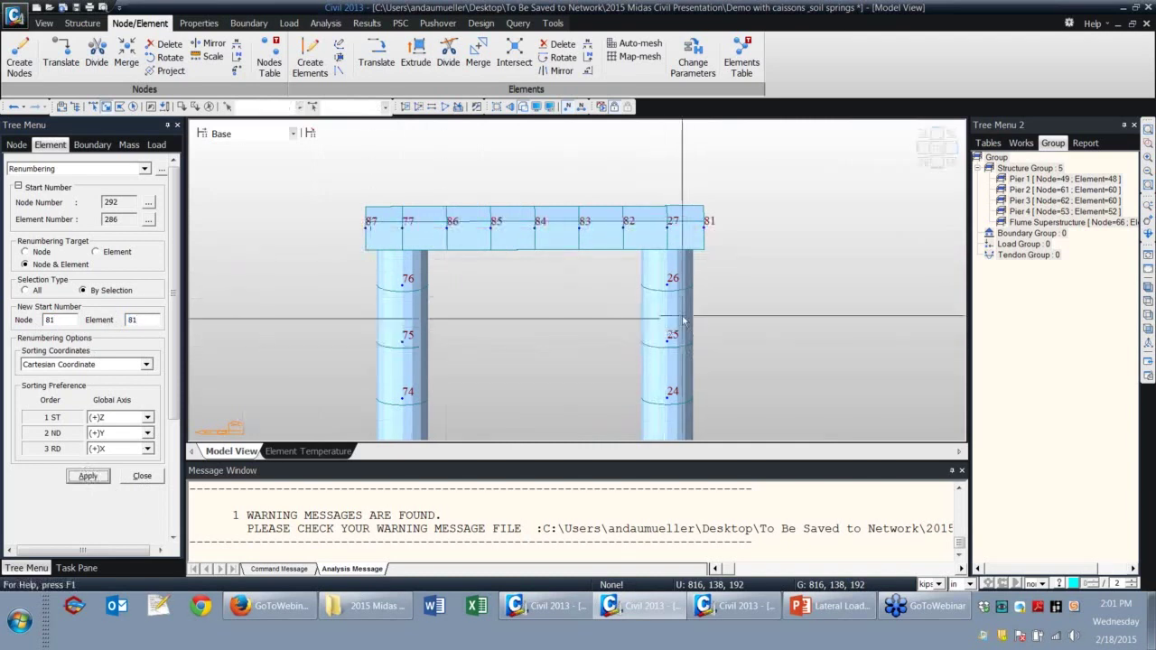
# Reactivate only the Pier 2 structure group to display the whole renumbered pier.
pyautogui.scroll(-3, 668, 333)
pyautogui.keyDown('ctrl'); pyautogui.moveTo(425, 365); pyautogui.dragTo(667, 284, button='middle'); pyautogui.keyUp('ctrl')
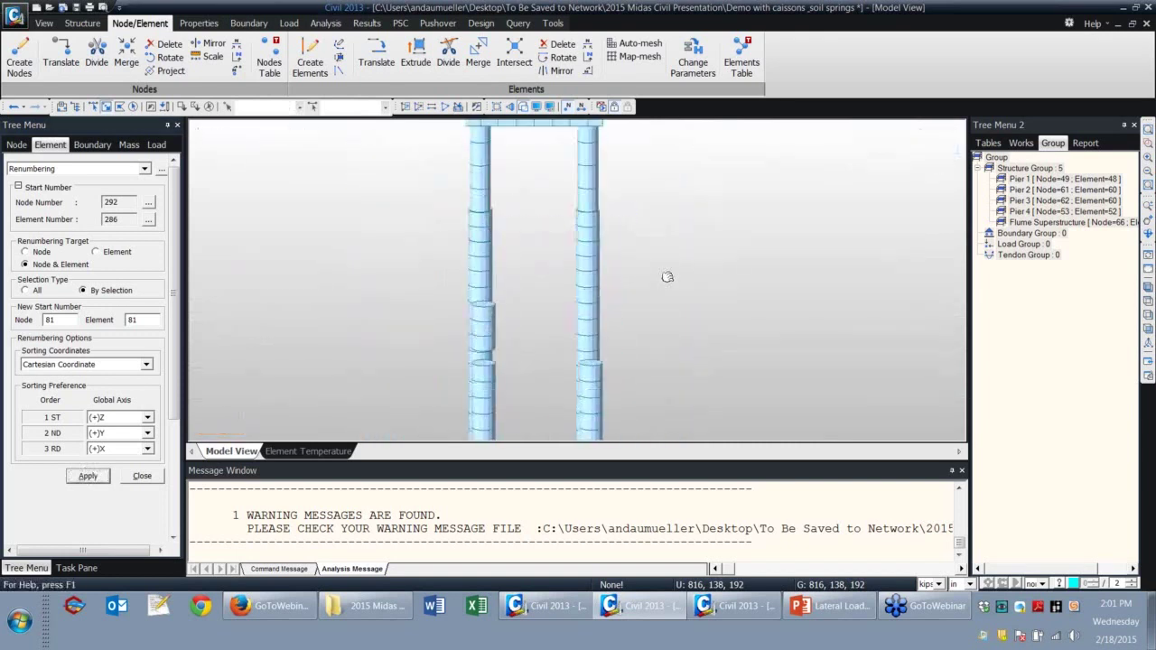
pyautogui.rightClick(1054, 189)
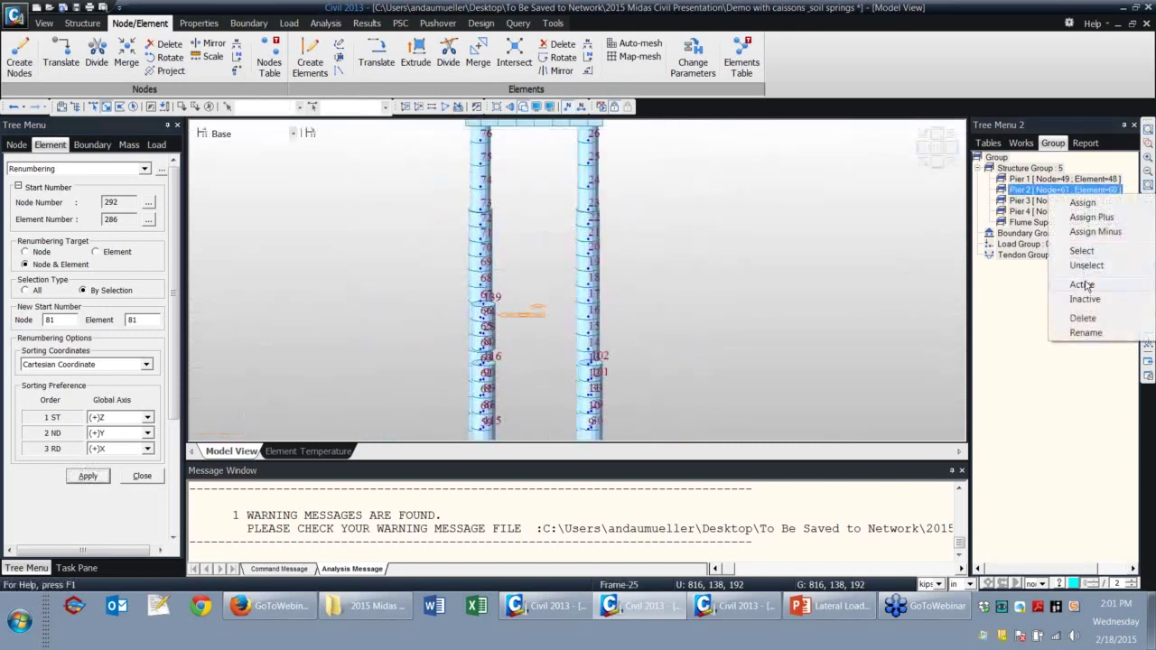
pyautogui.click(1081, 284)
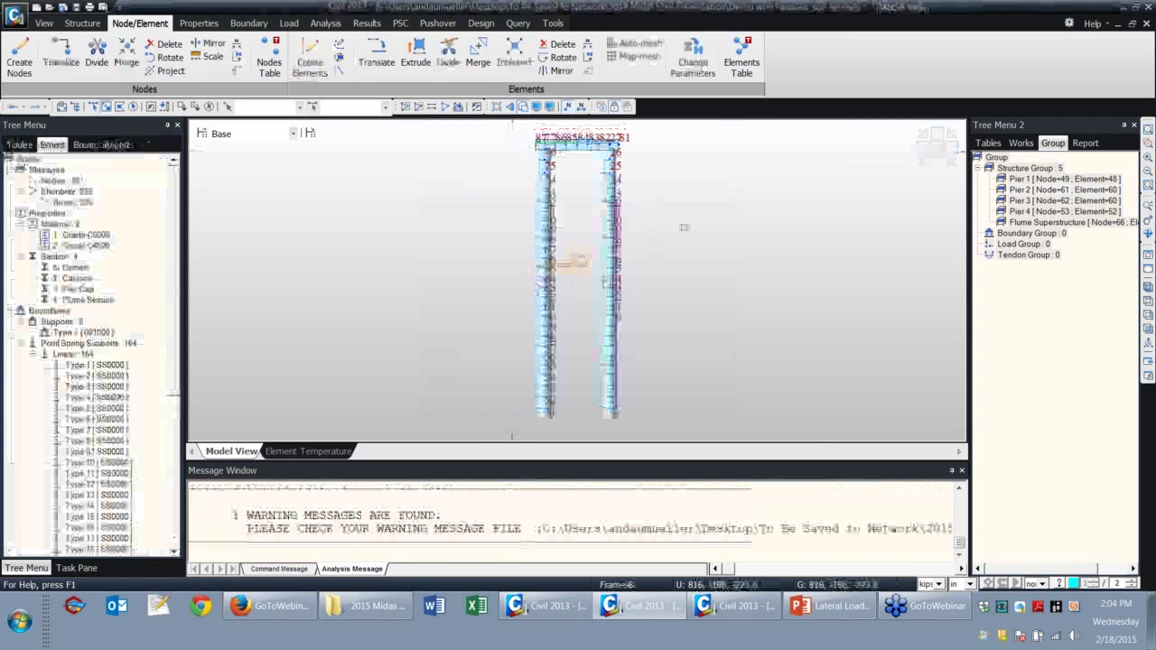
# Display the element numbers on Pier 2 instead of the node numbers.
pyautogui.click(806, 64)
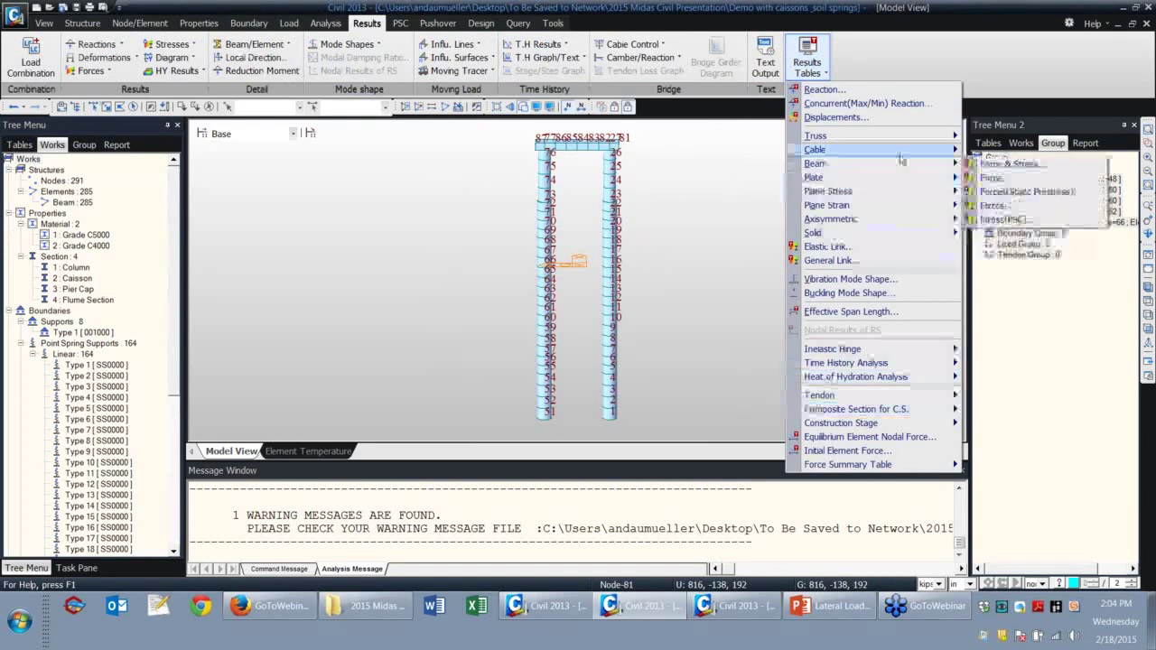
pyautogui.moveTo(900, 163)
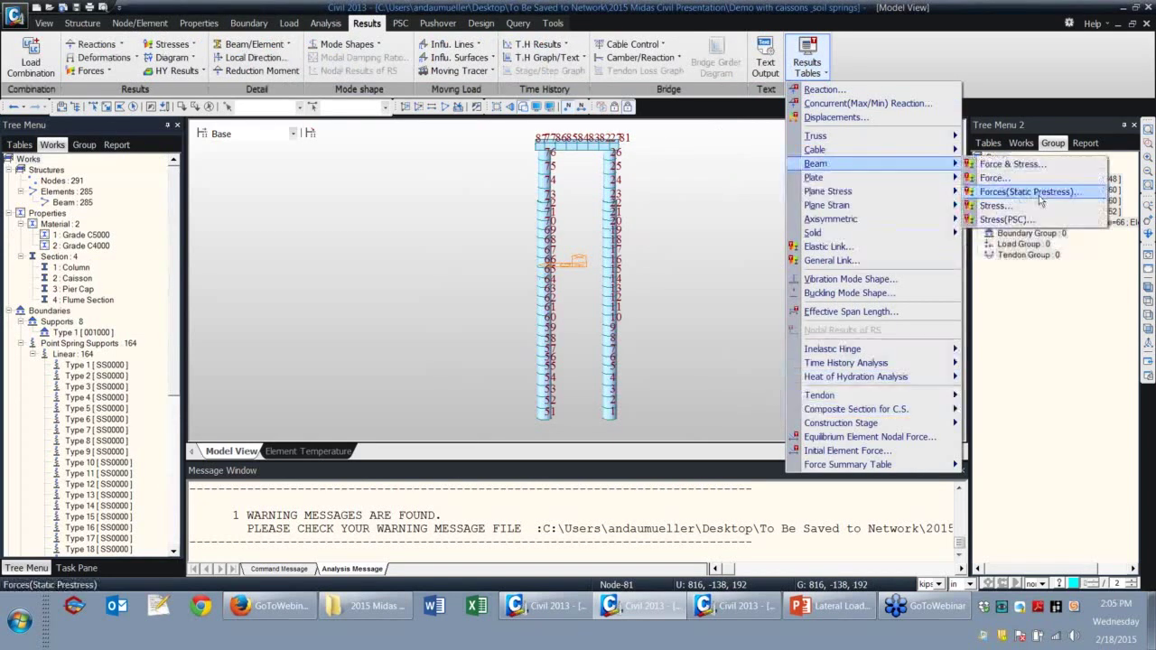
pyautogui.moveTo(903, 219)
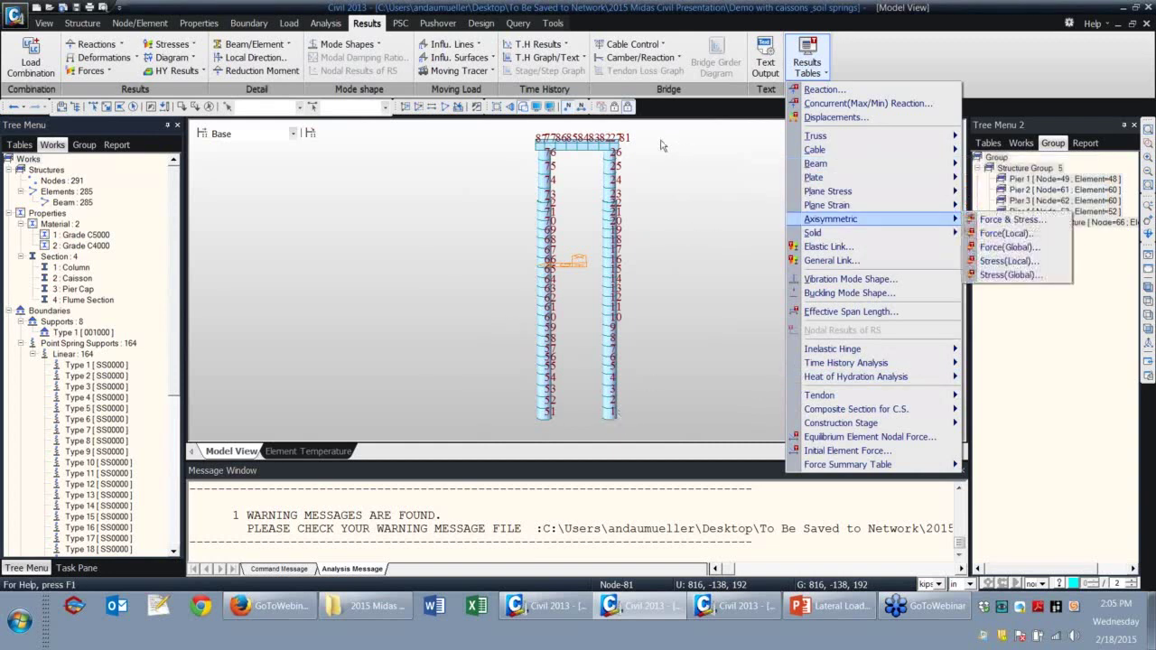
pyautogui.click(582, 109)
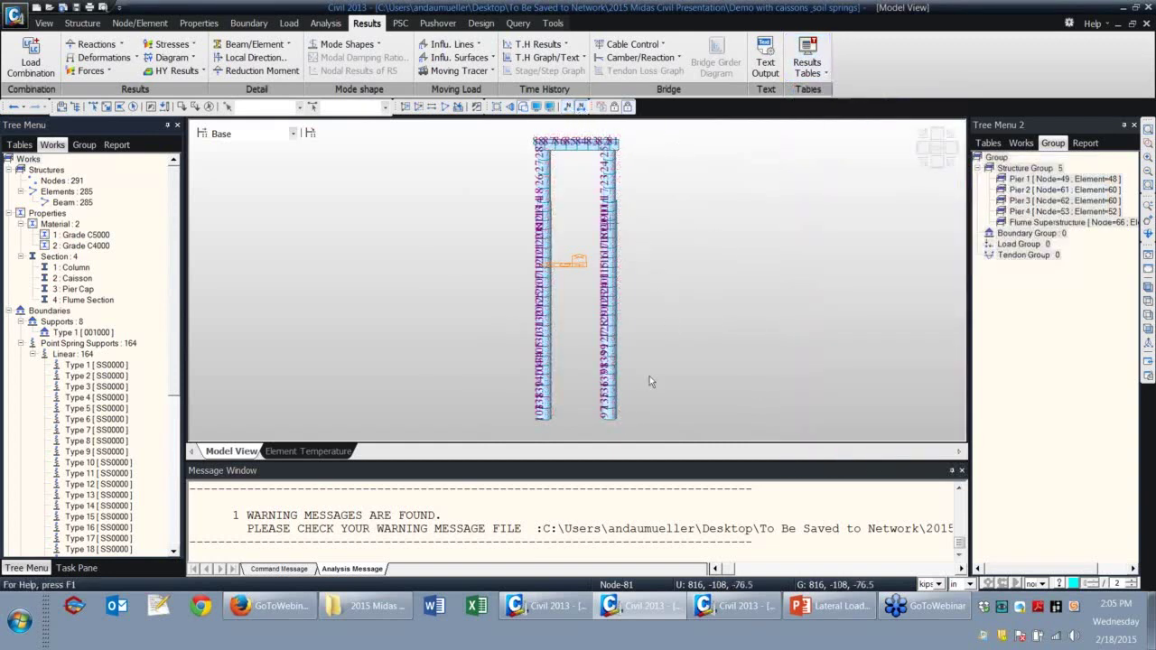
pyautogui.moveTo(619, 163)
pyautogui.keyDown('ctrl'); pyautogui.mouseDown(button='middle')
pyautogui.moveTo(682, 219)
pyautogui.moveTo(851, 202)
pyautogui.moveTo(797, 222)
pyautogui.mouseUp(button='middle'); pyautogui.keyUp('ctrl')
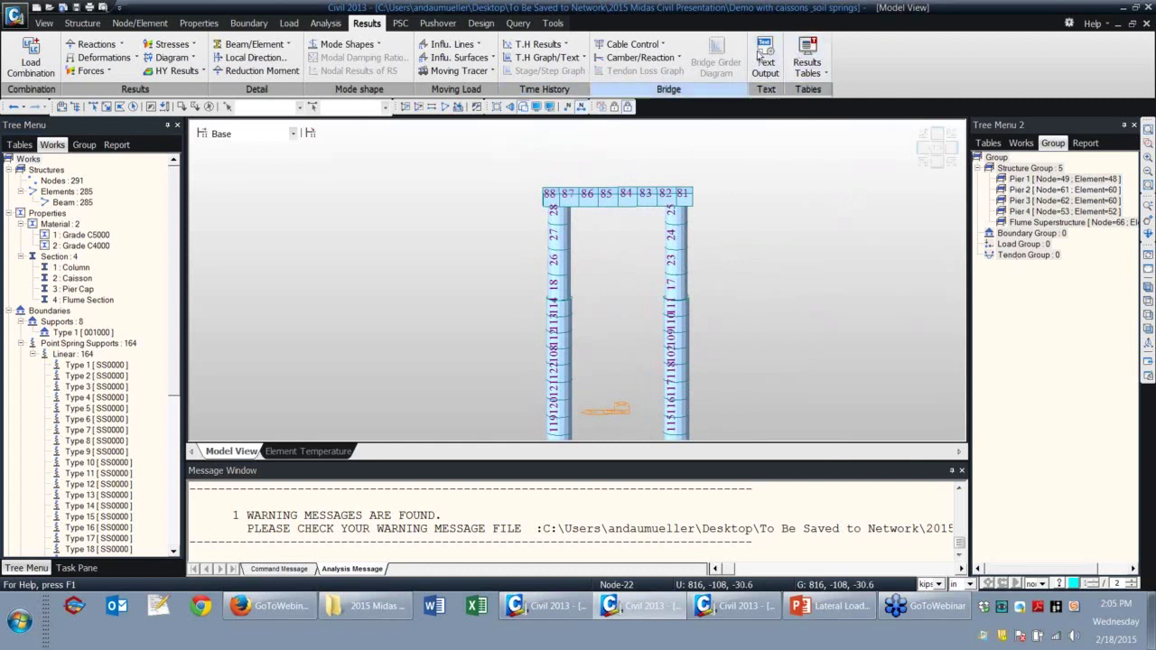
# Request a beam force results table for elements 1to25 with the Dead Load, Wind Load and Thermal cases.
pyautogui.click(806, 61)
pyautogui.moveTo(848, 166)
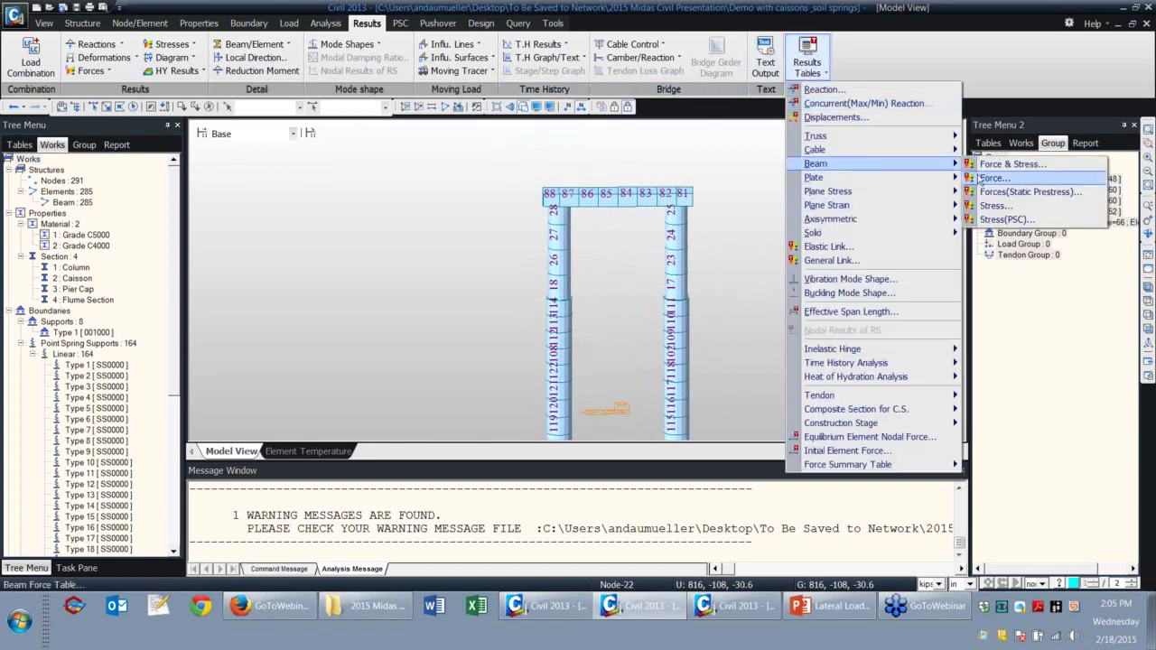
pyautogui.click(1011, 190)
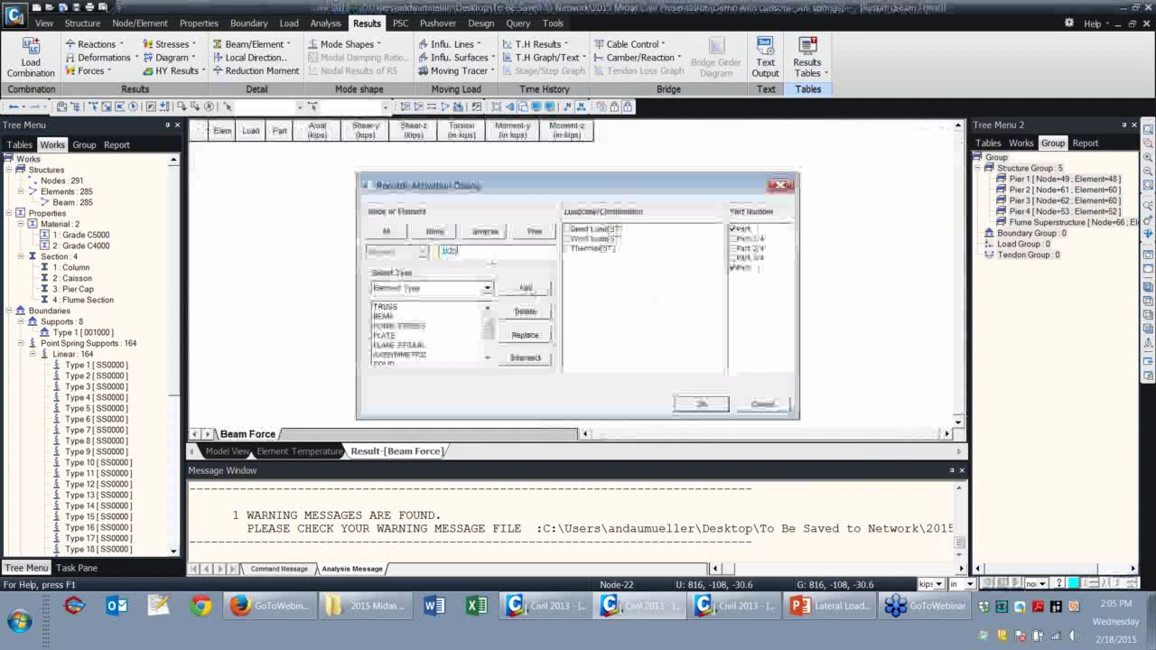
pyautogui.click(567, 230)
pyautogui.click(567, 238)
pyautogui.click(568, 248)
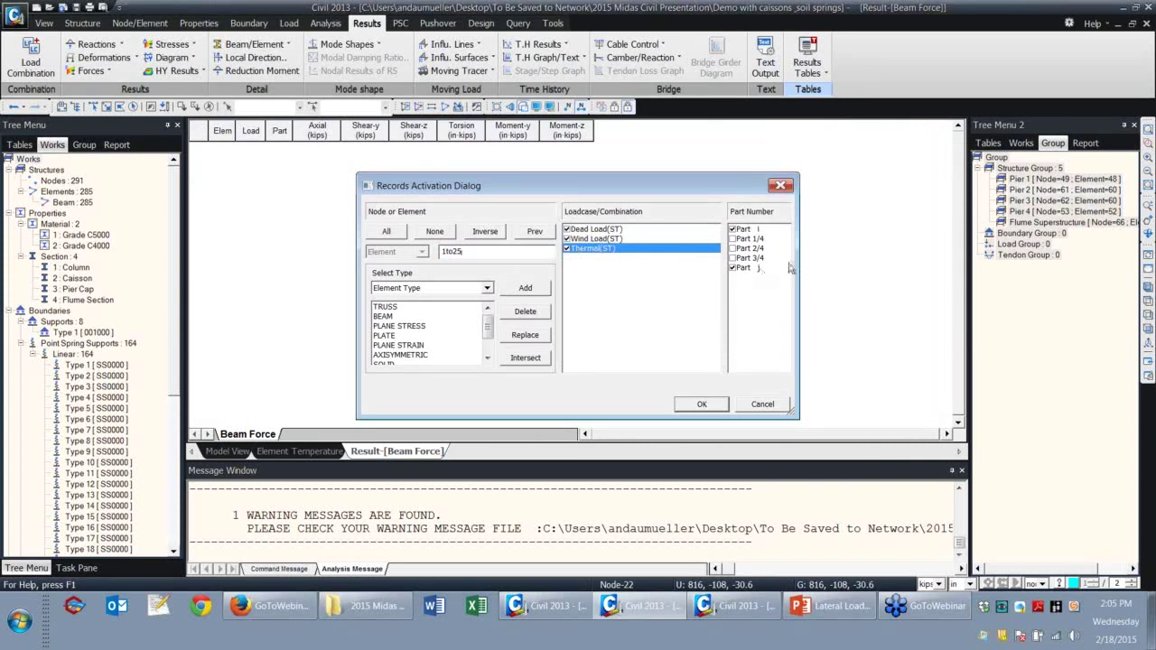
# Restrict the beam force records to Part i only and generate the table.
pyautogui.click(733, 269)
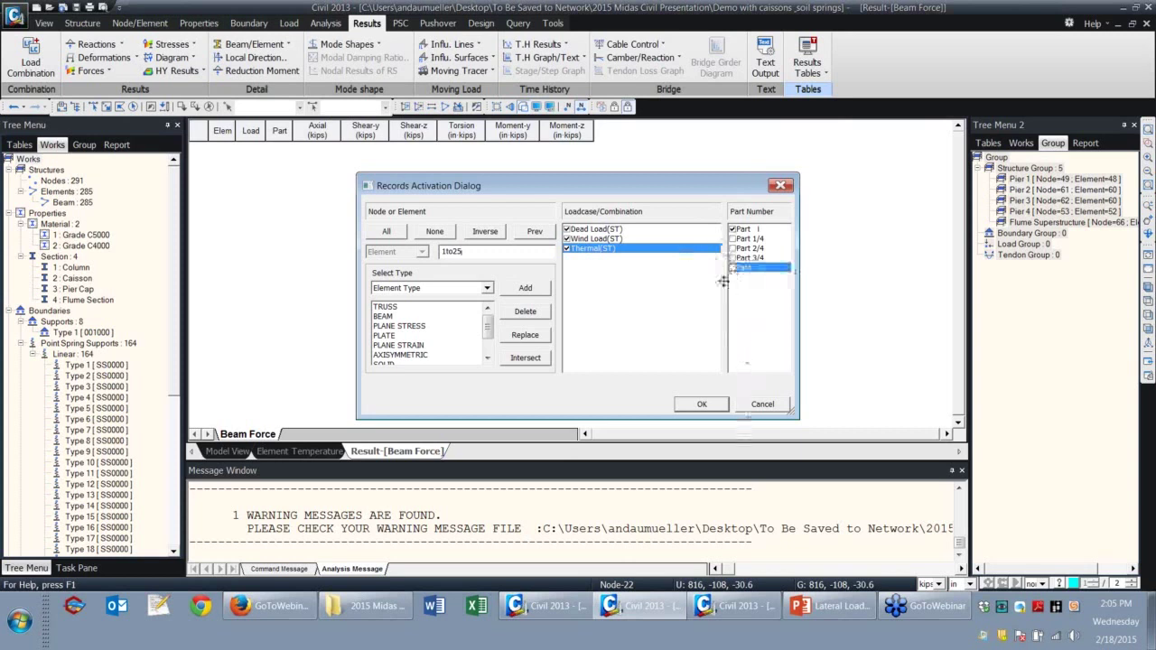
pyautogui.click(733, 268)
pyautogui.click(732, 229)
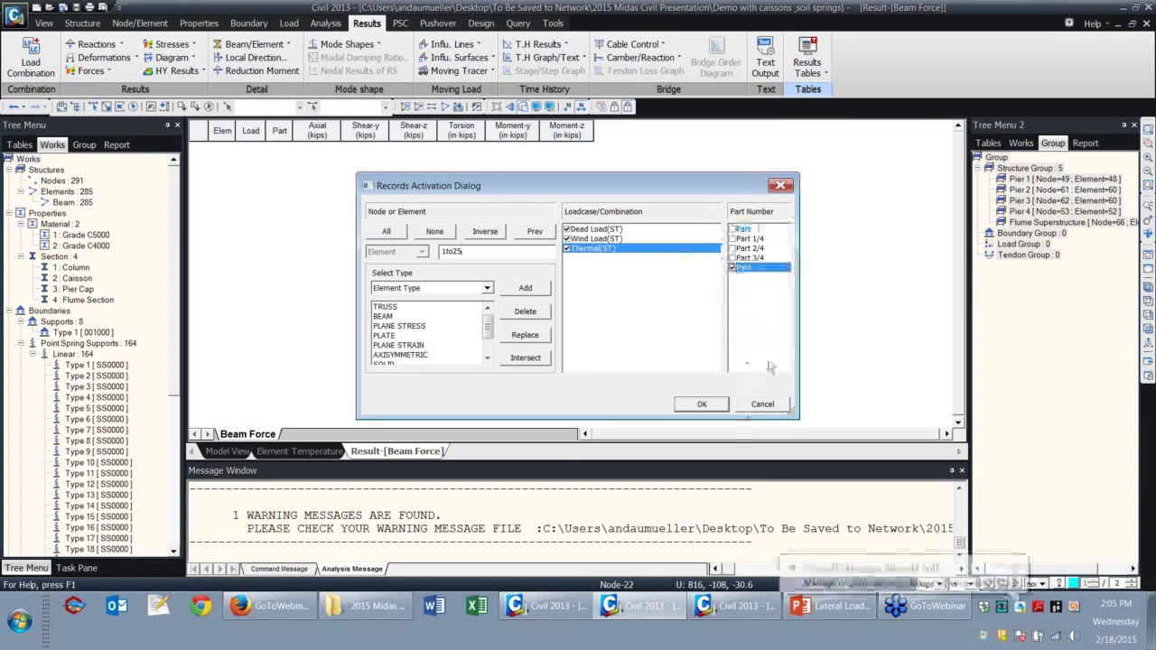
pyautogui.click(733, 229)
pyautogui.click(732, 268)
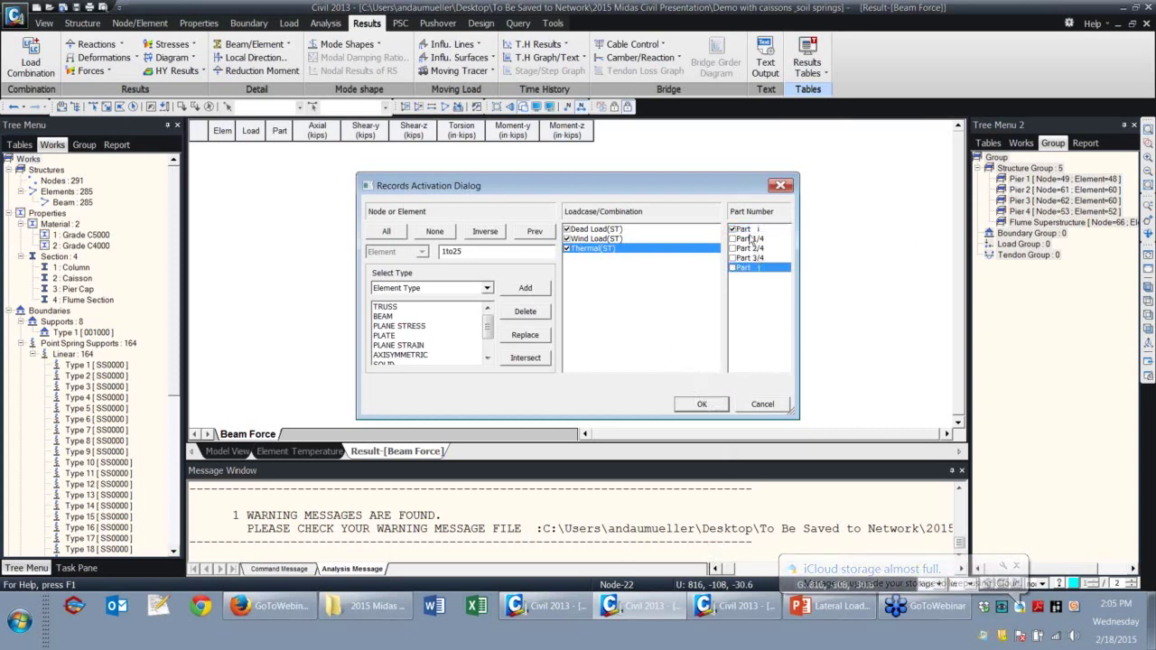
pyautogui.click(704, 406)
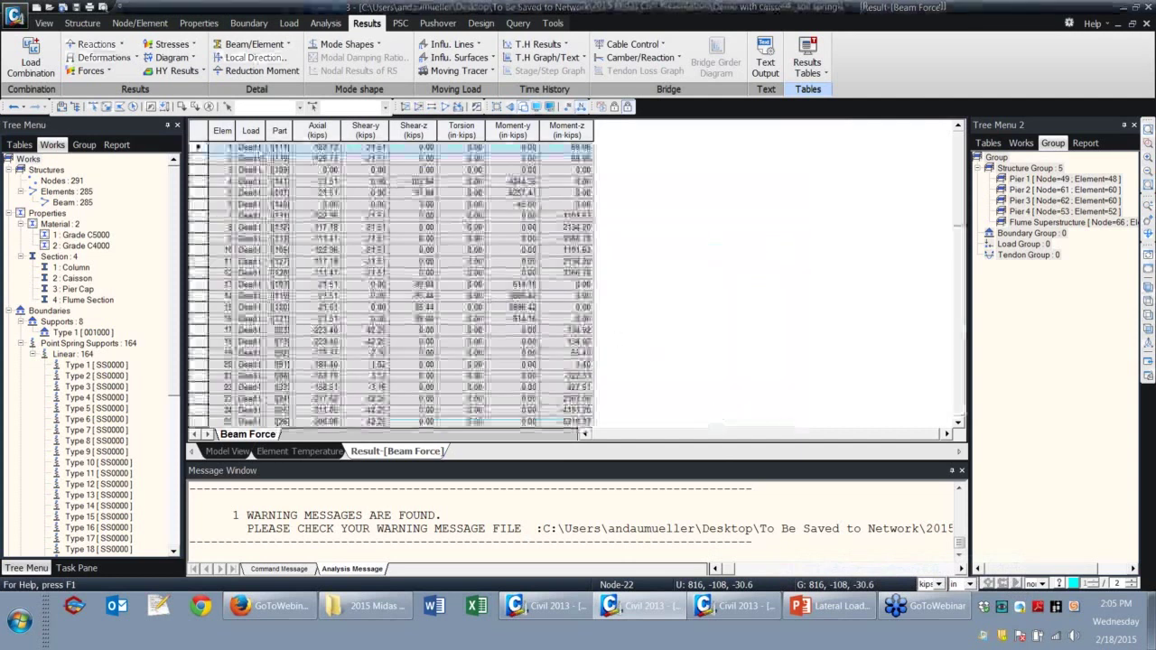
# Copy all beam force table records and paste them into a new blank Excel workbook starting at cell B3.
pyautogui.click(215, 152)
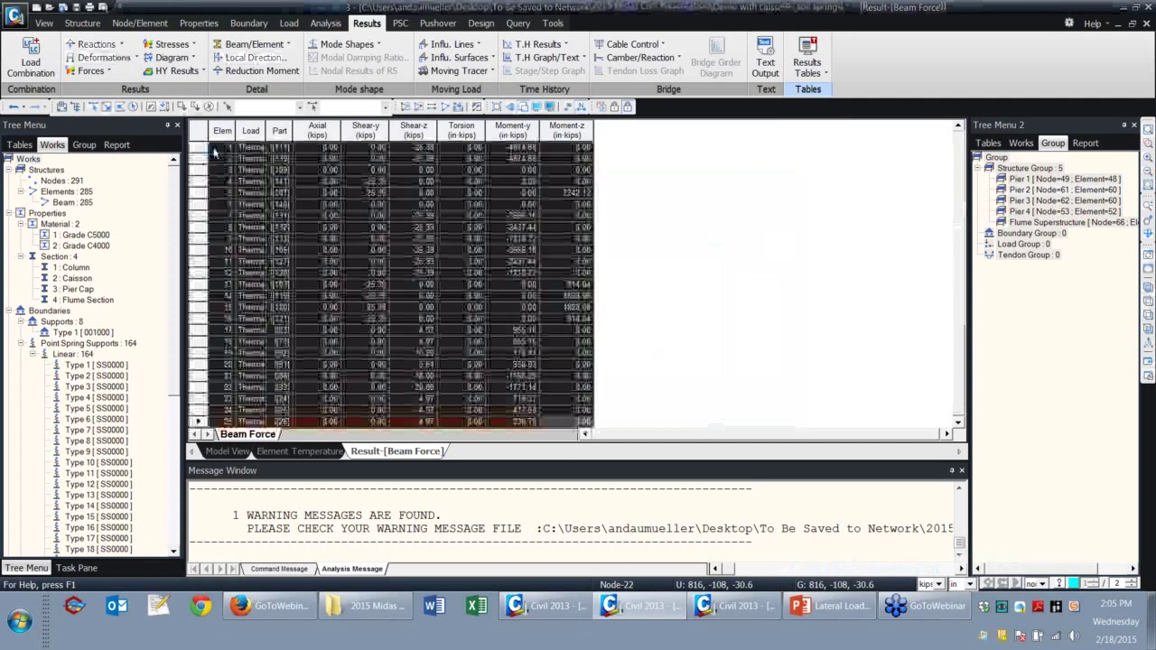
pyautogui.click(476, 606)
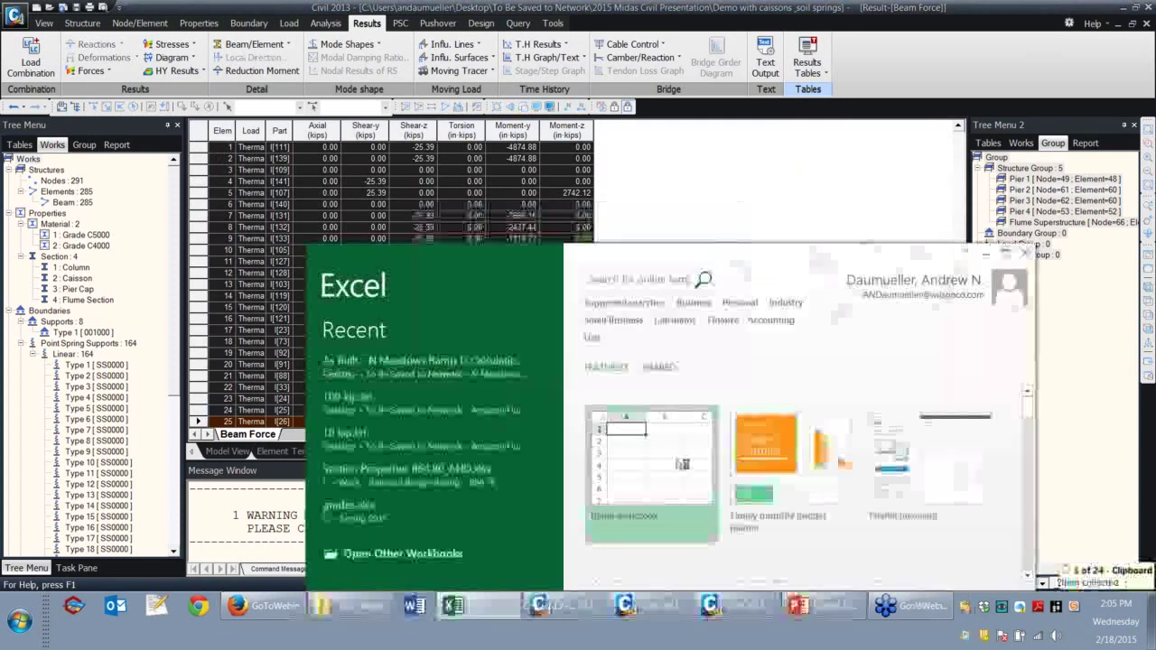
pyautogui.click(651, 460)
pyautogui.doubleClick(740, 245)
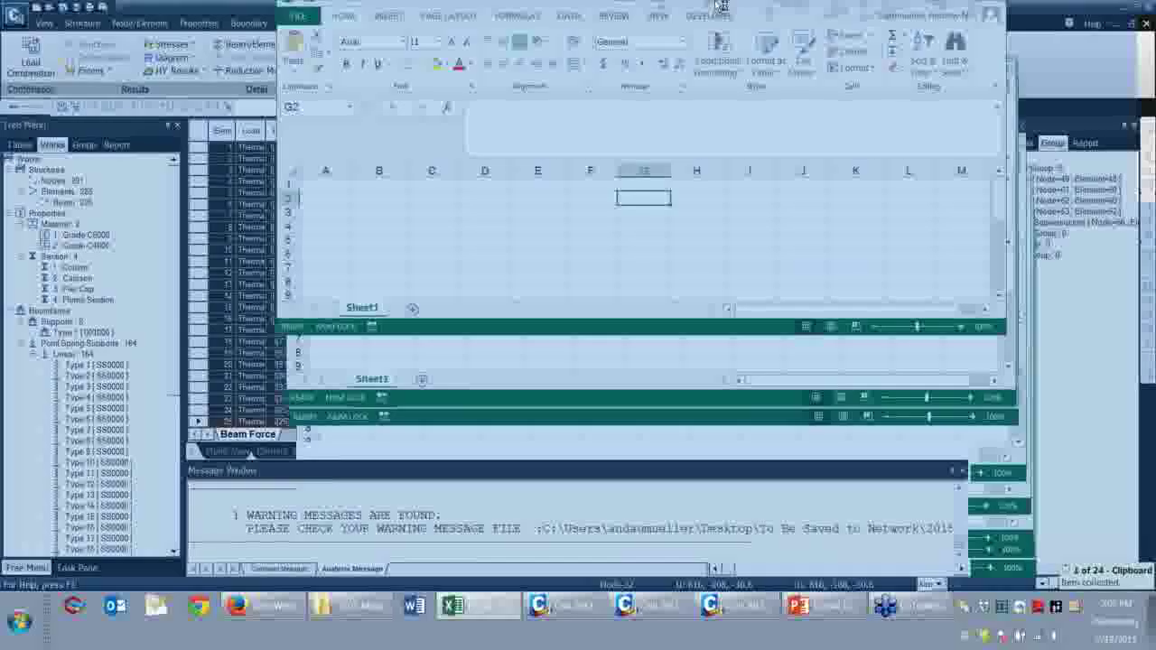
pyautogui.click(97, 223)
pyautogui.hotkey('ctrl', 'v')
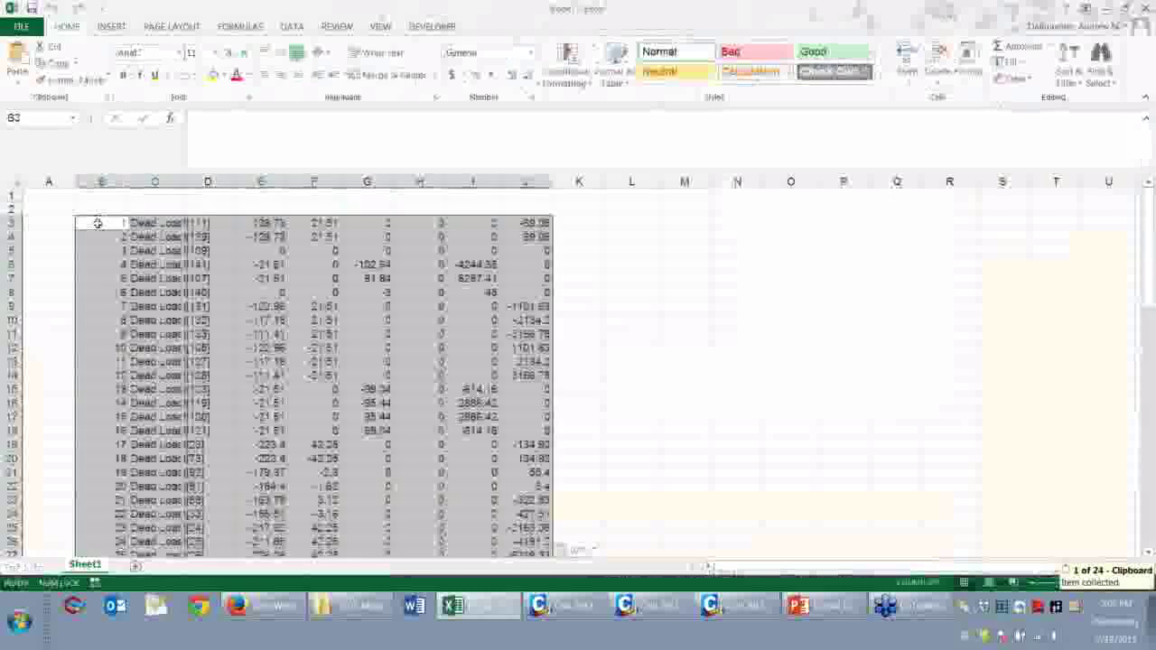
# Enter the headings Member, Load Case, Node and Axial above the pasted data, starting in cell B2.
pyautogui.press('Up')
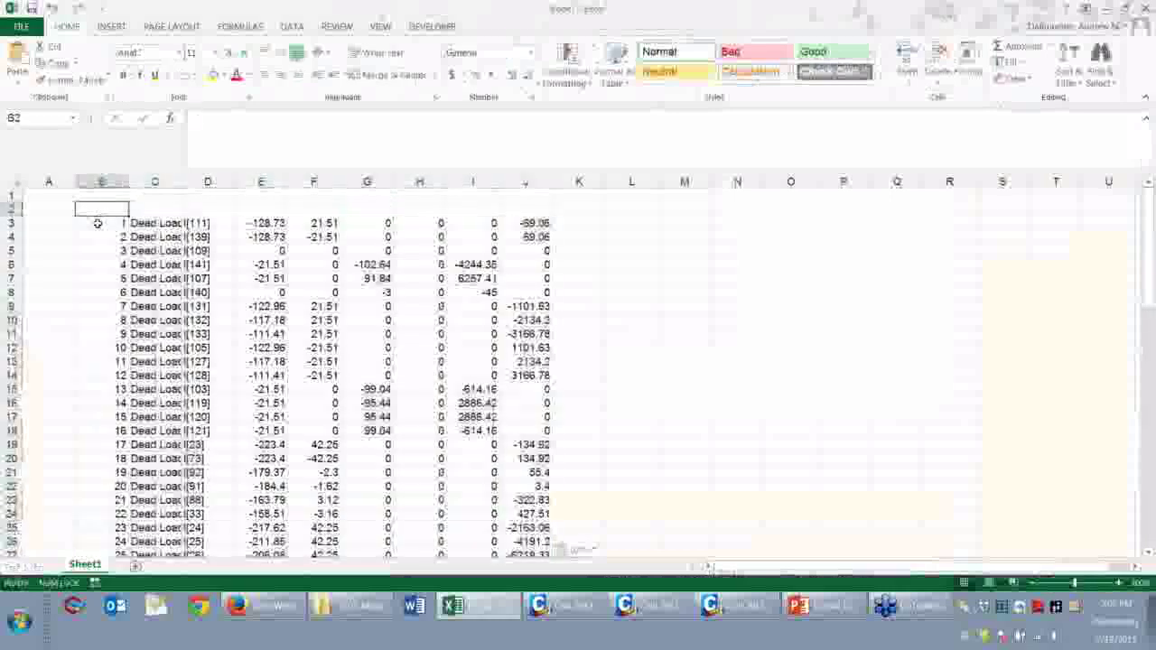
pyautogui.write('Member')
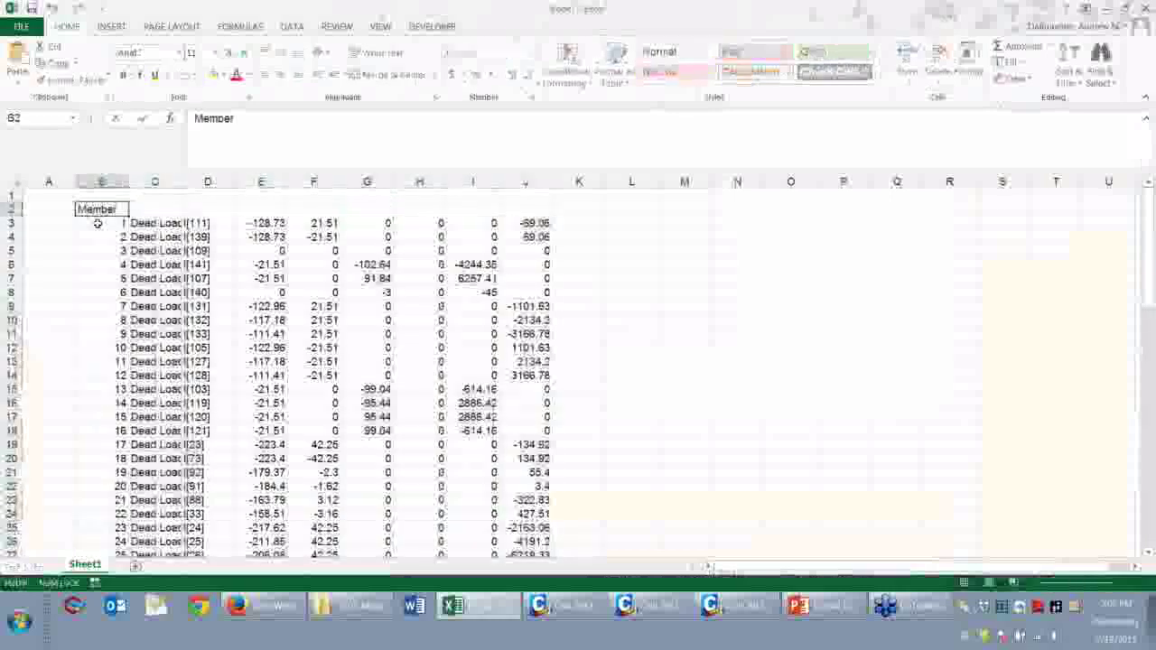
pyautogui.press('Tab')
pyautogui.write('Load Cas')
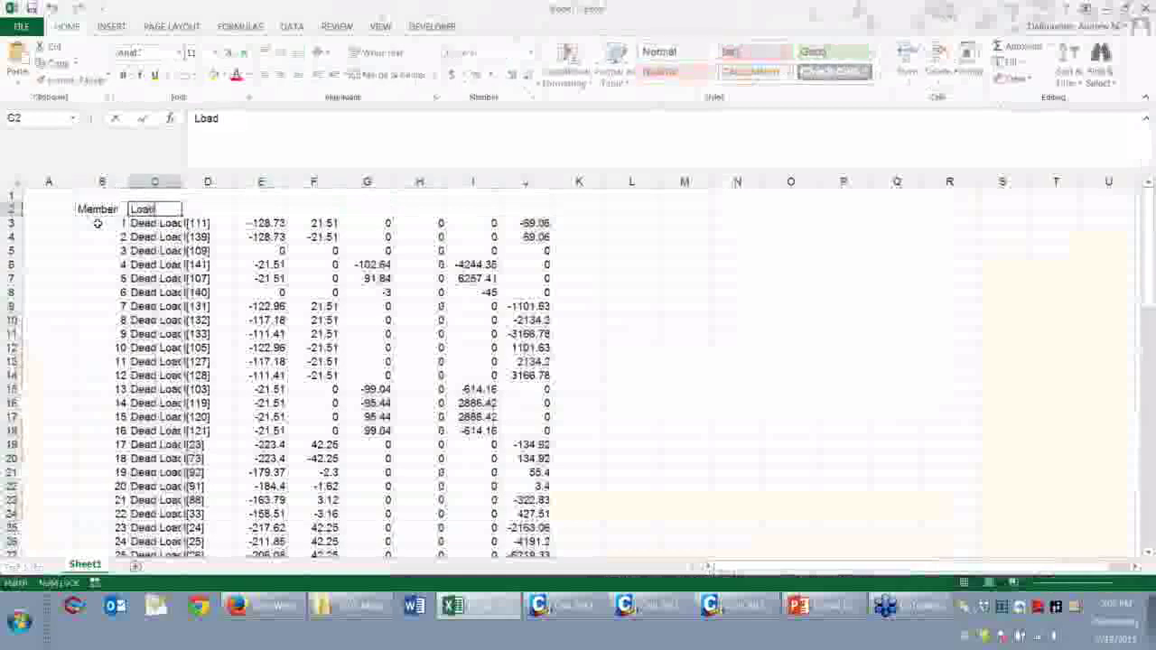
pyautogui.press('Tab')
pyautogui.write('Node')
pyautogui.press('Tab')
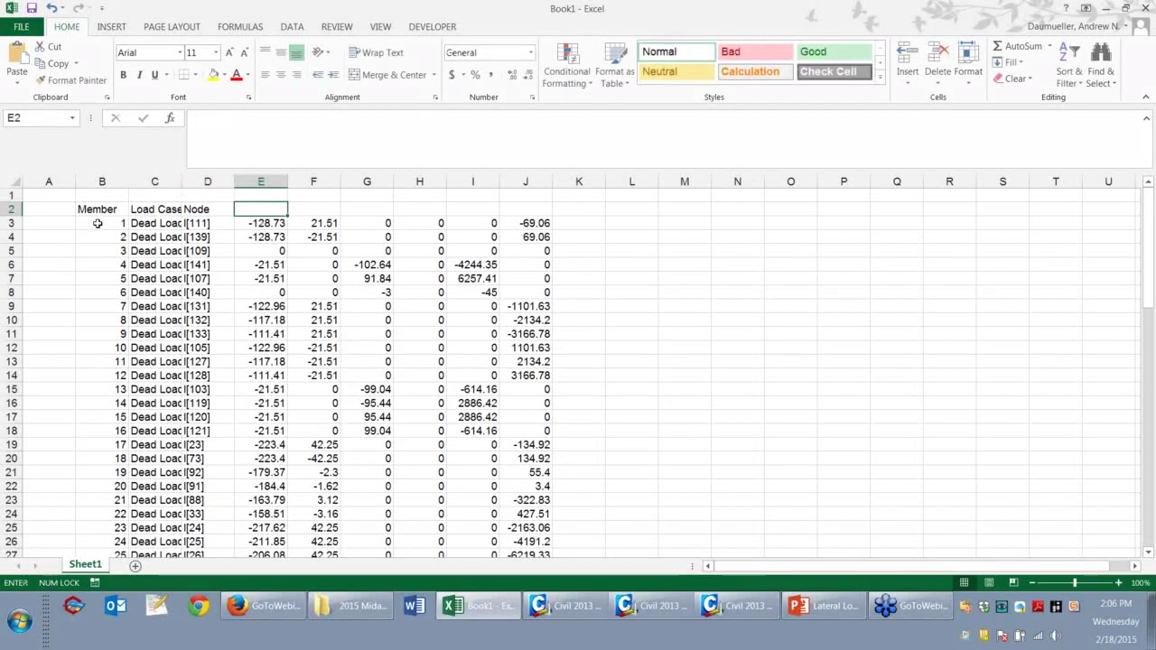
pyautogui.write('Axial')
pyautogui.press('Tab')
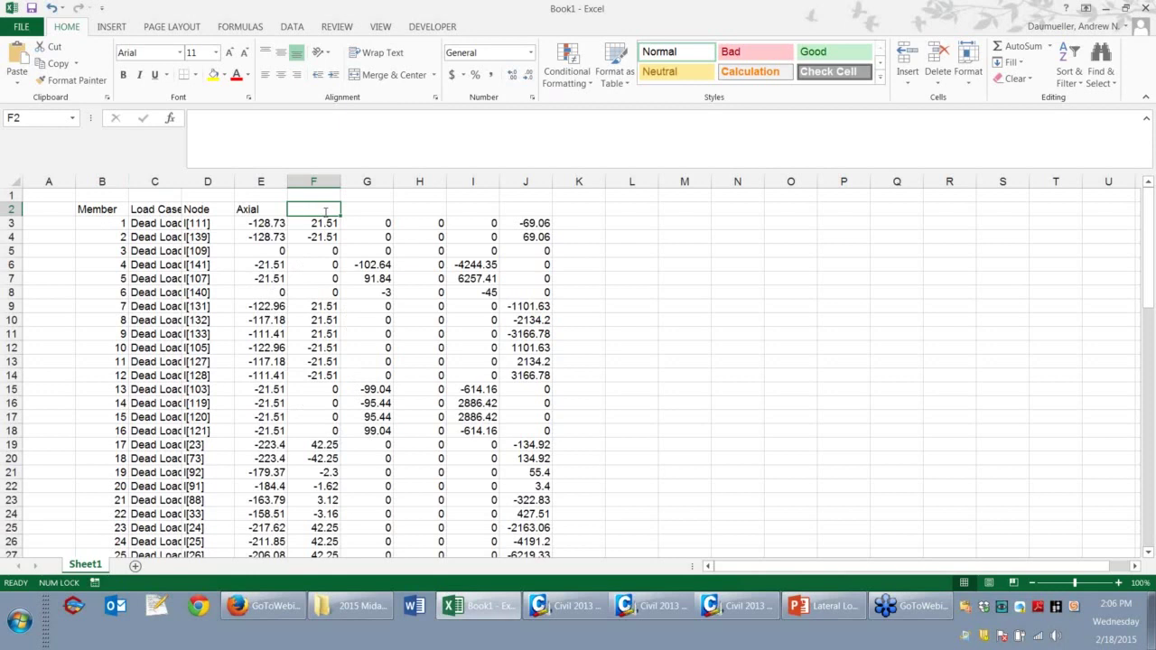
# Complete the heading row with Shear 1, Shear 2, Torsion, Moment 1 and Moment 2 in cells F2 to J2.
pyautogui.write('Shear 1')
pyautogui.press('Tab')
pyautogui.write('Shear 2')
pyautogui.press('Tab')
pyautogui.write('Torsion')
pyautogui.press('Tab')
pyautogui.write('M')
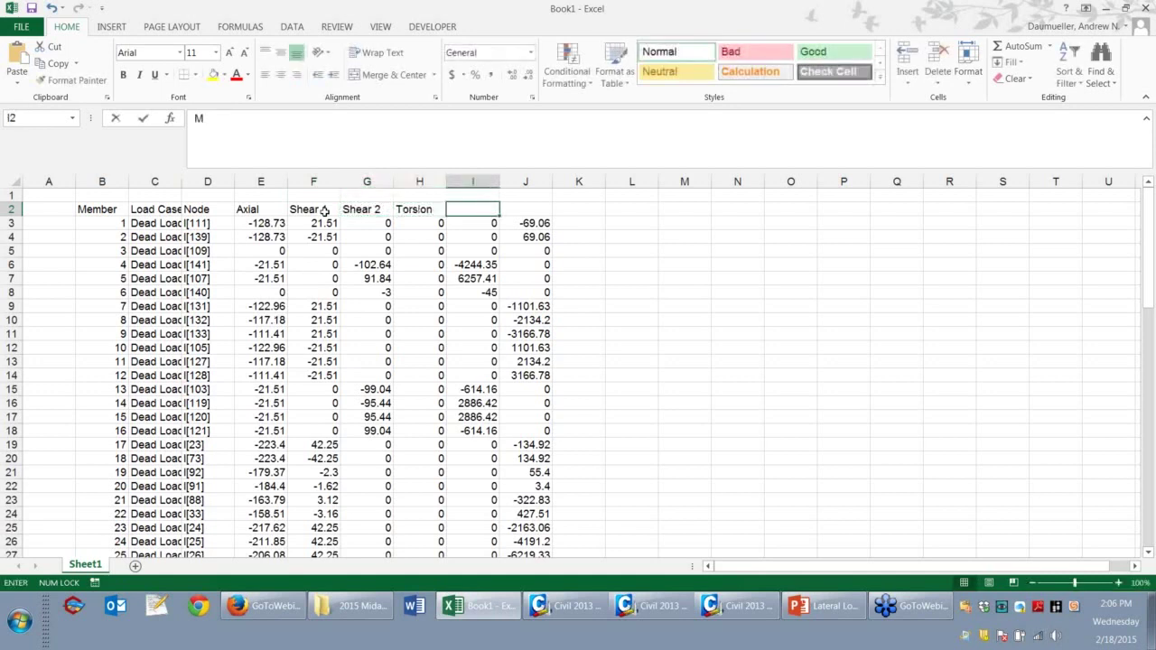
pyautogui.write('oment 1')
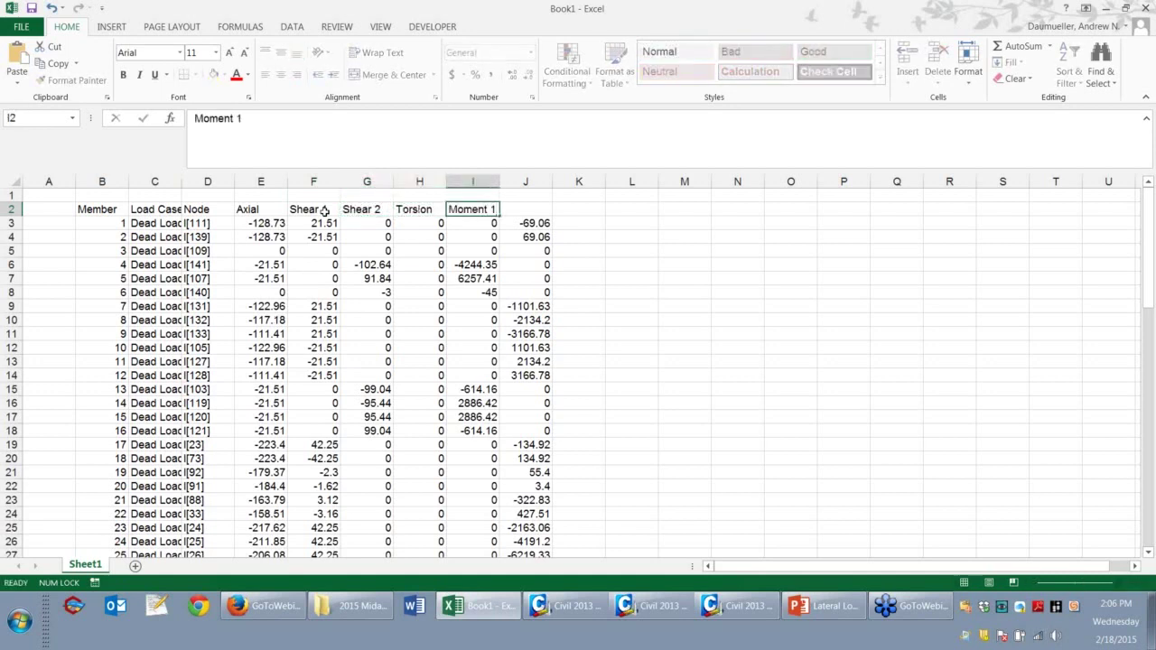
pyautogui.press('Tab')
pyautogui.write('Moment 2')
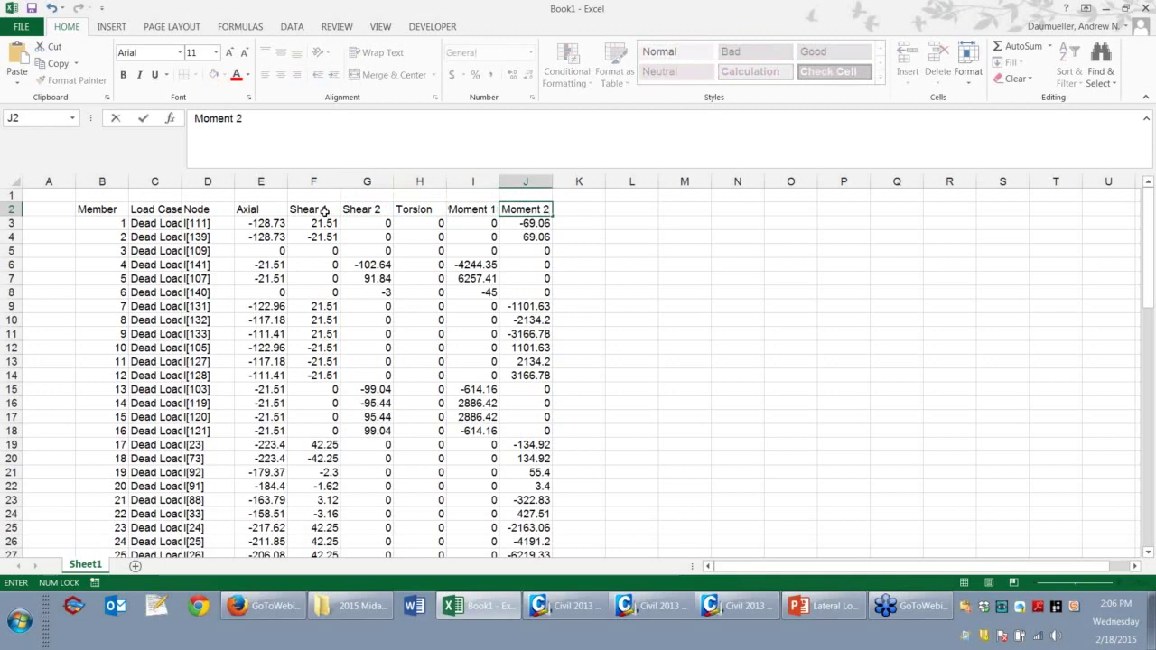
pyautogui.press('Return')
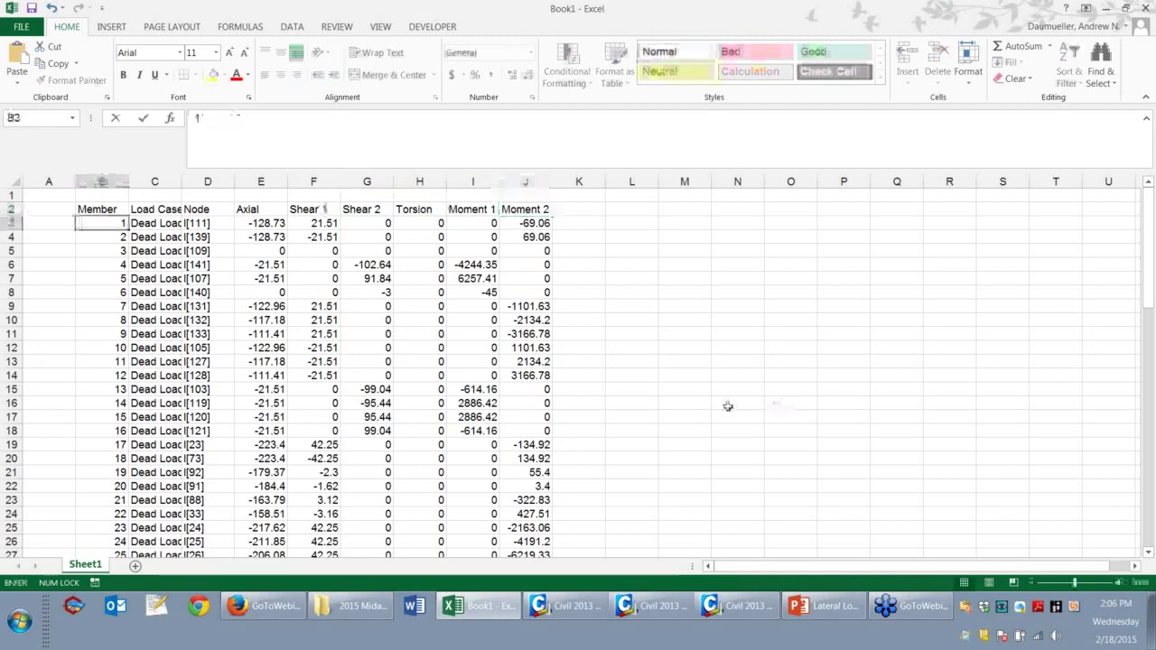
pyautogui.scroll(-6, 591, 457)
pyautogui.scroll(-6, 590, 456)
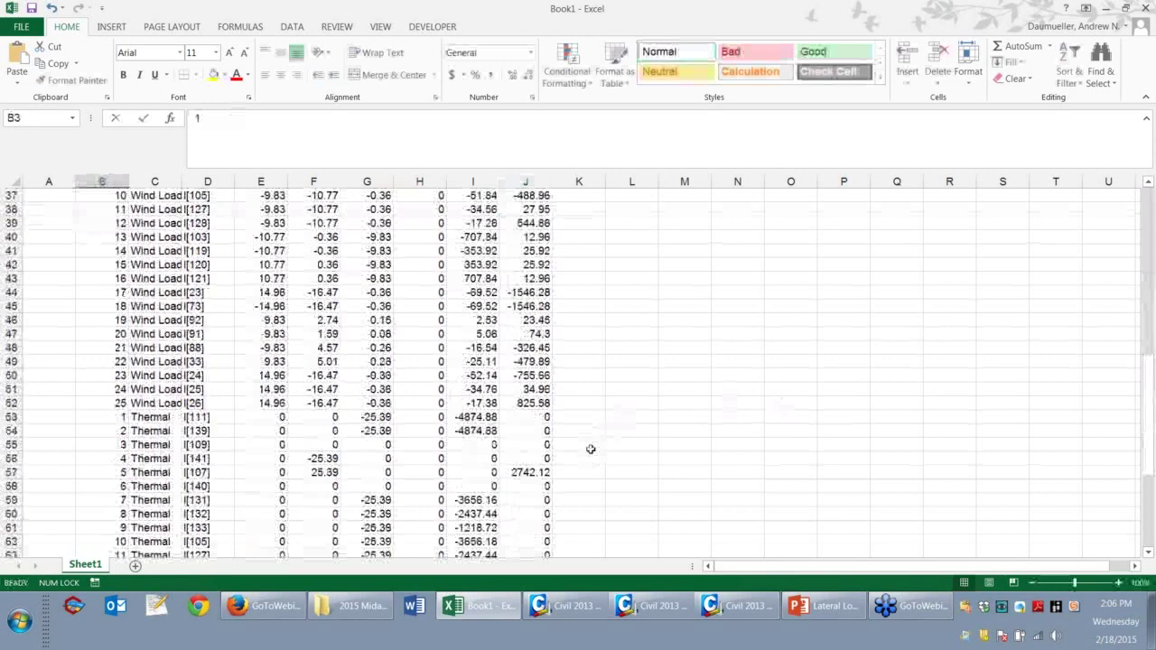
# Insert a blank row at row 53, above the first Thermal record.
pyautogui.scroll(1, 590, 452)
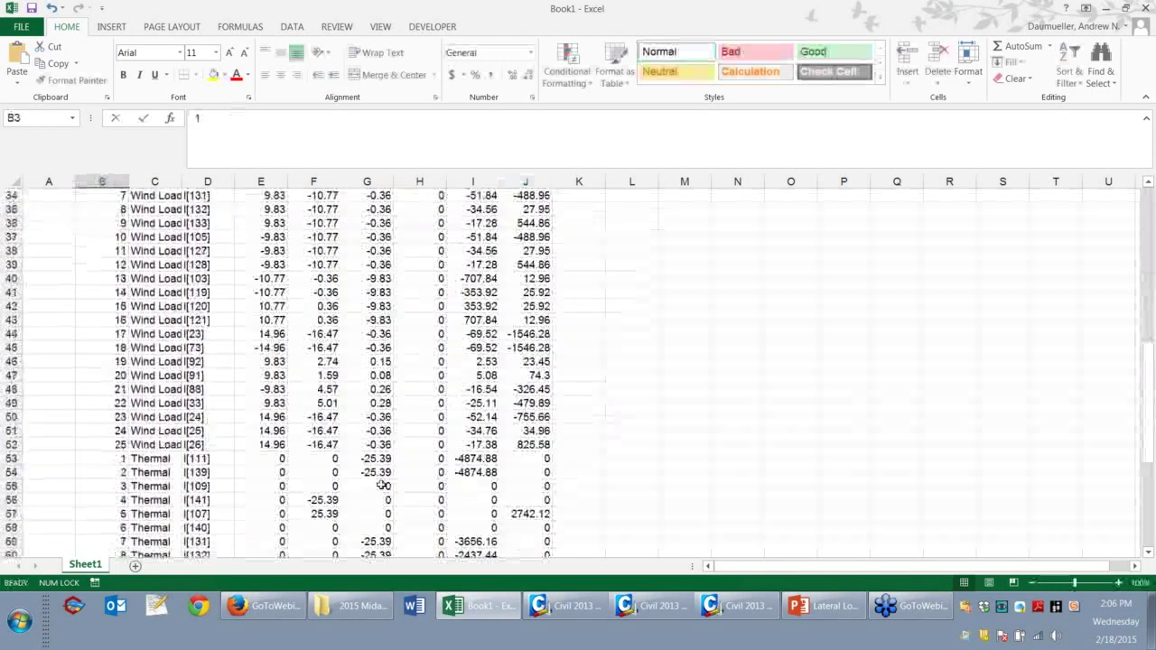
pyautogui.rightClick(14, 459)
pyautogui.click(49, 338)
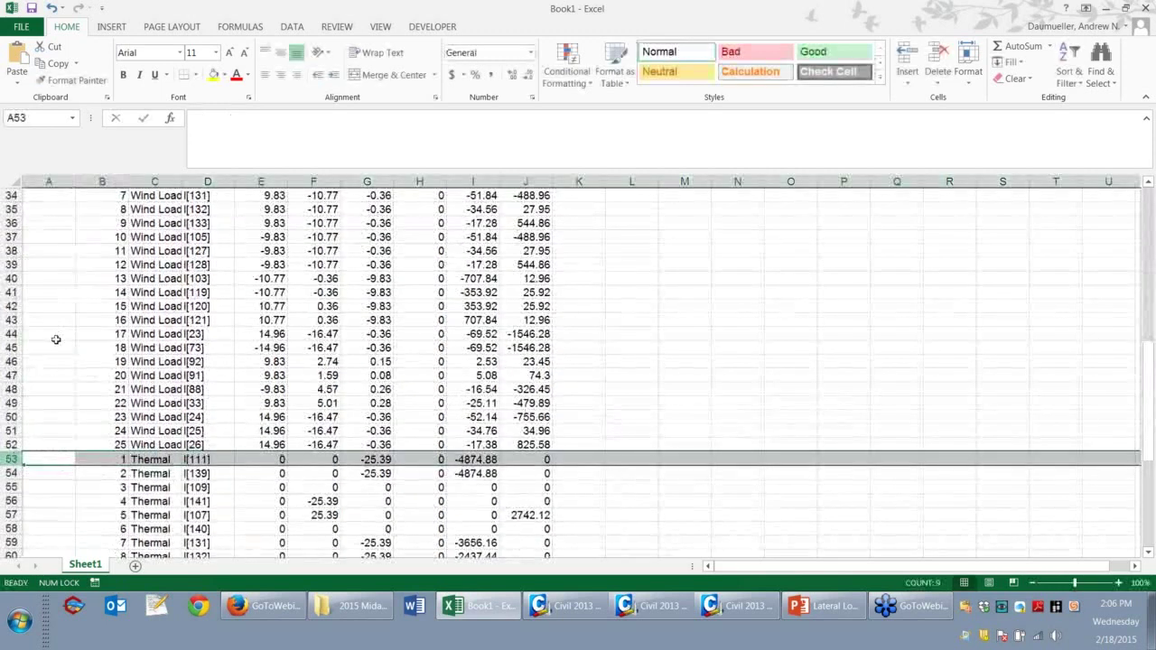
pyautogui.rightClick(23, 461)
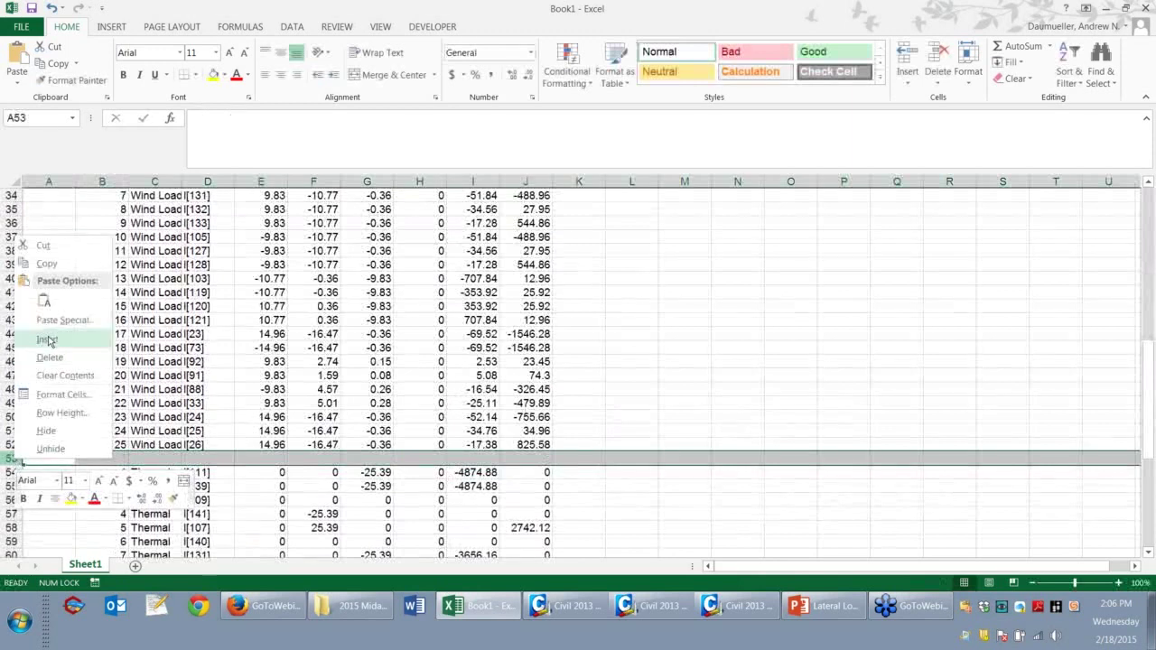
pyautogui.click(50, 338)
# Insert a blank row at row 28, between the Dead Load and Wind Load records.
pyautogui.scroll(7, 94, 329)
pyautogui.scroll(1, 94, 330)
pyautogui.rightClick(13, 444)
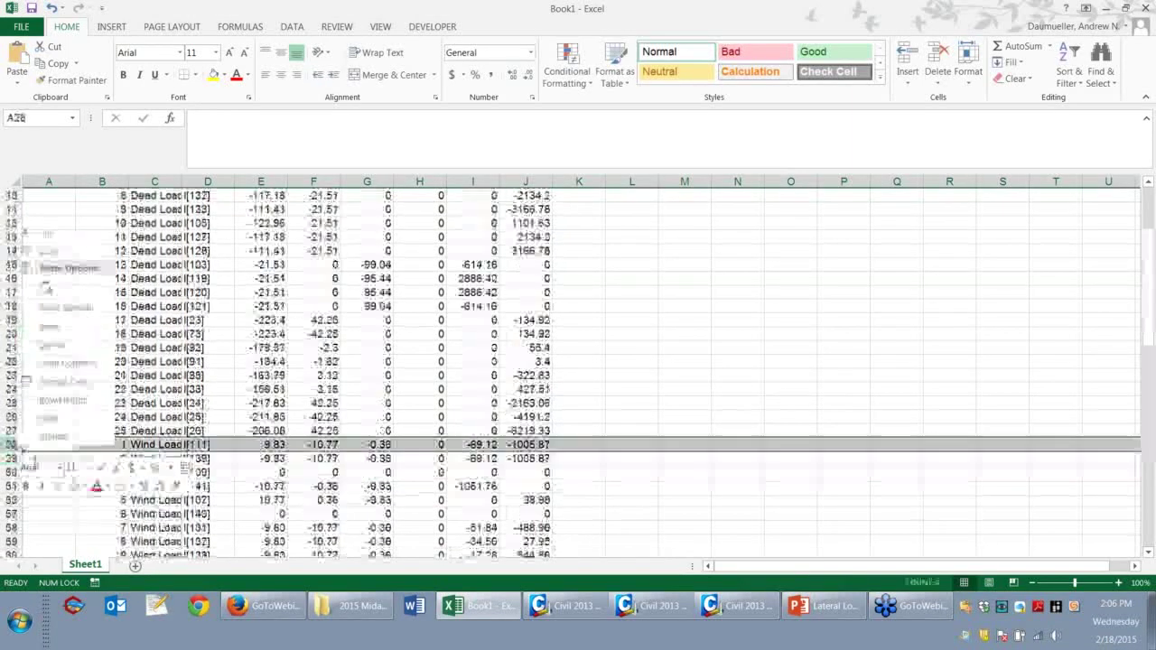
pyautogui.click(54, 331)
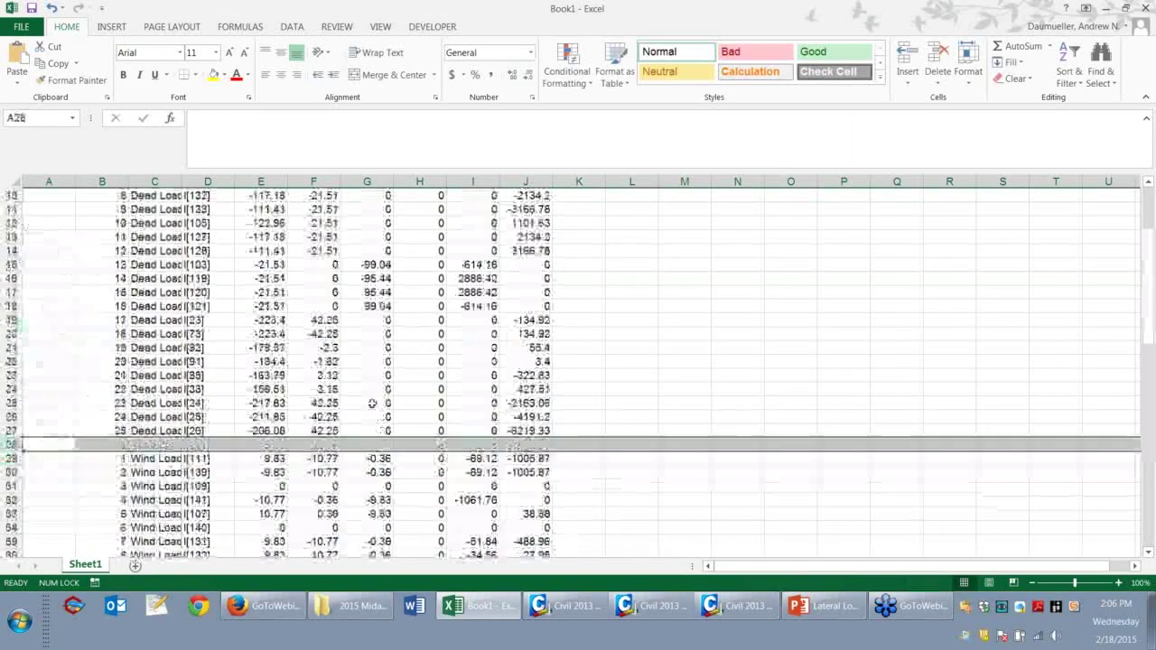
pyautogui.scroll(3, 475, 408)
pyautogui.click(111, 221)
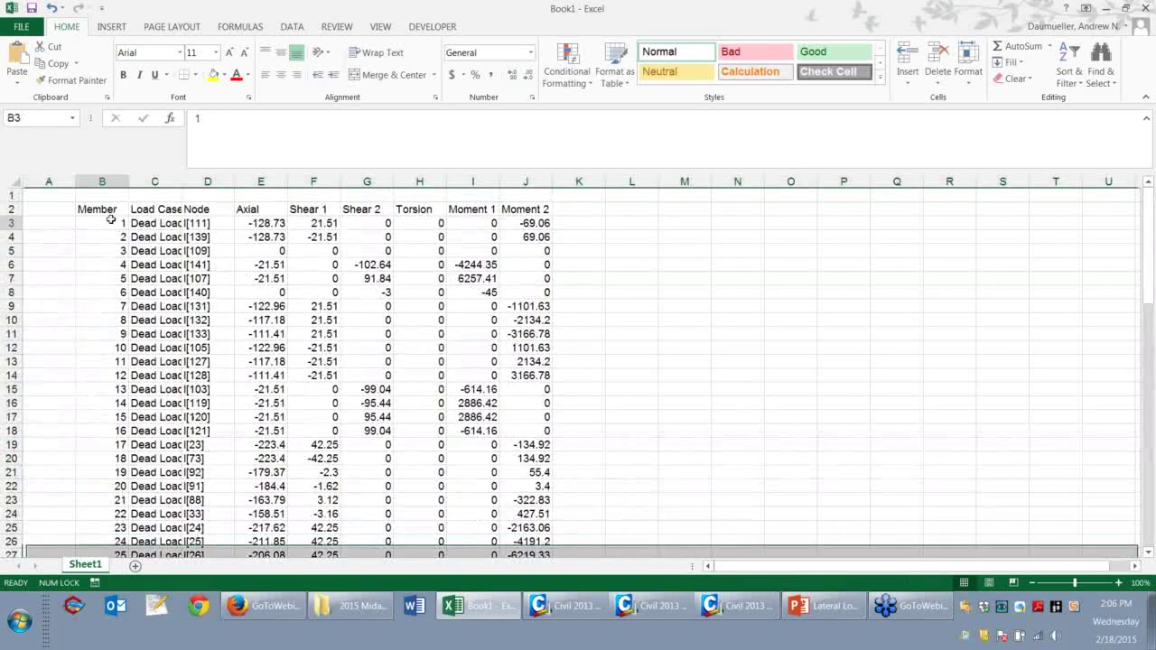
pyautogui.click(255, 224)
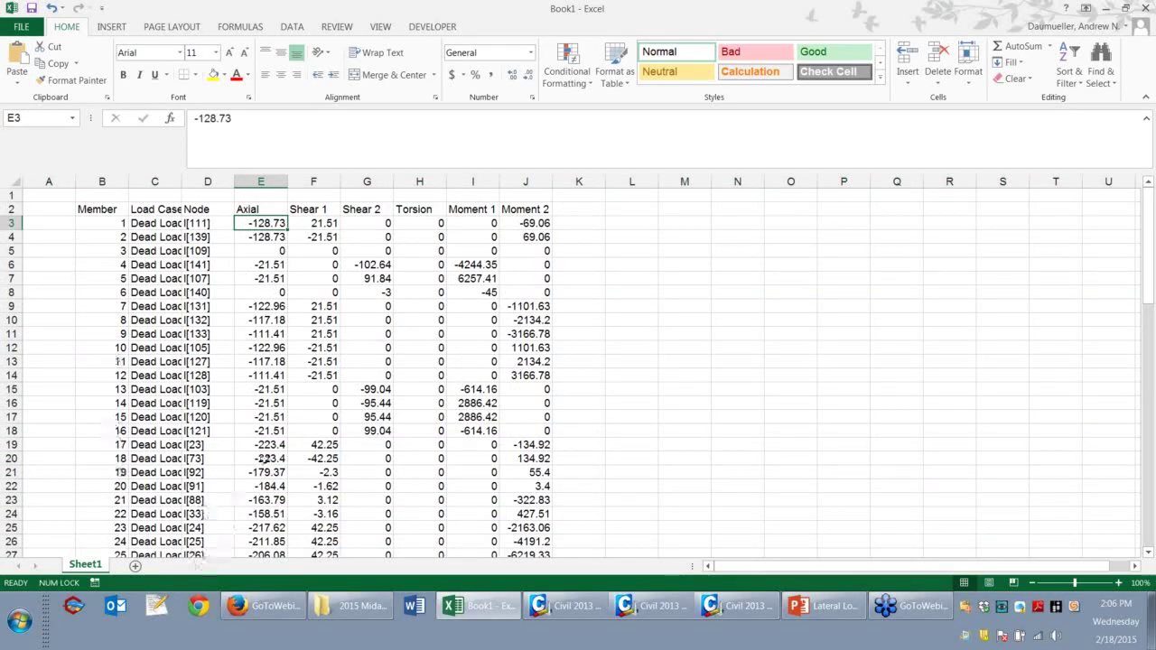
# Switch to the Midas Civil model with caissons and soil springs and open its Nodes table from the first node.
pyautogui.click(738, 610)
pyautogui.click(649, 607)
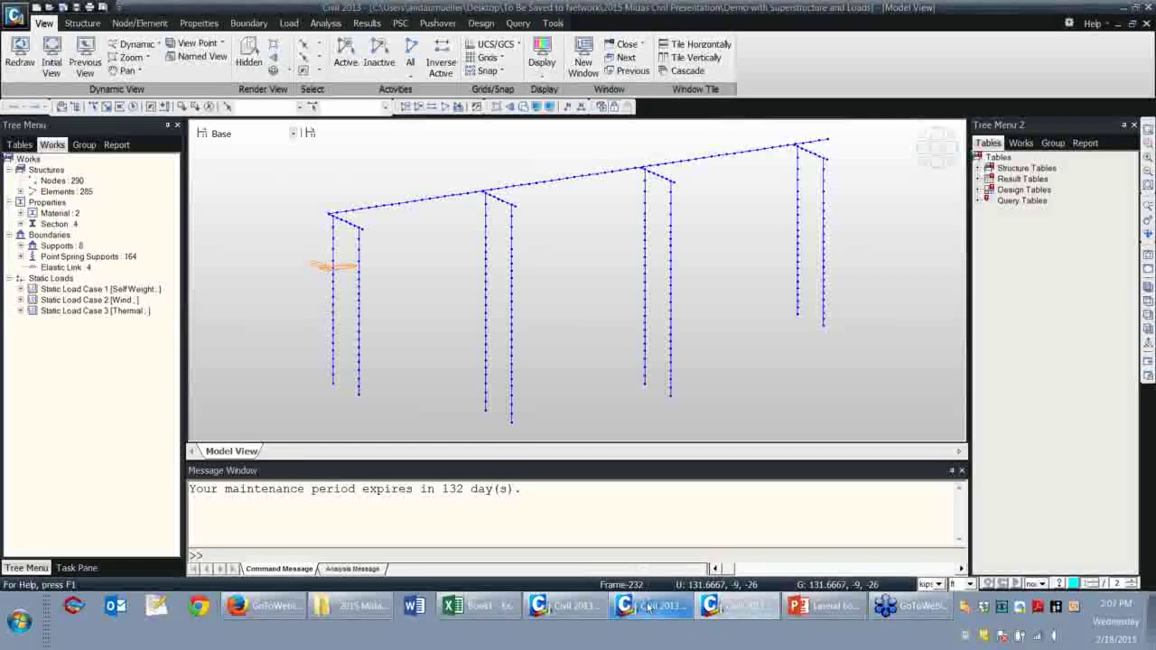
pyautogui.click(231, 450)
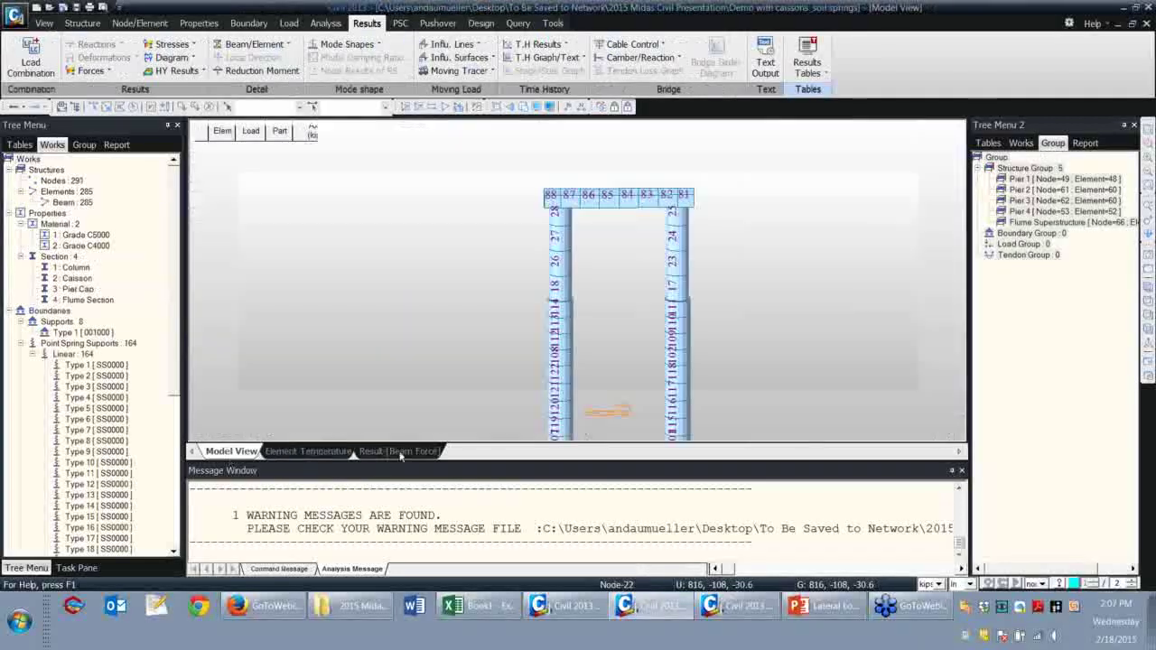
pyautogui.click(468, 451)
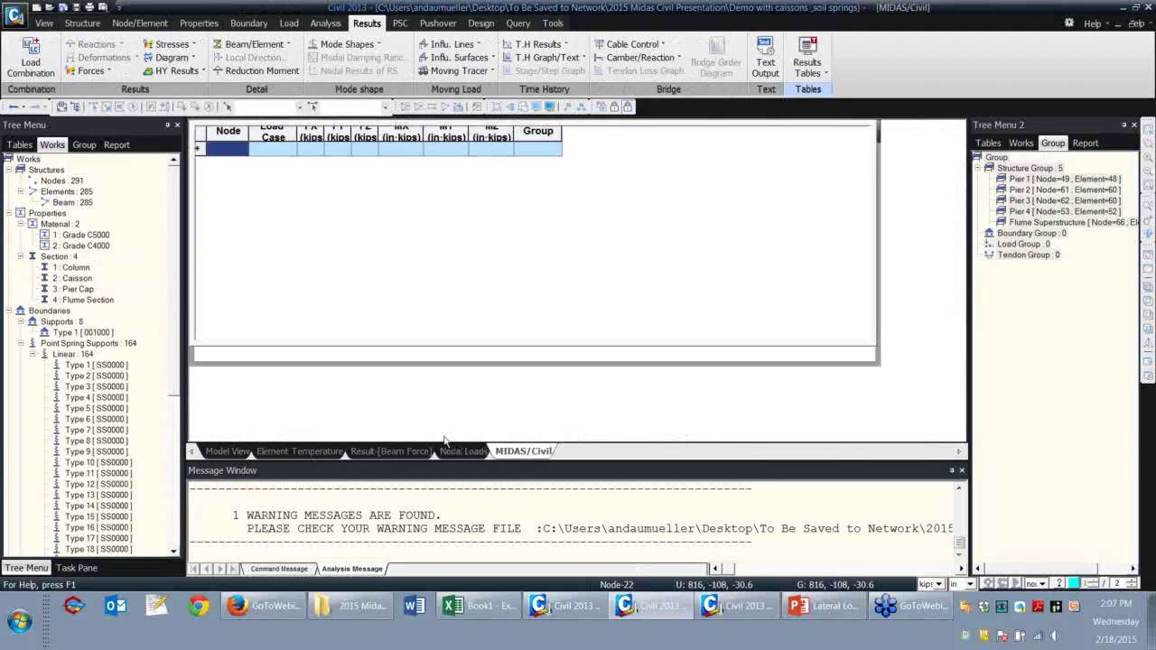
pyautogui.moveTo(959, 417); pyautogui.dragTo(939, 144)
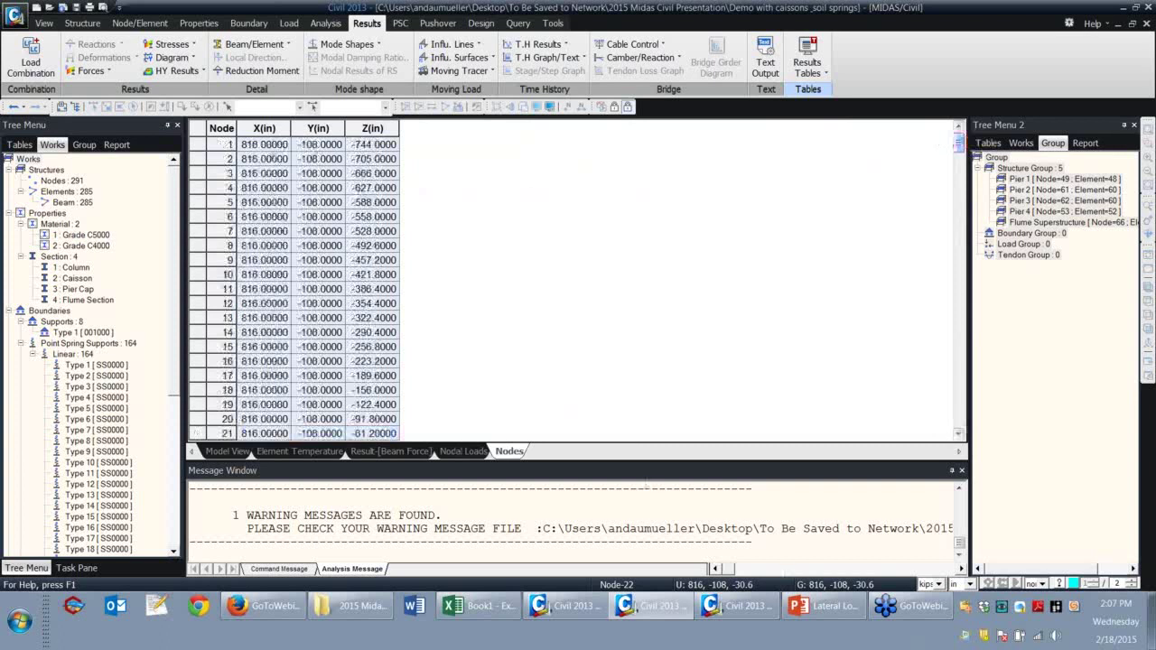
# Change the length unit to ft and copy the Z coordinates of nodes 1 to 27.
pyautogui.click(960, 584)
pyautogui.click(959, 612)
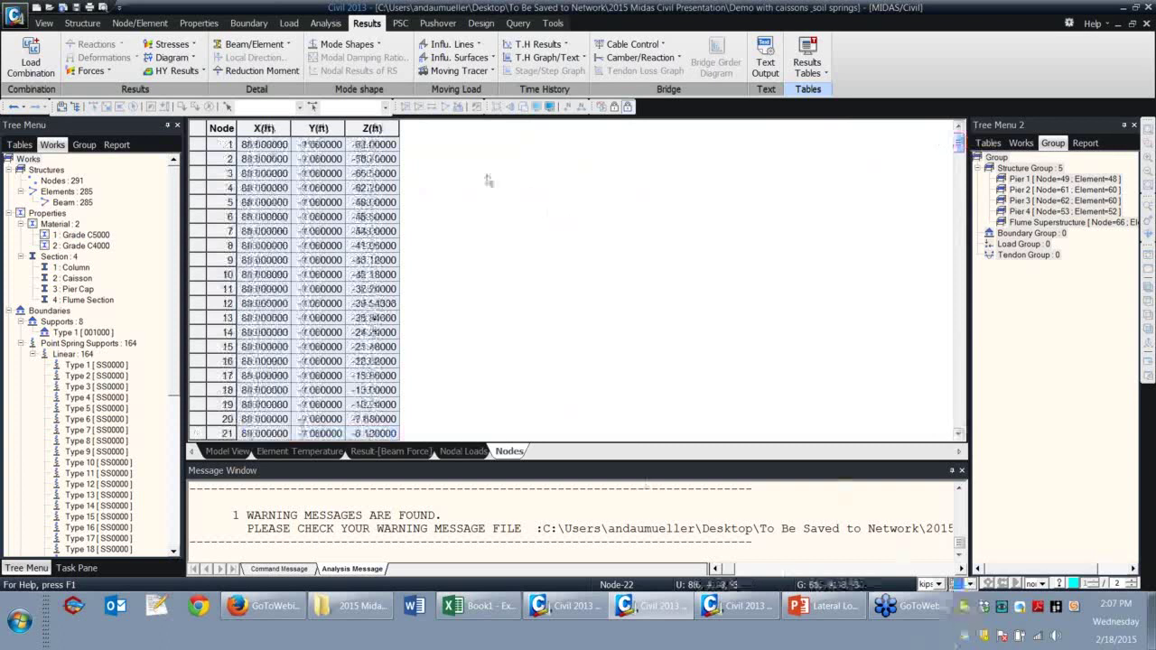
pyautogui.moveTo(371, 149); pyautogui.dragTo(375, 404)
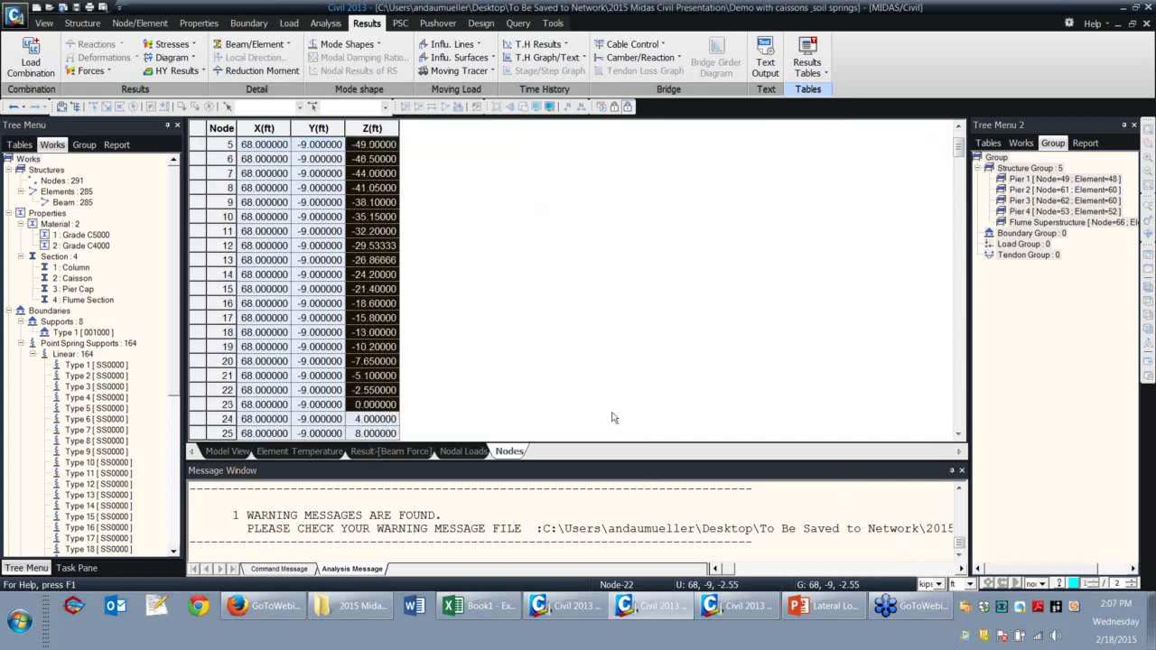
pyautogui.write('-58.20000 -55.50000 -52.25000 -49.00000 -46.50000 -44.00000 -41.05000 -38.10000 -35.15000 -32.20000 -29.53333 -26.86666 -24.20000 -21.40000 -18.60000 -15.80000 -13.00000 -10.20000 -7.650000 -5.100000')
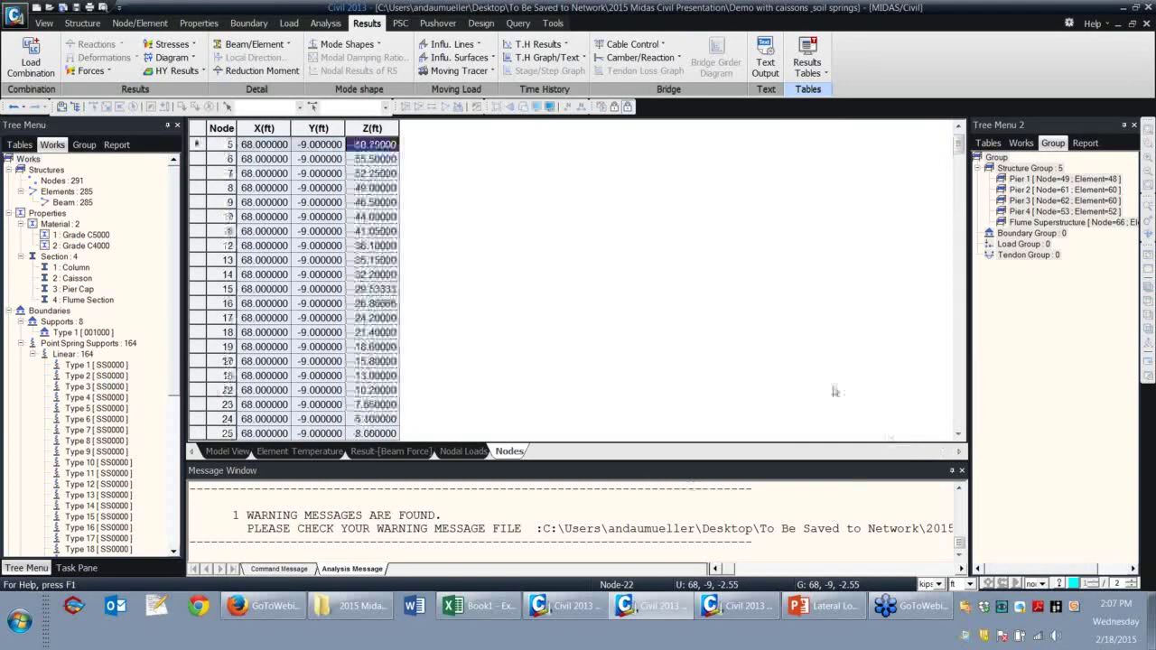
pyautogui.scroll(1, 539, 160)
pyautogui.moveTo(382, 150); pyautogui.dragTo(386, 376)
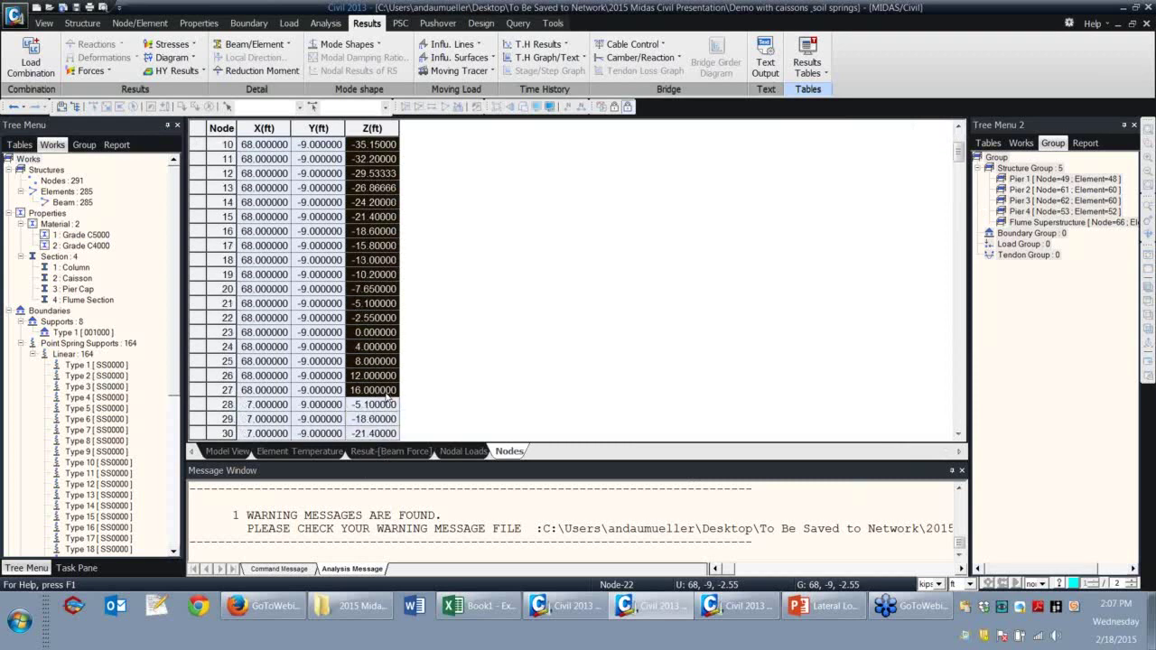
pyautogui.hotkey('ctrl', 'c')
# Paste the Z coordinates into the Excel sheet from cell A3 and clear the two surplus values in A28:A29.
pyautogui.click(478, 604)
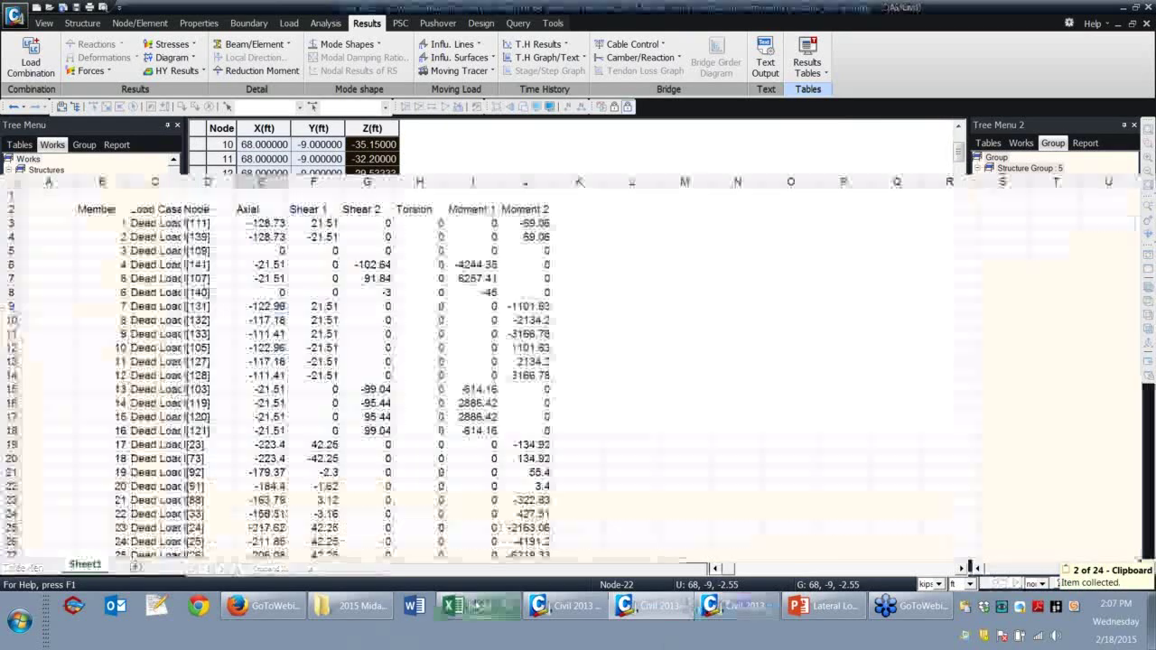
pyautogui.click(55, 222)
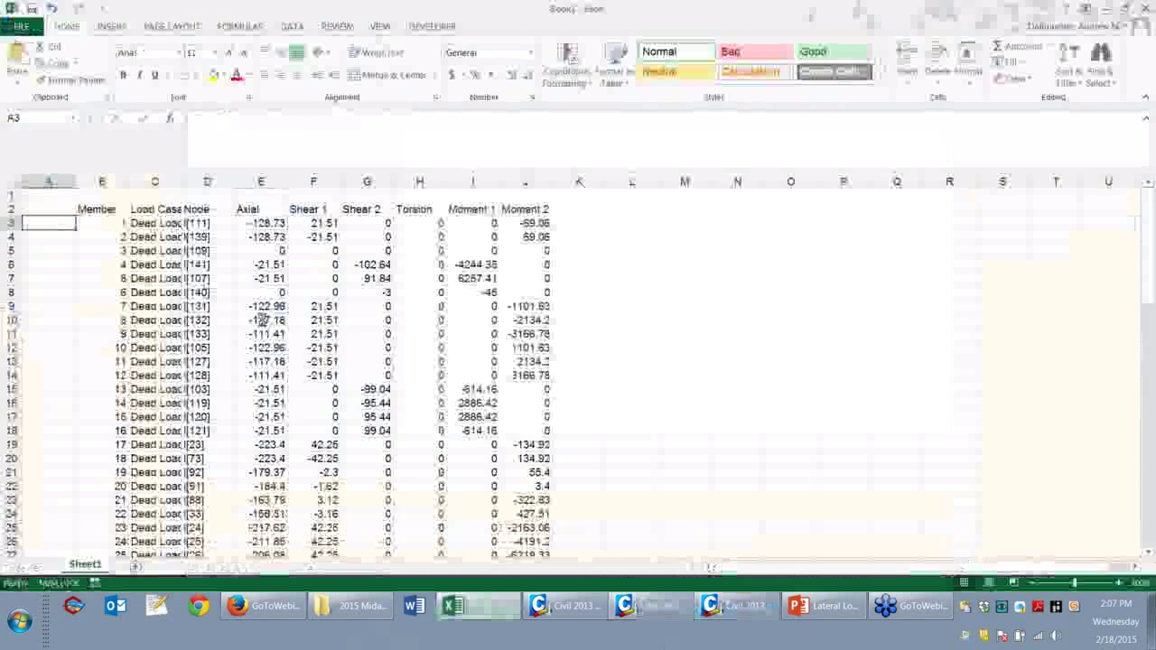
pyautogui.hotkey('ctrl', 'v')
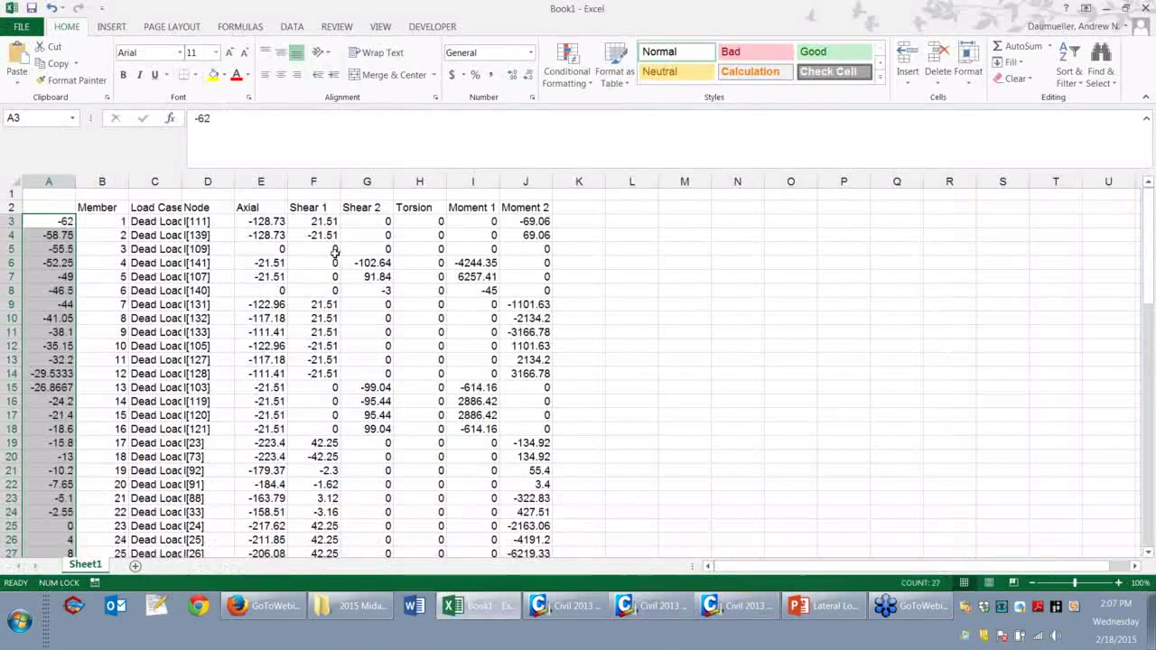
pyautogui.scroll(-2, 334, 252)
pyautogui.scroll(1, 26, 507)
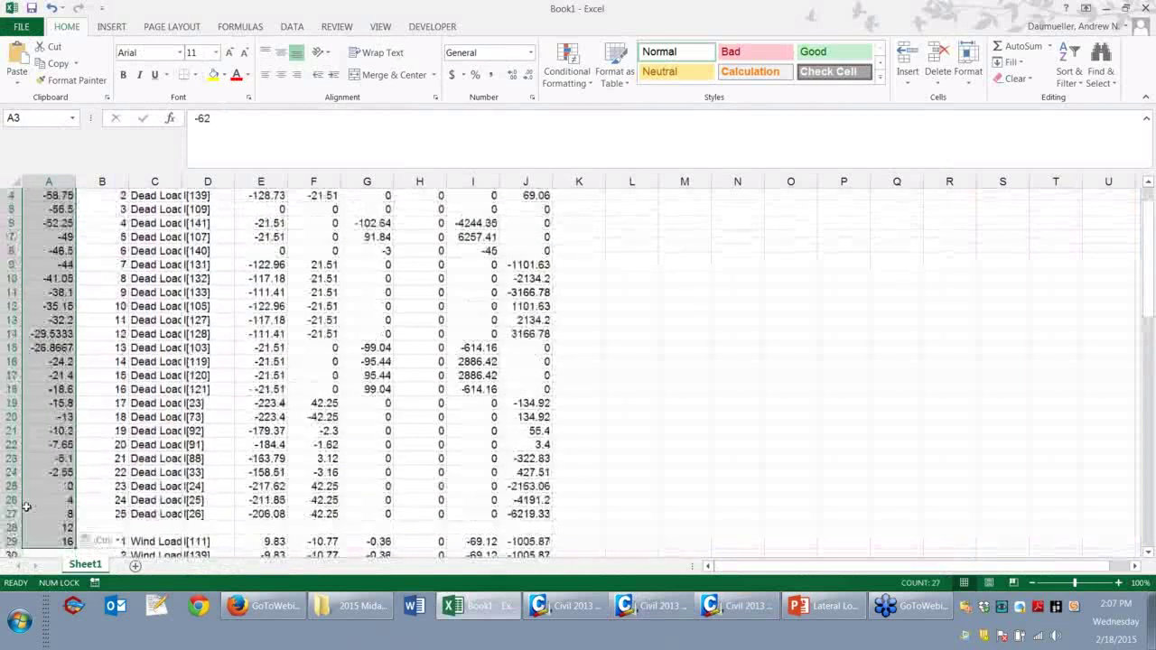
pyautogui.moveTo(54, 527); pyautogui.dragTo(39, 543)
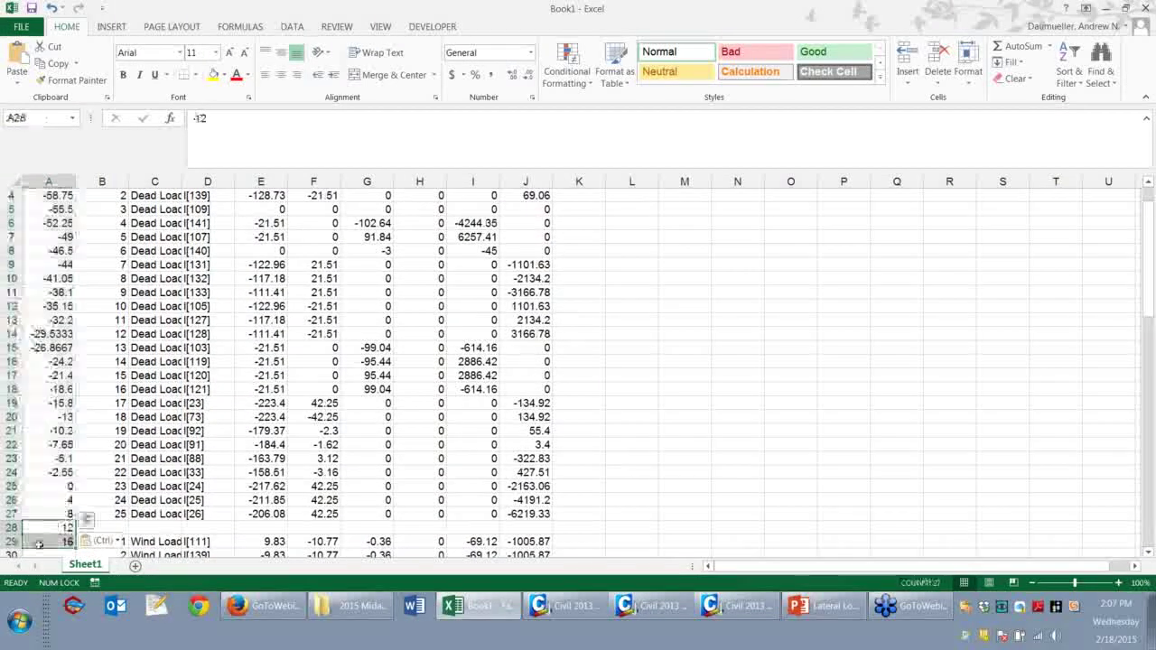
pyautogui.press('Delete')
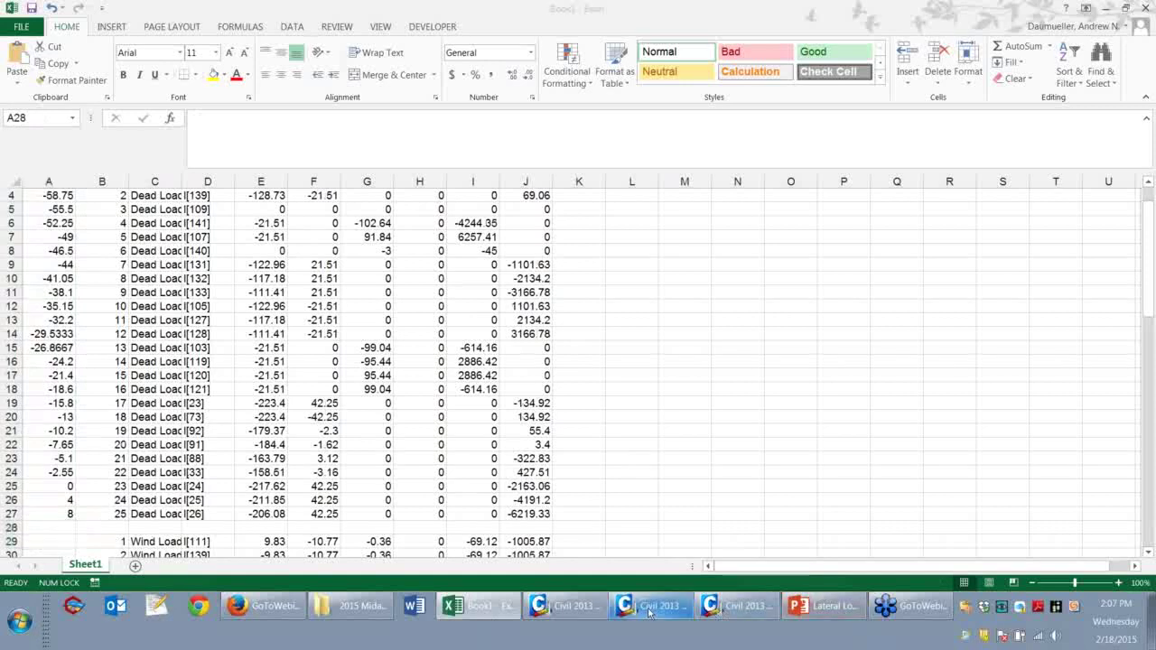
# Return to the Midas Civil model view and examine the node and element numbering along the pier's columns and caissons.
pyautogui.click(648, 605)
pyautogui.click(233, 452)
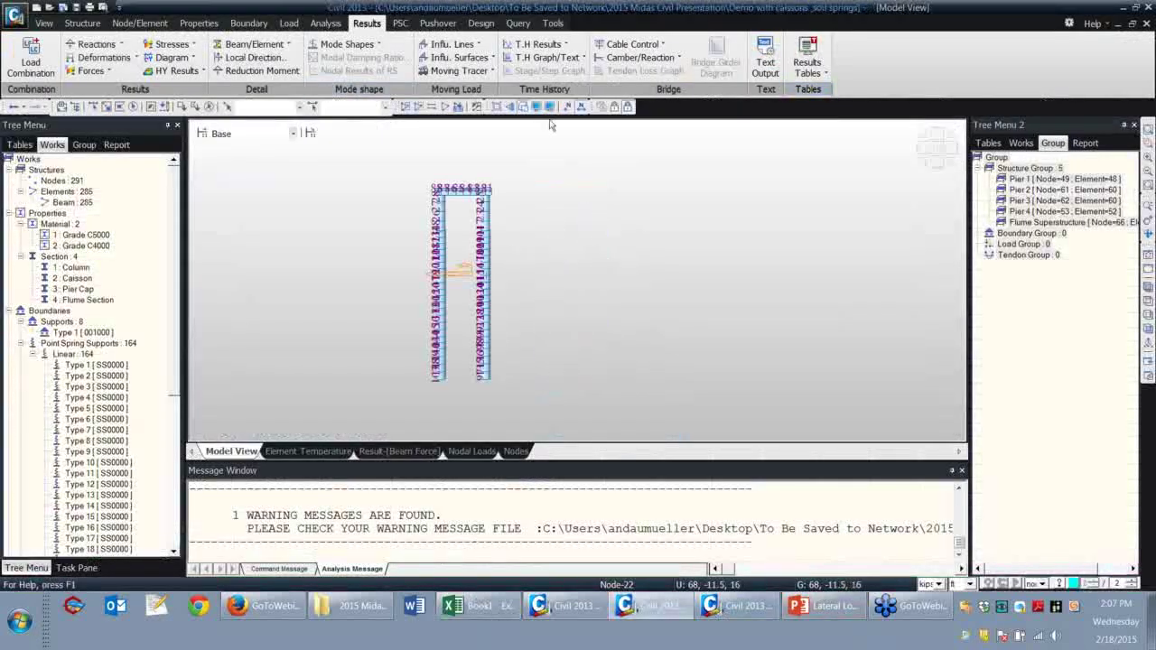
pyautogui.click(572, 107)
pyautogui.scroll(3, 415, 403)
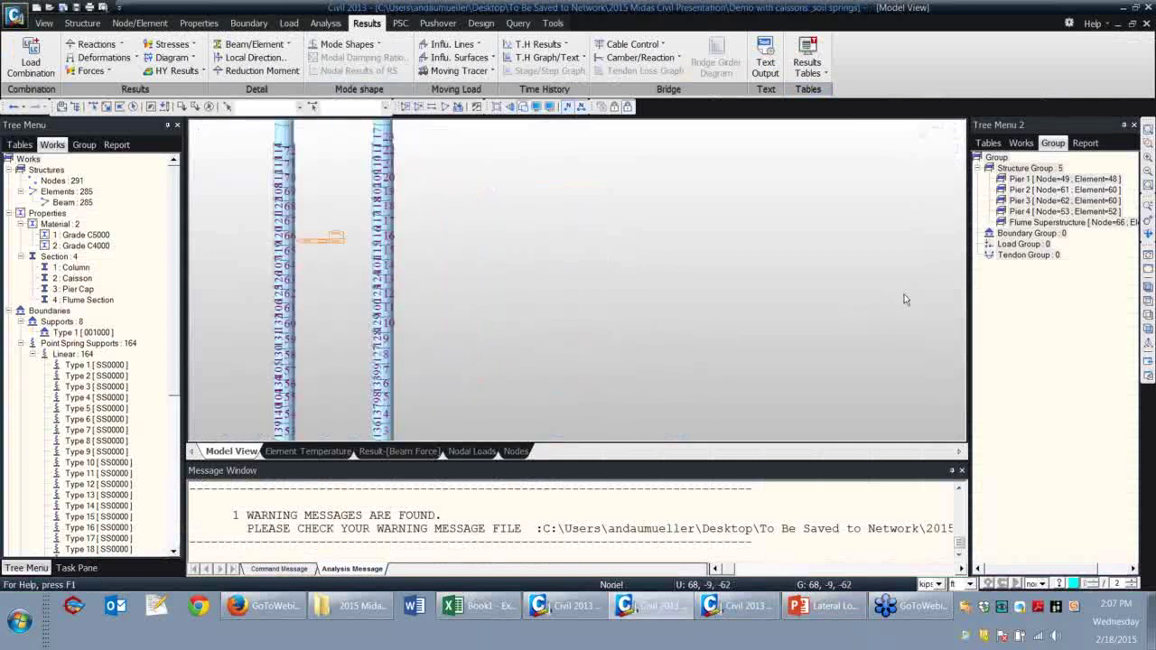
pyautogui.moveTo(415, 404); pyautogui.dragTo(678, 229, button='middle')
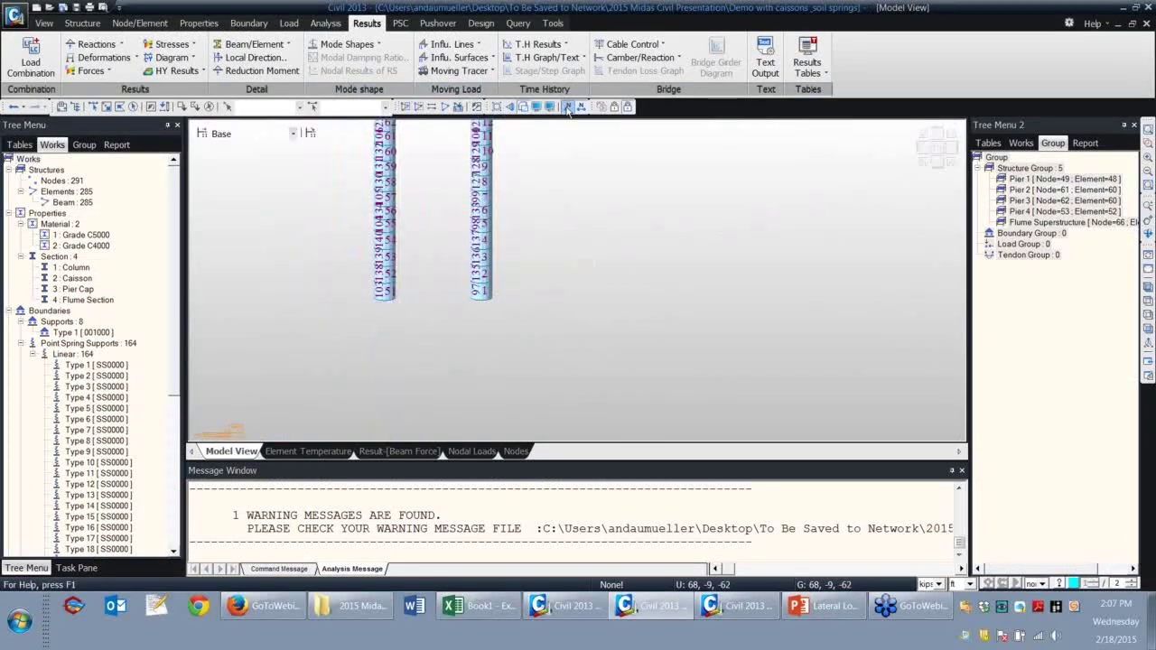
pyautogui.scroll(3, 560, 294)
pyautogui.moveTo(487, 370); pyautogui.dragTo(508, 330, button='middle')
pyautogui.moveTo(492, 404); pyautogui.dragTo(543, 310, button='middle')
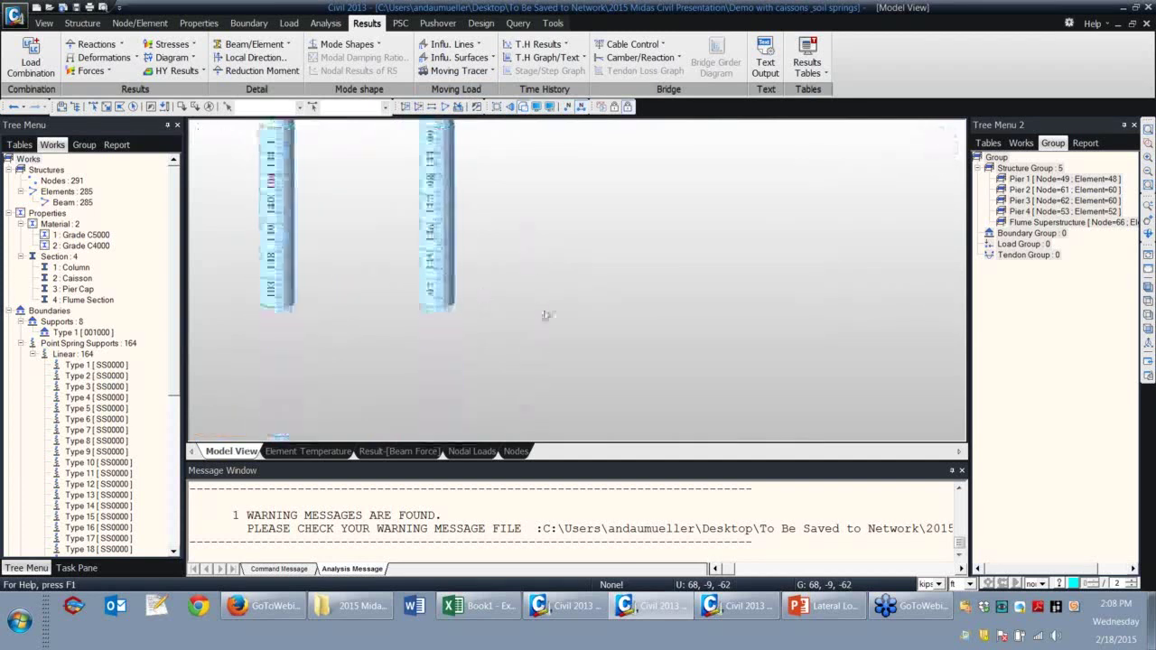
pyautogui.rightClick(1040, 190)
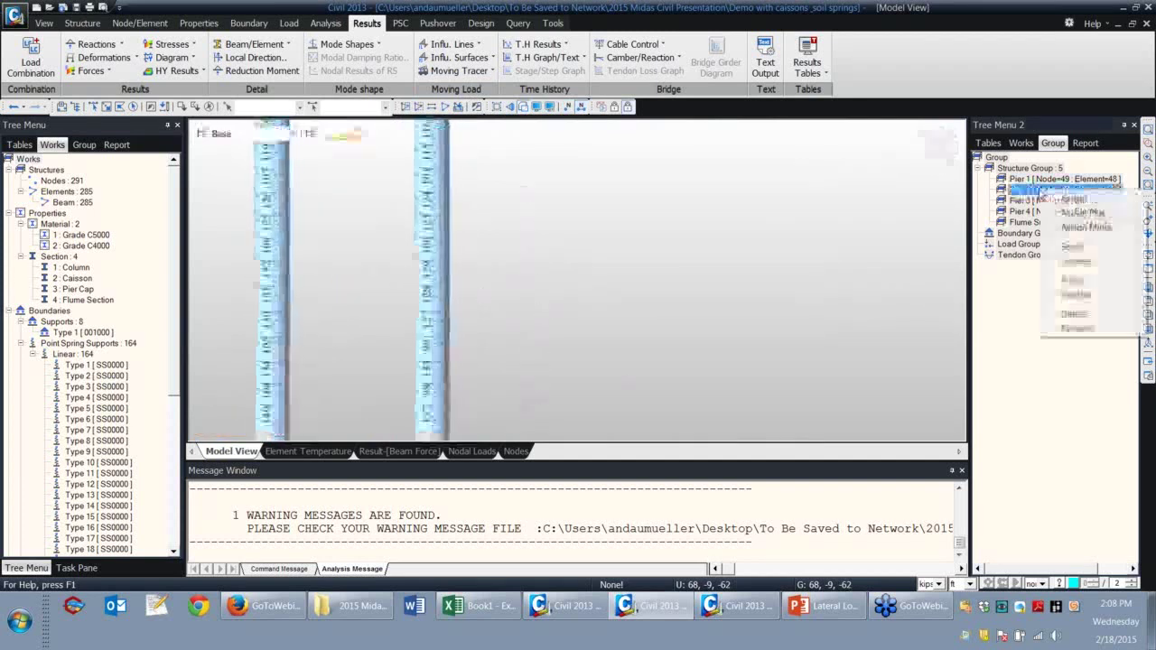
pyautogui.click(1070, 266)
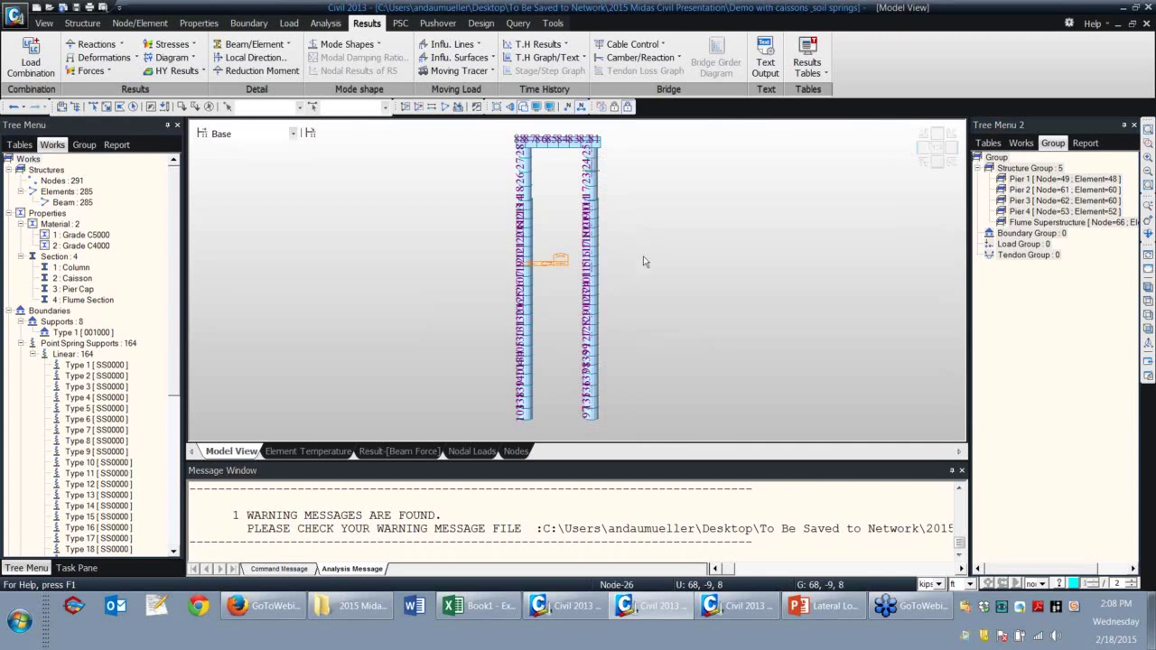
pyautogui.moveTo(594, 430)
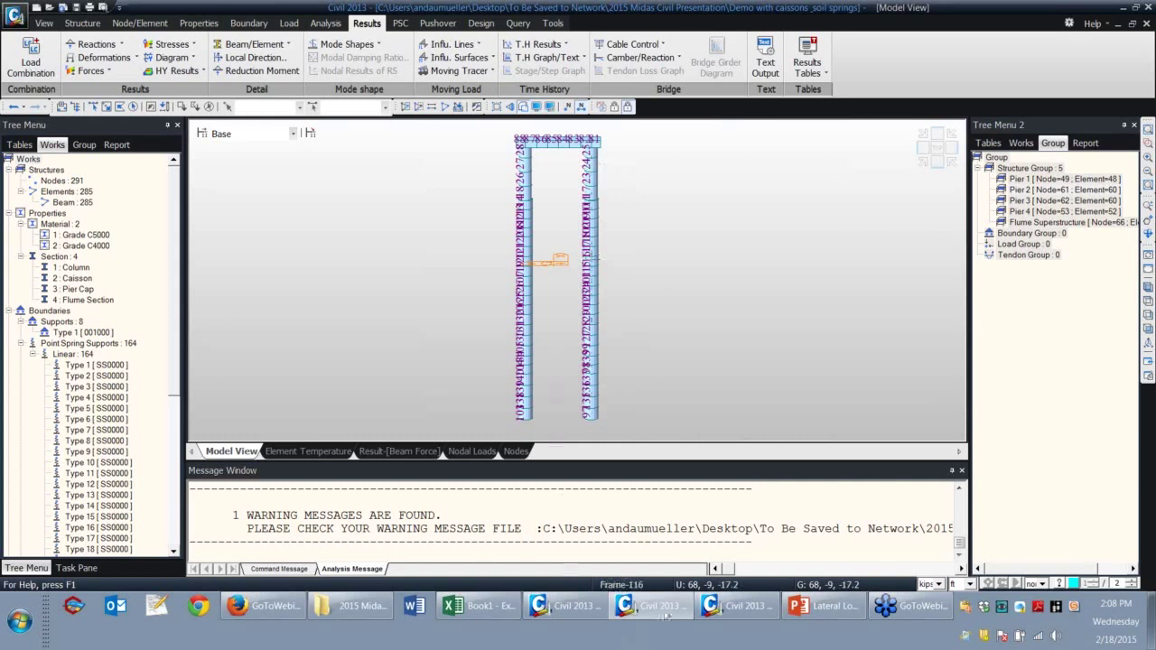
# In the Excel workbook, plot the Dead Load Moment 2 values (J3:J27) against the Z coordinates (A3:A27) as a straight-line scatter chart.
pyautogui.click(479, 606)
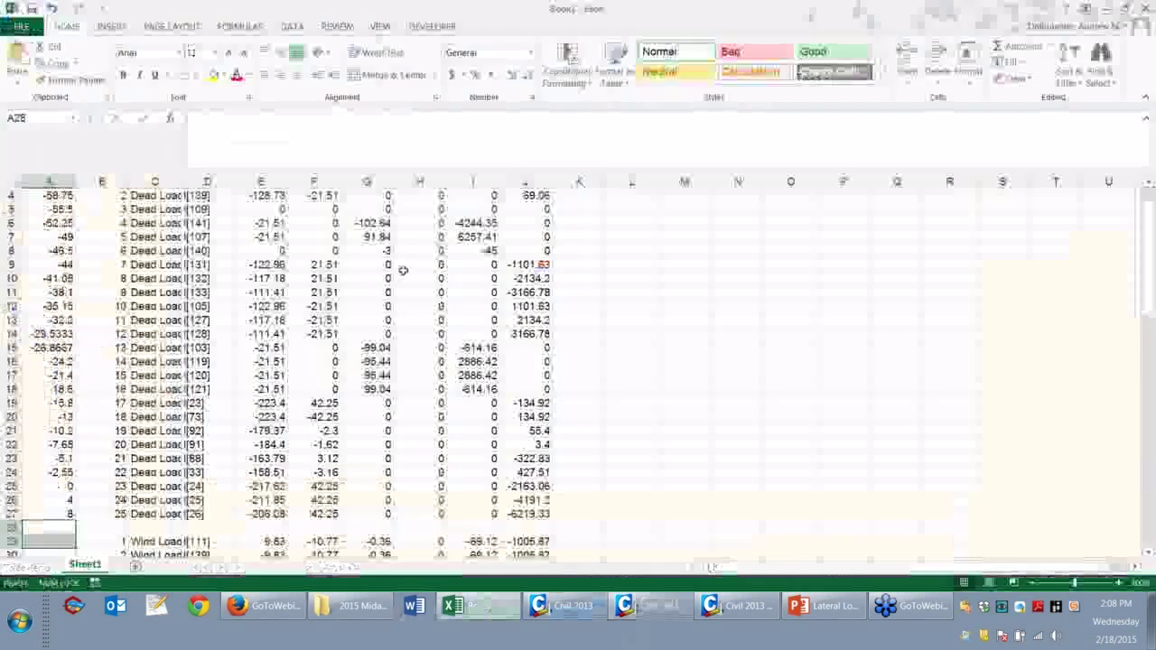
pyautogui.scroll(1, 27, 243)
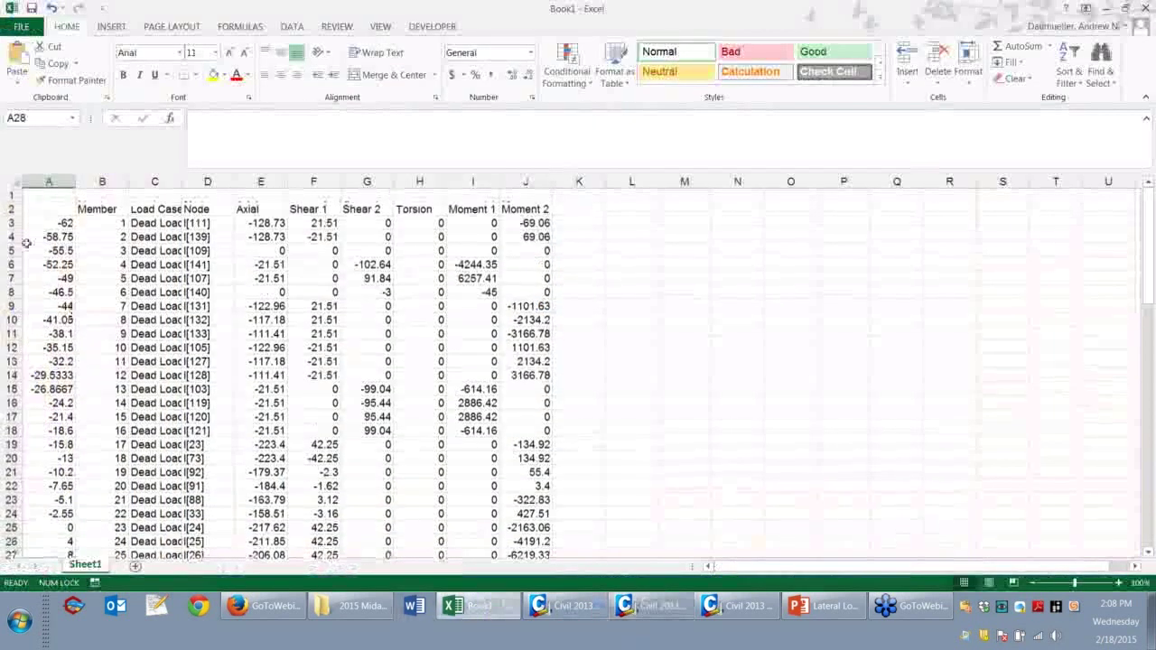
pyautogui.moveTo(54, 223); pyautogui.dragTo(71, 528)
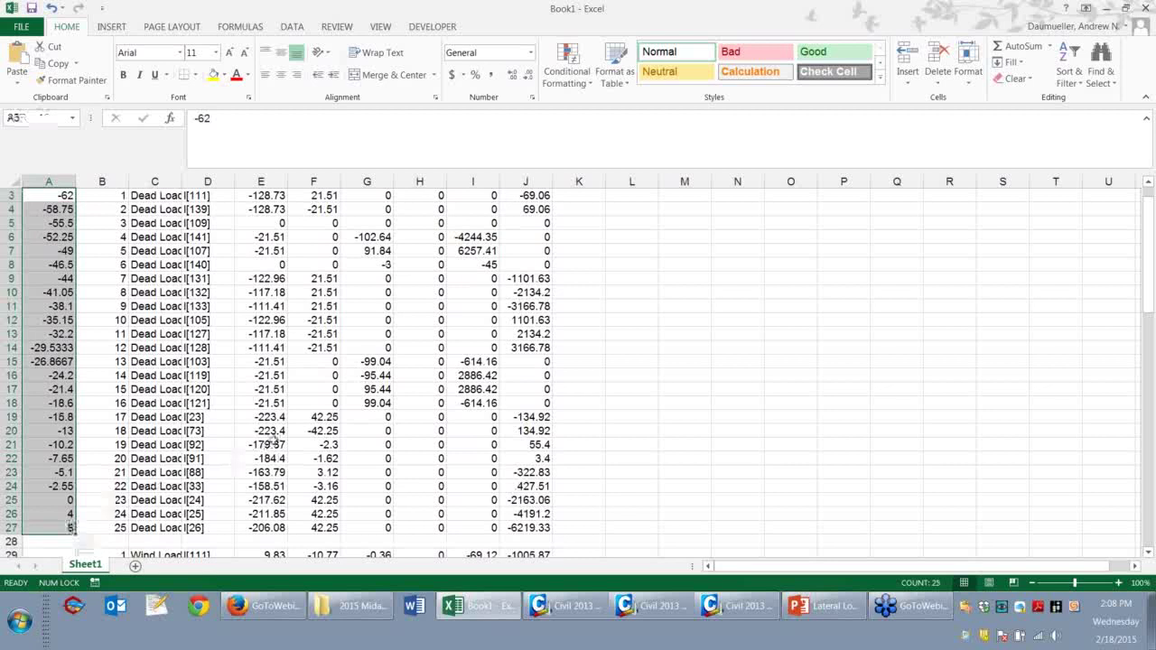
pyautogui.scroll(1, 303, 426)
pyautogui.keyDown('shift'); pyautogui.click(270, 223); pyautogui.keyUp('shift')
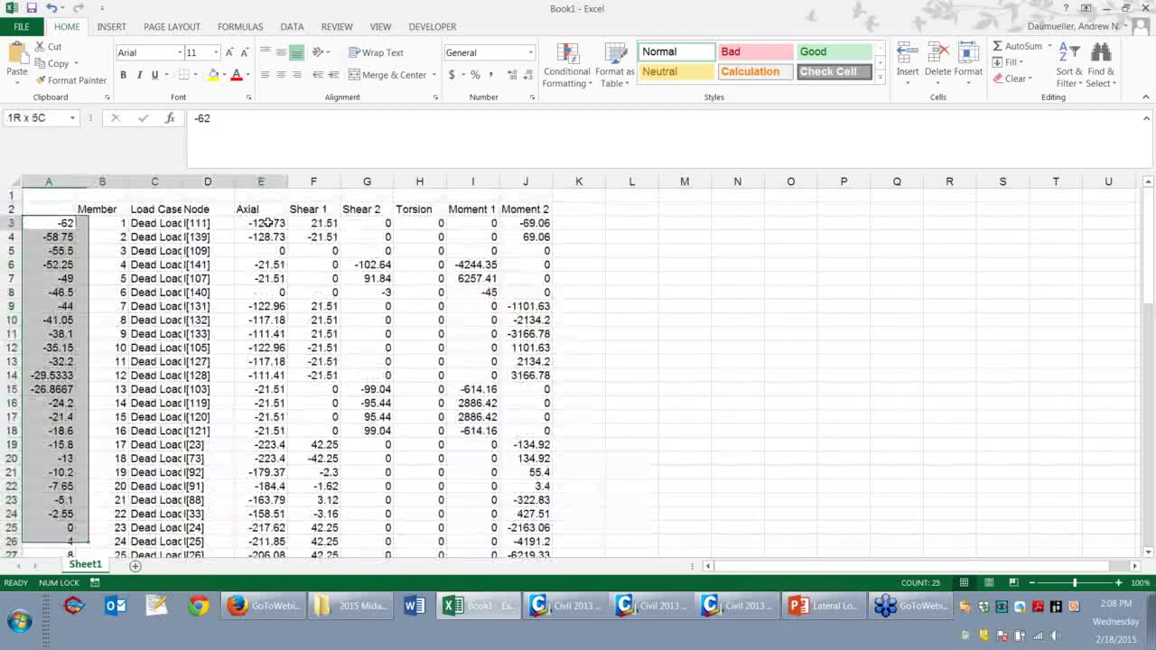
pyautogui.moveTo(268, 223); pyautogui.dragTo(54, 542)
pyautogui.scroll(1, 315, 236)
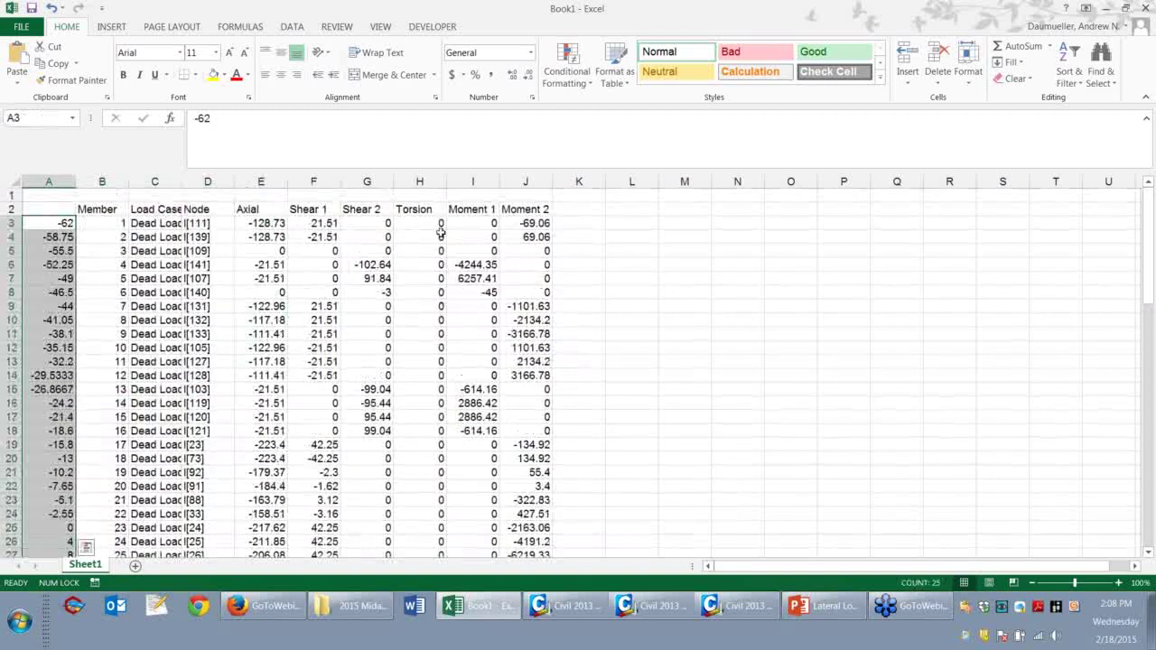
pyautogui.keyDown('ctrl'); pyautogui.click(526, 223); pyautogui.keyUp('ctrl')
pyautogui.keyDown('ctrl'); pyautogui.moveTo(526, 223); pyautogui.dragTo(526, 542); pyautogui.keyUp('ctrl')
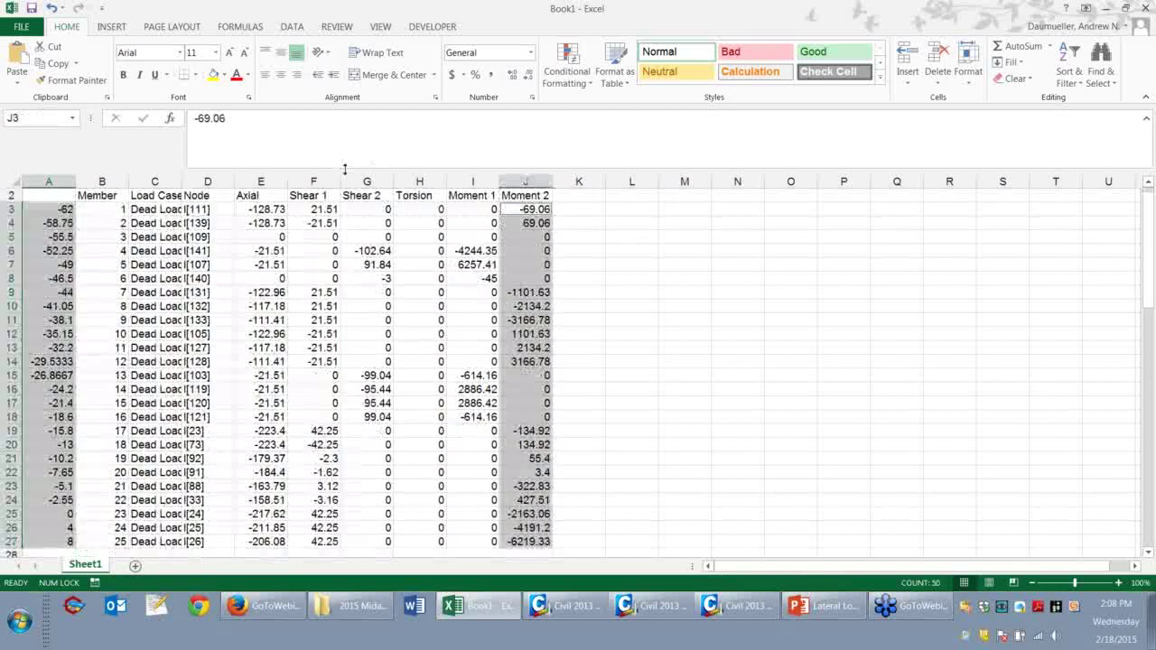
pyautogui.click(112, 26)
pyautogui.click(562, 78)
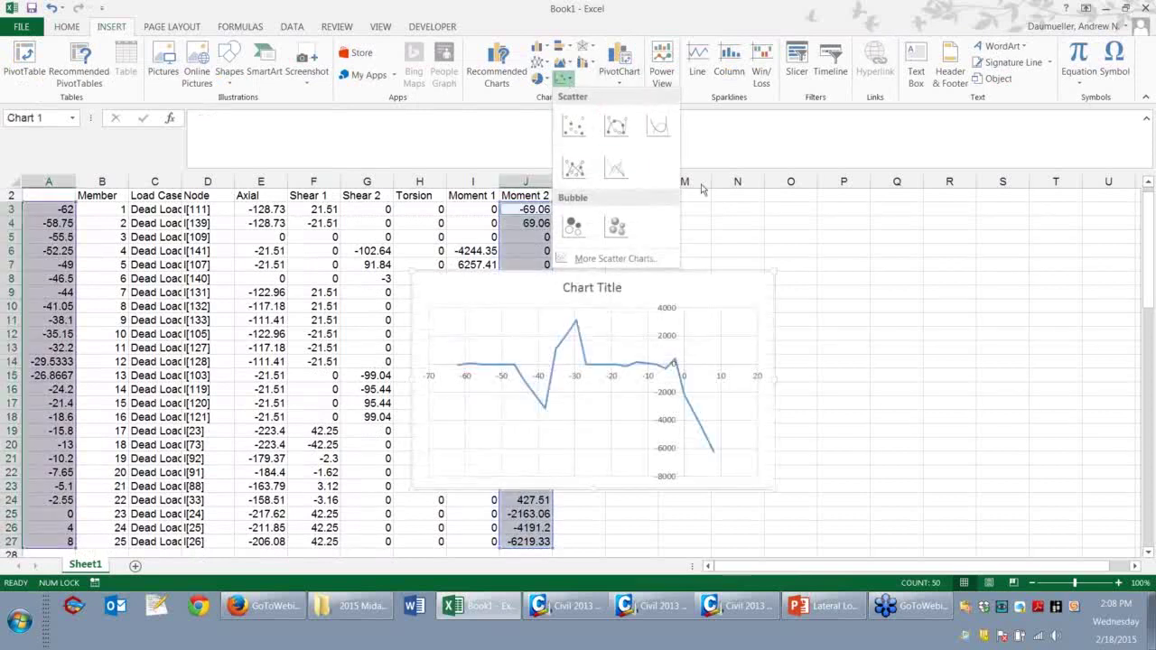
# Close the chart type choices, return to the Midas Civil model view and activate only the Pier 1 structure group.
pyautogui.click(777, 407)
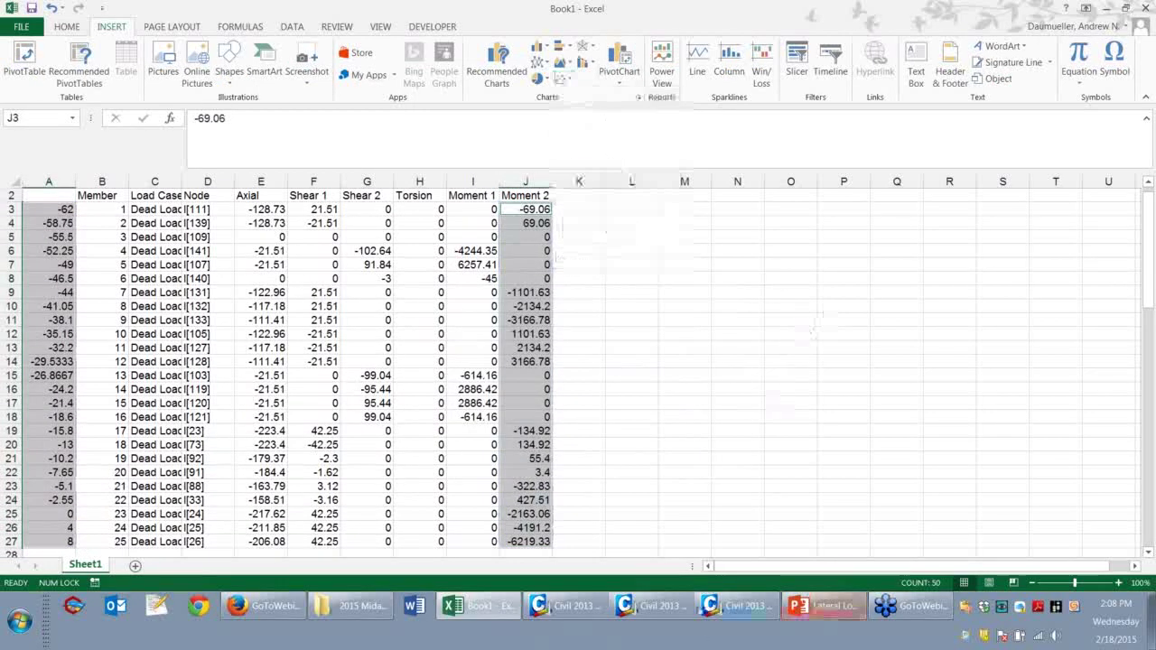
pyautogui.click(684, 612)
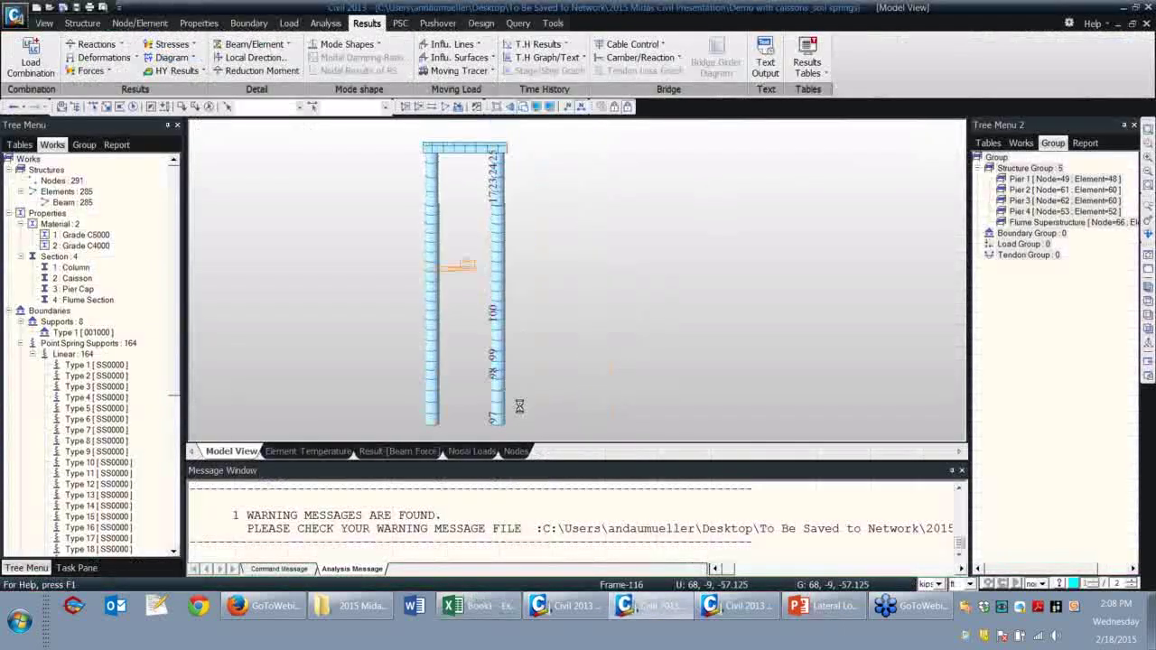
pyautogui.scroll(3, 623, 216)
pyautogui.rightClick(1025, 179)
pyautogui.click(1054, 267)
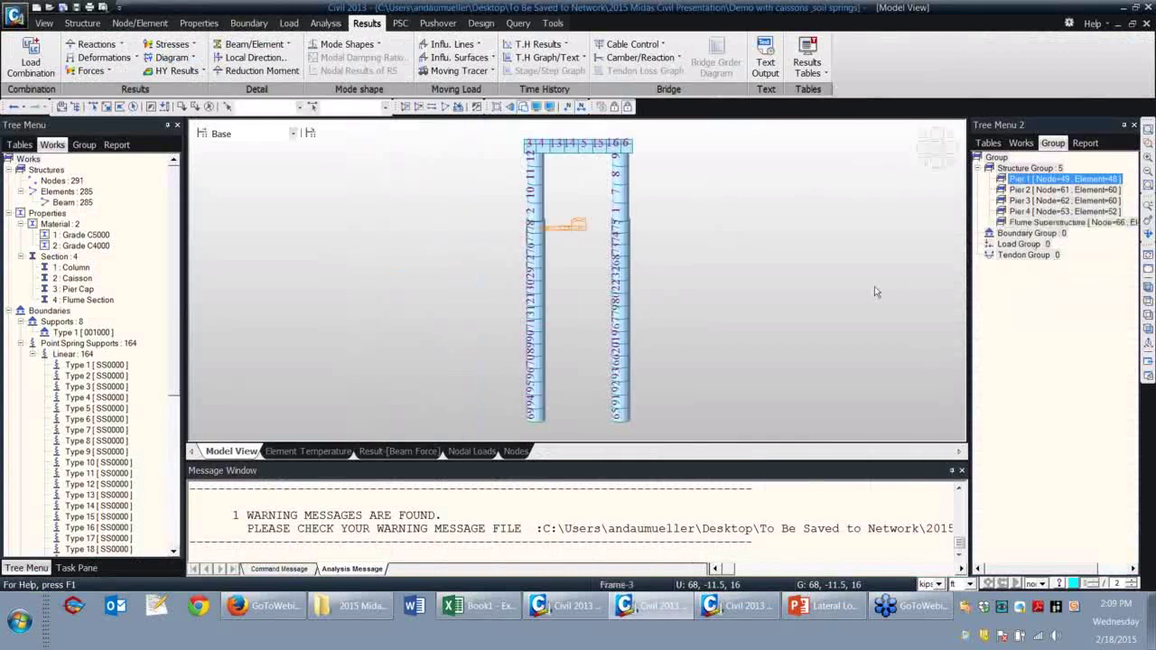
# Activate only the Pier 2 structure group and examine the element numbering along its columns and caissons.
pyautogui.rightClick(1024, 189)
pyautogui.click(1049, 276)
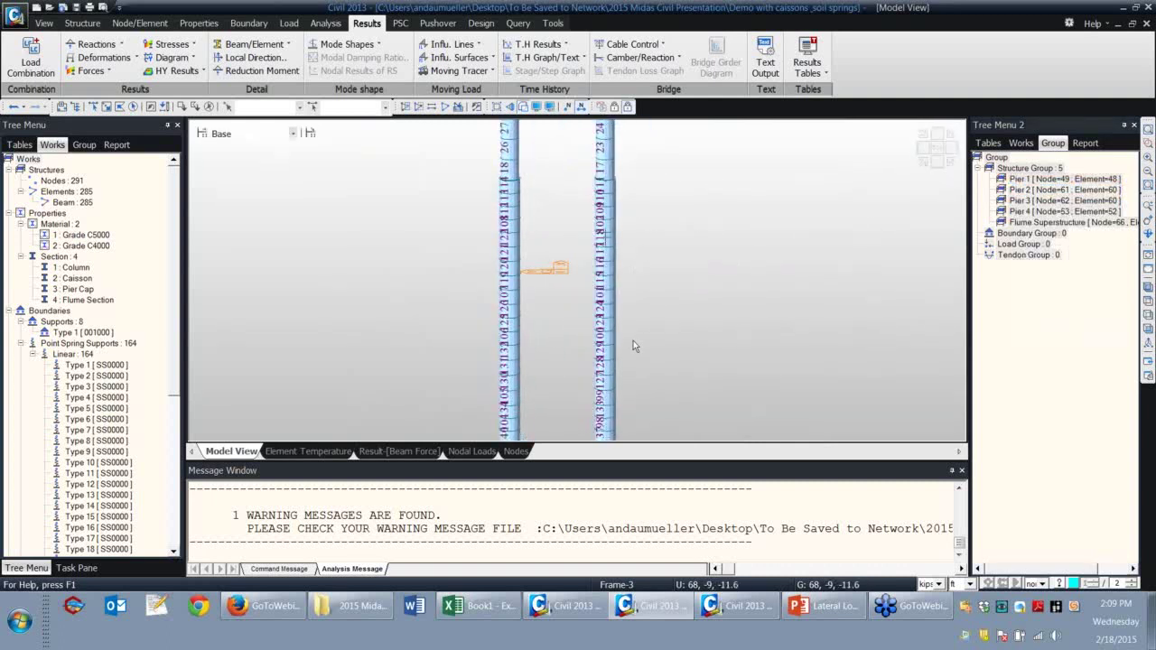
pyautogui.moveTo(632, 359); pyautogui.dragTo(600, 225, button='middle')
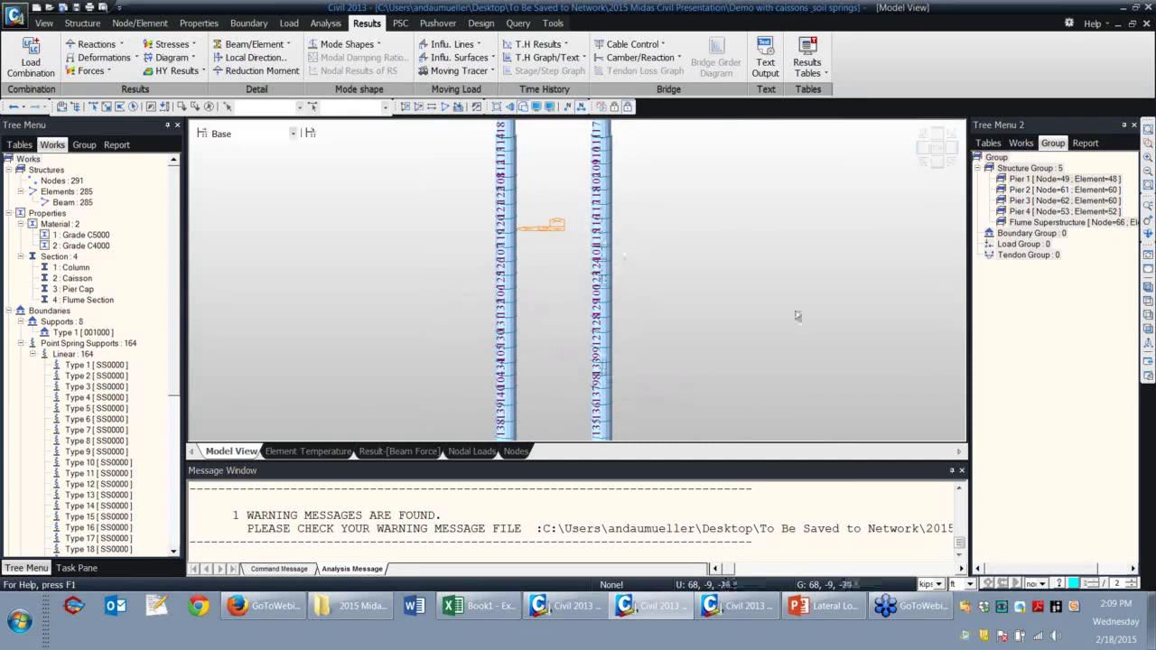
pyautogui.keyDown('ctrl'); pyautogui.moveTo(716, 293); pyautogui.dragTo(312, 305, button='middle'); pyautogui.keyUp('ctrl')
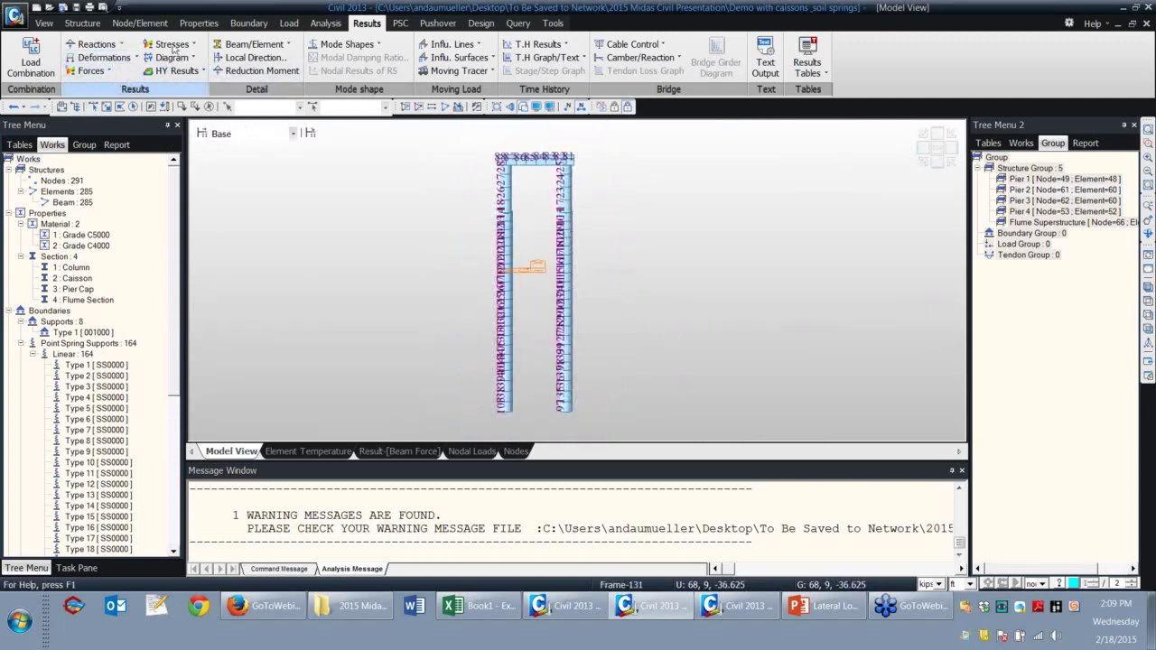
# Renumber nodes and elements by selection along Pier 2's column line with nodes 1 to 27, starting both at 1 and sorting by +Z, +Y, +X.
pyautogui.click(140, 22)
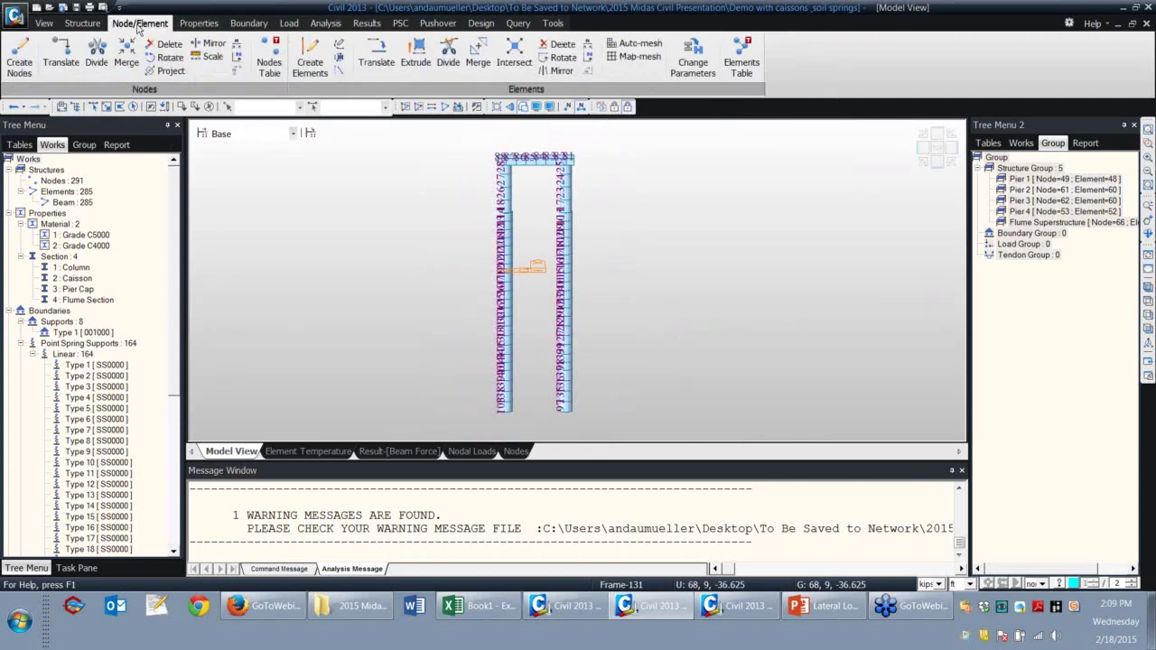
pyautogui.click(591, 57)
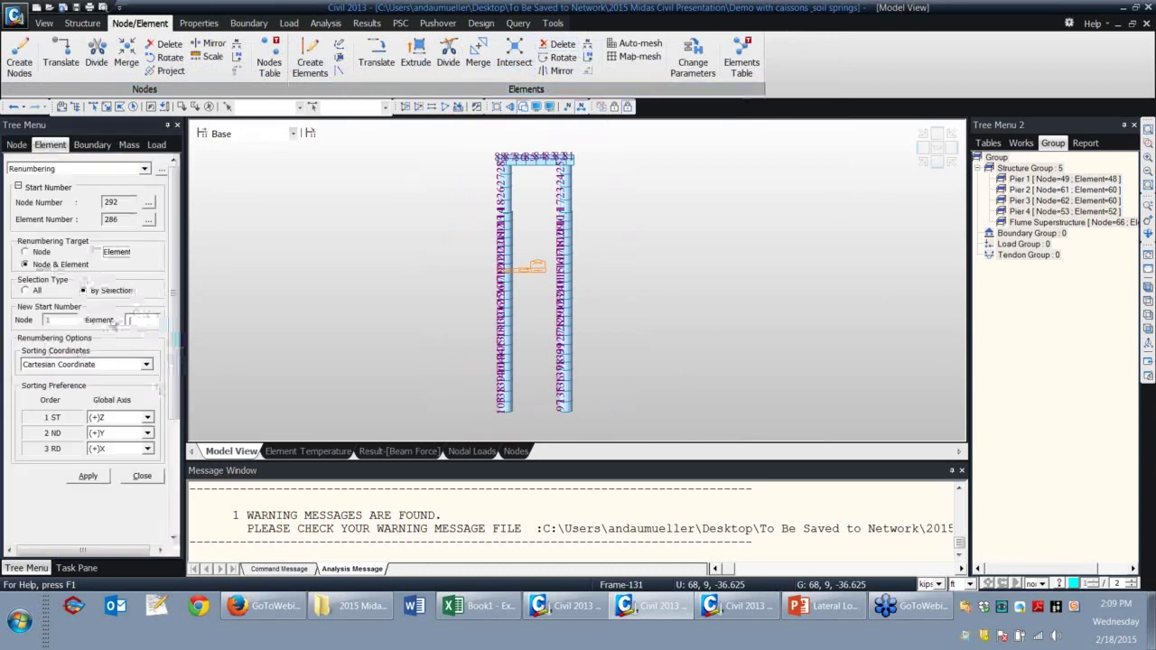
pyautogui.click(106, 105)
pyautogui.click(544, 158)
pyautogui.click(561, 425)
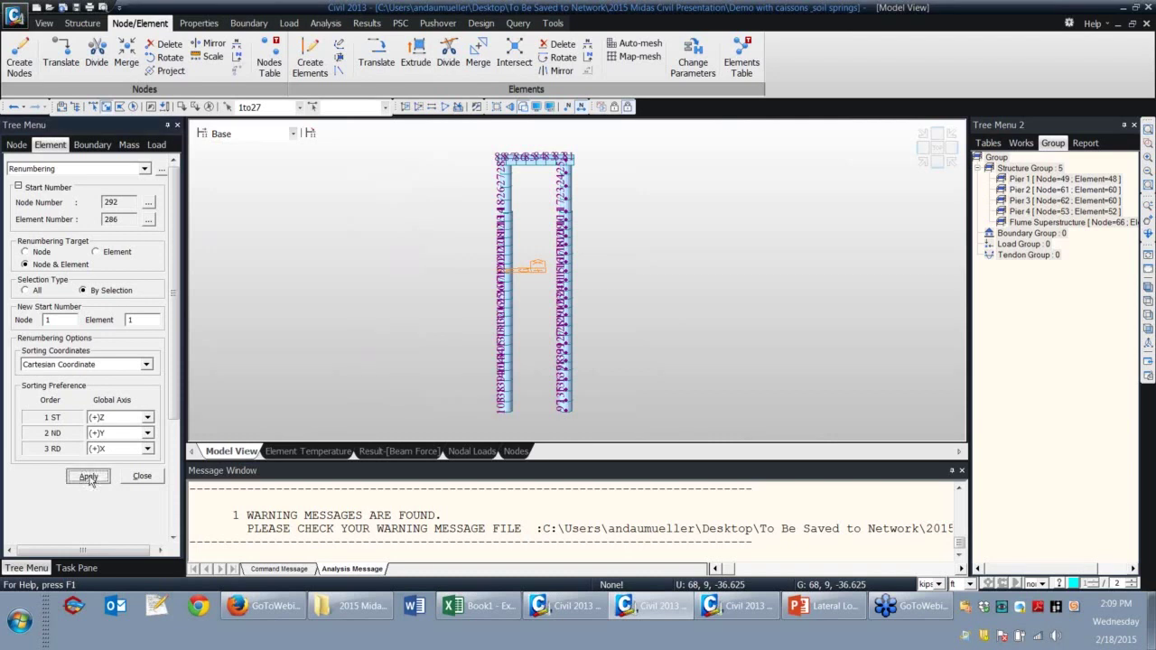
pyautogui.click(87, 476)
pyautogui.click(588, 337)
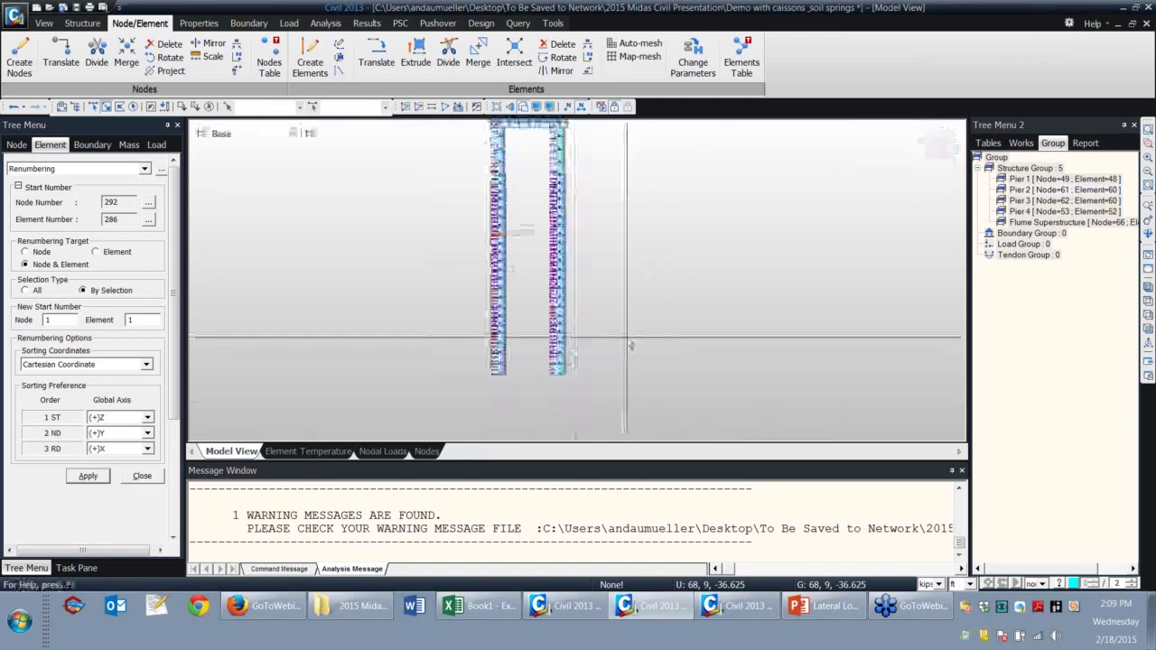
# Check the element numbers along the lower caissons of Pier 2 after the renumbering.
pyautogui.scroll(2, 596, 361)
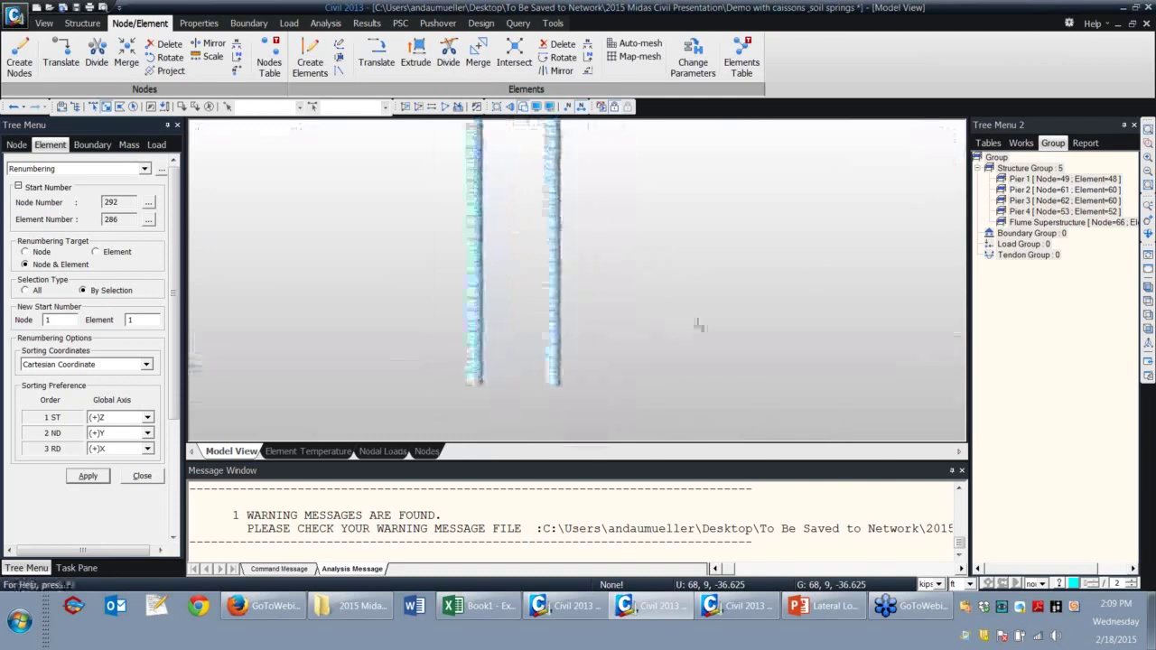
pyautogui.scroll(2, 756, 362)
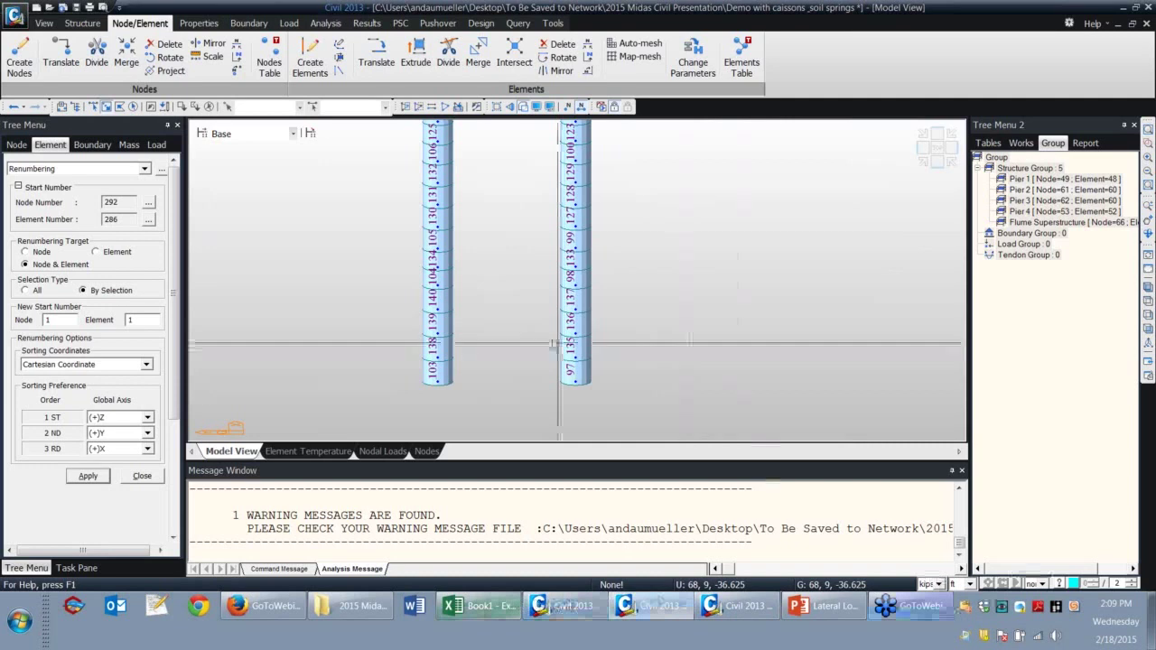
pyautogui.scroll(-2, 473, 333)
pyautogui.scroll(-4, 427, 341)
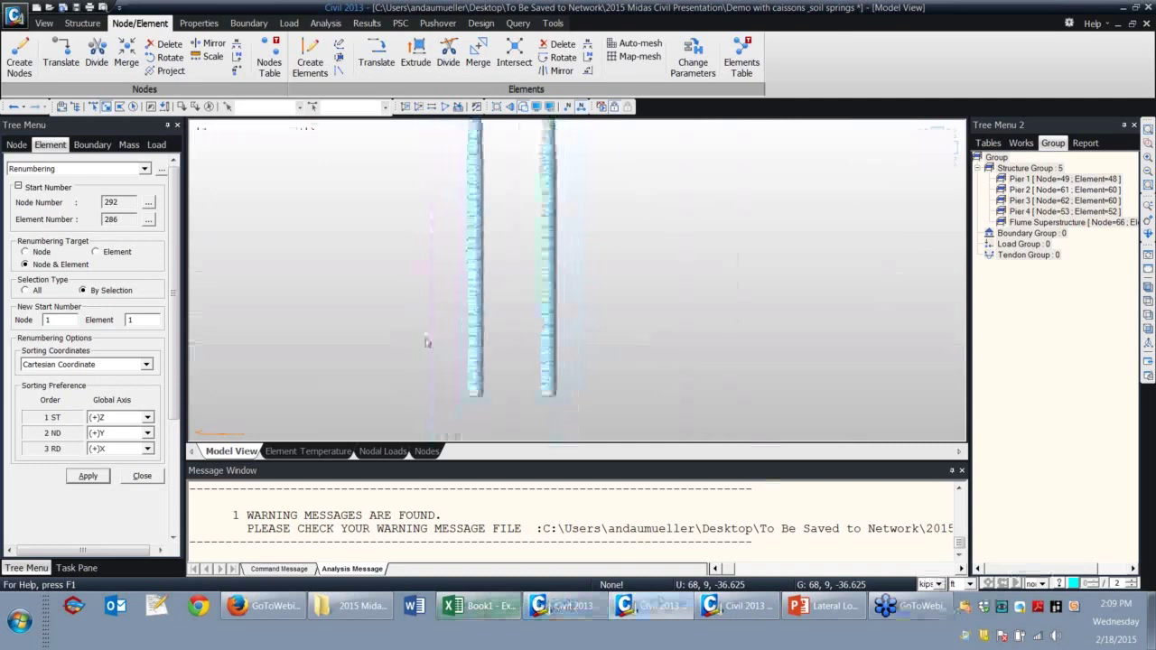